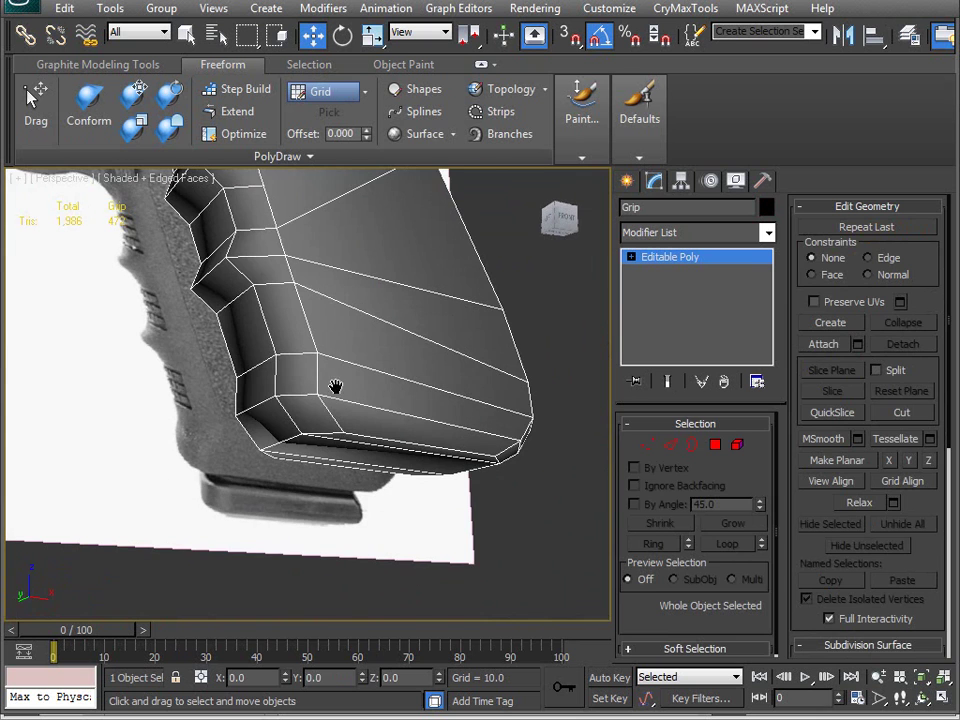
In edge mode, ring-select the edges along the grip's rounded side and deselect those on the forward frame and trigger guard
{"action": "key", "text": "2"}
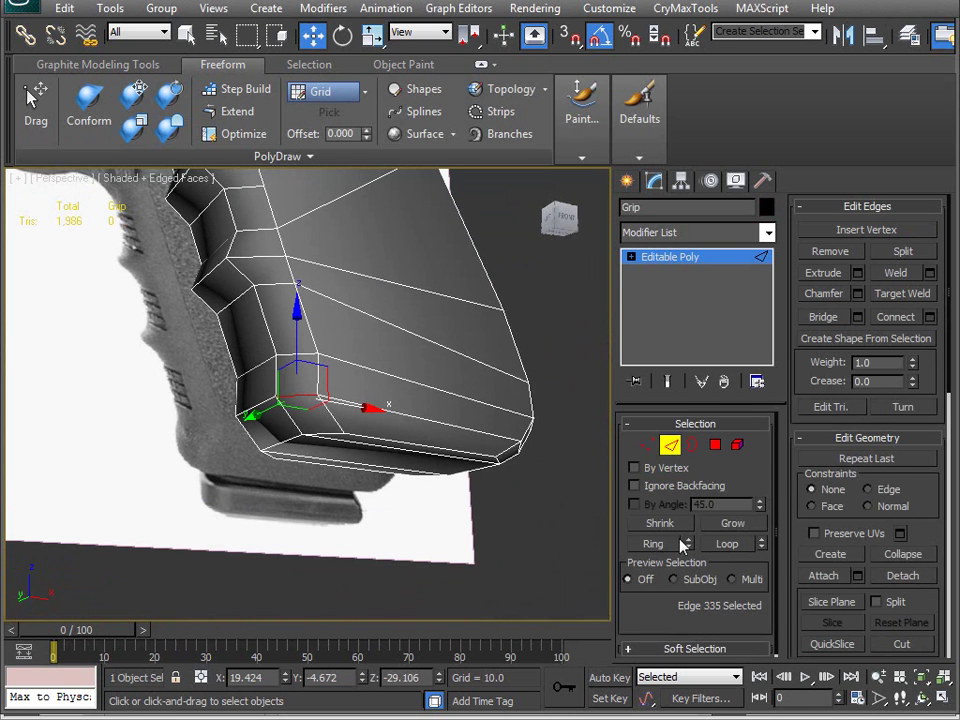
{"action": "middle_click_drag", "start_coordinate": [283, 272], "coordinate": [356, 406], "text": "alt"}
{"action": "scroll", "coordinate": [356, 406], "scroll_direction": "down", "scroll_amount": 3}
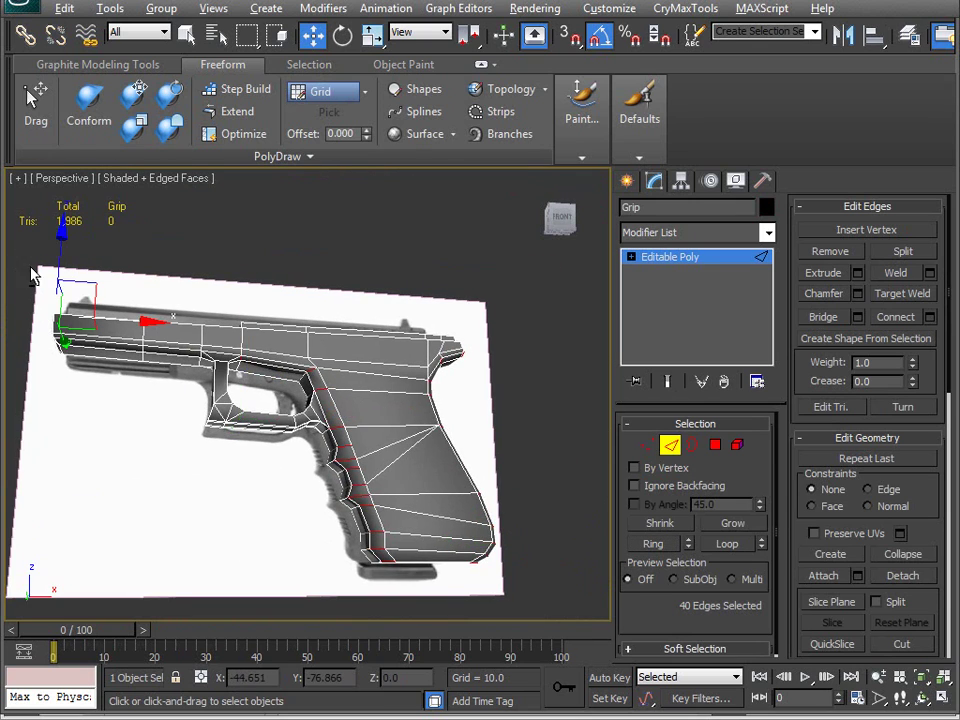
{"action": "middle_click_drag", "start_coordinate": [319, 470], "coordinate": [251, 454], "text": "alt"}
{"action": "scroll", "coordinate": [233, 494], "scroll_direction": "up", "scroll_amount": 5}
{"action": "middle_click_drag", "start_coordinate": [152, 405], "coordinate": [420, 400]}
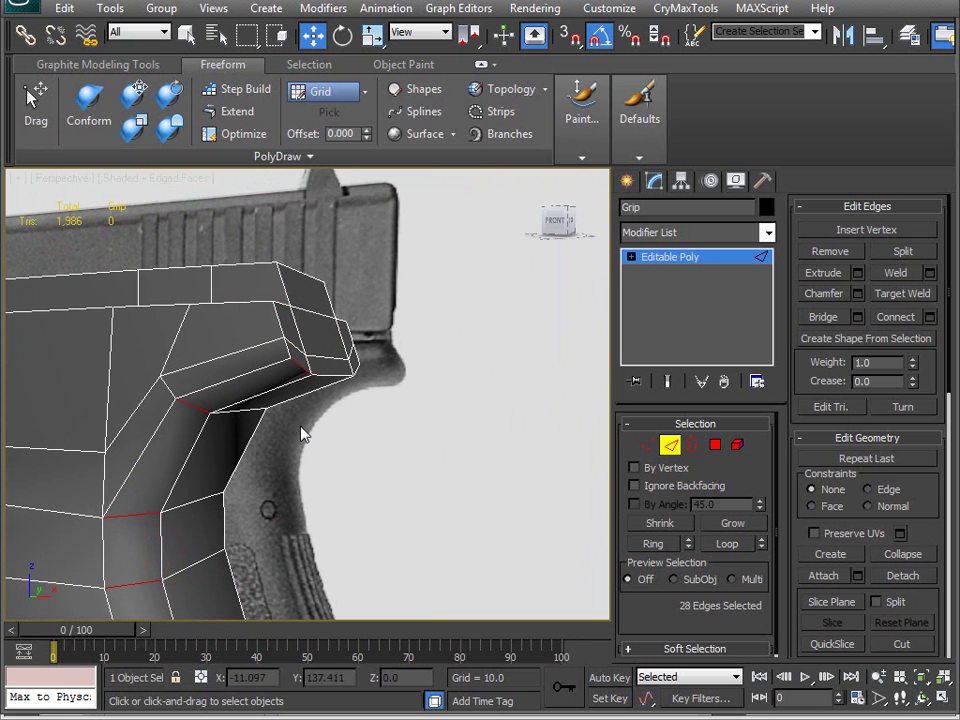
Examine the selected ring edges around the grip's back, bottom and finger grooves for unwanted ones
{"action": "middle_click_drag", "start_coordinate": [144, 463], "coordinate": [425, 410], "text": "alt"}
{"action": "middle_click_drag", "start_coordinate": [220, 497], "coordinate": [410, 502], "text": "alt"}
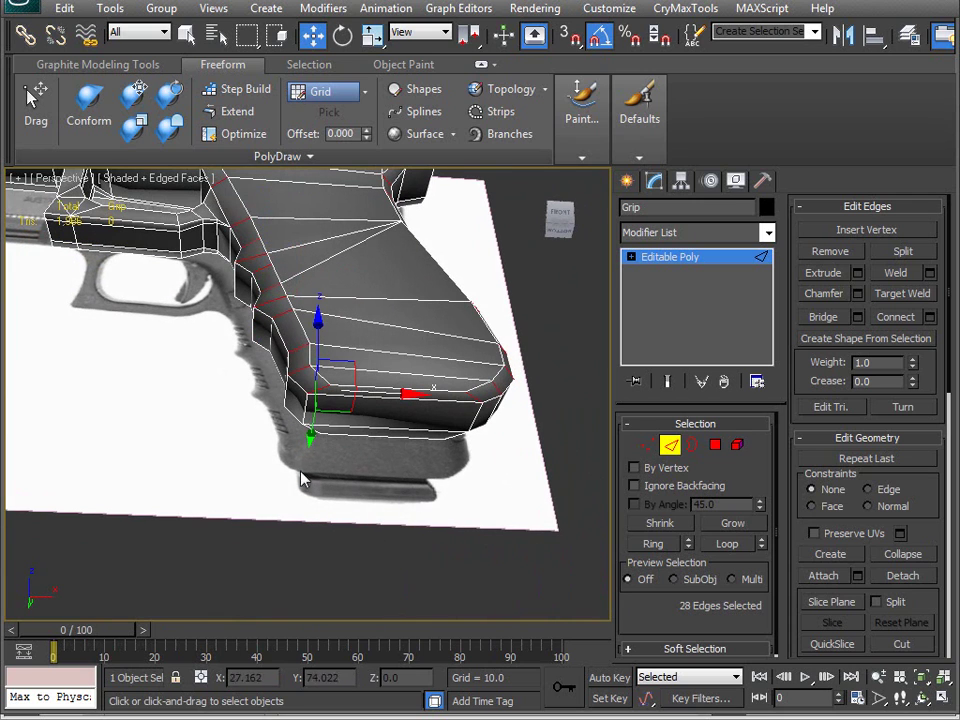
{"action": "middle_click_drag", "start_coordinate": [307, 485], "coordinate": [324, 463], "text": "alt"}
{"action": "middle_click_drag", "start_coordinate": [220, 468], "coordinate": [336, 506], "text": "alt"}
{"action": "scroll", "coordinate": [294, 452], "scroll_direction": "up", "scroll_amount": 5}
{"action": "scroll", "coordinate": [275, 444], "scroll_direction": "down", "scroll_amount": 1}
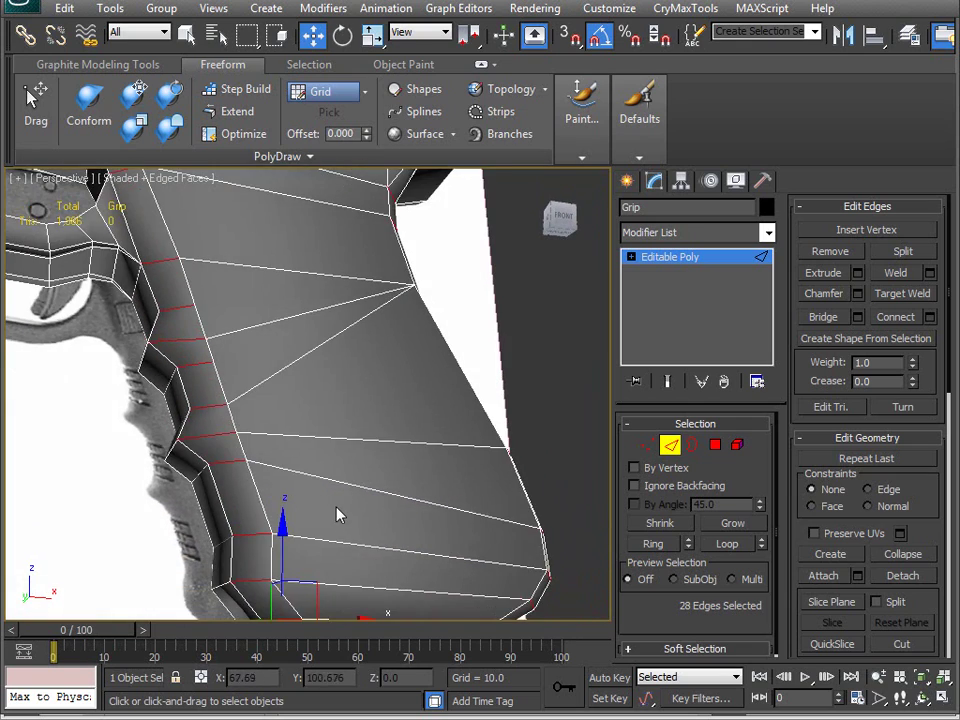
{"action": "scroll", "coordinate": [336, 507], "scroll_direction": "down", "scroll_amount": 3}
{"action": "mouse_move", "coordinate": [311, 456]}
{"action": "middle_mouse_down", "text": "alt"}
{"action": "mouse_move", "coordinate": [310, 488]}
{"action": "mouse_move", "coordinate": [304, 446]}
{"action": "middle_mouse_up", "text": "alt"}
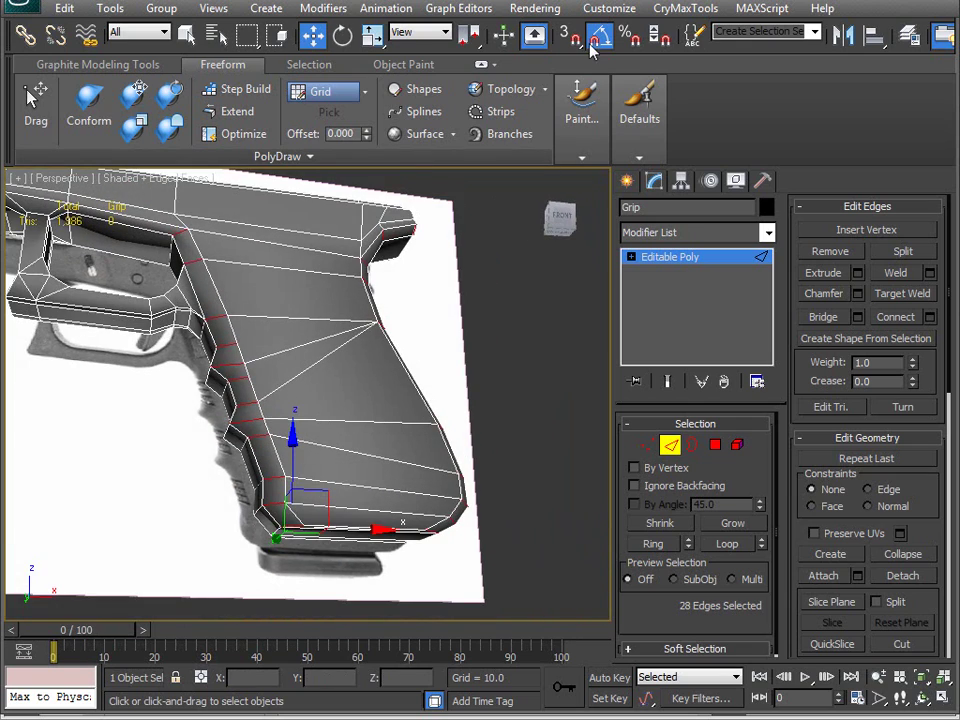
Deselect the ring edges around the upper rear of the frame
{"action": "left_click", "coordinate": [103, 65]}
{"action": "mouse_move", "coordinate": [622, 115]}
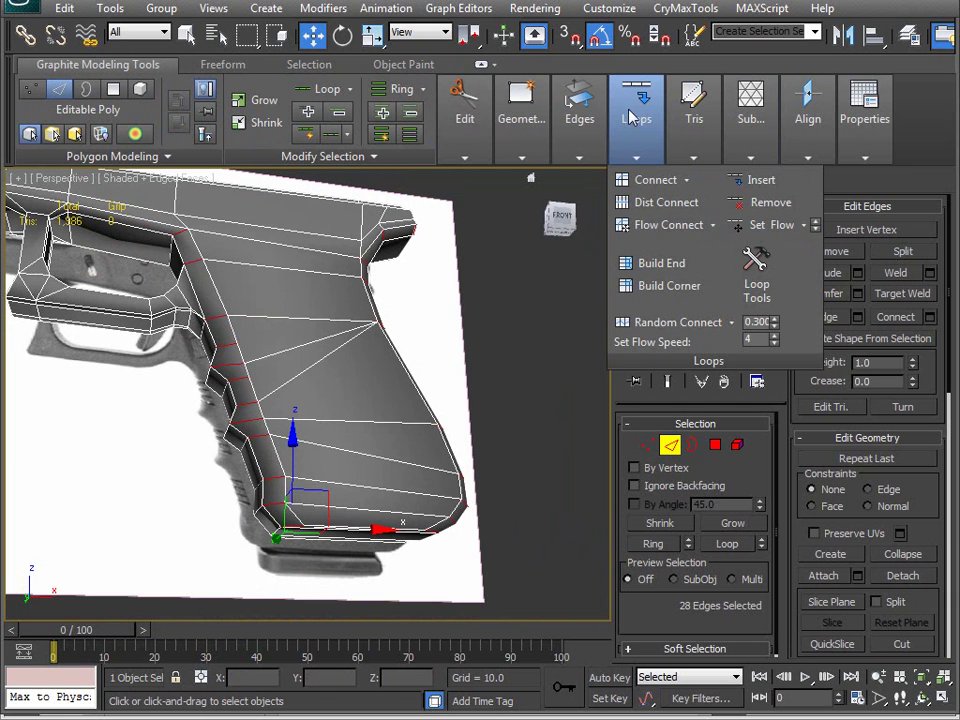
{"action": "middle_click_drag", "start_coordinate": [265, 485], "coordinate": [200, 633], "text": "alt"}
{"action": "middle_click_drag", "start_coordinate": [285, 425], "coordinate": [217, 307], "text": "alt"}
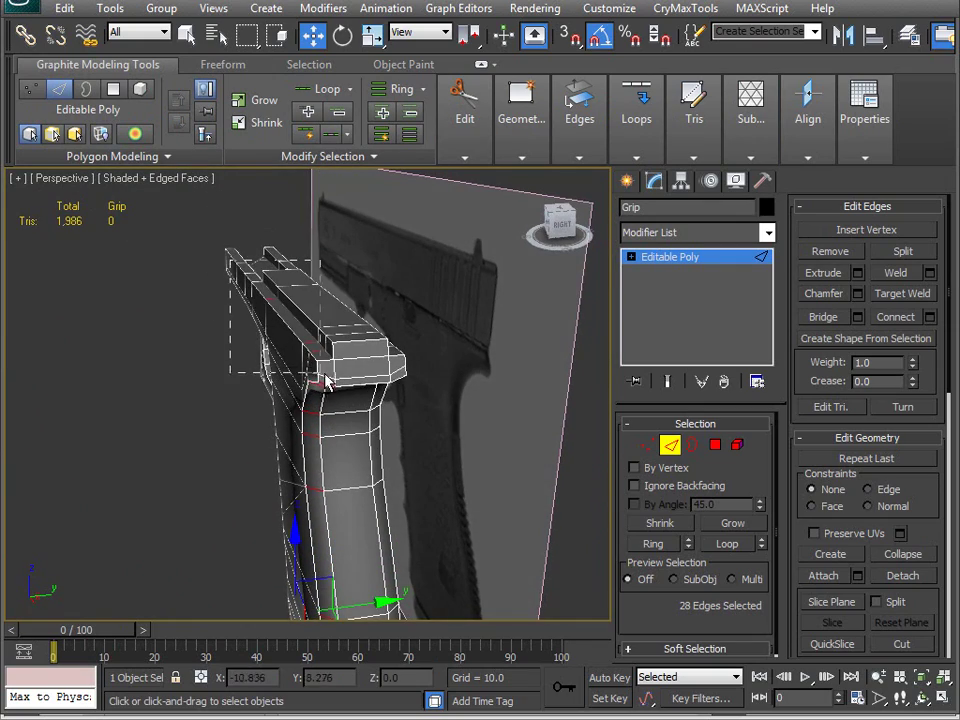
{"action": "left_click_drag", "start_coordinate": [352, 370], "coordinate": [352, 371], "text": "alt"}
{"action": "mouse_move", "coordinate": [352, 371]}
{"action": "middle_mouse_down", "text": "alt"}
{"action": "mouse_move", "coordinate": [189, 360]}
{"action": "mouse_move", "coordinate": [391, 408]}
{"action": "mouse_move", "coordinate": [276, 499]}
{"action": "mouse_move", "coordinate": [300, 482]}
{"action": "mouse_move", "coordinate": [338, 413]}
{"action": "mouse_move", "coordinate": [281, 461]}
{"action": "mouse_move", "coordinate": [345, 555]}
{"action": "mouse_move", "coordinate": [347, 580]}
{"action": "middle_mouse_up", "text": "alt"}
Check the selection in wireframe and clear the stray edge, keeping only the ring edges around the handle
{"action": "key", "text": "F3"}
{"action": "scroll", "coordinate": [283, 463], "scroll_direction": "up", "scroll_amount": 4}
{"action": "scroll", "coordinate": [354, 418], "scroll_direction": "up", "scroll_amount": 6}
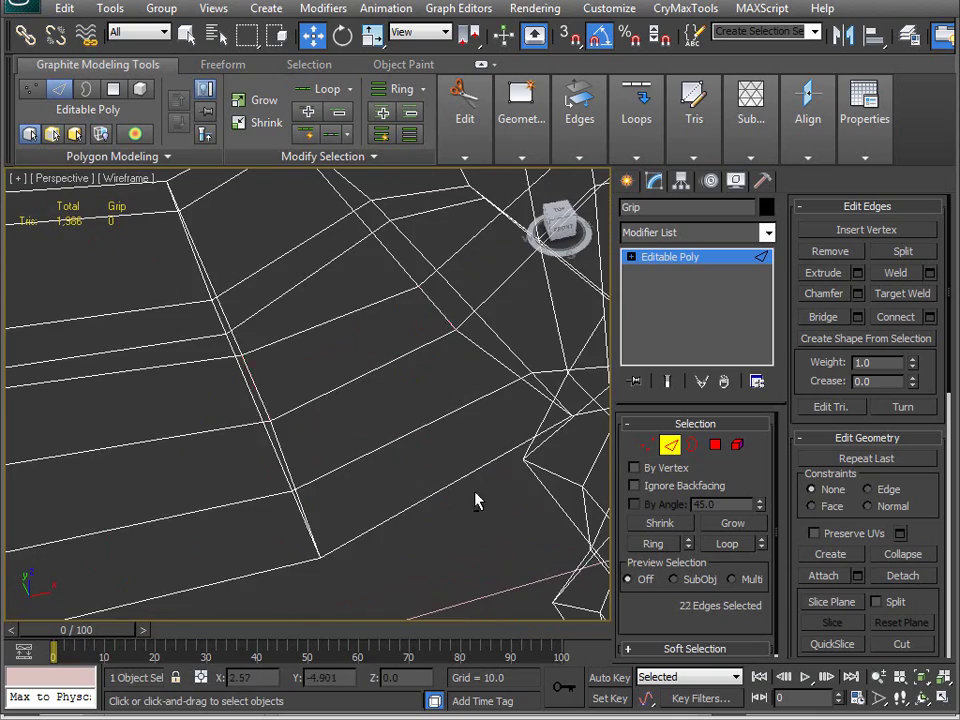
{"action": "scroll", "coordinate": [386, 454], "scroll_direction": "down", "scroll_amount": 6}
{"action": "middle_click_drag", "start_coordinate": [396, 463], "coordinate": [318, 383]}
{"action": "mouse_move", "coordinate": [354, 461]}
{"action": "middle_mouse_down", "text": "alt"}
{"action": "mouse_move", "coordinate": [373, 514]}
{"action": "mouse_move", "coordinate": [266, 437]}
{"action": "mouse_move", "coordinate": [268, 391]}
{"action": "middle_mouse_up", "text": "alt"}
{"action": "key", "text": "F3"}
{"action": "middle_click_drag", "start_coordinate": [292, 447], "coordinate": [353, 438], "text": "alt"}
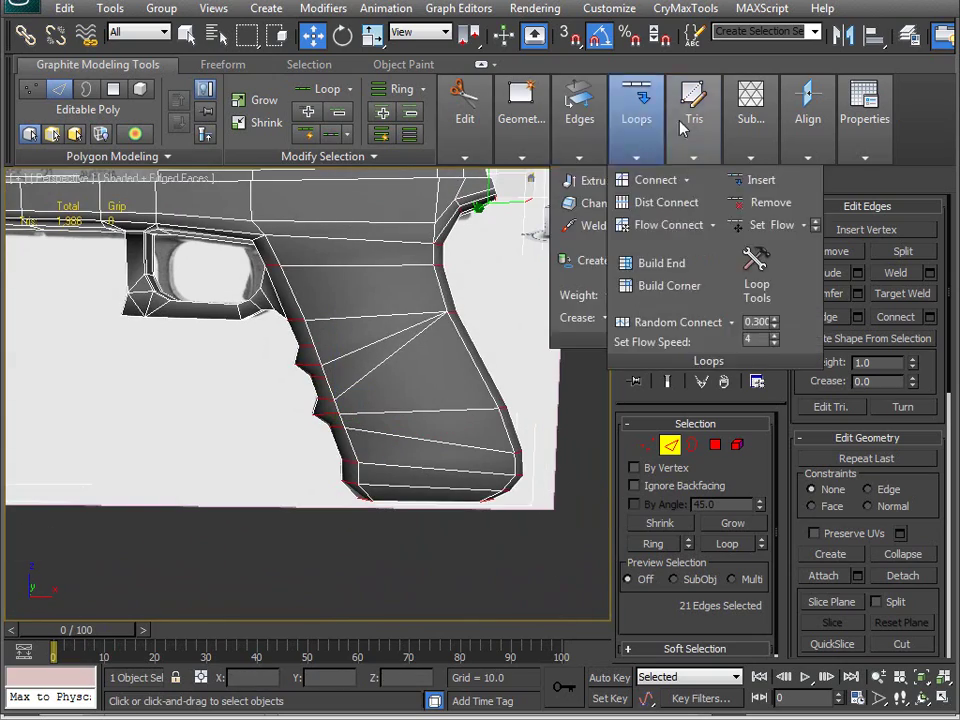
Add a rounded edge loop through the selected handle edges with Flow Connect and inspect the lower front corner
{"action": "mouse_move", "coordinate": [563, 118]}
{"action": "mouse_move", "coordinate": [648, 122]}
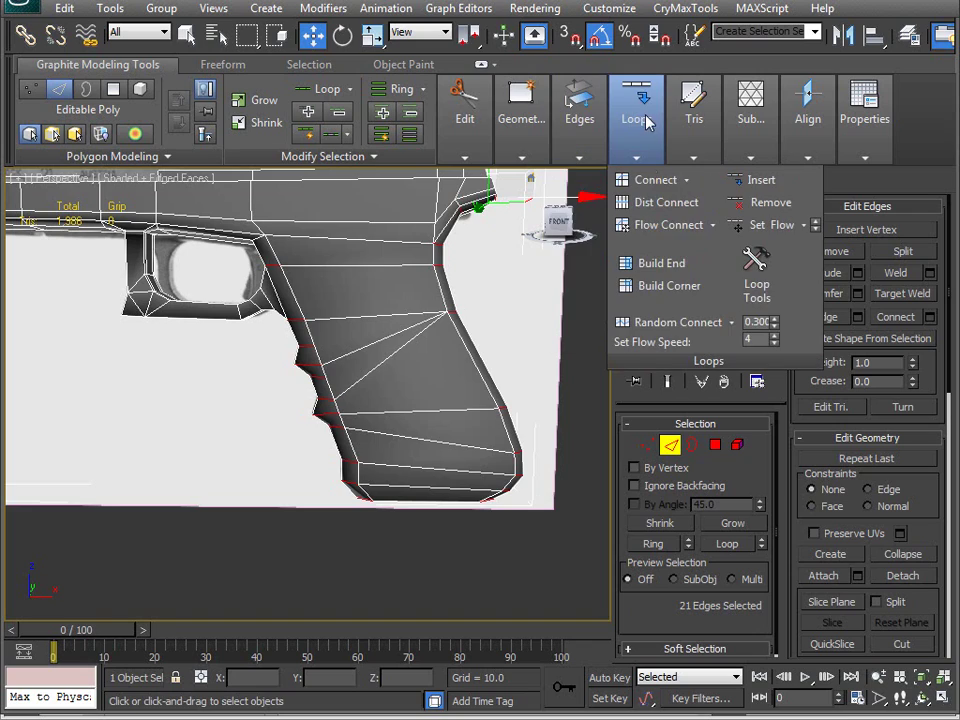
{"action": "left_click", "coordinate": [663, 229]}
{"action": "middle_click_drag", "start_coordinate": [248, 392], "coordinate": [415, 432], "text": "alt"}
{"action": "scroll", "coordinate": [352, 370], "scroll_direction": "up", "scroll_amount": 2}
{"action": "scroll", "coordinate": [259, 465], "scroll_direction": "up", "scroll_amount": 4}
{"action": "mouse_move", "coordinate": [378, 476]}
{"action": "middle_mouse_down", "text": "alt"}
{"action": "mouse_move", "coordinate": [334, 501]}
{"action": "mouse_move", "coordinate": [339, 544]}
{"action": "mouse_move", "coordinate": [338, 526]}
{"action": "mouse_move", "coordinate": [416, 531]}
{"action": "mouse_move", "coordinate": [386, 496]}
{"action": "middle_mouse_up", "text": "alt"}
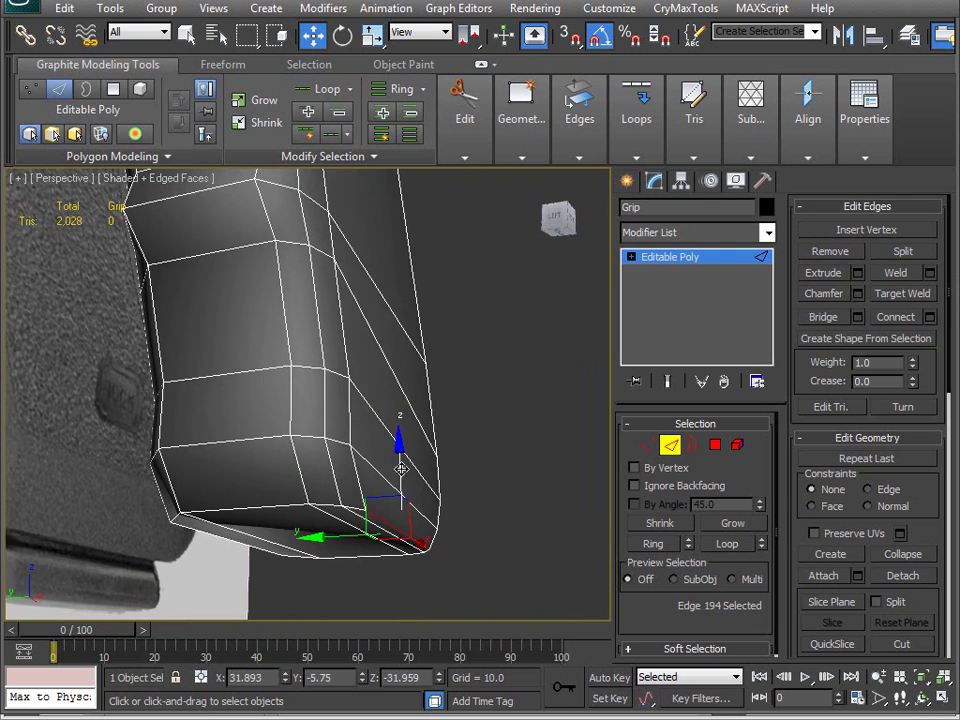
Select the matching corner edge on the grip's opposite side and hide all unselected objects, including the reference image
{"action": "middle_click_drag", "start_coordinate": [401, 459], "coordinate": [418, 482], "text": "alt"}
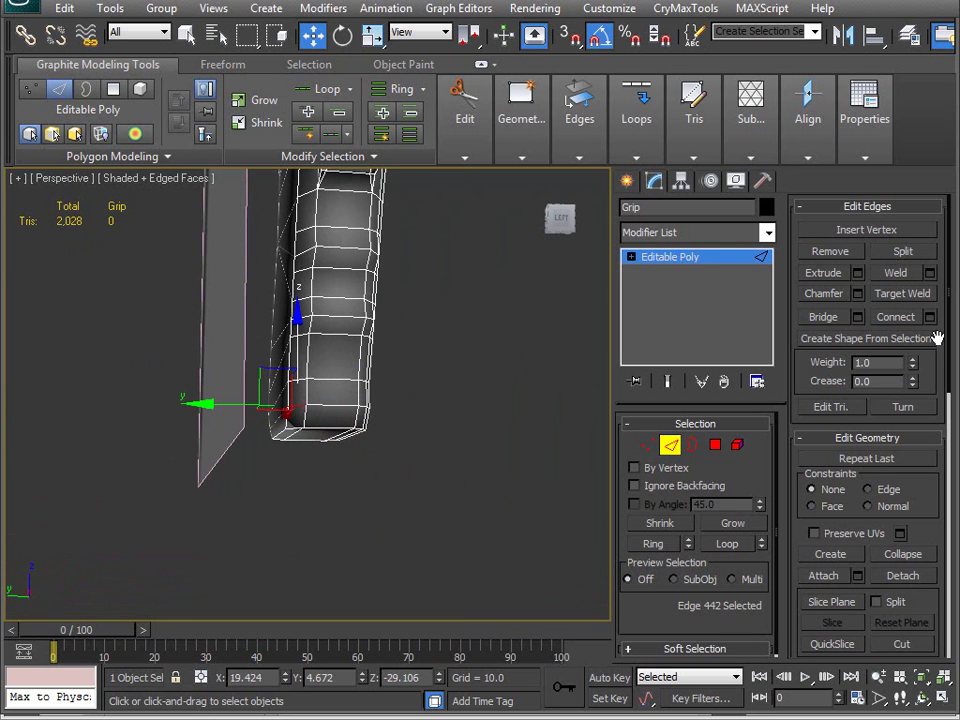
{"action": "right_click", "coordinate": [222, 399]}
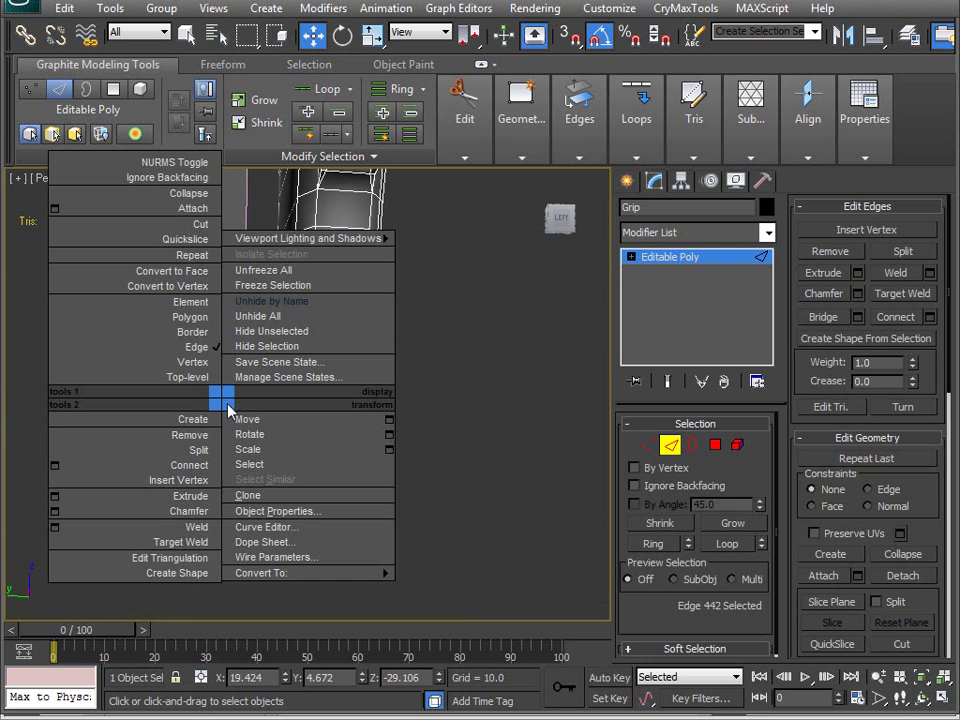
{"action": "left_click", "coordinate": [302, 332]}
{"action": "middle_click_drag", "start_coordinate": [272, 360], "coordinate": [310, 430], "text": "alt"}
{"action": "scroll", "coordinate": [310, 430], "scroll_direction": "up", "scroll_amount": 4}
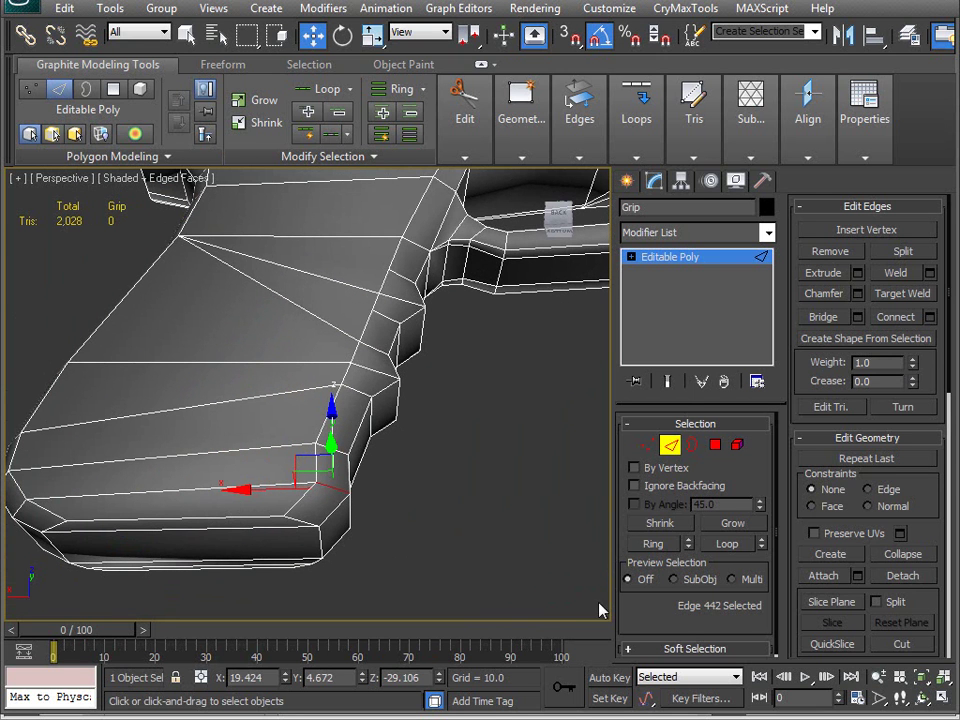
Ring-select the edges along the opposite side of the grip and deselect those on the forward frame and trigger guard
{"action": "mouse_move", "coordinate": [342, 403]}
{"action": "middle_mouse_down", "text": "alt"}
{"action": "mouse_move", "coordinate": [162, 350]}
{"action": "mouse_move", "coordinate": [272, 383]}
{"action": "middle_mouse_up", "text": "alt"}
{"action": "key", "text": "F3"}
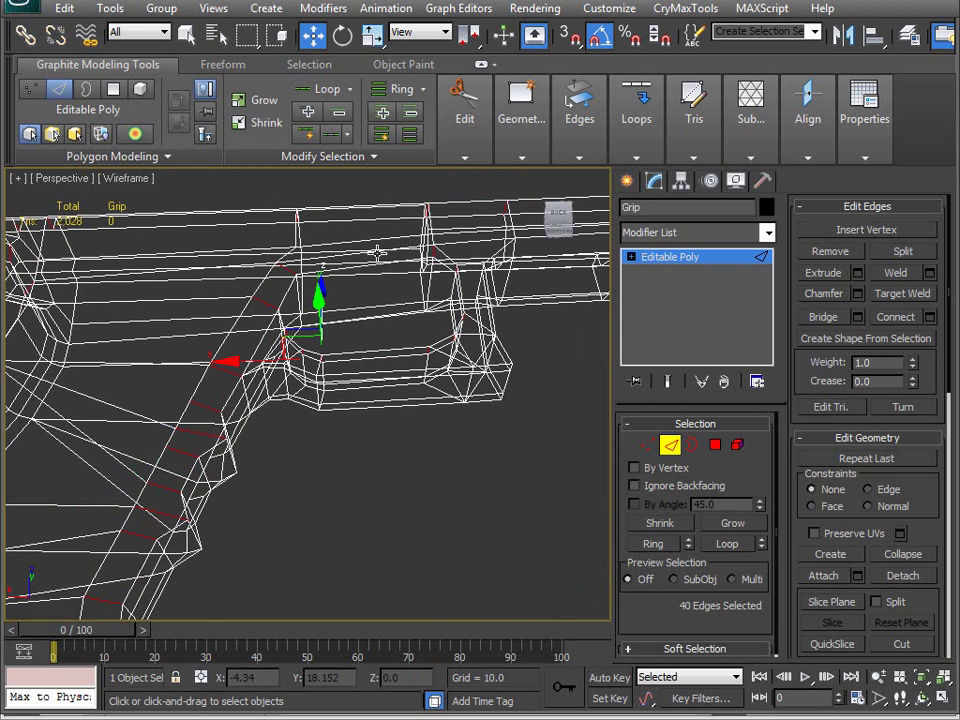
{"action": "scroll", "coordinate": [360, 525], "scroll_direction": "down", "scroll_amount": 6}
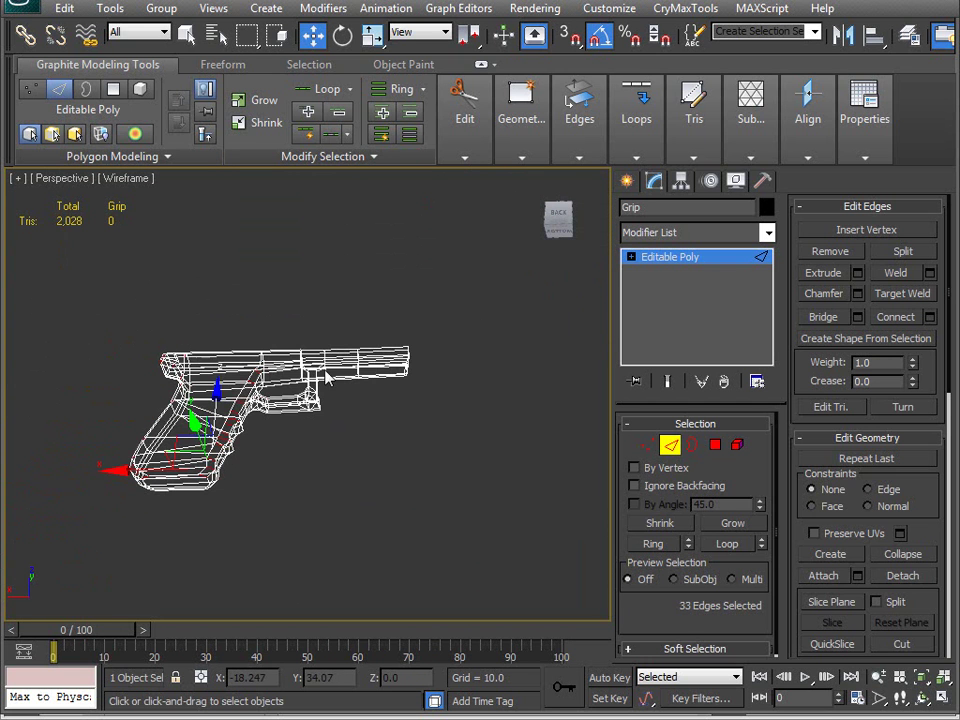
{"action": "scroll", "coordinate": [150, 312], "scroll_direction": "up", "scroll_amount": 6}
{"action": "middle_click_drag", "start_coordinate": [150, 312], "coordinate": [264, 414], "text": "alt"}
{"action": "scroll", "coordinate": [240, 385], "scroll_direction": "up", "scroll_amount": 2}
{"action": "left_click", "coordinate": [215, 323]}
Deselect the ring edges at the upper rear of the frame, leaving only those around the opposite side of the handle
{"action": "key", "text": "F3"}
{"action": "scroll", "coordinate": [236, 296], "scroll_direction": "up", "scroll_amount": 4}
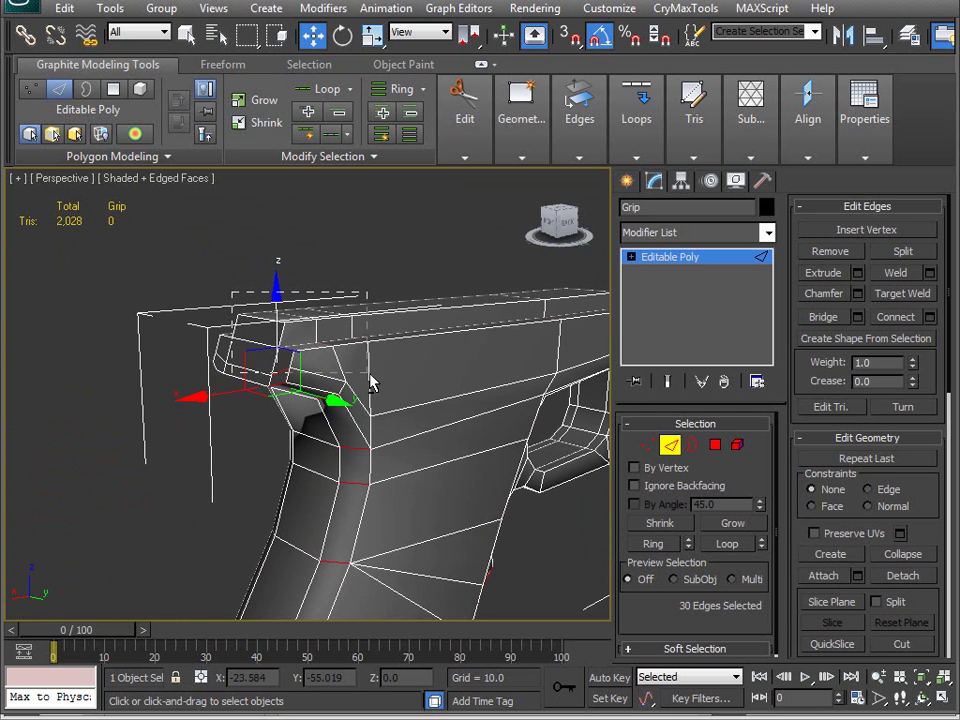
{"action": "middle_click_drag", "start_coordinate": [371, 327], "coordinate": [57, 387], "text": "alt"}
{"action": "left_click_drag", "start_coordinate": [234, 404], "coordinate": [240, 407], "text": "alt"}
{"action": "middle_click_drag", "start_coordinate": [240, 407], "coordinate": [407, 439]}
{"action": "left_click_drag", "start_coordinate": [407, 439], "coordinate": [328, 535]}
{"action": "scroll", "coordinate": [317, 504], "scroll_direction": "up", "scroll_amount": 5}
{"action": "mouse_move", "coordinate": [201, 606]}
{"action": "middle_mouse_down", "text": "alt"}
{"action": "mouse_move", "coordinate": [214, 546]}
{"action": "mouse_move", "coordinate": [349, 330]}
{"action": "mouse_move", "coordinate": [420, 414]}
{"action": "mouse_move", "coordinate": [349, 313]}
{"action": "mouse_move", "coordinate": [214, 352]}
{"action": "mouse_move", "coordinate": [238, 406]}
{"action": "mouse_move", "coordinate": [336, 354]}
{"action": "mouse_move", "coordinate": [343, 407]}
{"action": "mouse_move", "coordinate": [405, 358]}
{"action": "mouse_move", "coordinate": [390, 305]}
{"action": "mouse_move", "coordinate": [358, 364]}
{"action": "mouse_move", "coordinate": [399, 381]}
{"action": "mouse_move", "coordinate": [409, 352]}
{"action": "middle_mouse_up", "text": "alt"}
{"action": "left_click", "coordinate": [219, 534], "text": "alt"}
Check the selection in wireframe, then add a Flow Connect edge loop around the opposite side of the handle
{"action": "scroll", "coordinate": [261, 463], "scroll_direction": "down", "scroll_amount": 6}
{"action": "key", "text": "F3"}
{"action": "key", "text": "F3"}
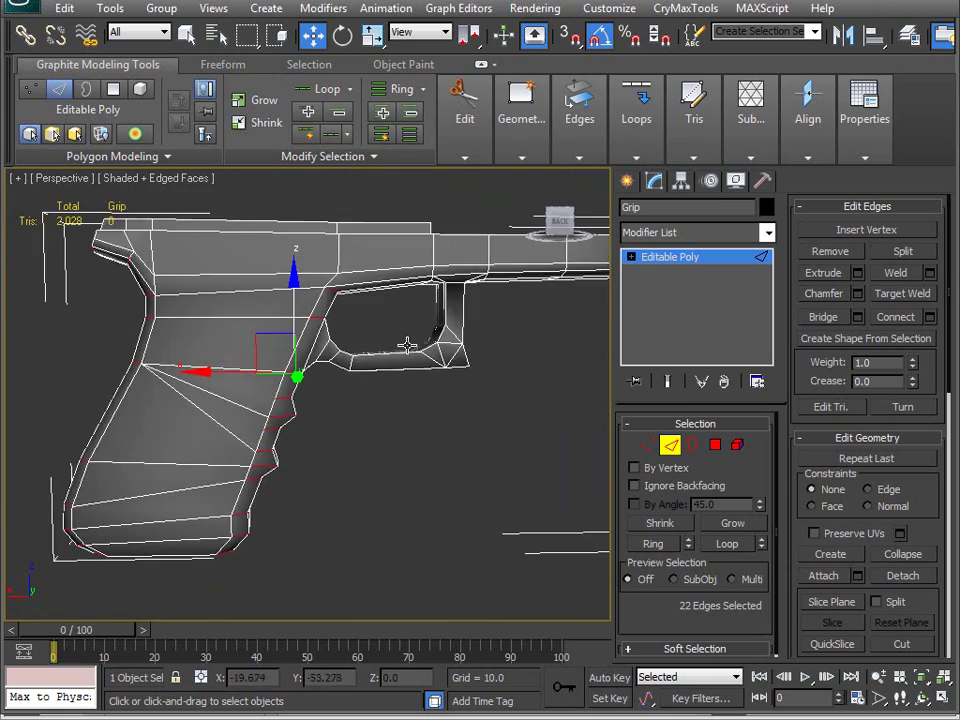
{"action": "mouse_move", "coordinate": [638, 118]}
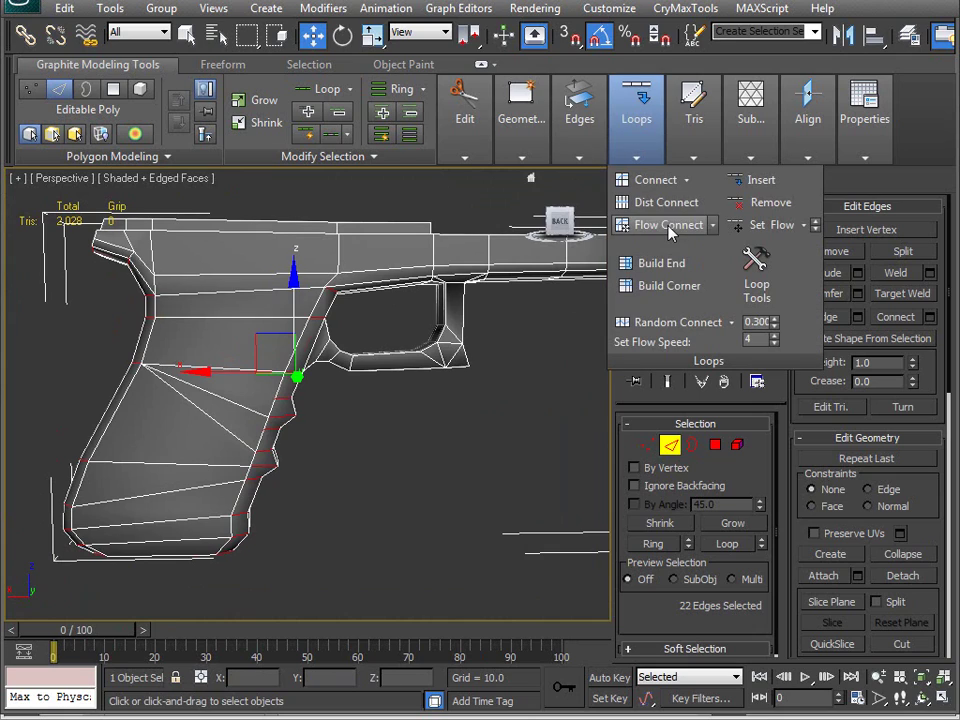
{"action": "middle_click_drag", "start_coordinate": [478, 405], "coordinate": [122, 430], "text": "alt"}
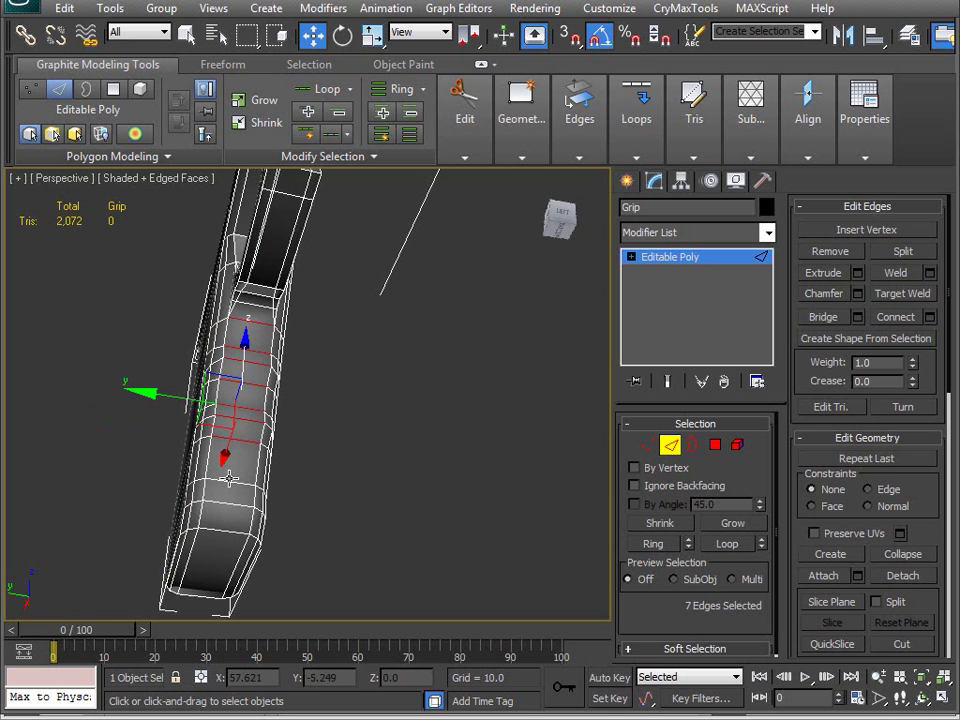
Select the horizontal edges across the finger grooves down to the bottom of the grip's front
{"action": "middle_click_drag", "start_coordinate": [227, 529], "coordinate": [258, 429], "text": "alt"}
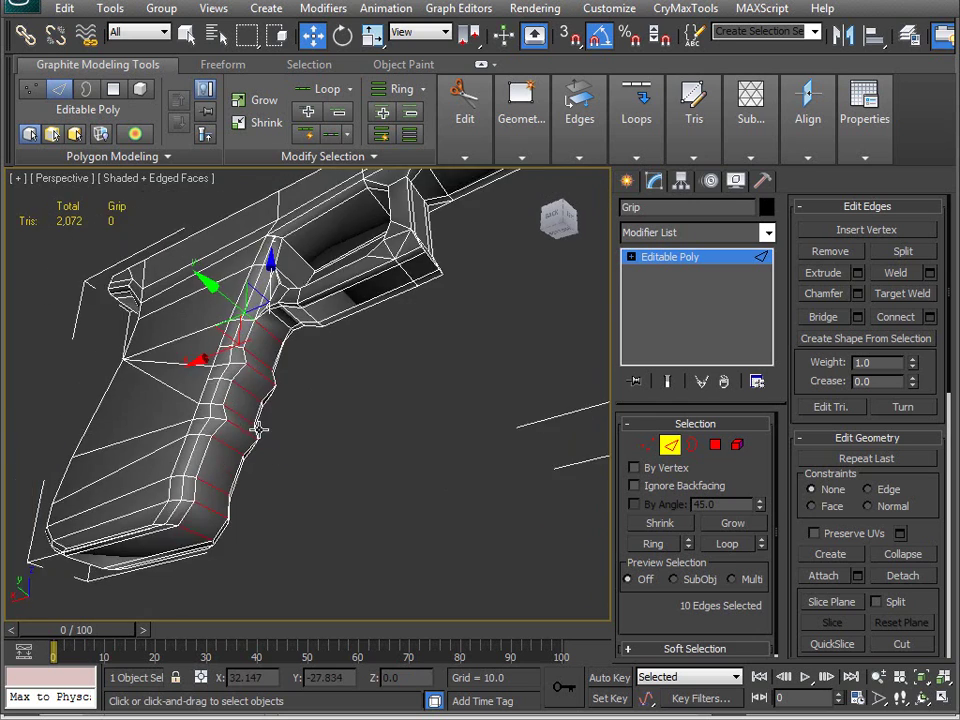
{"action": "scroll", "coordinate": [258, 429], "scroll_direction": "up", "scroll_amount": 2}
{"action": "scroll", "coordinate": [336, 354], "scroll_direction": "up", "scroll_amount": 2}
{"action": "mouse_move", "coordinate": [640, 125]}
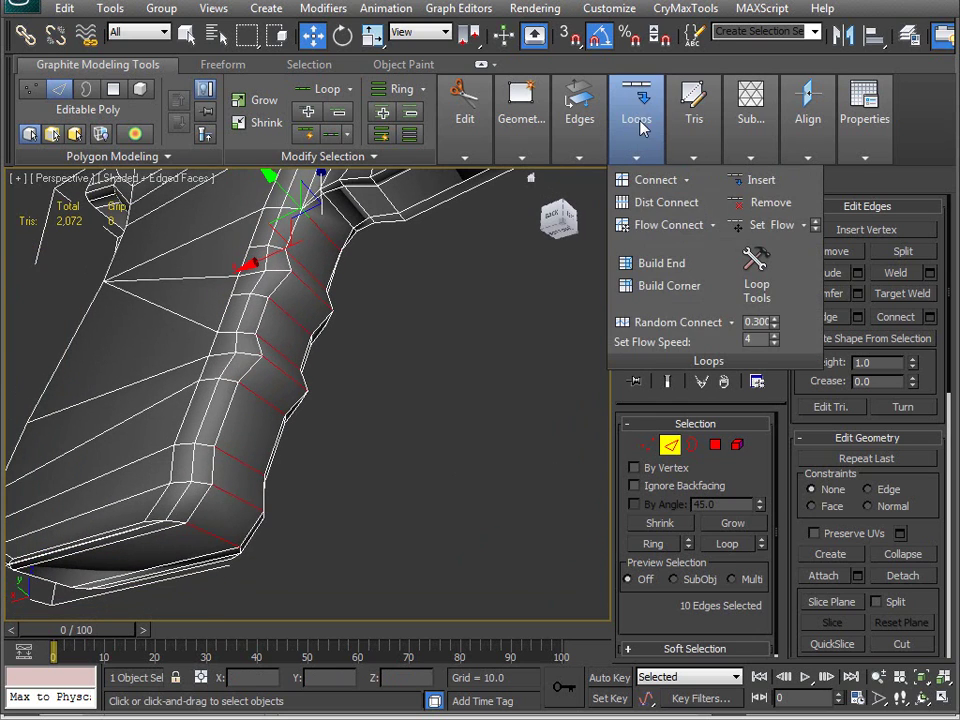
Try connecting the selected finger-groove edges with Flow Connect
{"action": "left_click", "coordinate": [658, 225]}
{"action": "middle_click_drag", "start_coordinate": [414, 358], "coordinate": [356, 360], "text": "alt"}
{"action": "key", "text": "ctrl+z"}
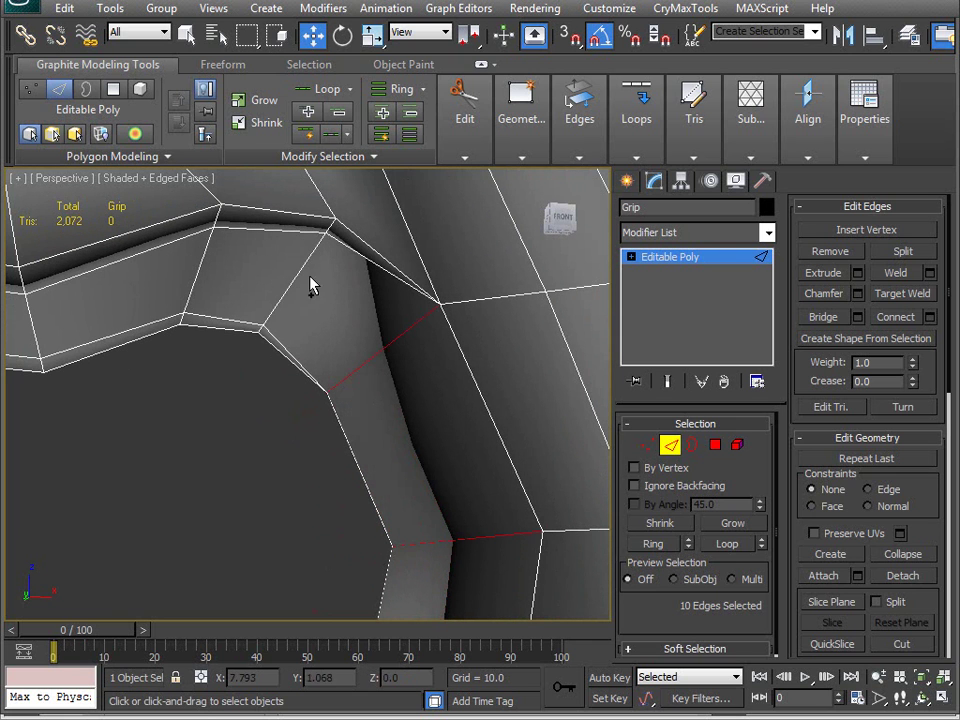
Add the edge beneath the trigger guard to the finger-groove selection and run Flow Connect down the grip's front
{"action": "mouse_move", "coordinate": [641, 154]}
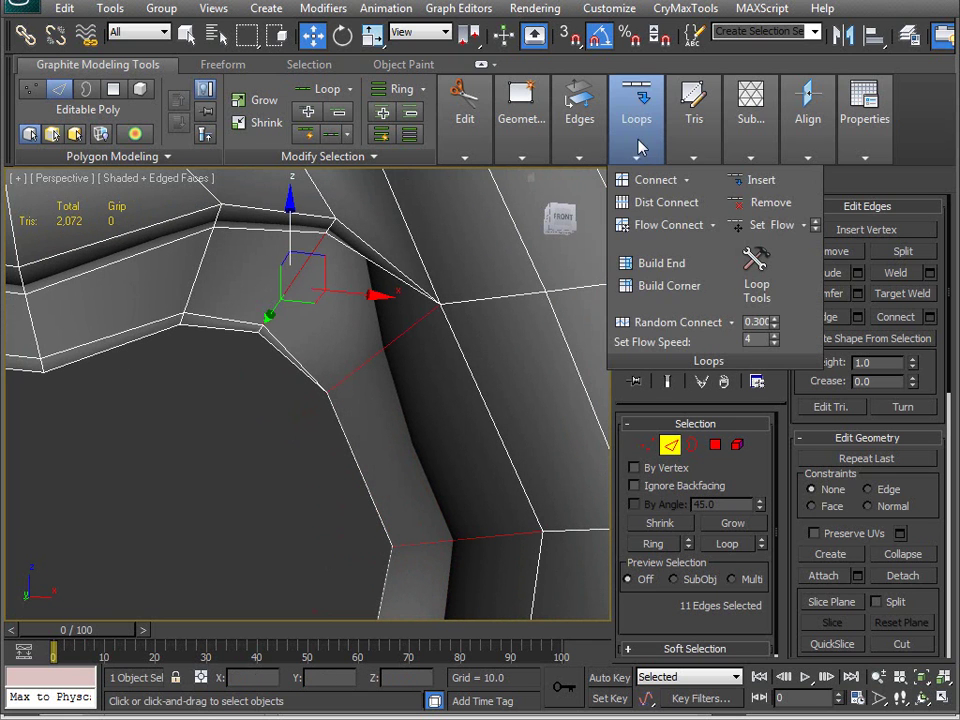
{"action": "left_click", "coordinate": [664, 224]}
{"action": "middle_click_drag", "start_coordinate": [430, 330], "coordinate": [329, 389], "text": "alt"}
{"action": "middle_click_drag", "start_coordinate": [210, 478], "coordinate": [240, 333], "text": "alt"}
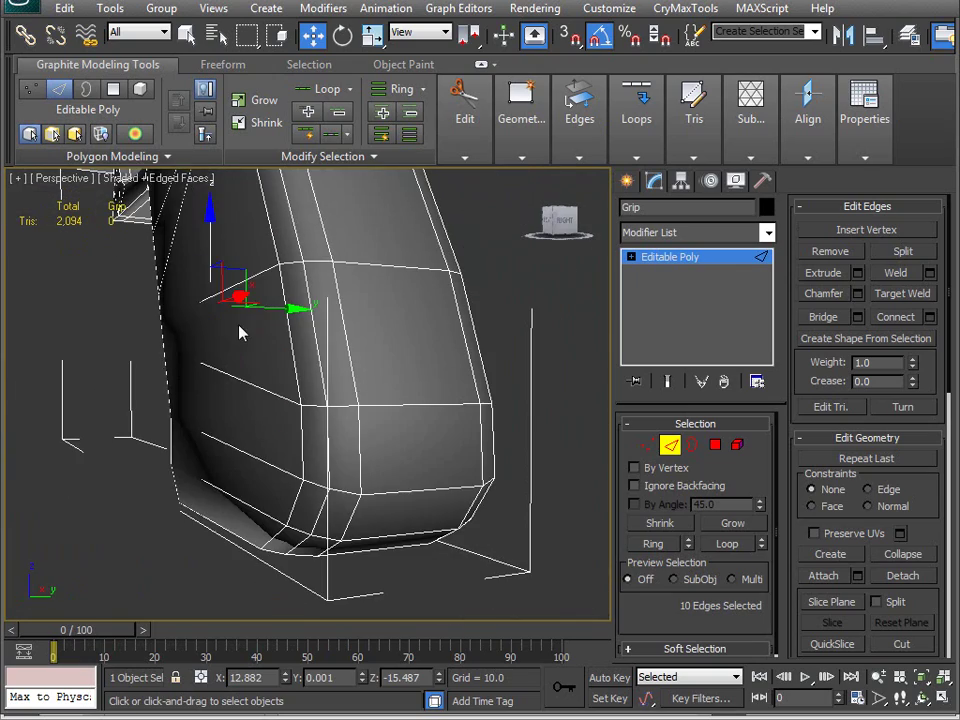
{"action": "middle_click_drag", "start_coordinate": [322, 418], "coordinate": [427, 352], "text": "alt"}
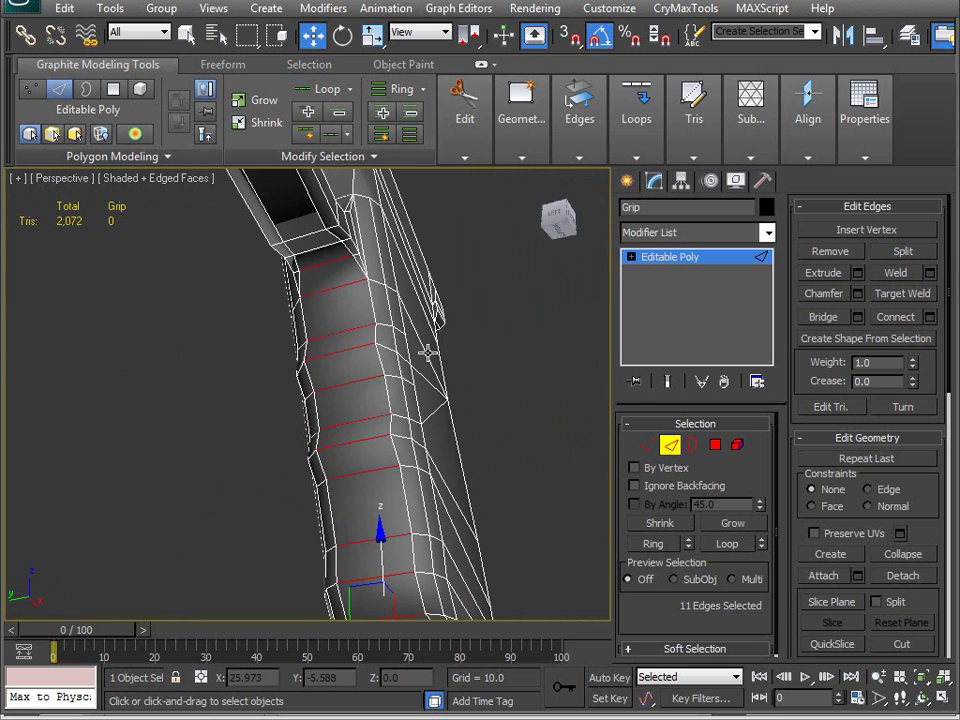
Try Flow Connect on the front grip edges with Auto Ring enabled
{"action": "mouse_move", "coordinate": [645, 128]}
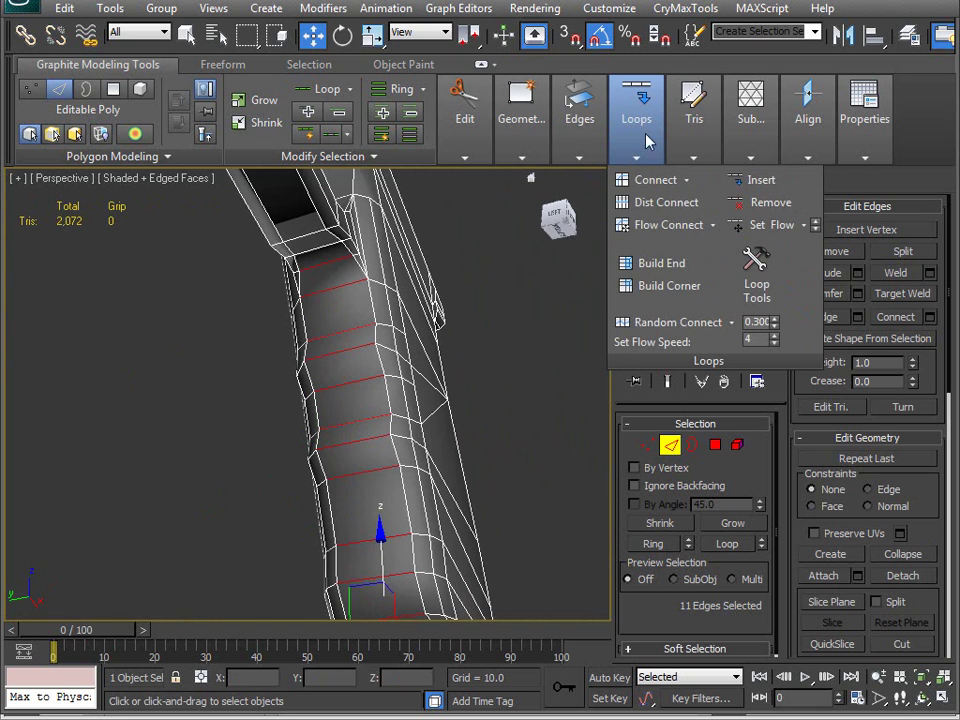
{"action": "left_click", "coordinate": [713, 225]}
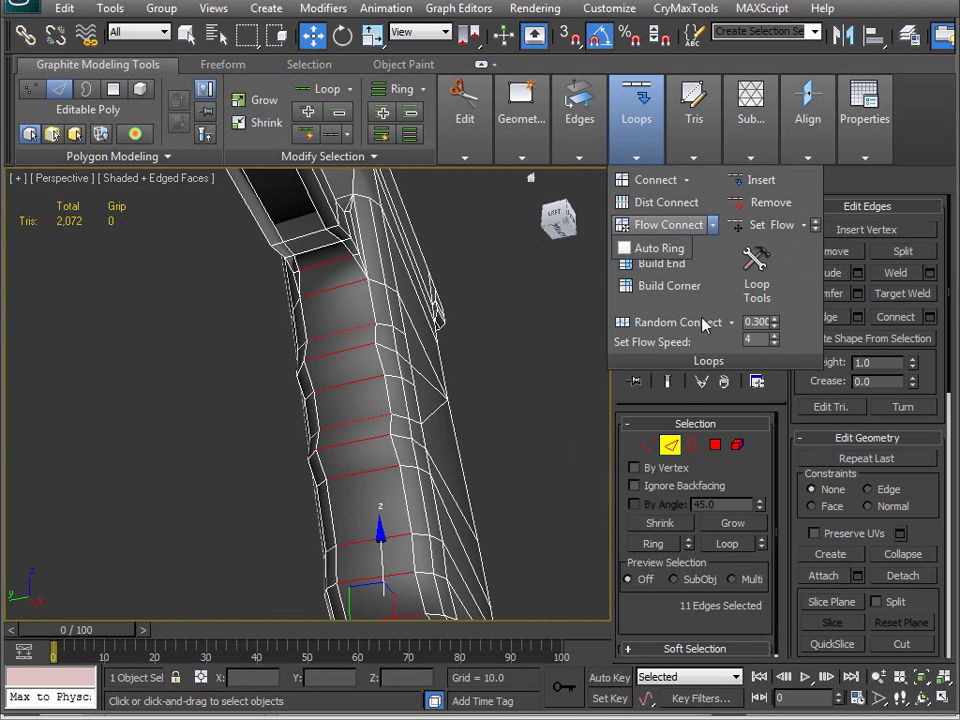
{"action": "left_click", "coordinate": [659, 249]}
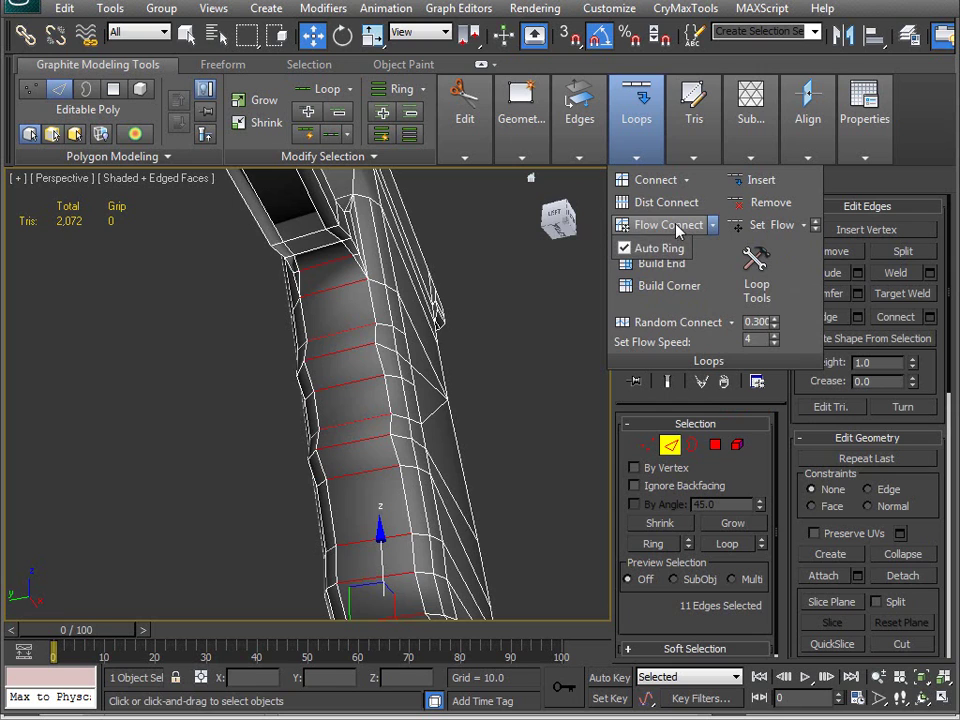
{"action": "left_click", "coordinate": [677, 229]}
{"action": "middle_click_drag", "start_coordinate": [425, 265], "coordinate": [222, 199], "text": "alt"}
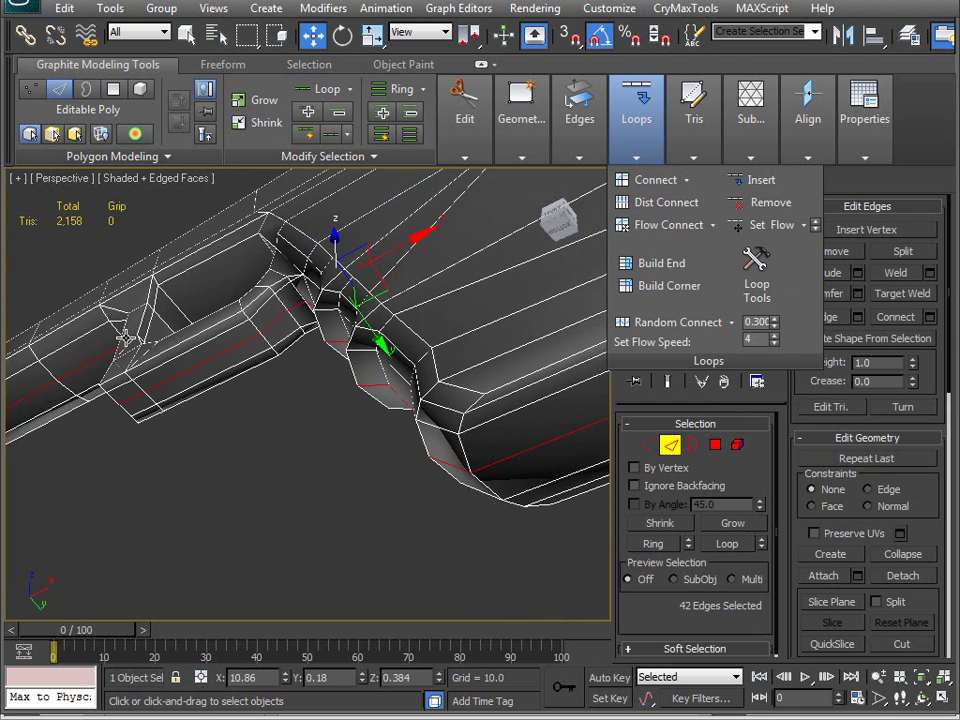
{"action": "key", "text": "ctrl+z"}
Disable Auto Ring and run Flow Connect on the front grip edges to add a center loop through the finger grooves
{"action": "middle_click_drag", "start_coordinate": [390, 300], "coordinate": [430, 250], "text": "alt"}
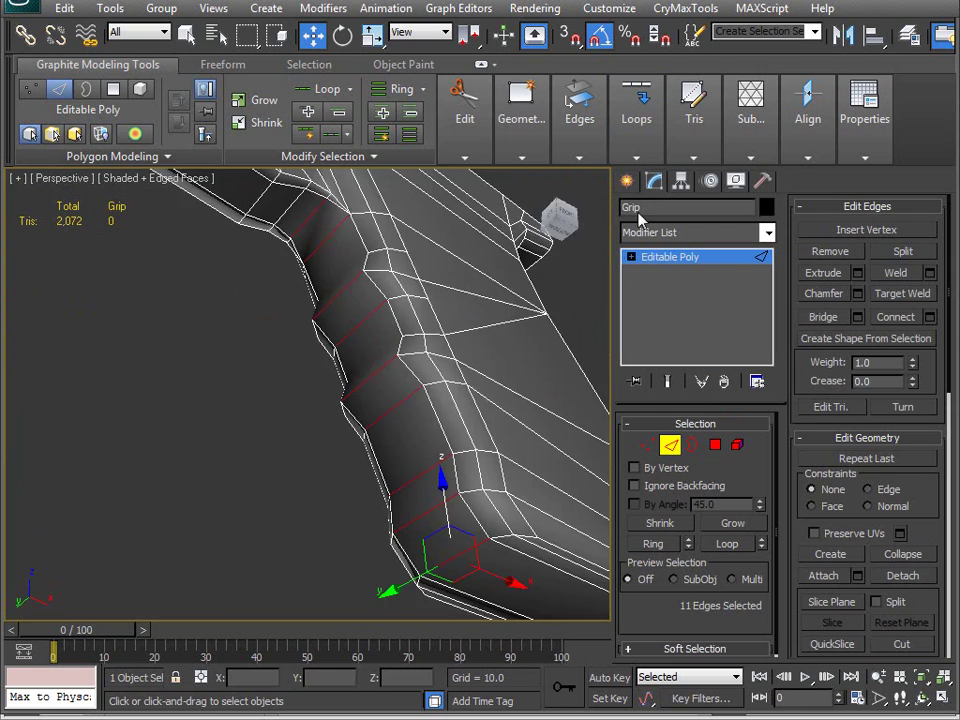
{"action": "left_click", "coordinate": [636, 118]}
{"action": "left_click", "coordinate": [712, 226]}
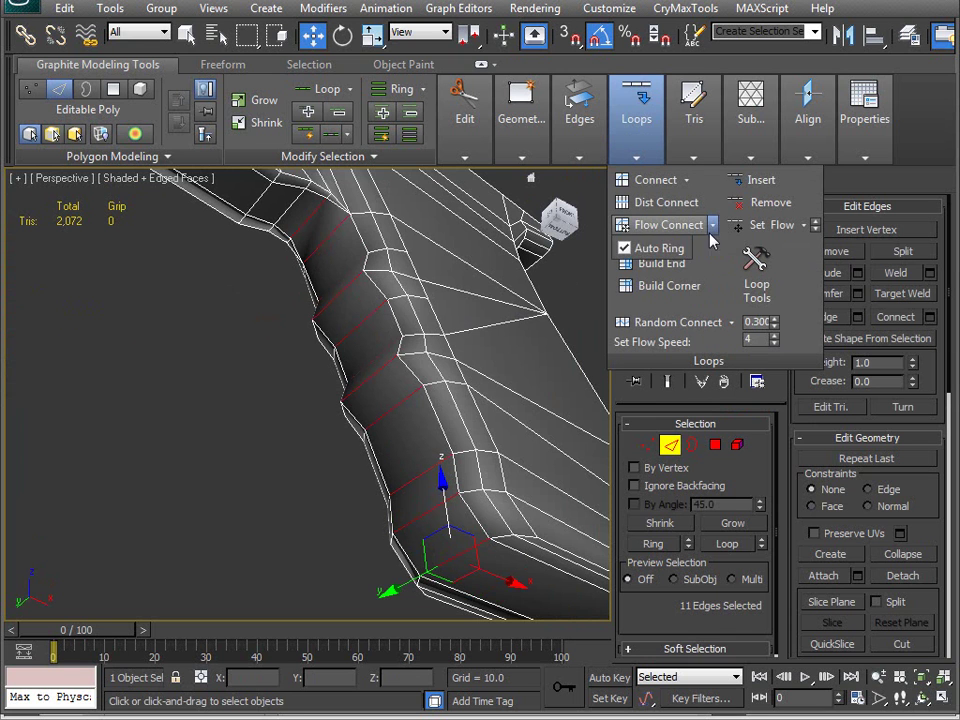
{"action": "middle_click_drag", "start_coordinate": [355, 337], "coordinate": [365, 380], "text": "alt"}
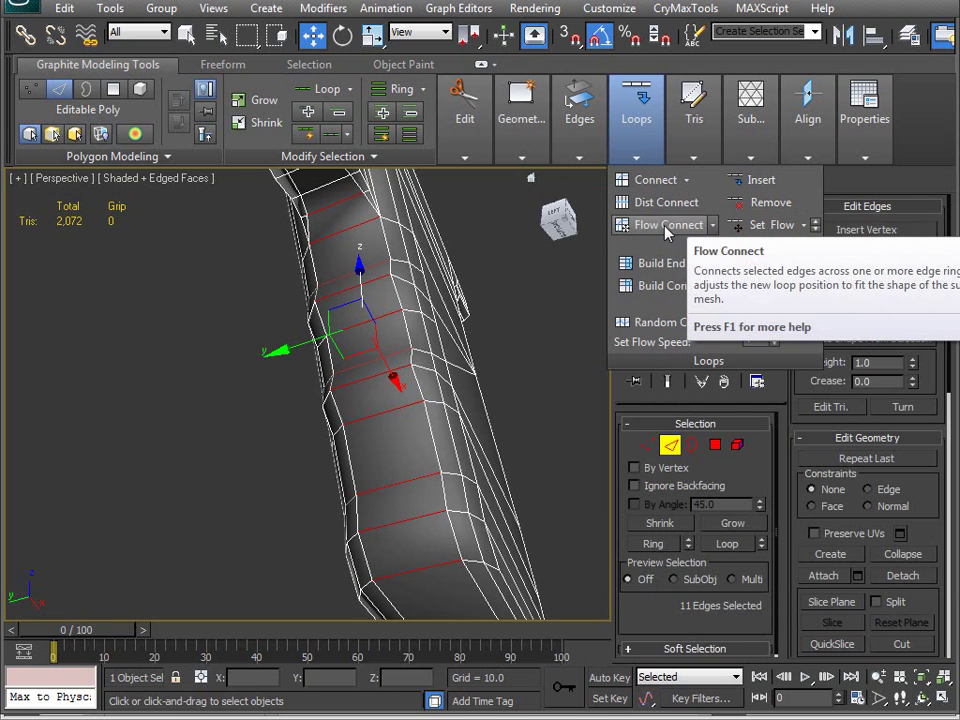
{"action": "left_click", "coordinate": [666, 232]}
{"action": "middle_click_drag", "start_coordinate": [444, 277], "coordinate": [468, 310], "text": "alt"}
{"action": "middle_click_drag", "start_coordinate": [430, 507], "coordinate": [432, 364], "text": "alt"}
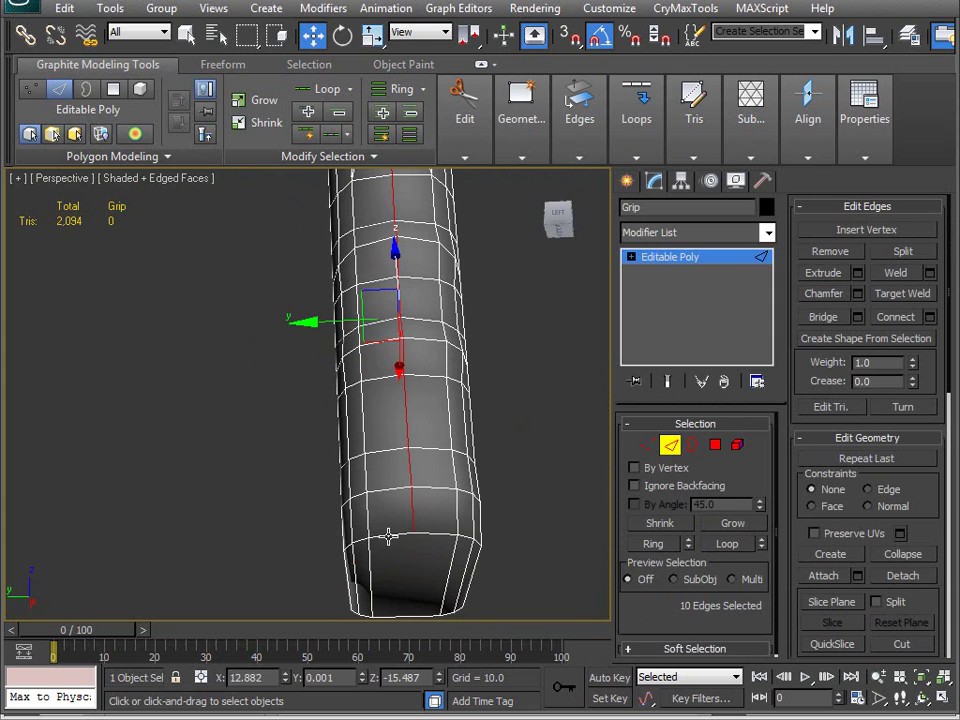
Select the ten horizontal edges along one side of the grip's front center loop and Flow Connect them to add an edge loop
{"action": "left_click", "coordinate": [391, 505]}
{"action": "left_click", "coordinate": [390, 456], "text": "ctrl"}
{"action": "left_click", "coordinate": [381, 377], "text": "ctrl"}
{"action": "left_click", "coordinate": [392, 320], "text": "ctrl"}
{"action": "left_click", "coordinate": [388, 343], "text": "ctrl"}
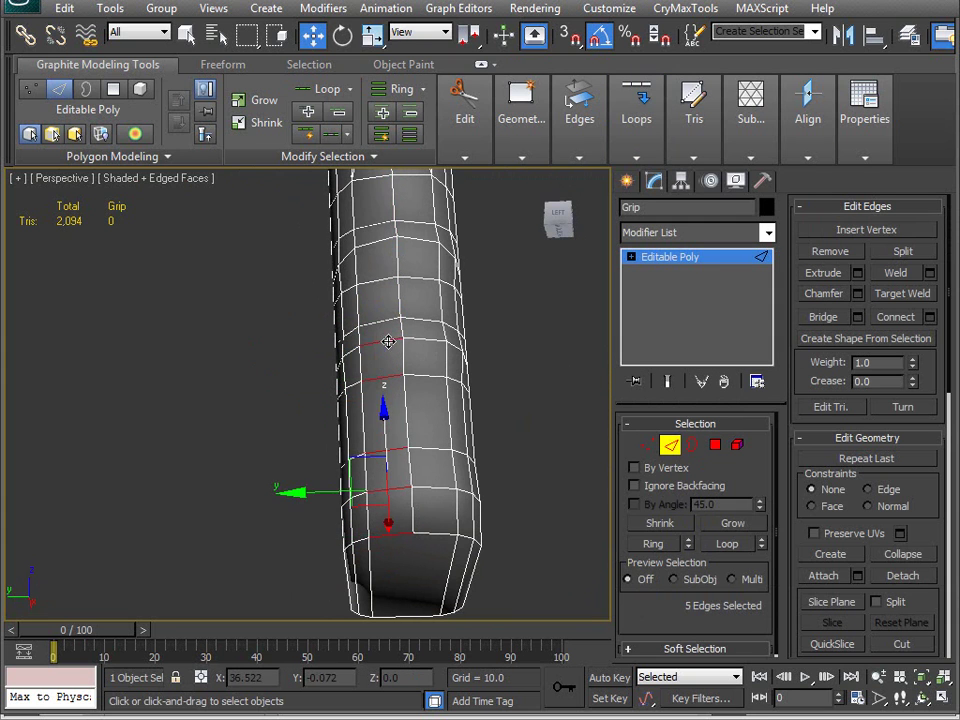
{"action": "left_click", "coordinate": [388, 298], "text": "ctrl"}
{"action": "left_click", "coordinate": [375, 244], "text": "ctrl"}
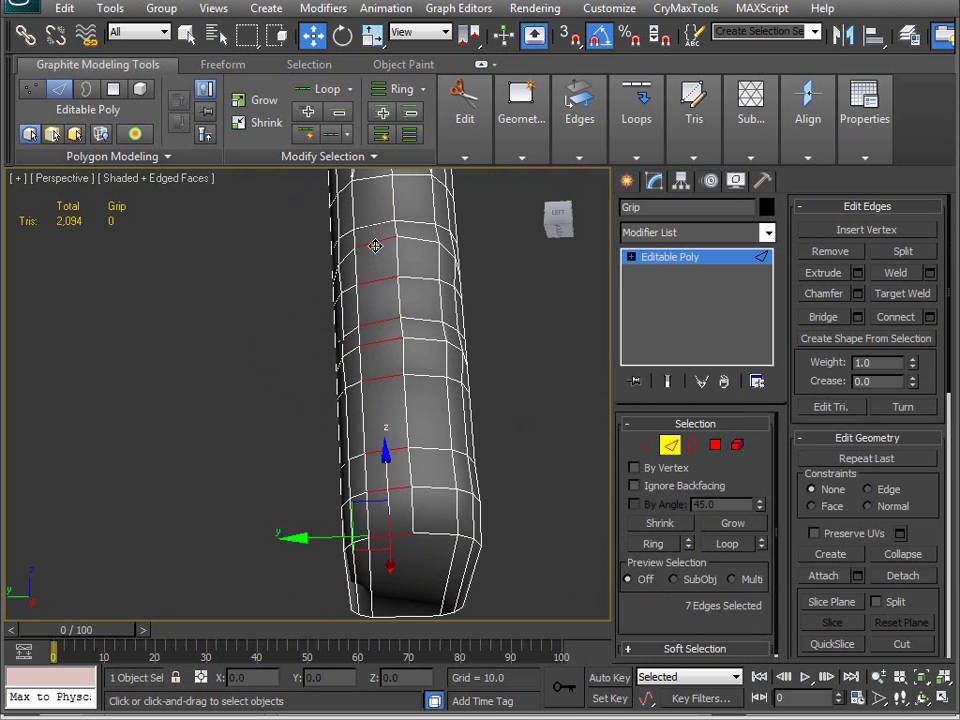
{"action": "left_click", "coordinate": [373, 225], "text": "ctrl"}
{"action": "middle_click_drag", "start_coordinate": [380, 214], "coordinate": [366, 287]}
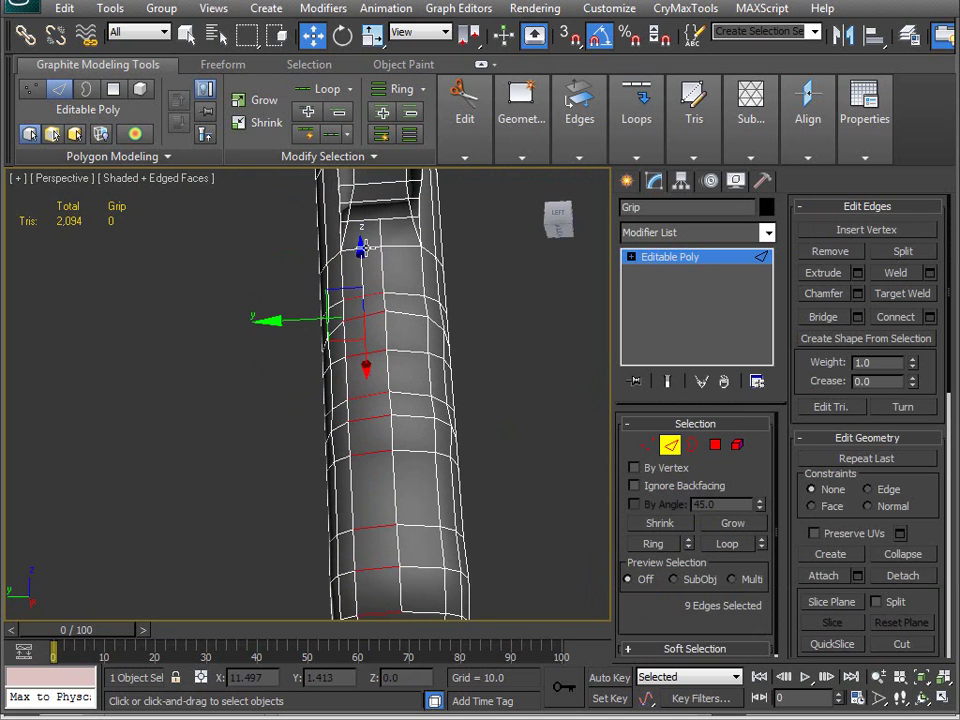
{"action": "left_click", "coordinate": [363, 248], "text": "ctrl"}
{"action": "left_click", "coordinate": [648, 133]}
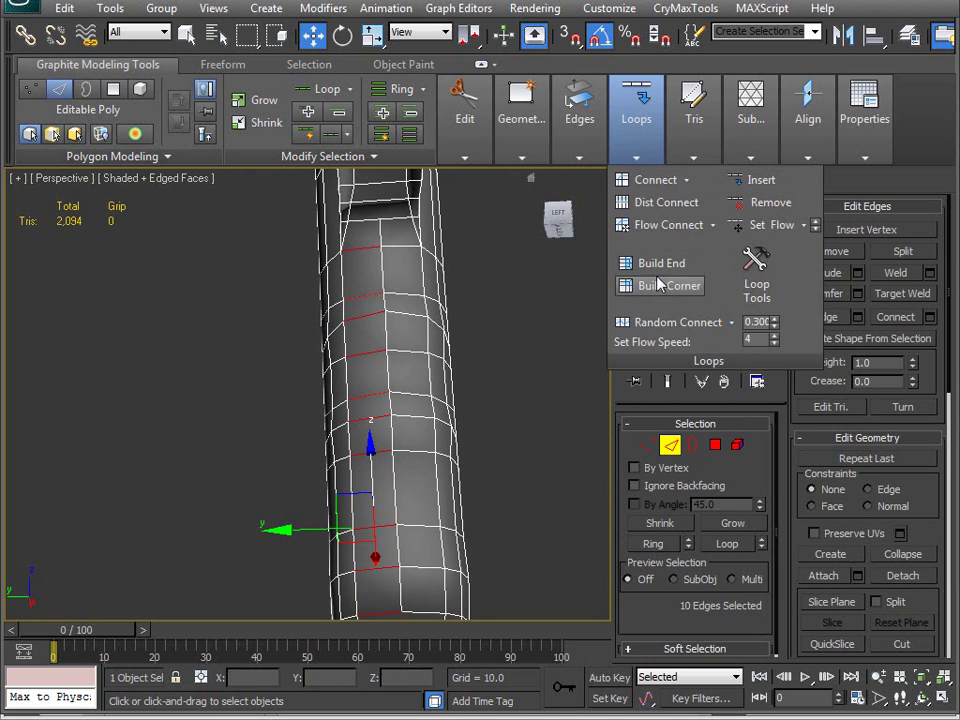
{"action": "left_click", "coordinate": [660, 224]}
Select the matching ten horizontal edges on the other side of the front center loop and Flow Connect them
{"action": "middle_click_drag", "start_coordinate": [372, 405], "coordinate": [418, 221], "text": "alt"}
{"action": "left_click", "coordinate": [407, 230]}
{"action": "left_click", "coordinate": [407, 282], "text": "ctrl"}
{"action": "left_click", "coordinate": [411, 314], "text": "ctrl"}
{"action": "left_click", "coordinate": [409, 346], "text": "ctrl"}
{"action": "left_click", "coordinate": [408, 392], "text": "ctrl"}
{"action": "left_click", "coordinate": [417, 445], "text": "ctrl"}
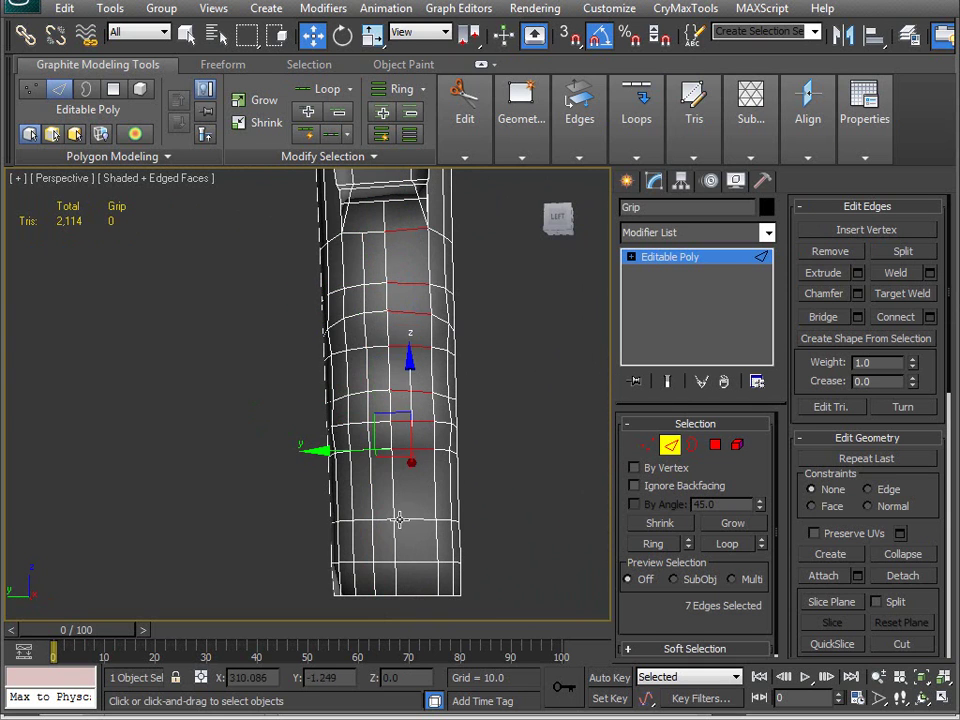
{"action": "left_click", "coordinate": [411, 520], "text": "ctrl"}
{"action": "left_click", "coordinate": [413, 561], "text": "ctrl"}
{"action": "middle_click_drag", "start_coordinate": [413, 561], "coordinate": [475, 267], "text": "alt"}
{"action": "left_click", "coordinate": [440, 527], "text": "ctrl"}
{"action": "left_click_drag", "start_coordinate": [490, 221], "coordinate": [376, 541], "text": "alt"}
{"action": "middle_click_drag", "start_coordinate": [254, 482], "coordinate": [422, 393], "text": "alt"}
{"action": "scroll", "coordinate": [402, 420], "scroll_direction": "up", "scroll_amount": 5}
{"action": "mouse_move", "coordinate": [632, 128]}
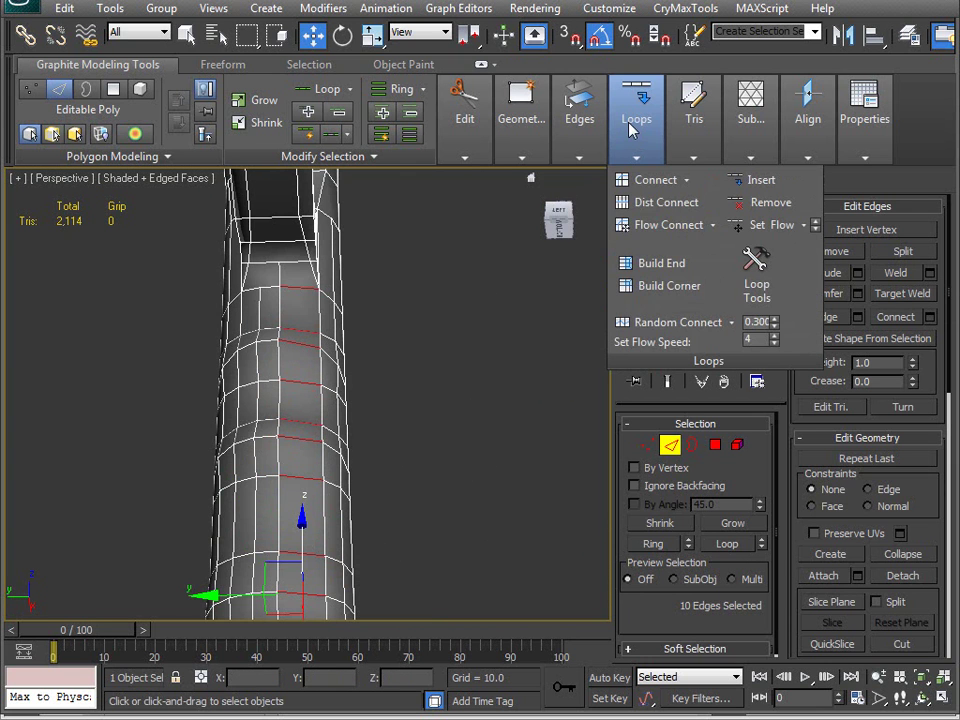
{"action": "left_click", "coordinate": [669, 224]}
Select the ring of sloped edges around the grip's base and connect them with a new edge loop
{"action": "middle_click_drag", "start_coordinate": [390, 330], "coordinate": [268, 395], "text": "alt"}
{"action": "left_click", "coordinate": [247, 387]}
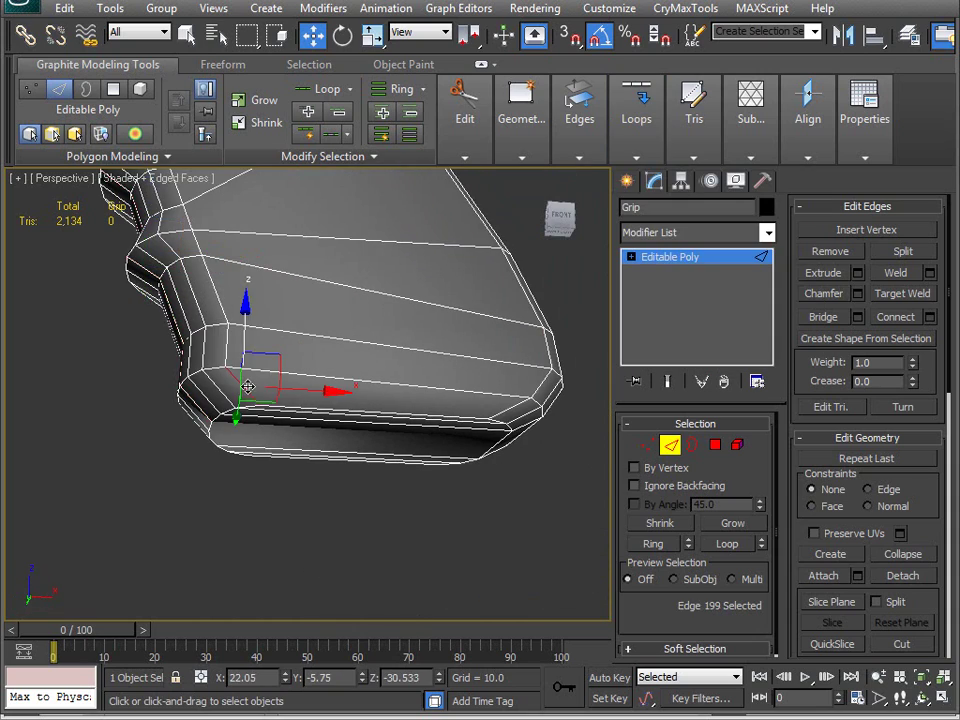
{"action": "left_click", "coordinate": [396, 90]}
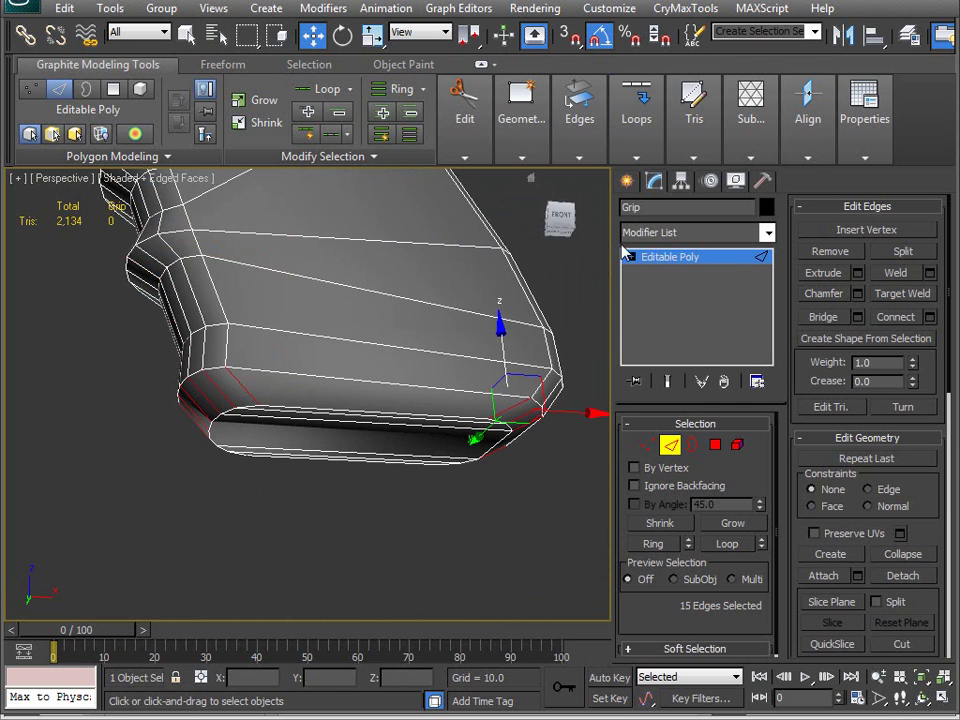
{"action": "mouse_move", "coordinate": [652, 160]}
{"action": "middle_click_drag", "start_coordinate": [450, 350], "coordinate": [268, 356], "text": "alt"}
Select the edge loop across the lower finger ridge and start a chamfer on it with an amount of 0.495
{"action": "middle_click_drag", "start_coordinate": [268, 356], "coordinate": [205, 392]}
{"action": "middle_click_drag", "start_coordinate": [197, 344], "coordinate": [323, 360]}
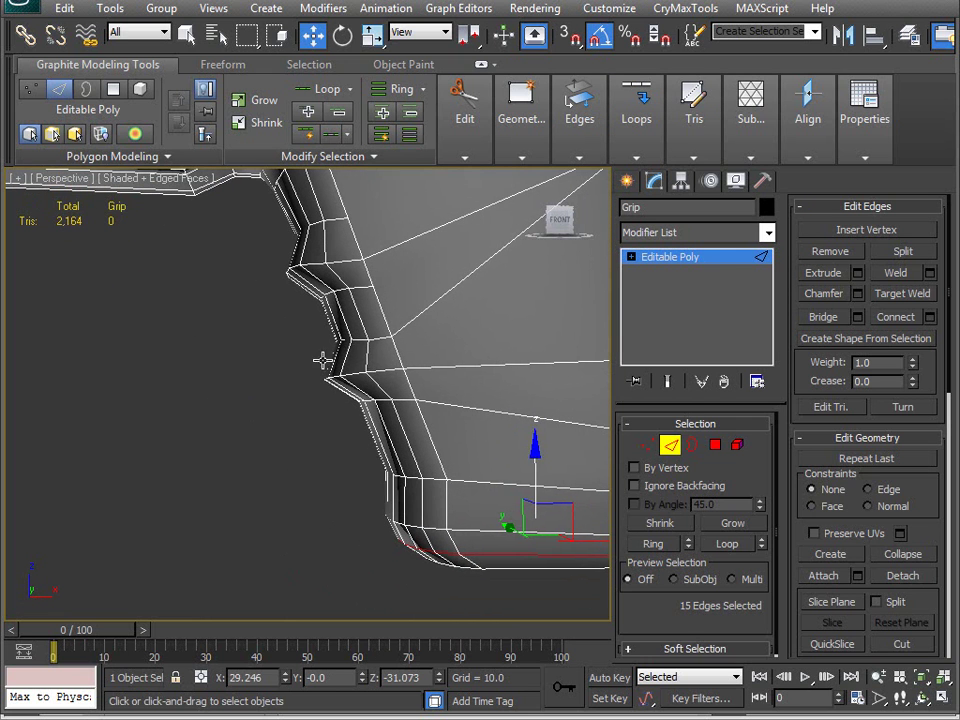
{"action": "left_click", "coordinate": [394, 368]}
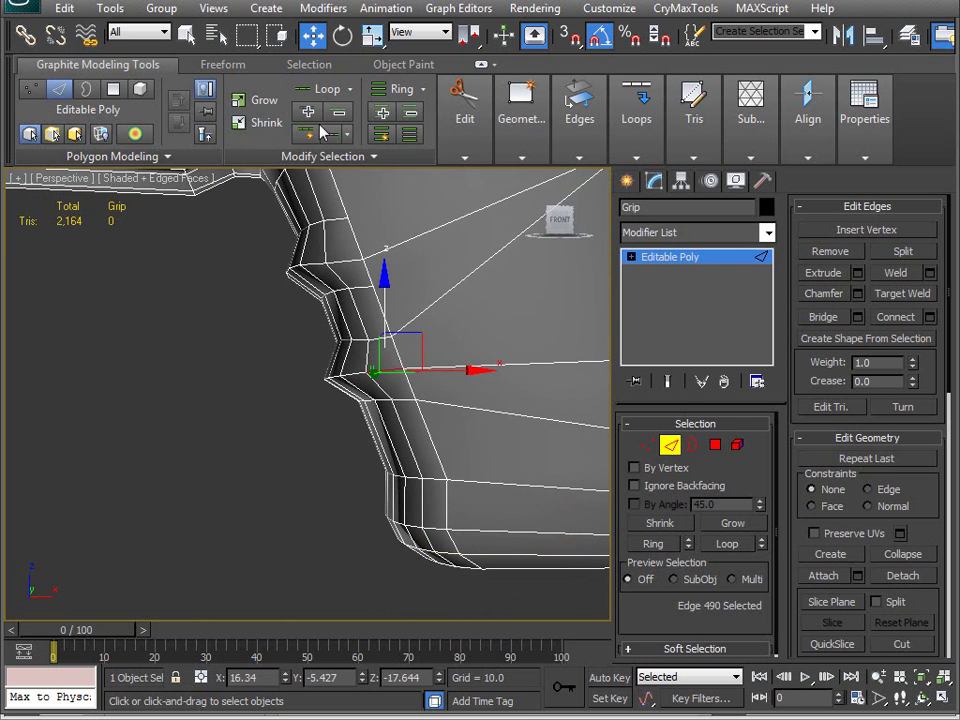
{"action": "left_click", "coordinate": [328, 97]}
{"action": "middle_click_drag", "start_coordinate": [193, 411], "coordinate": [490, 300], "text": "alt"}
{"action": "left_click_drag", "start_coordinate": [490, 300], "coordinate": [405, 439], "text": "alt"}
{"action": "middle_click_drag", "start_coordinate": [294, 465], "coordinate": [490, 458], "text": "alt"}
{"action": "middle_click_drag", "start_coordinate": [210, 436], "coordinate": [372, 420], "text": "alt"}
{"action": "scroll", "coordinate": [373, 419], "scroll_direction": "up", "scroll_amount": 4}
{"action": "middle_click_drag", "start_coordinate": [268, 397], "coordinate": [350, 457]}
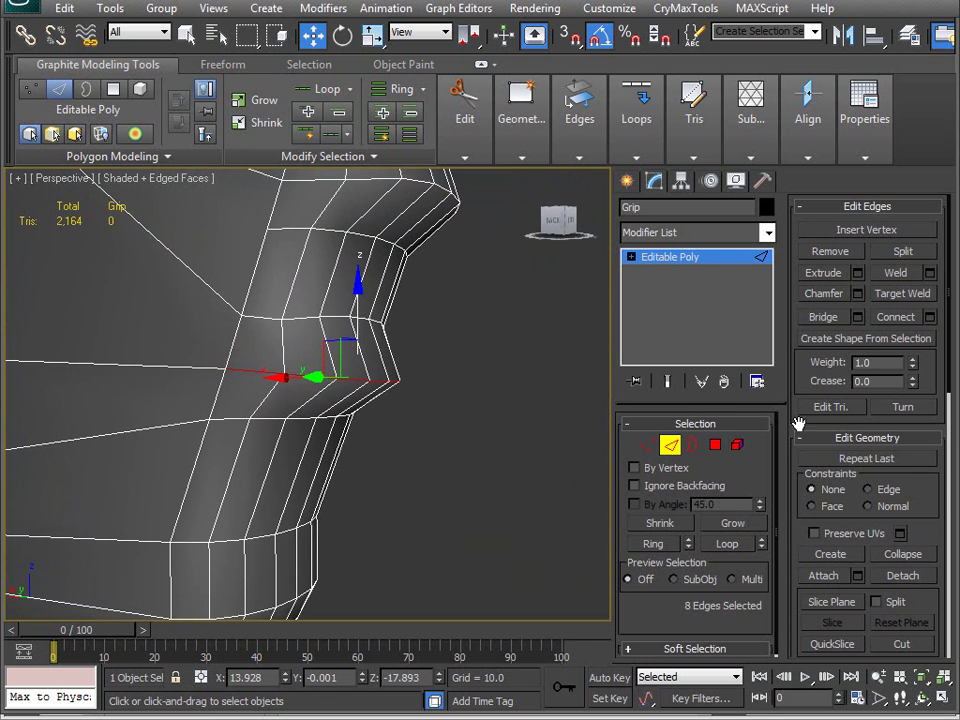
{"action": "left_click", "coordinate": [858, 294]}
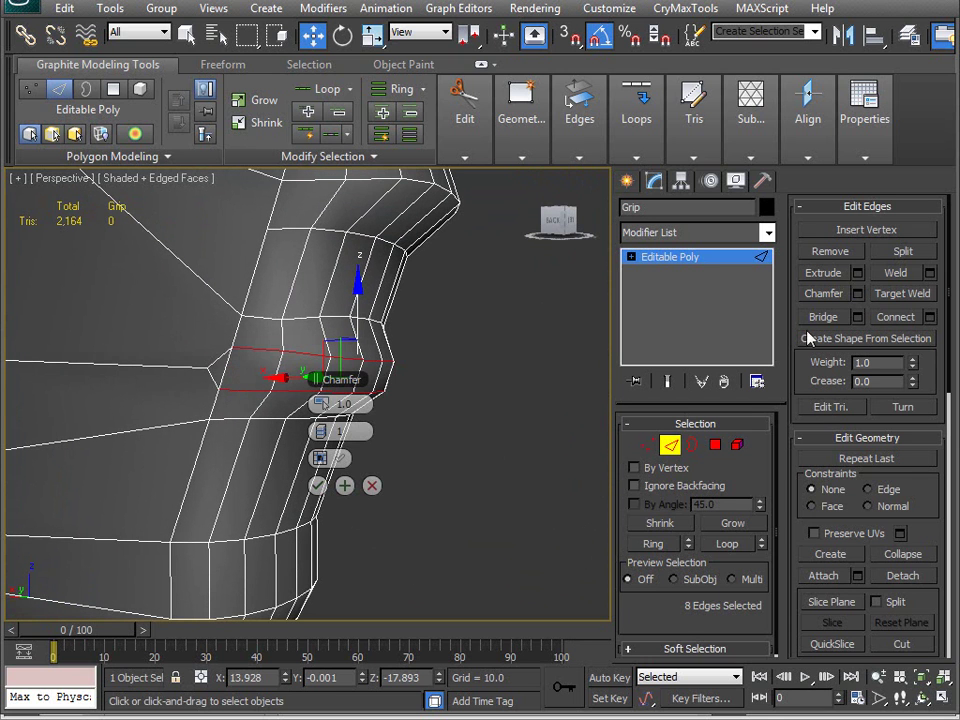
{"action": "right_click", "coordinate": [321, 403]}
{"action": "left_click_drag", "start_coordinate": [325, 403], "coordinate": [325, 392]}
{"action": "middle_click_drag", "start_coordinate": [484, 476], "coordinate": [238, 500], "text": "alt"}
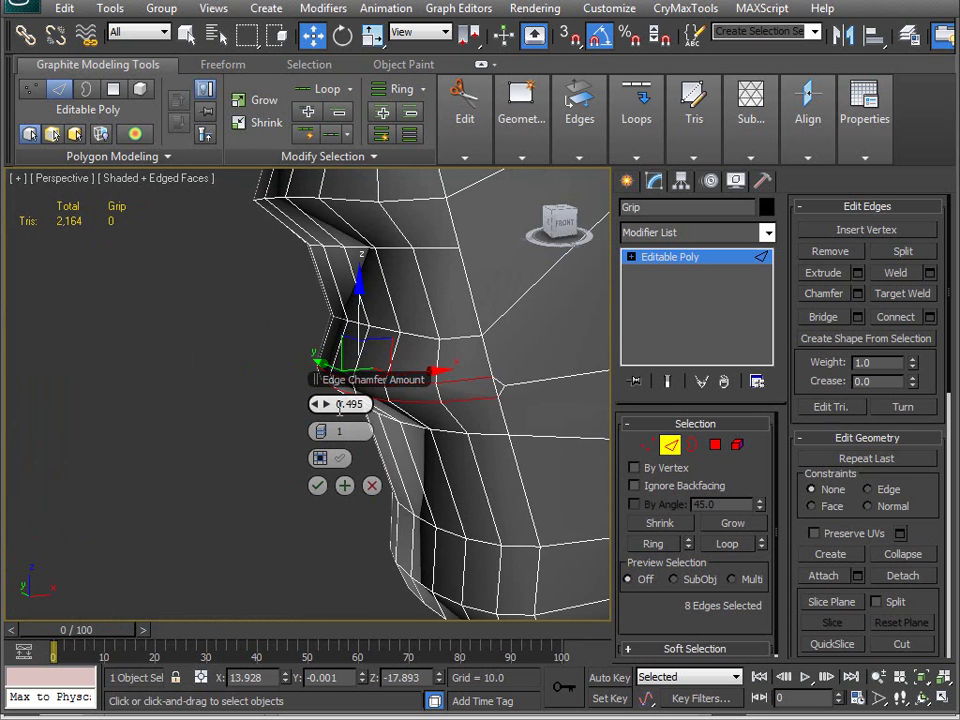
{"action": "left_click_drag", "start_coordinate": [348, 388], "coordinate": [133, 440]}
{"action": "middle_click_drag", "start_coordinate": [180, 440], "coordinate": [330, 520], "text": "alt"}
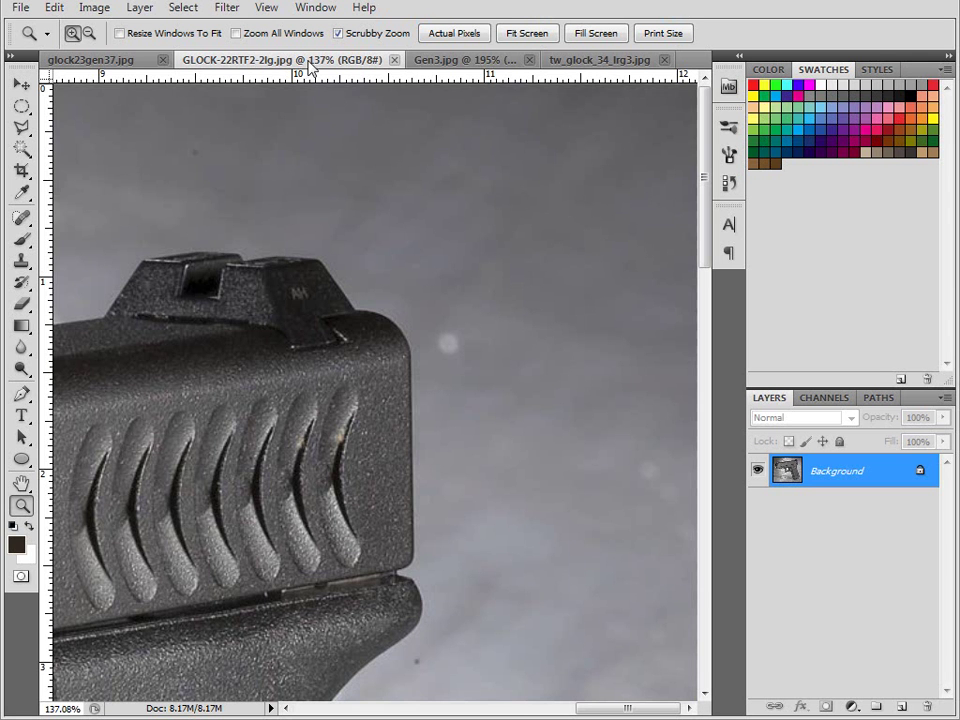
Switch to Photoshop and examine the grip's finger grooves in the Gen3.jpg reference image
{"action": "left_click", "coordinate": [455, 60]}
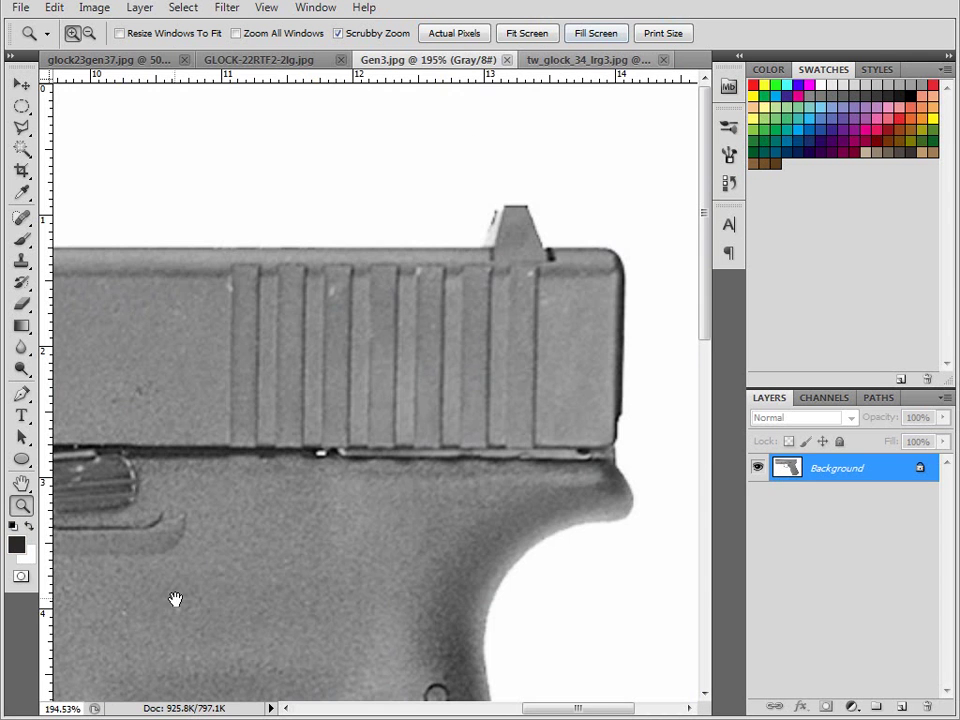
{"action": "left_click_drag", "start_coordinate": [181, 594], "coordinate": [400, 348]}
{"action": "left_click_drag", "start_coordinate": [200, 580], "coordinate": [459, 255]}
{"action": "left_click_drag", "start_coordinate": [351, 598], "coordinate": [231, 369]}
{"action": "left_click_drag", "start_coordinate": [509, 348], "coordinate": [259, 360]}
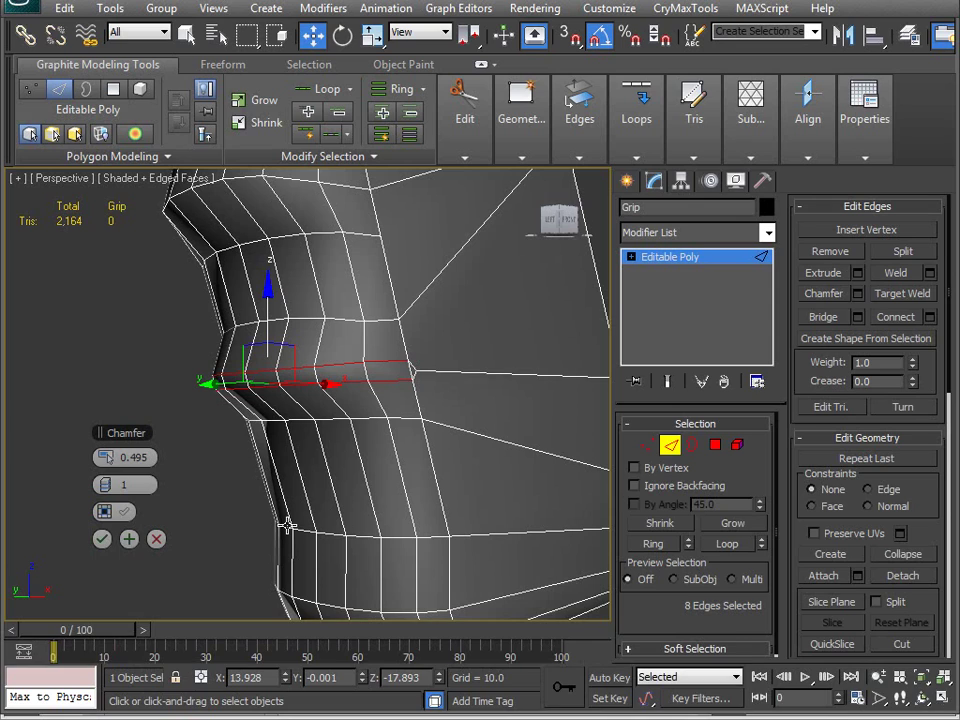
Back in 3ds Max, set the lower finger ridge's chamfer to 2 segments after comparing it with 1 segment
{"action": "left_click_drag", "start_coordinate": [113, 485], "coordinate": [107, 486]}
{"action": "middle_click_drag", "start_coordinate": [330, 380], "coordinate": [397, 391], "text": "alt"}
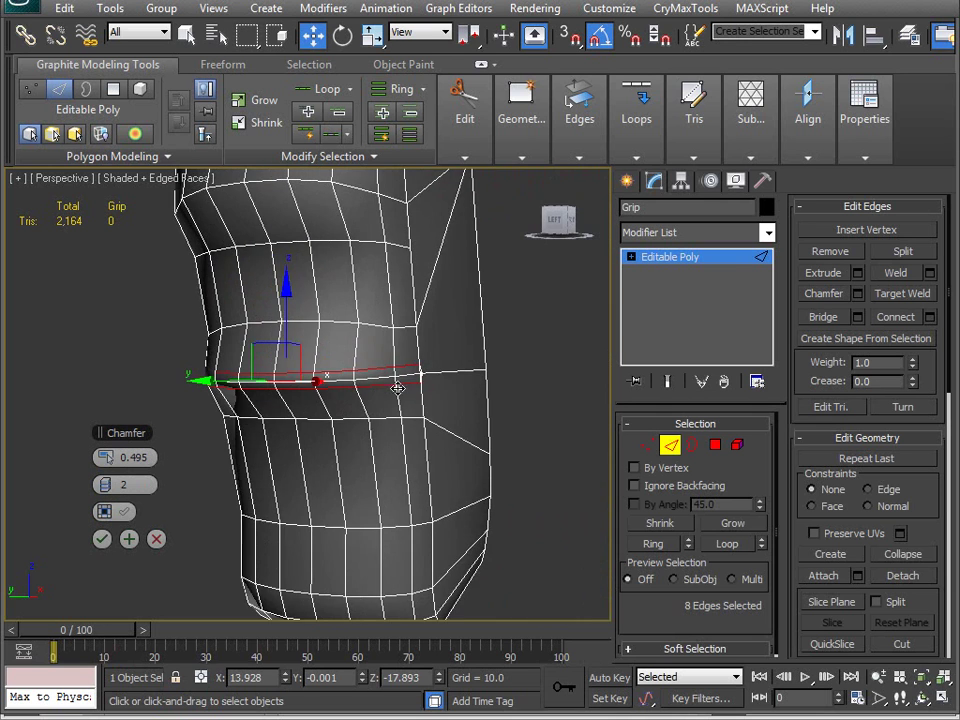
{"action": "scroll", "coordinate": [336, 418], "scroll_direction": "up", "scroll_amount": 3}
{"action": "middle_click_drag", "start_coordinate": [392, 461], "coordinate": [268, 470], "text": "alt"}
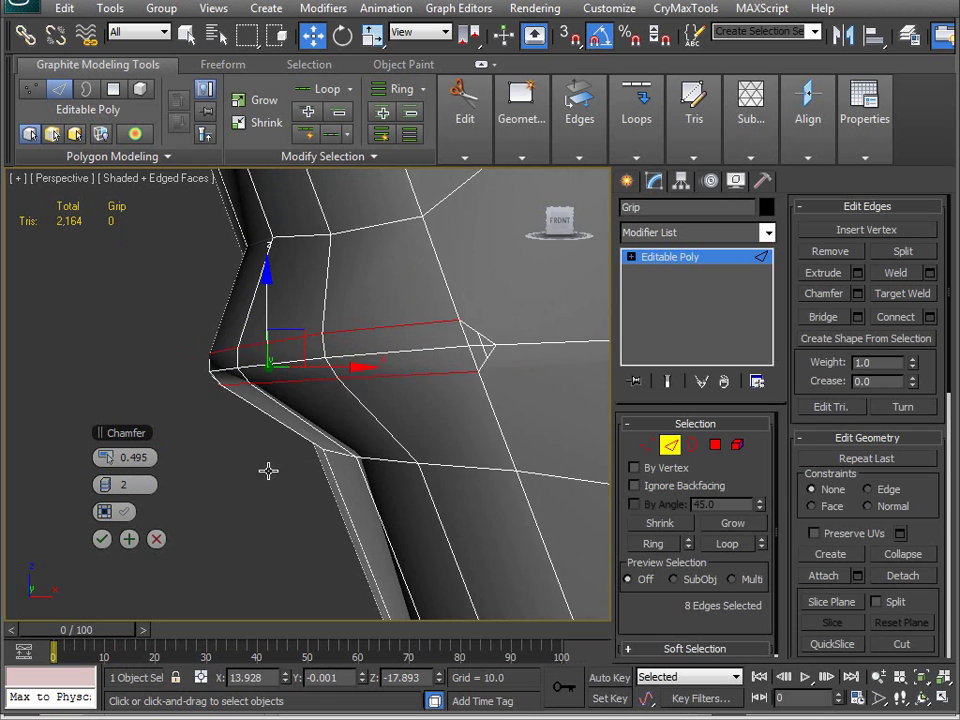
{"action": "middle_click_drag", "start_coordinate": [228, 396], "coordinate": [193, 381], "text": "alt"}
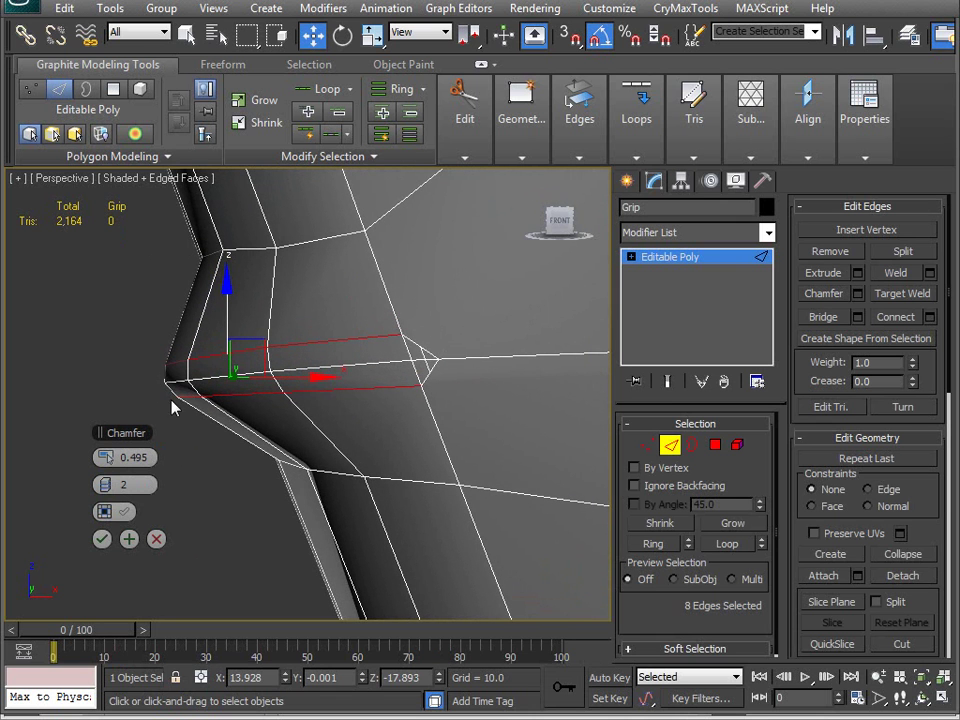
{"action": "left_click", "coordinate": [101, 484]}
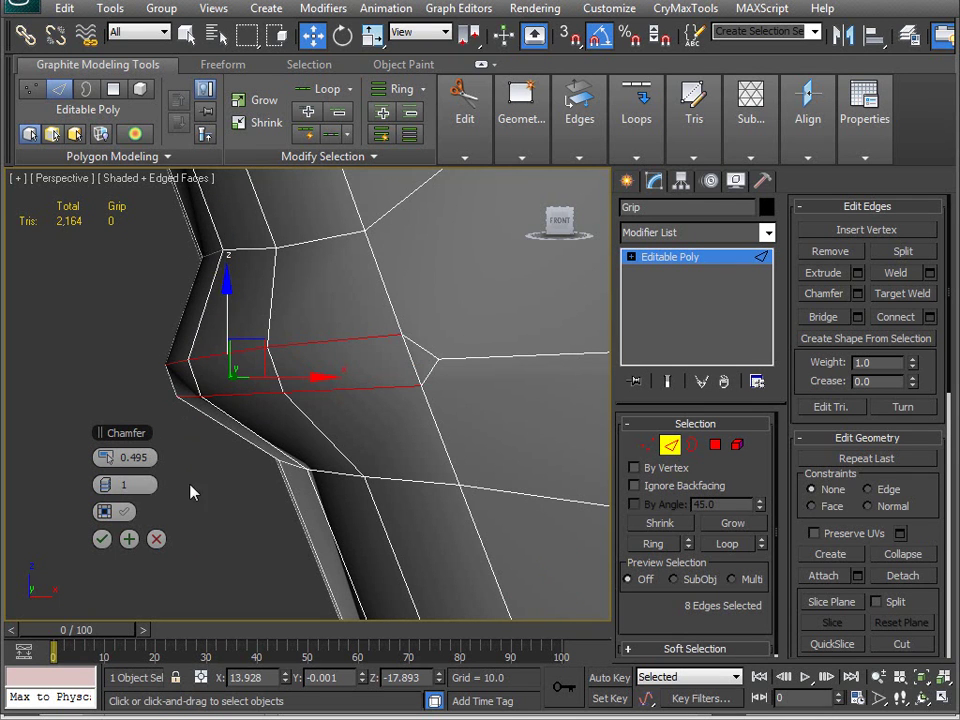
{"action": "left_click", "coordinate": [110, 485]}
Add the edges across the upper finger ridge to the active chamfer selection and apply the chamfer to both ridges
{"action": "middle_click_drag", "start_coordinate": [238, 310], "coordinate": [345, 327]}
{"action": "scroll", "coordinate": [270, 401], "scroll_direction": "down", "scroll_amount": 3}
{"action": "left_click", "coordinate": [343, 238], "text": "ctrl"}
{"action": "left_click", "coordinate": [282, 237], "text": "ctrl"}
{"action": "left_click", "coordinate": [245, 240], "text": "ctrl"}
{"action": "middle_click_drag", "start_coordinate": [245, 240], "coordinate": [352, 295], "text": "alt"}
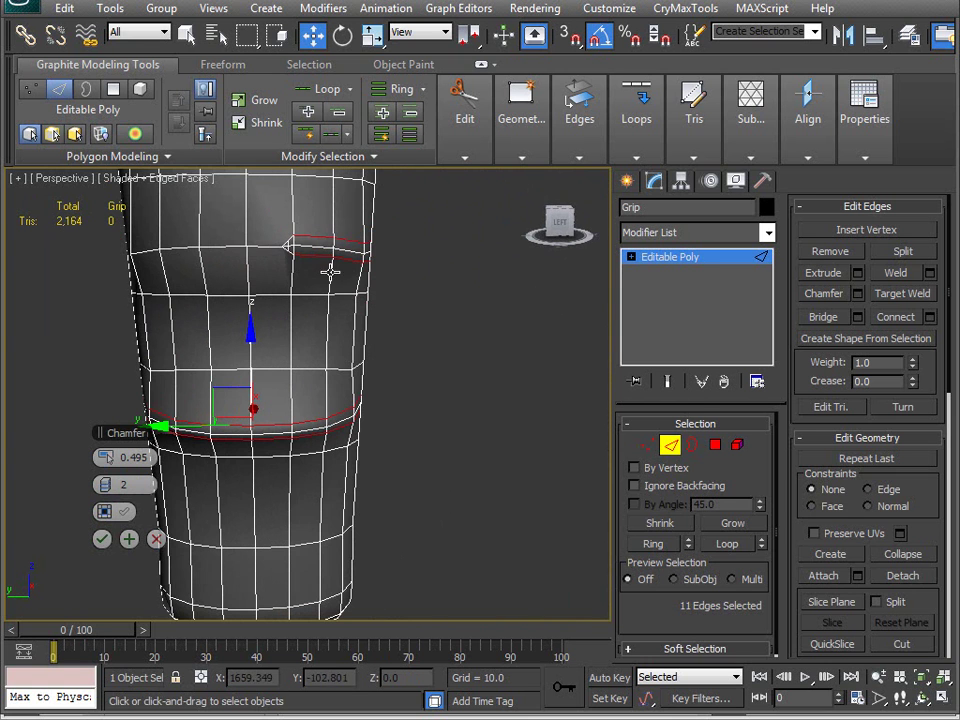
{"action": "left_click", "coordinate": [270, 248], "text": "ctrl"}
{"action": "left_click", "coordinate": [222, 244], "text": "ctrl"}
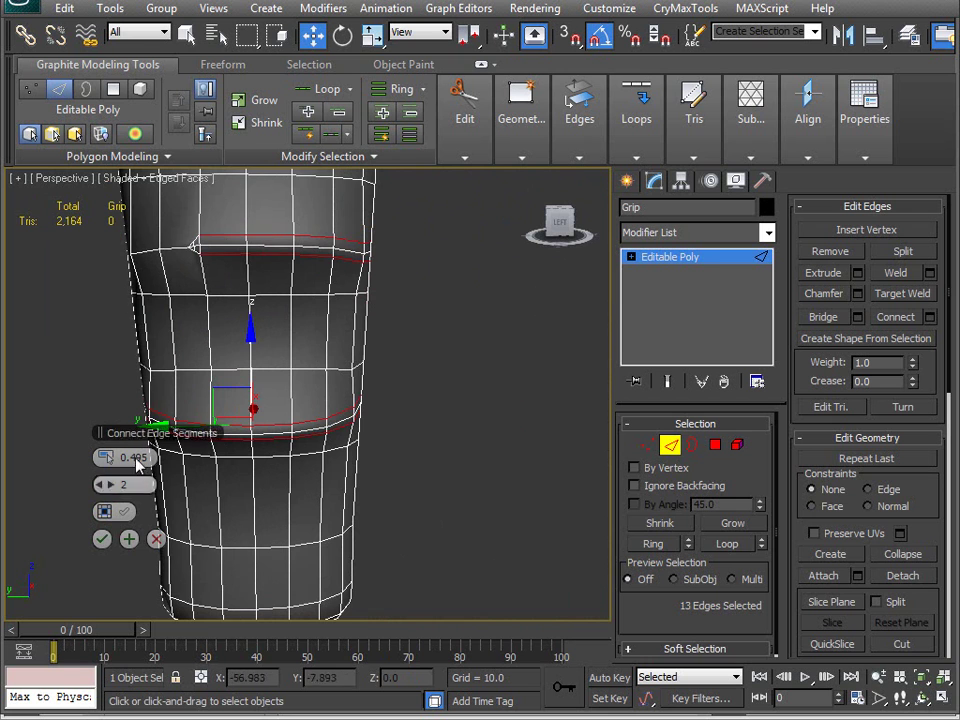
{"action": "middle_click_drag", "start_coordinate": [124, 407], "coordinate": [293, 262], "text": "alt"}
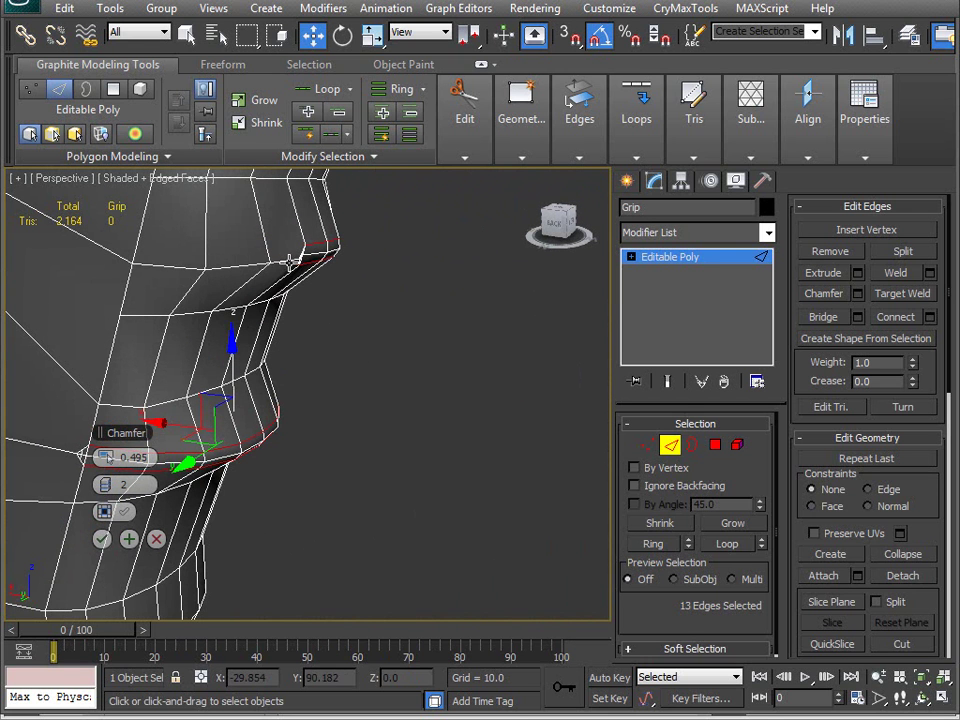
{"action": "left_click", "coordinate": [288, 260], "text": "ctrl"}
{"action": "left_click", "coordinate": [231, 266], "text": "ctrl"}
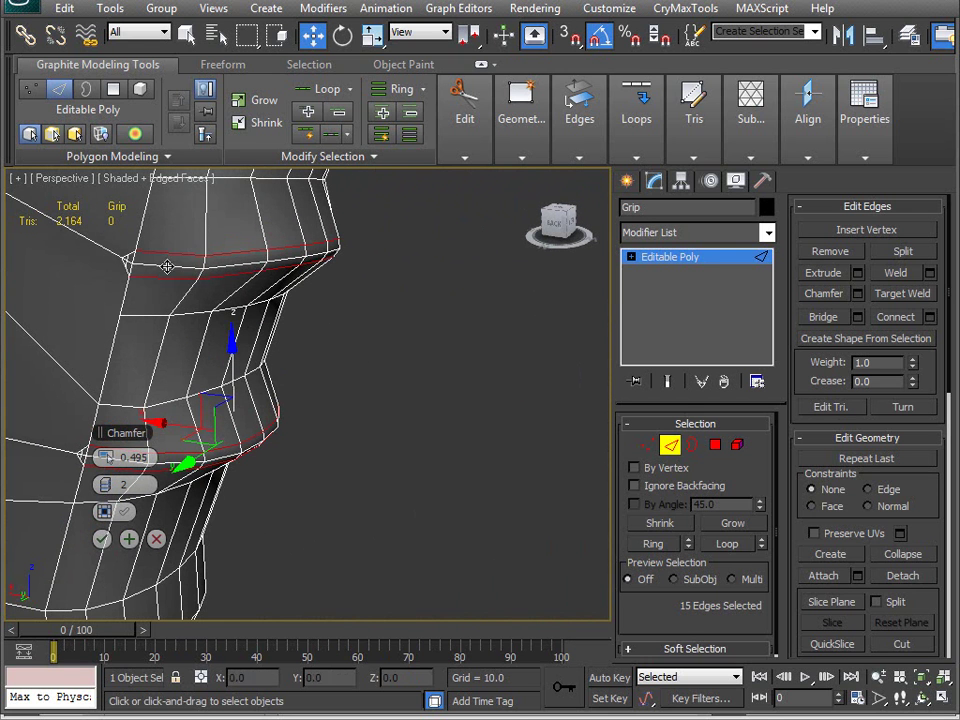
{"action": "middle_click_drag", "start_coordinate": [314, 432], "coordinate": [370, 395], "text": "alt"}
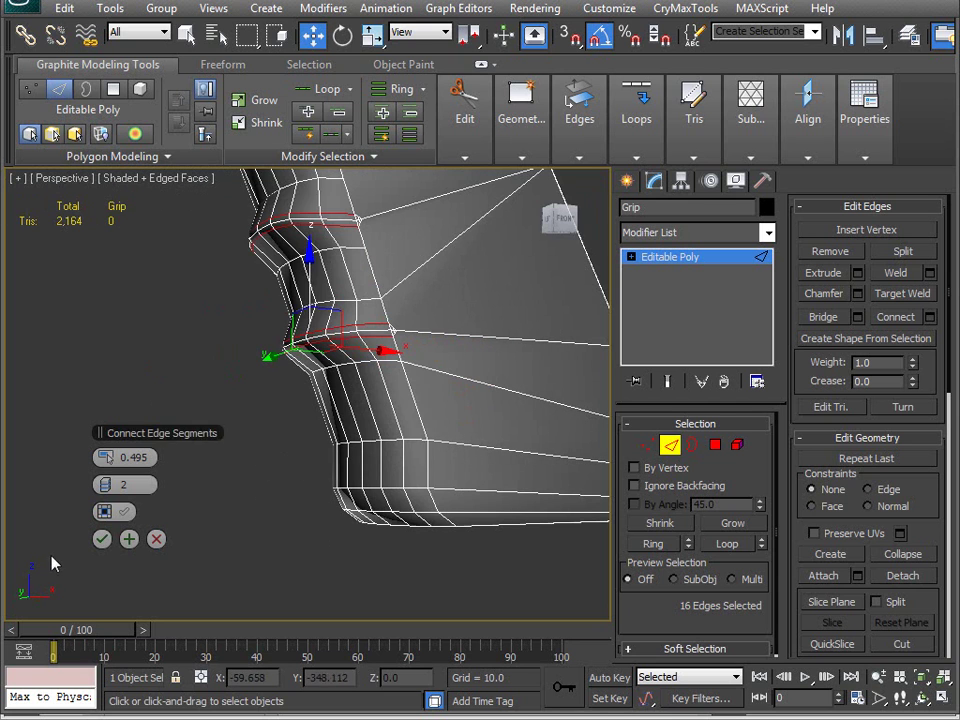
{"action": "left_click", "coordinate": [101, 541]}
Use the Freeform Optimize tool to collapse the tiny extra edges at both ridge chamfer ends on one side of the grip
{"action": "scroll", "coordinate": [312, 410], "scroll_direction": "up", "scroll_amount": 6}
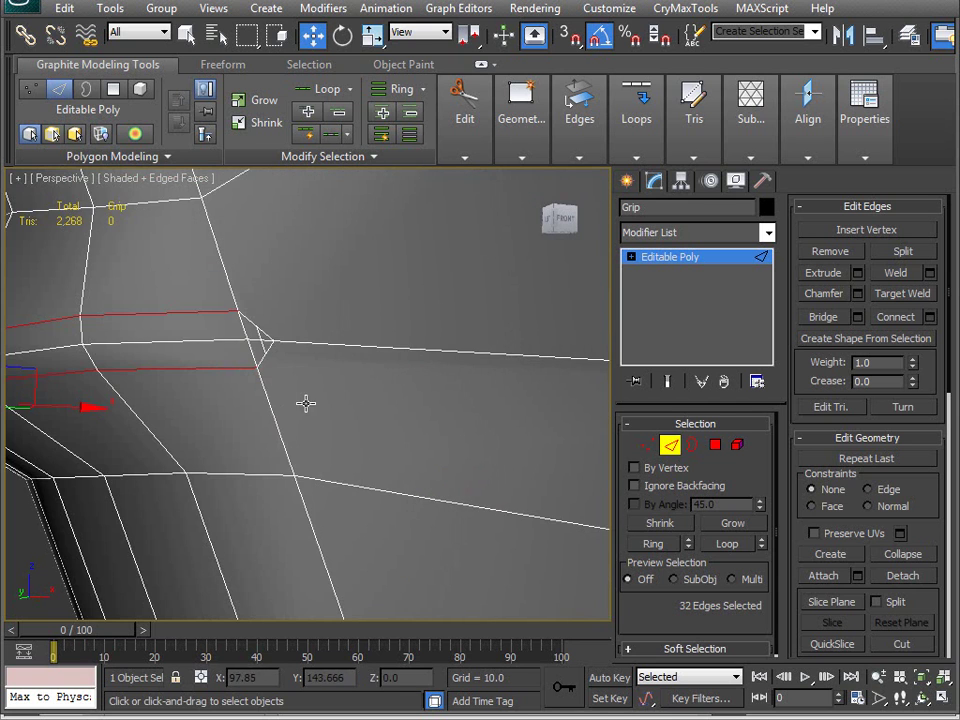
{"action": "left_click", "coordinate": [222, 64]}
{"action": "middle_click_drag", "start_coordinate": [412, 457], "coordinate": [227, 377]}
{"action": "scroll", "coordinate": [221, 399], "scroll_direction": "down", "scroll_amount": 5}
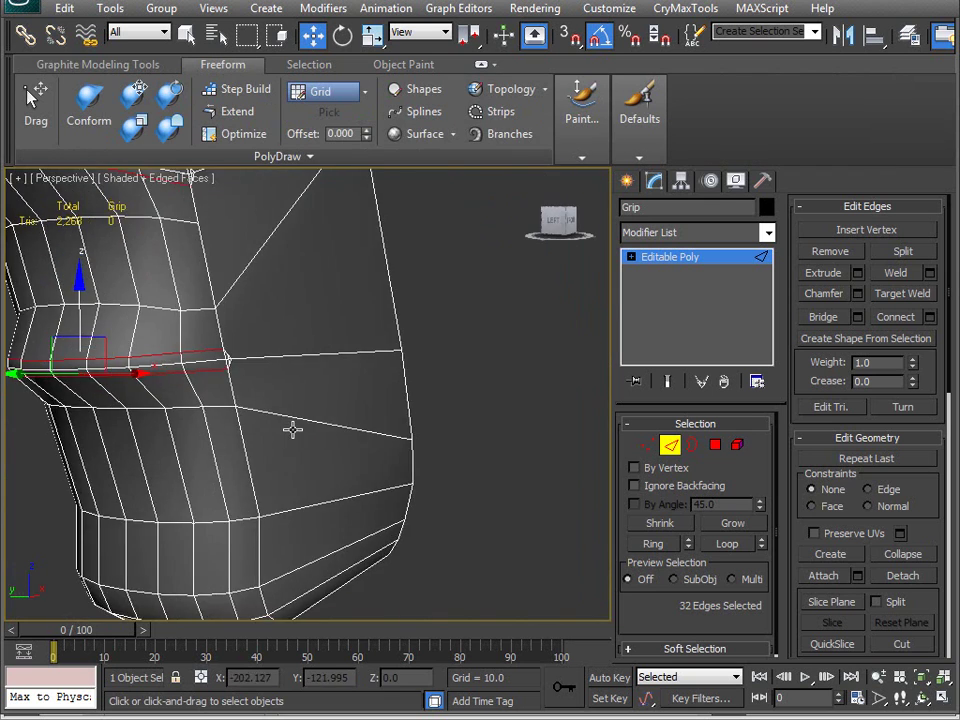
{"action": "scroll", "coordinate": [220, 428], "scroll_direction": "up", "scroll_amount": 5}
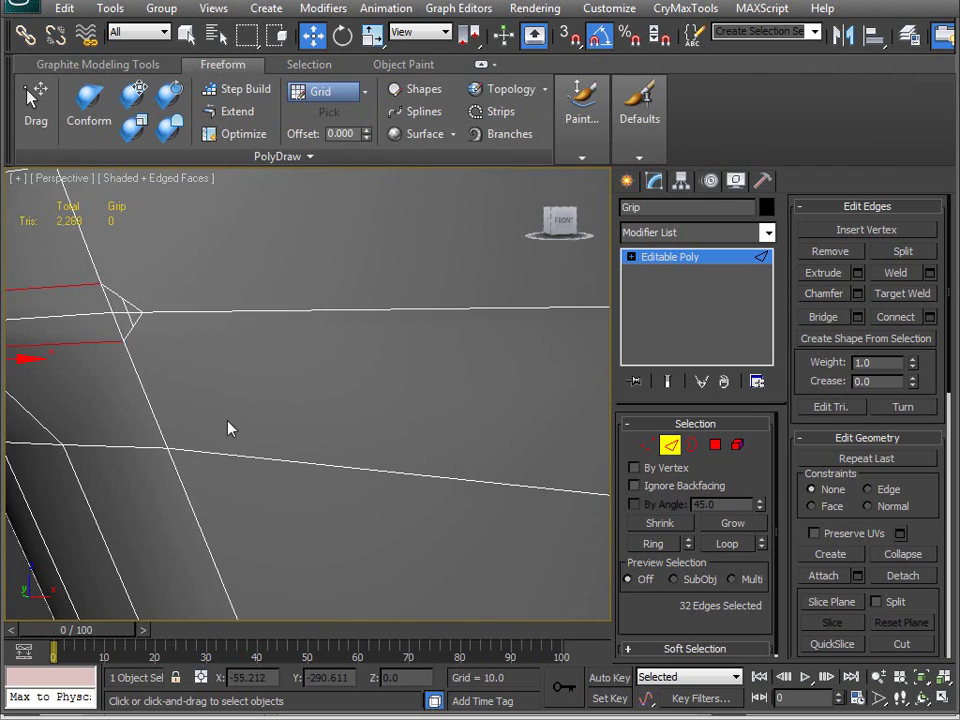
{"action": "middle_click_drag", "start_coordinate": [229, 429], "coordinate": [294, 424]}
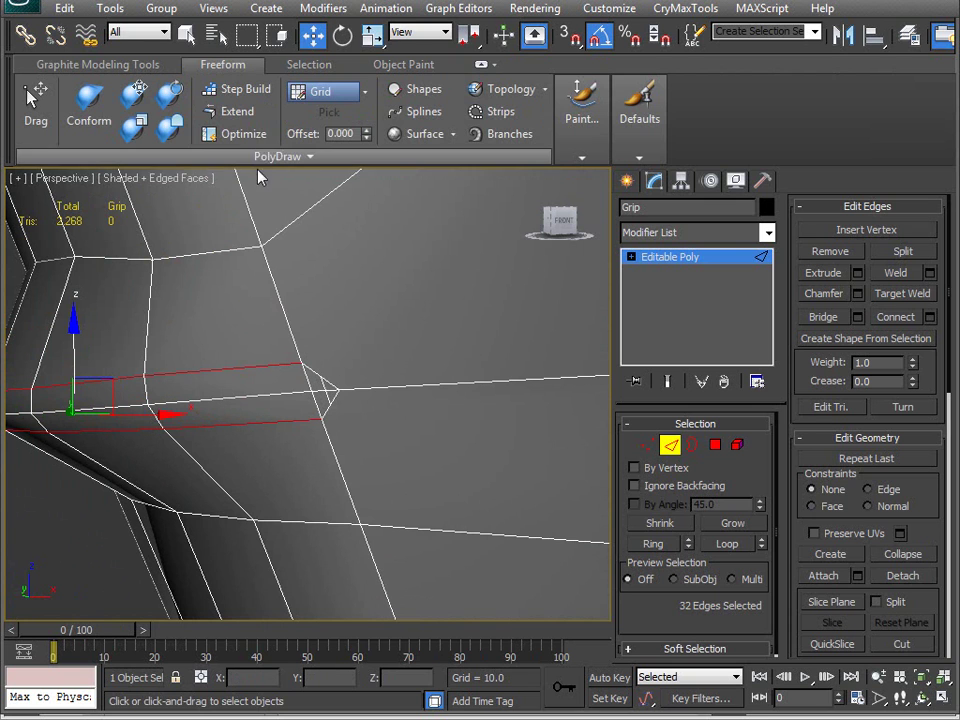
{"action": "left_click", "coordinate": [248, 134]}
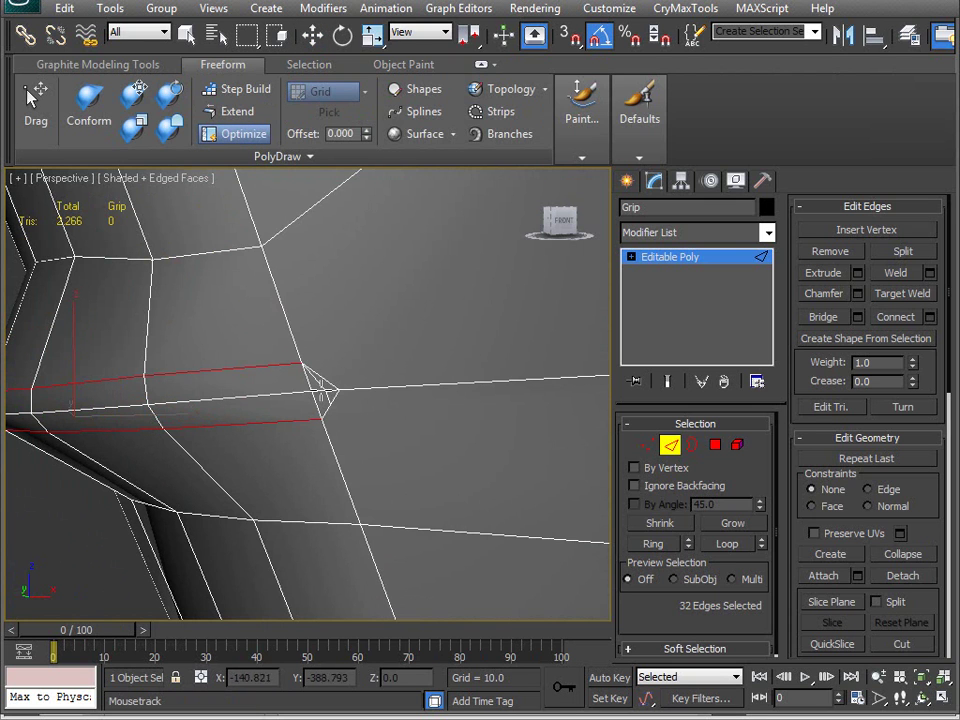
{"action": "middle_click_drag", "start_coordinate": [249, 328], "coordinate": [302, 486]}
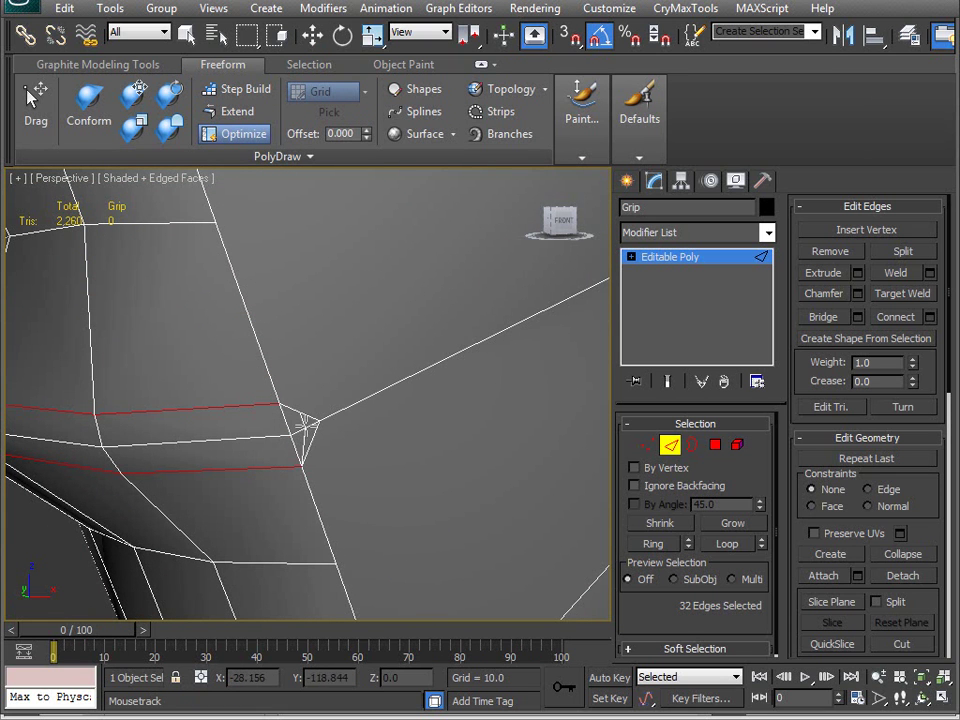
{"action": "middle_click_drag", "start_coordinate": [328, 461], "coordinate": [294, 444]}
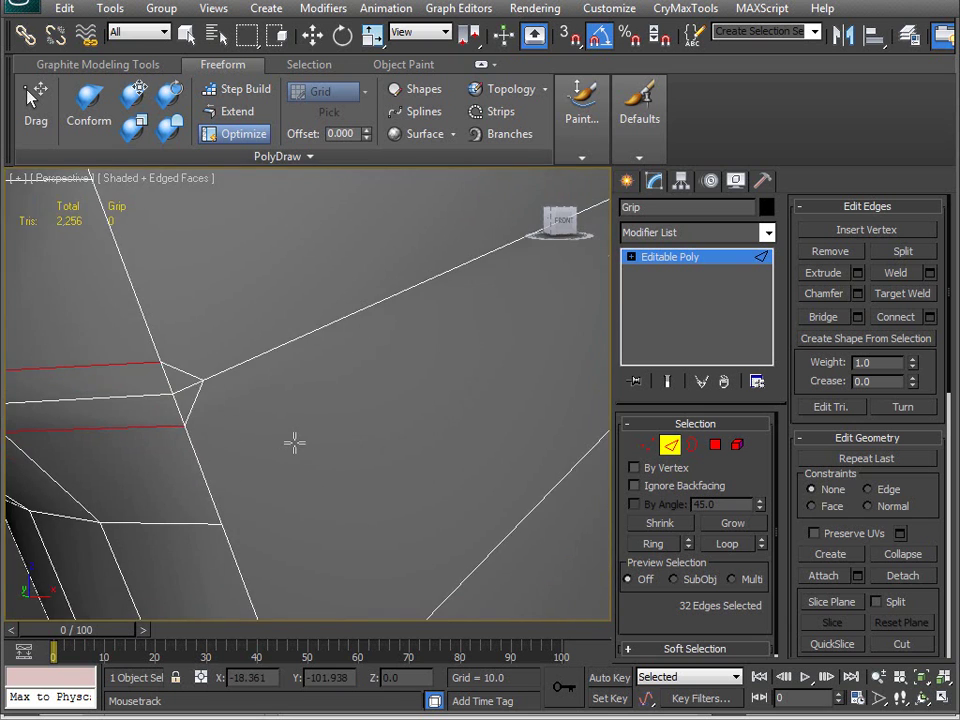
{"action": "scroll", "coordinate": [294, 444], "scroll_direction": "down", "scroll_amount": 3}
{"action": "middle_click_drag", "start_coordinate": [312, 506], "coordinate": [185, 477]}
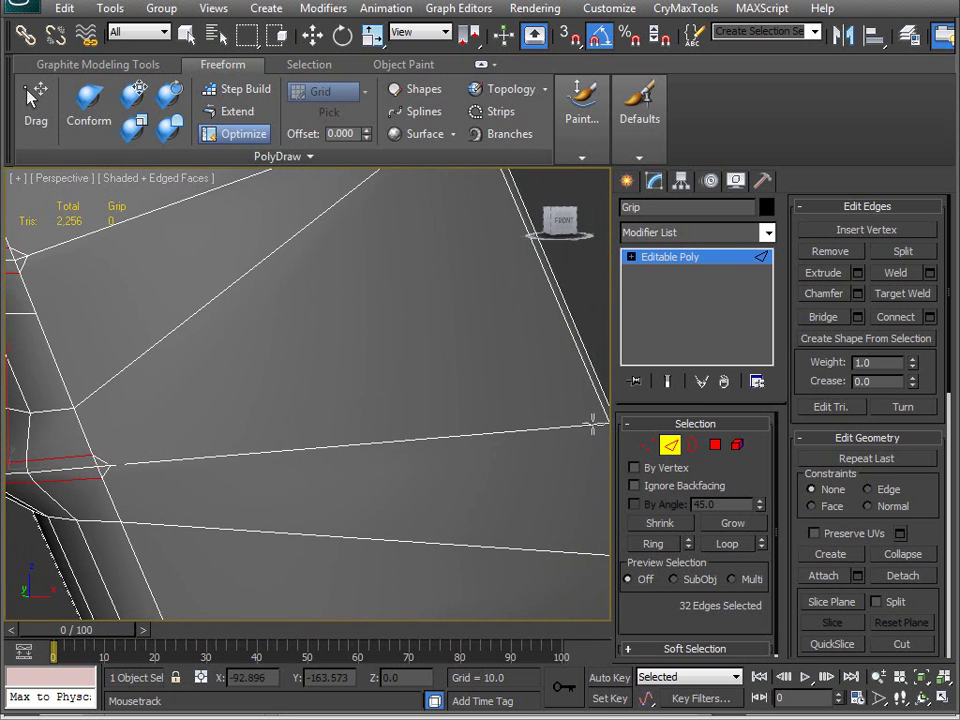
{"action": "middle_click_drag", "start_coordinate": [347, 453], "coordinate": [422, 443]}
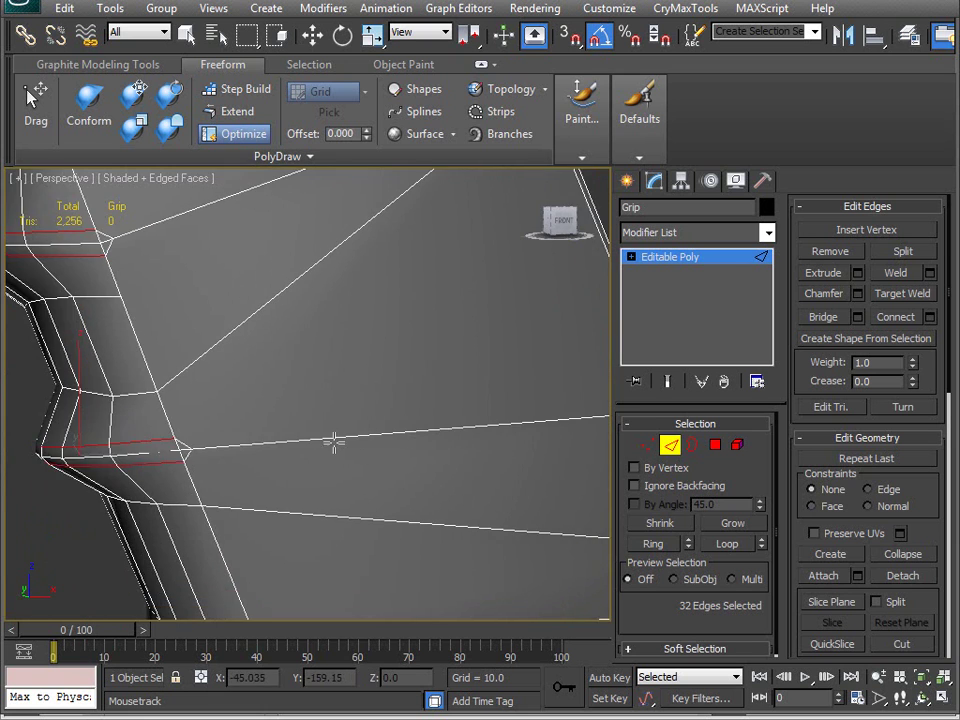
Collapse the remaining tiny extra edges at the ridge chamfer ends on the grip's back-view side with the Optimize tool
{"action": "scroll", "coordinate": [258, 441], "scroll_direction": "down", "scroll_amount": 4}
{"action": "middle_click_drag", "start_coordinate": [414, 390], "coordinate": [310, 382], "text": "alt"}
{"action": "scroll", "coordinate": [368, 438], "scroll_direction": "up", "scroll_amount": 5}
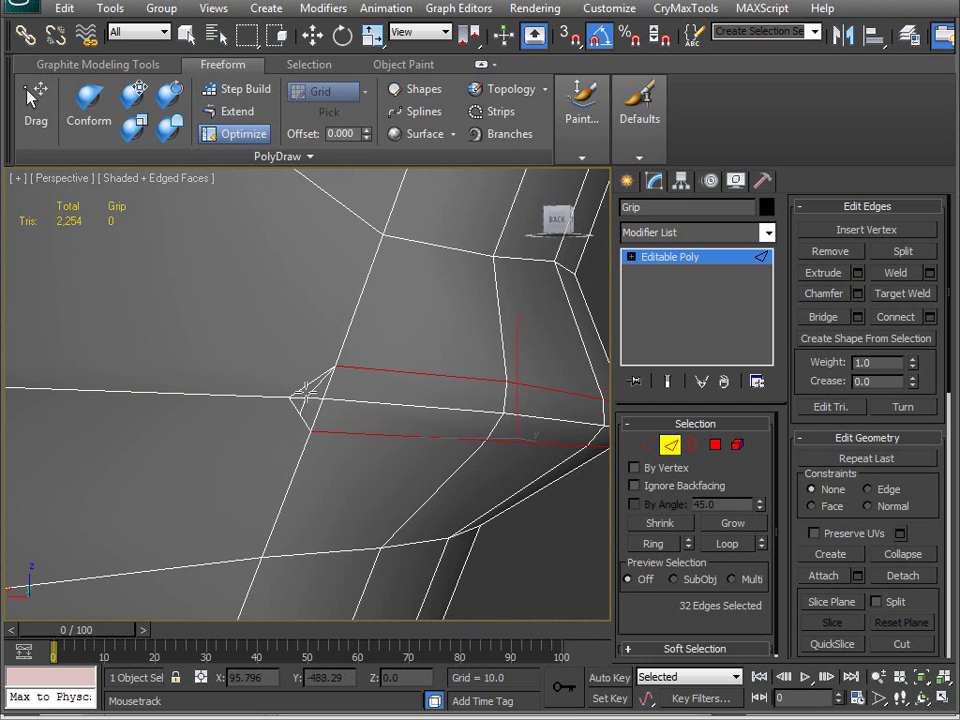
{"action": "middle_click_drag", "start_coordinate": [315, 437], "coordinate": [331, 455], "text": "alt"}
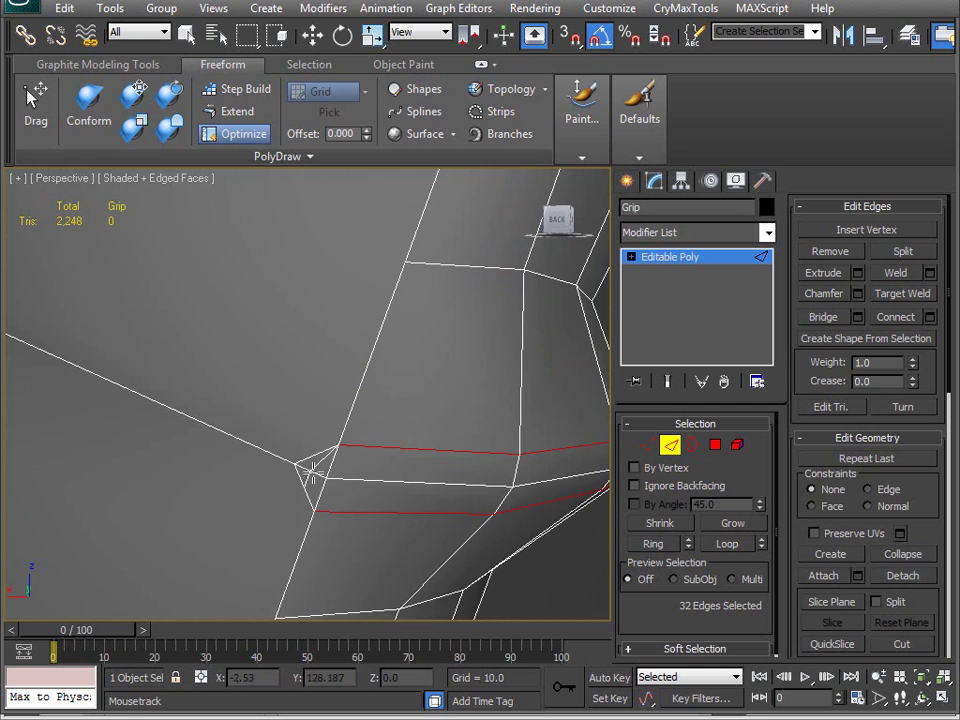
{"action": "scroll", "coordinate": [272, 463], "scroll_direction": "down", "scroll_amount": 5}
{"action": "middle_click_drag", "start_coordinate": [272, 467], "coordinate": [240, 402], "text": "alt"}
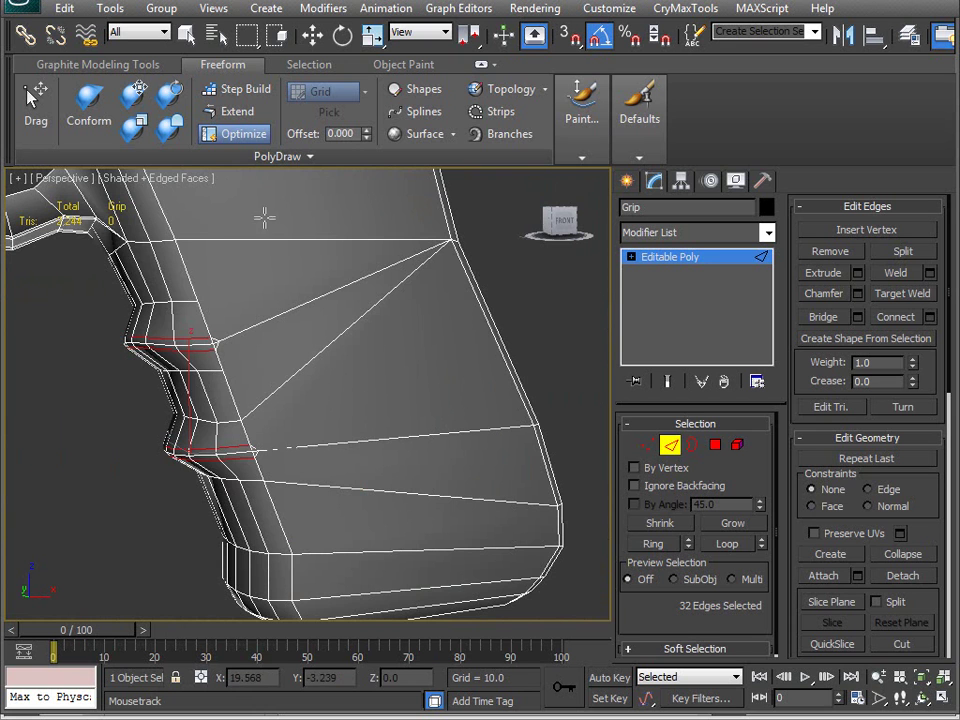
Examine the shading around the finger grooves with the edge display hidden, and compare it with the wireframe
{"action": "middle_click_drag", "start_coordinate": [306, 277], "coordinate": [308, 341]}
{"action": "key", "text": "F4"}
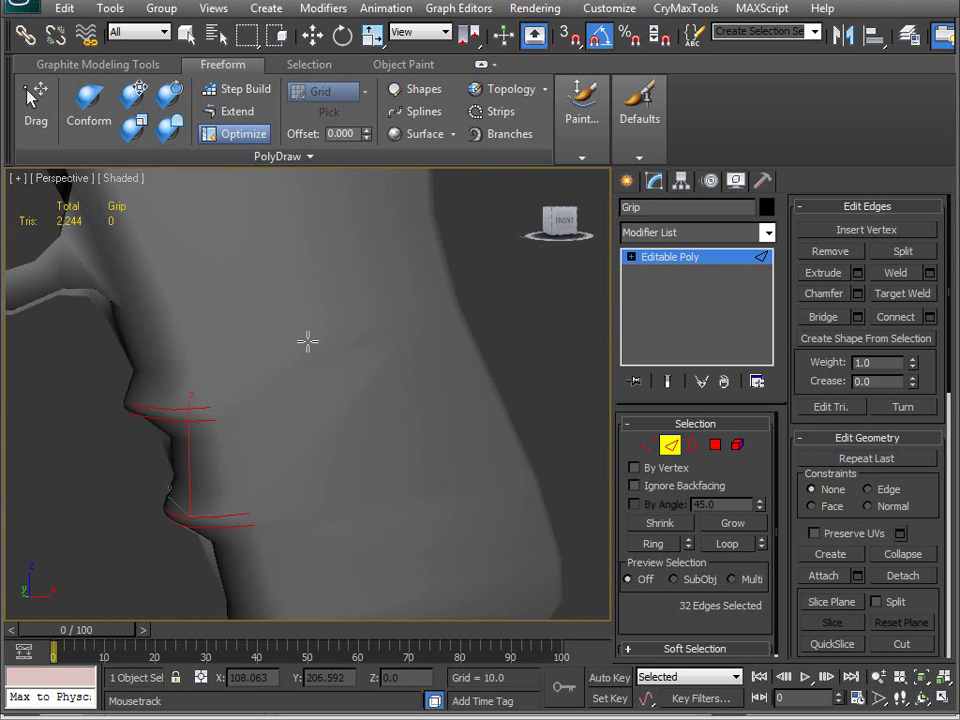
{"action": "mouse_move", "coordinate": [358, 414]}
{"action": "middle_mouse_down", "text": "alt"}
{"action": "mouse_move", "coordinate": [313, 439]}
{"action": "mouse_move", "coordinate": [349, 401]}
{"action": "mouse_move", "coordinate": [379, 394]}
{"action": "mouse_move", "coordinate": [324, 420]}
{"action": "middle_mouse_up", "text": "alt"}
{"action": "scroll", "coordinate": [379, 394], "scroll_direction": "up", "scroll_amount": 3}
{"action": "middle_click_drag", "start_coordinate": [268, 405], "coordinate": [317, 396]}
{"action": "key", "text": "F4"}
{"action": "middle_click_drag", "start_coordinate": [309, 460], "coordinate": [345, 440]}
{"action": "scroll", "coordinate": [324, 424], "scroll_direction": "up", "scroll_amount": 3}
{"action": "scroll", "coordinate": [325, 424], "scroll_direction": "down", "scroll_amount": 3}
Add Optimize edges joining each ridge chamfer tip to the neighbouring vertices above and below on the grip's front-view side
{"action": "left_click", "coordinate": [333, 268], "text": "ctrl"}
{"action": "left_click", "coordinate": [302, 348], "text": "ctrl"}
{"action": "middle_click_drag", "start_coordinate": [352, 508], "coordinate": [247, 322]}
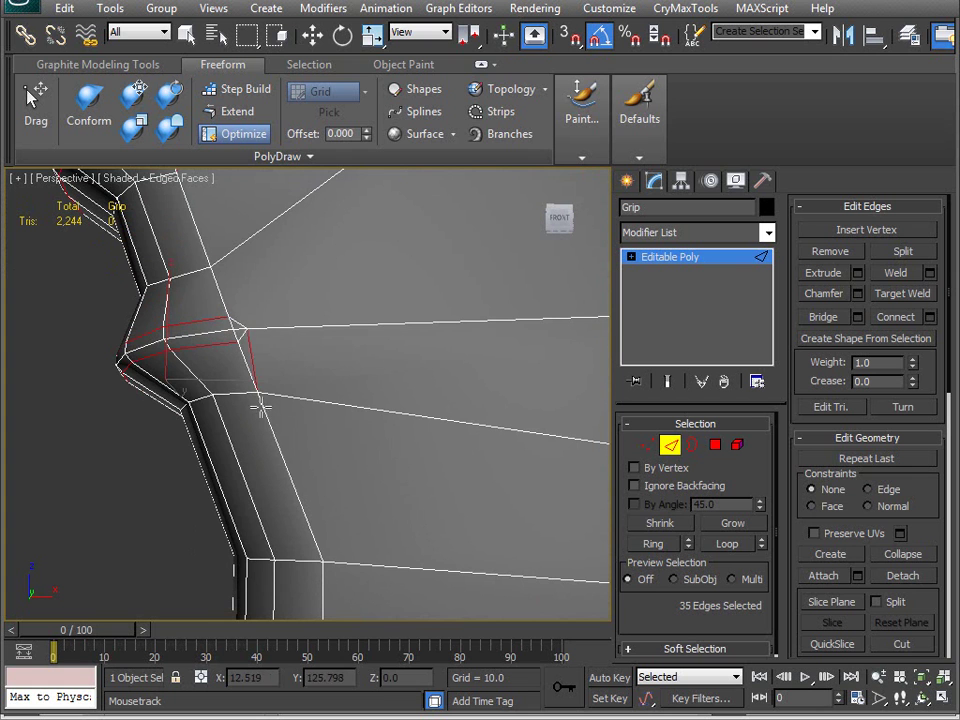
{"action": "left_click", "coordinate": [250, 329]}
{"action": "left_click", "coordinate": [210, 268]}
{"action": "middle_click_drag", "start_coordinate": [272, 384], "coordinate": [317, 418], "text": "alt"}
{"action": "middle_click_drag", "start_coordinate": [340, 298], "coordinate": [297, 415]}
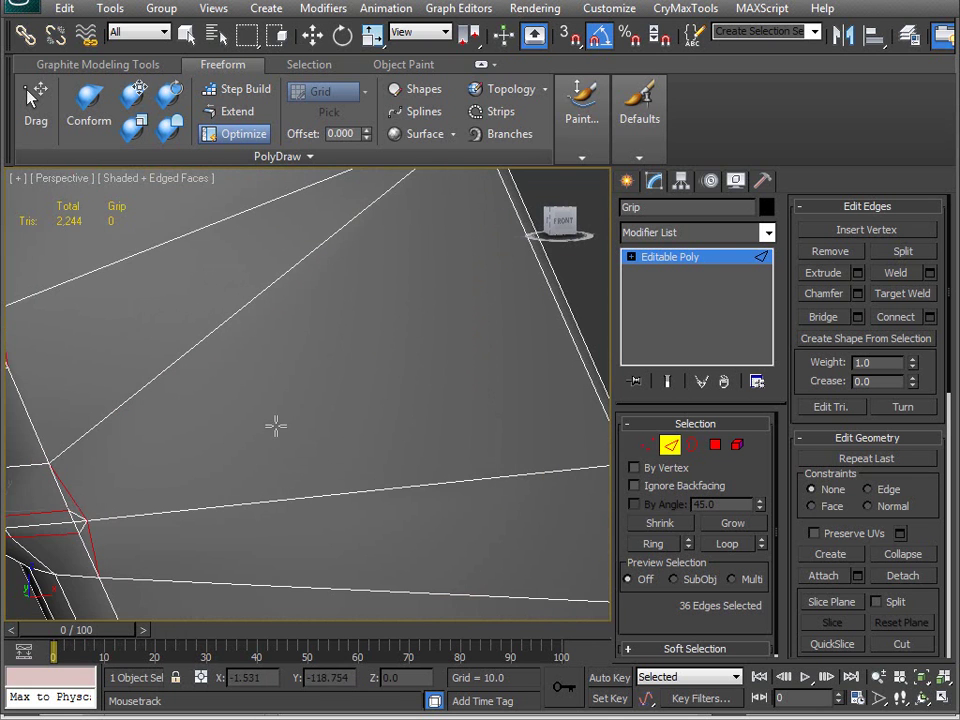
Join both ridge chamfer tips to their neighbouring upper and lower vertices on the grip's back-view side
{"action": "middle_click_drag", "start_coordinate": [427, 458], "coordinate": [380, 322]}
{"action": "middle_click_drag", "start_coordinate": [111, 364], "coordinate": [408, 387]}
{"action": "middle_click_drag", "start_coordinate": [110, 390], "coordinate": [384, 388]}
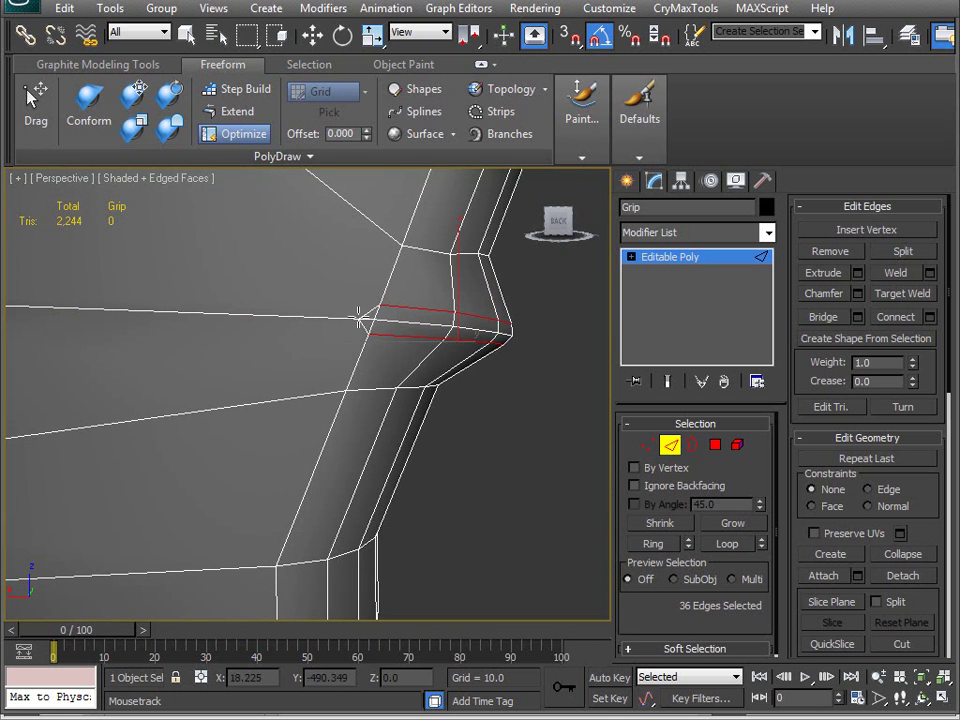
{"action": "left_click", "coordinate": [350, 378], "text": "ctrl"}
{"action": "left_click", "coordinate": [388, 267], "text": "ctrl"}
{"action": "middle_click_drag", "start_coordinate": [362, 446], "coordinate": [342, 552]}
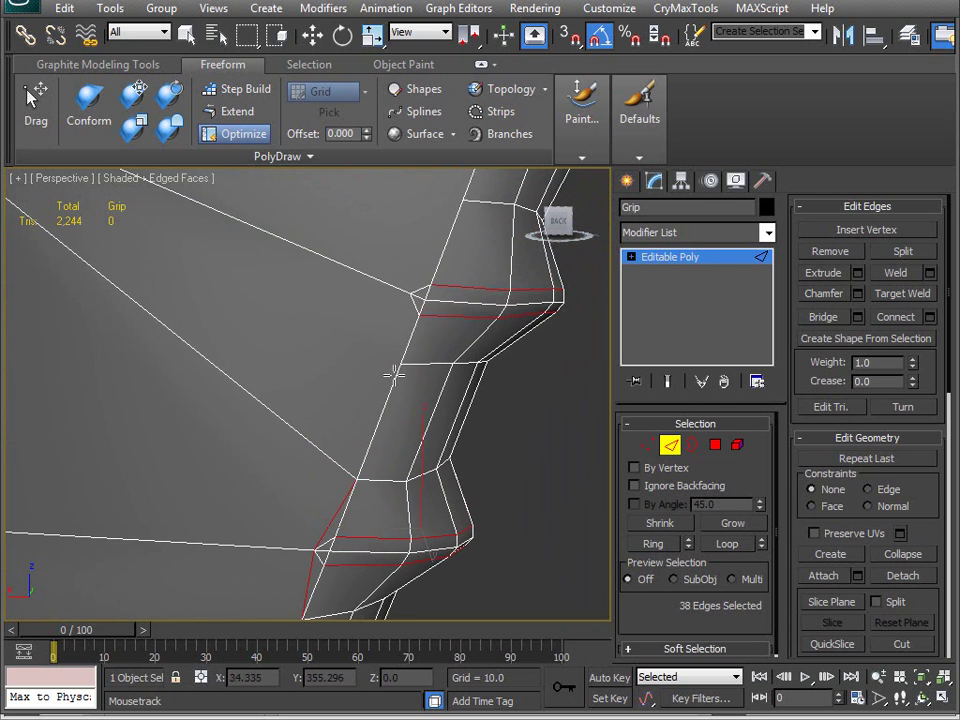
{"action": "left_click", "coordinate": [405, 310], "text": "ctrl"}
{"action": "middle_click_drag", "start_coordinate": [407, 291], "coordinate": [396, 392]}
{"action": "left_click", "coordinate": [413, 290], "text": "ctrl"}
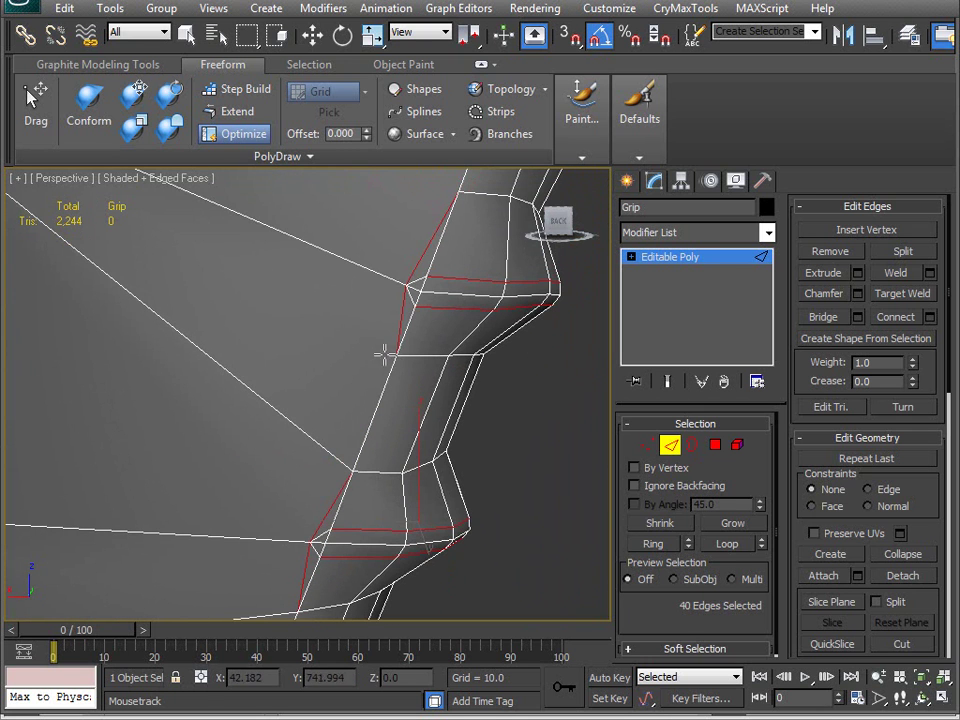
Add long Optimize edges from the grip's rear-corner vertices to the groove vertices above and below the ridge tips
{"action": "scroll", "coordinate": [369, 390], "scroll_direction": "down", "scroll_amount": 3}
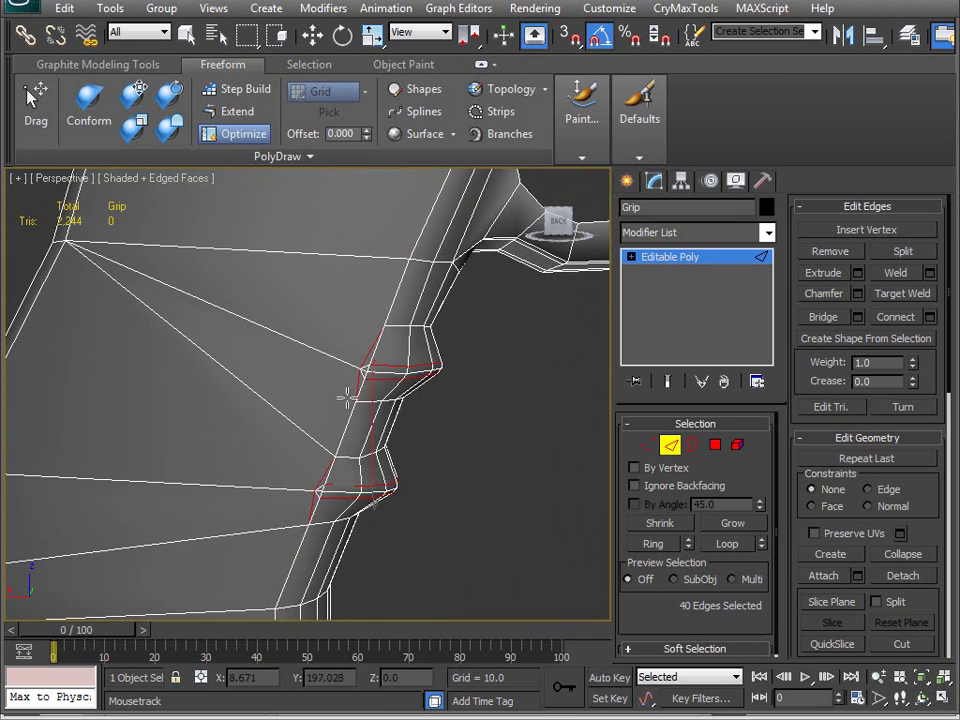
{"action": "left_click", "coordinate": [76, 247], "text": "ctrl"}
{"action": "middle_click_drag", "start_coordinate": [349, 422], "coordinate": [328, 432], "text": "alt"}
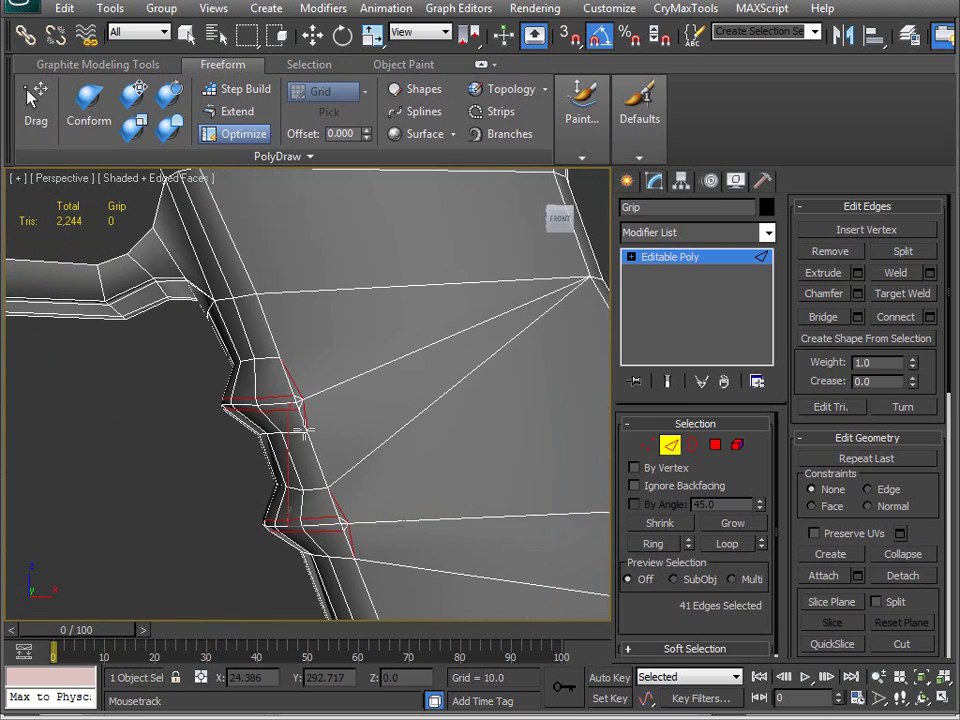
{"action": "left_click", "coordinate": [377, 340], "text": "ctrl"}
{"action": "left_click", "coordinate": [320, 350], "text": "ctrl"}
{"action": "middle_click_drag", "start_coordinate": [276, 353], "coordinate": [228, 342], "text": "alt"}
{"action": "left_click", "coordinate": [586, 346], "text": "ctrl"}
{"action": "middle_click_drag", "start_coordinate": [438, 438], "coordinate": [143, 400], "text": "alt"}
{"action": "left_click_drag", "start_coordinate": [158, 388], "coordinate": [526, 343], "text": "ctrl"}
{"action": "middle_click_drag", "start_coordinate": [360, 442], "coordinate": [311, 527]}
{"action": "scroll", "coordinate": [366, 480], "scroll_direction": "down", "scroll_amount": 4}
{"action": "scroll", "coordinate": [358, 476], "scroll_direction": "up", "scroll_amount": 4}
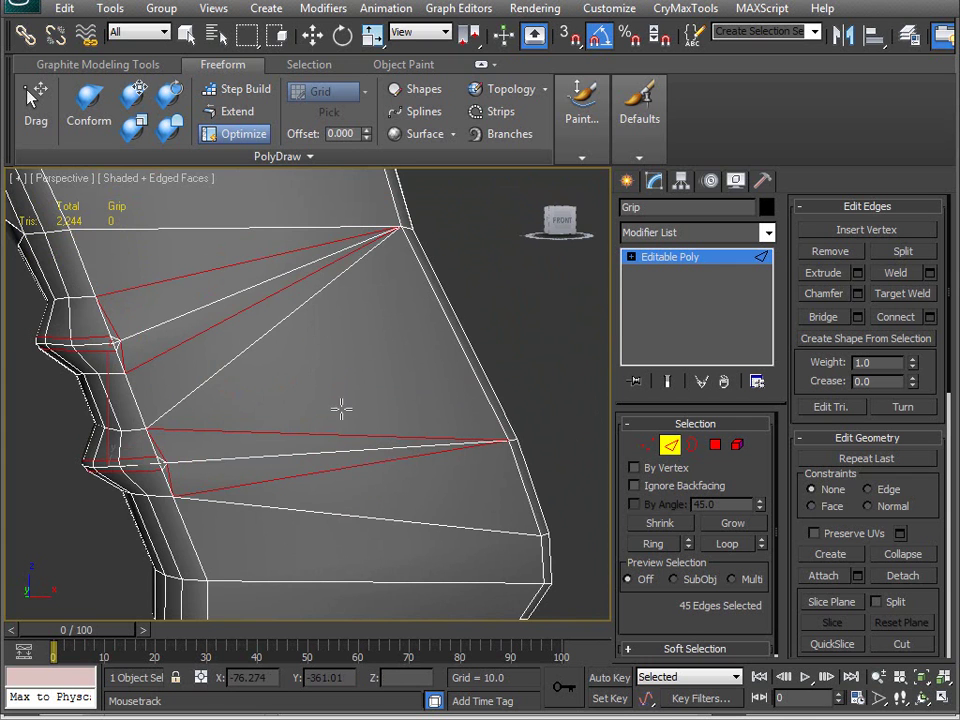
Leave Optimize, clear the edge selection, and examine the shading and edge flow on both sides of the grip
{"action": "middle_click_drag", "start_coordinate": [341, 409], "coordinate": [356, 414]}
{"action": "key", "text": "w"}
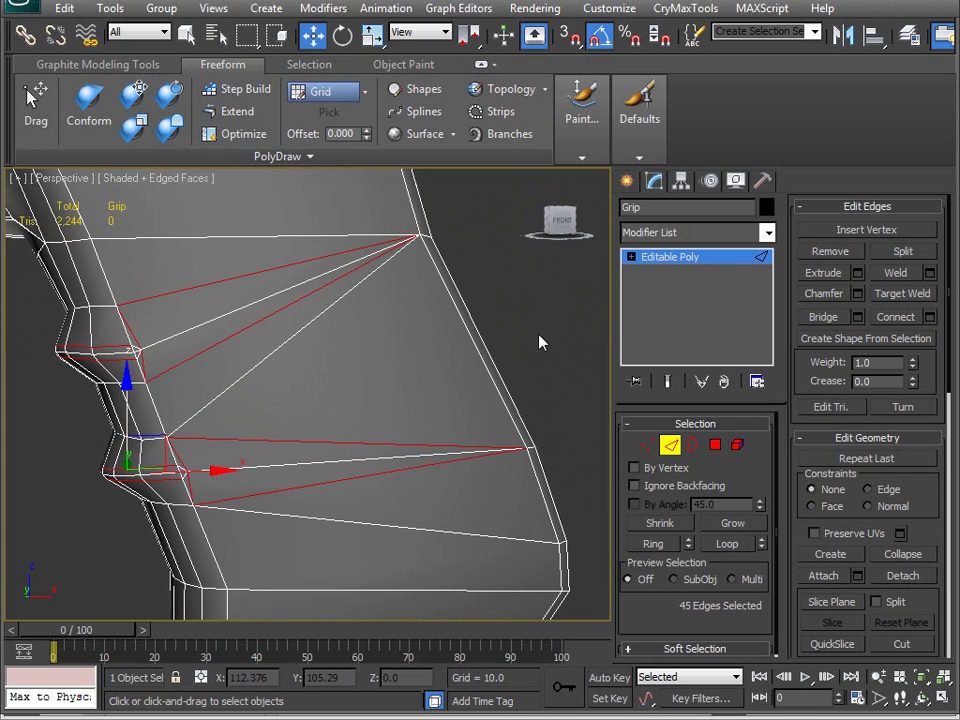
{"action": "left_click", "coordinate": [540, 358]}
{"action": "key", "text": "F4"}
{"action": "mouse_move", "coordinate": [458, 486]}
{"action": "middle_mouse_down", "text": "alt"}
{"action": "mouse_move", "coordinate": [332, 497]}
{"action": "mouse_move", "coordinate": [267, 523]}
{"action": "mouse_move", "coordinate": [281, 523]}
{"action": "mouse_move", "coordinate": [101, 373]}
{"action": "middle_mouse_up", "text": "alt"}
{"action": "mouse_move", "coordinate": [135, 438]}
{"action": "middle_mouse_down"}
{"action": "mouse_move", "coordinate": [208, 394]}
{"action": "mouse_move", "coordinate": [206, 403]}
{"action": "mouse_move", "coordinate": [229, 411]}
{"action": "mouse_move", "coordinate": [229, 401]}
{"action": "mouse_move", "coordinate": [339, 386]}
{"action": "mouse_move", "coordinate": [313, 422]}
{"action": "mouse_move", "coordinate": [270, 433]}
{"action": "mouse_move", "coordinate": [263, 409]}
{"action": "middle_mouse_up"}
{"action": "key", "text": "F4"}
{"action": "scroll", "coordinate": [229, 401], "scroll_direction": "down", "scroll_amount": 5}
{"action": "scroll", "coordinate": [298, 407], "scroll_direction": "up", "scroll_amount": 4}
{"action": "scroll", "coordinate": [272, 446], "scroll_direction": "up", "scroll_amount": 1}
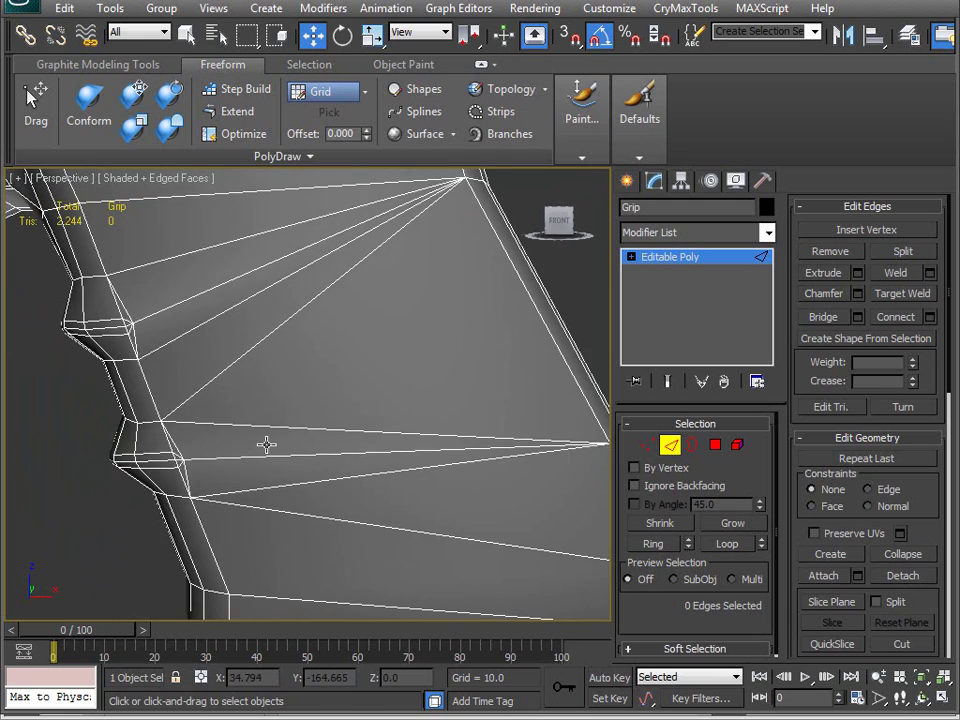
{"action": "middle_click_drag", "start_coordinate": [189, 461], "coordinate": [407, 439], "text": "alt"}
{"action": "scroll", "coordinate": [391, 439], "scroll_direction": "down", "scroll_amount": 5}
{"action": "middle_click_drag", "start_coordinate": [236, 462], "coordinate": [316, 388], "text": "alt"}
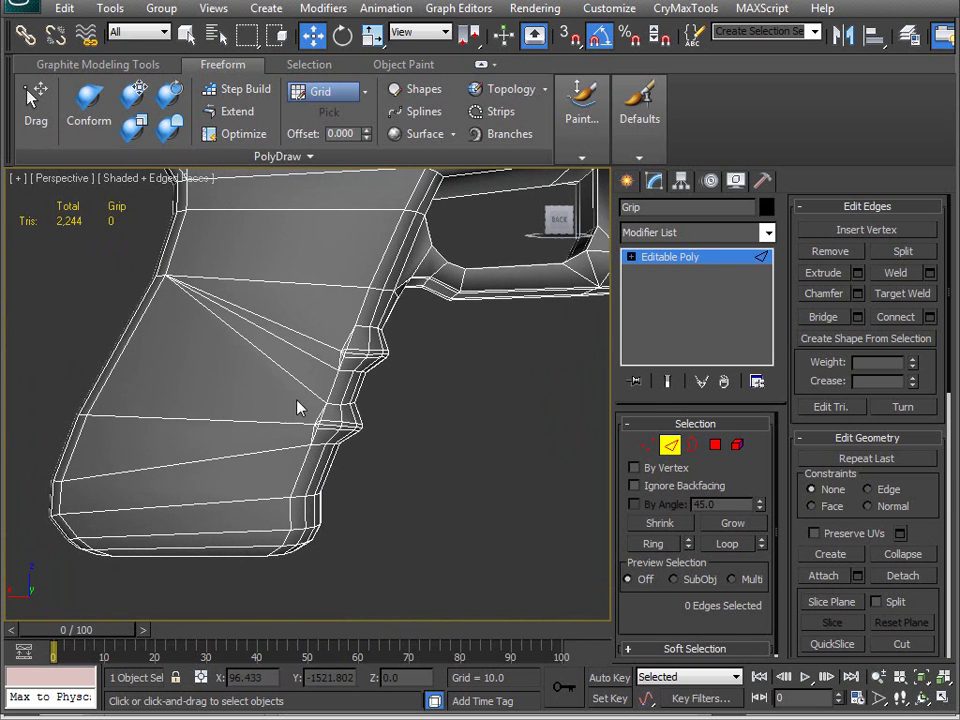
{"action": "middle_click_drag", "start_coordinate": [86, 381], "coordinate": [306, 396], "text": "alt"}
{"action": "scroll", "coordinate": [299, 372], "scroll_direction": "down", "scroll_amount": 3}
{"action": "scroll", "coordinate": [302, 373], "scroll_direction": "up", "scroll_amount": 3}
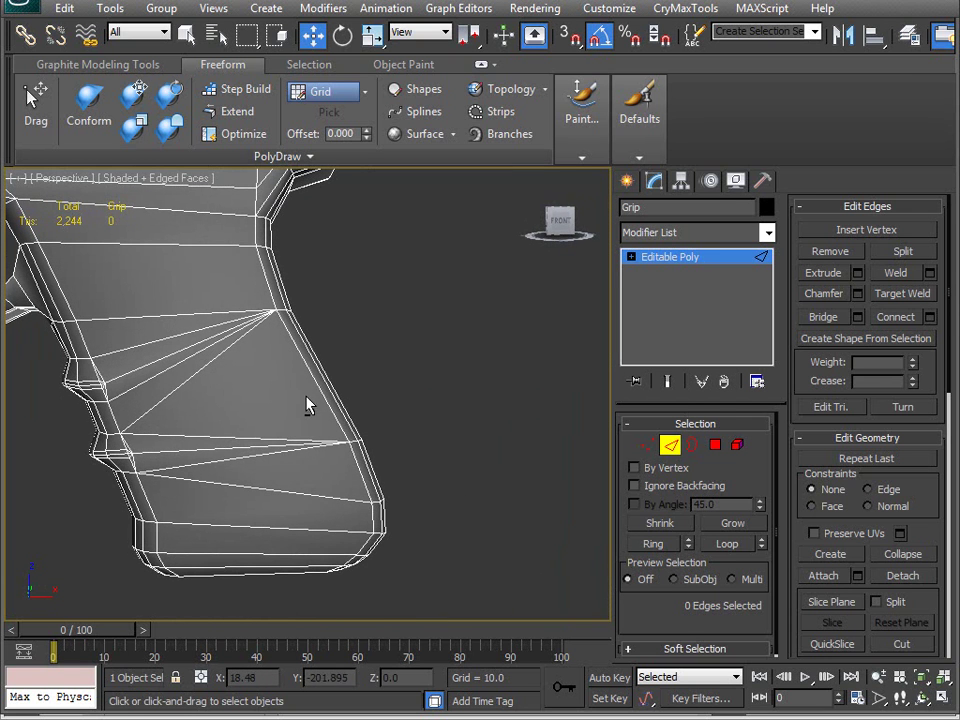
Remove the long fanning and diagonal edges on both grip sides, keeping only the edge running back from the lower finger ridge
{"action": "left_click", "coordinate": [263, 450]}
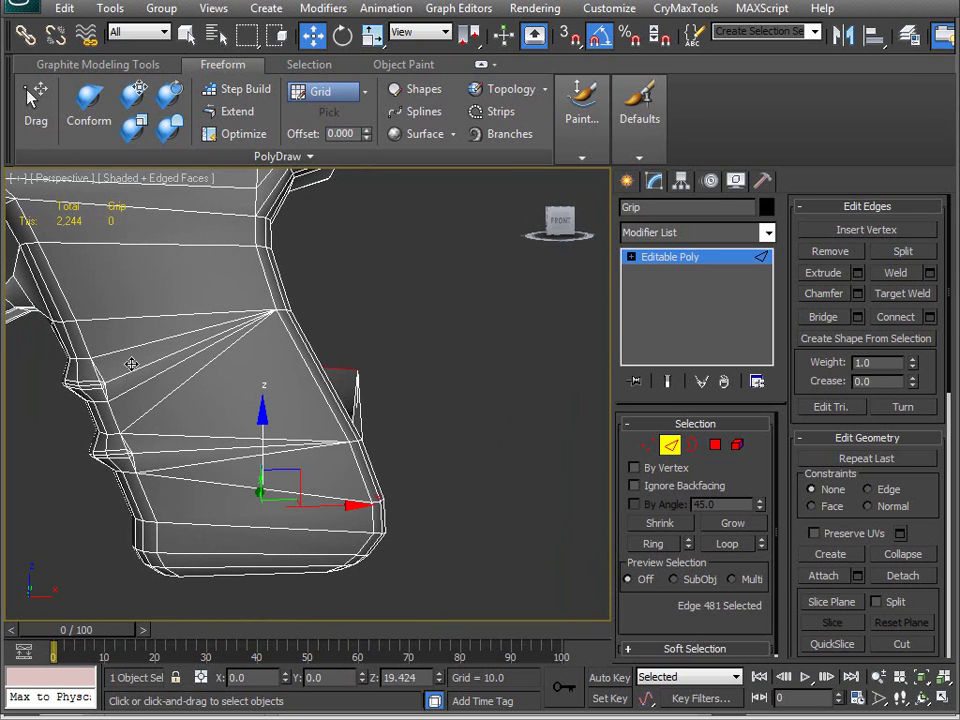
{"action": "key", "text": "q"}
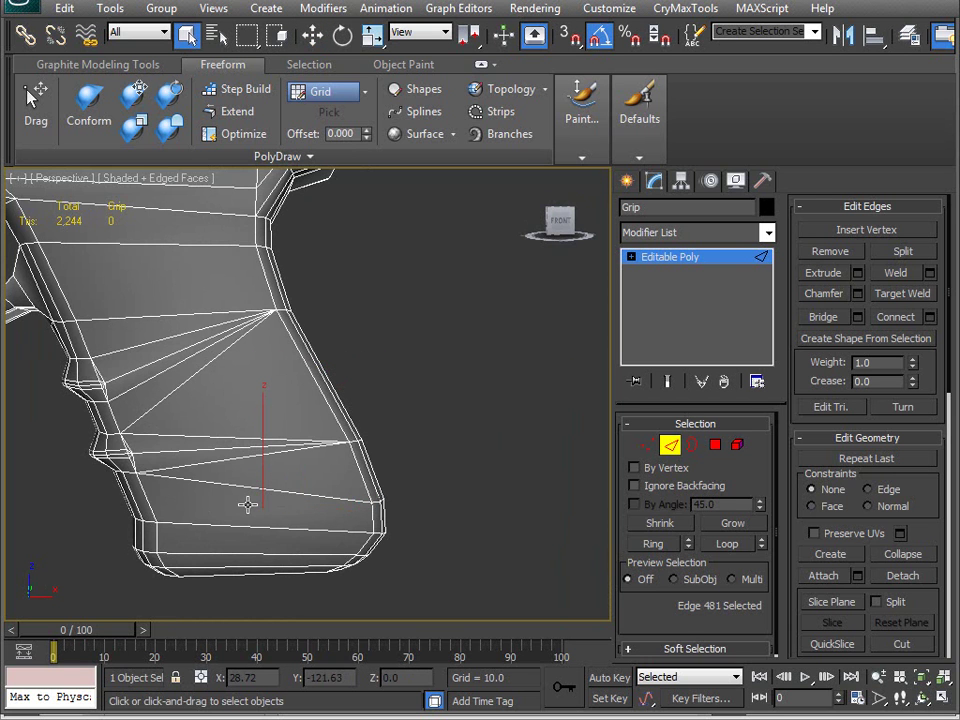
{"action": "left_click_drag", "start_coordinate": [160, 331], "coordinate": [168, 329]}
{"action": "middle_click_drag", "start_coordinate": [178, 390], "coordinate": [428, 391], "text": "alt"}
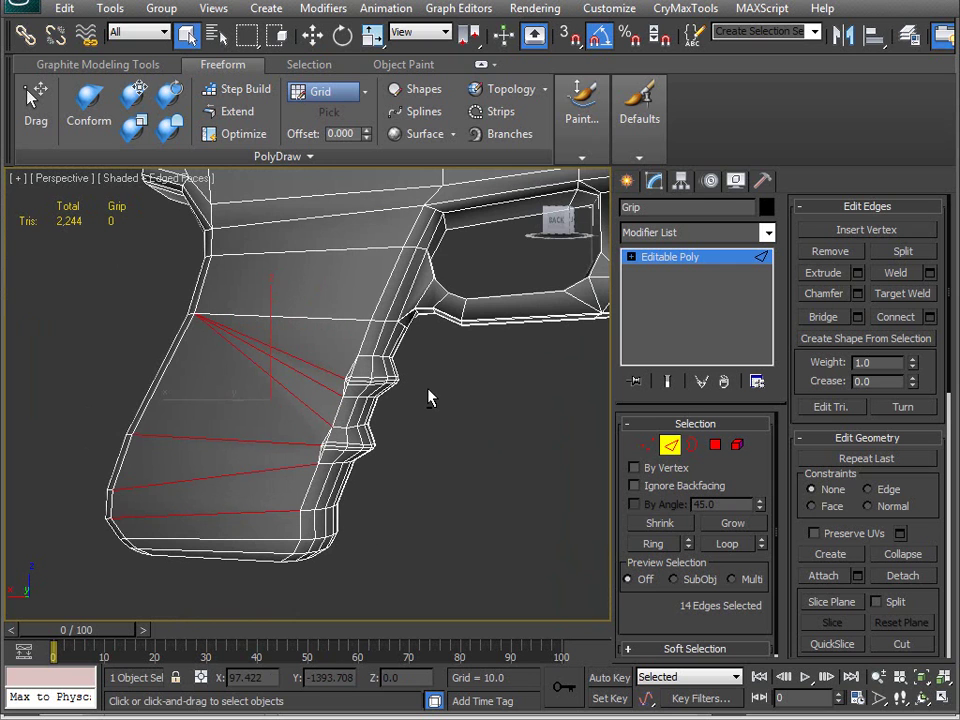
{"action": "left_click_drag", "start_coordinate": [277, 523], "coordinate": [277, 526], "text": "alt"}
{"action": "middle_click_drag", "start_coordinate": [272, 528], "coordinate": [18, 547], "text": "alt"}
{"action": "key", "text": "BackSpace"}
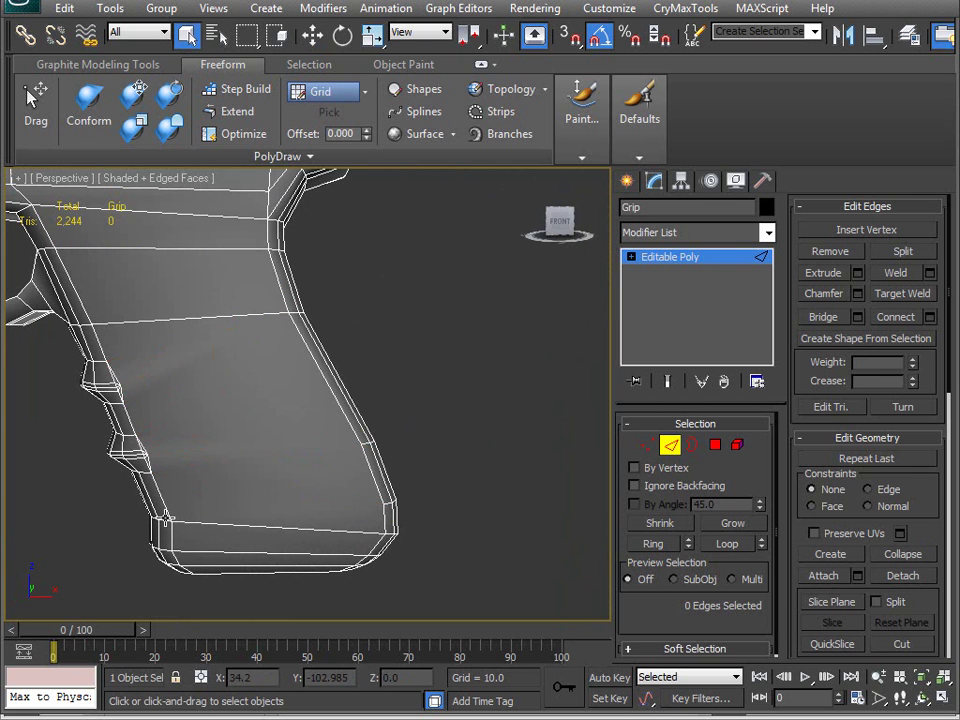
{"action": "scroll", "coordinate": [206, 394], "scroll_direction": "up", "scroll_amount": 5}
{"action": "middle_click_drag", "start_coordinate": [227, 381], "coordinate": [268, 390]}
{"action": "key", "text": "ctrl+z"}
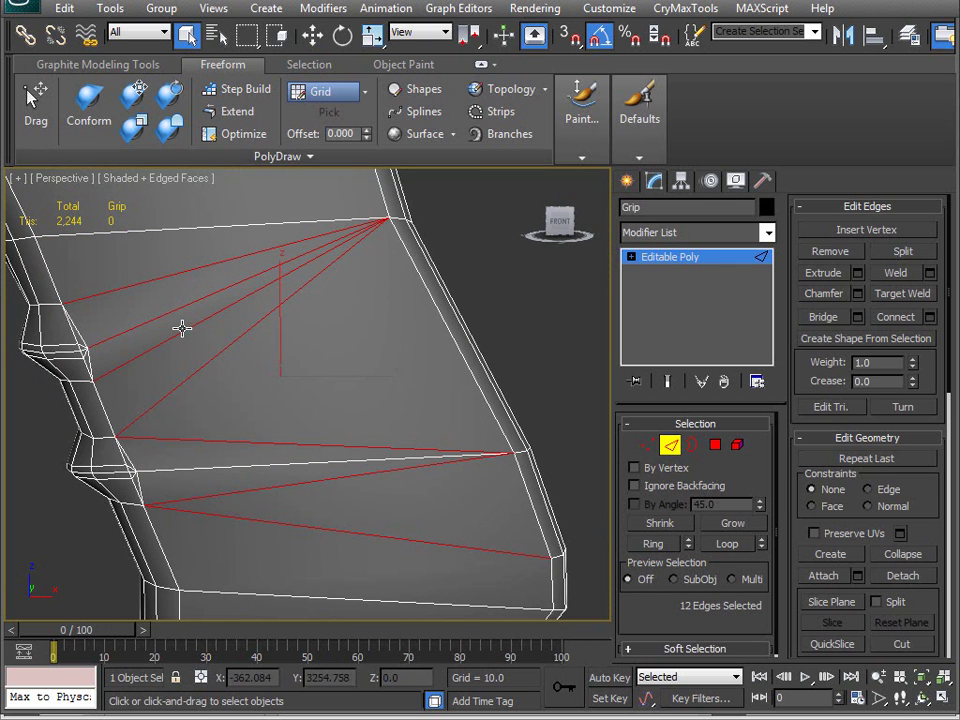
{"action": "middle_click_drag", "start_coordinate": [293, 350], "coordinate": [375, 345], "text": "alt"}
{"action": "key", "text": "ctrl+z"}
{"action": "left_click", "coordinate": [248, 440]}
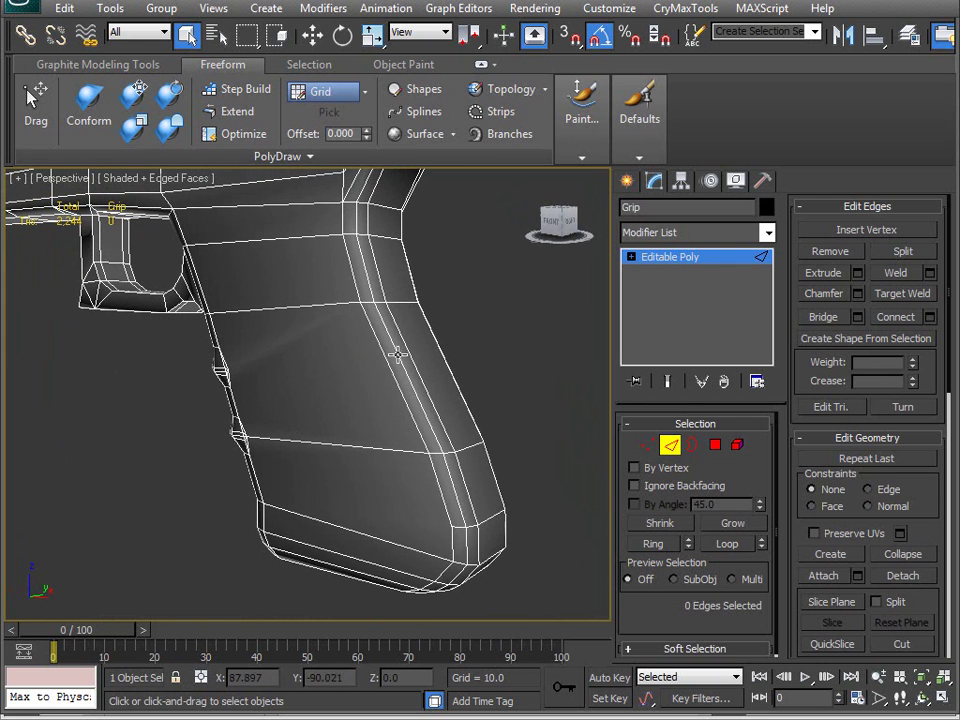
Connect the lengthwise edges along the grip's rear, between the two crossing edge loops, with a single new edge row
{"action": "left_click", "coordinate": [396, 361]}
{"action": "left_click", "coordinate": [405, 364], "text": "ctrl"}
{"action": "left_click", "coordinate": [409, 358], "text": "ctrl"}
{"action": "middle_click_drag", "start_coordinate": [409, 358], "coordinate": [356, 413], "text": "alt"}
{"action": "left_click", "coordinate": [465, 370], "text": "ctrl"}
{"action": "left_click", "coordinate": [470, 383], "text": "ctrl"}
{"action": "left_click", "coordinate": [474, 388], "text": "ctrl"}
{"action": "middle_click_drag", "start_coordinate": [474, 388], "coordinate": [461, 424], "text": "alt"}
{"action": "left_click", "coordinate": [930, 317]}
{"action": "left_click", "coordinate": [101, 539]}
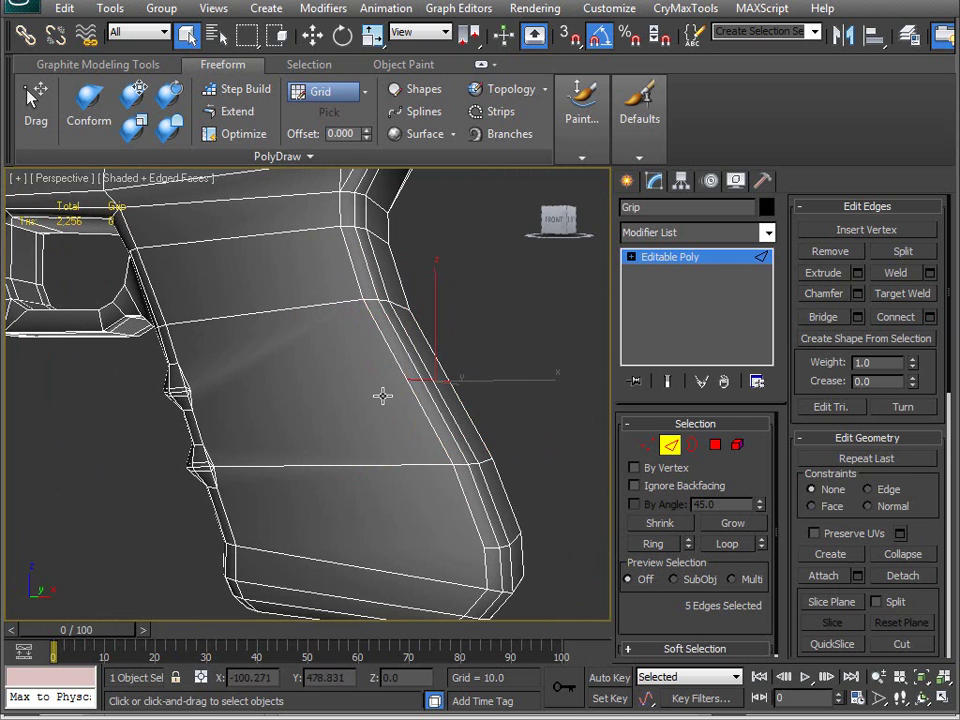
Use Optimize to join the upper finger ridge's tip to the new rear edge row on both sides of the grip
{"action": "middle_click_drag", "start_coordinate": [285, 441], "coordinate": [349, 429], "text": "alt"}
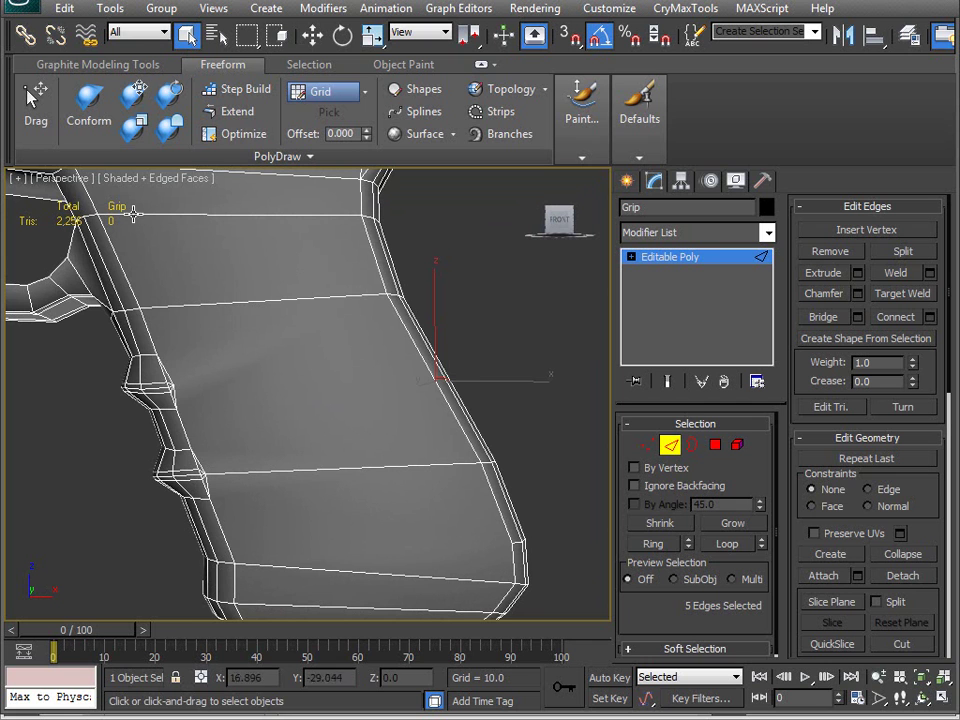
{"action": "left_click", "coordinate": [243, 133]}
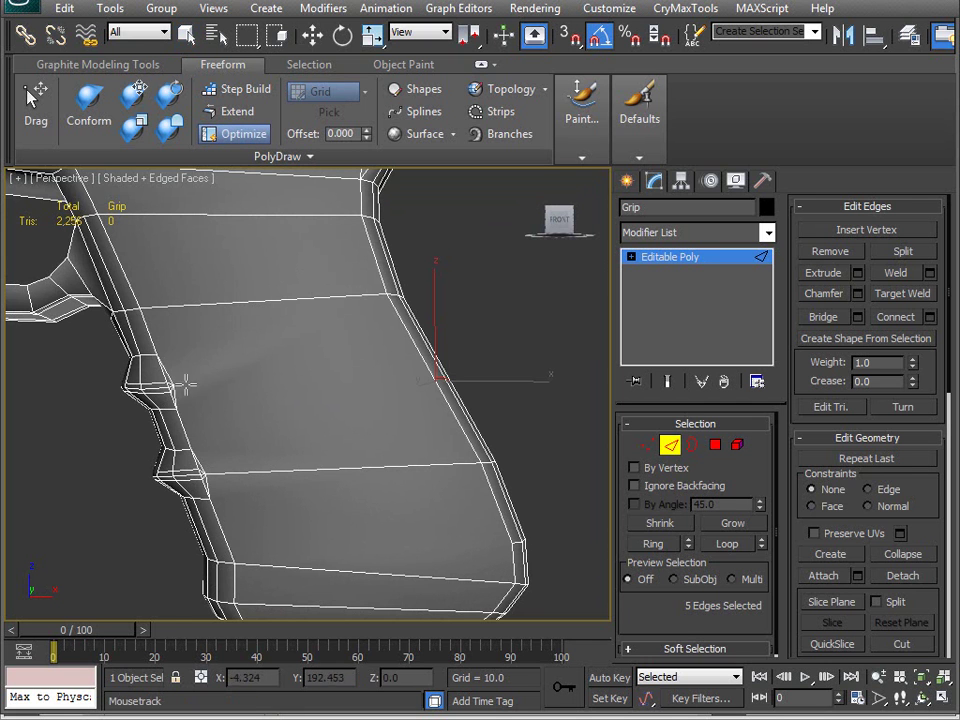
{"action": "left_click_drag", "start_coordinate": [422, 382], "coordinate": [438, 381], "text": "ctrl"}
{"action": "middle_click_drag", "start_coordinate": [466, 408], "coordinate": [128, 440], "text": "alt"}
{"action": "middle_click_drag", "start_coordinate": [336, 438], "coordinate": [176, 407]}
{"action": "left_click", "coordinate": [234, 366], "text": "ctrl"}
{"action": "middle_click_drag", "start_coordinate": [150, 407], "coordinate": [217, 480], "text": "alt"}
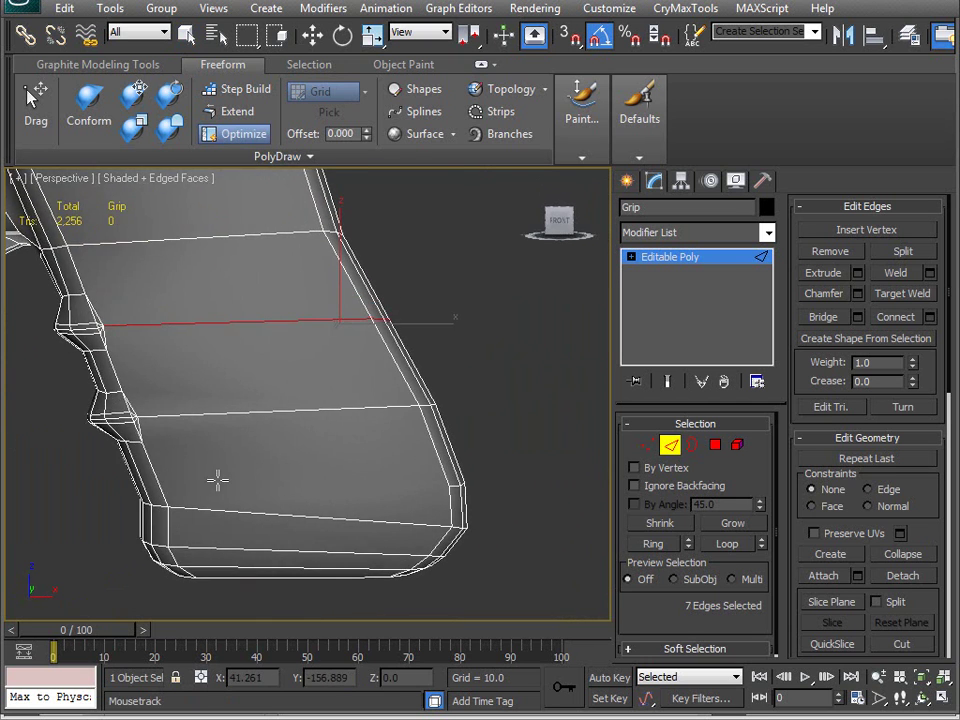
Join the vertex just below the lower finger ridge to the lower rear-corner vertex on both sides of the grip
{"action": "left_click", "coordinate": [446, 488], "text": "ctrl"}
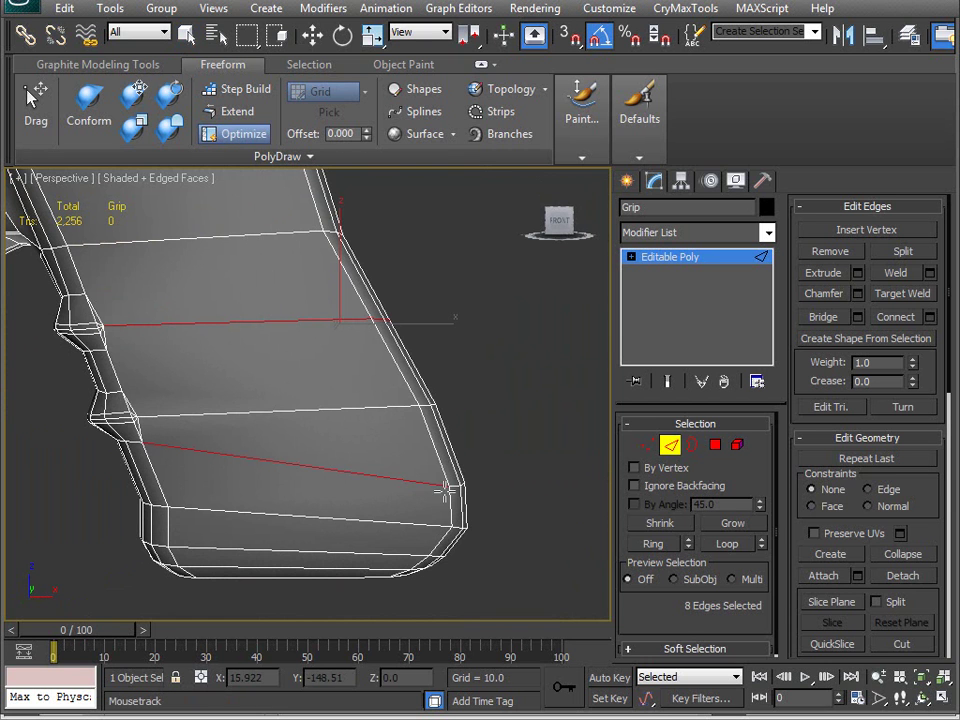
{"action": "middle_click_drag", "start_coordinate": [482, 407], "coordinate": [208, 512], "text": "alt"}
{"action": "left_click", "coordinate": [510, 457], "text": "ctrl"}
{"action": "middle_click_drag", "start_coordinate": [445, 444], "coordinate": [323, 477], "text": "alt"}
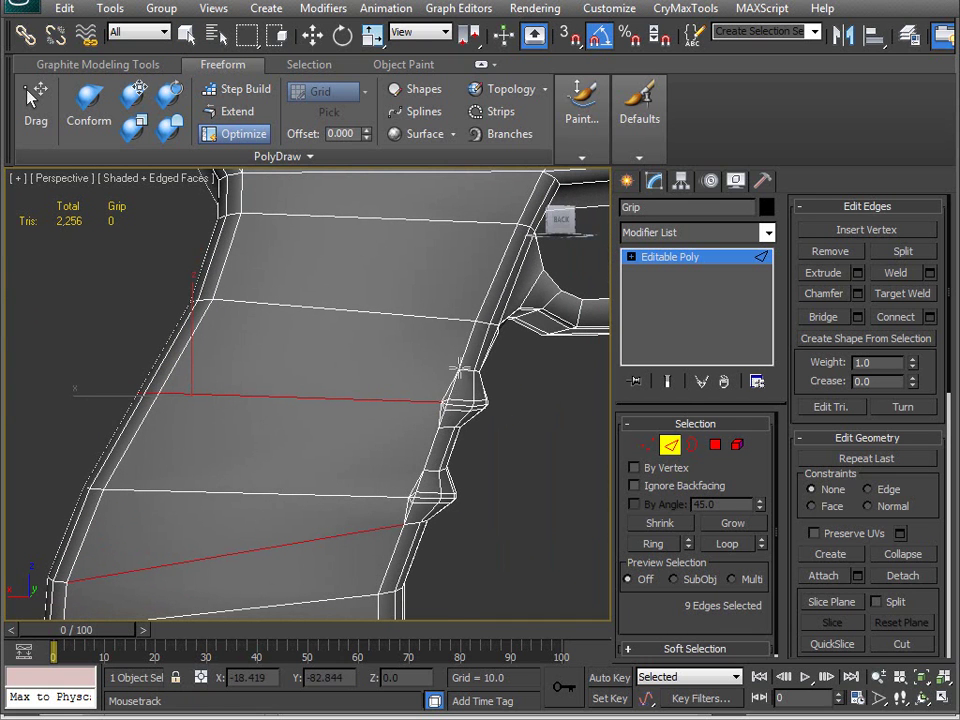
Examine the rebuilt edge flow across the grip's back, front and rear sides
{"action": "middle_click_drag", "start_coordinate": [449, 370], "coordinate": [399, 435], "text": "alt"}
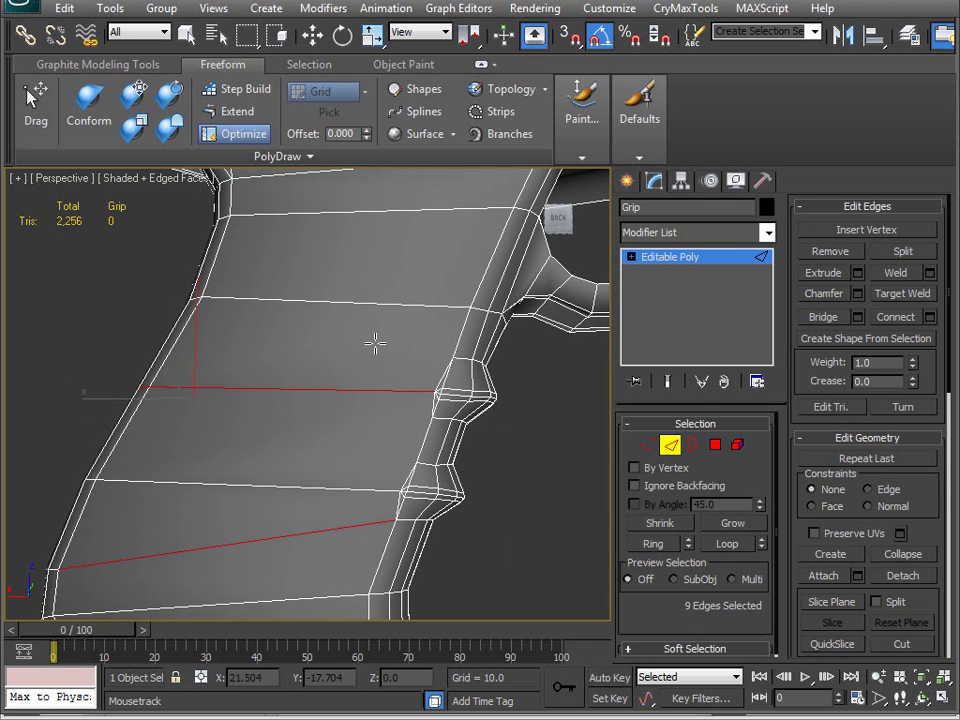
{"action": "middle_click_drag", "start_coordinate": [206, 344], "coordinate": [285, 421], "text": "alt"}
{"action": "scroll", "coordinate": [330, 412], "scroll_direction": "down", "scroll_amount": 6}
{"action": "scroll", "coordinate": [284, 422], "scroll_direction": "up", "scroll_amount": 6}
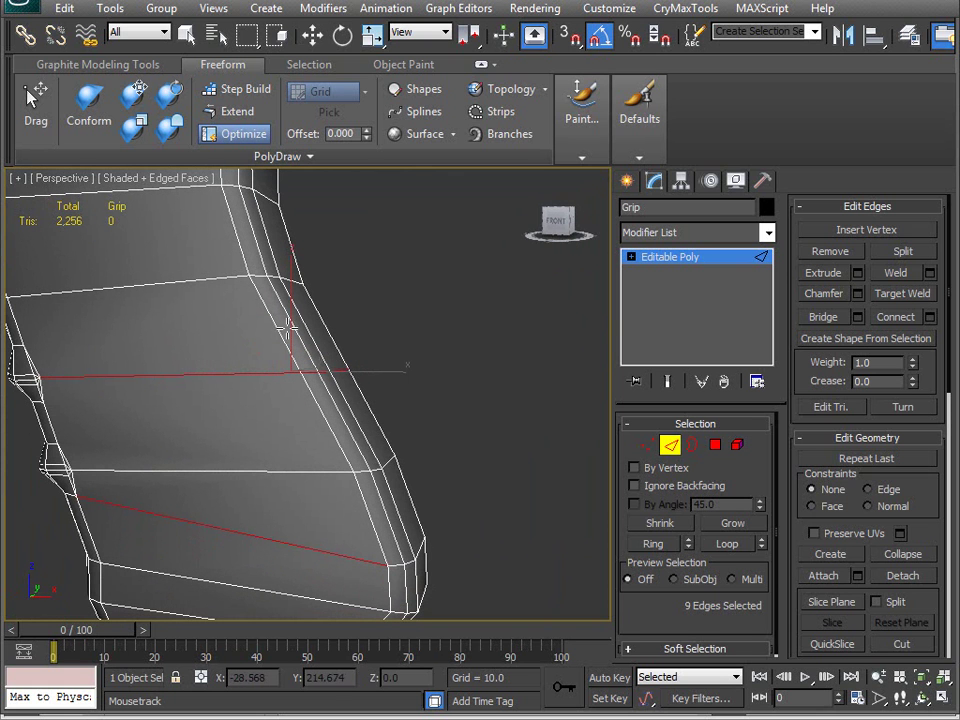
{"action": "scroll", "coordinate": [343, 373], "scroll_direction": "down", "scroll_amount": 6}
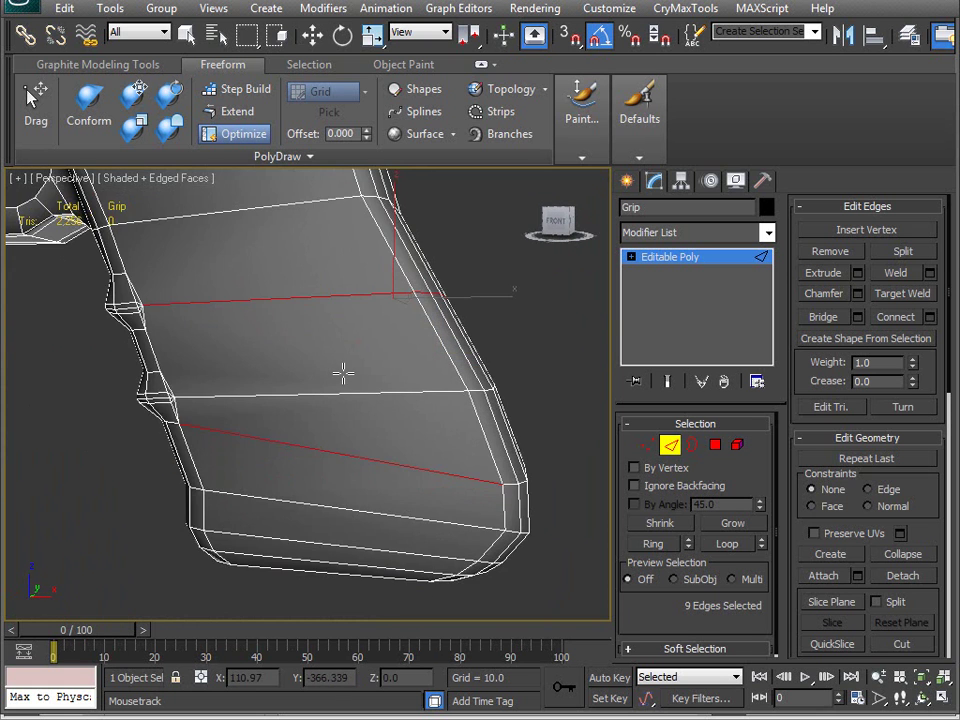
{"action": "middle_click_drag", "start_coordinate": [309, 386], "coordinate": [281, 386], "text": "alt"}
{"action": "scroll", "coordinate": [340, 405], "scroll_direction": "up", "scroll_amount": 6}
{"action": "middle_click_drag", "start_coordinate": [340, 405], "coordinate": [146, 466], "text": "alt"}
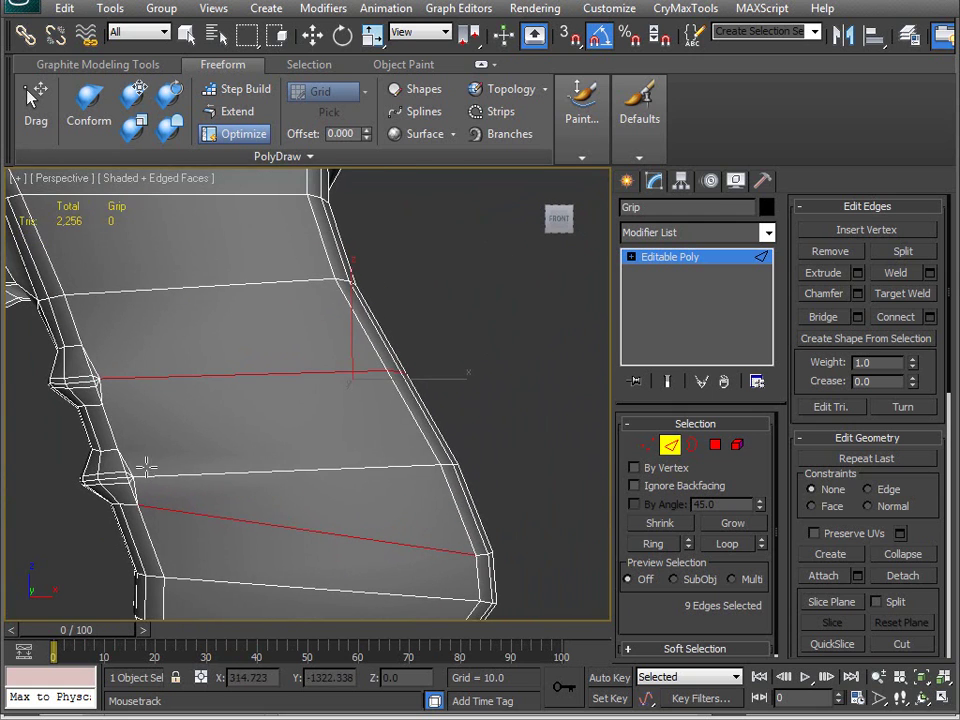
Connect the rear lengthwise edges between the two finger-ridge rows using 2 segments with a pinch of 18
{"action": "right_click", "coordinate": [476, 406]}
{"action": "left_click_drag", "start_coordinate": [476, 407], "coordinate": [408, 444]}
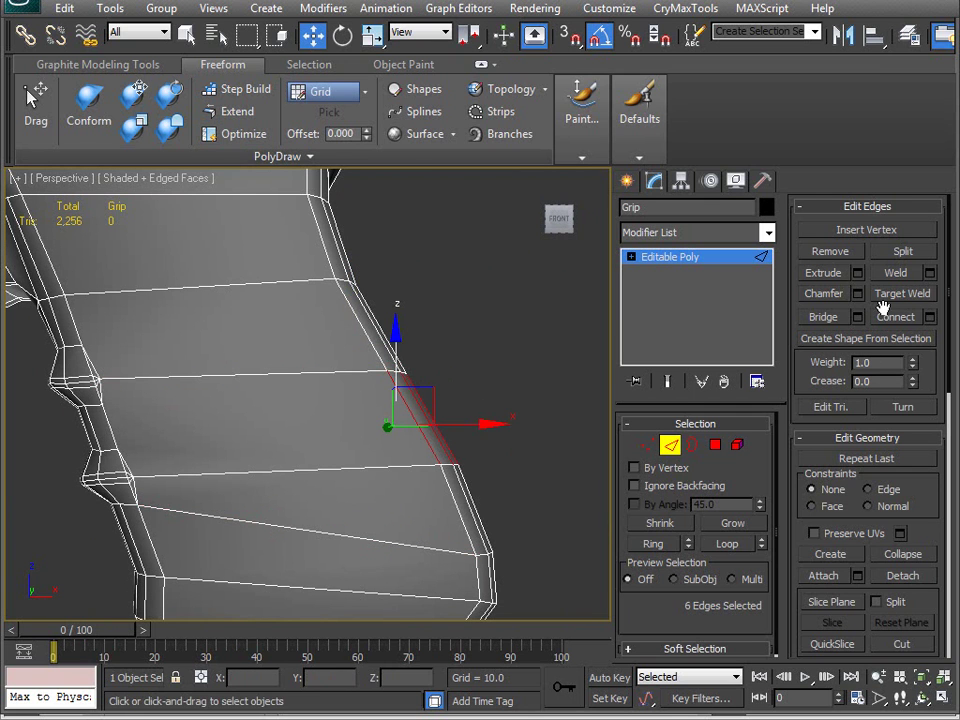
{"action": "left_click", "coordinate": [930, 318]}
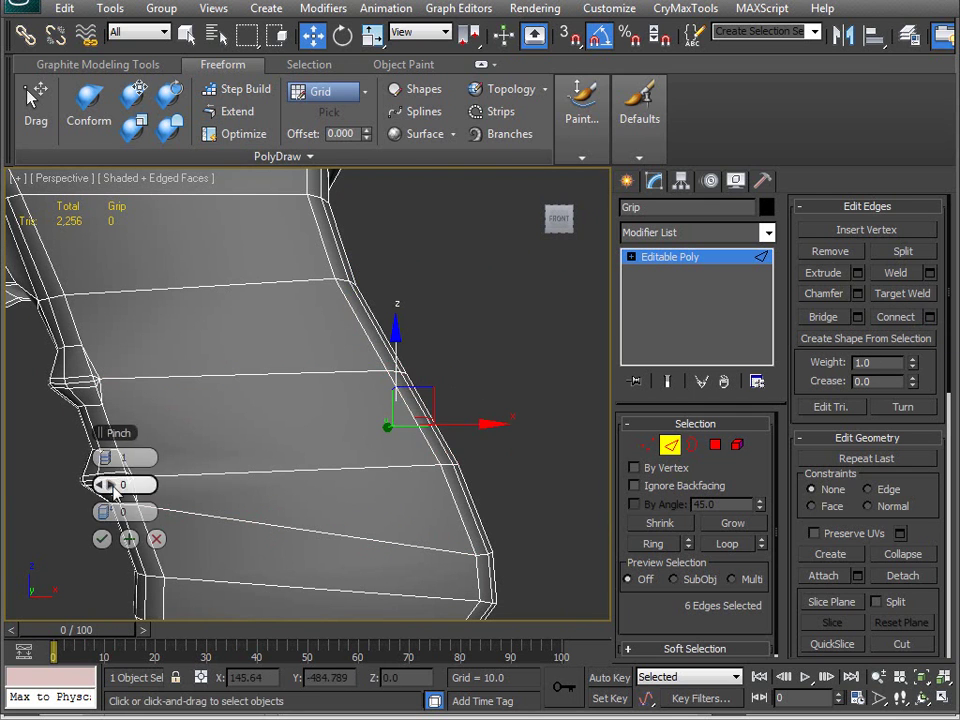
{"action": "left_click_drag", "start_coordinate": [113, 458], "coordinate": [171, 459]}
{"action": "left_click_drag", "start_coordinate": [113, 487], "coordinate": [171, 486]}
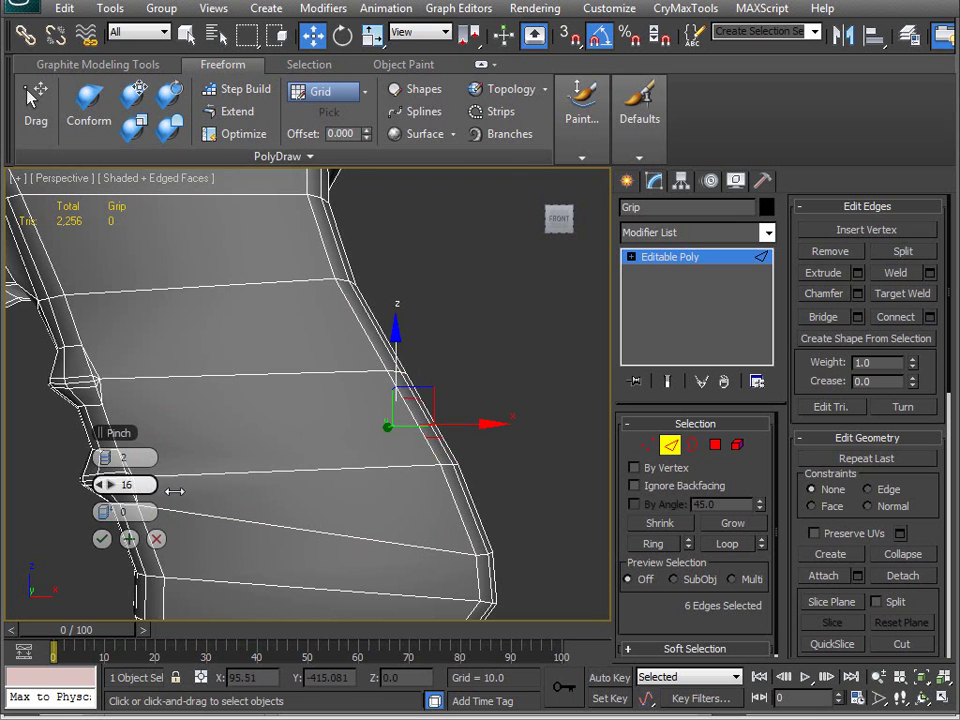
{"action": "left_click", "coordinate": [101, 538]}
Use Optimize to join both new rear rows to the vertices between the finger ridges on the grip's front-facing side
{"action": "middle_click_drag", "start_coordinate": [199, 407], "coordinate": [198, 395], "text": "alt"}
{"action": "left_click", "coordinate": [243, 133]}
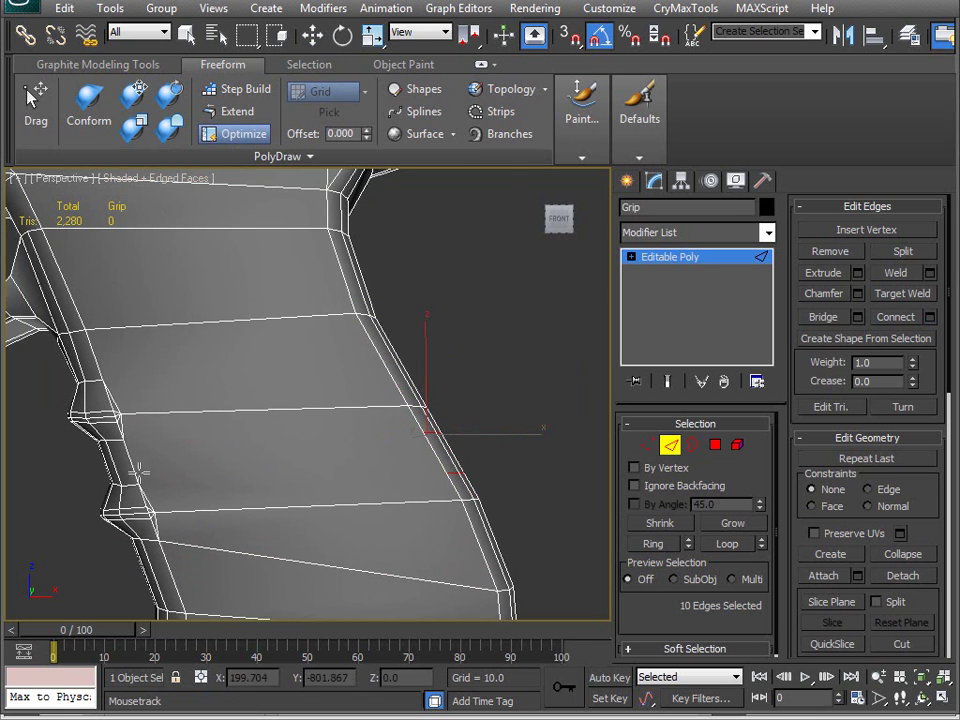
{"action": "left_click_drag", "start_coordinate": [413, 444], "coordinate": [424, 431], "text": "ctrl"}
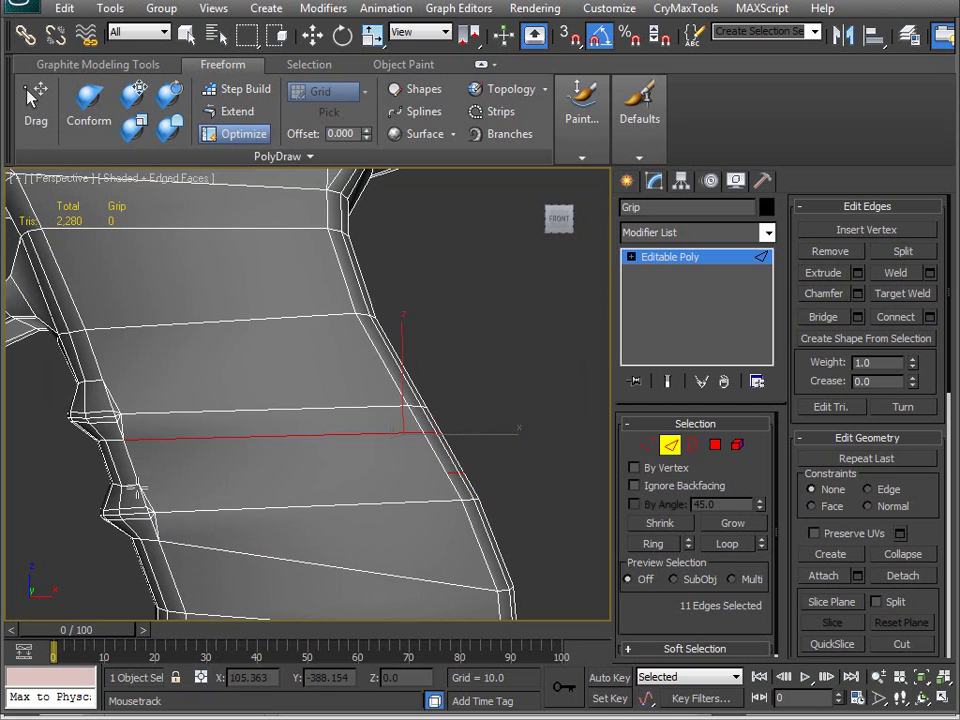
{"action": "left_click_drag", "start_coordinate": [349, 476], "coordinate": [449, 473], "text": "ctrl"}
{"action": "middle_click_drag", "start_coordinate": [240, 456], "coordinate": [246, 460]}
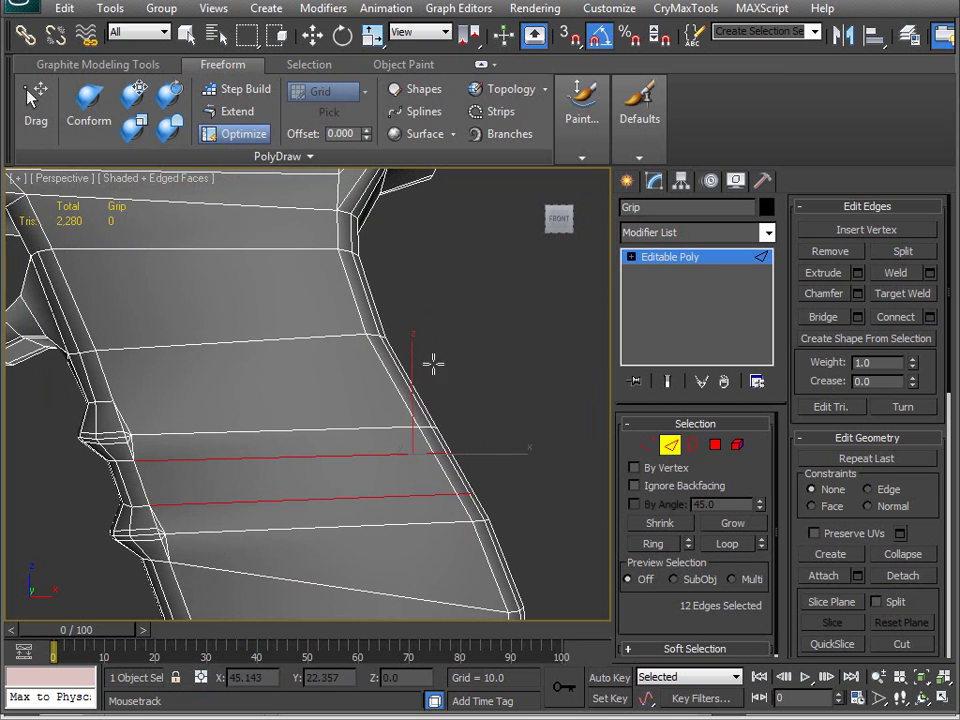
Connect the rear lengthwise edges just above the upper finger-ridge row using 1 segment with a slide of about 21
{"action": "key", "text": "w"}
{"action": "left_click_drag", "start_coordinate": [369, 407], "coordinate": [595, 416]}
{"action": "left_click", "coordinate": [895, 316]}
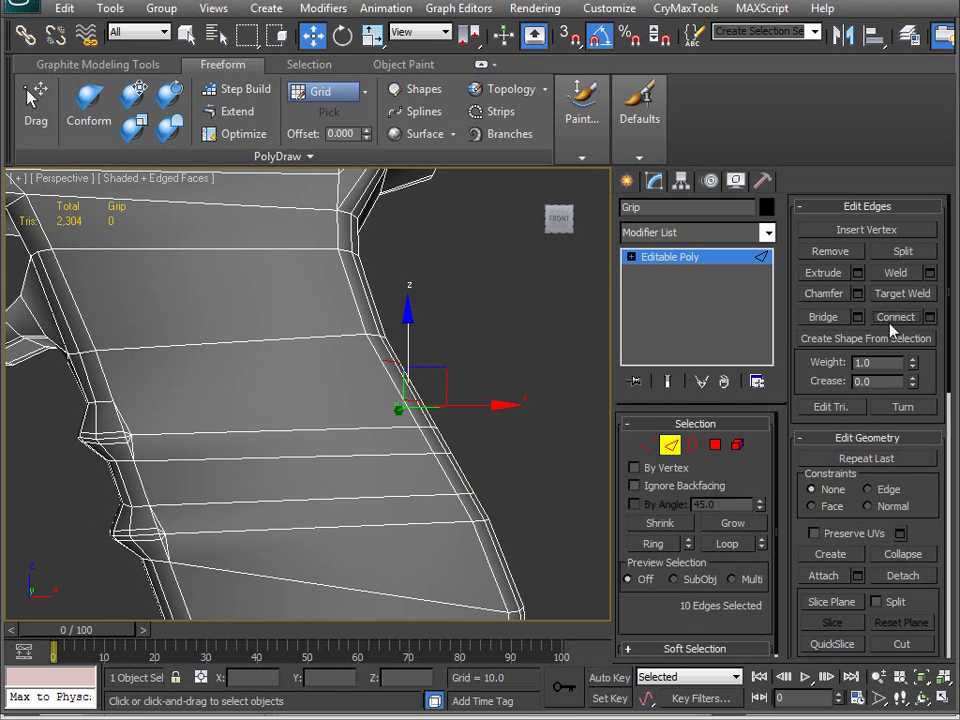
{"action": "key", "text": "ctrl+z"}
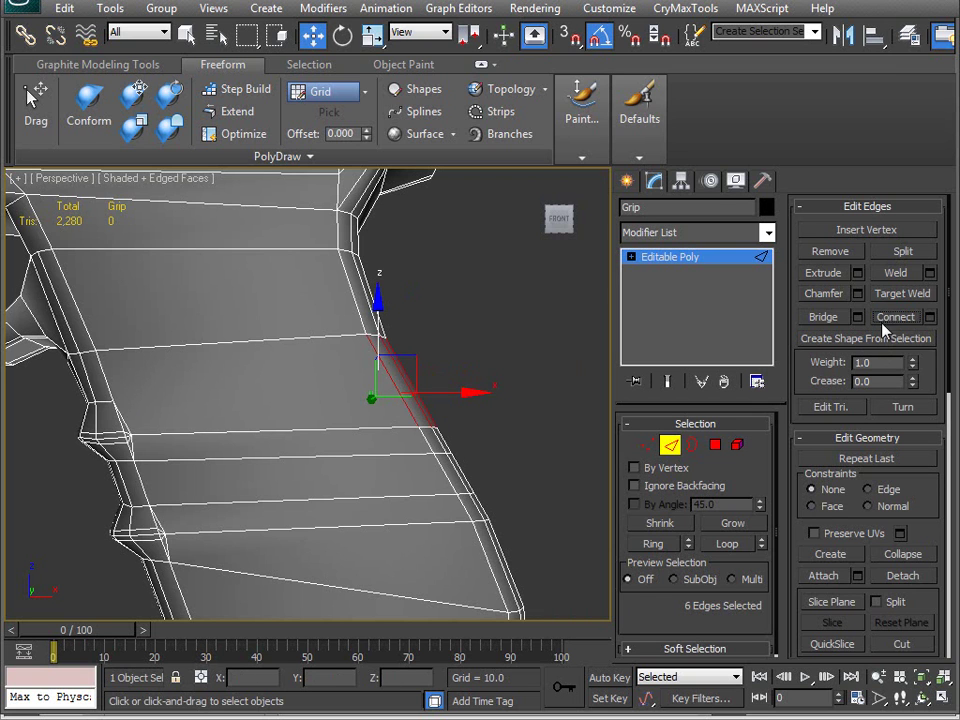
{"action": "left_click", "coordinate": [928, 318]}
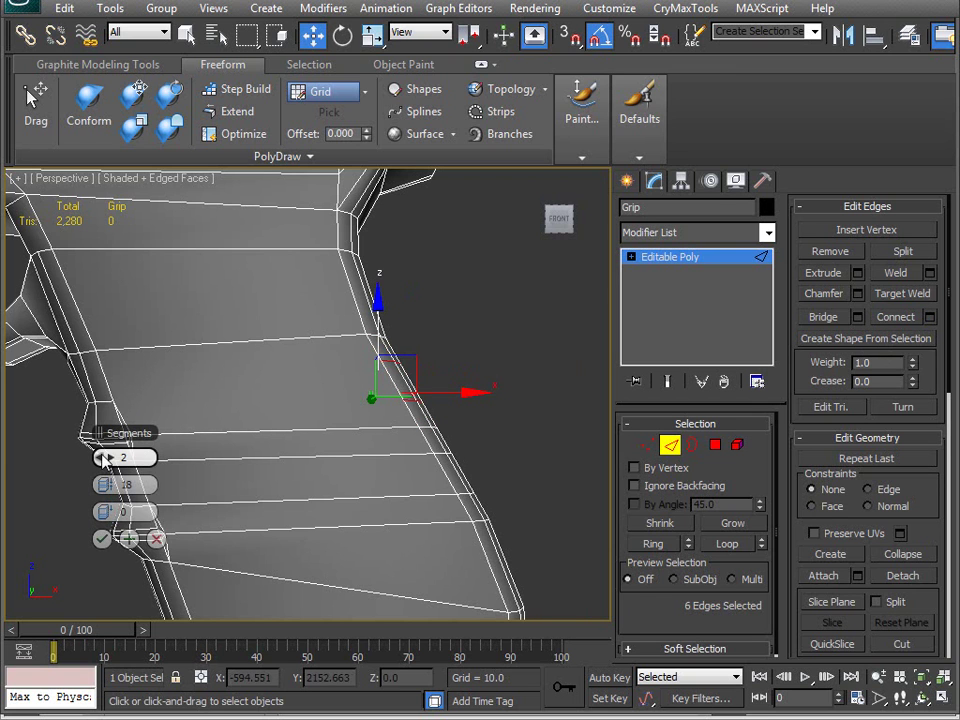
{"action": "left_click_drag", "start_coordinate": [104, 458], "coordinate": [20, 462]}
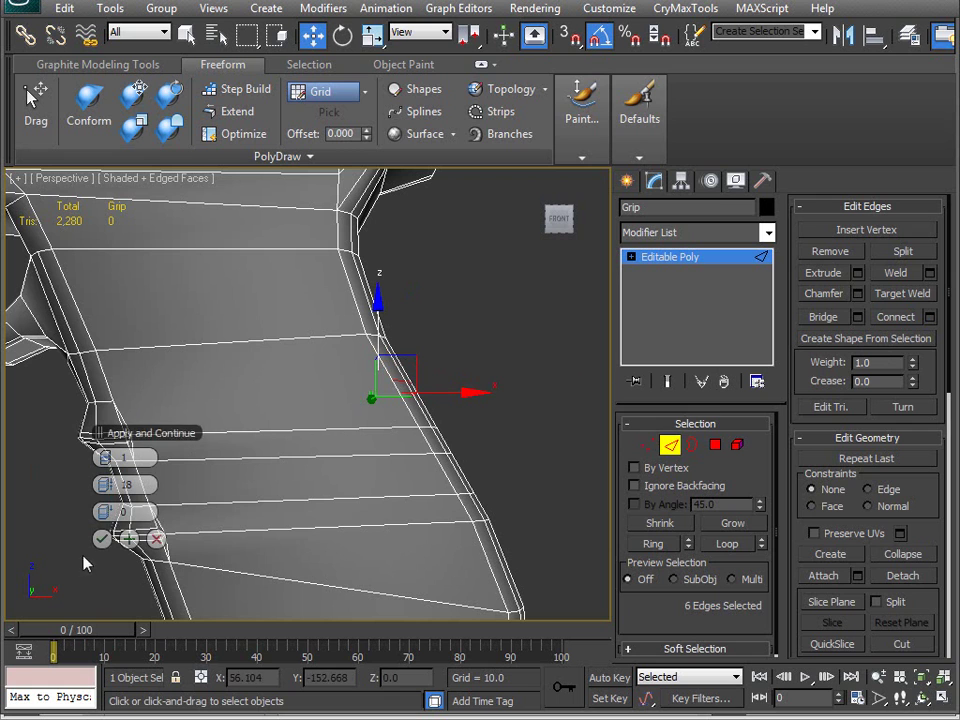
{"action": "left_click_drag", "start_coordinate": [108, 511], "coordinate": [175, 512]}
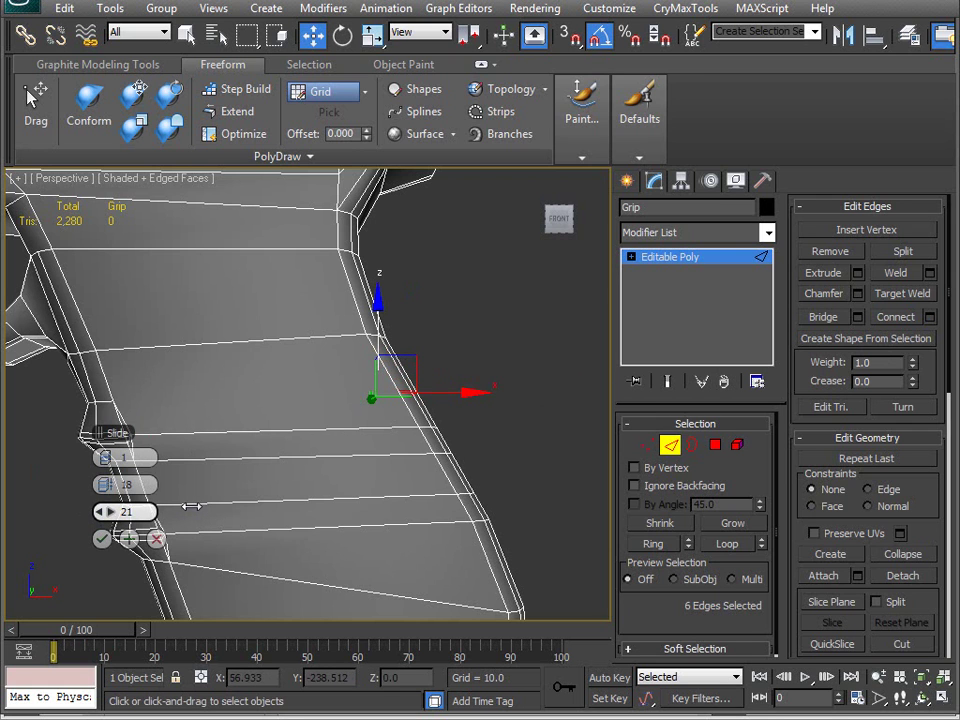
{"action": "left_click", "coordinate": [101, 539]}
Use Optimize to join the new rear row to the vertex above the upper finger ridge on both sides, and complete the back side's matching cross edges
{"action": "left_click", "coordinate": [240, 136]}
{"action": "left_click_drag", "start_coordinate": [225, 405], "coordinate": [396, 392], "text": "ctrl"}
{"action": "middle_click_drag", "start_coordinate": [373, 452], "coordinate": [349, 427], "text": "alt"}
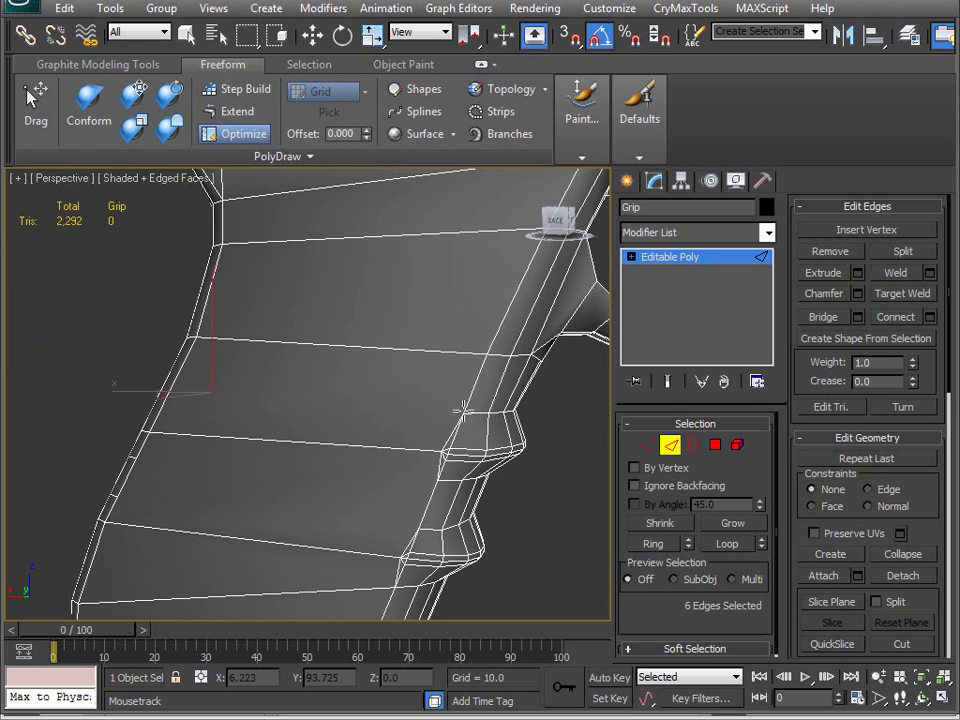
{"action": "left_click_drag", "start_coordinate": [460, 412], "coordinate": [171, 397], "text": "ctrl"}
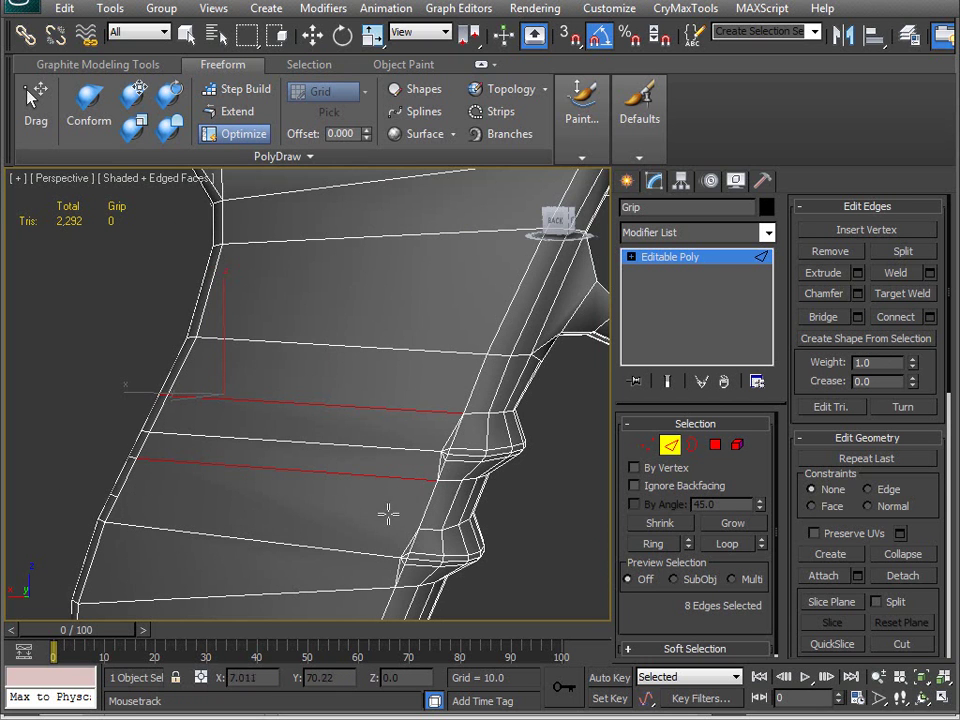
{"action": "middle_click_drag", "start_coordinate": [410, 537], "coordinate": [291, 482], "text": "alt"}
{"action": "scroll", "coordinate": [300, 488], "scroll_direction": "down", "scroll_amount": 2}
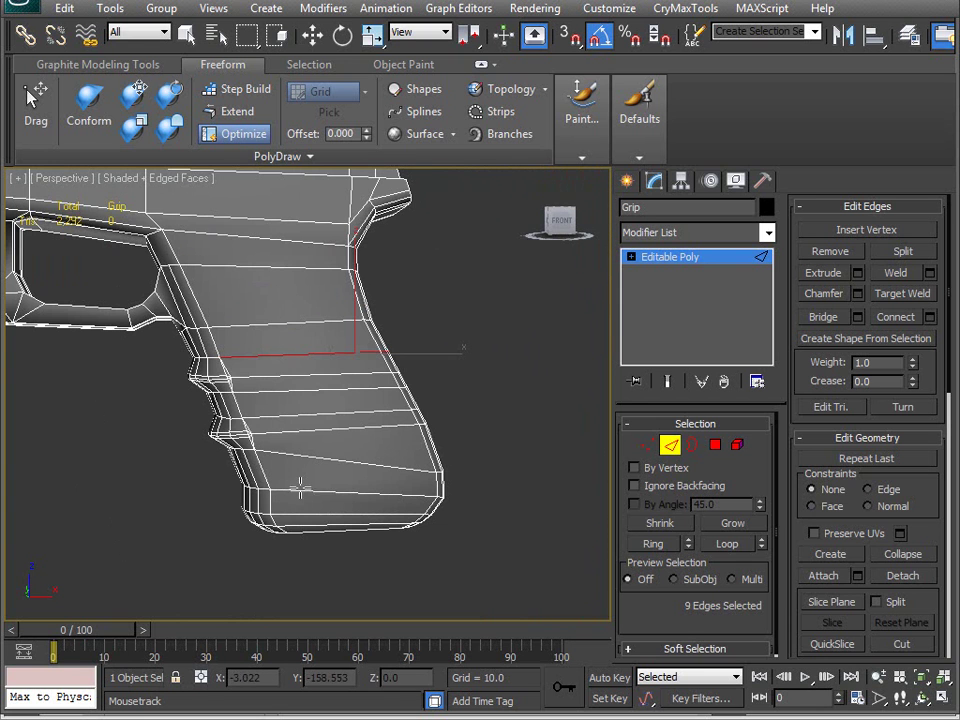
{"action": "key", "text": "w"}
{"action": "left_click", "coordinate": [506, 401]}
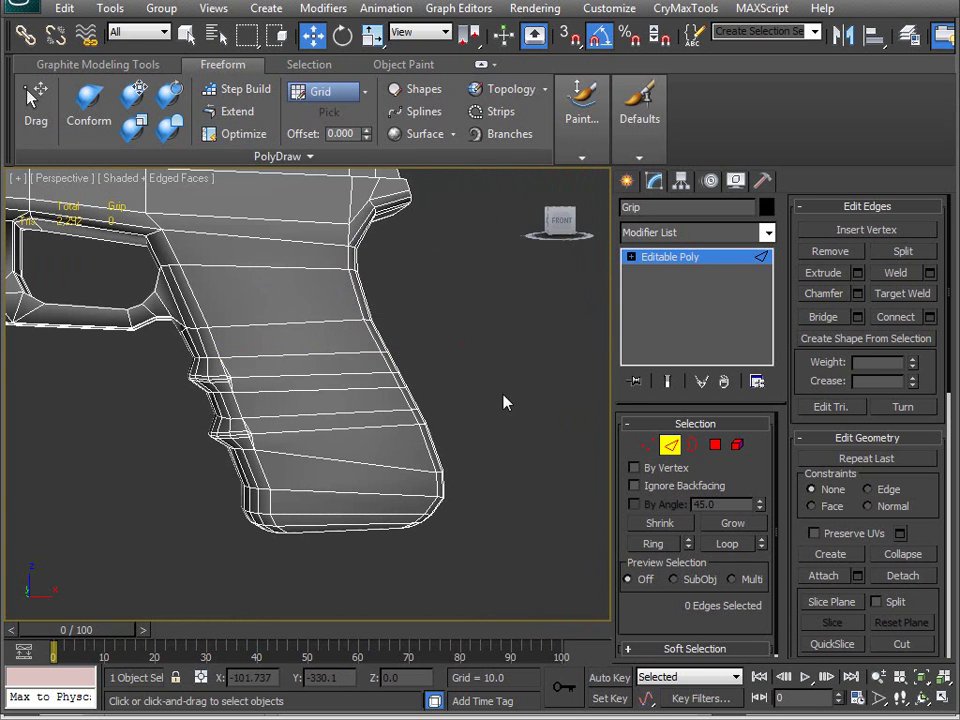
Examine the grip's shading with and without edged faces, and compare its finger grooves with the Gen3.jpg reference in Photoshop
{"action": "key", "text": "F4"}
{"action": "middle_click_drag", "start_coordinate": [334, 412], "coordinate": [401, 465], "text": "alt"}
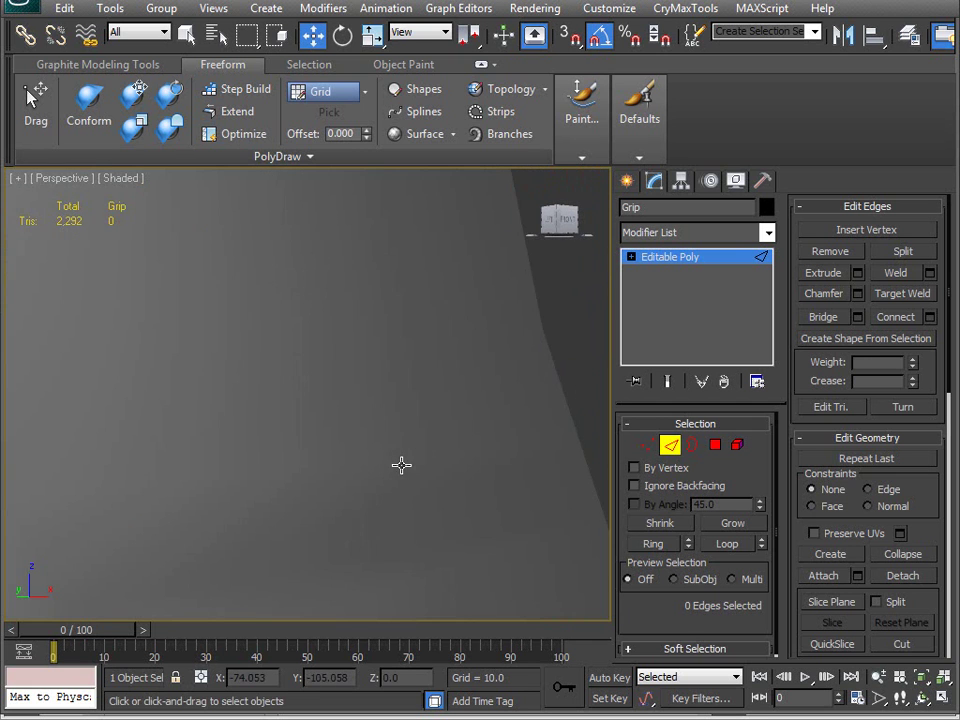
{"action": "scroll", "coordinate": [365, 483], "scroll_direction": "down", "scroll_amount": 3}
{"action": "scroll", "coordinate": [290, 448], "scroll_direction": "up", "scroll_amount": 1}
{"action": "key", "text": "F4"}
{"action": "middle_click_drag", "start_coordinate": [281, 444], "coordinate": [180, 340], "text": "alt"}
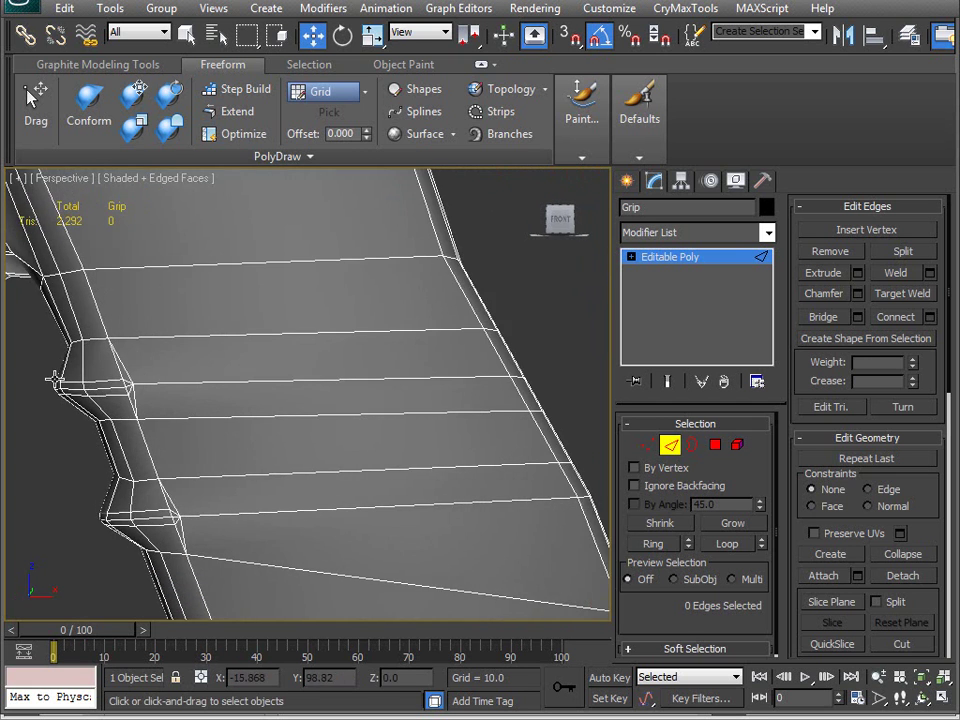
{"action": "middle_click_drag", "start_coordinate": [295, 397], "coordinate": [229, 437], "text": "alt"}
{"action": "scroll", "coordinate": [261, 384], "scroll_direction": "down", "scroll_amount": 5}
{"action": "scroll", "coordinate": [229, 437], "scroll_direction": "up", "scroll_amount": 3}
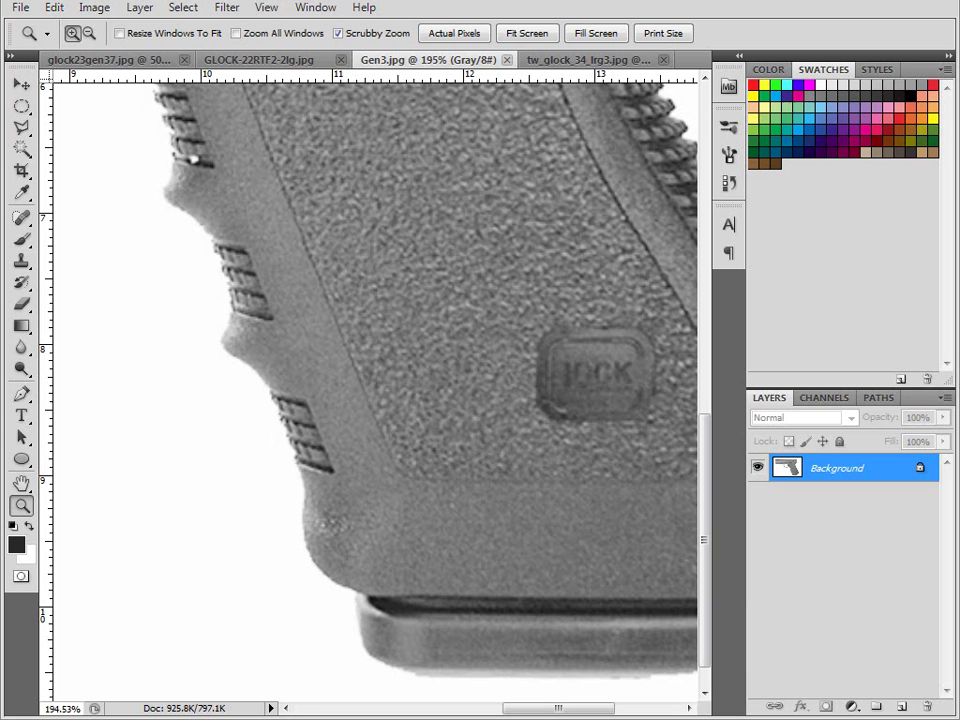
{"action": "left_click", "coordinate": [419, 366], "text": "alt"}
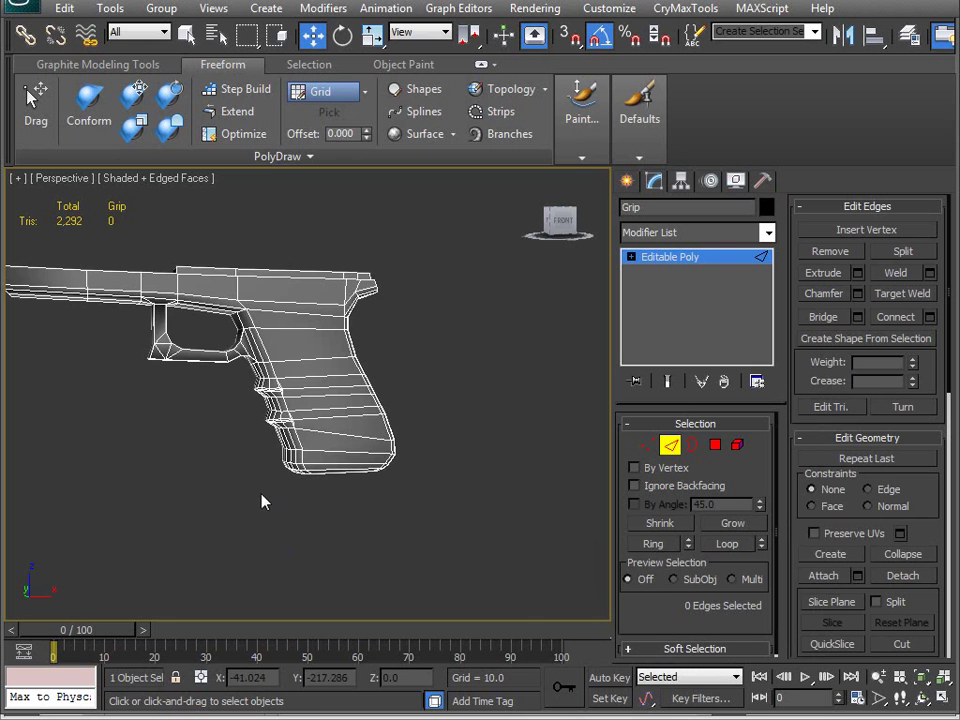
{"action": "middle_click_drag", "start_coordinate": [261, 499], "coordinate": [268, 462], "text": "alt"}
{"action": "scroll", "coordinate": [371, 446], "scroll_direction": "up", "scroll_amount": 6}
{"action": "middle_click_drag", "start_coordinate": [371, 446], "coordinate": [315, 456]}
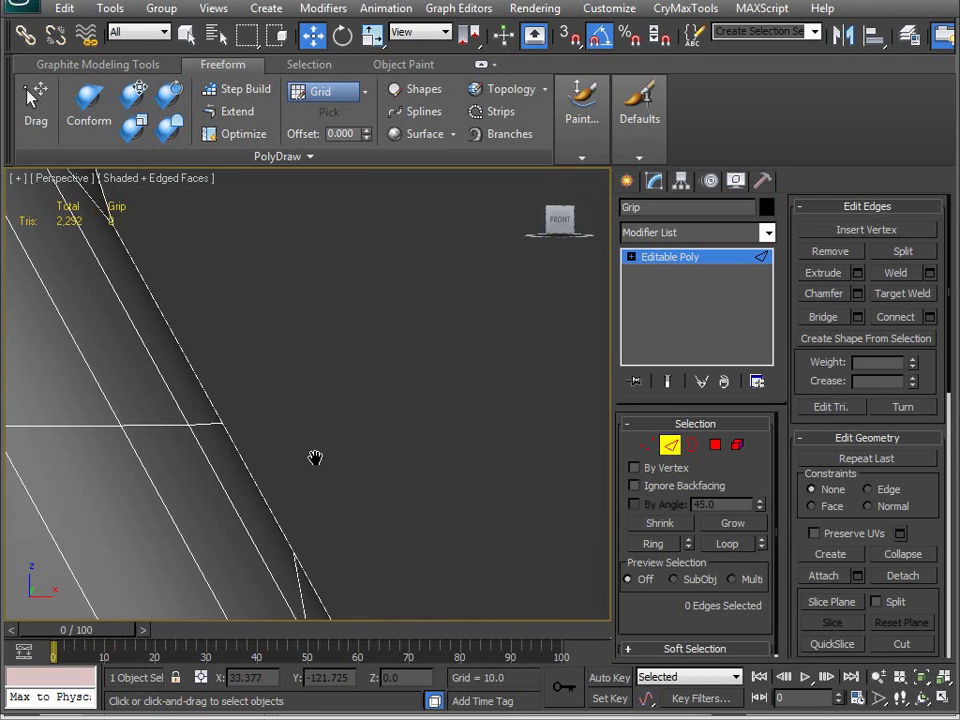
{"action": "scroll", "coordinate": [313, 480], "scroll_direction": "down", "scroll_amount": 2}
{"action": "scroll", "coordinate": [250, 410], "scroll_direction": "down", "scroll_amount": 4}
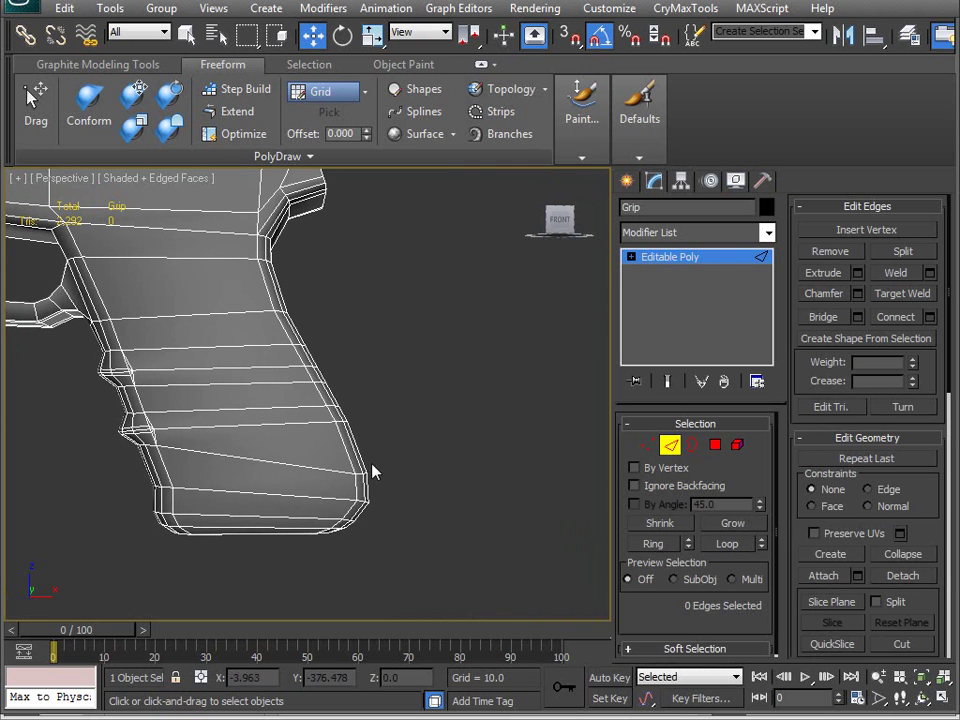
{"action": "key", "text": "1"}
{"action": "middle_click_drag", "start_coordinate": [379, 439], "coordinate": [374, 465]}
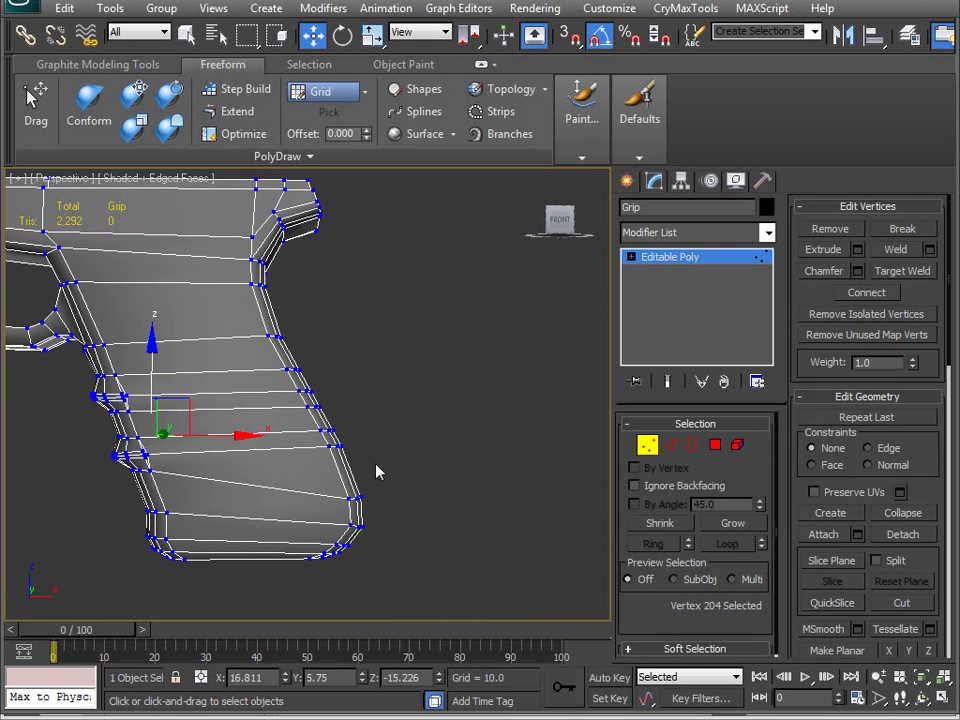
{"action": "key", "text": "2"}
{"action": "left_click_drag", "start_coordinate": [251, 326], "coordinate": [396, 478]}
{"action": "left_click_drag", "start_coordinate": [145, 296], "coordinate": [249, 484], "text": "alt"}
{"action": "middle_click_drag", "start_coordinate": [306, 476], "coordinate": [300, 450], "text": "alt"}
Select the five edges of one crossing row around the grip's lower rear and expand the selection to their rings
{"action": "left_click", "coordinate": [295, 444]}
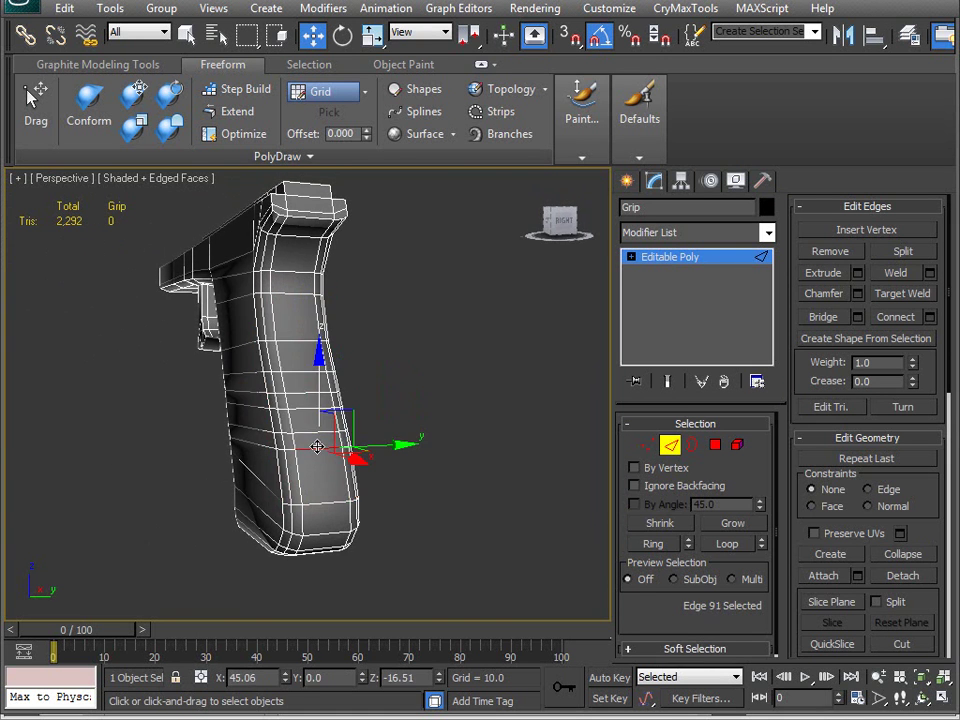
{"action": "left_click", "coordinate": [291, 449], "text": "ctrl"}
{"action": "scroll", "coordinate": [296, 470], "scroll_direction": "up", "scroll_amount": 5}
{"action": "middle_click_drag", "start_coordinate": [272, 506], "coordinate": [234, 429]}
{"action": "key", "text": "z"}
{"action": "left_click", "coordinate": [141, 392], "text": "ctrl"}
{"action": "middle_click_drag", "start_coordinate": [163, 392], "coordinate": [280, 413], "text": "alt"}
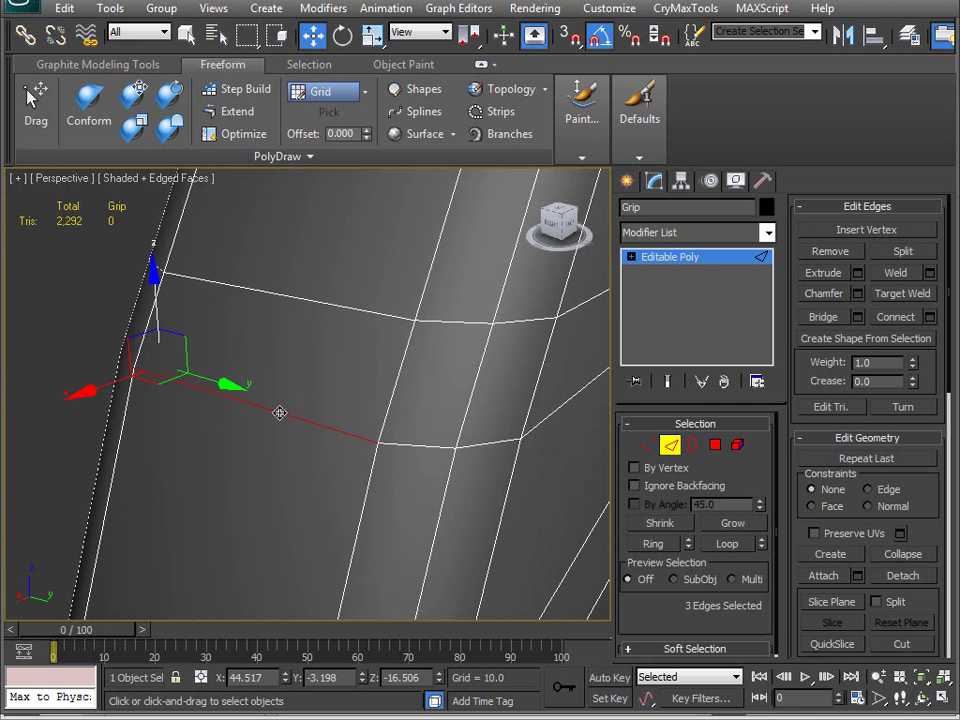
{"action": "left_click", "coordinate": [418, 449], "text": "ctrl"}
{"action": "left_click", "coordinate": [484, 444], "text": "ctrl"}
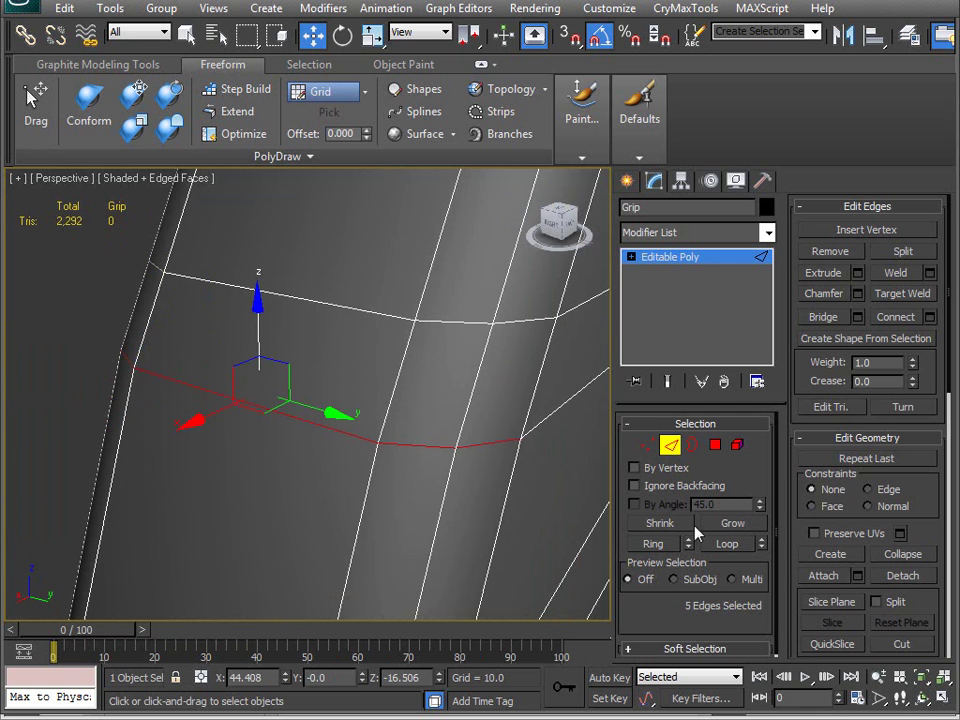
{"action": "left_click", "coordinate": [655, 544]}
Reduce the ring selection to the six crossing rows along the middle of the grip's rear
{"action": "key", "text": "z"}
{"action": "middle_click_drag", "start_coordinate": [326, 456], "coordinate": [300, 434], "text": "alt"}
{"action": "left_click_drag", "start_coordinate": [206, 420], "coordinate": [368, 270], "text": "alt"}
{"action": "middle_click_drag", "start_coordinate": [345, 350], "coordinate": [255, 400], "text": "alt"}
{"action": "left_click_drag", "start_coordinate": [242, 334], "coordinate": [512, 525], "text": "alt"}
{"action": "middle_click_drag", "start_coordinate": [512, 525], "coordinate": [321, 360], "text": "alt"}
{"action": "left_click_drag", "start_coordinate": [499, 279], "coordinate": [165, 541], "text": "alt"}
{"action": "middle_click_drag", "start_coordinate": [166, 541], "coordinate": [440, 362], "text": "alt"}
{"action": "left_click_drag", "start_coordinate": [162, 604], "coordinate": [162, 604], "text": "alt"}
{"action": "middle_click_drag", "start_coordinate": [64, 467], "coordinate": [279, 332], "text": "alt"}
{"action": "middle_click_drag", "start_coordinate": [180, 437], "coordinate": [261, 561], "text": "alt"}
{"action": "left_click_drag", "start_coordinate": [200, 460], "coordinate": [200, 438], "text": "alt"}
{"action": "middle_click_drag", "start_coordinate": [180, 438], "coordinate": [276, 463]}
{"action": "scroll", "coordinate": [276, 463], "scroll_direction": "up", "scroll_amount": 3}
{"action": "middle_click_drag", "start_coordinate": [248, 381], "coordinate": [284, 387]}
Apply Set Flow to the selected crossing rows on the grip's rear
{"action": "left_click", "coordinate": [120, 63]}
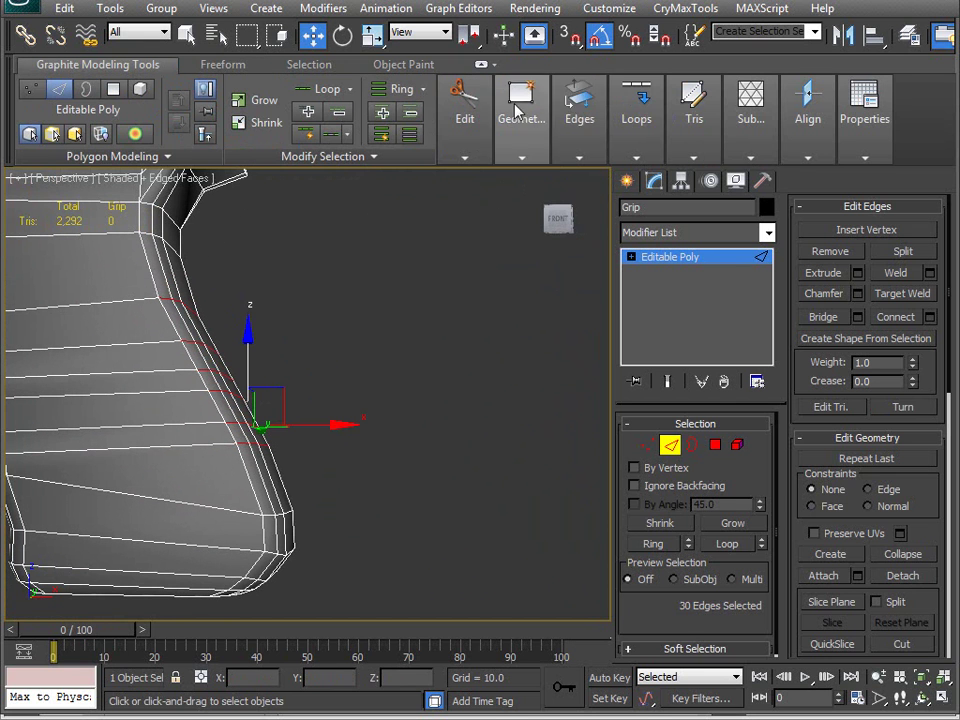
{"action": "mouse_move", "coordinate": [648, 110]}
{"action": "left_click", "coordinate": [774, 227]}
Narrow the selection step by step to a single middle row on the grip's rear, reapplying Set Flow to smooth the curve
{"action": "middle_click_drag", "start_coordinate": [403, 350], "coordinate": [230, 480], "text": "alt"}
{"action": "middle_click_drag", "start_coordinate": [343, 493], "coordinate": [124, 301], "text": "alt"}
{"action": "left_click_drag", "start_coordinate": [124, 285], "coordinate": [317, 390], "text": "alt"}
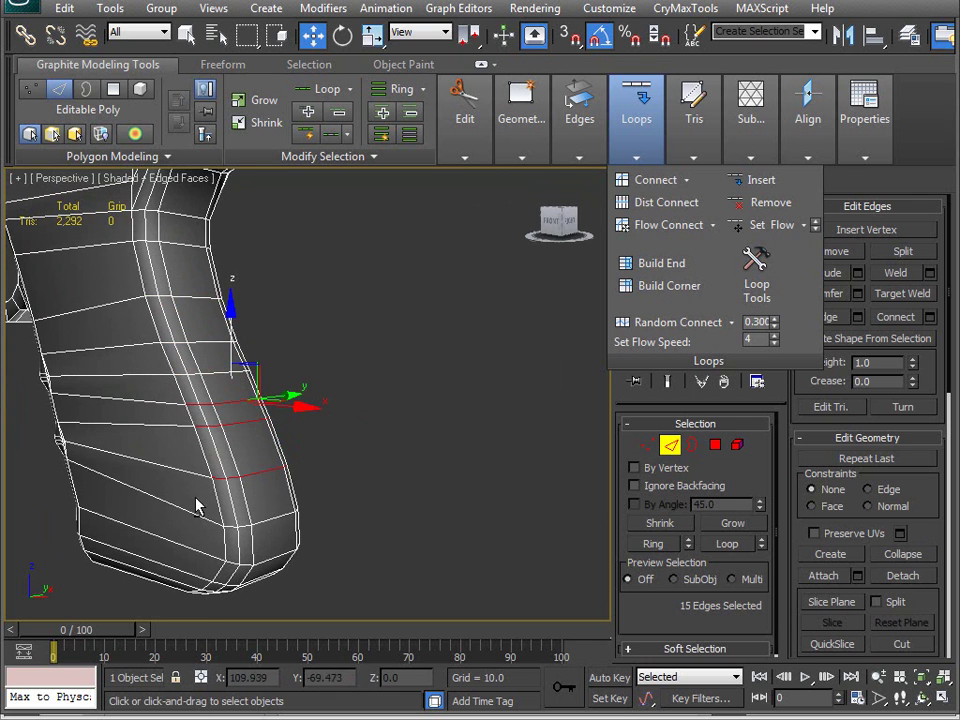
{"action": "left_click_drag", "start_coordinate": [172, 500], "coordinate": [377, 452], "text": "alt"}
{"action": "middle_click_drag", "start_coordinate": [377, 452], "coordinate": [146, 371], "text": "alt"}
{"action": "left_click_drag", "start_coordinate": [132, 370], "coordinate": [336, 422], "text": "alt"}
{"action": "middle_click_drag", "start_coordinate": [336, 422], "coordinate": [50, 430], "text": "alt"}
{"action": "mouse_move", "coordinate": [694, 110]}
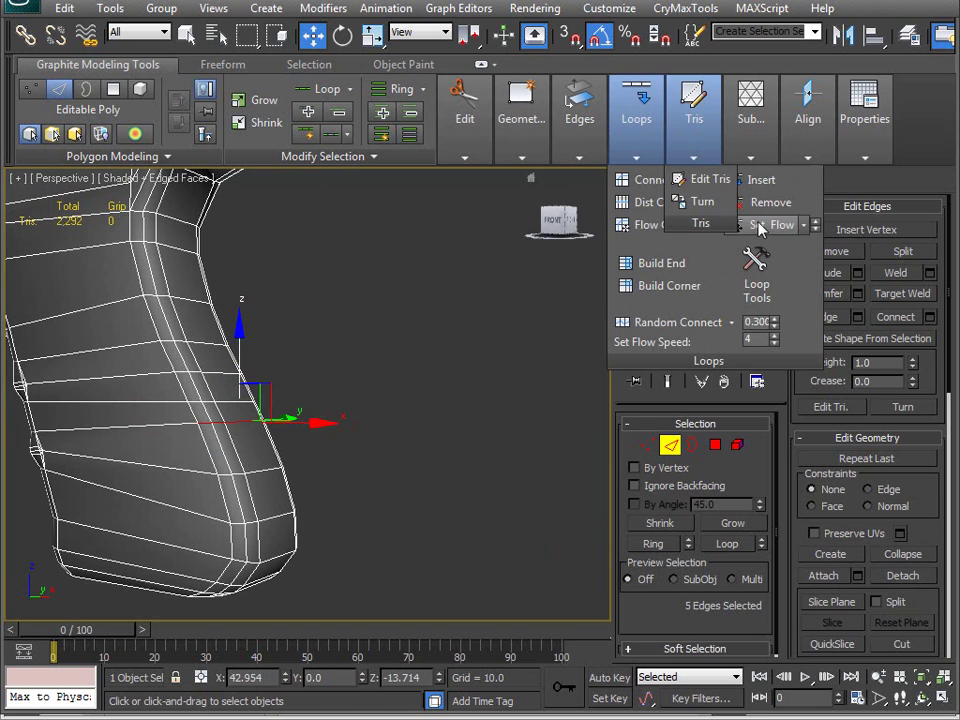
{"action": "mouse_move", "coordinate": [240, 462]}
{"action": "middle_mouse_down", "text": "alt"}
{"action": "mouse_move", "coordinate": [139, 465]}
{"action": "mouse_move", "coordinate": [41, 448]}
{"action": "mouse_move", "coordinate": [291, 461]}
{"action": "mouse_move", "coordinate": [285, 450]}
{"action": "mouse_move", "coordinate": [225, 456]}
{"action": "mouse_move", "coordinate": [238, 472]}
{"action": "mouse_move", "coordinate": [141, 461]}
{"action": "mouse_move", "coordinate": [294, 467]}
{"action": "mouse_move", "coordinate": [350, 414]}
{"action": "mouse_move", "coordinate": [290, 440]}
{"action": "mouse_move", "coordinate": [180, 540]}
{"action": "mouse_move", "coordinate": [327, 507]}
{"action": "mouse_move", "coordinate": [236, 482]}
{"action": "mouse_move", "coordinate": [209, 541]}
{"action": "mouse_move", "coordinate": [133, 529]}
{"action": "mouse_move", "coordinate": [221, 459]}
{"action": "mouse_move", "coordinate": [232, 430]}
{"action": "mouse_move", "coordinate": [212, 480]}
{"action": "mouse_move", "coordinate": [238, 506]}
{"action": "mouse_move", "coordinate": [238, 456]}
{"action": "mouse_move", "coordinate": [216, 456]}
{"action": "mouse_move", "coordinate": [236, 463]}
{"action": "middle_mouse_up", "text": "alt"}
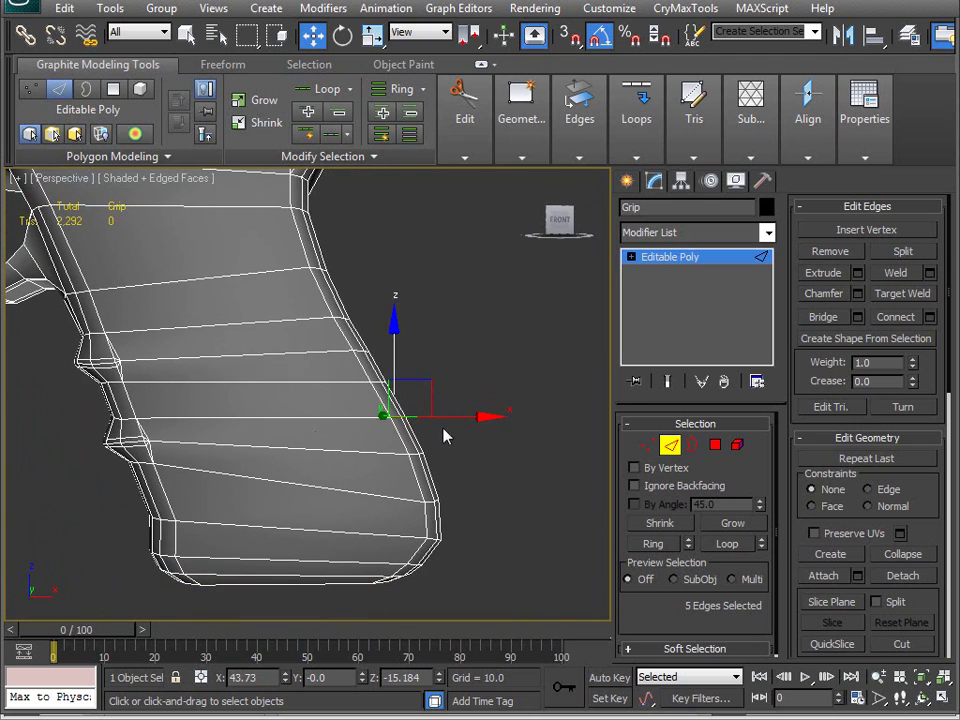
Switch to polygon selection, and examine the grip and slide details in the Gen3.jpg and GLOCK-22RTF2-2lg.jpg references in Photoshop
{"action": "left_click", "coordinate": [714, 445]}
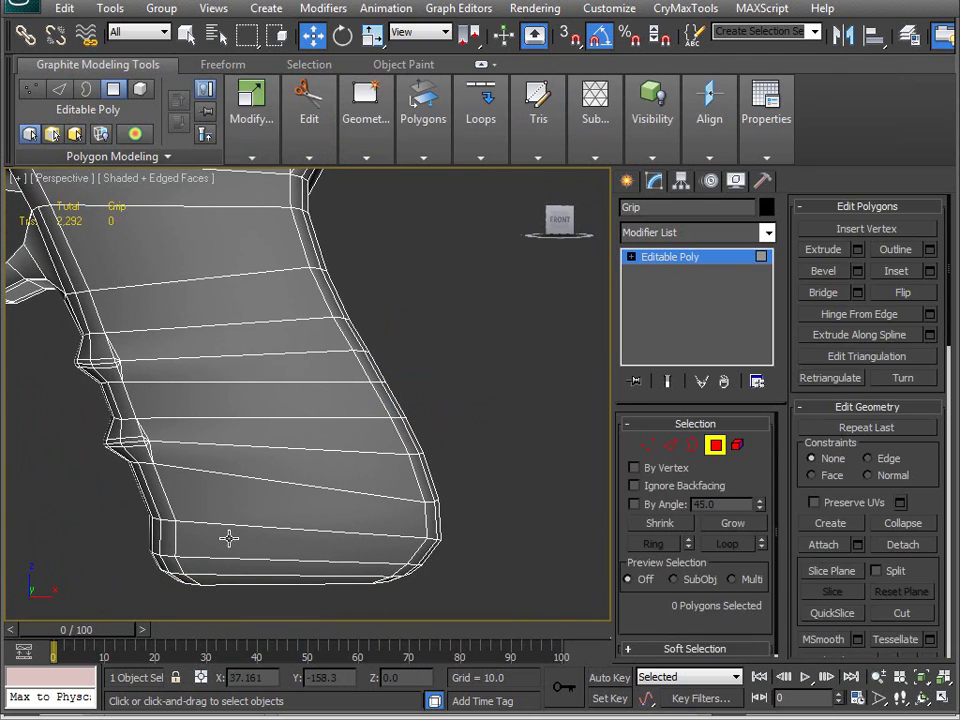
{"action": "key", "text": "alt+Tab"}
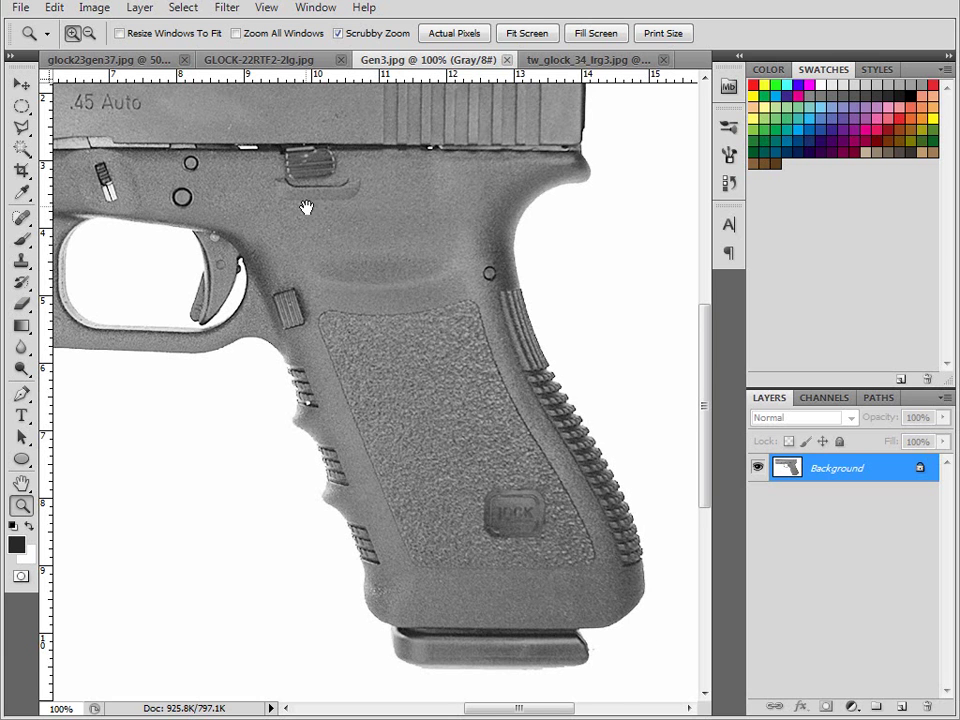
{"action": "left_click_drag", "start_coordinate": [306, 207], "coordinate": [390, 354]}
{"action": "left_click_drag", "start_coordinate": [332, 388], "coordinate": [323, 272]}
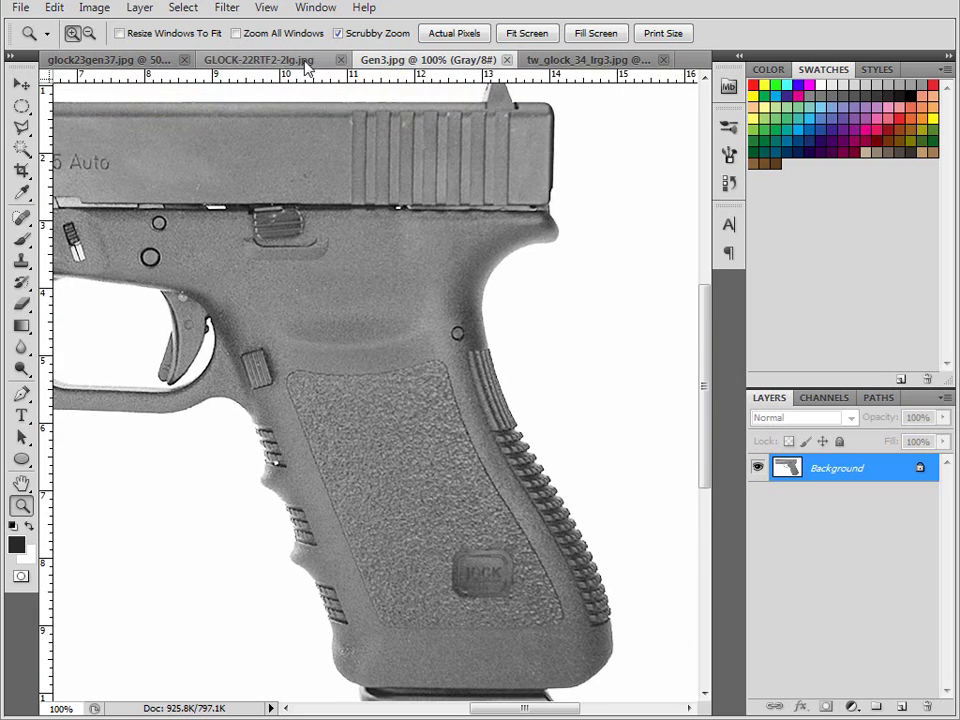
{"action": "left_click", "coordinate": [238, 60]}
{"action": "left_click_drag", "start_coordinate": [318, 540], "coordinate": [493, 253]}
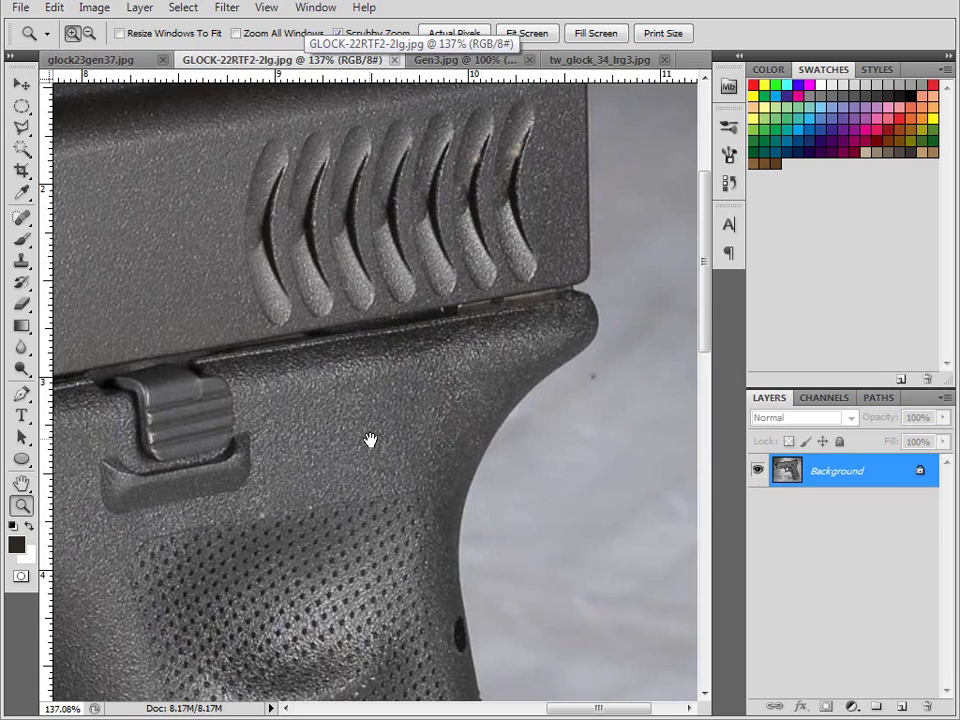
{"action": "left_click_drag", "start_coordinate": [234, 252], "coordinate": [472, 384]}
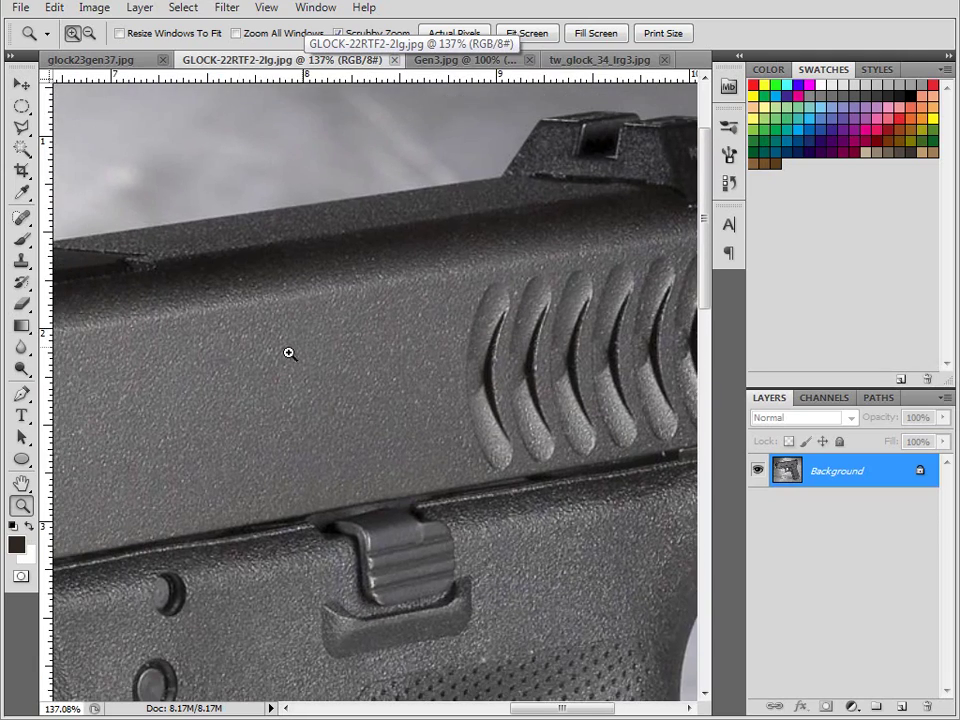
{"action": "left_click_drag", "start_coordinate": [340, 309], "coordinate": [252, 402]}
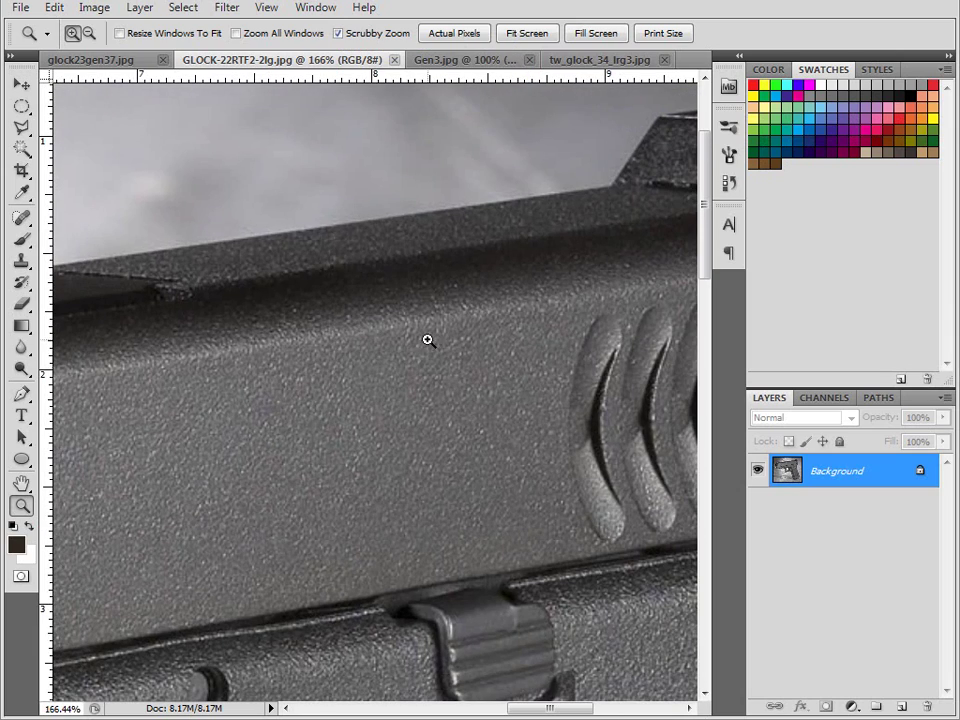
Examine the slide serrations, textured grip side, finger ridges and magazine base in the GLOCK-22RTF2-2lg.jpg reference
{"action": "left_click_drag", "start_coordinate": [598, 527], "coordinate": [377, 479]}
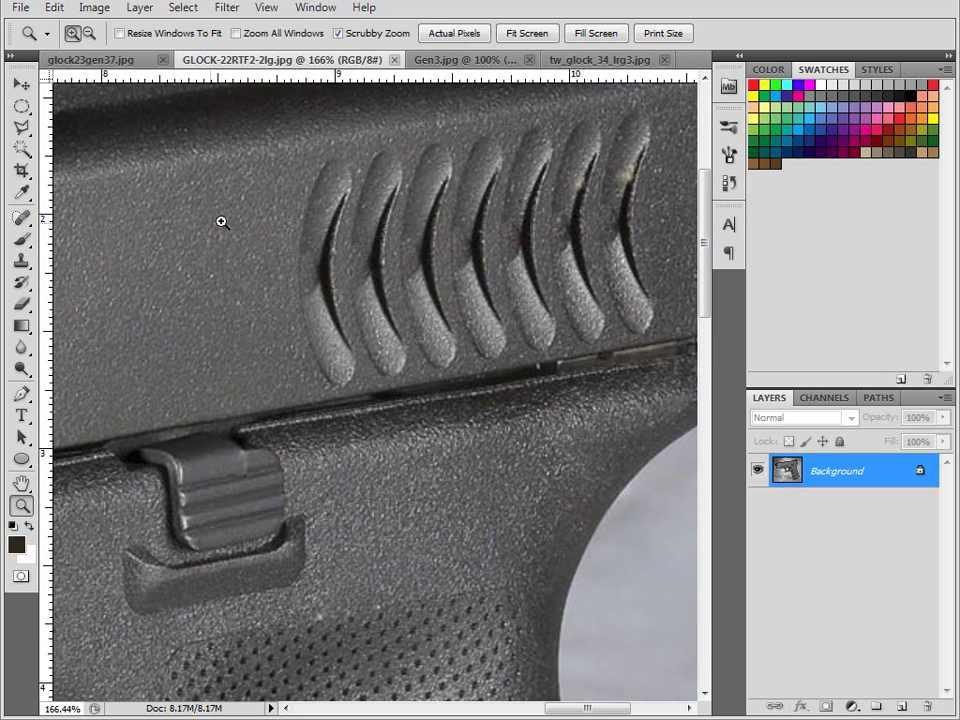
{"action": "left_click_drag", "start_coordinate": [471, 518], "coordinate": [386, 381]}
{"action": "left_click_drag", "start_coordinate": [407, 585], "coordinate": [338, 306]}
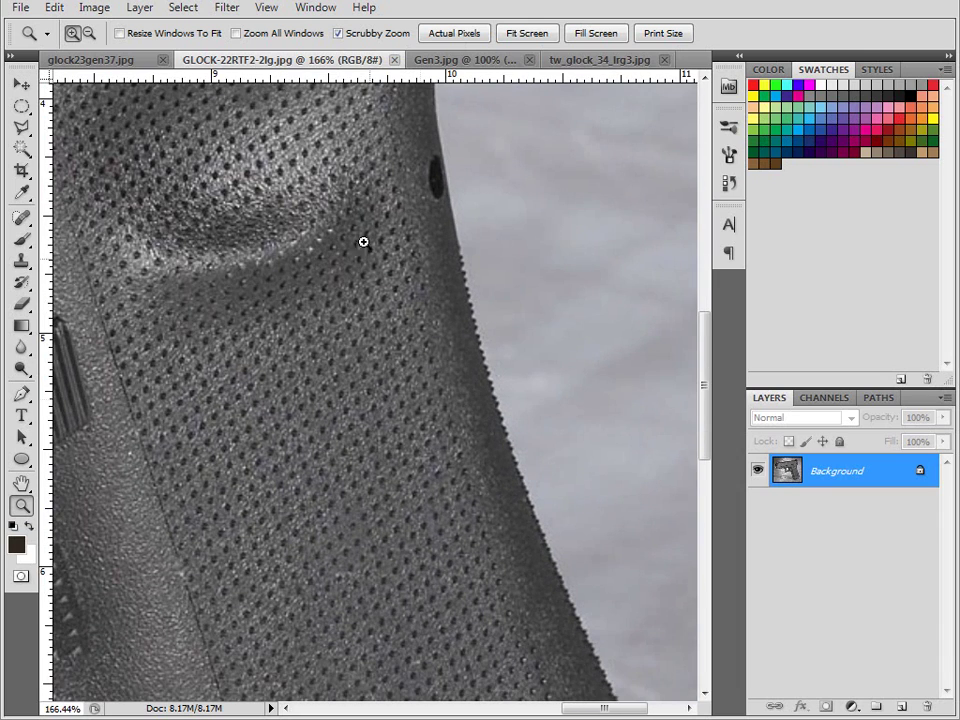
{"action": "left_click_drag", "start_coordinate": [234, 508], "coordinate": [493, 381]}
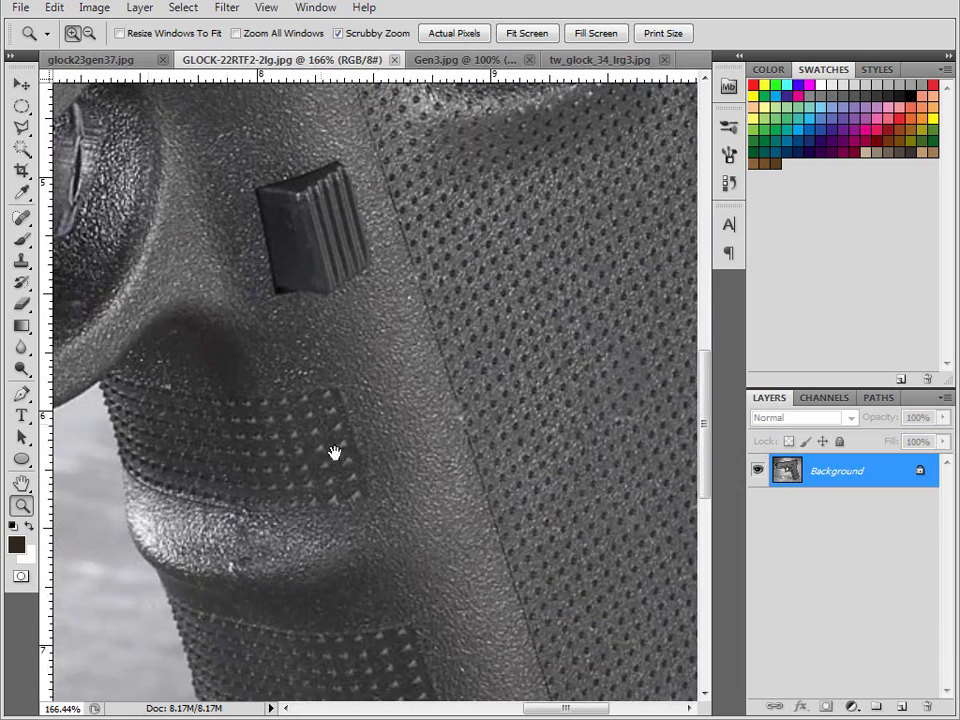
{"action": "left_click_drag", "start_coordinate": [302, 688], "coordinate": [289, 435]}
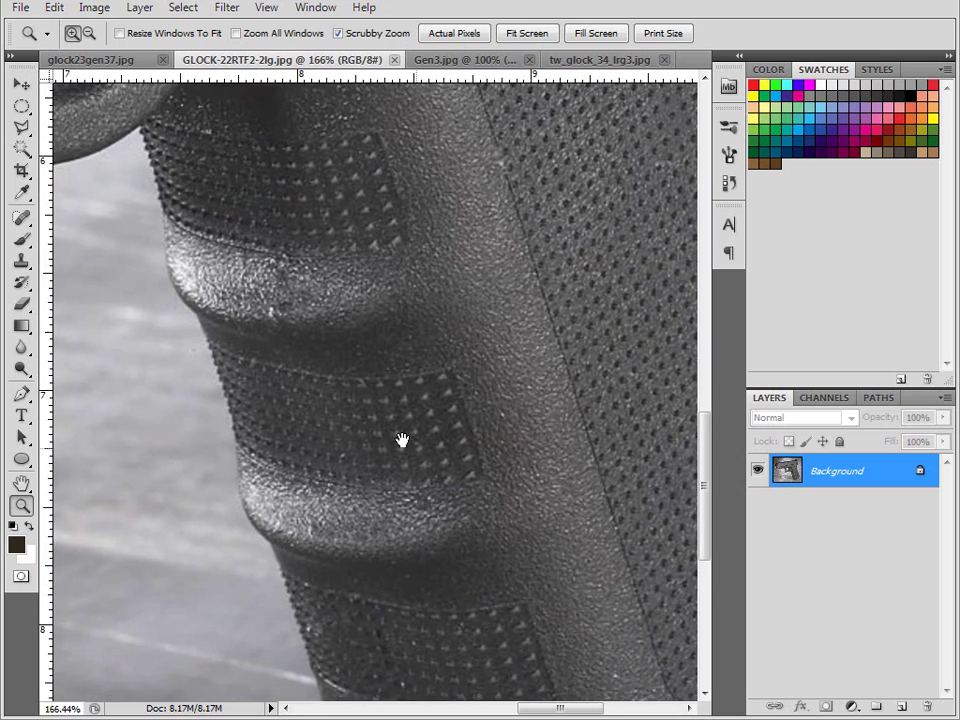
{"action": "left_click_drag", "start_coordinate": [429, 579], "coordinate": [351, 447]}
{"action": "left_click_drag", "start_coordinate": [454, 346], "coordinate": [182, 255]}
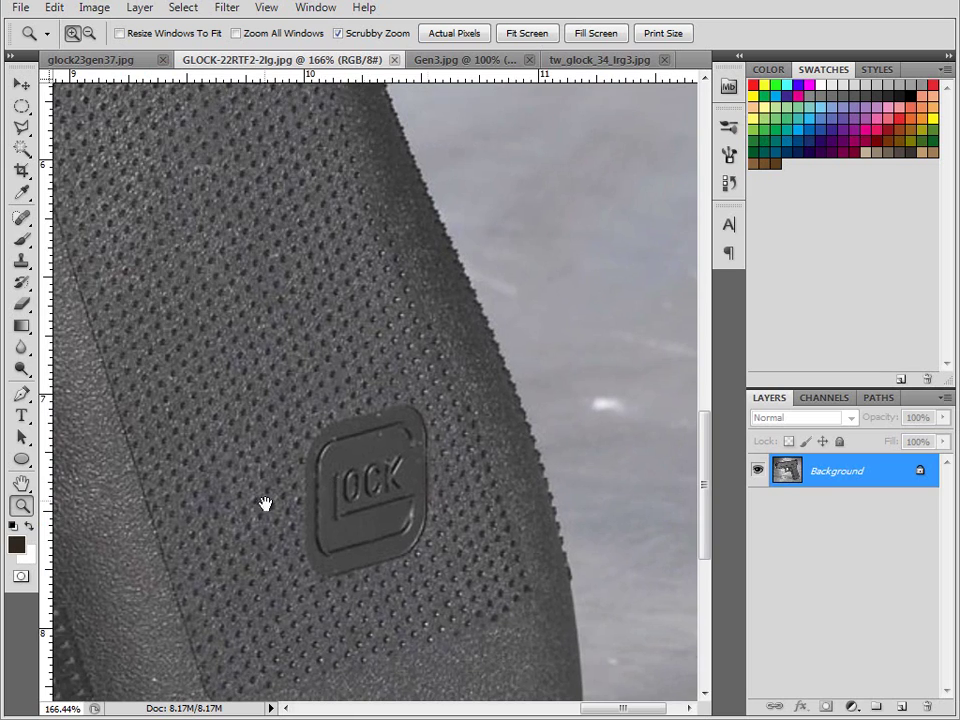
{"action": "left_click_drag", "start_coordinate": [224, 288], "coordinate": [242, 462]}
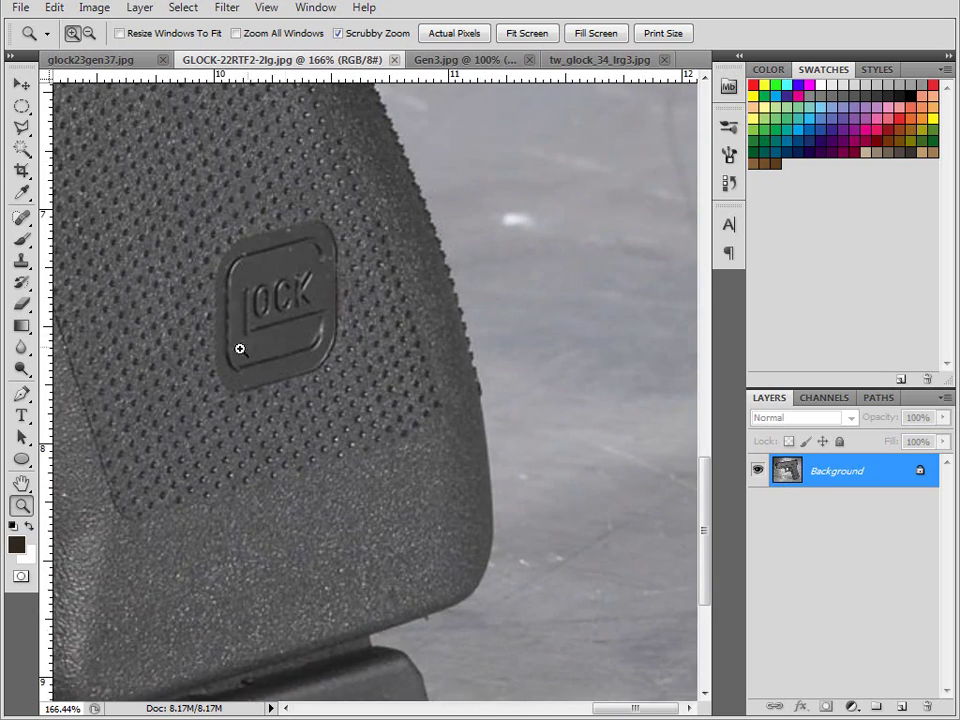
{"action": "left_click_drag", "start_coordinate": [284, 451], "coordinate": [409, 259]}
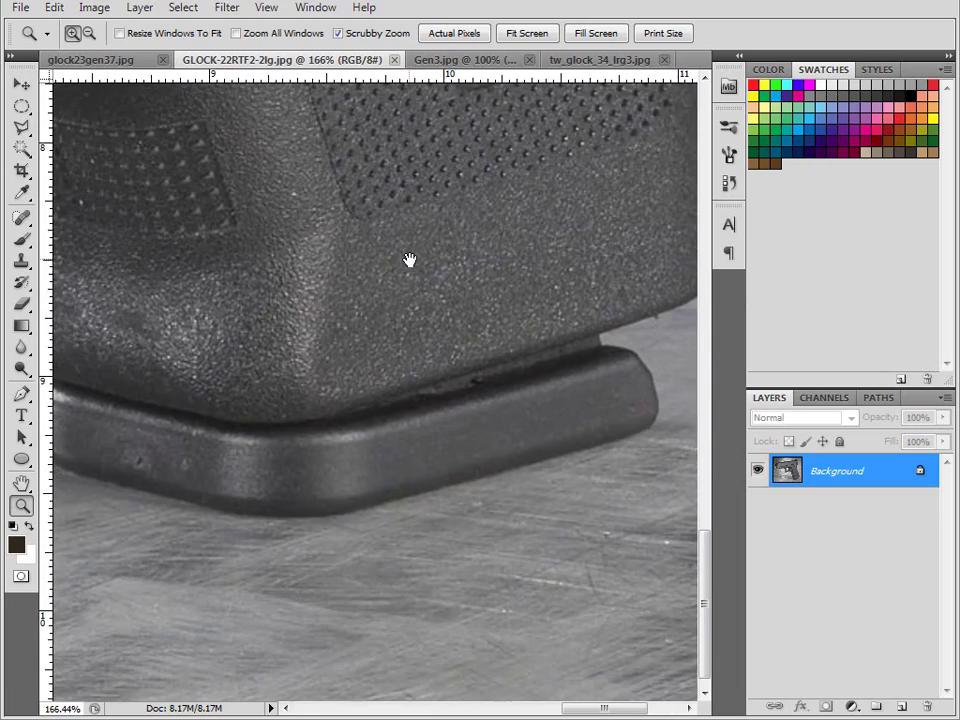
Examine the rear sight, slide serrations and a close-up of the slide stop lever in the reference photo
{"action": "left_click_drag", "start_coordinate": [250, 215], "coordinate": [381, 504]}
{"action": "left_click_drag", "start_coordinate": [245, 190], "coordinate": [392, 455]}
{"action": "left_click_drag", "start_coordinate": [407, 360], "coordinate": [630, 311]}
{"action": "left_click_drag", "start_coordinate": [226, 277], "coordinate": [598, 568]}
{"action": "left_click_drag", "start_coordinate": [385, 530], "coordinate": [563, 525]}
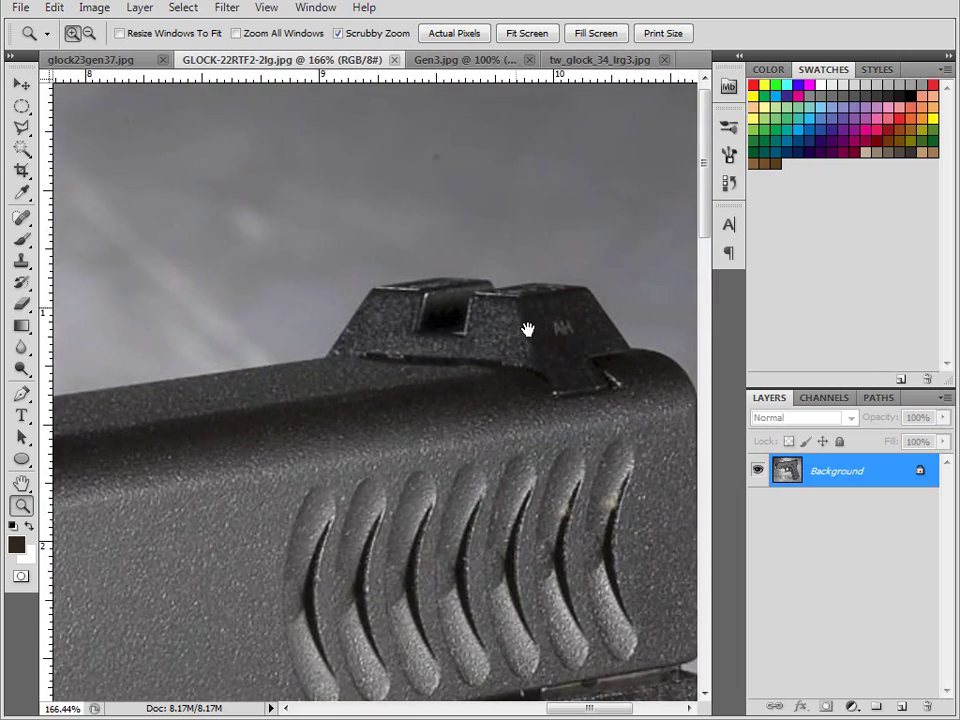
{"action": "left_click_drag", "start_coordinate": [434, 434], "coordinate": [254, 316]}
{"action": "left_click_drag", "start_coordinate": [238, 273], "coordinate": [356, 258]}
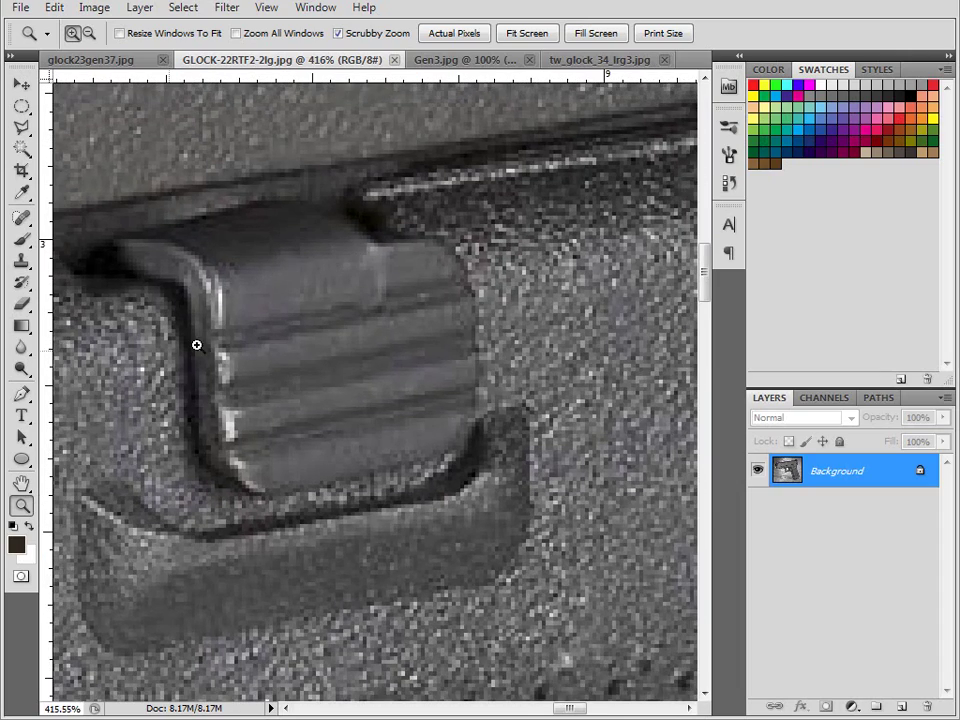
{"action": "left_click_drag", "start_coordinate": [354, 461], "coordinate": [450, 401]}
{"action": "left_click_drag", "start_coordinate": [435, 272], "coordinate": [354, 296]}
{"action": "left_click_drag", "start_coordinate": [394, 527], "coordinate": [354, 292]}
{"action": "left_click_drag", "start_coordinate": [421, 536], "coordinate": [301, 705]}
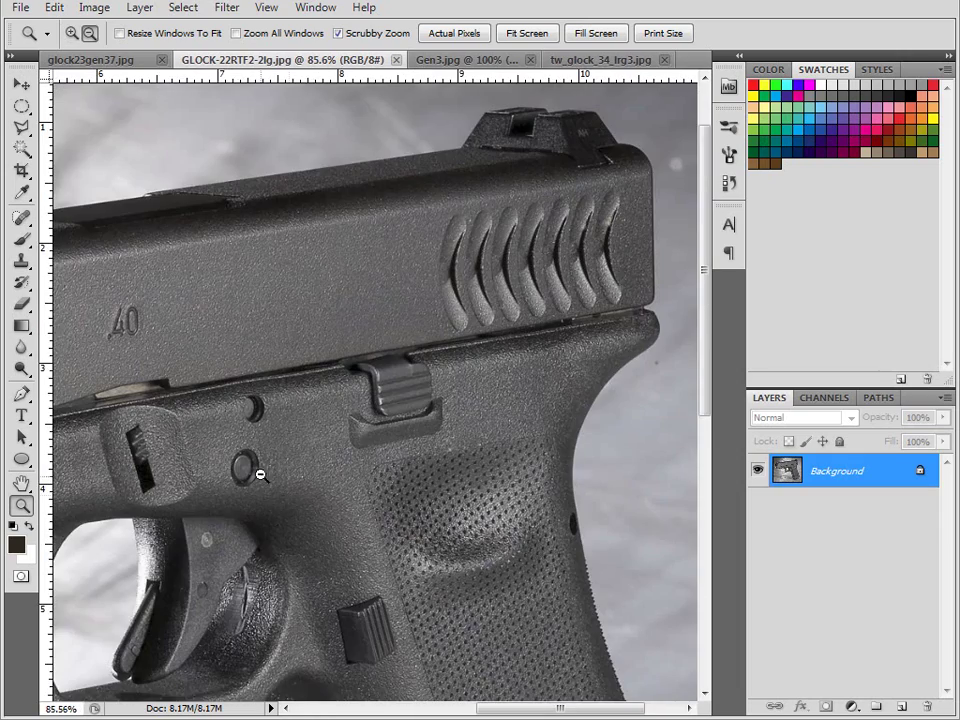
Examine the trigger guard area and the grip's lower edge above the magazine base, and return to 3ds Max
{"action": "left_click_drag", "start_coordinate": [311, 540], "coordinate": [304, 369]}
{"action": "left_click_drag", "start_coordinate": [257, 494], "coordinate": [317, 446]}
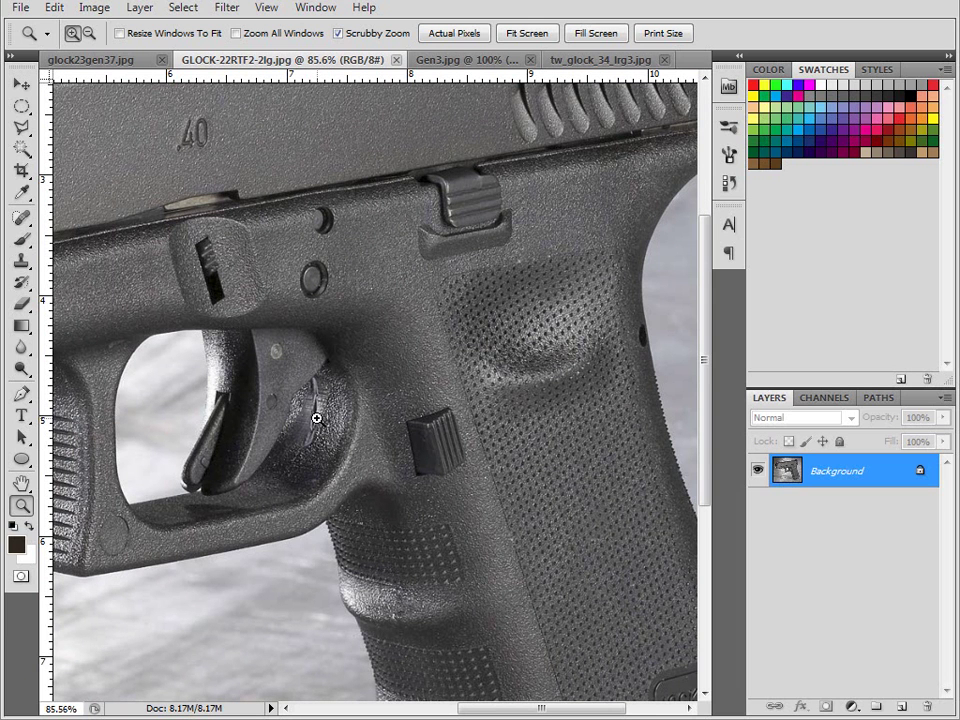
{"action": "left_click_drag", "start_coordinate": [252, 457], "coordinate": [373, 413]}
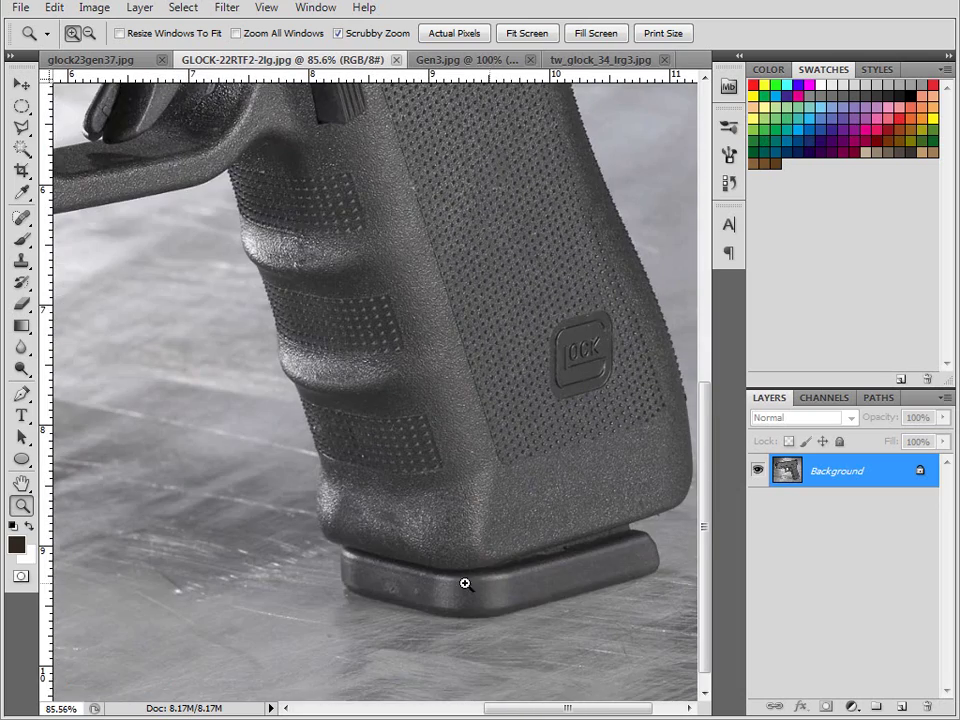
{"action": "left_click_drag", "start_coordinate": [514, 584], "coordinate": [606, 476]}
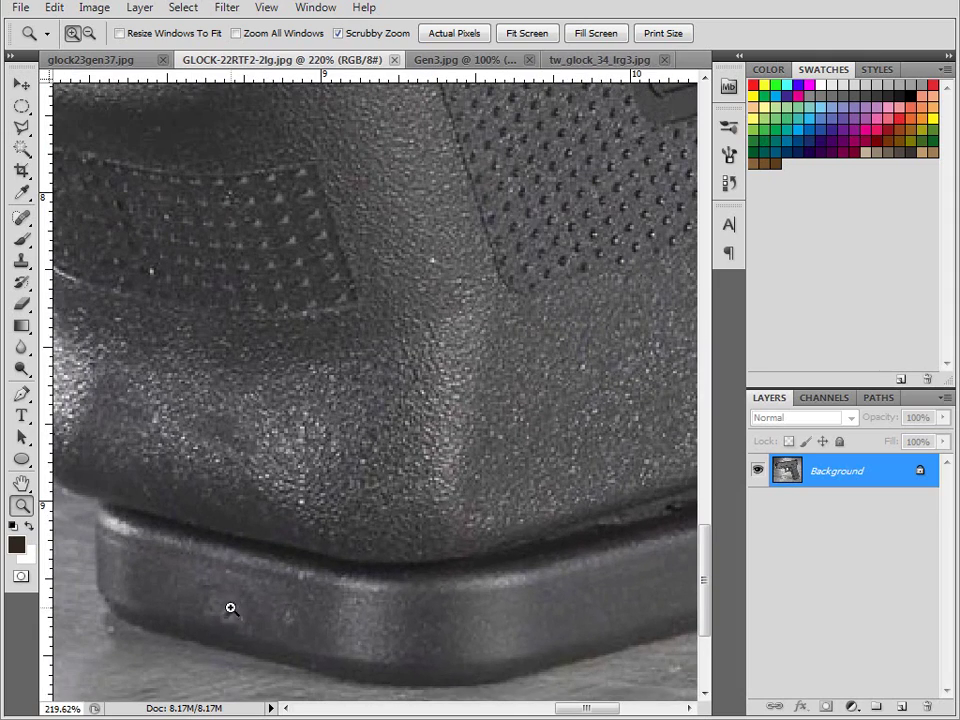
{"action": "left_click_drag", "start_coordinate": [328, 599], "coordinate": [306, 463]}
{"action": "left_click_drag", "start_coordinate": [396, 396], "coordinate": [302, 608]}
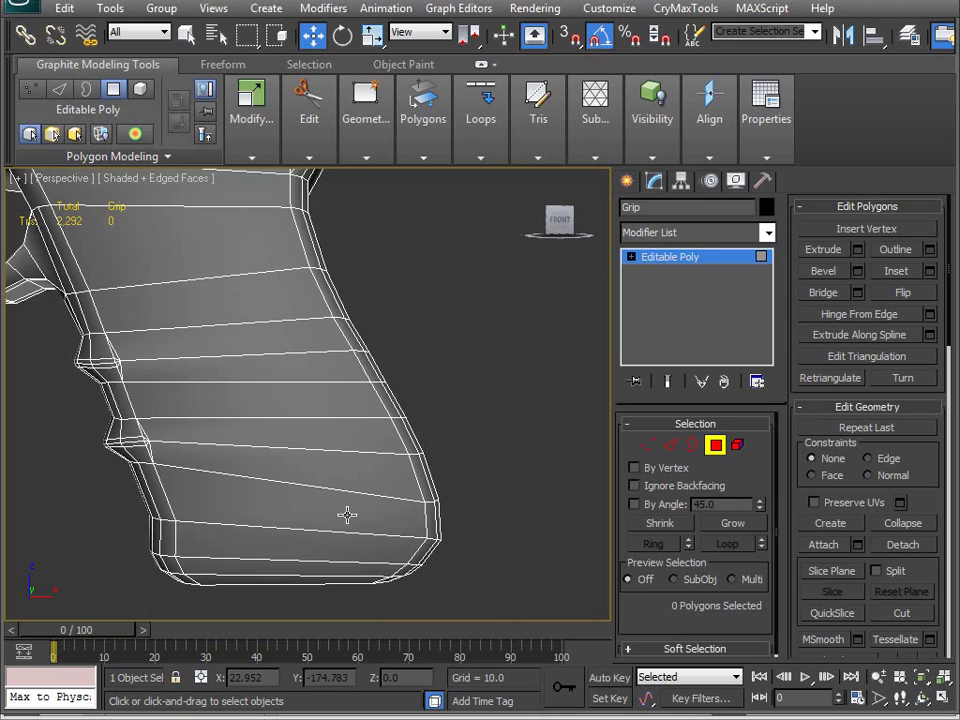
Select the eight large side polygons on the front-facing side of the grip, from the upper panel down to the lower edge
{"action": "middle_click_drag", "start_coordinate": [300, 499], "coordinate": [221, 414], "text": "alt"}
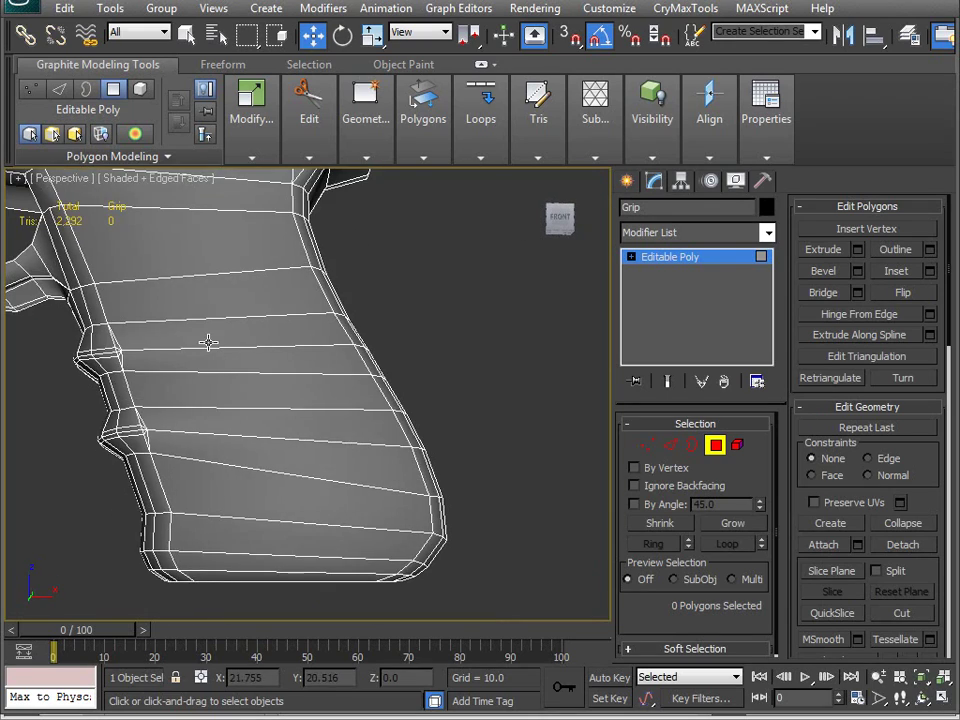
{"action": "left_click", "coordinate": [199, 256]}
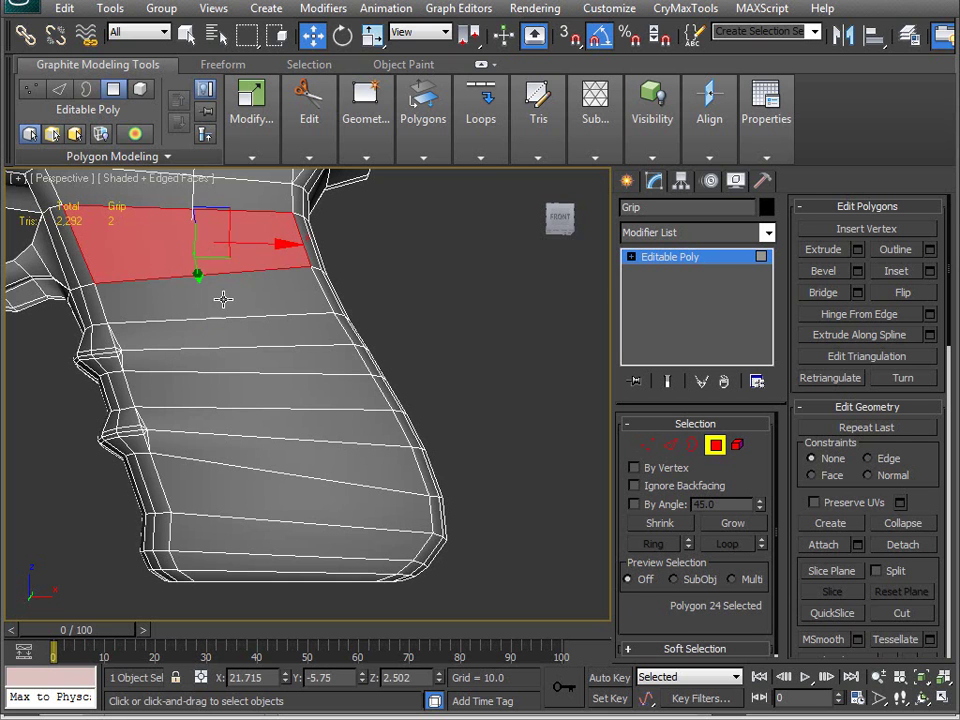
{"action": "left_click", "coordinate": [223, 298], "text": "ctrl"}
{"action": "left_click", "coordinate": [244, 334], "text": "ctrl"}
{"action": "left_click", "coordinate": [251, 389], "text": "ctrl"}
{"action": "left_click", "coordinate": [255, 358], "text": "ctrl"}
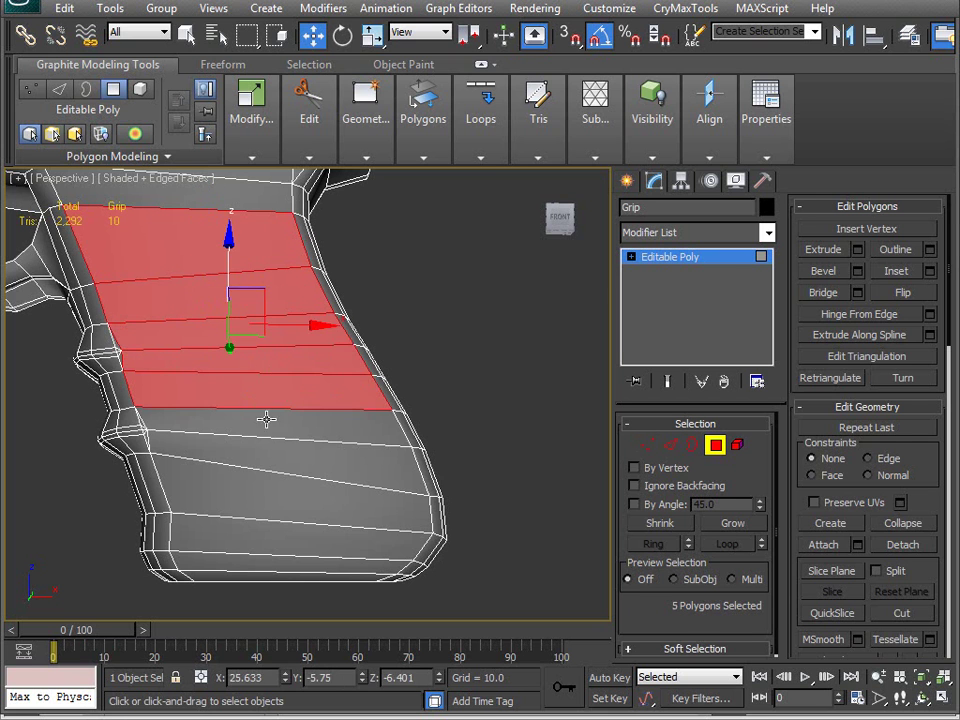
{"action": "left_click", "coordinate": [268, 425], "text": "ctrl"}
{"action": "left_click", "coordinate": [273, 468], "text": "ctrl"}
{"action": "left_click", "coordinate": [249, 493], "text": "ctrl"}
Add the eight matching large polygons on the grip's opposite side to the selection
{"action": "middle_click_drag", "start_coordinate": [247, 491], "coordinate": [225, 506], "text": "alt"}
{"action": "left_click", "coordinate": [290, 550], "text": "ctrl"}
{"action": "left_click", "coordinate": [332, 493], "text": "ctrl"}
{"action": "left_click", "coordinate": [343, 435], "text": "ctrl"}
{"action": "left_click", "coordinate": [369, 375], "text": "ctrl"}
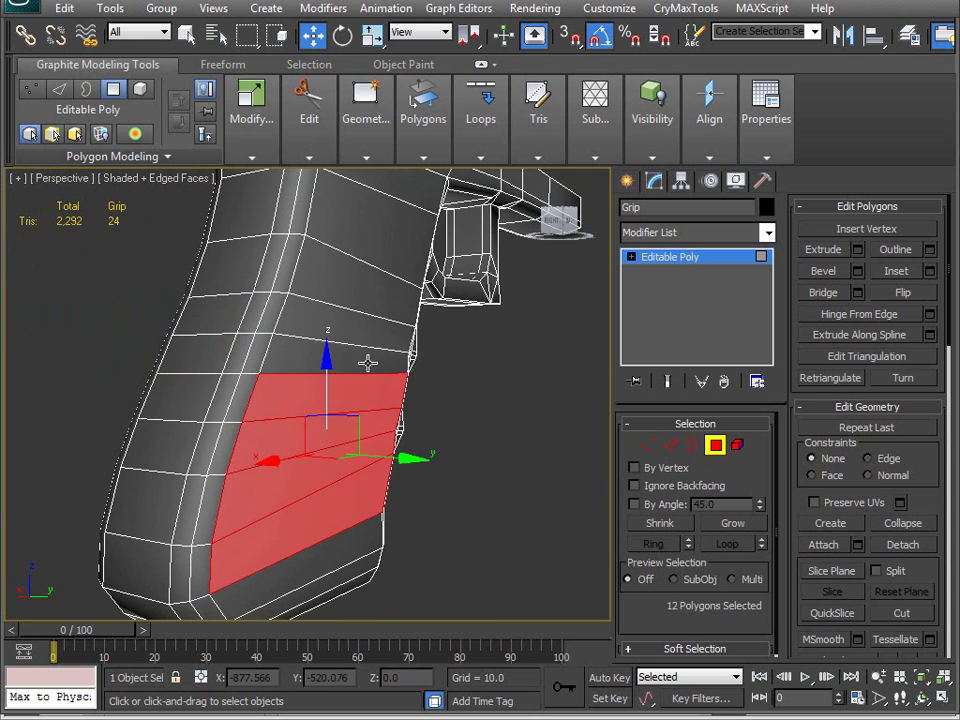
{"action": "left_click", "coordinate": [368, 352], "text": "ctrl"}
{"action": "left_click", "coordinate": [366, 332], "text": "ctrl"}
{"action": "left_click", "coordinate": [358, 264], "text": "ctrl"}
{"action": "left_click", "coordinate": [348, 212], "text": "ctrl"}
Inset the selected side polygons on both sides of the grip as a group by 1.515
{"action": "middle_click_drag", "start_coordinate": [348, 212], "coordinate": [410, 356], "text": "alt"}
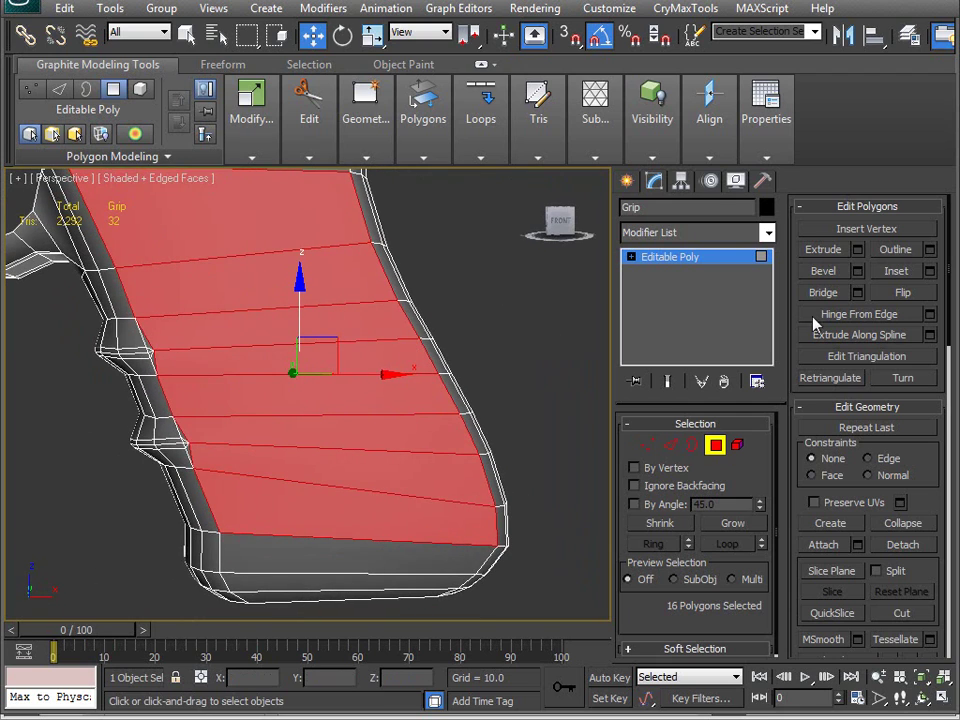
{"action": "left_click", "coordinate": [929, 271]}
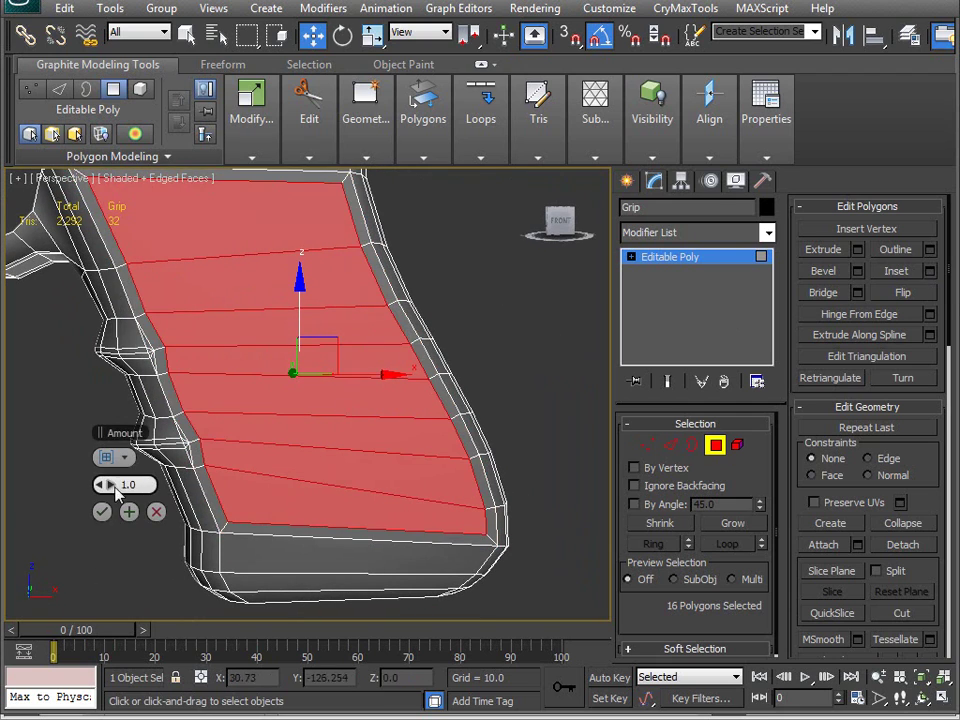
{"action": "left_click_drag", "start_coordinate": [112, 486], "coordinate": [106, 484]}
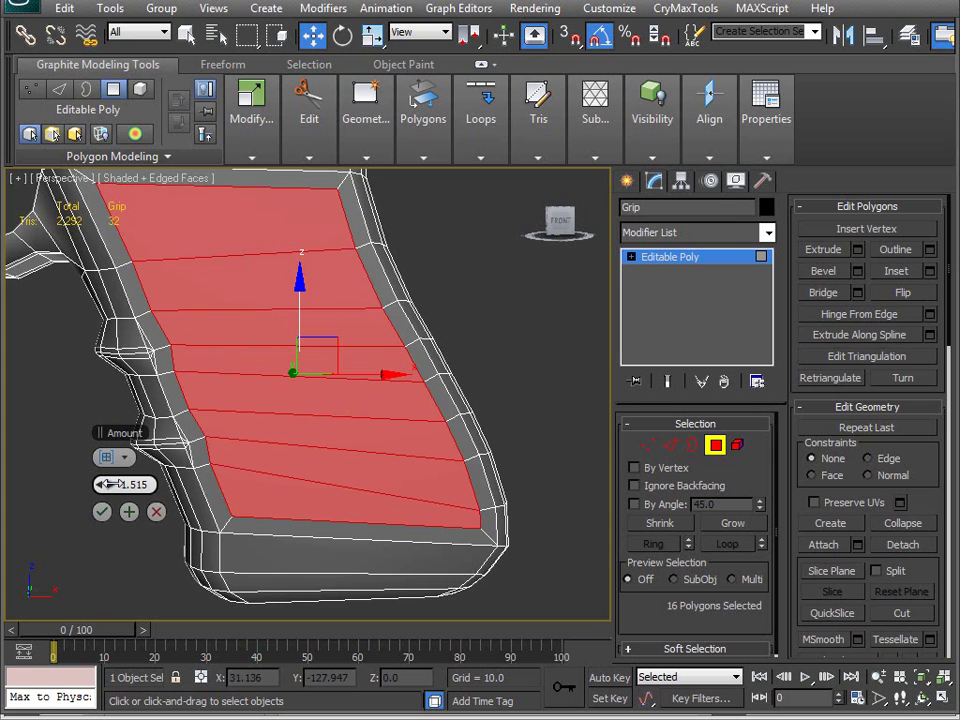
{"action": "left_click", "coordinate": [102, 511]}
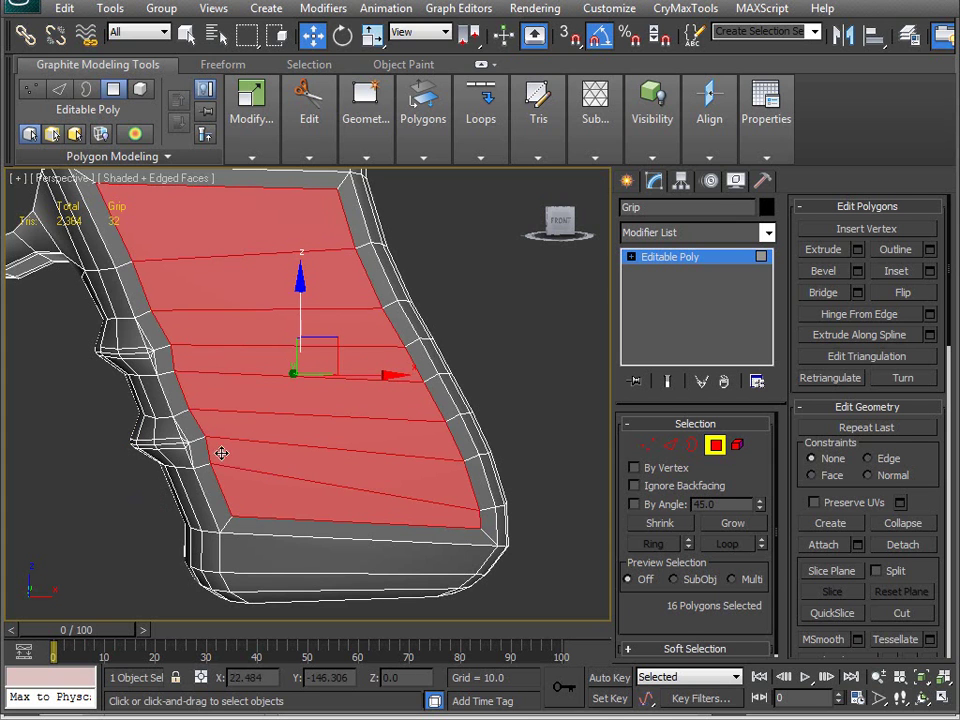
Scale the inset side panels down slightly to widen the border around them
{"action": "key", "text": "r"}
{"action": "left_click", "coordinate": [420, 112]}
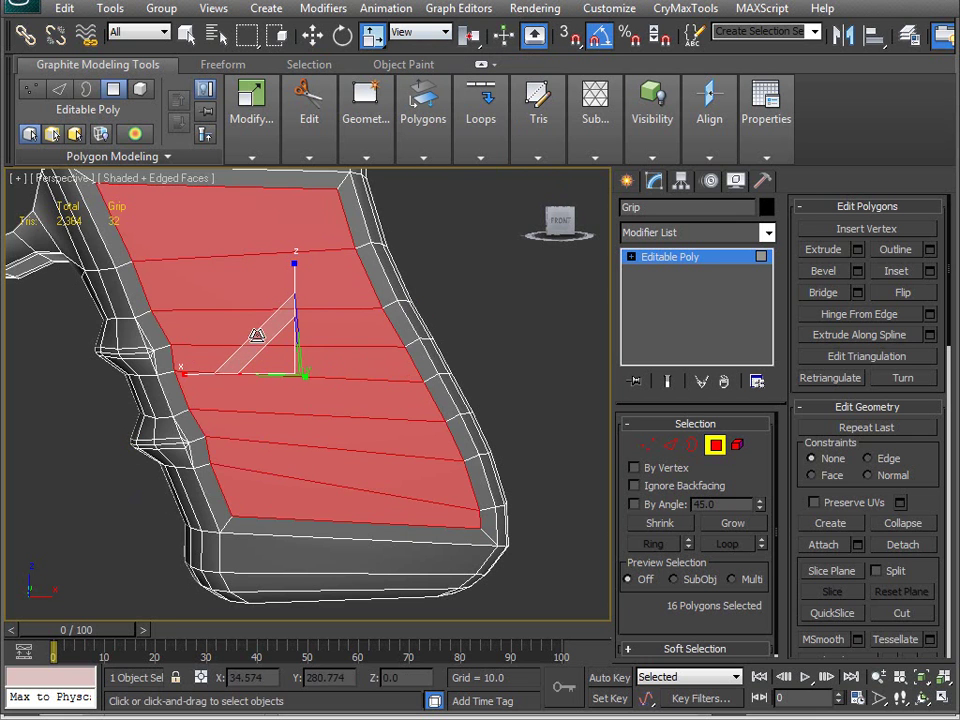
{"action": "mouse_move", "coordinate": [268, 341]}
{"action": "left_mouse_down"}
{"action": "mouse_move", "coordinate": [266, 358]}
{"action": "mouse_move", "coordinate": [256, 341]}
{"action": "left_mouse_up"}
{"action": "middle_click_drag", "start_coordinate": [252, 343], "coordinate": [141, 390], "text": "alt"}
Compare the inset side panels with the grip in the GLOCK-22RTF2-2lg.jpg and Gen3.jpg references in Photoshop
{"action": "key", "text": "alt+Tab"}
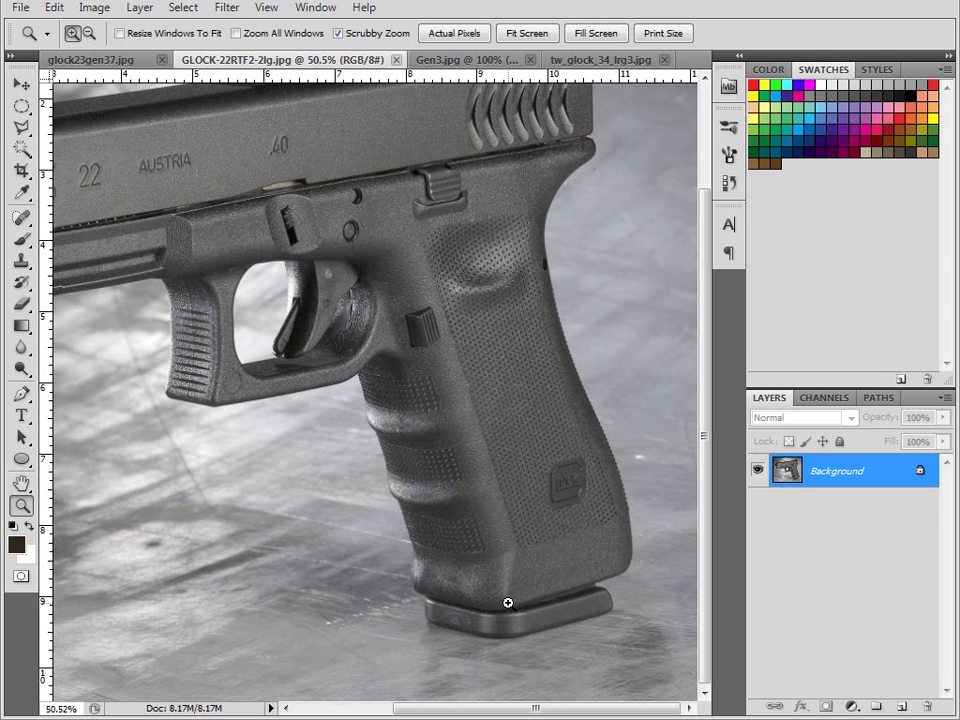
{"action": "key", "text": "alt+Tab"}
{"action": "middle_click_drag", "start_coordinate": [188, 532], "coordinate": [148, 540], "text": "alt"}
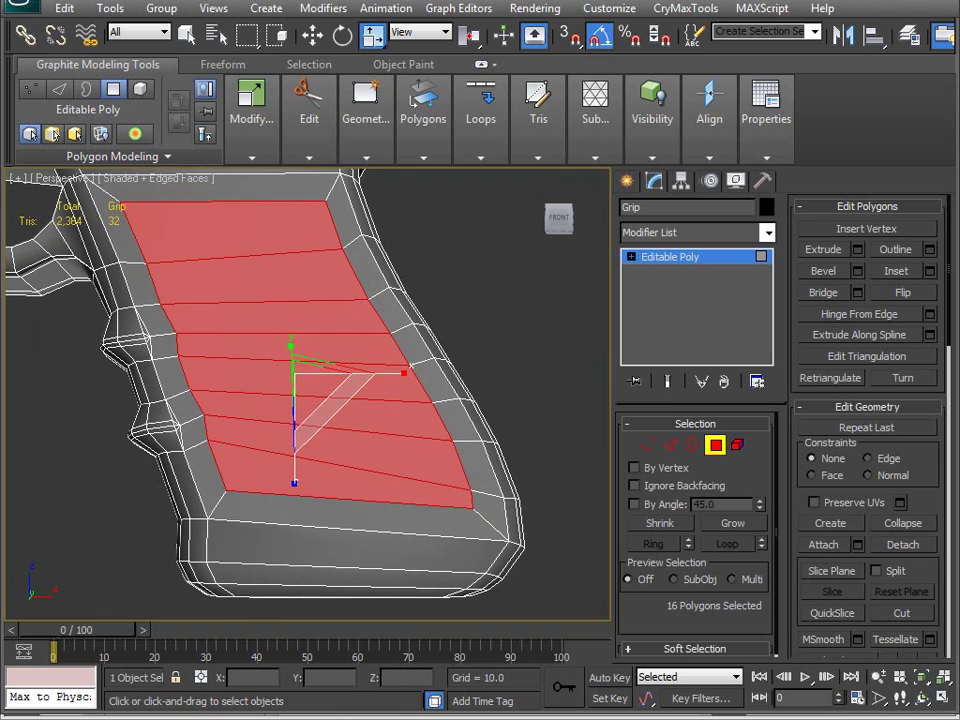
{"action": "key", "text": "alt+Tab"}
{"action": "left_click", "coordinate": [467, 61]}
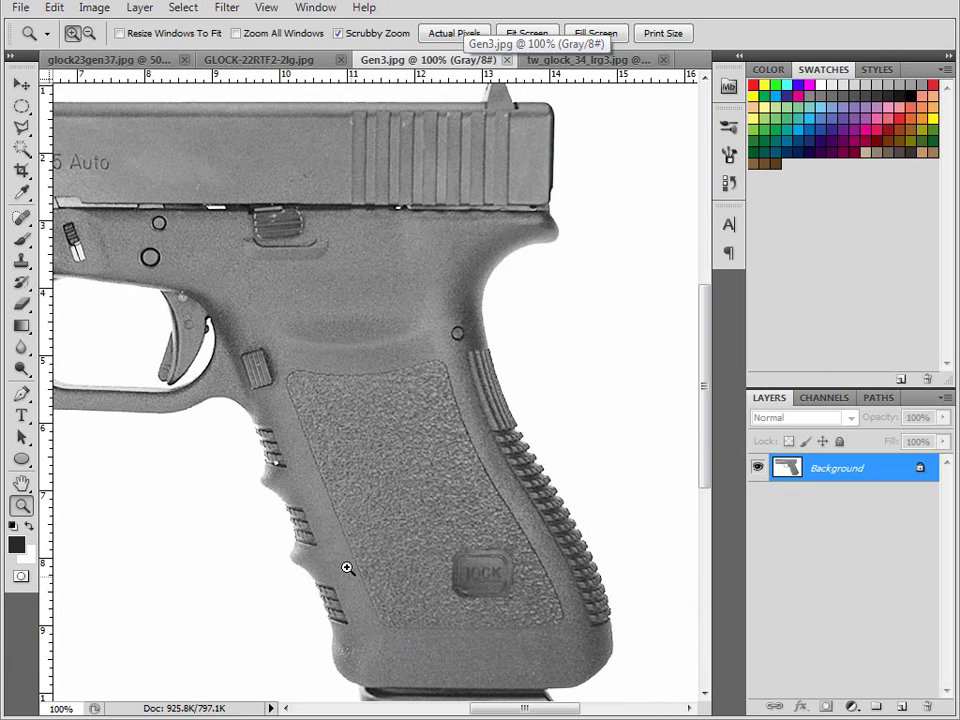
{"action": "key", "text": "alt+Tab"}
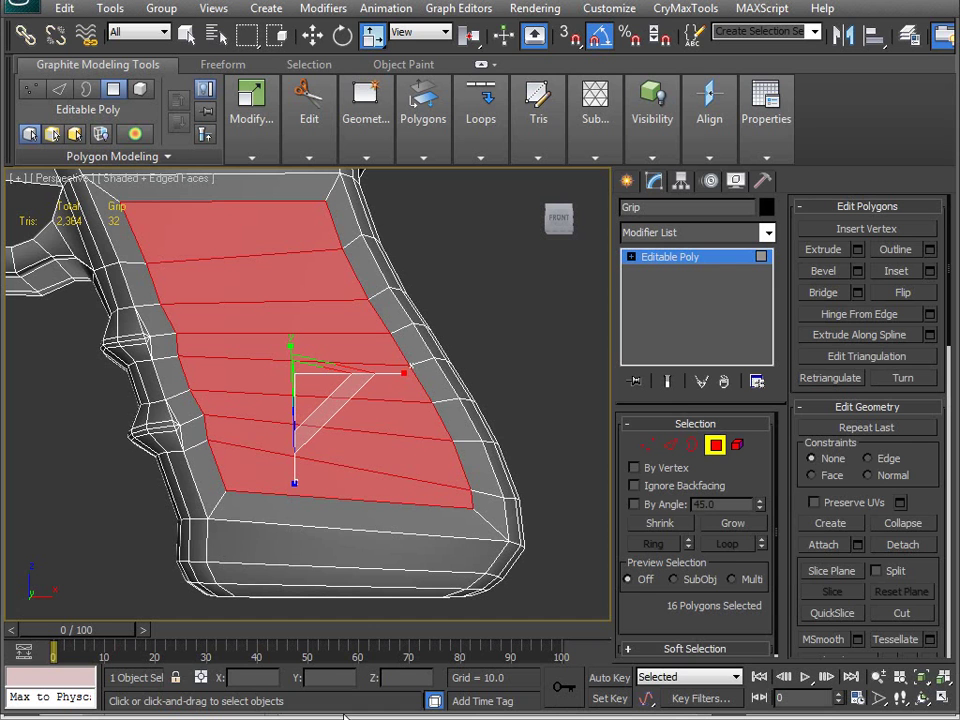
Deselect the grip and turn off the edged faces display to examine the shading around the side panel
{"action": "middle_click_drag", "start_coordinate": [207, 554], "coordinate": [507, 397], "text": "alt"}
{"action": "scroll", "coordinate": [297, 481], "scroll_direction": "up", "scroll_amount": 3}
{"action": "left_click", "coordinate": [712, 449]}
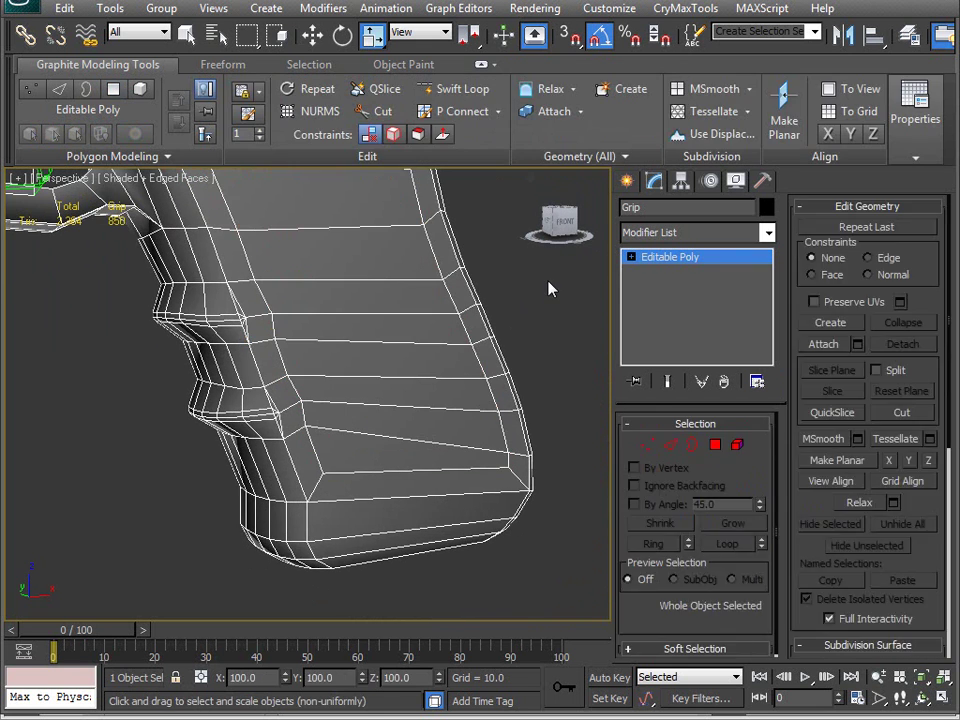
{"action": "left_click", "coordinate": [527, 339]}
{"action": "mouse_move", "coordinate": [527, 339]}
{"action": "middle_mouse_down"}
{"action": "mouse_move", "coordinate": [381, 412]}
{"action": "mouse_move", "coordinate": [279, 399]}
{"action": "mouse_move", "coordinate": [253, 441]}
{"action": "mouse_move", "coordinate": [139, 429]}
{"action": "mouse_move", "coordinate": [181, 444]}
{"action": "mouse_move", "coordinate": [242, 441]}
{"action": "mouse_move", "coordinate": [298, 469]}
{"action": "middle_mouse_up"}
{"action": "key", "text": "F4"}
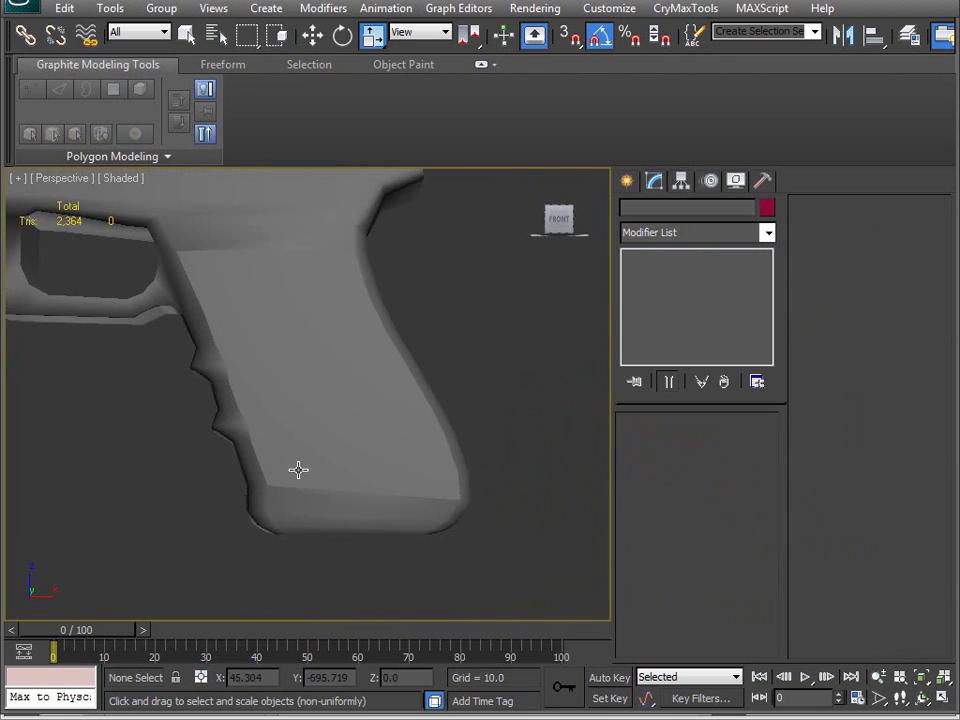
{"action": "middle_click_drag", "start_coordinate": [371, 365], "coordinate": [369, 394], "text": "alt"}
Check the smoothing group assignments of the border polygon below the side panel and a polygon near the grip's base
{"action": "left_click", "coordinate": [369, 394]}
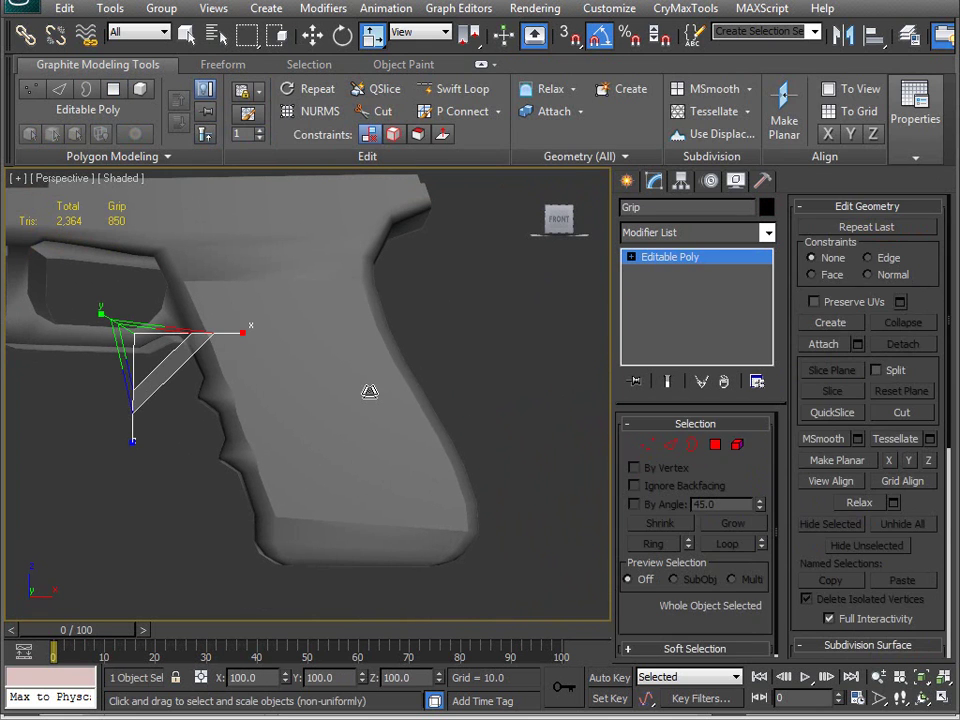
{"action": "key", "text": "4"}
{"action": "left_click", "coordinate": [451, 523]}
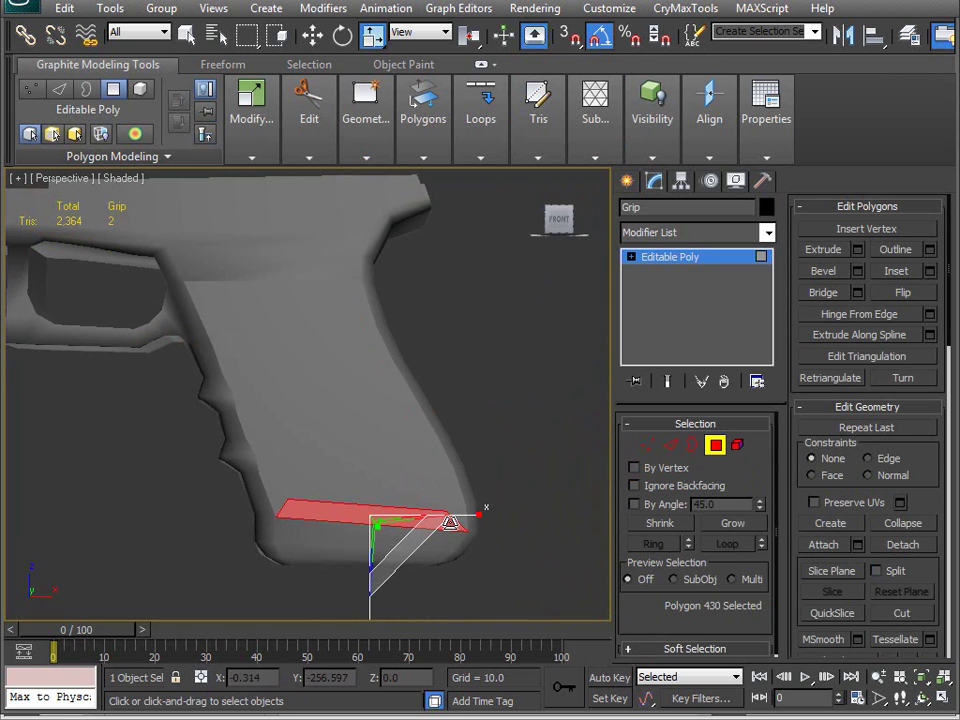
{"action": "left_click_drag", "start_coordinate": [932, 562], "coordinate": [890, 172]}
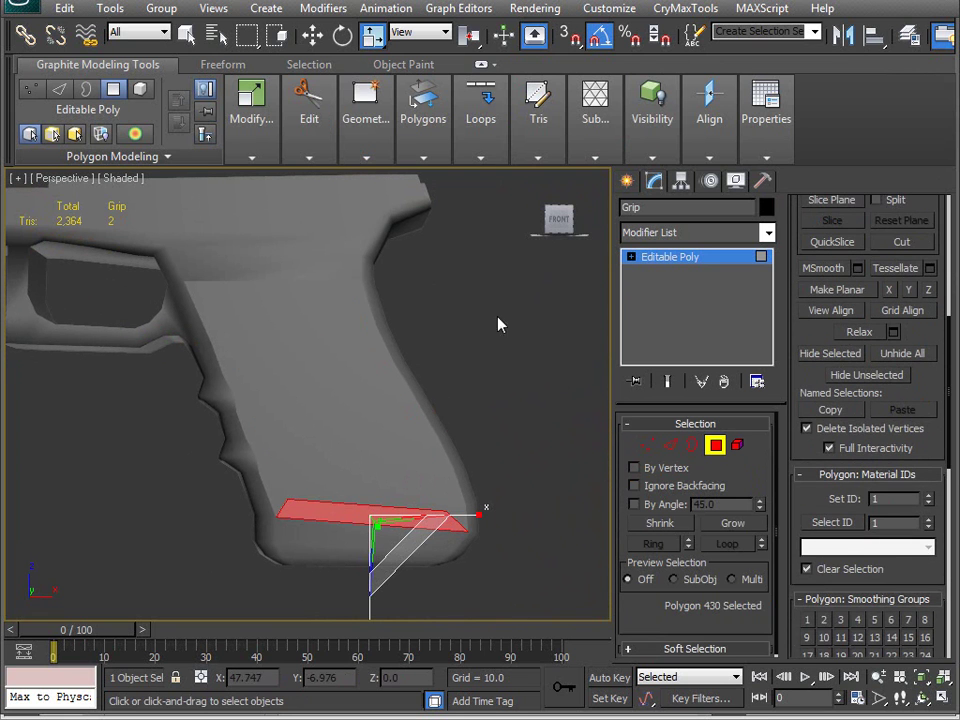
{"action": "left_click", "coordinate": [356, 562]}
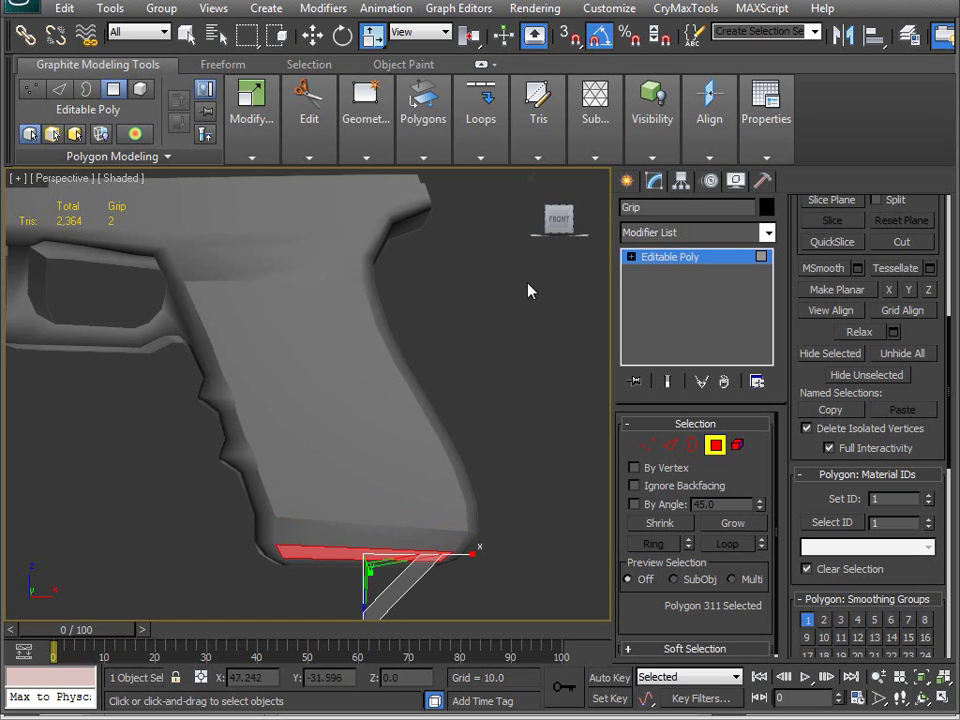
Select the pistol grip's polygons below the frame on both sides, excluding the upper ones beside the trigger guard and rear tang
{"action": "left_click_drag", "start_coordinate": [316, 505], "coordinate": [185, 583]}
{"action": "middle_click_drag", "start_coordinate": [121, 447], "coordinate": [119, 441], "text": "alt"}
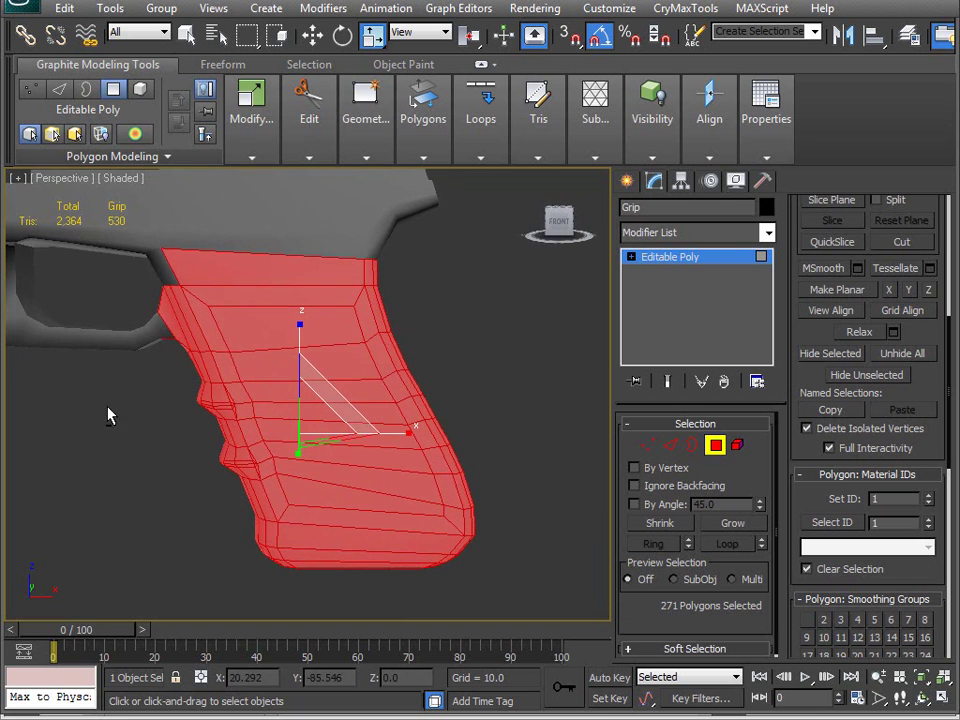
{"action": "left_click_drag", "start_coordinate": [165, 300], "coordinate": [172, 297], "text": "alt"}
{"action": "middle_click_drag", "start_coordinate": [201, 422], "coordinate": [285, 242], "text": "alt"}
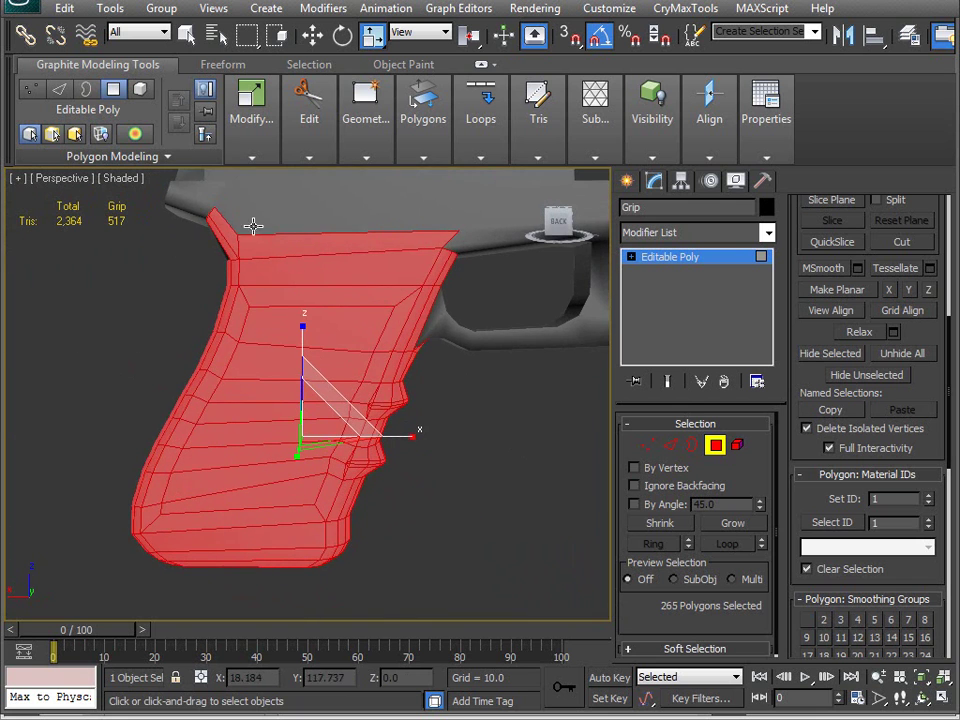
{"action": "middle_click_drag", "start_coordinate": [155, 215], "coordinate": [170, 237], "text": "alt"}
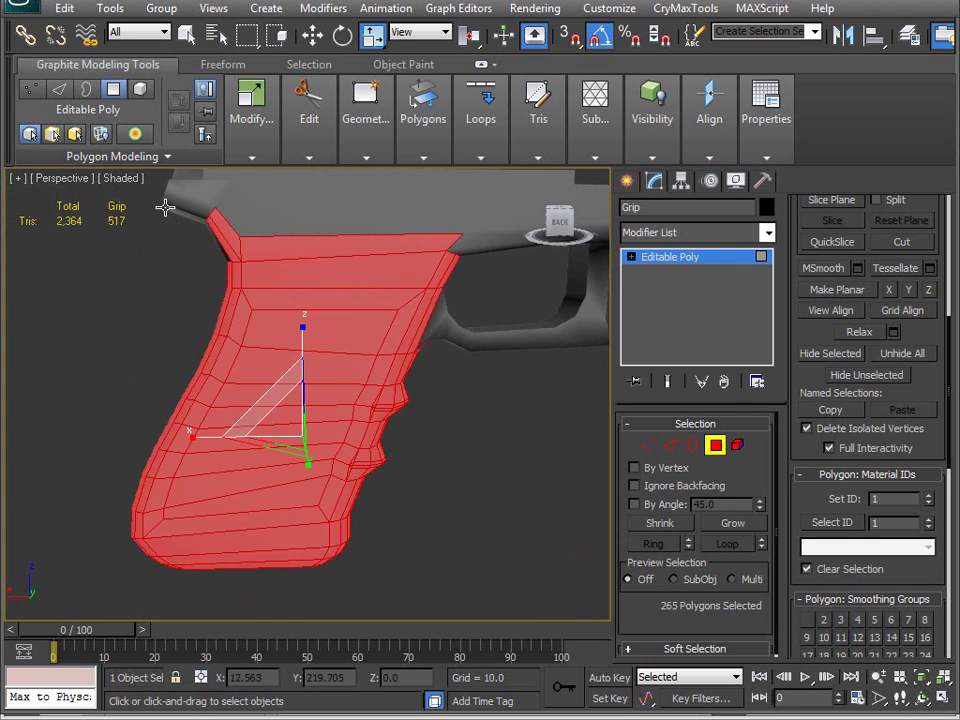
{"action": "left_click_drag", "start_coordinate": [470, 285], "coordinate": [470, 285], "text": "alt"}
{"action": "middle_click_drag", "start_coordinate": [470, 285], "coordinate": [118, 418], "text": "alt"}
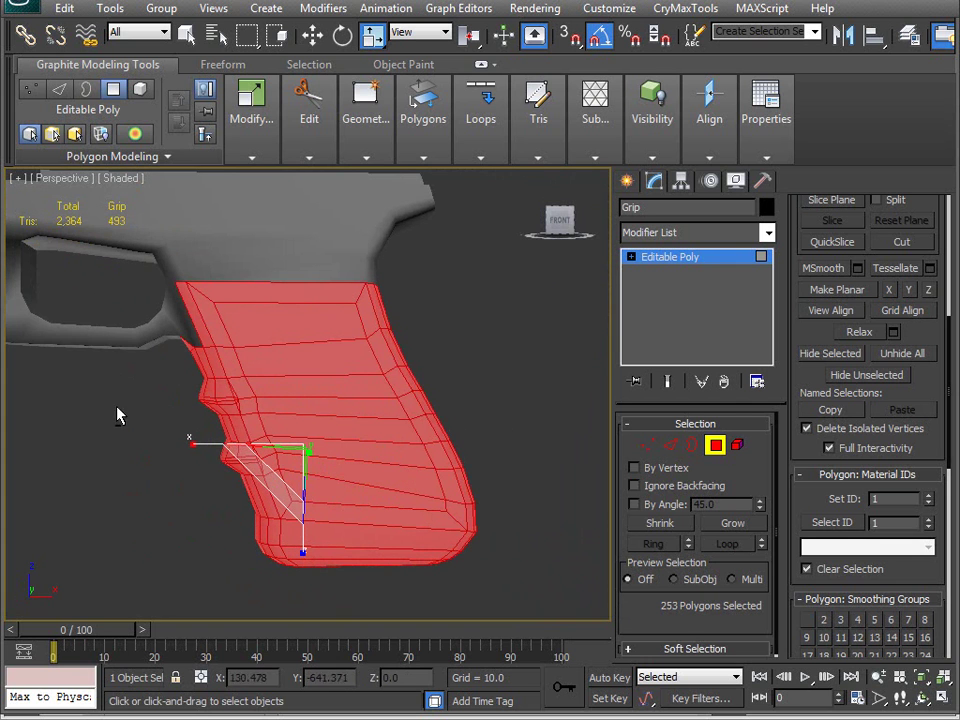
Leave polygon editing, deselect the grip and examine the shading on its side and base
{"action": "left_click", "coordinate": [718, 448]}
{"action": "left_click", "coordinate": [523, 416]}
{"action": "middle_click_drag", "start_coordinate": [300, 429], "coordinate": [125, 548], "text": "alt"}
{"action": "scroll", "coordinate": [356, 426], "scroll_direction": "up", "scroll_amount": 4}
{"action": "middle_click_drag", "start_coordinate": [195, 479], "coordinate": [276, 355], "text": "alt"}
{"action": "middle_click_drag", "start_coordinate": [220, 314], "coordinate": [309, 417], "text": "alt"}
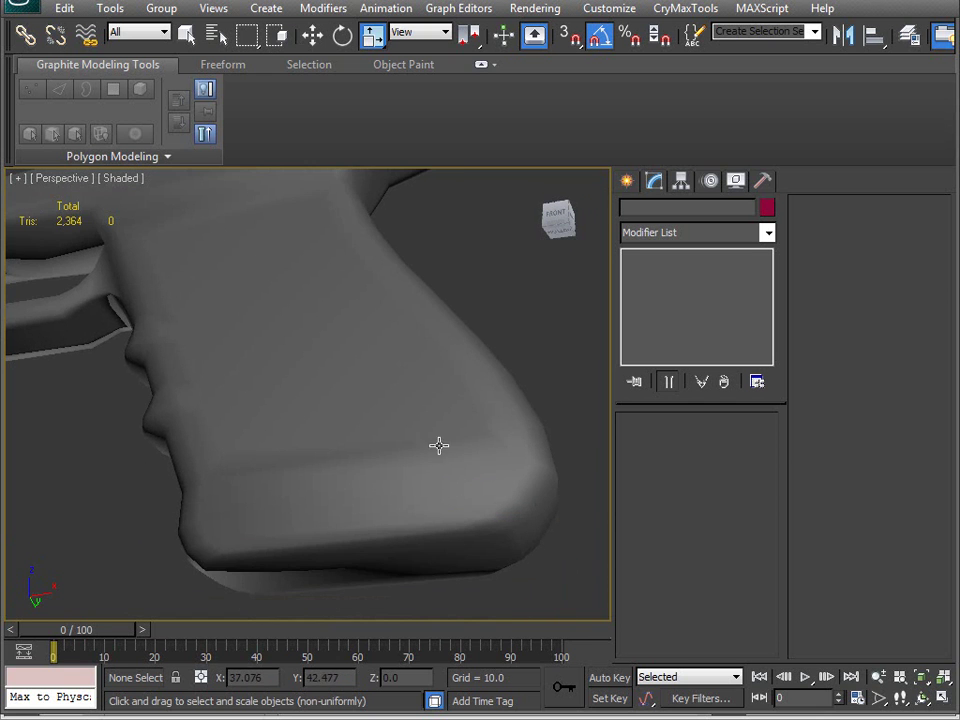
Turn edged faces back on and select the horizontal edges crossing the grip's side panels, borders and base
{"action": "key", "text": "F4"}
{"action": "mouse_move", "coordinate": [381, 467]}
{"action": "middle_mouse_down", "text": "alt"}
{"action": "mouse_move", "coordinate": [381, 519]}
{"action": "mouse_move", "coordinate": [439, 527]}
{"action": "mouse_move", "coordinate": [380, 503]}
{"action": "mouse_move", "coordinate": [281, 514]}
{"action": "mouse_move", "coordinate": [339, 529]}
{"action": "mouse_move", "coordinate": [381, 514]}
{"action": "mouse_move", "coordinate": [405, 446]}
{"action": "mouse_move", "coordinate": [384, 486]}
{"action": "mouse_move", "coordinate": [362, 448]}
{"action": "mouse_move", "coordinate": [349, 542]}
{"action": "middle_mouse_up", "text": "alt"}
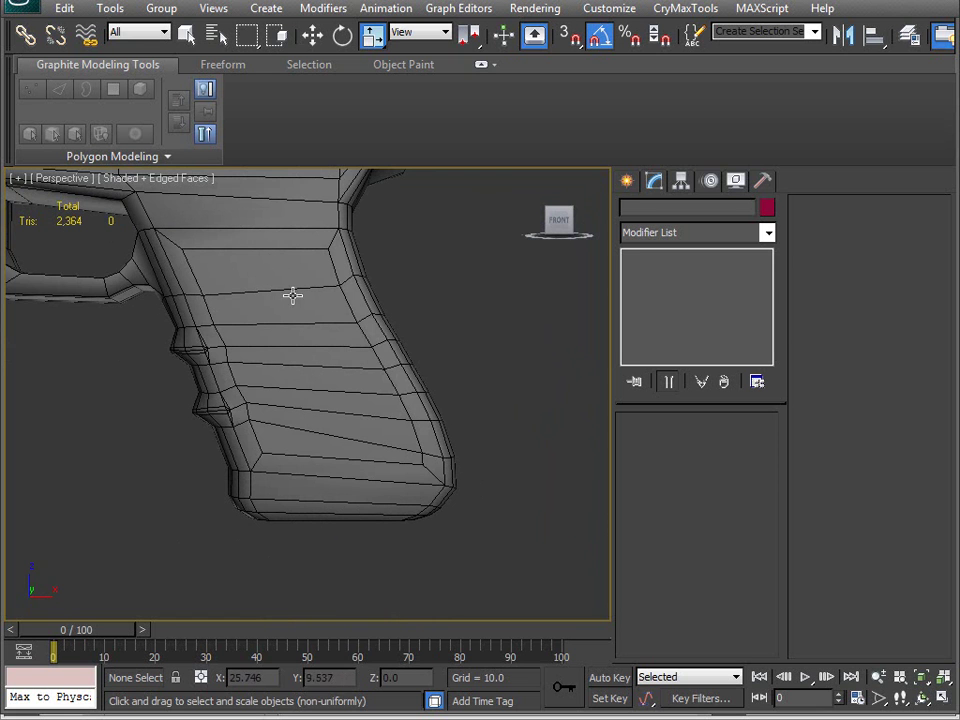
{"action": "left_click", "coordinate": [336, 494]}
{"action": "key", "text": "2"}
{"action": "left_click_drag", "start_coordinate": [333, 562], "coordinate": [340, 371]}
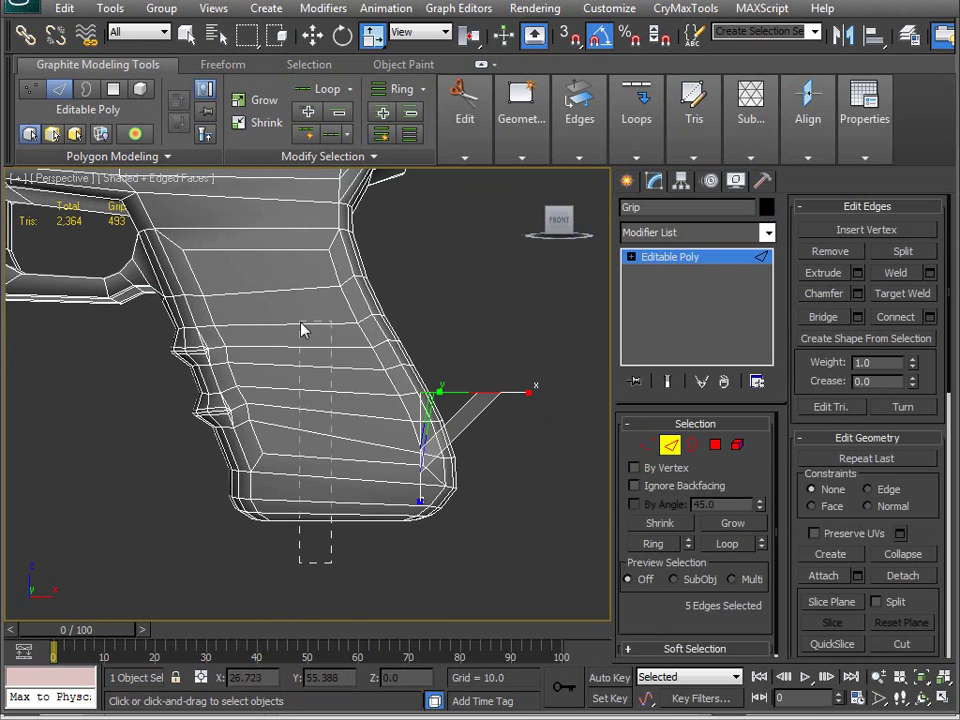
{"action": "left_click_drag", "start_coordinate": [303, 330], "coordinate": [276, 287]}
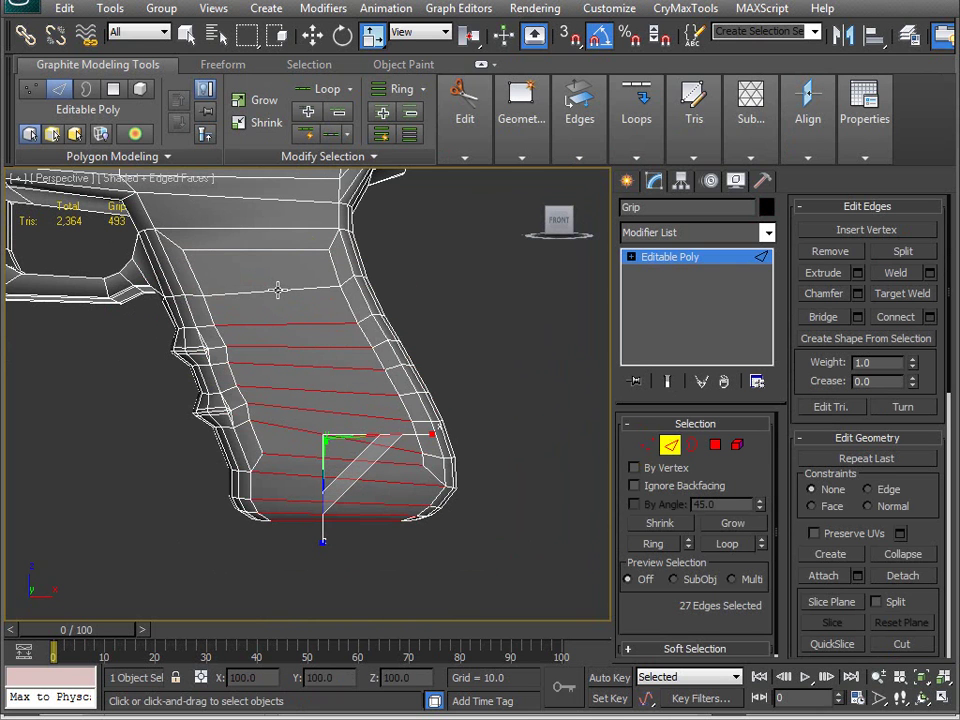
{"action": "key", "text": "q"}
{"action": "left_click_drag", "start_coordinate": [298, 346], "coordinate": [300, 348], "text": "ctrl"}
{"action": "middle_click_drag", "start_coordinate": [300, 348], "coordinate": [285, 303], "text": "alt"}
{"action": "left_click_drag", "start_coordinate": [300, 274], "coordinate": [371, 298], "text": "alt"}
{"action": "middle_click_drag", "start_coordinate": [336, 313], "coordinate": [449, 369], "text": "alt"}
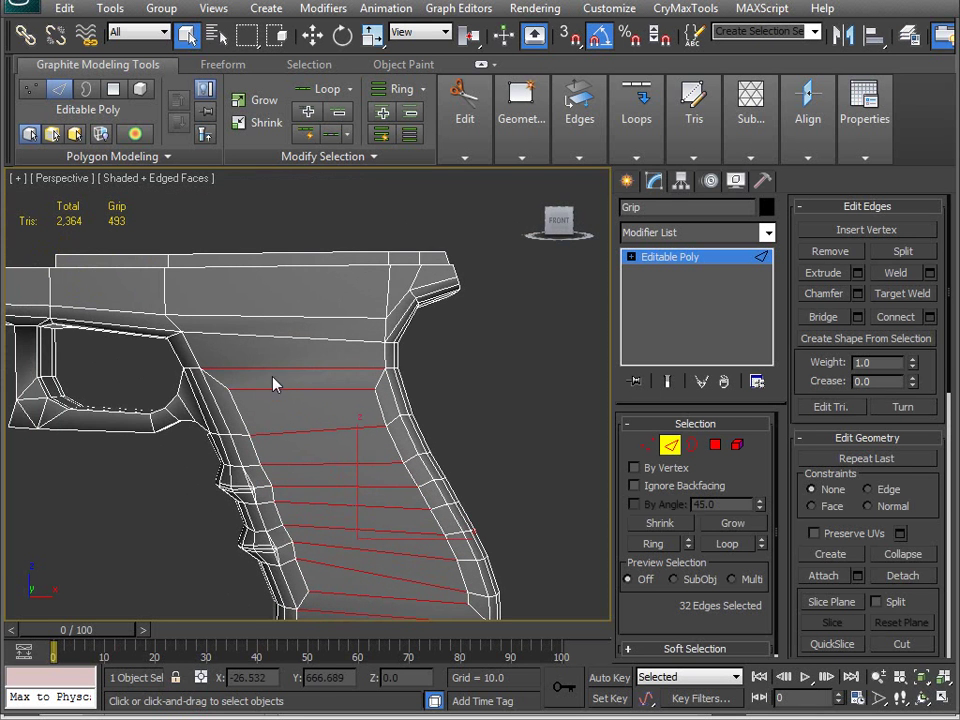
Add the horizontal frame edges above the grip on both sides to the edge selection
{"action": "left_click", "coordinate": [300, 339], "text": "ctrl"}
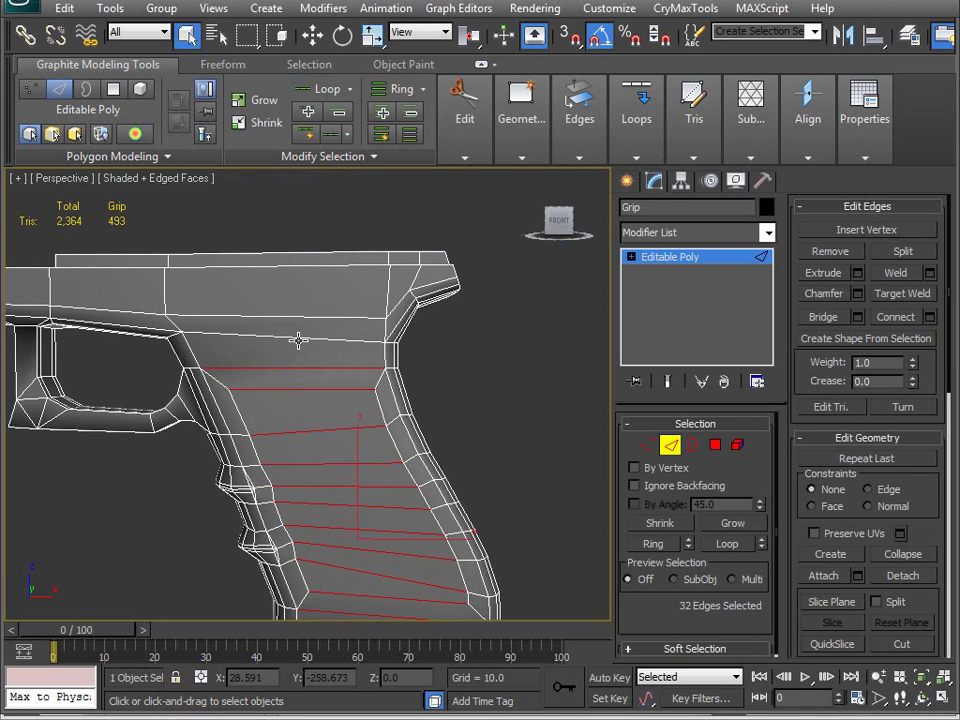
{"action": "left_click", "coordinate": [308, 318], "text": "ctrl"}
{"action": "left_click", "coordinate": [320, 266], "text": "ctrl"}
{"action": "middle_click_drag", "start_coordinate": [339, 368], "coordinate": [18, 394], "text": "alt"}
{"action": "left_click", "coordinate": [424, 280], "text": "ctrl"}
{"action": "left_click", "coordinate": [420, 328], "text": "ctrl"}
{"action": "left_click", "coordinate": [426, 354], "text": "ctrl"}
{"action": "mouse_move", "coordinate": [393, 413]}
{"action": "middle_mouse_down", "text": "alt"}
{"action": "mouse_move", "coordinate": [369, 508]}
{"action": "mouse_move", "coordinate": [358, 499]}
{"action": "mouse_move", "coordinate": [411, 439]}
{"action": "mouse_move", "coordinate": [423, 297]}
{"action": "mouse_move", "coordinate": [398, 404]}
{"action": "middle_mouse_up", "text": "alt"}
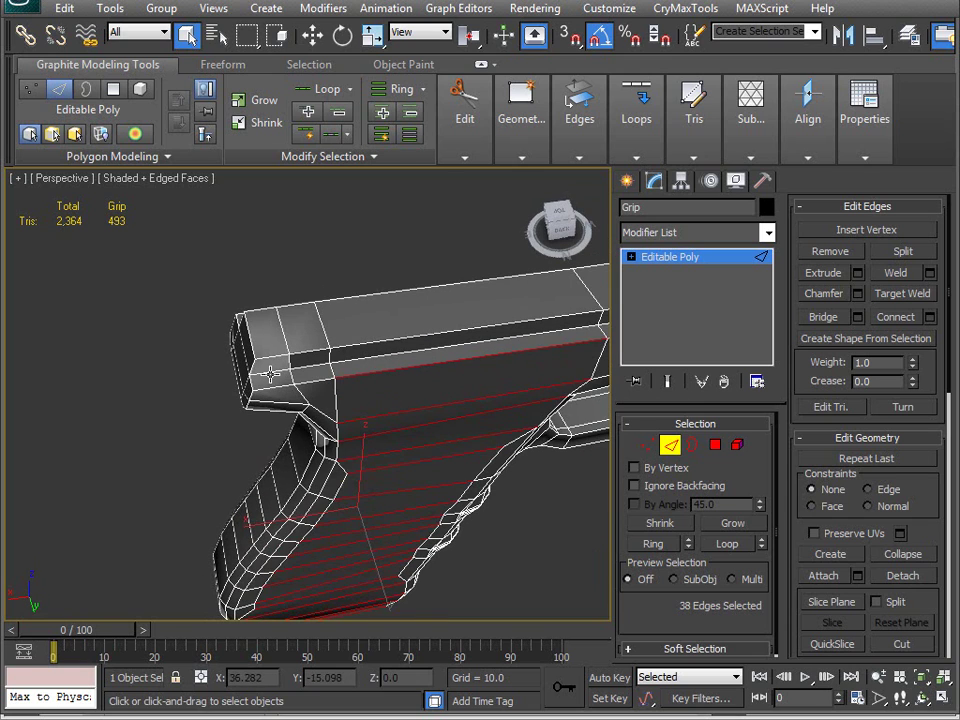
{"action": "middle_click_drag", "start_coordinate": [216, 447], "coordinate": [294, 367], "text": "alt"}
{"action": "middle_click_drag", "start_coordinate": [315, 451], "coordinate": [313, 418], "text": "alt"}
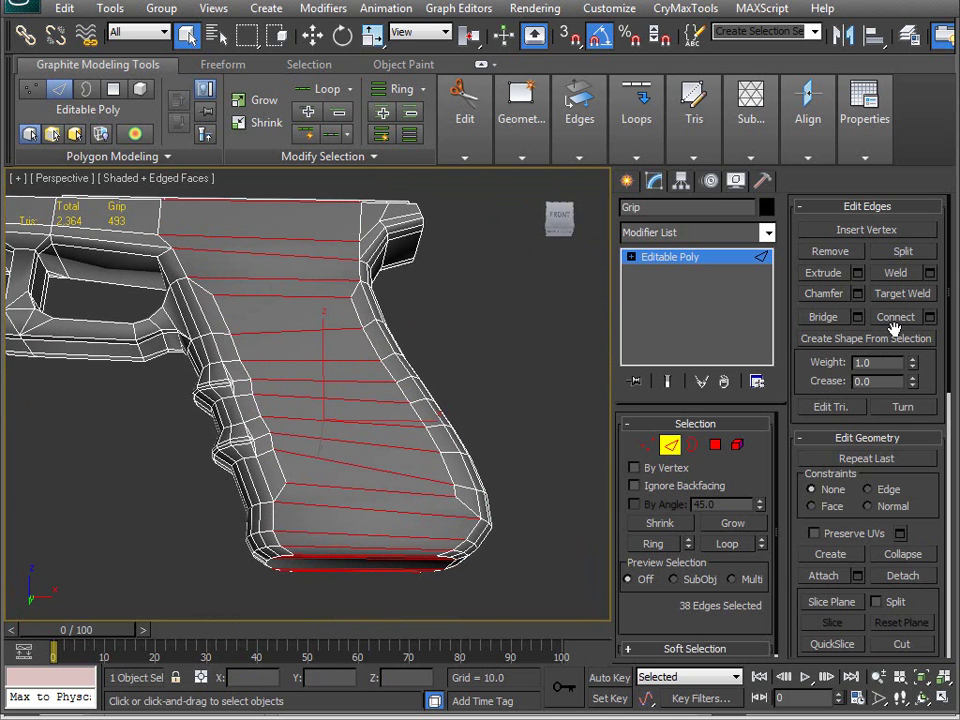
Connect the selected edges with 2 segments, a pinch of 26 and a slide of 0
{"action": "left_click", "coordinate": [930, 317]}
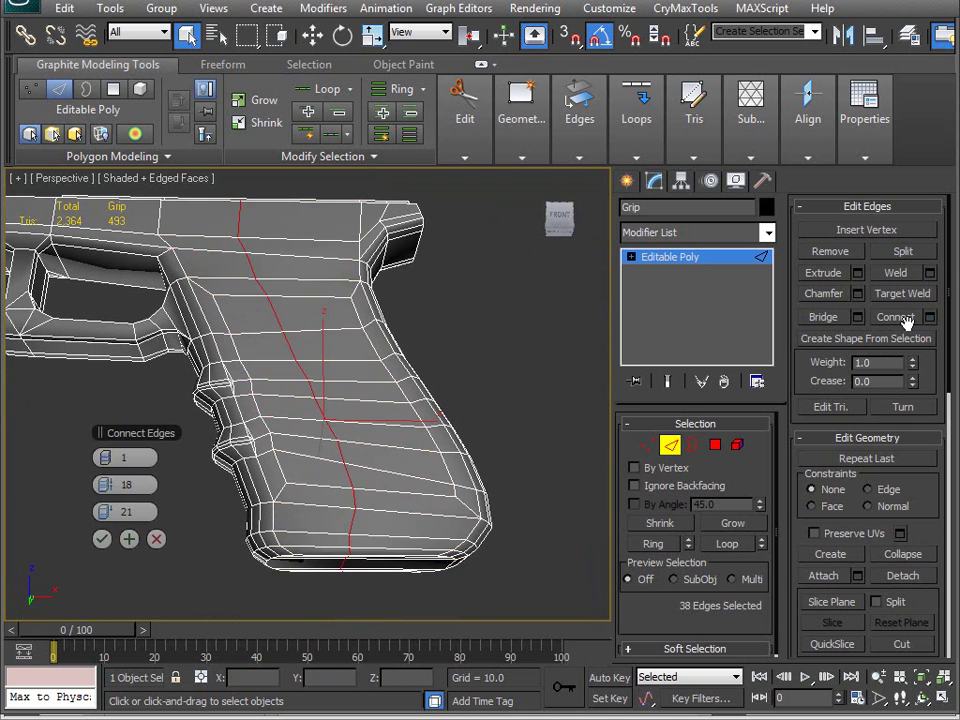
{"action": "left_click", "coordinate": [125, 457]}
{"action": "type", "text": "2"}
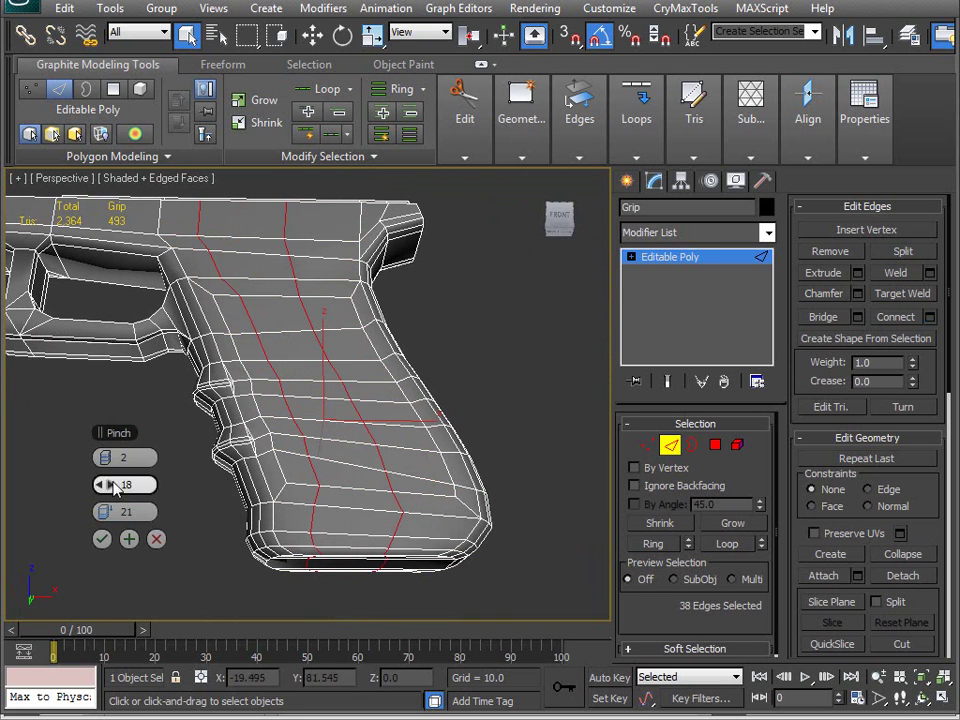
{"action": "left_click", "coordinate": [125, 511]}
{"action": "type", "text": "0"}
{"action": "key", "text": "Return"}
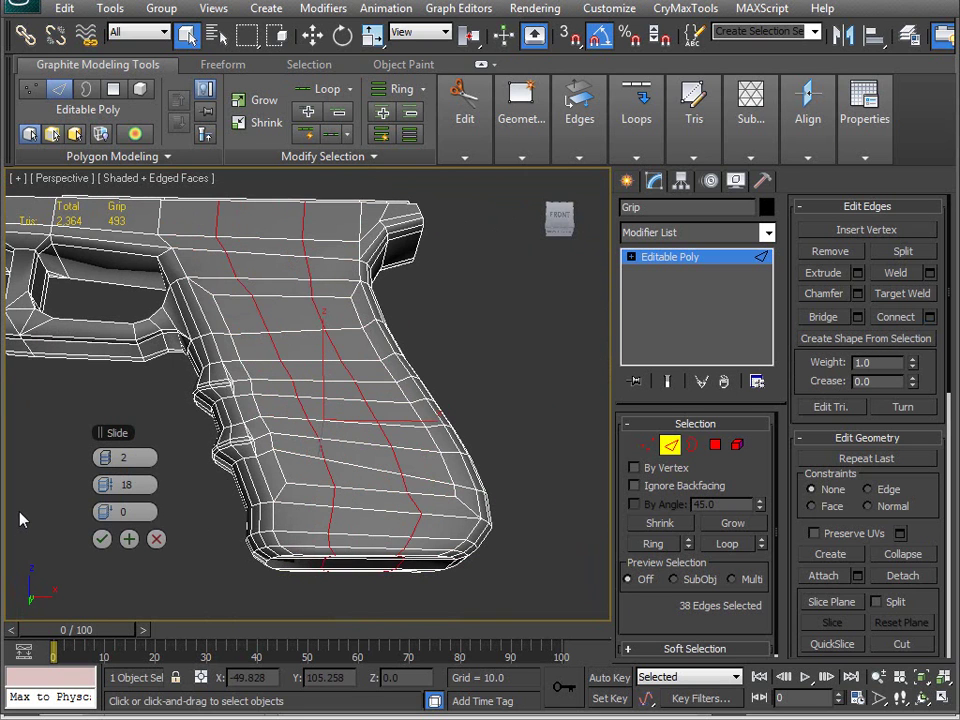
{"action": "left_click_drag", "start_coordinate": [105, 484], "coordinate": [145, 487]}
{"action": "mouse_move", "coordinate": [298, 350]}
{"action": "middle_mouse_down", "text": "alt"}
{"action": "mouse_move", "coordinate": [294, 448]}
{"action": "mouse_move", "coordinate": [305, 356]}
{"action": "middle_mouse_up", "text": "alt"}
{"action": "middle_click_drag", "start_coordinate": [306, 445], "coordinate": [295, 419]}
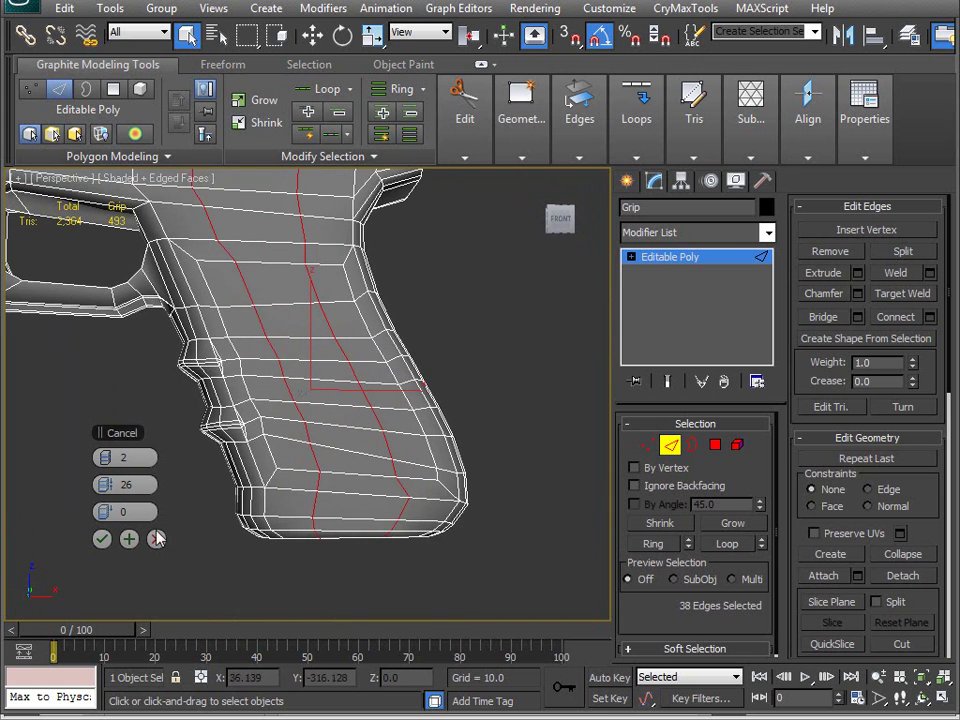
{"action": "left_click", "coordinate": [102, 539]}
Deselect the rear one of the two new edge loops all around the grip, keeping only the front loop selected
{"action": "middle_click_drag", "start_coordinate": [368, 257], "coordinate": [313, 313], "text": "alt"}
{"action": "middle_click_drag", "start_coordinate": [278, 480], "coordinate": [197, 237], "text": "alt"}
{"action": "middle_click_drag", "start_coordinate": [298, 506], "coordinate": [392, 252], "text": "alt"}
{"action": "left_click_drag", "start_coordinate": [295, 394], "coordinate": [294, 395], "text": "alt"}
{"action": "middle_click_drag", "start_coordinate": [358, 506], "coordinate": [292, 370]}
{"action": "left_click_drag", "start_coordinate": [316, 583], "coordinate": [283, 579], "text": "alt"}
{"action": "middle_click_drag", "start_coordinate": [283, 579], "coordinate": [330, 470], "text": "alt"}
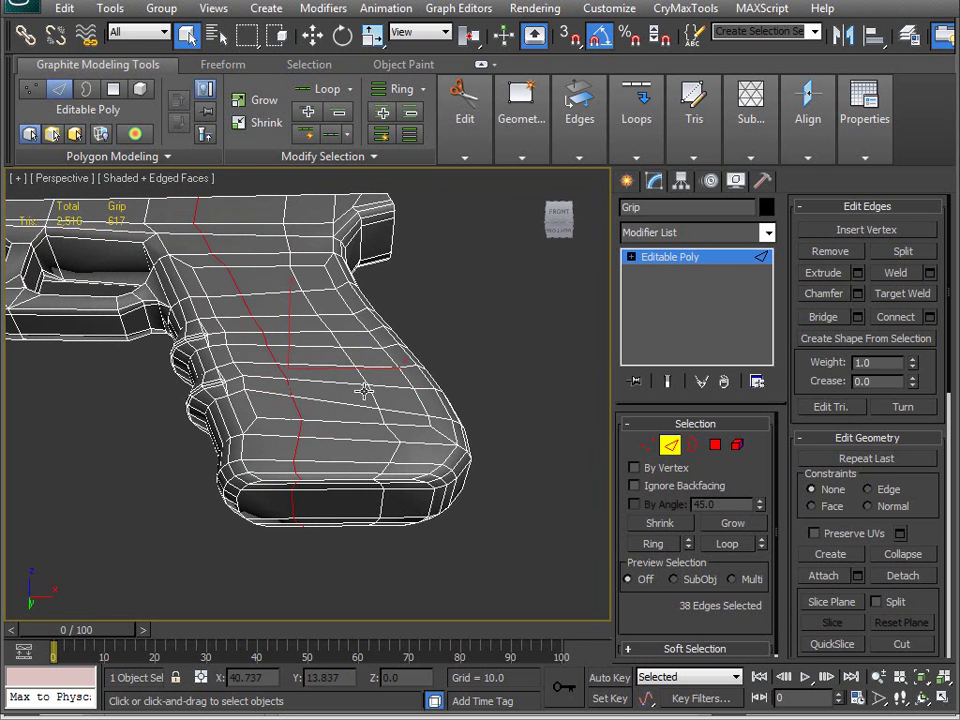
Try Set Flow on the front edge loop
{"action": "left_click", "coordinate": [636, 155]}
{"action": "left_click", "coordinate": [788, 235]}
{"action": "middle_click_drag", "start_coordinate": [385, 440], "coordinate": [400, 484], "text": "alt"}
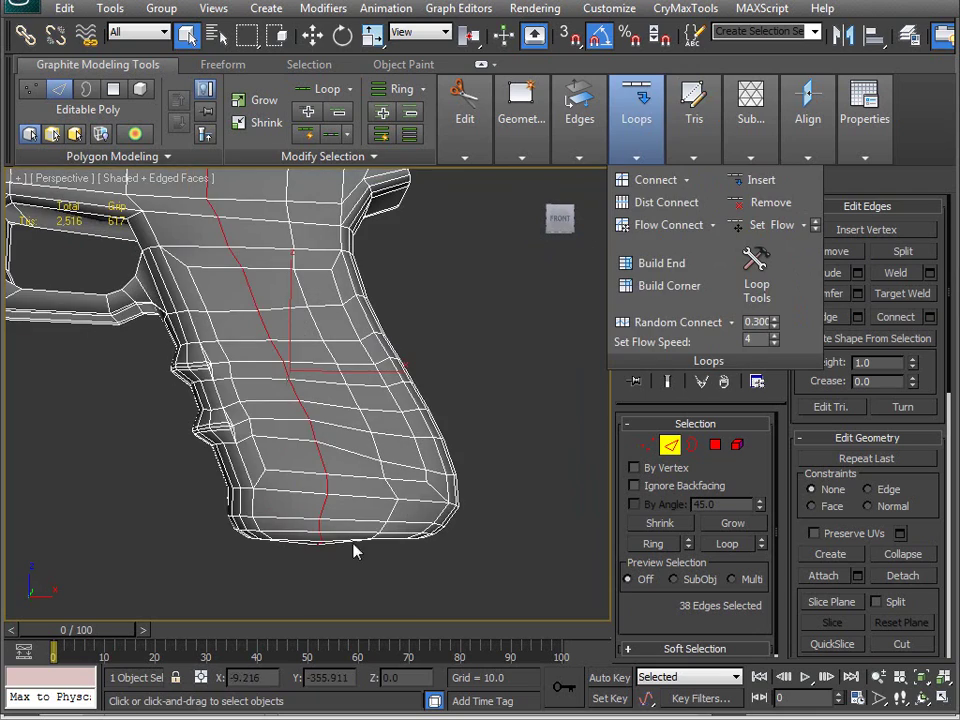
{"action": "middle_click_drag", "start_coordinate": [231, 257], "coordinate": [253, 315], "text": "alt"}
{"action": "middle_click_drag", "start_coordinate": [332, 529], "coordinate": [315, 456]}
Constrain transforms to edges, make the front edge loop planar in X and shift it slightly toward the grip's rear
{"action": "key", "text": "w"}
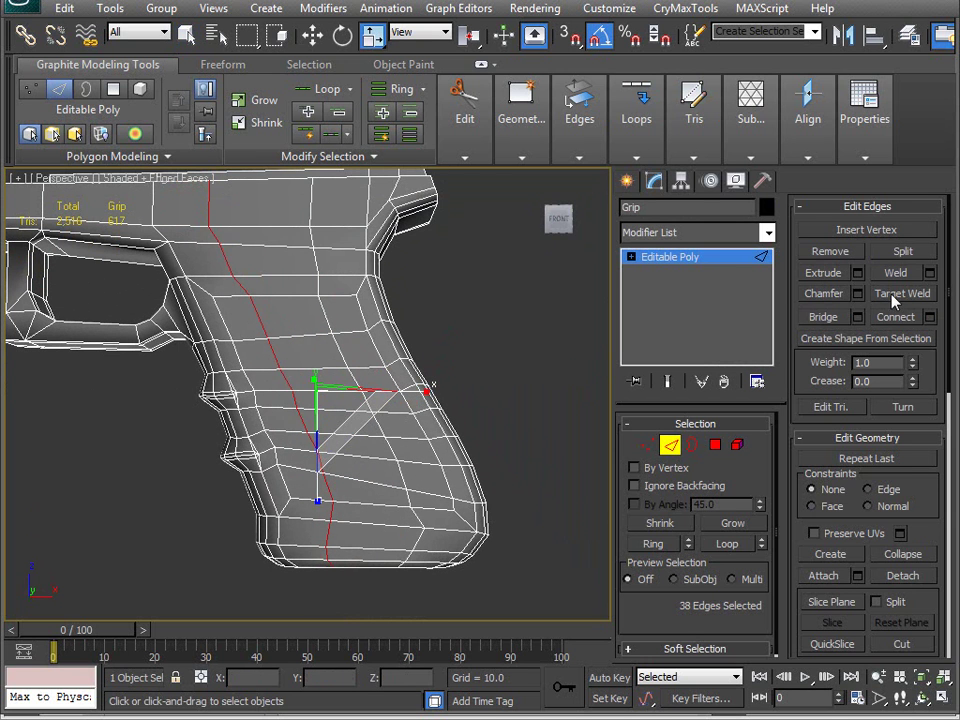
{"action": "left_click", "coordinate": [867, 490]}
{"action": "left_click_drag", "start_coordinate": [929, 535], "coordinate": [907, 340]}
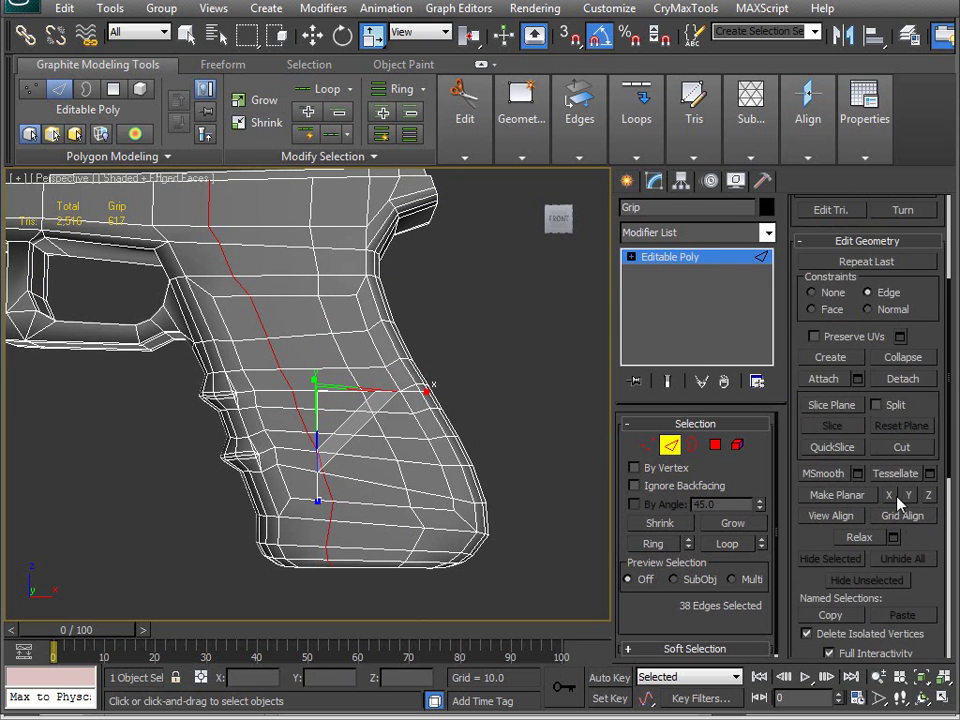
{"action": "left_click", "coordinate": [891, 498]}
{"action": "middle_click_drag", "start_coordinate": [385, 427], "coordinate": [391, 462]}
{"action": "key", "text": "w"}
{"action": "left_click_drag", "start_coordinate": [370, 455], "coordinate": [382, 455]}
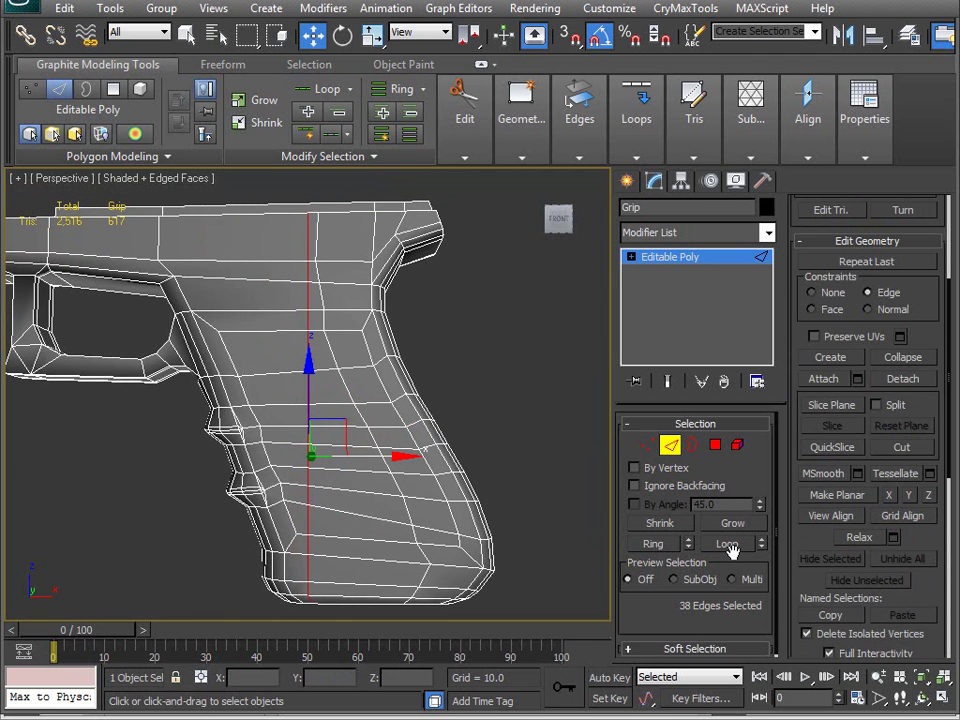
{"action": "left_click", "coordinate": [892, 493]}
{"action": "mouse_move", "coordinate": [372, 506]}
{"action": "middle_mouse_down", "text": "alt"}
{"action": "mouse_move", "coordinate": [344, 422]}
{"action": "mouse_move", "coordinate": [350, 376]}
{"action": "mouse_move", "coordinate": [362, 494]}
{"action": "mouse_move", "coordinate": [369, 489]}
{"action": "mouse_move", "coordinate": [368, 560]}
{"action": "mouse_move", "coordinate": [368, 494]}
{"action": "middle_mouse_up", "text": "alt"}
Apply a Skew modifier to the selected edge loop with an amount of 1.66
{"action": "left_click", "coordinate": [697, 232]}
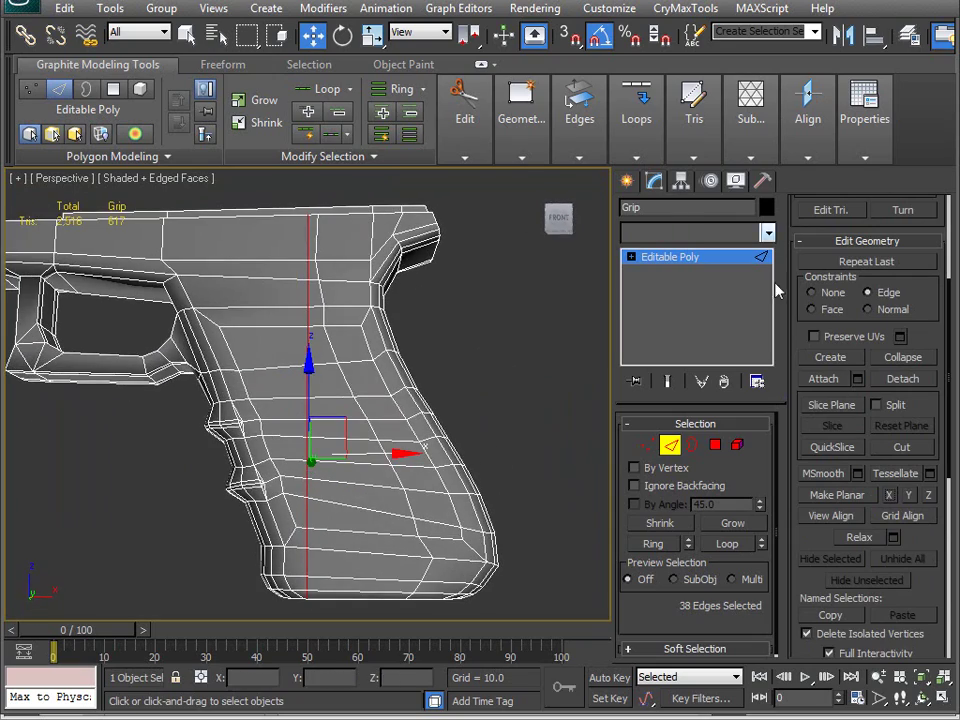
{"action": "scroll", "coordinate": [776, 548], "scroll_direction": "down", "scroll_amount": 10}
{"action": "scroll", "coordinate": [776, 548], "scroll_direction": "down", "scroll_amount": 5}
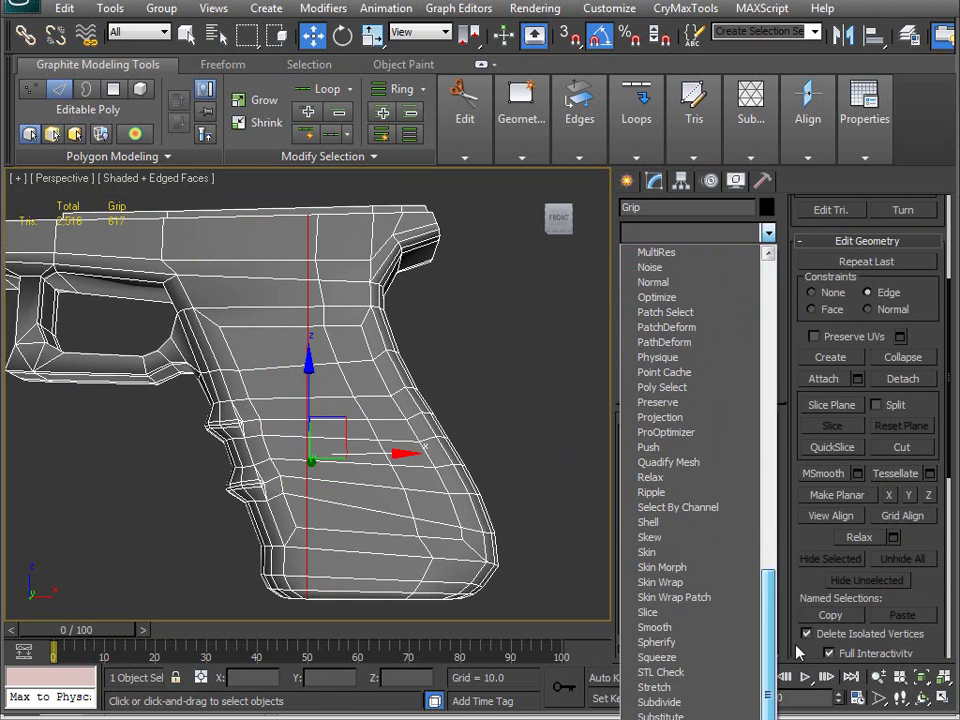
{"action": "left_click", "coordinate": [650, 536]}
{"action": "left_click", "coordinate": [744, 455]}
{"action": "left_click_drag", "start_coordinate": [743, 435], "coordinate": [734, 452]}
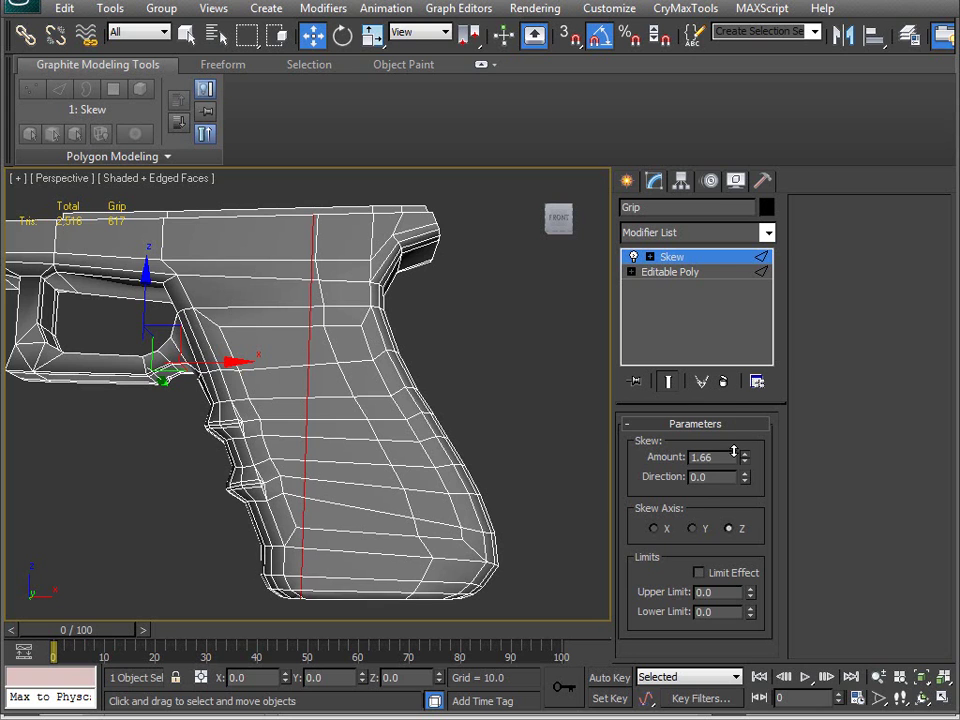
Test the skew on the Y and X axes, set its direction to 90, and compare the Y and Z axes
{"action": "left_click", "coordinate": [694, 532]}
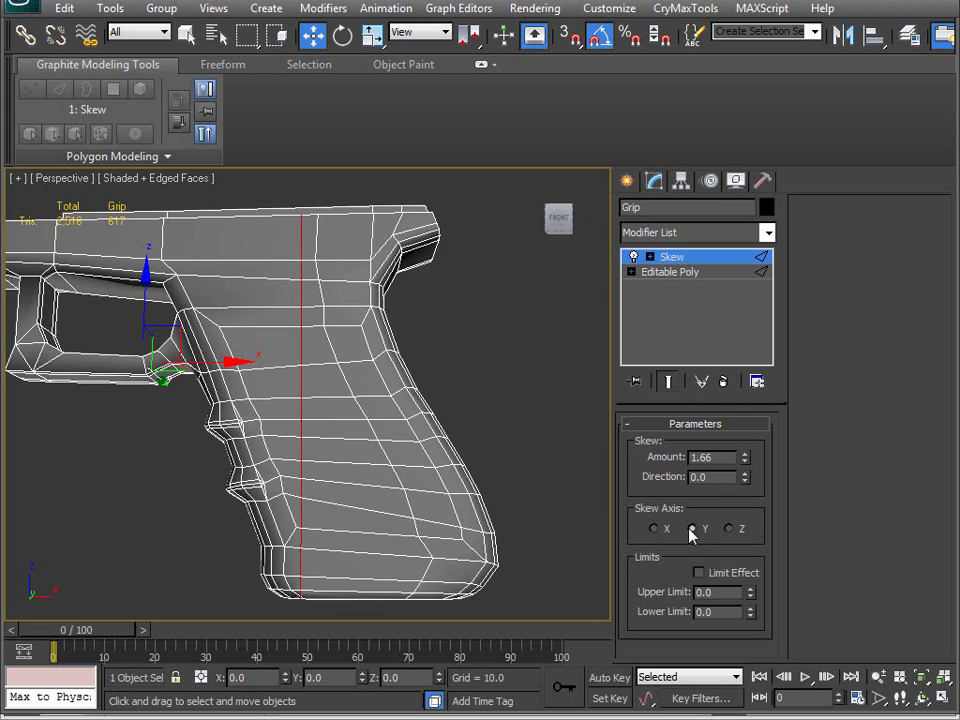
{"action": "left_click", "coordinate": [655, 530]}
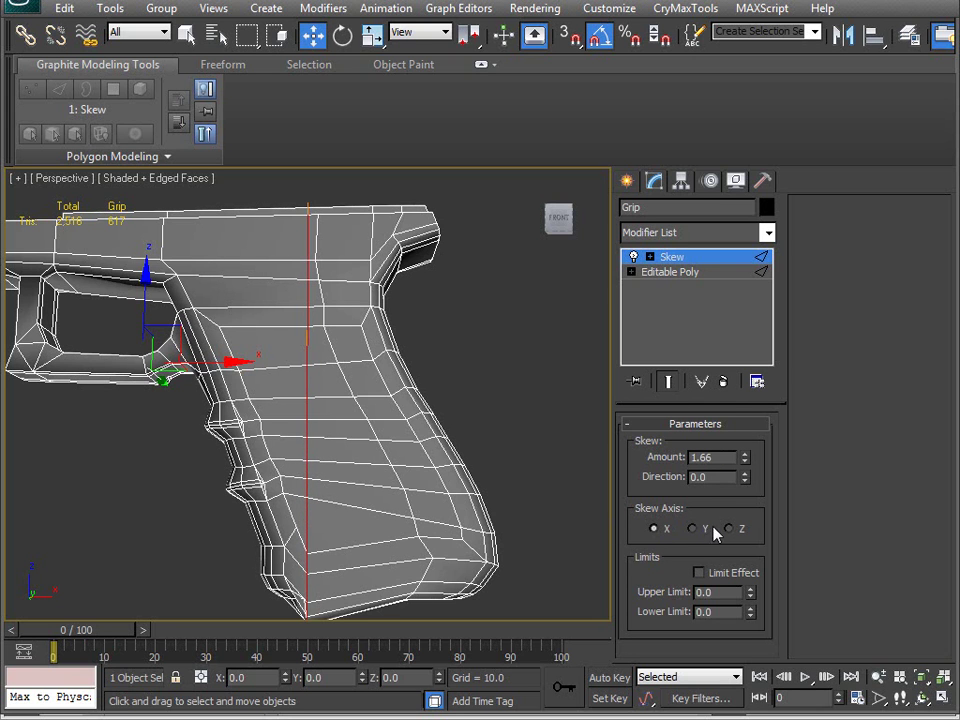
{"action": "type", "text": "90"}
{"action": "key", "text": "Return"}
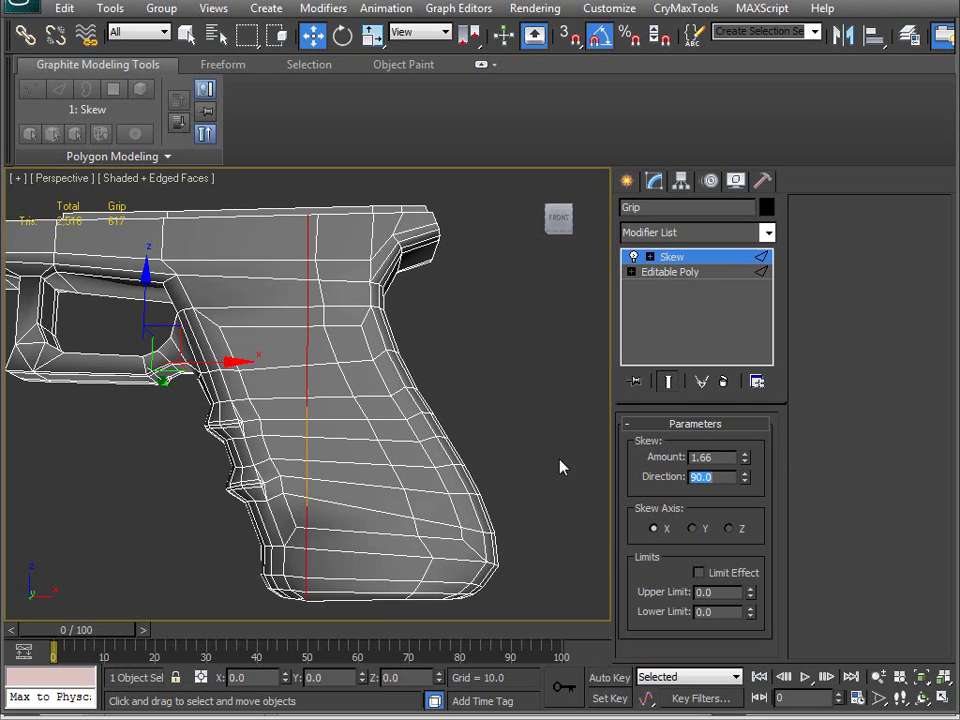
{"action": "left_click", "coordinate": [692, 529]}
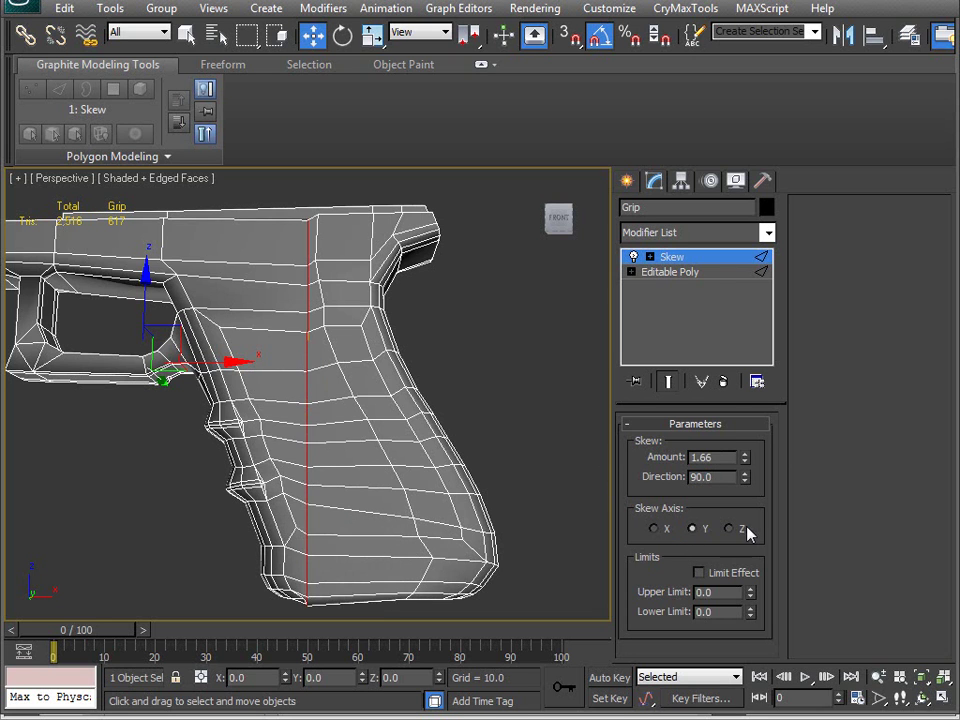
{"action": "left_click", "coordinate": [733, 535]}
{"action": "middle_click_drag", "start_coordinate": [344, 341], "coordinate": [431, 348], "text": "alt"}
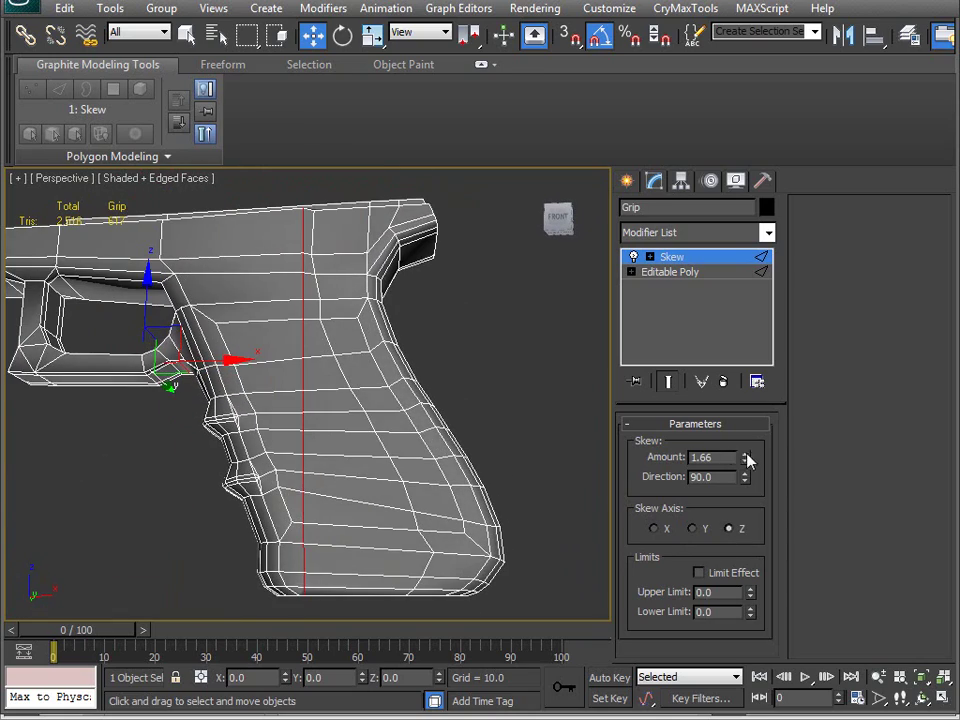
Raise the skew amount to 17.496, try the Y axis, and settle on the X axis with a direction of -90
{"action": "left_click_drag", "start_coordinate": [748, 467], "coordinate": [776, 465]}
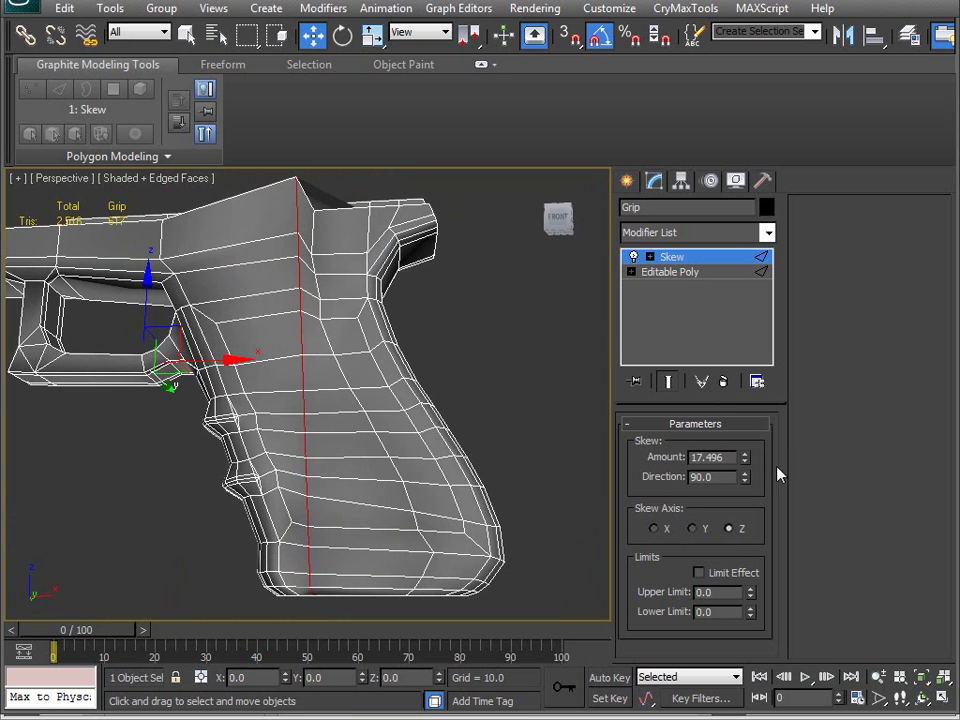
{"action": "left_click", "coordinate": [692, 529]}
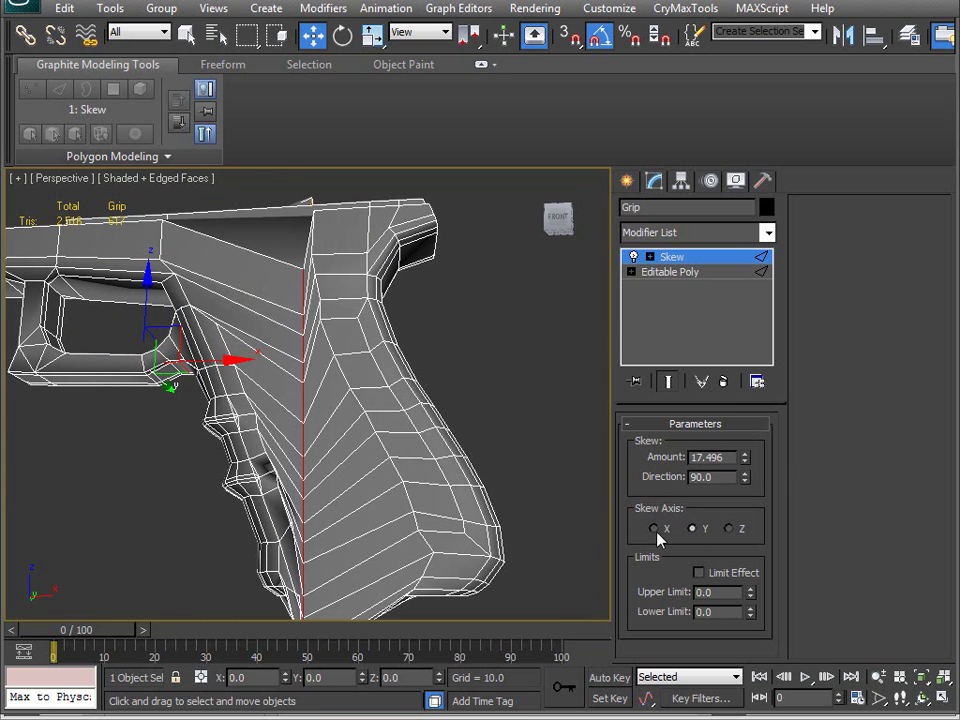
{"action": "left_click", "coordinate": [655, 529]}
{"action": "middle_click_drag", "start_coordinate": [188, 364], "coordinate": [279, 516], "text": "alt"}
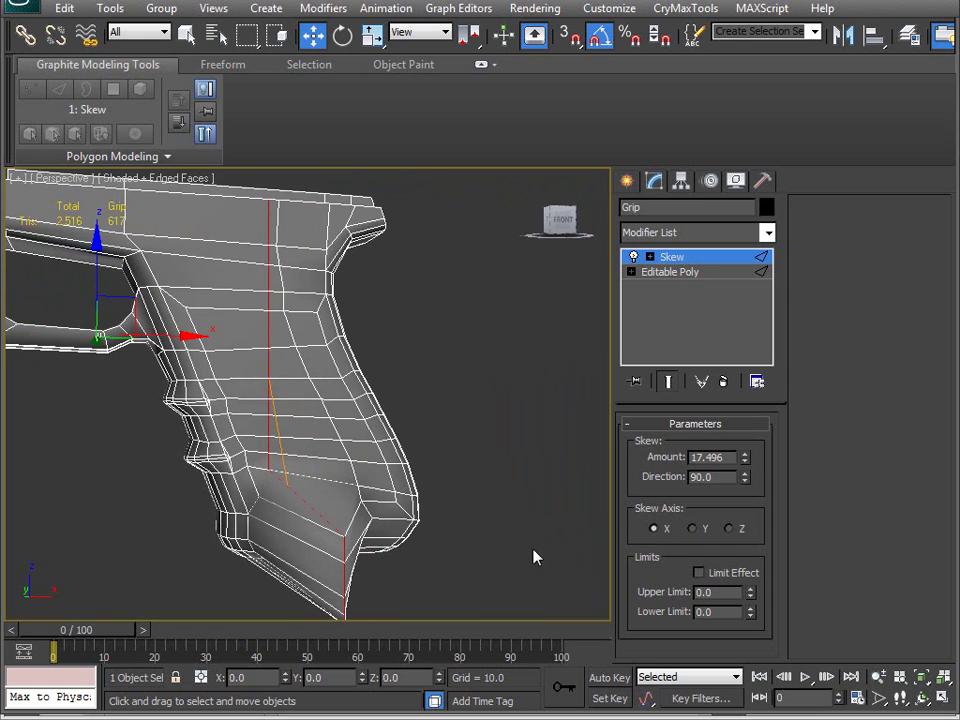
{"action": "middle_click_drag", "start_coordinate": [368, 544], "coordinate": [519, 502], "text": "alt"}
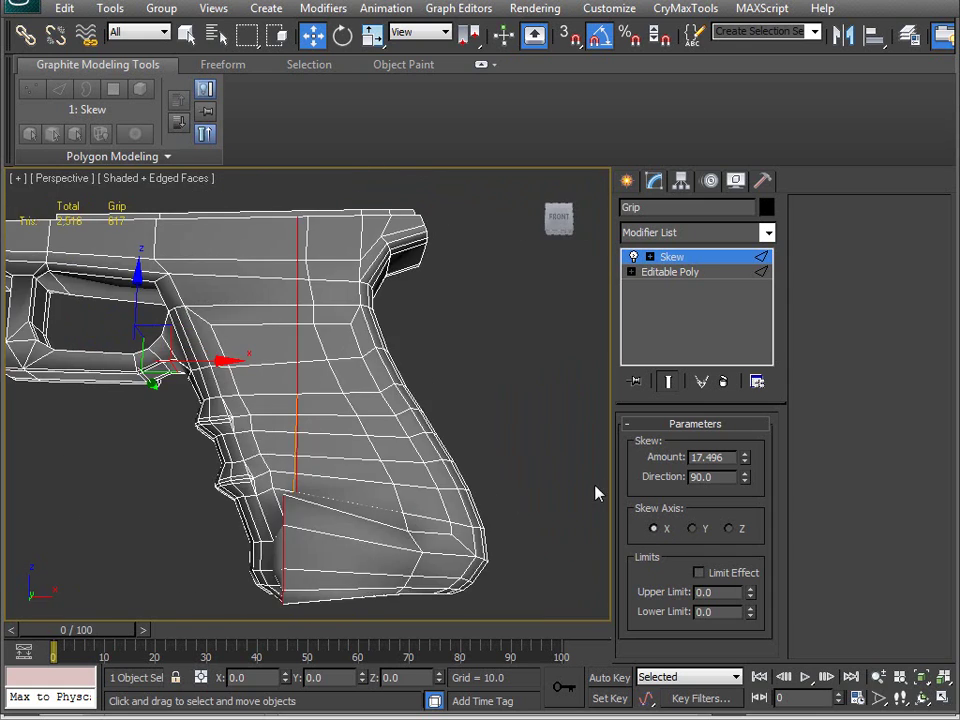
{"action": "middle_click_drag", "start_coordinate": [403, 483], "coordinate": [585, 540], "text": "alt"}
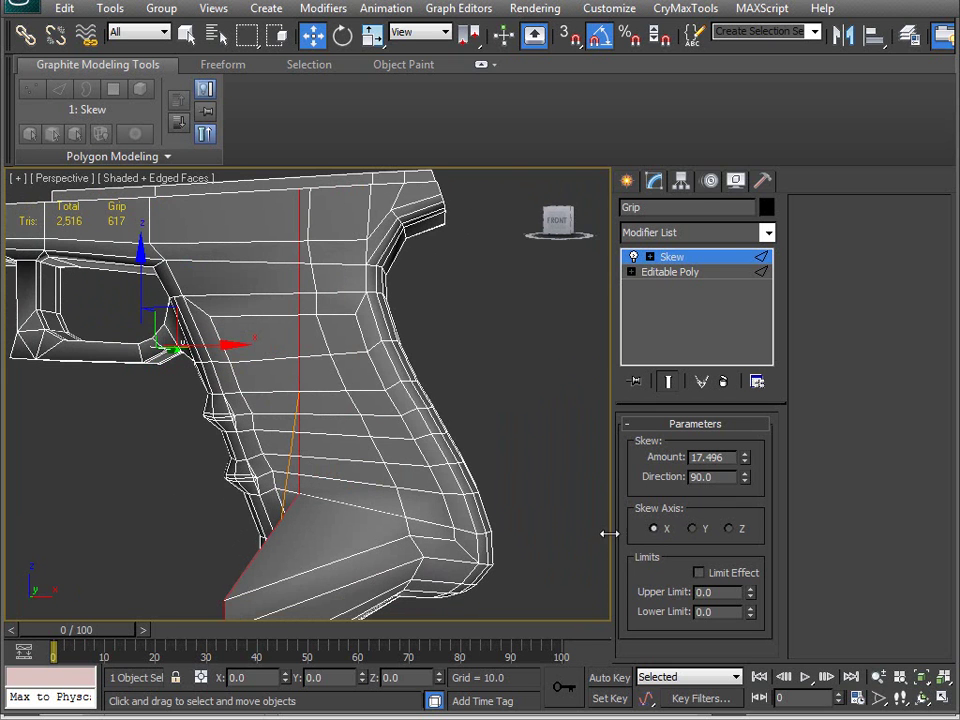
{"action": "type", "text": "-90"}
{"action": "key", "text": "Return"}
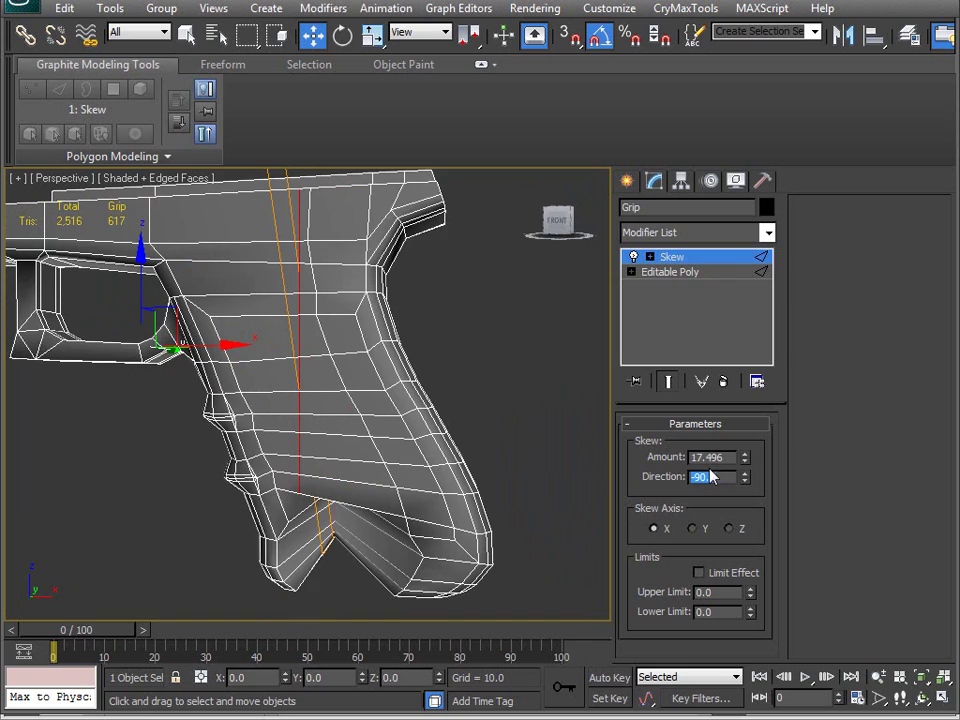
Try a skew direction of 0, and remove the Skew modifier from the grip
{"action": "type", "text": "0"}
{"action": "key", "text": "Return"}
{"action": "middle_click_drag", "start_coordinate": [379, 454], "coordinate": [279, 492], "text": "alt"}
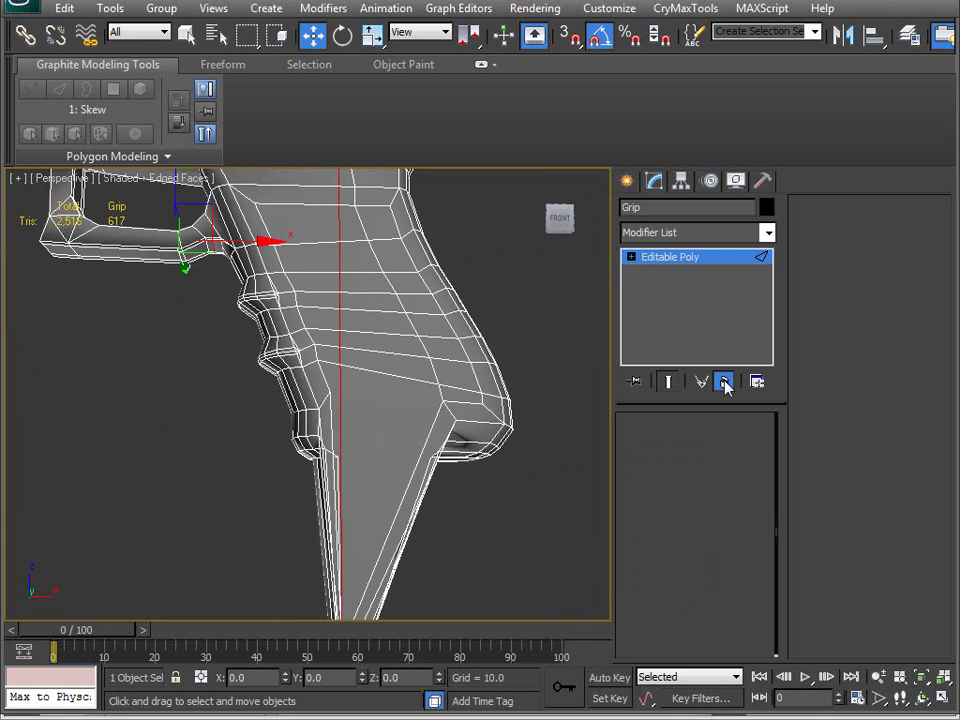
{"action": "left_click", "coordinate": [723, 381]}
Rotate the selected front edge loop so it slants parallel to the grip's front edge
{"action": "middle_click_drag", "start_coordinate": [414, 424], "coordinate": [321, 518]}
{"action": "key", "text": "r"}
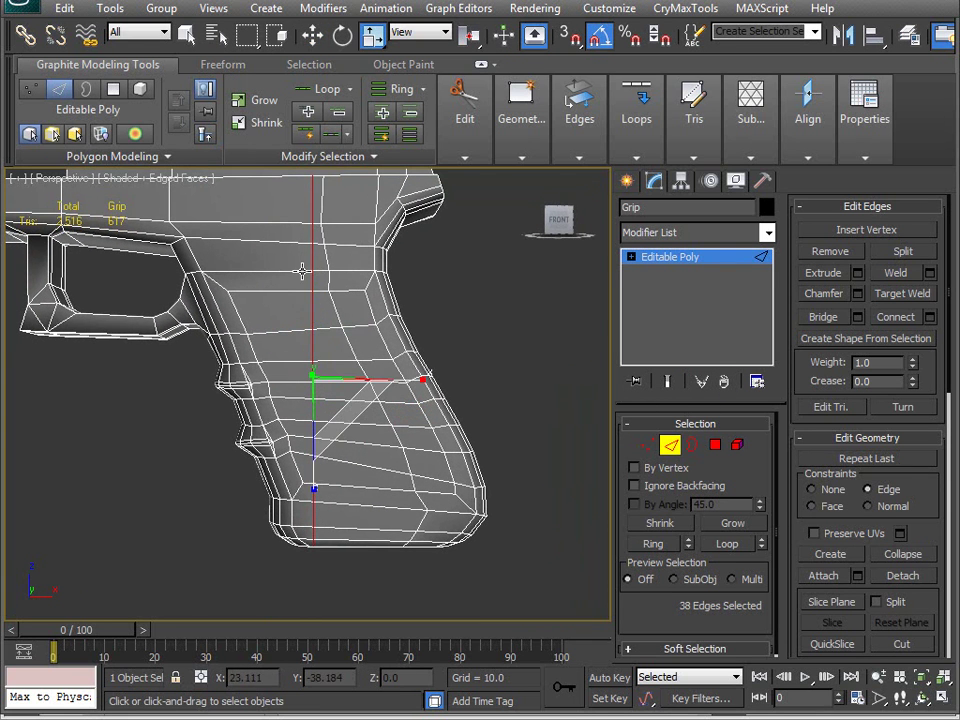
{"action": "key", "text": "e"}
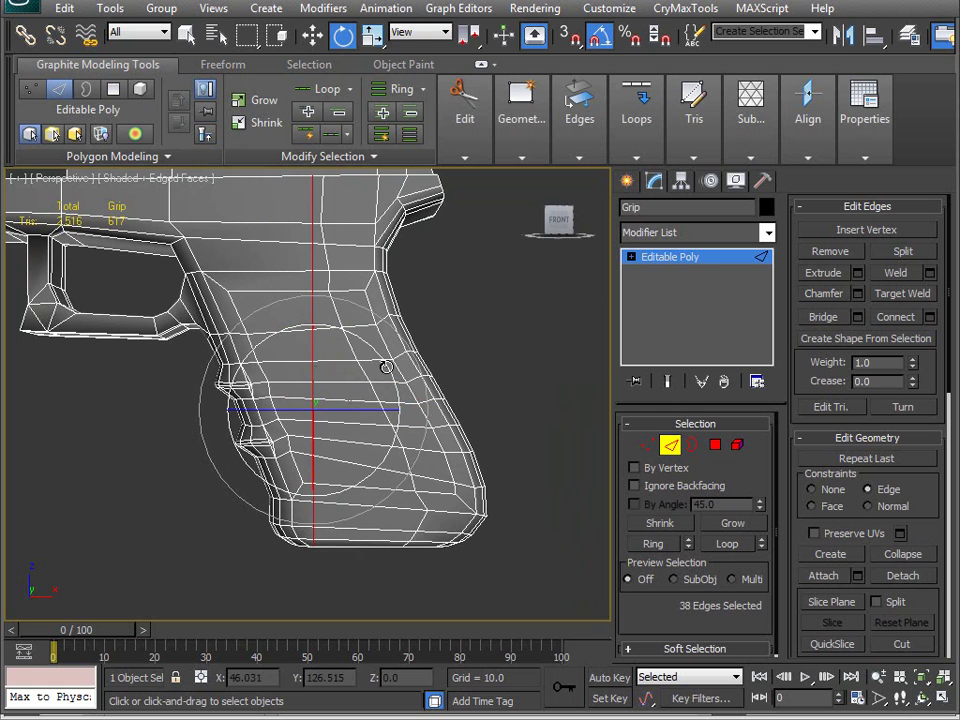
{"action": "left_click_drag", "start_coordinate": [384, 366], "coordinate": [367, 354]}
{"action": "middle_click_drag", "start_coordinate": [365, 353], "coordinate": [369, 467], "text": "alt"}
Select the rear vertical edge loop across the grip, make it planar in X and shift it forward to X about 28.9
{"action": "key", "text": "w"}
{"action": "left_click", "coordinate": [411, 494]}
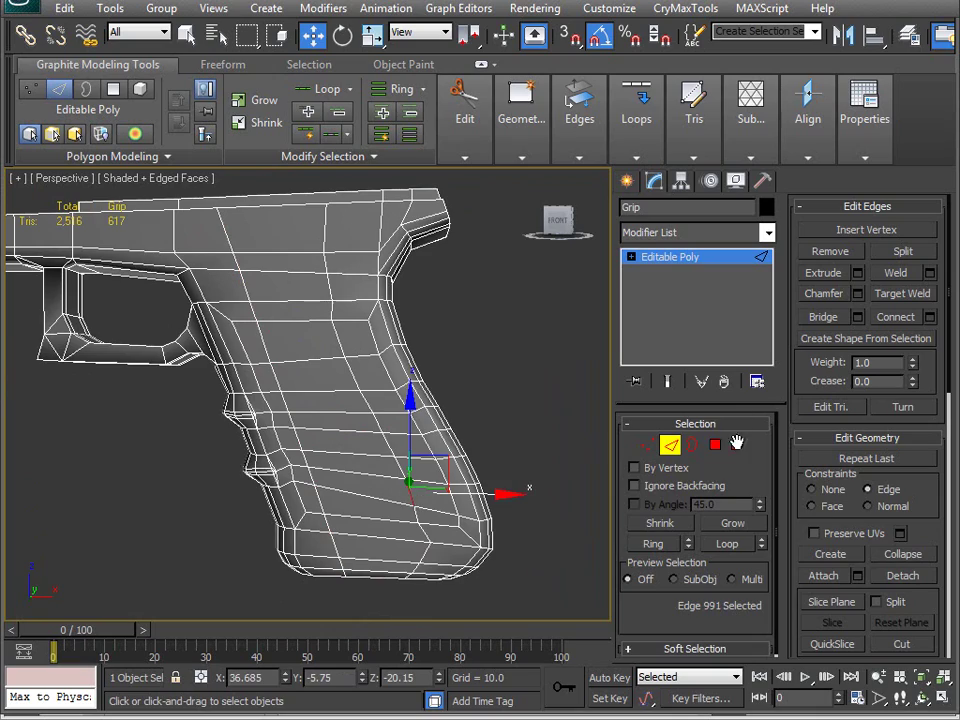
{"action": "left_click", "coordinate": [740, 545]}
{"action": "middle_click_drag", "start_coordinate": [420, 400], "coordinate": [457, 372], "text": "alt"}
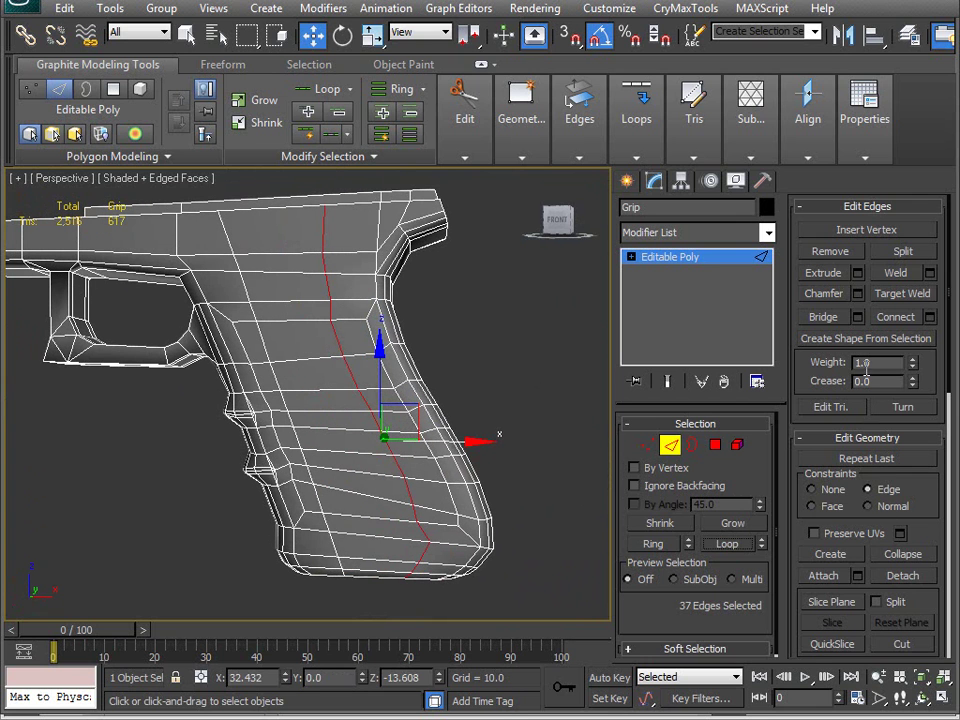
{"action": "scroll", "coordinate": [928, 534], "scroll_direction": "down", "scroll_amount": 3}
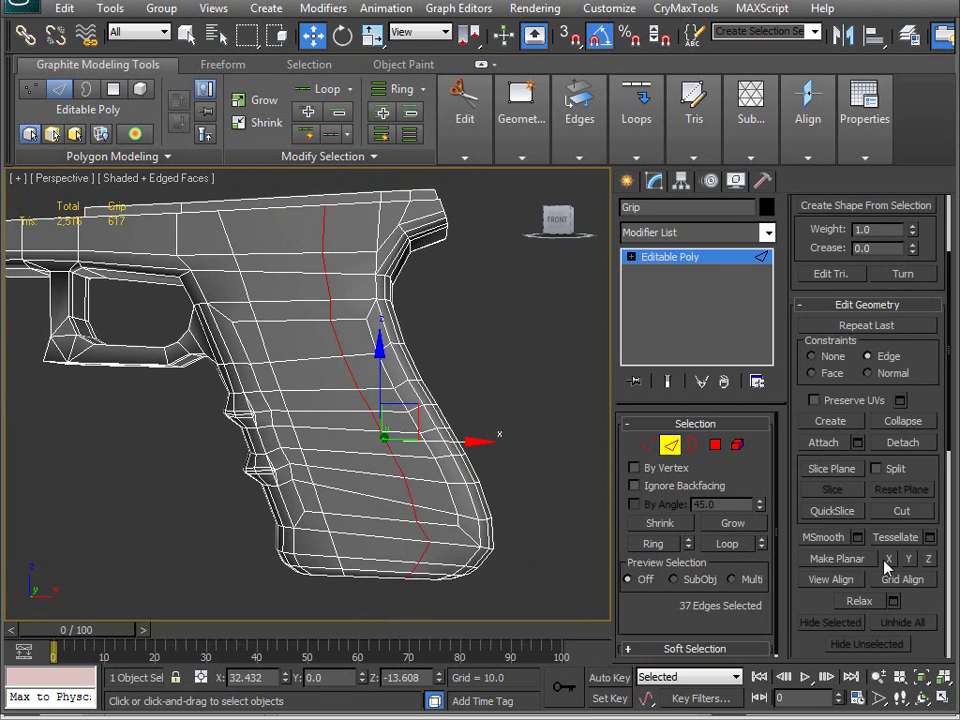
{"action": "left_click", "coordinate": [889, 559]}
{"action": "middle_click_drag", "start_coordinate": [589, 551], "coordinate": [480, 473], "text": "alt"}
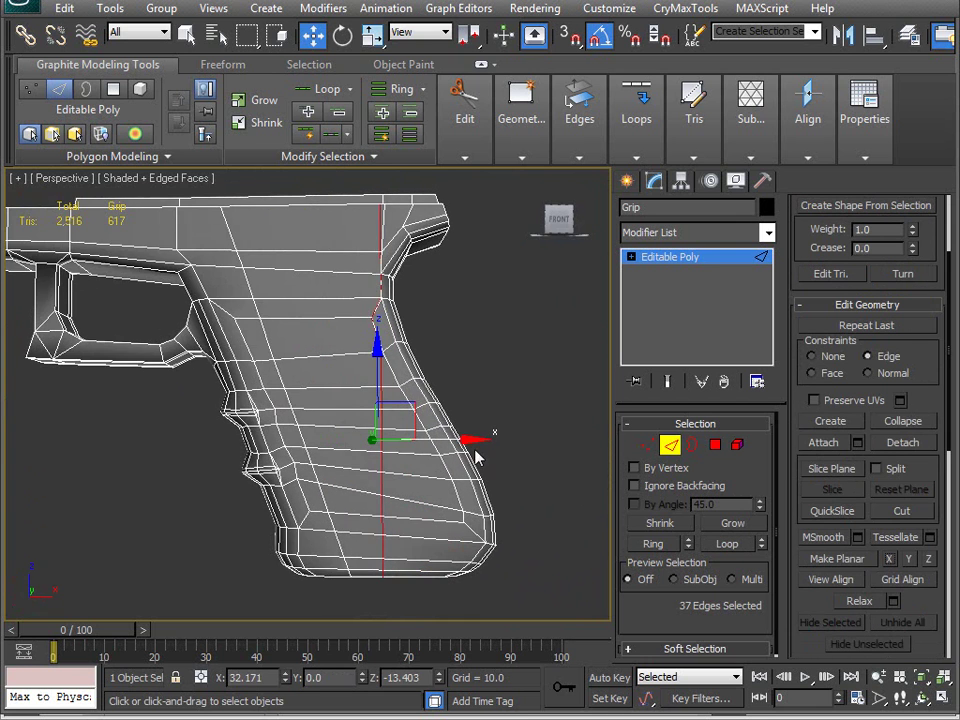
{"action": "left_click_drag", "start_coordinate": [449, 437], "coordinate": [326, 316]}
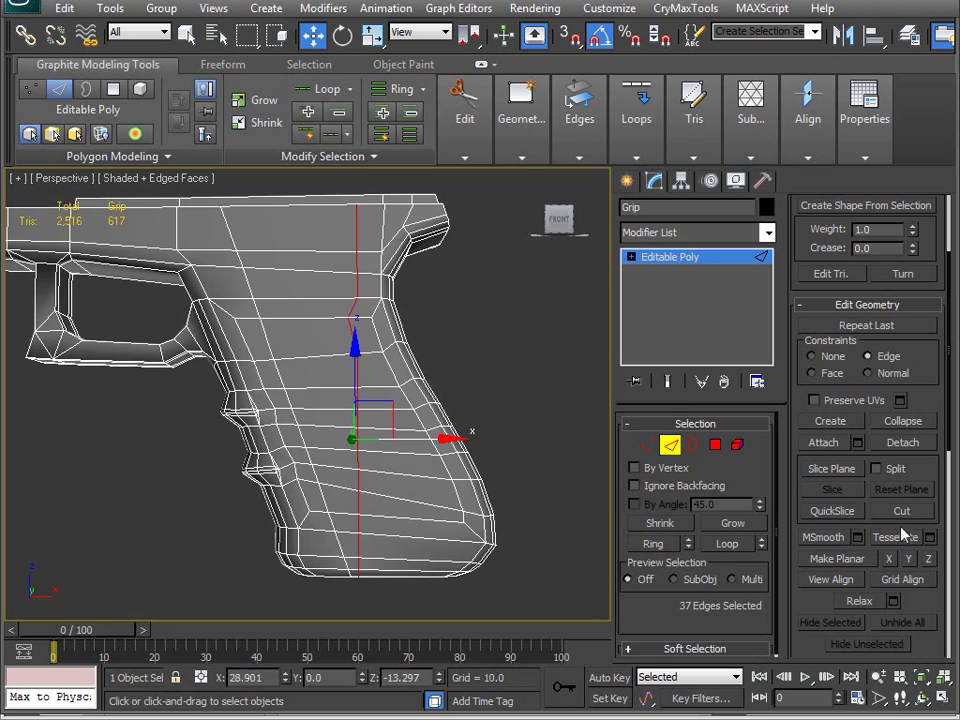
{"action": "middle_click_drag", "start_coordinate": [489, 394], "coordinate": [340, 440], "text": "alt"}
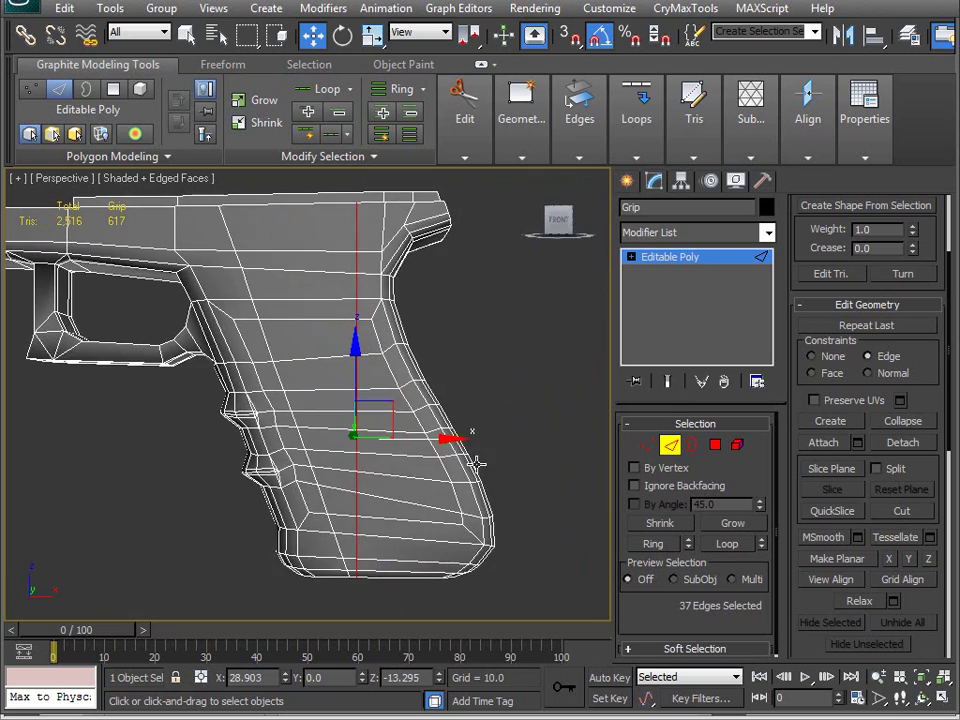
Rotate the rear edge loop to the same slant as the front loop and shift it slightly forward
{"action": "key", "text": "e"}
{"action": "left_click_drag", "start_coordinate": [428, 397], "coordinate": [403, 395]}
{"action": "middle_click_drag", "start_coordinate": [403, 395], "coordinate": [364, 428], "text": "alt"}
{"action": "key", "text": "w"}
{"action": "left_click_drag", "start_coordinate": [439, 433], "coordinate": [422, 433]}
{"action": "middle_click_drag", "start_coordinate": [422, 433], "coordinate": [345, 484], "text": "alt"}
Deselect the rear loop's edges at the grip's bottom and slide the remaining edges slightly toward the grip's rear
{"action": "left_click_drag", "start_coordinate": [370, 372], "coordinate": [493, 352]}
{"action": "left_click_drag", "start_coordinate": [557, 333], "coordinate": [381, 413]}
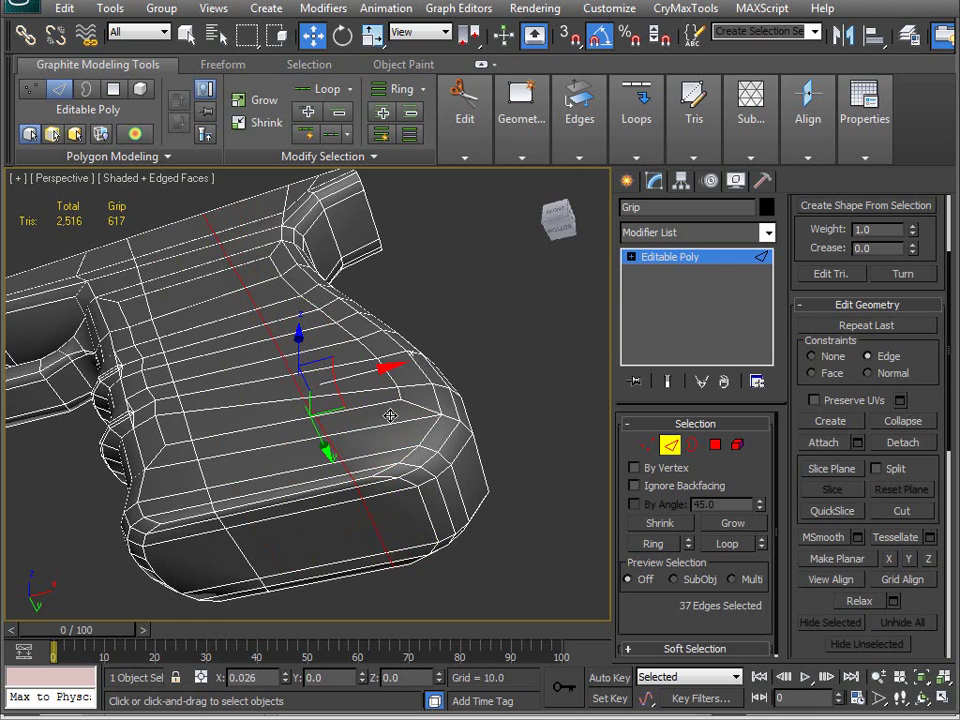
{"action": "middle_click_drag", "start_coordinate": [386, 414], "coordinate": [402, 466], "text": "alt"}
{"action": "left_click_drag", "start_coordinate": [381, 482], "coordinate": [383, 480], "text": "alt"}
{"action": "middle_click_drag", "start_coordinate": [383, 480], "coordinate": [378, 435], "text": "alt"}
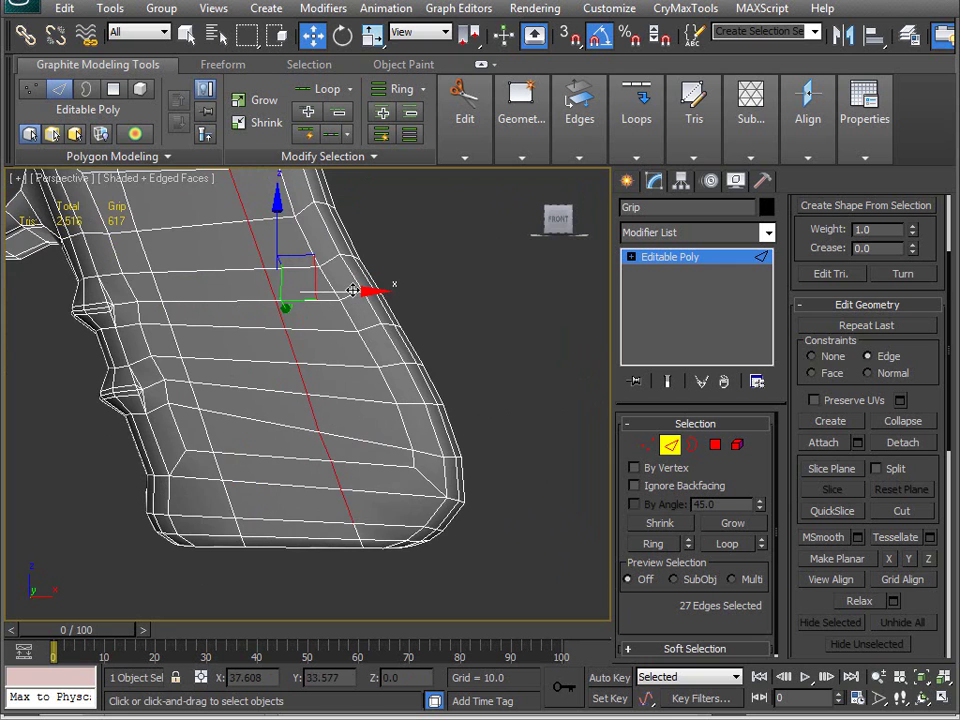
{"action": "middle_click_drag", "start_coordinate": [323, 358], "coordinate": [334, 394]}
{"action": "scroll", "coordinate": [341, 384], "scroll_direction": "down", "scroll_amount": 2}
{"action": "left_click_drag", "start_coordinate": [364, 347], "coordinate": [379, 349]}
{"action": "middle_click_drag", "start_coordinate": [379, 349], "coordinate": [244, 429], "text": "alt"}
Leave edge editing and examine the grip's shading with and without edge overlay, around the backstrap and finger ridges
{"action": "left_click", "coordinate": [670, 447]}
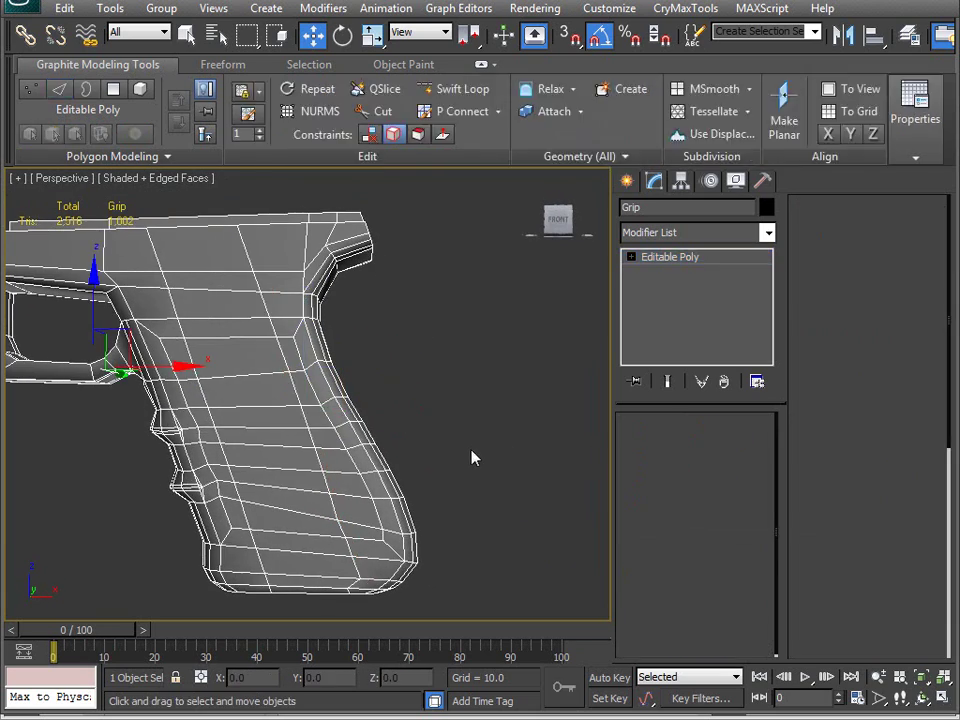
{"action": "key", "text": "F4"}
{"action": "mouse_move", "coordinate": [377, 428]}
{"action": "middle_mouse_down", "text": "alt"}
{"action": "mouse_move", "coordinate": [251, 456]}
{"action": "mouse_move", "coordinate": [349, 469]}
{"action": "mouse_move", "coordinate": [270, 497]}
{"action": "mouse_move", "coordinate": [287, 446]}
{"action": "mouse_move", "coordinate": [234, 463]}
{"action": "mouse_move", "coordinate": [223, 516]}
{"action": "mouse_move", "coordinate": [208, 517]}
{"action": "mouse_move", "coordinate": [289, 313]}
{"action": "mouse_move", "coordinate": [274, 401]}
{"action": "mouse_move", "coordinate": [199, 410]}
{"action": "middle_mouse_up", "text": "alt"}
{"action": "scroll", "coordinate": [272, 490], "scroll_direction": "up", "scroll_amount": 2}
{"action": "key", "text": "F4"}
{"action": "middle_click_drag", "start_coordinate": [193, 320], "coordinate": [355, 423]}
{"action": "scroll", "coordinate": [214, 371], "scroll_direction": "up", "scroll_amount": 3}
{"action": "scroll", "coordinate": [356, 294], "scroll_direction": "down", "scroll_amount": 3}
{"action": "scroll", "coordinate": [330, 447], "scroll_direction": "up", "scroll_amount": 2}
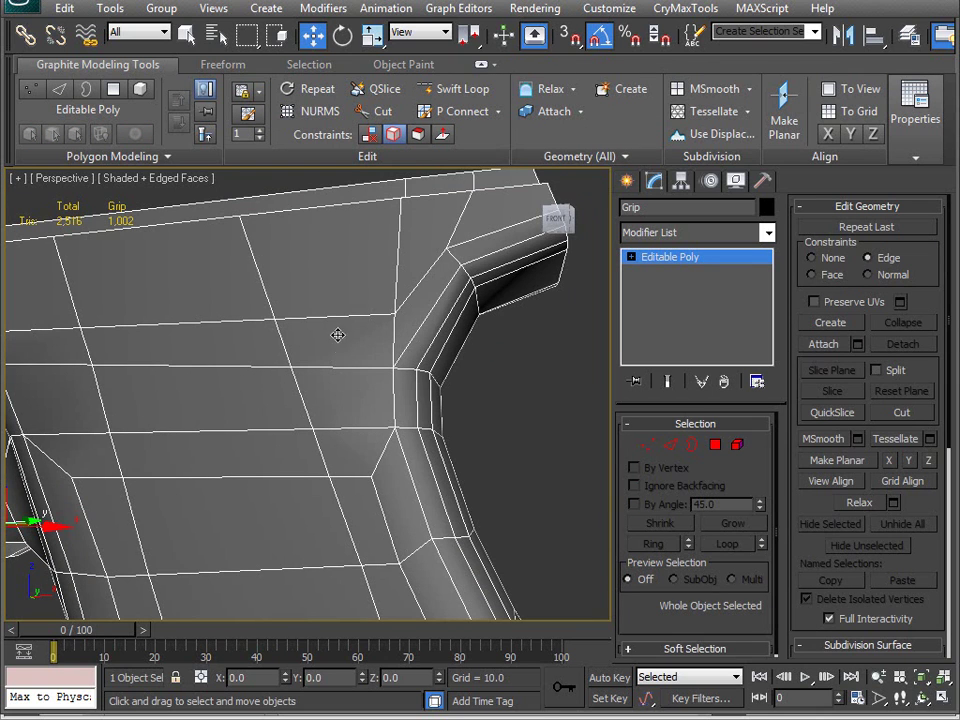
{"action": "middle_click_drag", "start_coordinate": [360, 436], "coordinate": [383, 364], "text": "alt"}
{"action": "scroll", "coordinate": [319, 394], "scroll_direction": "up", "scroll_amount": 3}
{"action": "mouse_move", "coordinate": [243, 426]}
{"action": "middle_mouse_down", "text": "alt"}
{"action": "mouse_move", "coordinate": [250, 440]}
{"action": "mouse_move", "coordinate": [258, 430]}
{"action": "mouse_move", "coordinate": [242, 412]}
{"action": "middle_mouse_up", "text": "alt"}
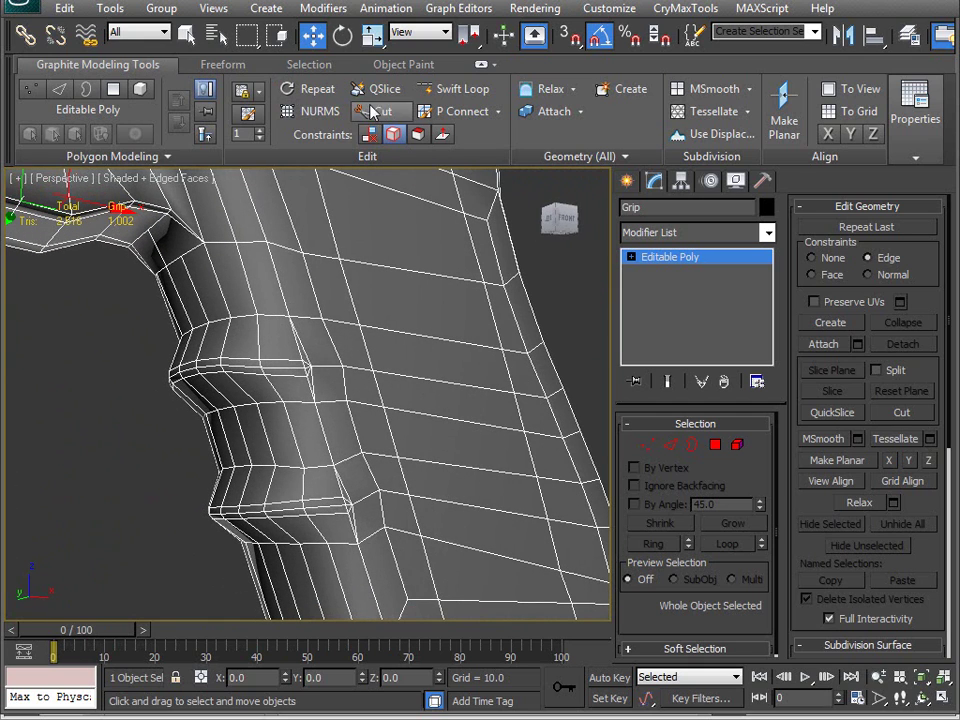
Turn on loop selection mode, select the lowest edge loop of the upper finger ridge and make it planar in Z
{"action": "key", "text": "2"}
{"action": "left_click", "coordinate": [308, 135]}
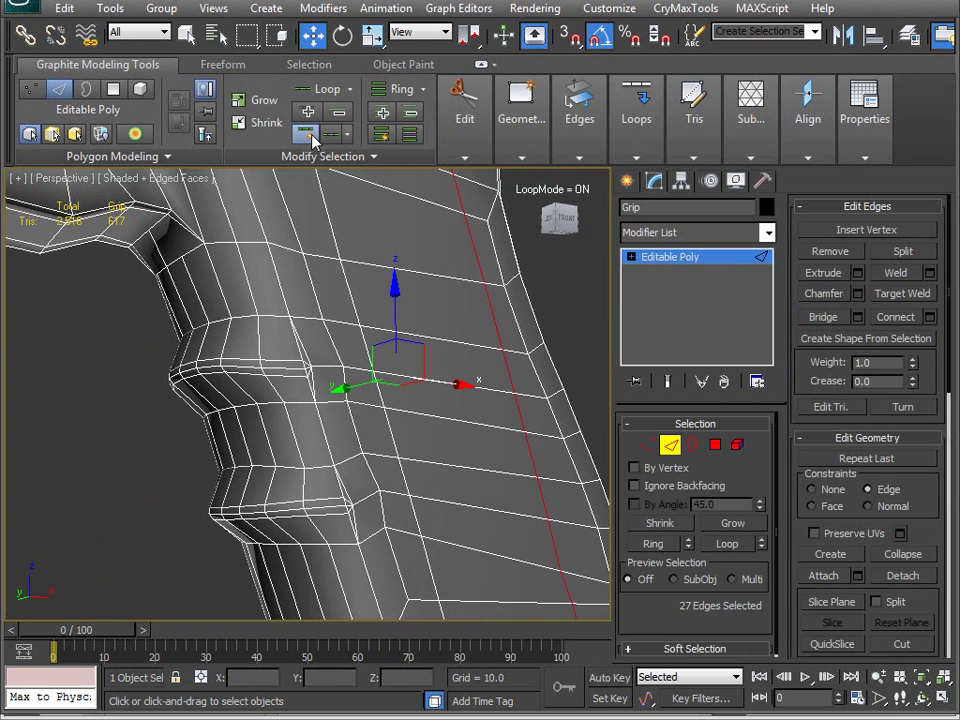
{"action": "left_click", "coordinate": [282, 376]}
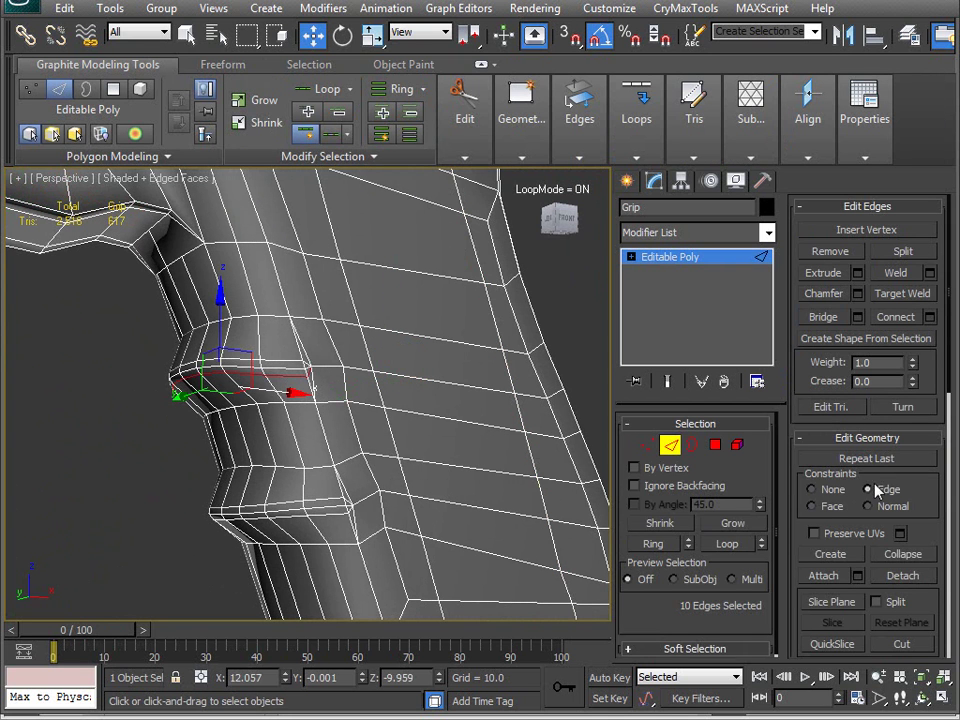
{"action": "mouse_move", "coordinate": [330, 425]}
{"action": "middle_mouse_down", "text": "alt"}
{"action": "mouse_move", "coordinate": [339, 439]}
{"action": "mouse_move", "coordinate": [289, 461]}
{"action": "mouse_move", "coordinate": [340, 440]}
{"action": "middle_mouse_up", "text": "alt"}
{"action": "left_click_drag", "start_coordinate": [911, 530], "coordinate": [898, 413]}
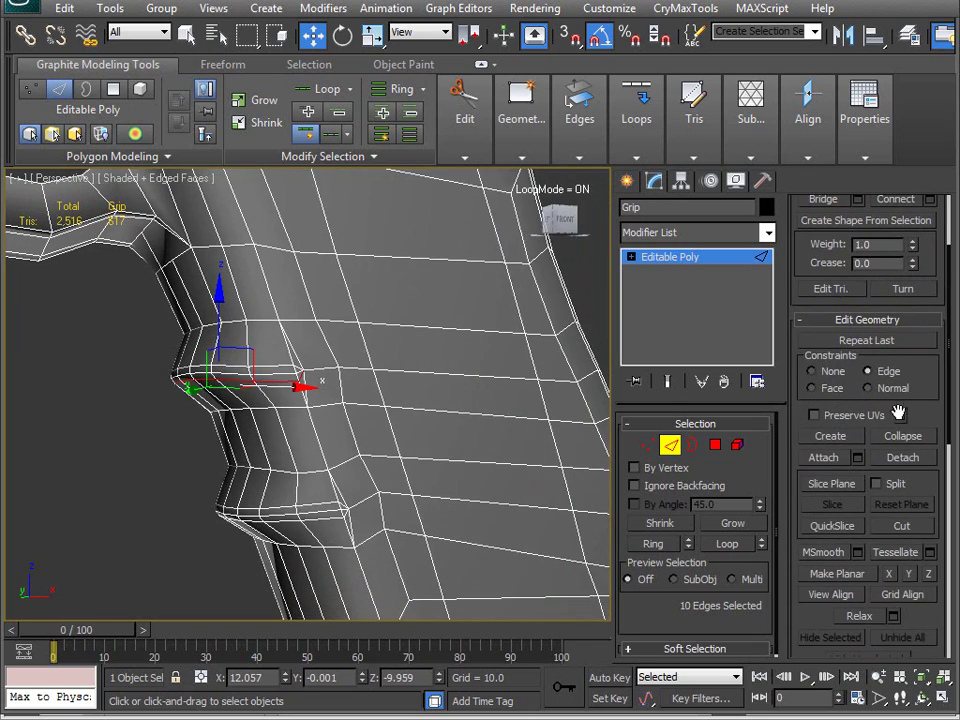
{"action": "left_click", "coordinate": [932, 577]}
Make the remaining edge loops of the upper finger ridge planar in Z
{"action": "middle_click_drag", "start_coordinate": [218, 415], "coordinate": [333, 427], "text": "alt"}
{"action": "left_click_drag", "start_coordinate": [247, 357], "coordinate": [238, 340]}
{"action": "left_click", "coordinate": [928, 576]}
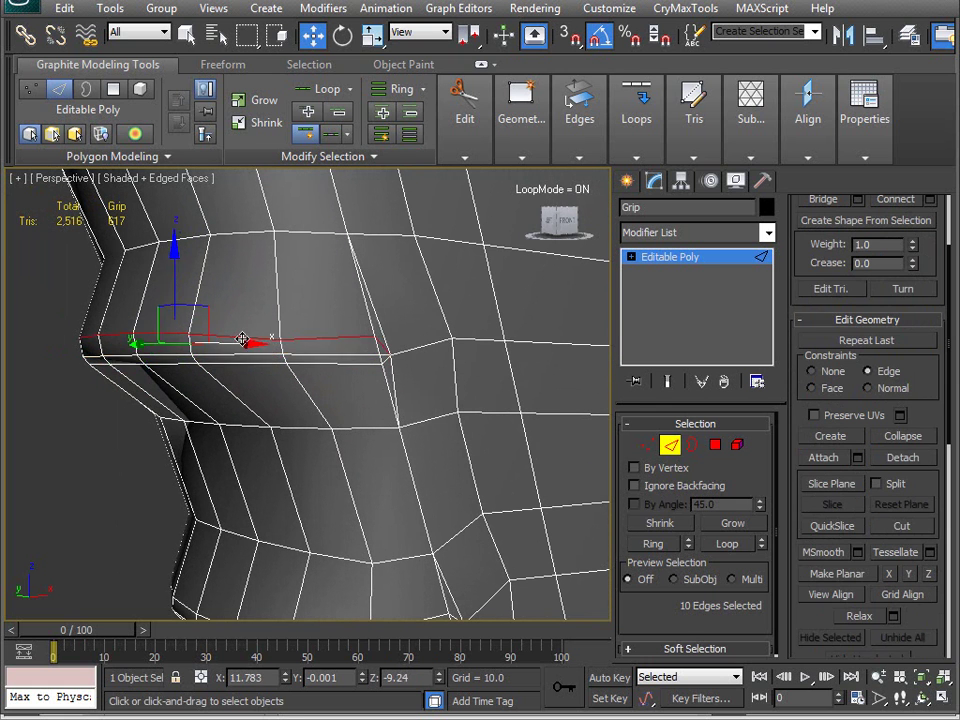
{"action": "left_click", "coordinate": [928, 576]}
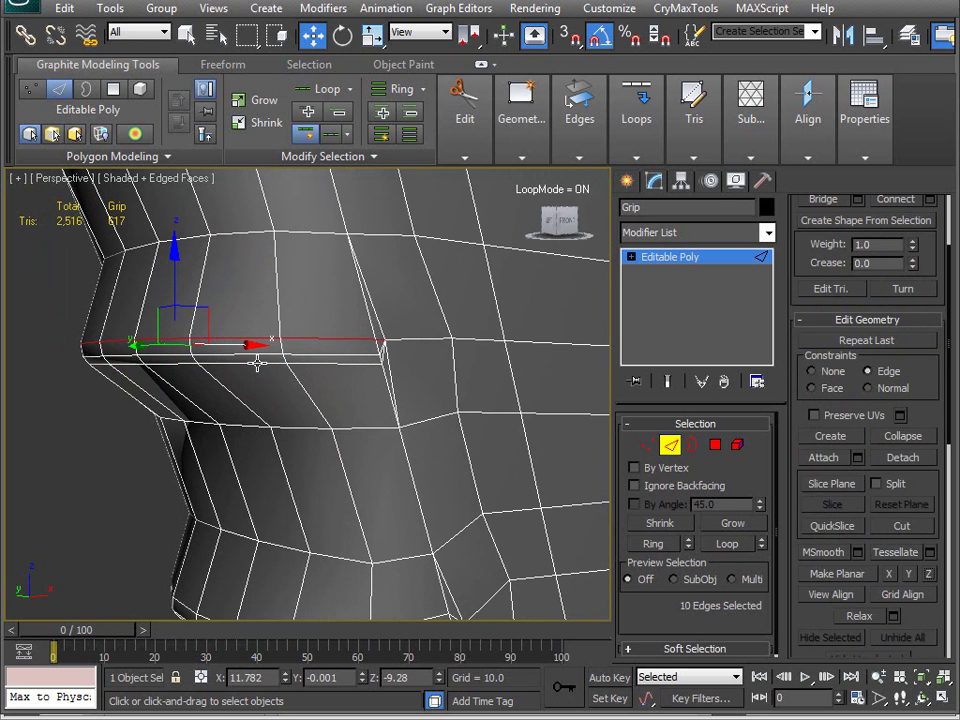
{"action": "left_click_drag", "start_coordinate": [257, 365], "coordinate": [178, 281]}
{"action": "middle_click_drag", "start_coordinate": [178, 281], "coordinate": [323, 390], "text": "alt"}
Make the lower finger ridge's edge loops planar in Z and raise its top loop slightly
{"action": "middle_click_drag", "start_coordinate": [259, 367], "coordinate": [253, 307], "text": "alt"}
{"action": "middle_click_drag", "start_coordinate": [307, 522], "coordinate": [260, 446], "text": "alt"}
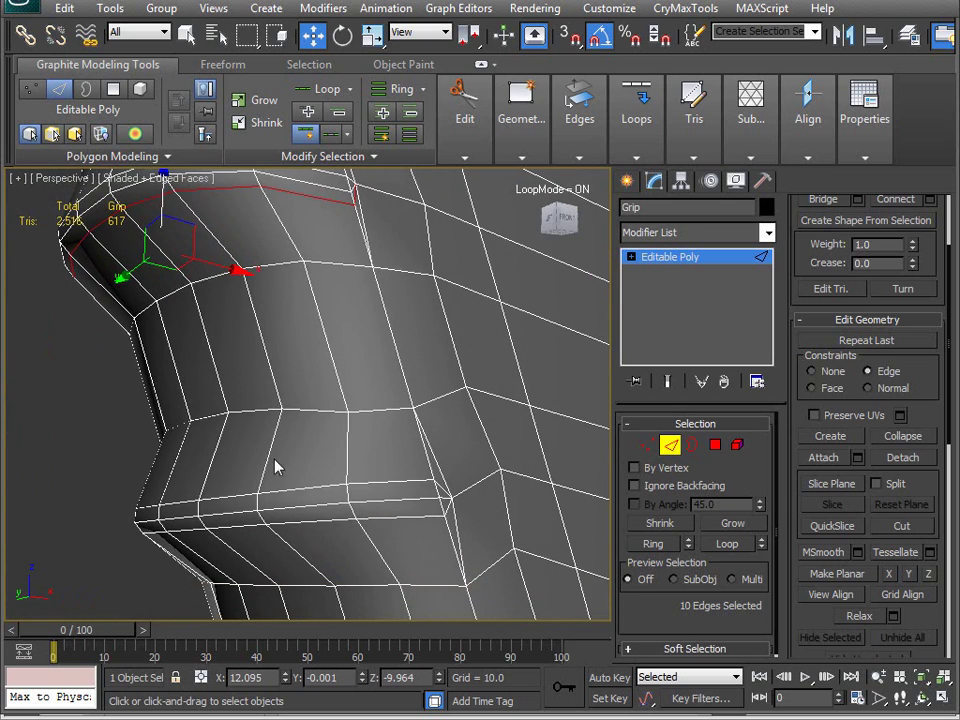
{"action": "left_click", "coordinate": [298, 488]}
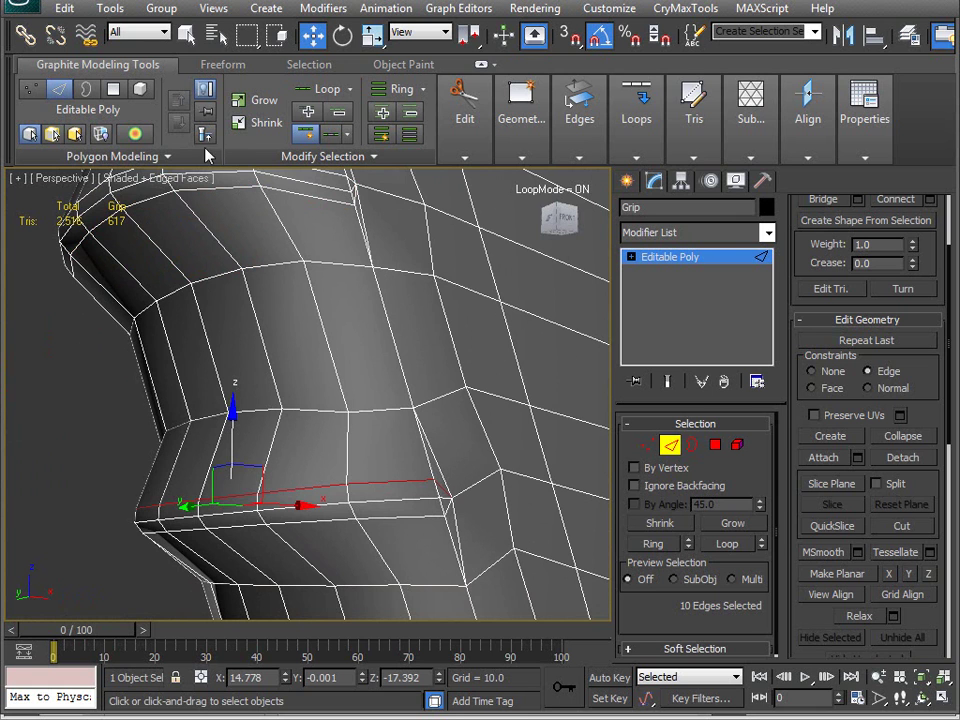
{"action": "left_click", "coordinate": [926, 574]}
{"action": "mouse_move", "coordinate": [339, 506]}
{"action": "left_mouse_down"}
{"action": "mouse_move", "coordinate": [377, 515]}
{"action": "mouse_move", "coordinate": [343, 521]}
{"action": "left_mouse_up"}
{"action": "left_click", "coordinate": [928, 575]}
{"action": "middle_click_drag", "start_coordinate": [418, 506], "coordinate": [357, 450], "text": "alt"}
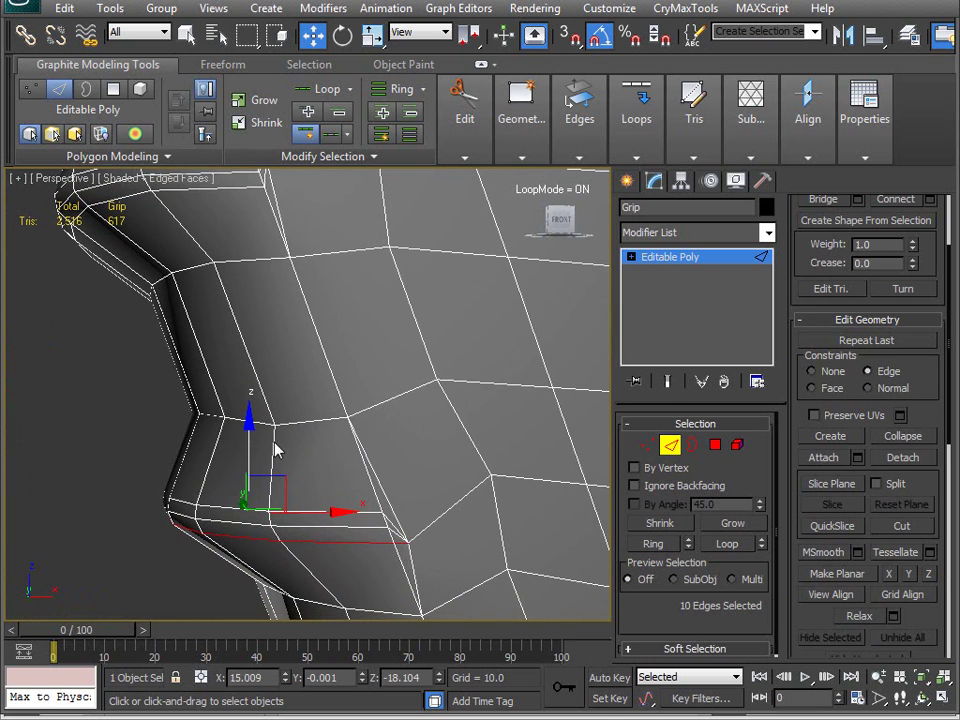
{"action": "mouse_move", "coordinate": [248, 449]}
{"action": "left_mouse_down"}
{"action": "mouse_move", "coordinate": [232, 475]}
{"action": "mouse_move", "coordinate": [243, 434]}
{"action": "left_mouse_up"}
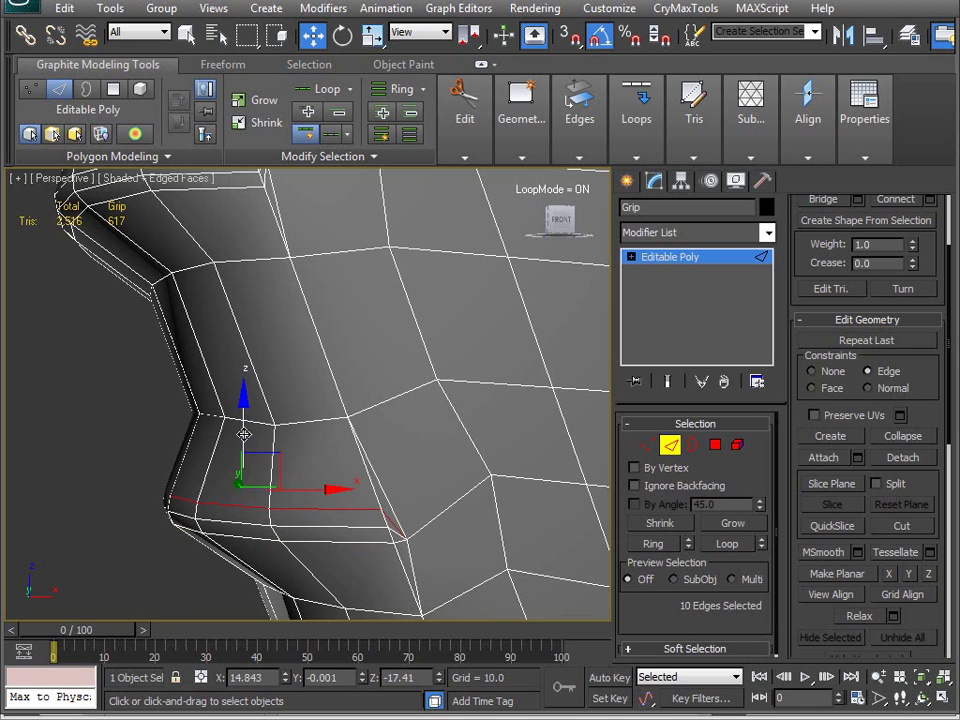
{"action": "middle_click_drag", "start_coordinate": [243, 434], "coordinate": [138, 470], "text": "alt"}
On the grip's front-view side, slide the corner vertex behind the lower finger ridge up and the one behind the upper ridge down
{"action": "key", "text": "1"}
{"action": "left_click", "coordinate": [363, 515]}
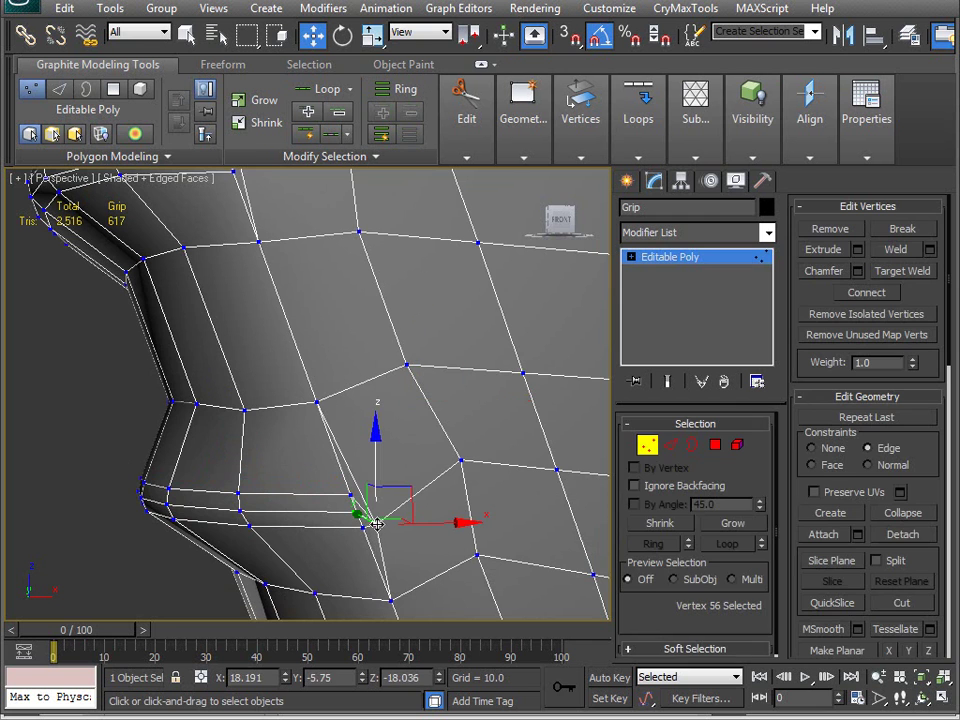
{"action": "left_click_drag", "start_coordinate": [373, 468], "coordinate": [372, 460]}
{"action": "middle_click_drag", "start_coordinate": [372, 460], "coordinate": [305, 430], "text": "alt"}
{"action": "left_click", "coordinate": [274, 262]}
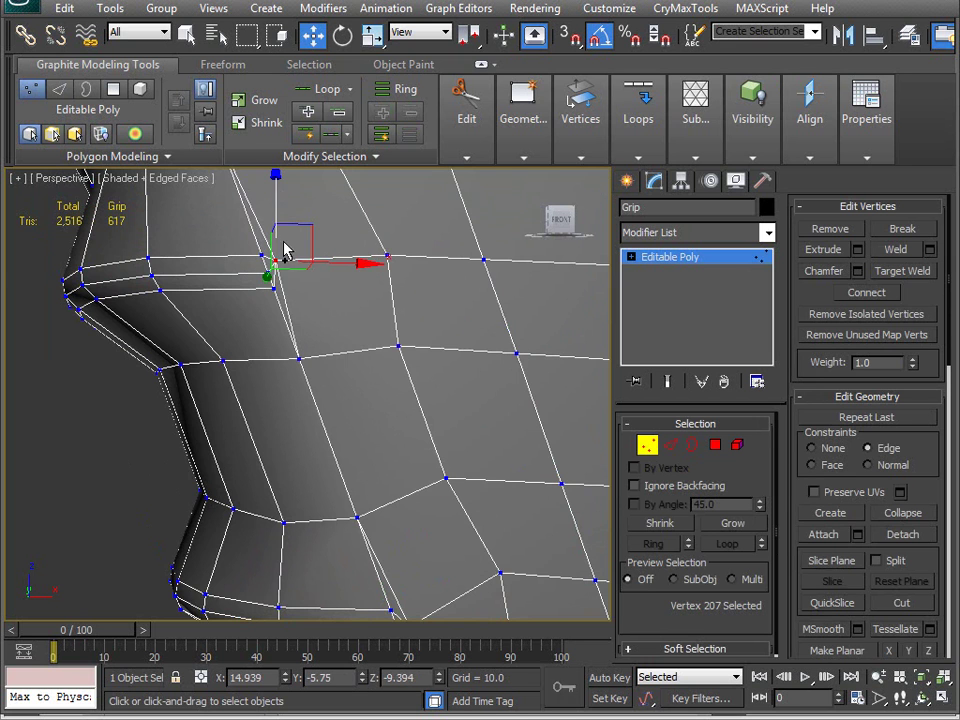
{"action": "scroll", "coordinate": [256, 344], "scroll_direction": "up", "scroll_amount": 1}
{"action": "middle_click_drag", "start_coordinate": [256, 344], "coordinate": [291, 448], "text": "alt"}
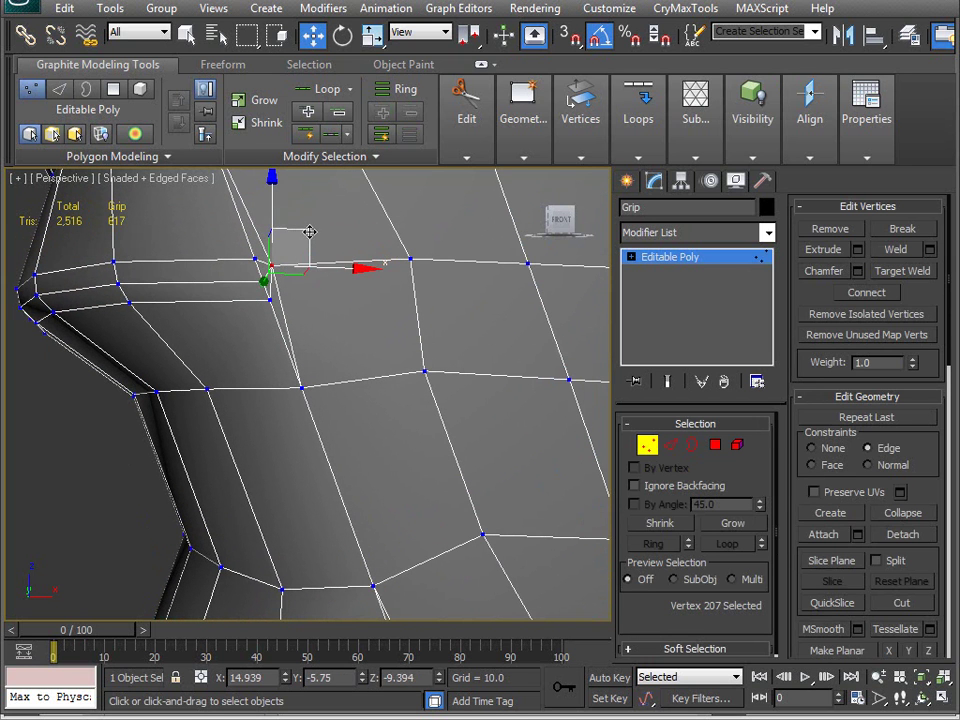
{"action": "left_click_drag", "start_coordinate": [313, 235], "coordinate": [160, 395]}
On the opposite side of the grip, slide the corner vertex behind the upper finger ridge down to Z about -9.55
{"action": "middle_click_drag", "start_coordinate": [160, 450], "coordinate": [322, 427], "text": "alt"}
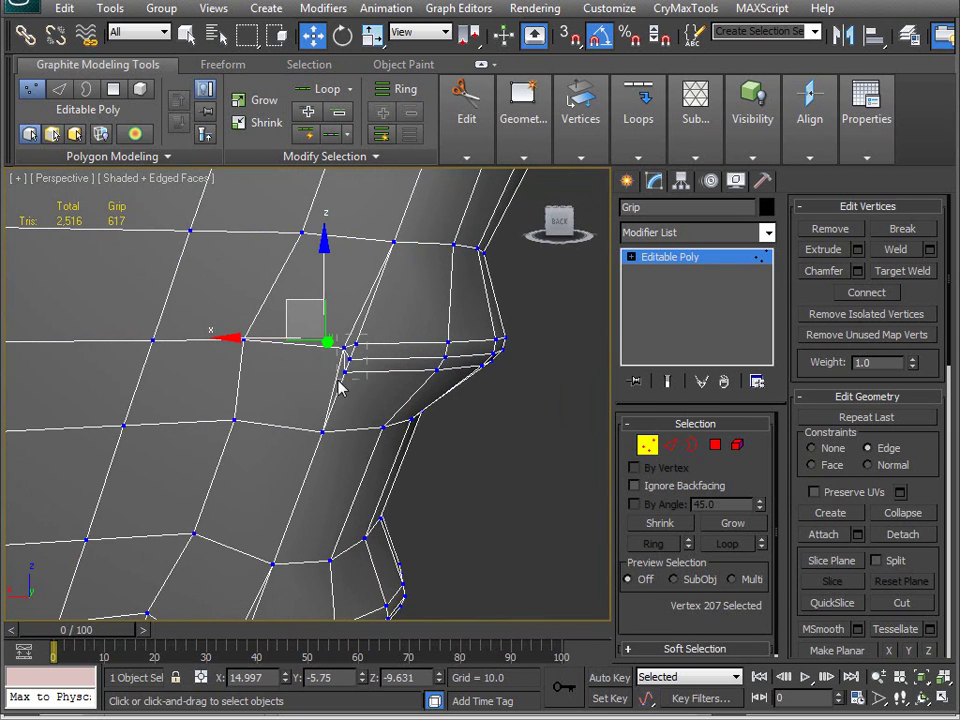
{"action": "left_click_drag", "start_coordinate": [338, 382], "coordinate": [336, 385]}
{"action": "key", "text": "z"}
{"action": "left_click", "coordinate": [244, 290]}
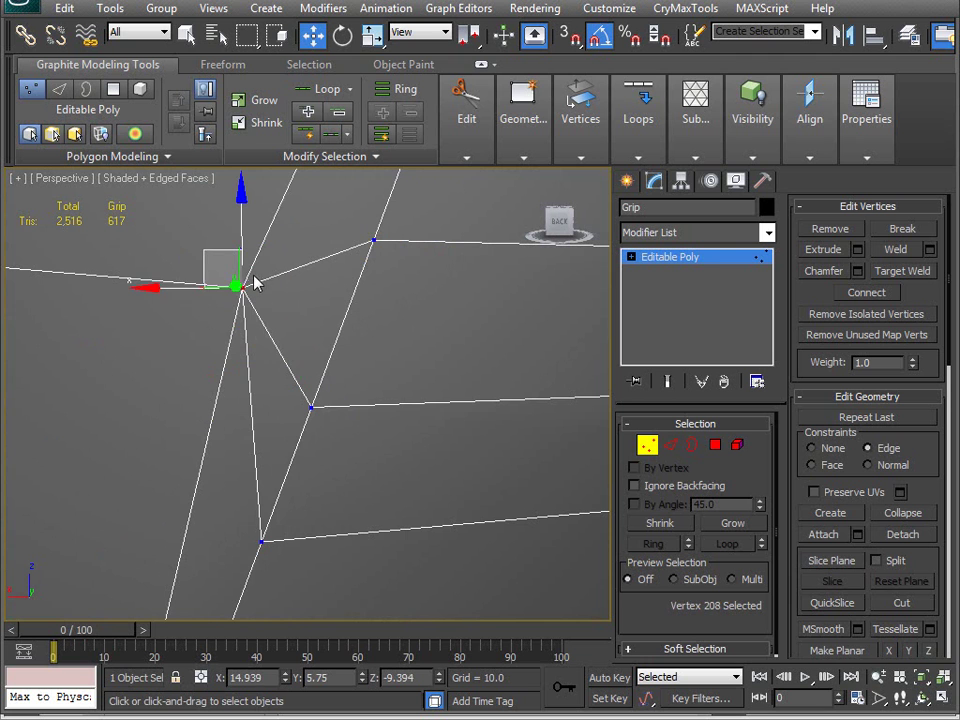
{"action": "left_click_drag", "start_coordinate": [214, 249], "coordinate": [186, 311]}
{"action": "middle_click_drag", "start_coordinate": [323, 500], "coordinate": [216, 605]}
{"action": "scroll", "coordinate": [302, 463], "scroll_direction": "down", "scroll_amount": 5}
On the same side, slide the corner vertex behind the lower finger ridge up to Z about -17.68
{"action": "scroll", "coordinate": [262, 348], "scroll_direction": "up", "scroll_amount": 4}
{"action": "middle_click_drag", "start_coordinate": [261, 366], "coordinate": [253, 455]}
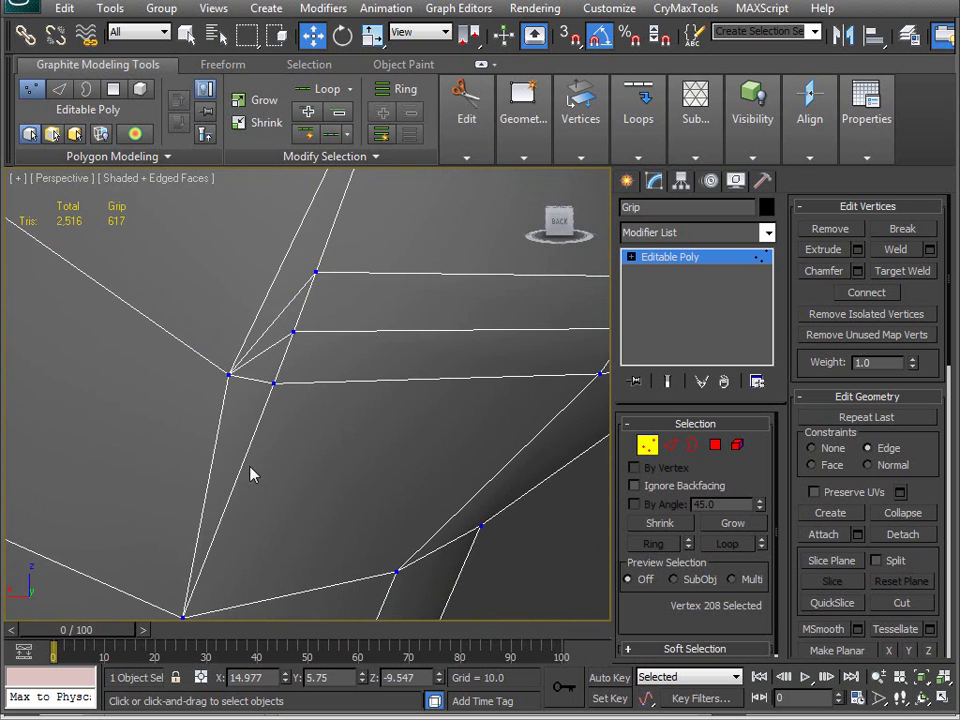
{"action": "left_click", "coordinate": [229, 371]}
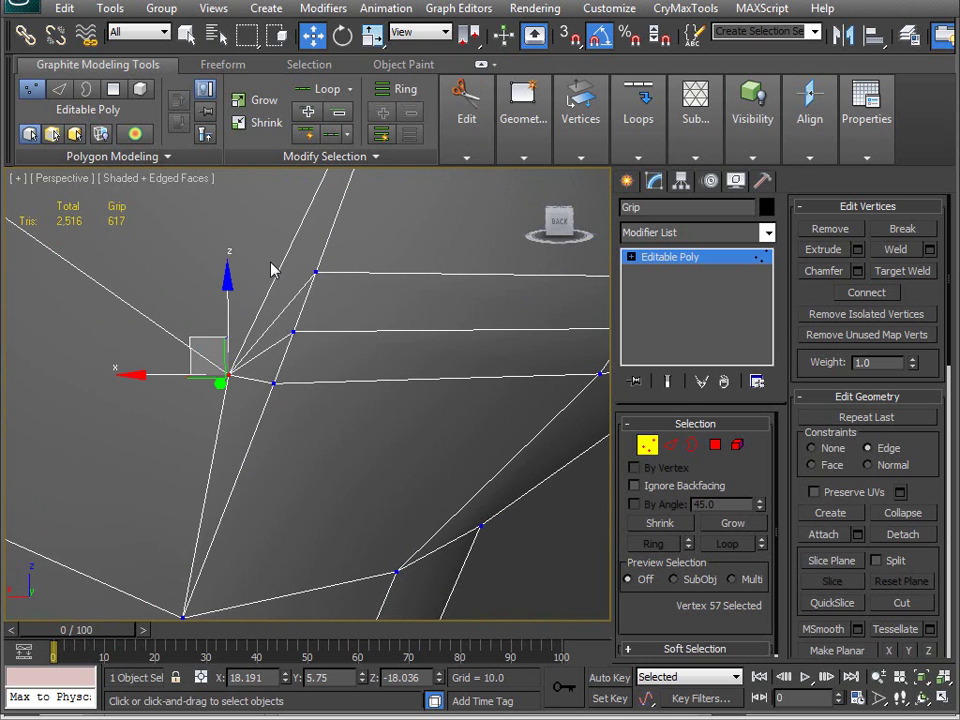
{"action": "left_click_drag", "start_coordinate": [222, 318], "coordinate": [231, 260]}
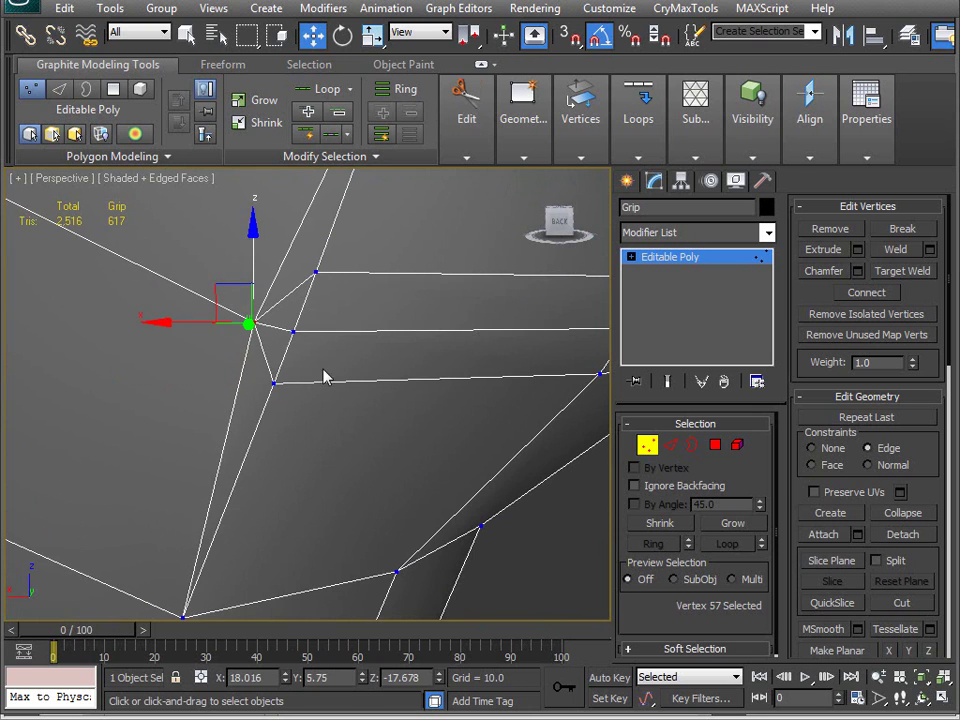
{"action": "scroll", "coordinate": [300, 410], "scroll_direction": "down", "scroll_amount": 10}
Select the matching vertices behind the lower finger ridge on both sides of the grip and slide them slightly forward
{"action": "scroll", "coordinate": [371, 420], "scroll_direction": "up", "scroll_amount": 8}
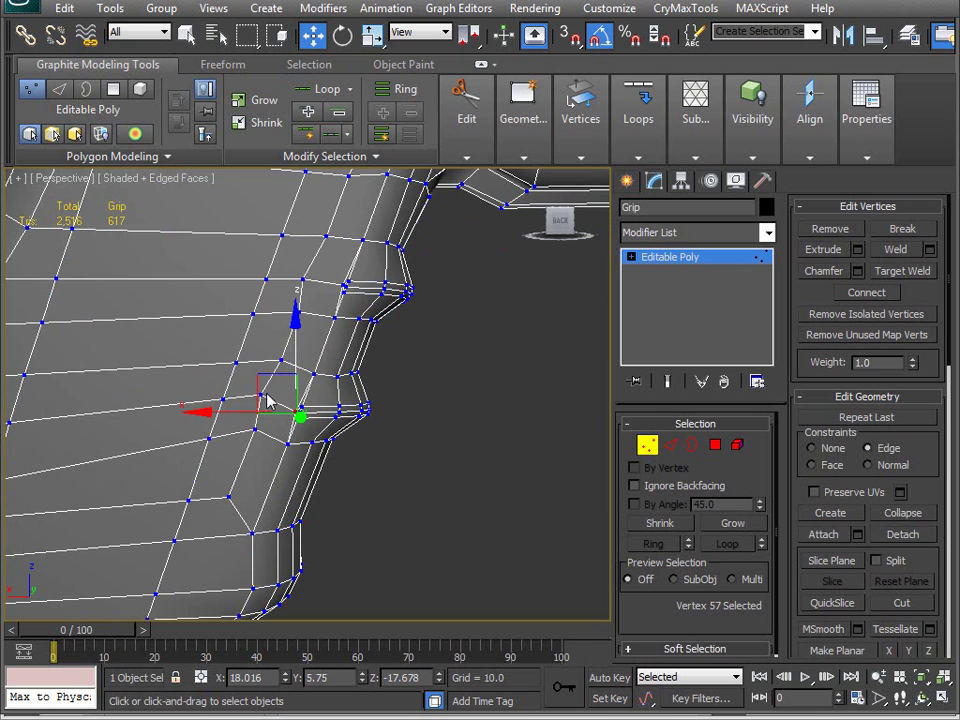
{"action": "left_click", "coordinate": [259, 399]}
{"action": "middle_click_drag", "start_coordinate": [294, 446], "coordinate": [253, 444], "text": "alt"}
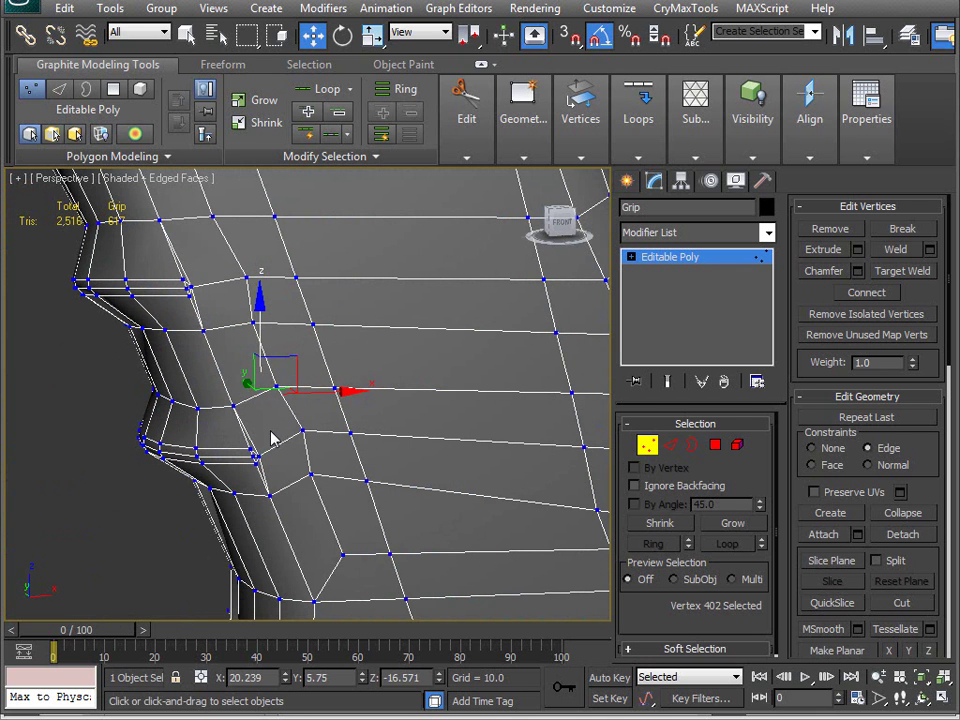
{"action": "left_click", "coordinate": [302, 429], "text": "ctrl"}
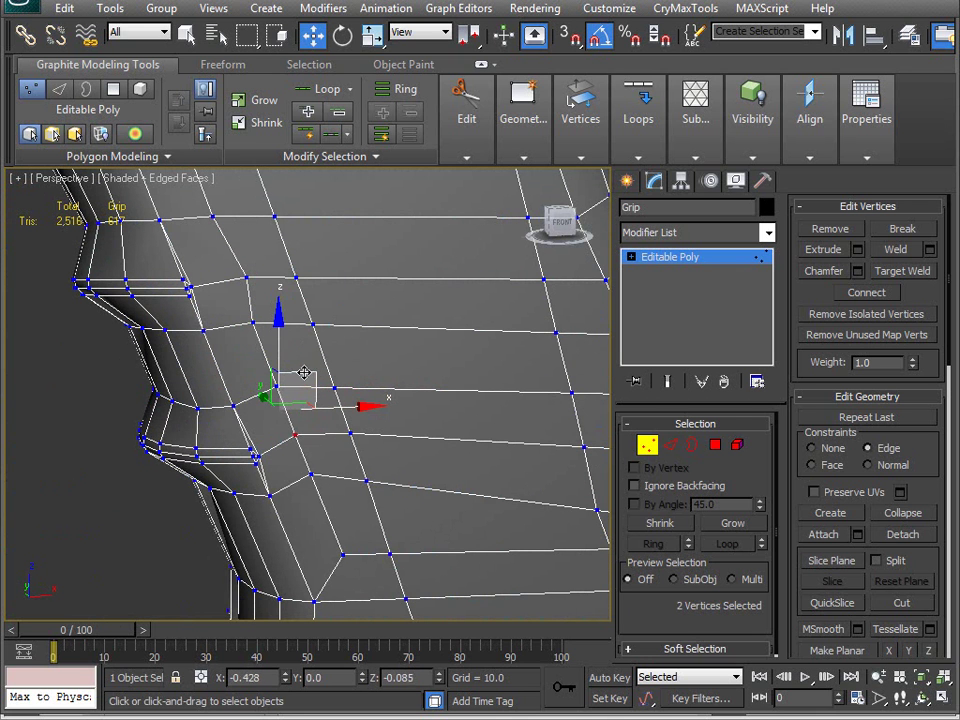
Select the matching corner vertices behind the upper finger ridge on both sides and slide them to X about 17.08, Z about -9.25
{"action": "middle_click_drag", "start_coordinate": [253, 294], "coordinate": [218, 416], "text": "alt"}
{"action": "left_click", "coordinate": [257, 367]}
{"action": "left_click", "coordinate": [237, 401], "text": "ctrl"}
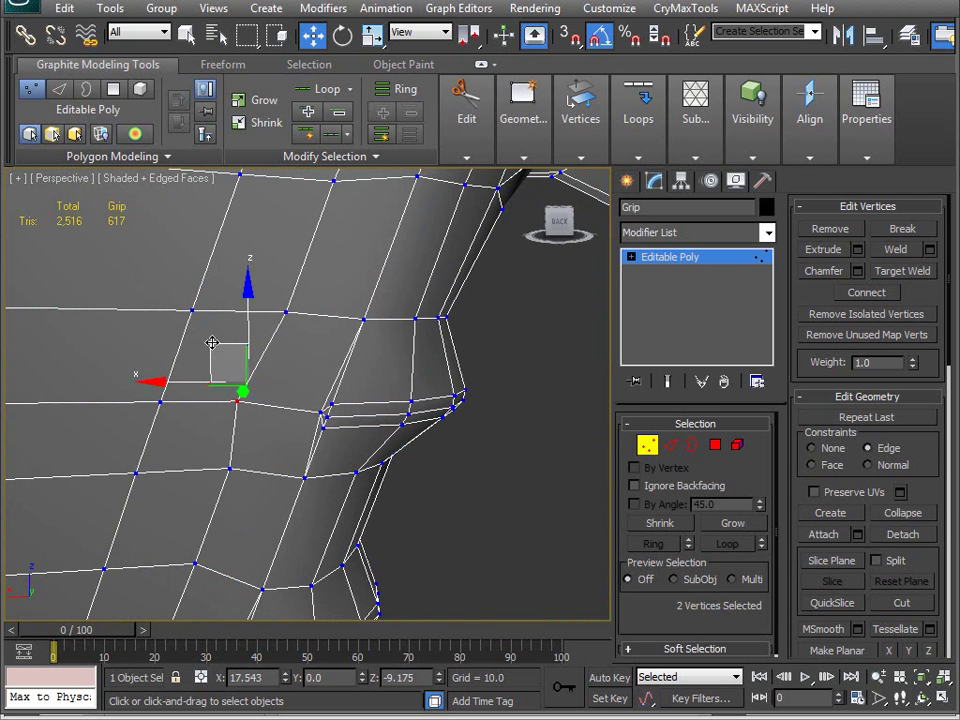
{"action": "left_click_drag", "start_coordinate": [210, 343], "coordinate": [222, 347]}
{"action": "middle_click_drag", "start_coordinate": [238, 266], "coordinate": [307, 343]}
At the grip's lower rear edge, select the row of eight vertices wrapping around the back and slide it slightly down
{"action": "scroll", "coordinate": [188, 345], "scroll_direction": "down", "scroll_amount": 5}
{"action": "scroll", "coordinate": [336, 334], "scroll_direction": "up", "scroll_amount": 3}
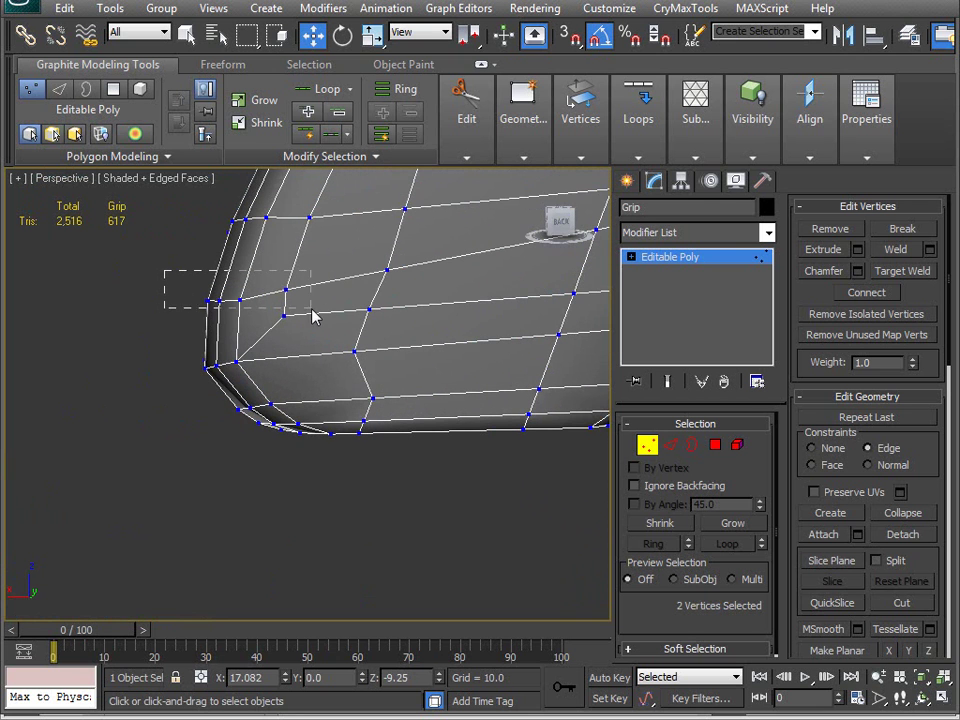
{"action": "left_click_drag", "start_coordinate": [306, 312], "coordinate": [306, 311]}
{"action": "middle_click_drag", "start_coordinate": [137, 349], "coordinate": [512, 393], "text": "alt"}
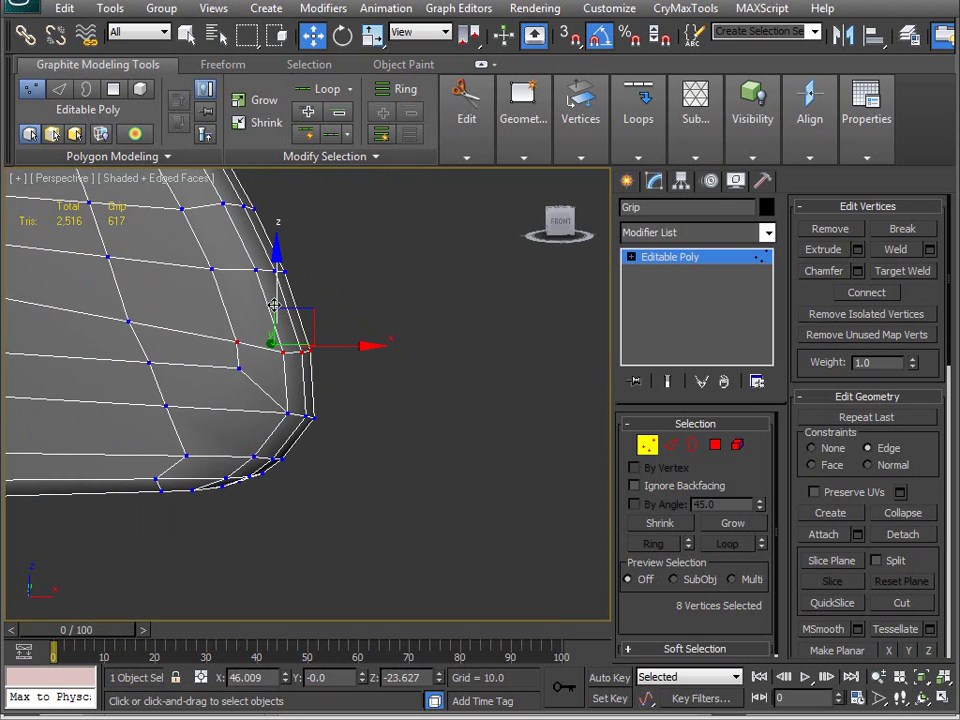
{"action": "left_click_drag", "start_coordinate": [276, 255], "coordinate": [280, 278]}
Select the four vertices just below and behind the lower finger ridge on both sides and slide them down to Z about -19.99
{"action": "scroll", "coordinate": [234, 373], "scroll_direction": "up", "scroll_amount": 3}
{"action": "middle_click_drag", "start_coordinate": [234, 373], "coordinate": [272, 312]}
{"action": "left_click", "coordinate": [291, 313]}
{"action": "left_click", "coordinate": [328, 323], "text": "ctrl"}
{"action": "middle_click_drag", "start_coordinate": [158, 305], "coordinate": [310, 291], "text": "alt"}
{"action": "left_click", "coordinate": [246, 303], "text": "ctrl"}
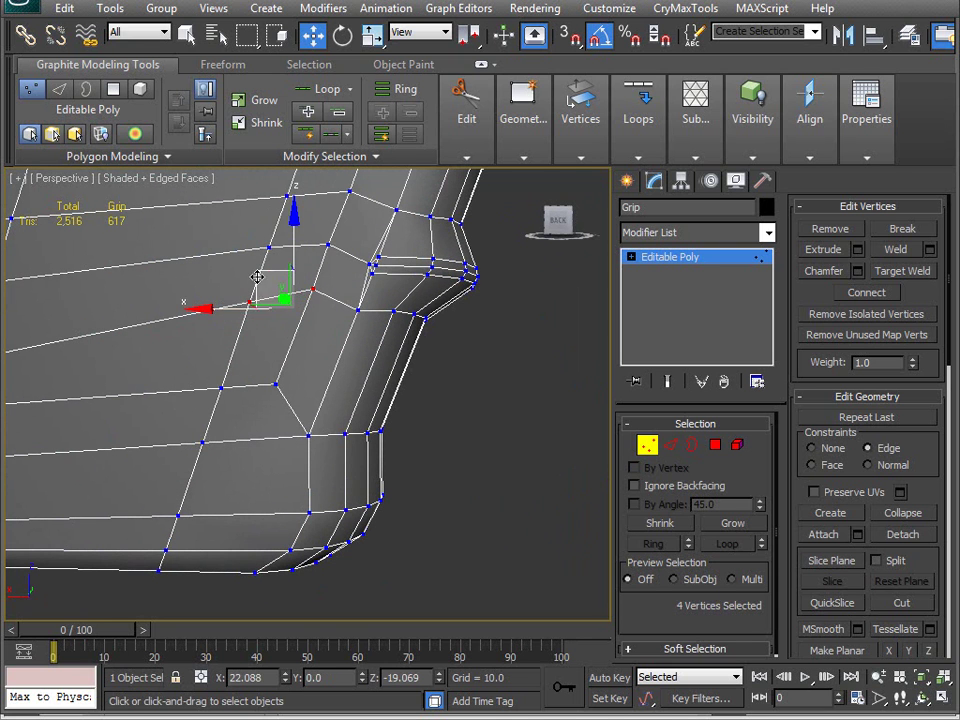
{"action": "left_click_drag", "start_coordinate": [293, 218], "coordinate": [230, 317]}
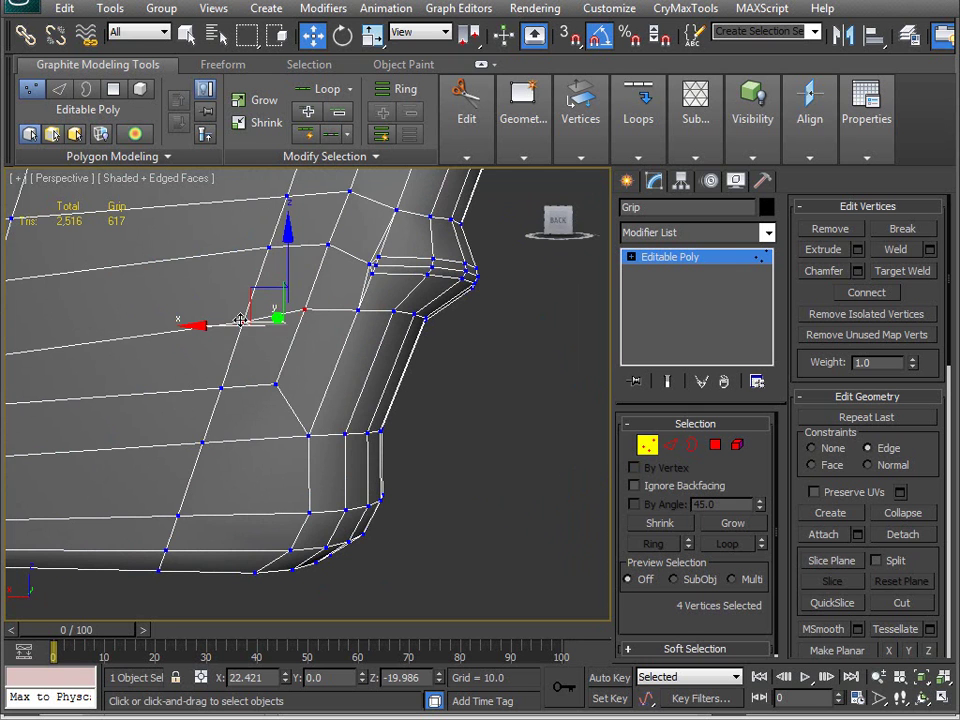
On the front-view side, slide the front vertical loop's vertex below the lower finger ridge up to Z about -20.04
{"action": "left_click", "coordinate": [242, 317]}
{"action": "middle_click_drag", "start_coordinate": [251, 263], "coordinate": [215, 372], "text": "alt"}
{"action": "left_click", "coordinate": [299, 349]}
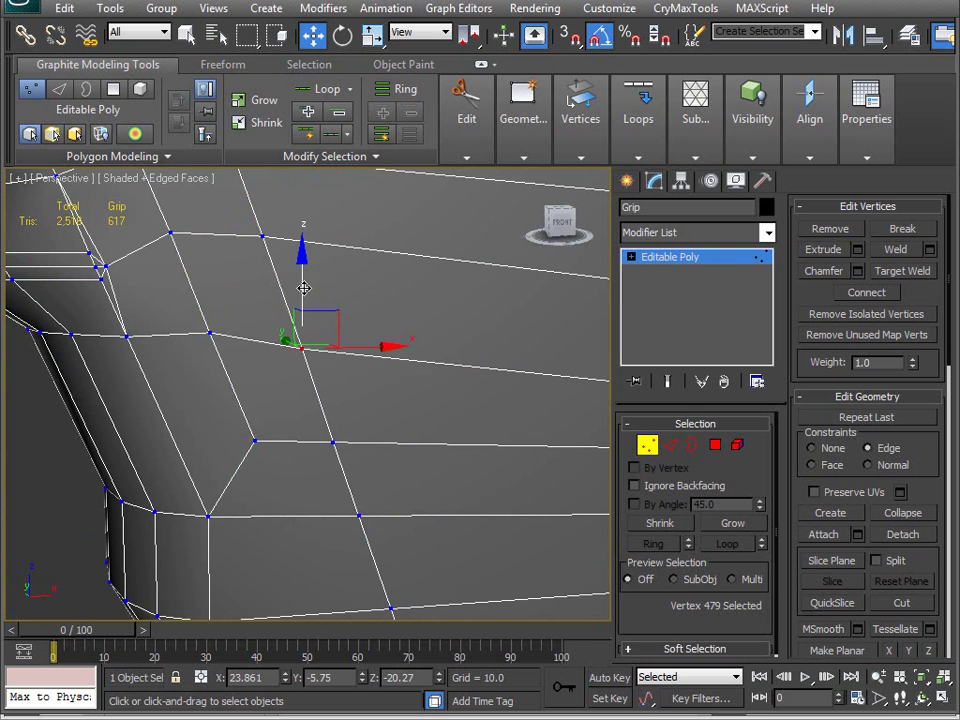
{"action": "left_click_drag", "start_coordinate": [303, 288], "coordinate": [302, 280]}
{"action": "scroll", "coordinate": [221, 369], "scroll_direction": "down", "scroll_amount": 5}
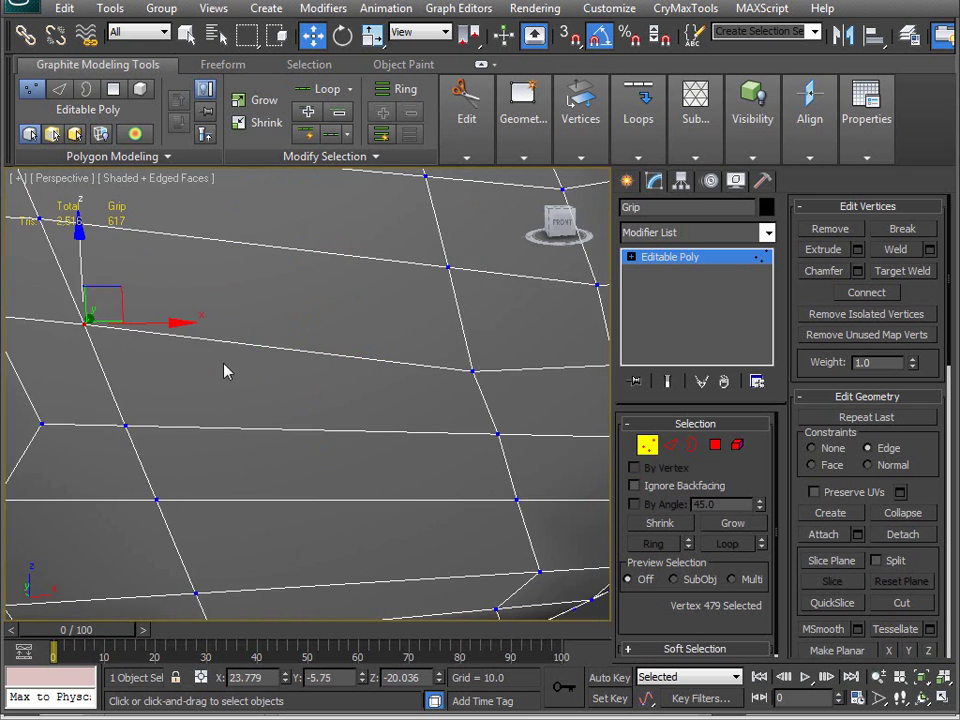
Select the matching rear vertical loop vertices on both sides of the grip and slide them up to Z about -21.25
{"action": "left_click", "coordinate": [380, 381]}
{"action": "middle_click_drag", "start_coordinate": [380, 381], "coordinate": [380, 410], "text": "alt"}
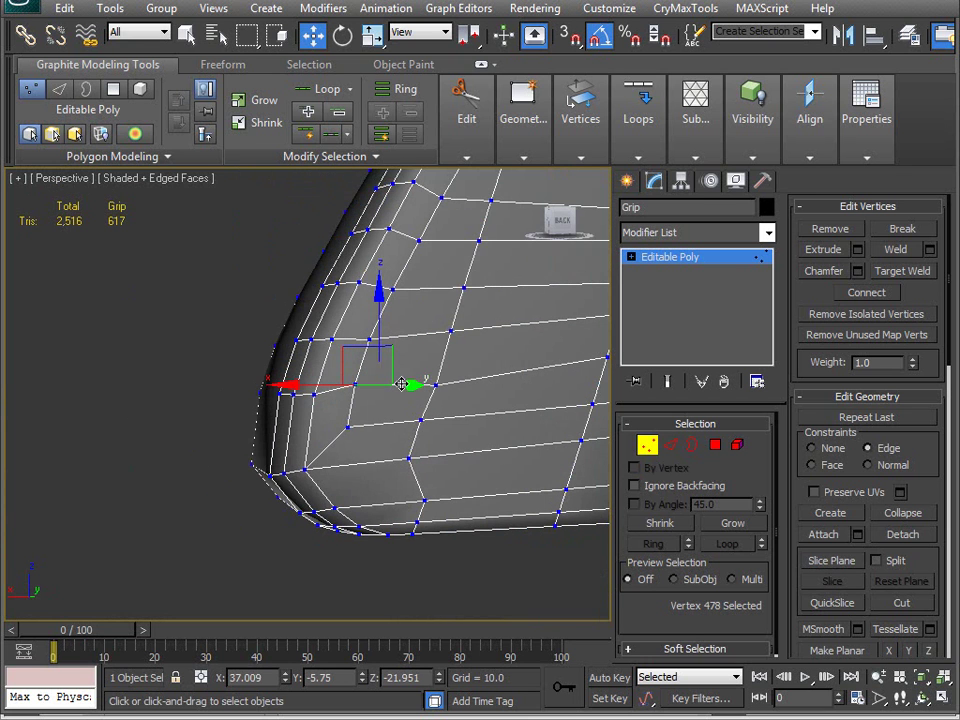
{"action": "left_click", "coordinate": [436, 384], "text": "ctrl"}
{"action": "left_click_drag", "start_coordinate": [407, 316], "coordinate": [407, 297]}
Examine the whole grip's surface shading and edge flow with edged faces off and on again
{"action": "middle_click_drag", "start_coordinate": [418, 429], "coordinate": [500, 395]}
{"action": "scroll", "coordinate": [298, 440], "scroll_direction": "down", "scroll_amount": 3}
{"action": "left_click", "coordinate": [648, 446]}
{"action": "key", "text": "F4"}
{"action": "mouse_move", "coordinate": [326, 427]}
{"action": "middle_mouse_down", "text": "alt"}
{"action": "mouse_move", "coordinate": [283, 388]}
{"action": "mouse_move", "coordinate": [377, 482]}
{"action": "mouse_move", "coordinate": [276, 414]}
{"action": "mouse_move", "coordinate": [405, 480]}
{"action": "mouse_move", "coordinate": [397, 463]}
{"action": "mouse_move", "coordinate": [396, 499]}
{"action": "mouse_move", "coordinate": [409, 495]}
{"action": "mouse_move", "coordinate": [399, 476]}
{"action": "mouse_move", "coordinate": [457, 446]}
{"action": "mouse_move", "coordinate": [416, 469]}
{"action": "mouse_move", "coordinate": [386, 425]}
{"action": "middle_mouse_up", "text": "alt"}
{"action": "key", "text": "F4"}
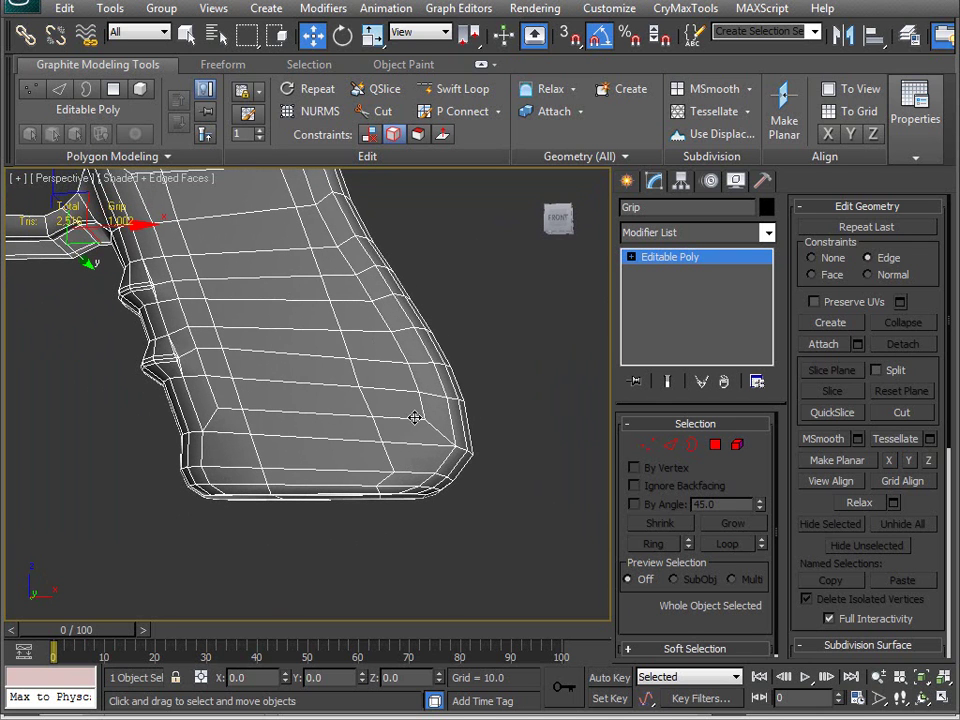
{"action": "scroll", "coordinate": [407, 449], "scroll_direction": "up", "scroll_amount": 3}
{"action": "scroll", "coordinate": [407, 449], "scroll_direction": "down", "scroll_amount": 3}
{"action": "middle_click_drag", "start_coordinate": [397, 483], "coordinate": [401, 466]}
On the front-view side, slide the rear vertical loop's kinked vertex near the grip's base forward to X about 38.84
{"action": "key", "text": "1"}
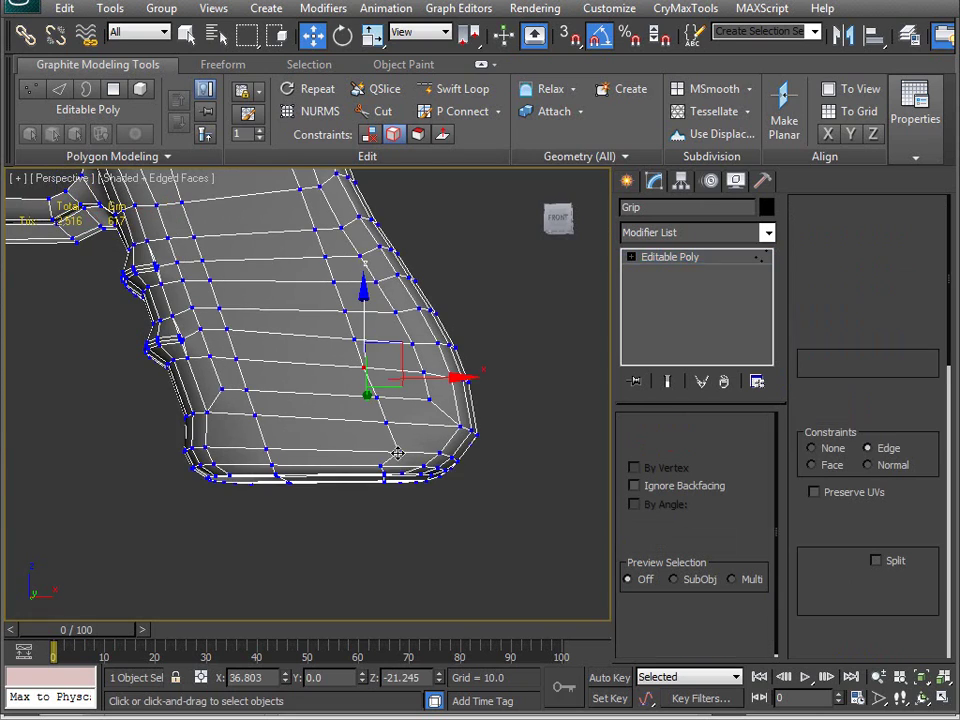
{"action": "left_click", "coordinate": [399, 454]}
{"action": "middle_click_drag", "start_coordinate": [432, 543], "coordinate": [114, 552], "text": "alt"}
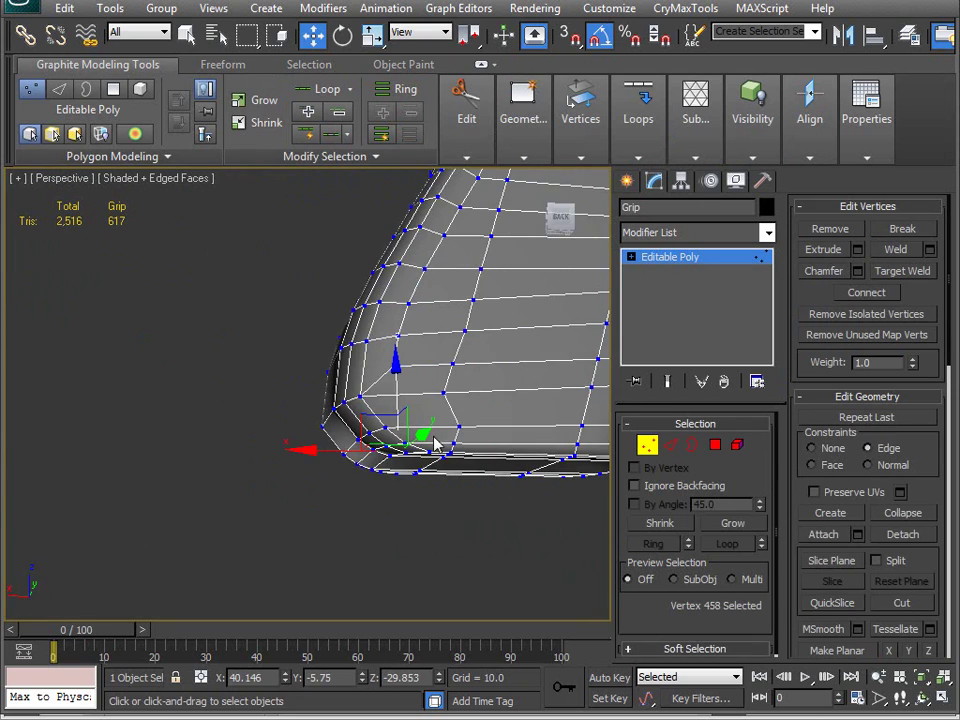
{"action": "middle_click_drag", "start_coordinate": [231, 487], "coordinate": [438, 475], "text": "alt"}
{"action": "scroll", "coordinate": [438, 476], "scroll_direction": "up", "scroll_amount": 6}
{"action": "scroll", "coordinate": [414, 523], "scroll_direction": "down", "scroll_amount": 5}
{"action": "scroll", "coordinate": [386, 476], "scroll_direction": "up", "scroll_amount": 1}
{"action": "left_click_drag", "start_coordinate": [460, 401], "coordinate": [446, 402]}
{"action": "middle_click_drag", "start_coordinate": [429, 431], "coordinate": [425, 454]}
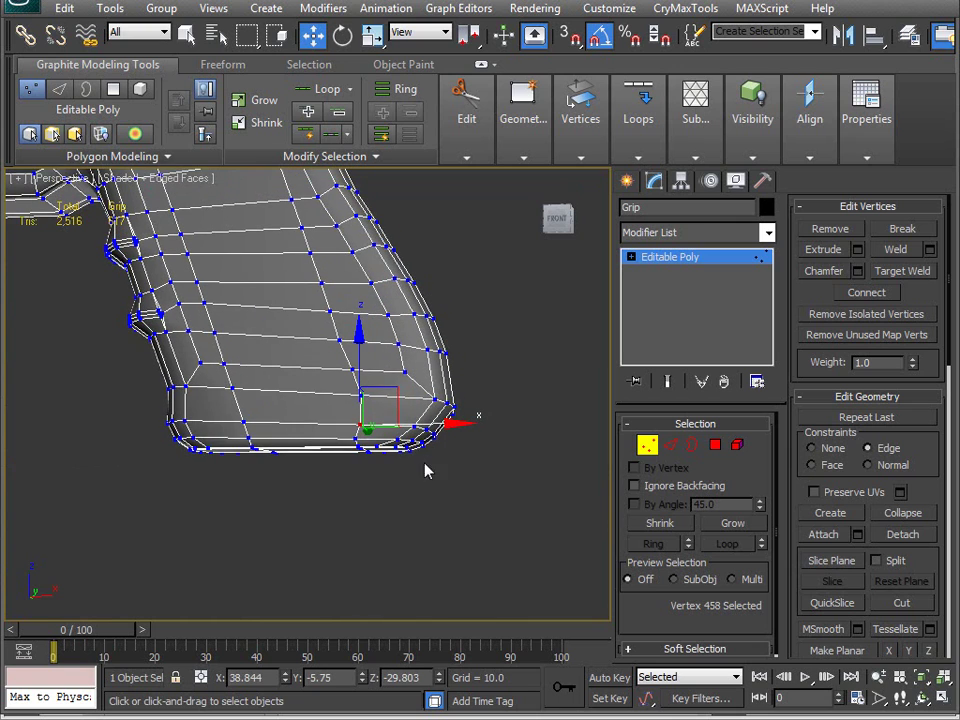
Select the rear vertical loop's lowest nine vertices around the grip's base, leaving out those above, and slide them toward the front
{"action": "middle_click_drag", "start_coordinate": [410, 380], "coordinate": [318, 504], "text": "alt"}
{"action": "left_click_drag", "start_coordinate": [320, 500], "coordinate": [357, 407]}
{"action": "middle_click_drag", "start_coordinate": [357, 407], "coordinate": [80, 490], "text": "alt"}
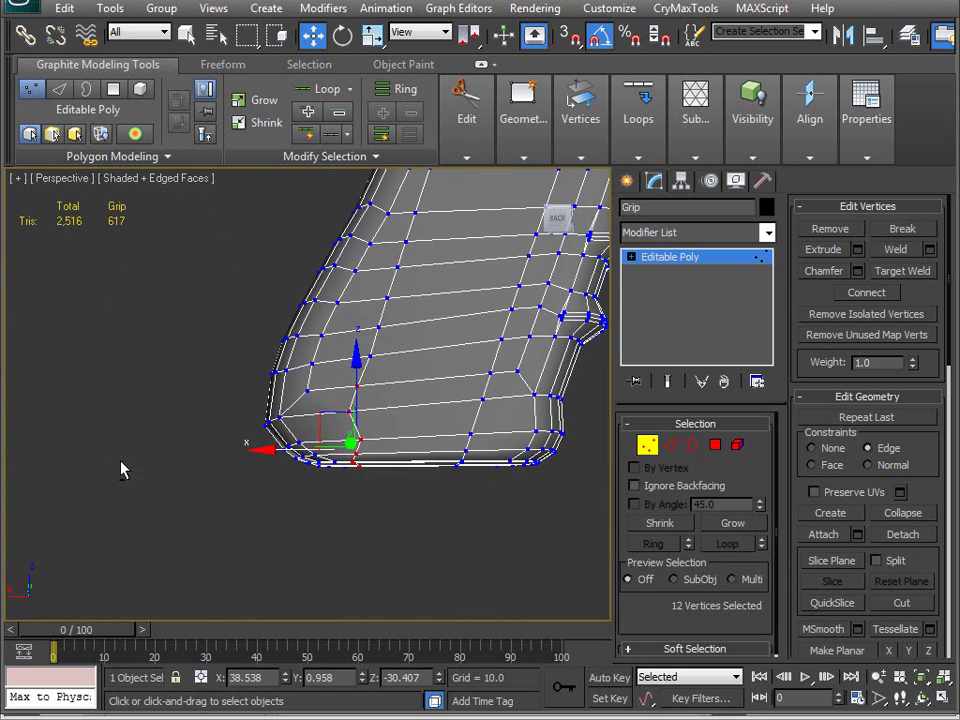
{"action": "left_click_drag", "start_coordinate": [326, 416], "coordinate": [323, 421], "text": "alt"}
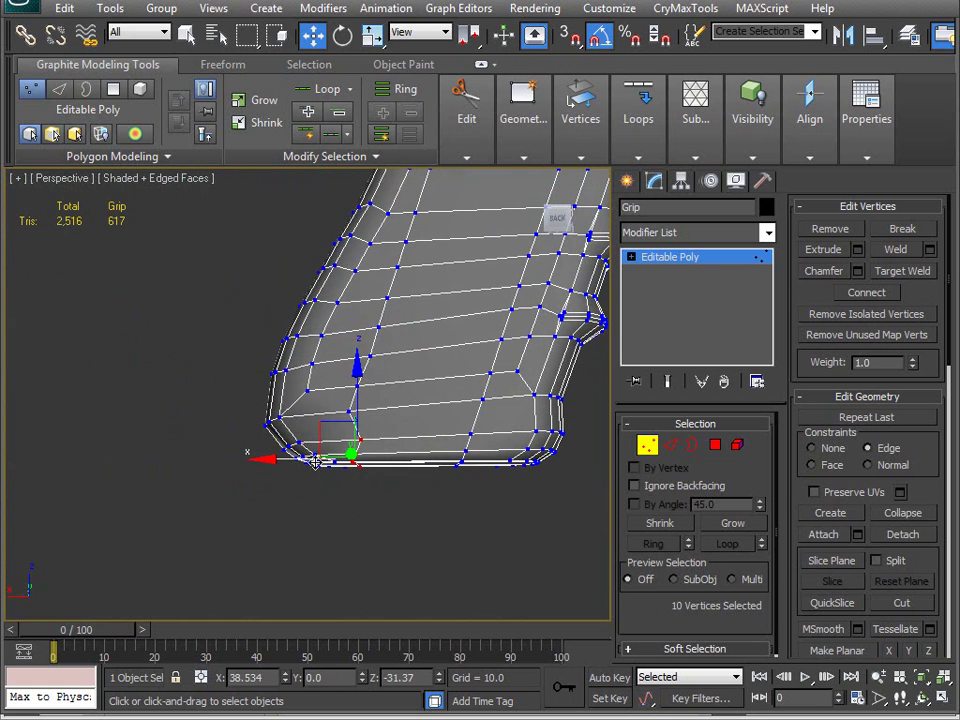
{"action": "middle_click_drag", "start_coordinate": [315, 462], "coordinate": [450, 412], "text": "alt"}
{"action": "left_click_drag", "start_coordinate": [343, 437], "coordinate": [340, 438], "text": "alt"}
{"action": "middle_click_drag", "start_coordinate": [340, 438], "coordinate": [409, 484], "text": "alt"}
{"action": "left_click_drag", "start_coordinate": [409, 461], "coordinate": [407, 461]}
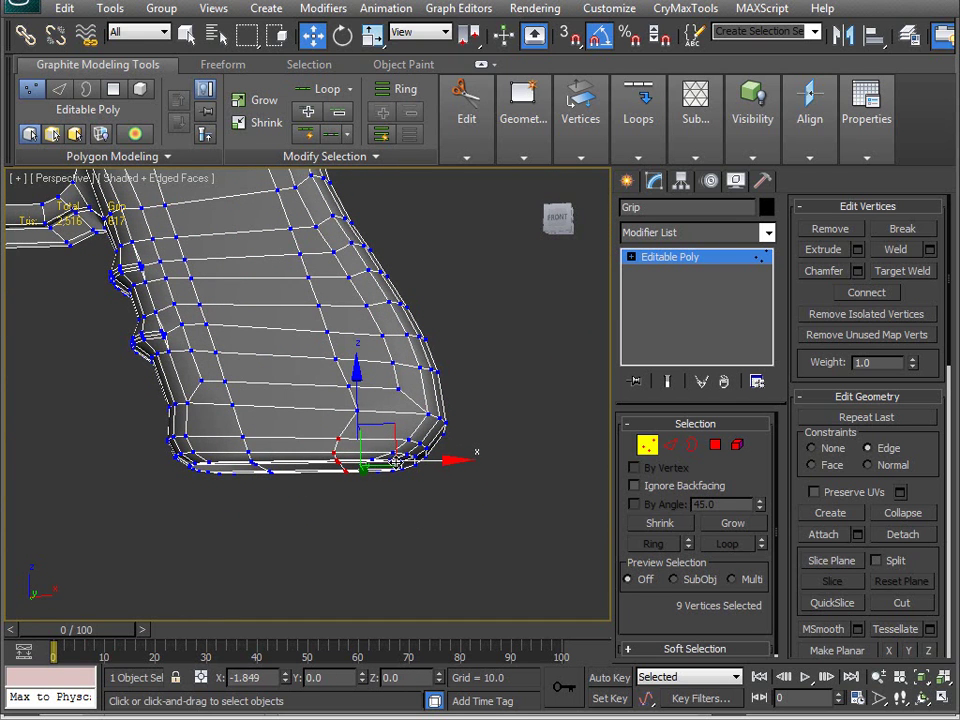
On the front-view side, slide the rear loop vertex just above the base forward to X about 38.22
{"action": "left_click", "coordinate": [358, 405]}
{"action": "mouse_move", "coordinate": [431, 409]}
{"action": "left_mouse_down"}
{"action": "mouse_move", "coordinate": [414, 413]}
{"action": "mouse_move", "coordinate": [423, 413]}
{"action": "left_mouse_up"}
{"action": "middle_click_drag", "start_coordinate": [372, 484], "coordinate": [159, 484], "text": "alt"}
Select the rear loop's six lowest vertices on the underside of the grip and adjust their position along X
{"action": "middle_click_drag", "start_coordinate": [425, 462], "coordinate": [307, 459], "text": "alt"}
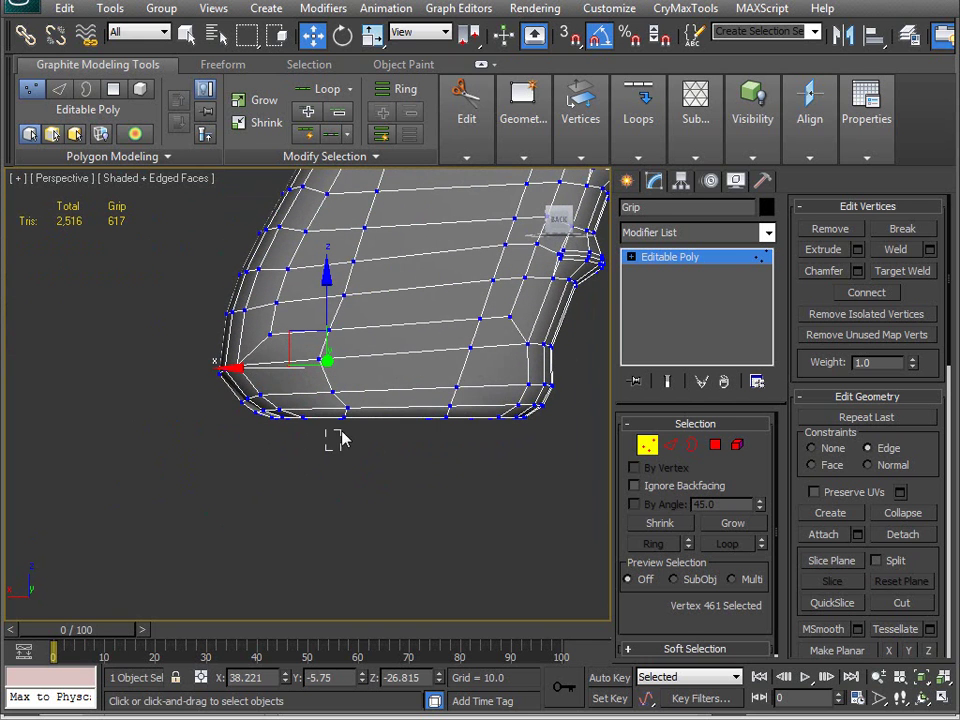
{"action": "left_click_drag", "start_coordinate": [381, 417], "coordinate": [377, 417]}
{"action": "key", "text": "z"}
{"action": "middle_click_drag", "start_coordinate": [387, 493], "coordinate": [281, 516], "text": "alt"}
{"action": "scroll", "coordinate": [366, 421], "scroll_direction": "down", "scroll_amount": 5}
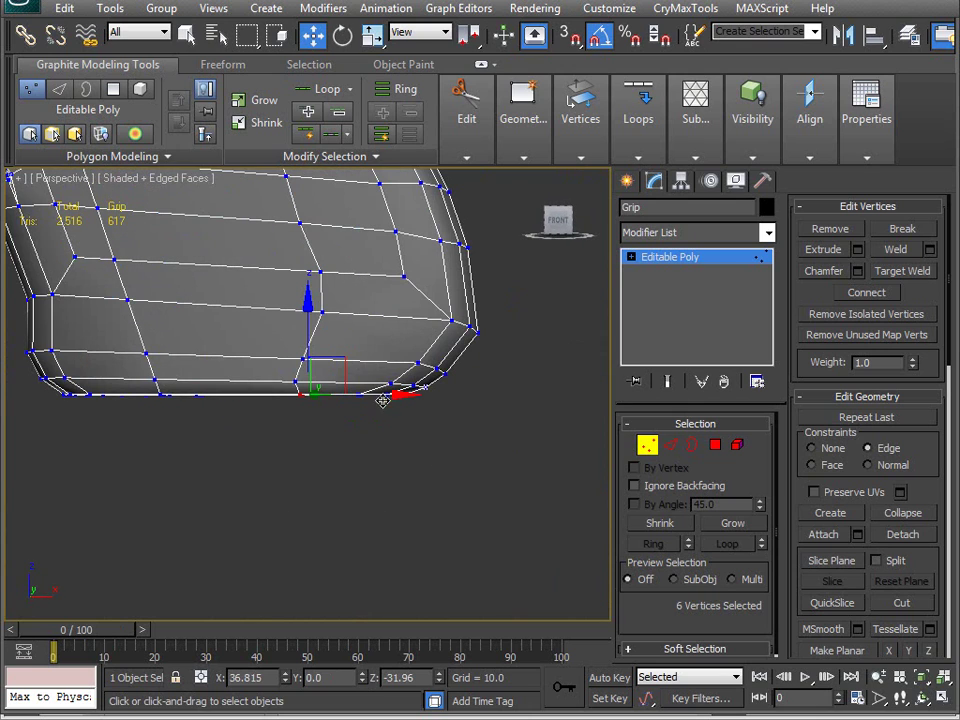
Select the 12 lengthwise edges between the rear vertical loop and the lower rear corner, around the base, and connect them with one segment
{"action": "middle_click_drag", "start_coordinate": [345, 467], "coordinate": [322, 322], "text": "alt"}
{"action": "key", "text": "2"}
{"action": "left_click", "coordinate": [315, 290]}
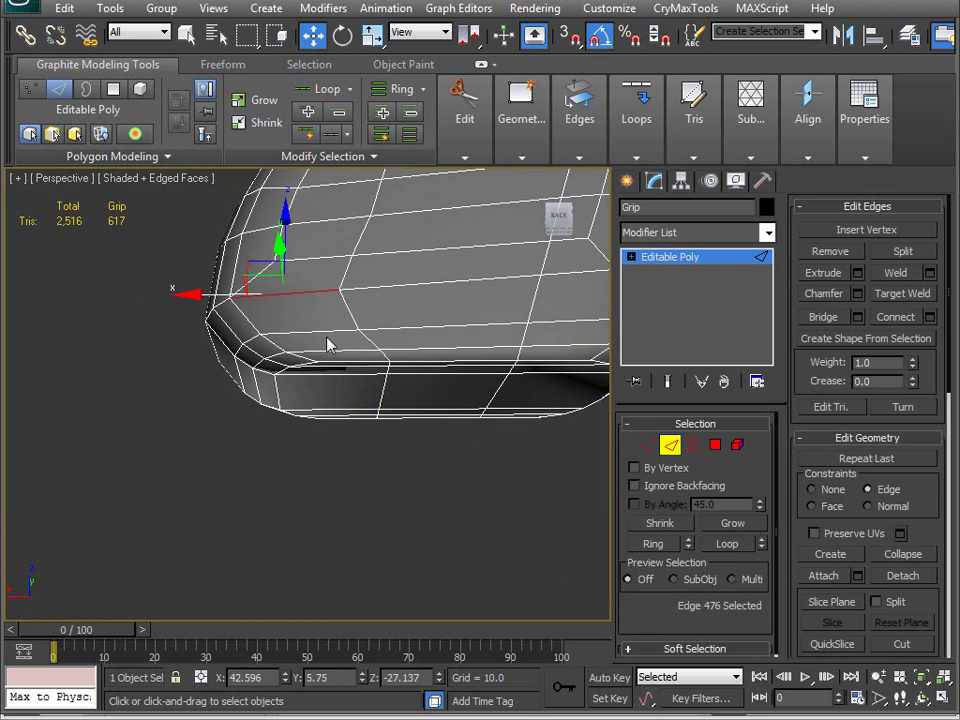
{"action": "left_click", "coordinate": [330, 334], "text": "ctrl"}
{"action": "left_click", "coordinate": [344, 364], "text": "ctrl"}
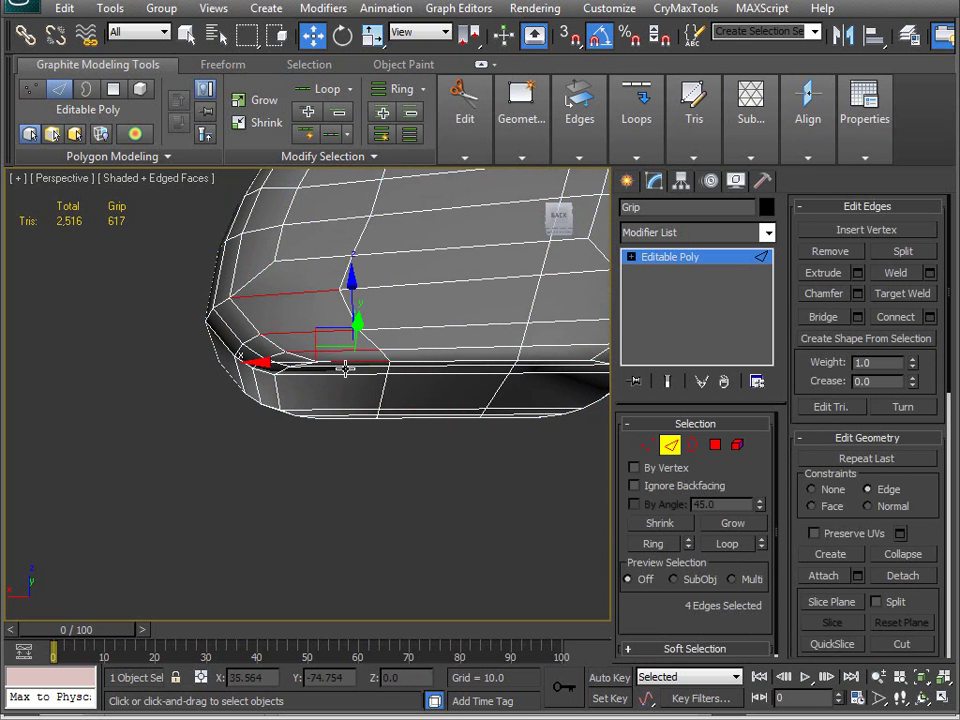
{"action": "left_click", "coordinate": [352, 413], "text": "ctrl"}
{"action": "middle_click_drag", "start_coordinate": [352, 413], "coordinate": [248, 322], "text": "alt"}
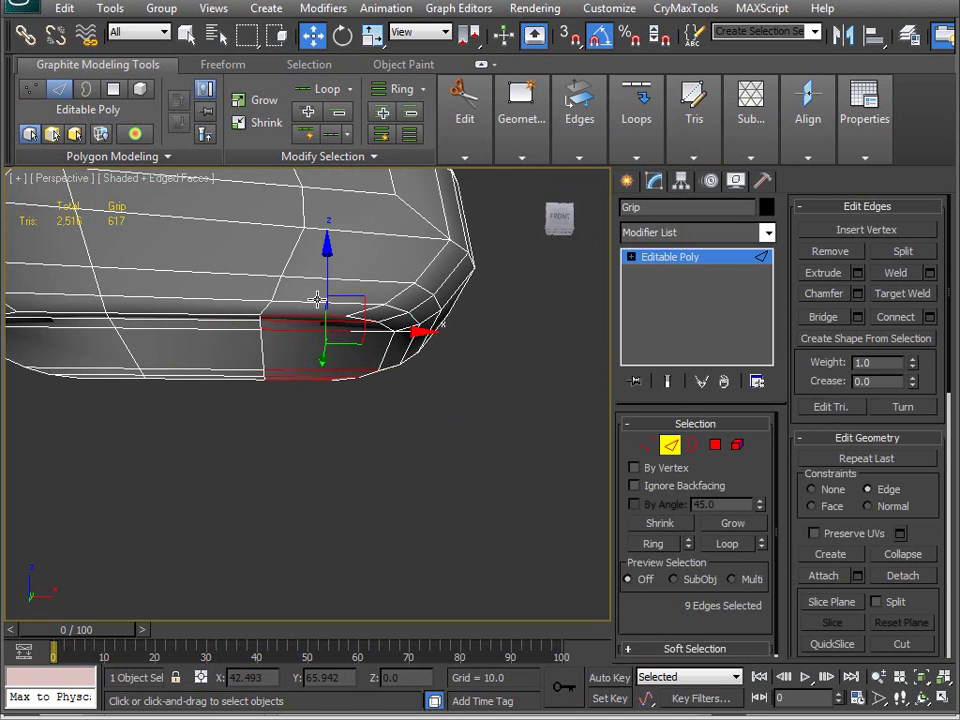
{"action": "left_click", "coordinate": [318, 303], "text": "ctrl"}
{"action": "left_click", "coordinate": [343, 280], "text": "ctrl"}
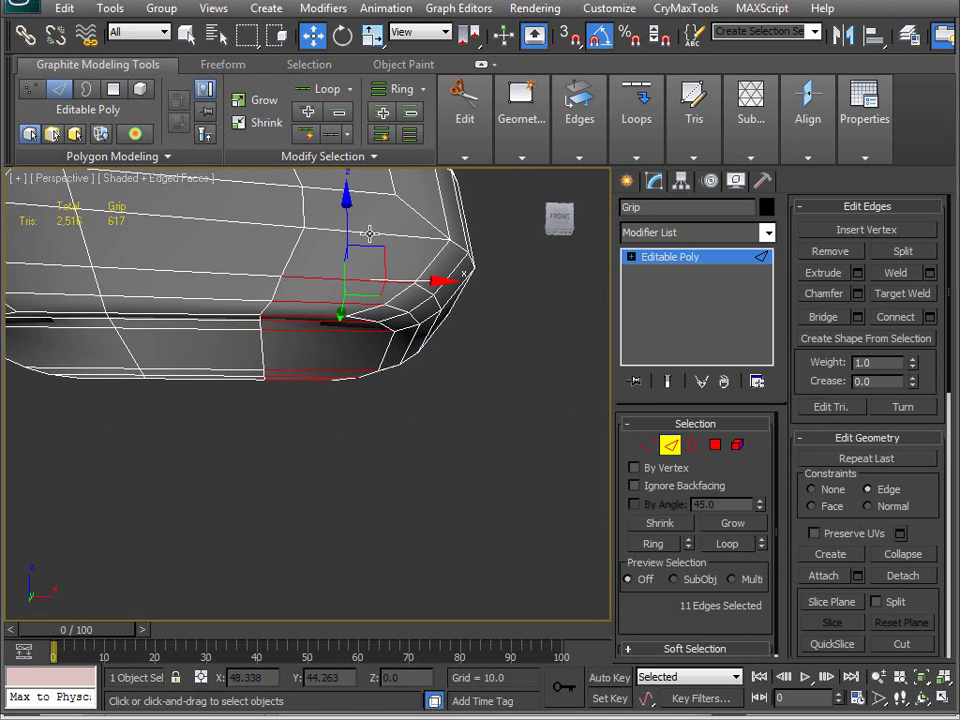
{"action": "left_click", "coordinate": [369, 279], "text": "ctrl"}
{"action": "middle_click_drag", "start_coordinate": [369, 279], "coordinate": [143, 400], "text": "alt"}
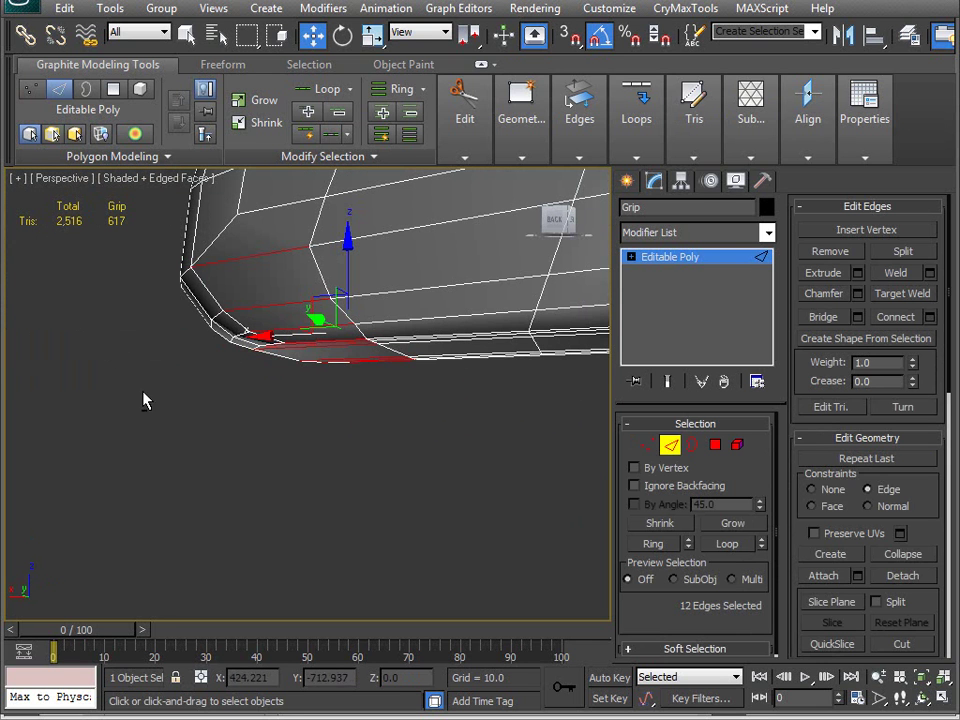
{"action": "left_click", "coordinate": [929, 317]}
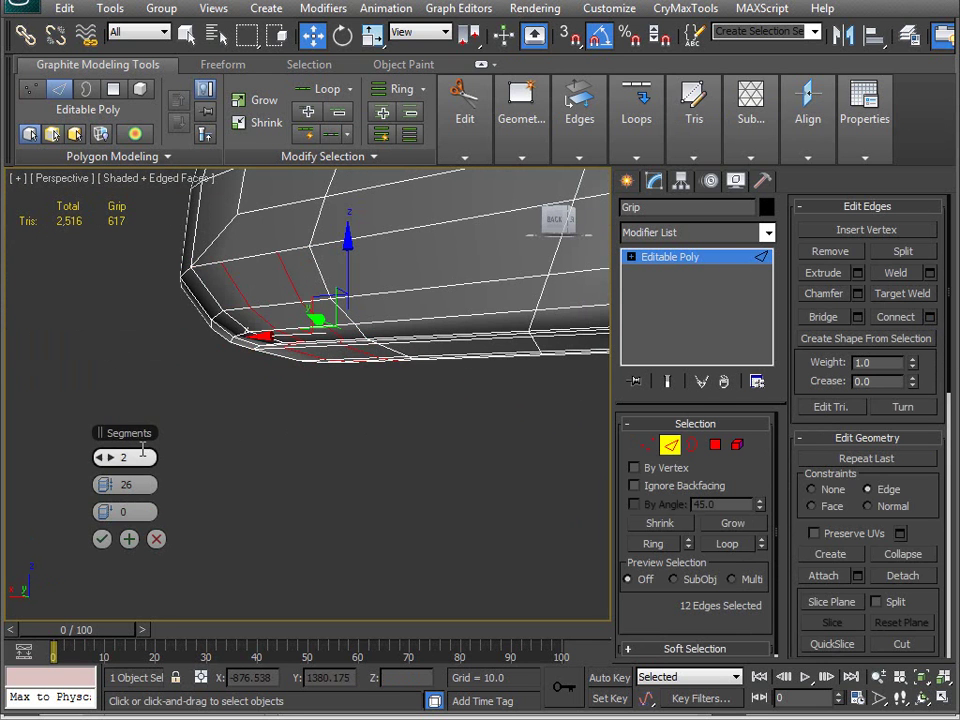
{"action": "left_click", "coordinate": [101, 458]}
{"action": "middle_click_drag", "start_coordinate": [256, 446], "coordinate": [266, 498], "text": "alt"}
{"action": "left_click", "coordinate": [101, 538]}
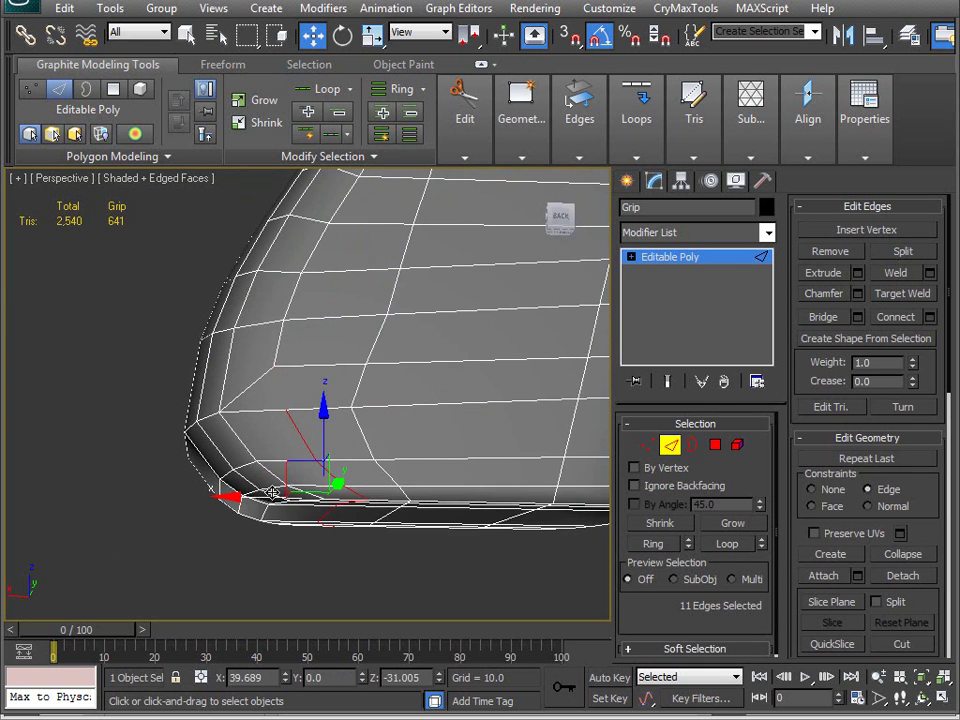
{"action": "middle_click_drag", "start_coordinate": [288, 450], "coordinate": [317, 439], "text": "alt"}
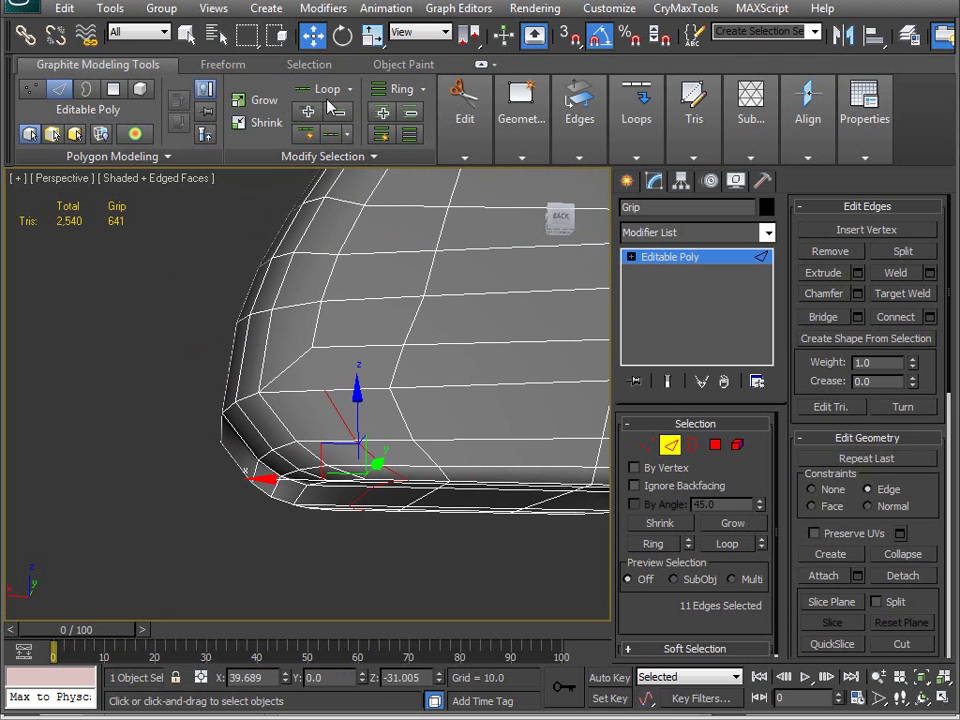
With the Optimize tool, connect both upper ends of the new edge loop to the corner vertices above them
{"action": "left_click", "coordinate": [222, 64]}
{"action": "left_click", "coordinate": [236, 133]}
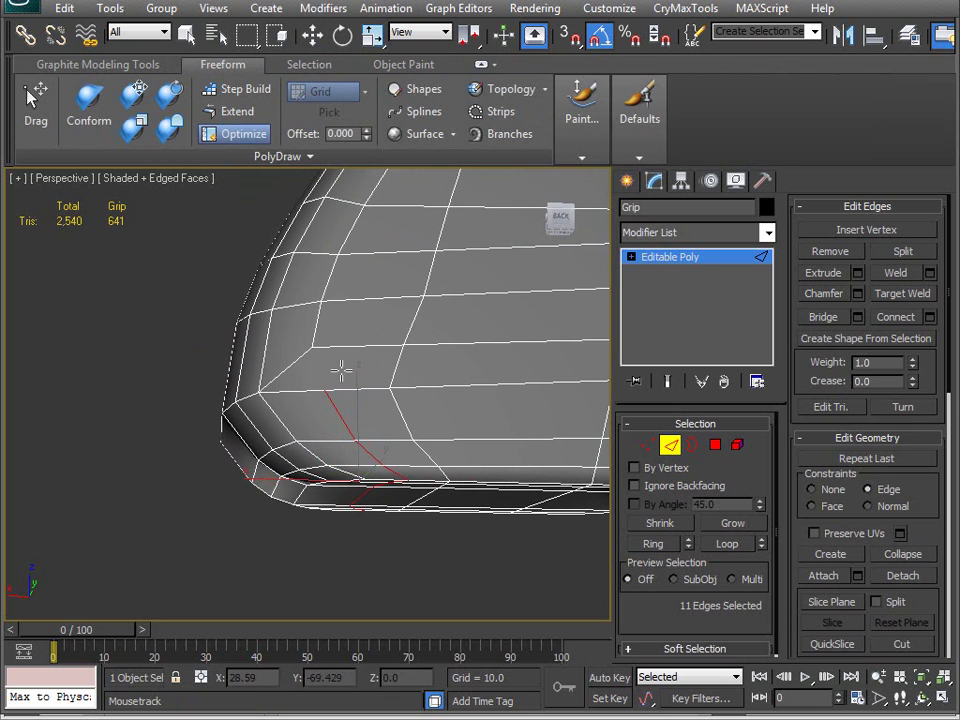
{"action": "middle_click_drag", "start_coordinate": [195, 439], "coordinate": [445, 365], "text": "alt"}
{"action": "left_click_drag", "start_coordinate": [431, 387], "coordinate": [417, 403], "text": "ctrl"}
{"action": "middle_click_drag", "start_coordinate": [354, 484], "coordinate": [303, 562], "text": "alt"}
On the front-view side, select the two rear loop vertices above the base and slide them slightly toward the finger ridges
{"action": "key", "text": "w"}
{"action": "key", "text": "1"}
{"action": "left_click", "coordinate": [295, 348]}
{"action": "left_click", "coordinate": [297, 397], "text": "ctrl"}
{"action": "left_click_drag", "start_coordinate": [358, 372], "coordinate": [332, 369]}
{"action": "middle_click_drag", "start_coordinate": [332, 369], "coordinate": [250, 403], "text": "alt"}
On the opposite side, slide the matching rear loop vertex above the base forward to X about 38.47
{"action": "left_click", "coordinate": [252, 416]}
{"action": "mouse_move", "coordinate": [186, 419]}
{"action": "left_mouse_down"}
{"action": "mouse_move", "coordinate": [212, 420]}
{"action": "mouse_move", "coordinate": [199, 420]}
{"action": "left_mouse_up"}
{"action": "scroll", "coordinate": [234, 461], "scroll_direction": "down", "scroll_amount": 5}
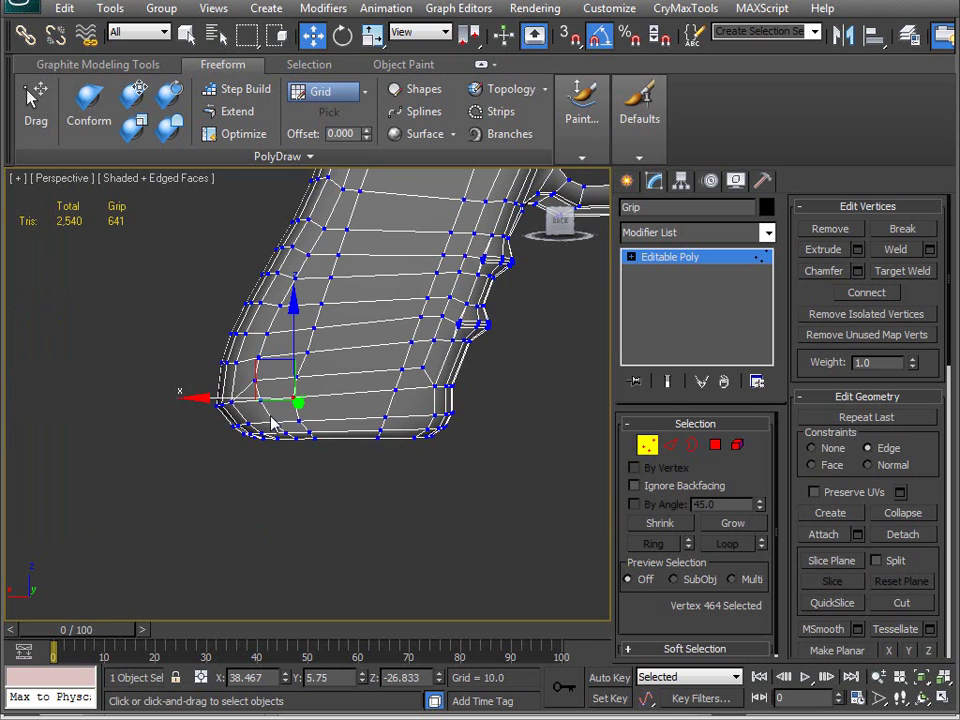
{"action": "middle_click_drag", "start_coordinate": [222, 428], "coordinate": [273, 448], "text": "alt"}
{"action": "middle_click_drag", "start_coordinate": [406, 428], "coordinate": [265, 402], "text": "alt"}
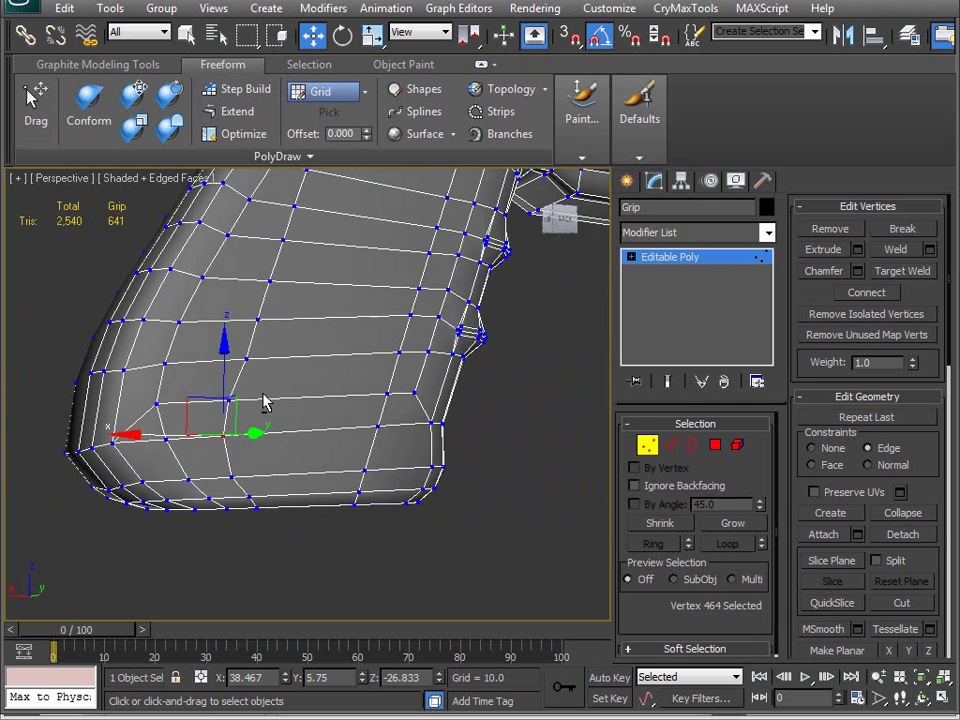
Select the vertical edges around the grip's back just above the lower rear corner and connect them with a new edge row
{"action": "scroll", "coordinate": [200, 420], "scroll_direction": "up", "scroll_amount": 6}
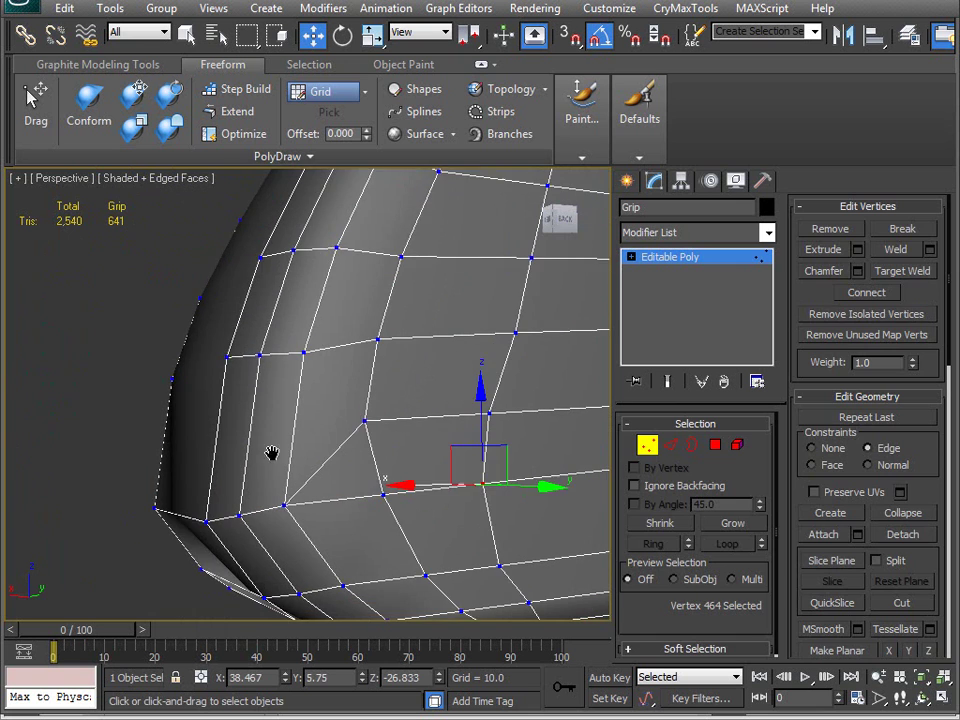
{"action": "key", "text": "2"}
{"action": "middle_click_drag", "start_coordinate": [200, 444], "coordinate": [170, 455], "text": "alt"}
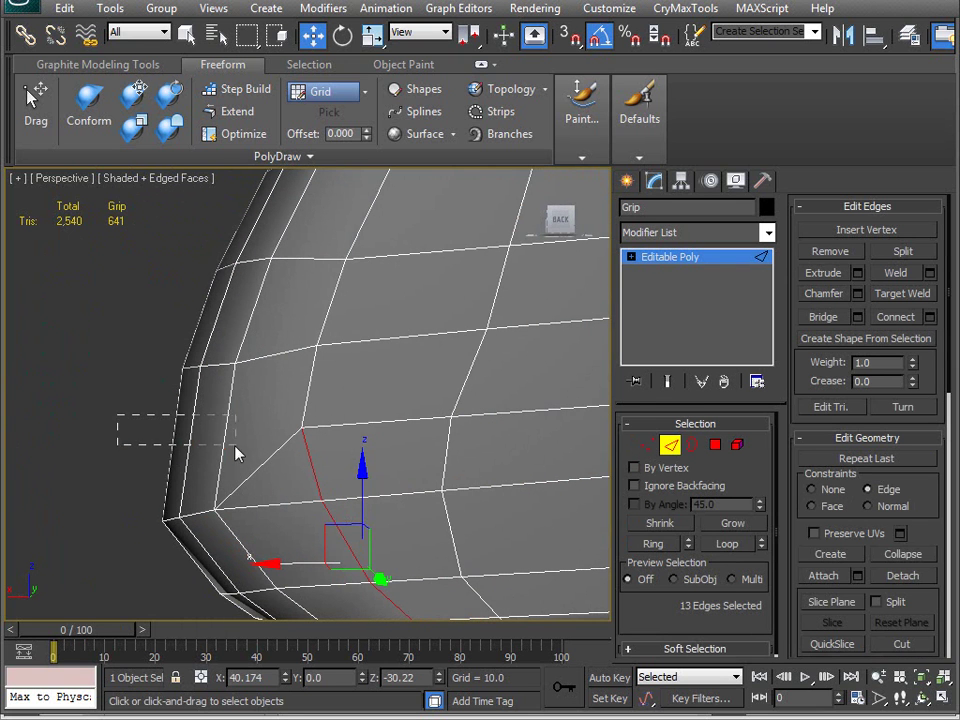
{"action": "left_click_drag", "start_coordinate": [235, 453], "coordinate": [236, 454]}
{"action": "left_click", "coordinate": [897, 318]}
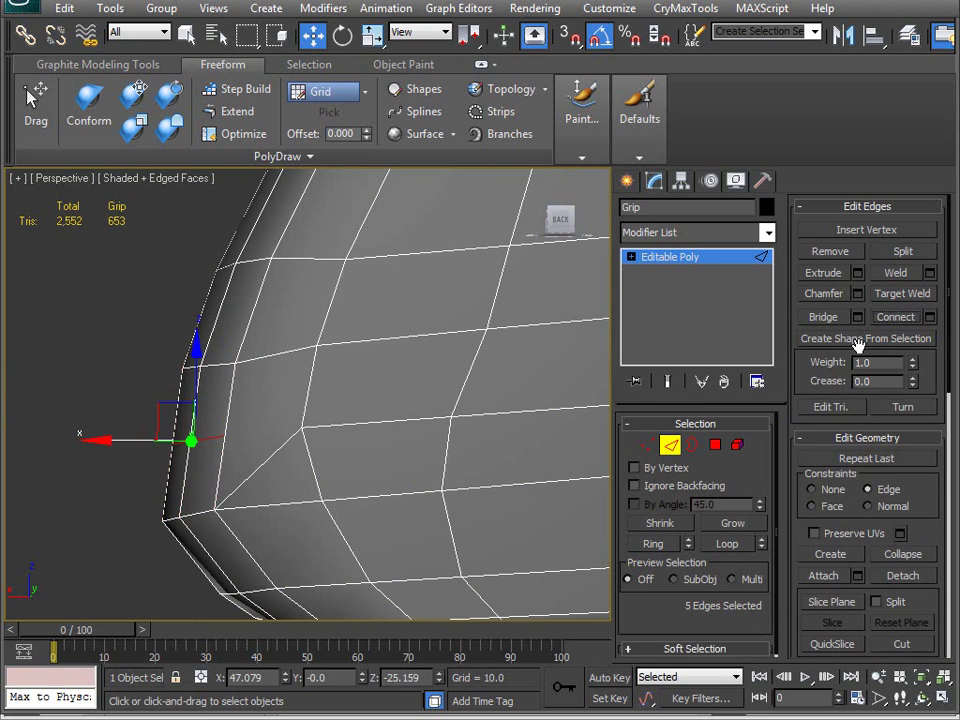
{"action": "middle_click_drag", "start_coordinate": [156, 530], "coordinate": [298, 500], "text": "alt"}
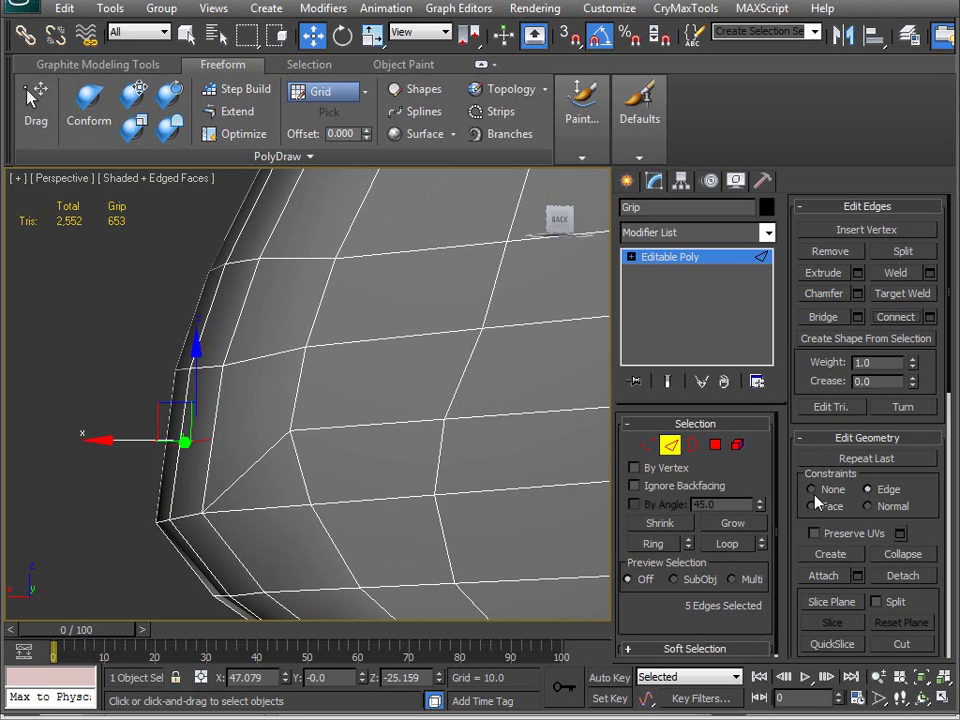
Set the edge constraint to None and unhide the reference image plane behind the grip in the front view
{"action": "key", "text": "v"}
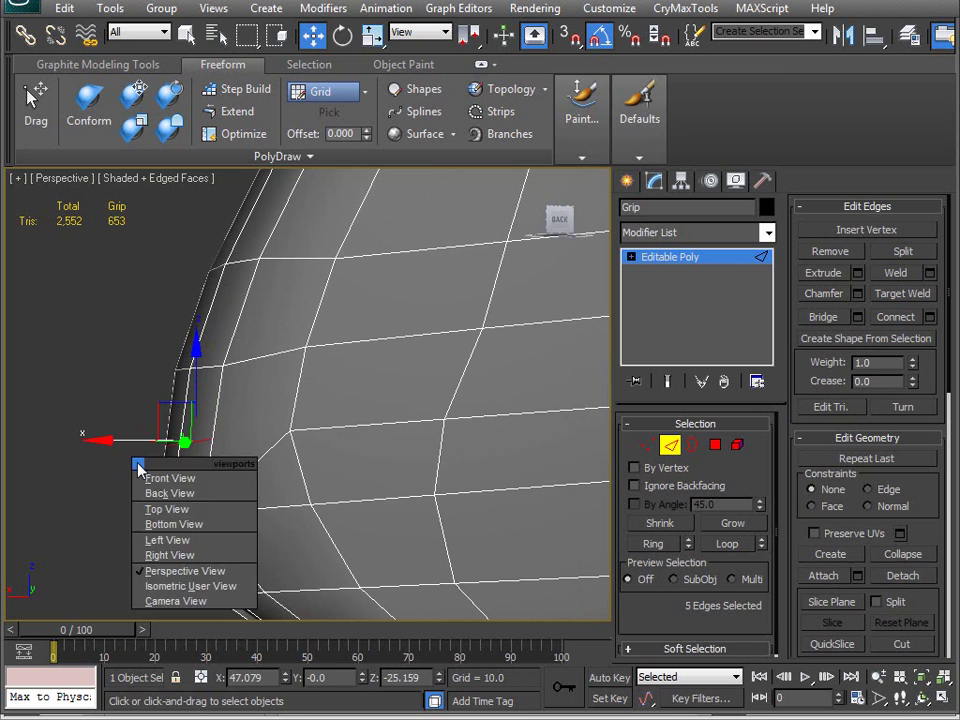
{"action": "key", "text": "f"}
{"action": "key", "text": "z"}
{"action": "middle_click_drag", "start_coordinate": [265, 468], "coordinate": [181, 420]}
{"action": "scroll", "coordinate": [181, 420], "scroll_direction": "down", "scroll_amount": 4}
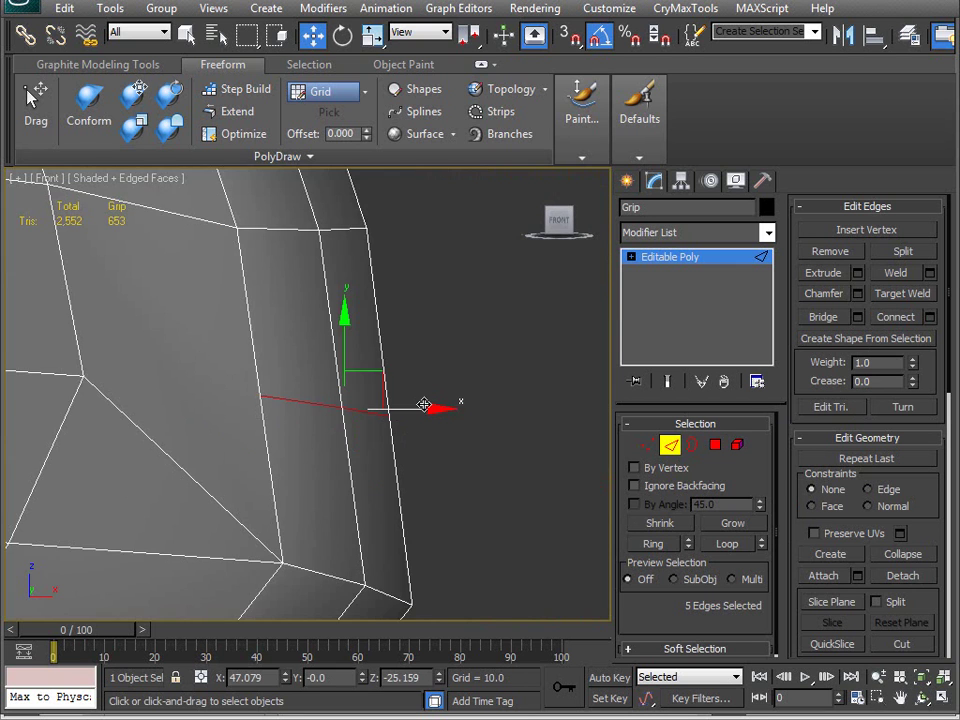
{"action": "right_click", "coordinate": [435, 317]}
{"action": "left_click", "coordinate": [498, 208]}
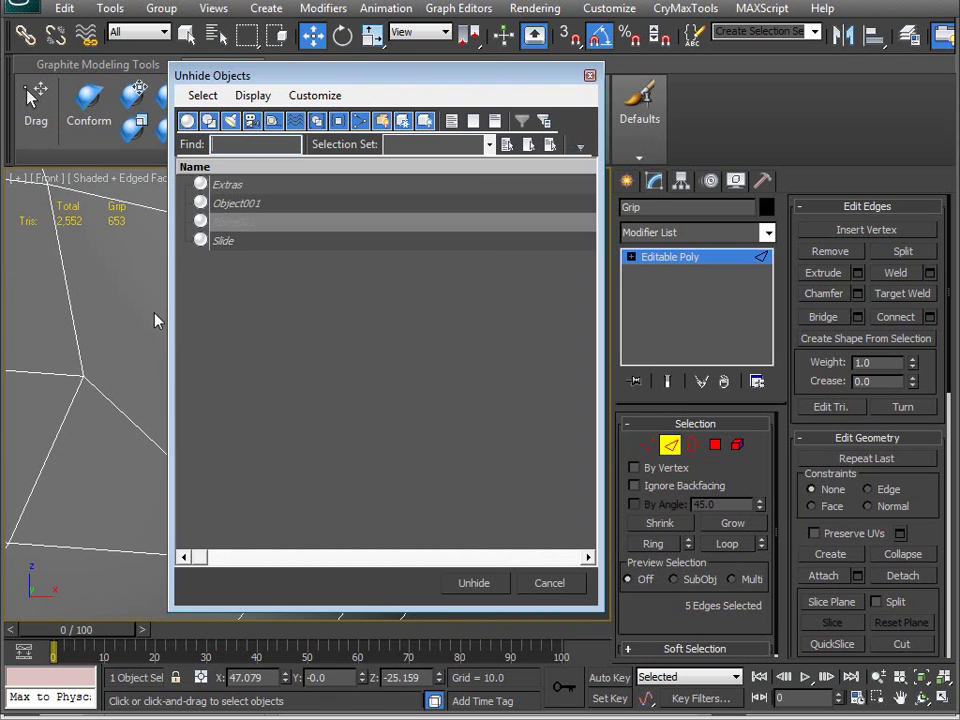
{"action": "left_click", "coordinate": [216, 222]}
{"action": "left_click", "coordinate": [477, 586]}
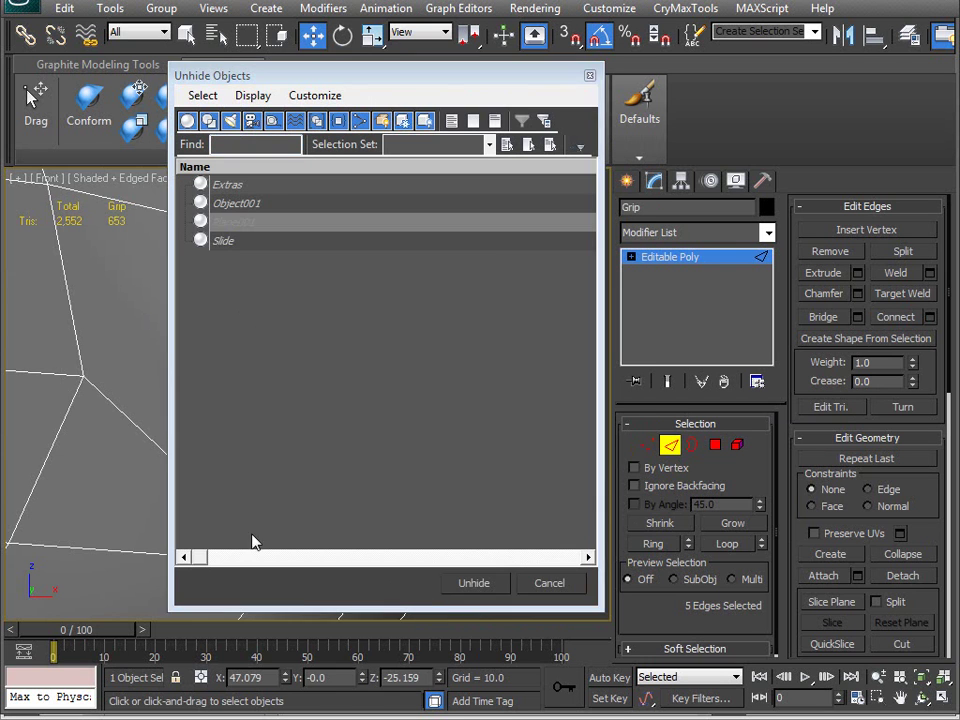
{"action": "middle_click_drag", "start_coordinate": [270, 437], "coordinate": [221, 443]}
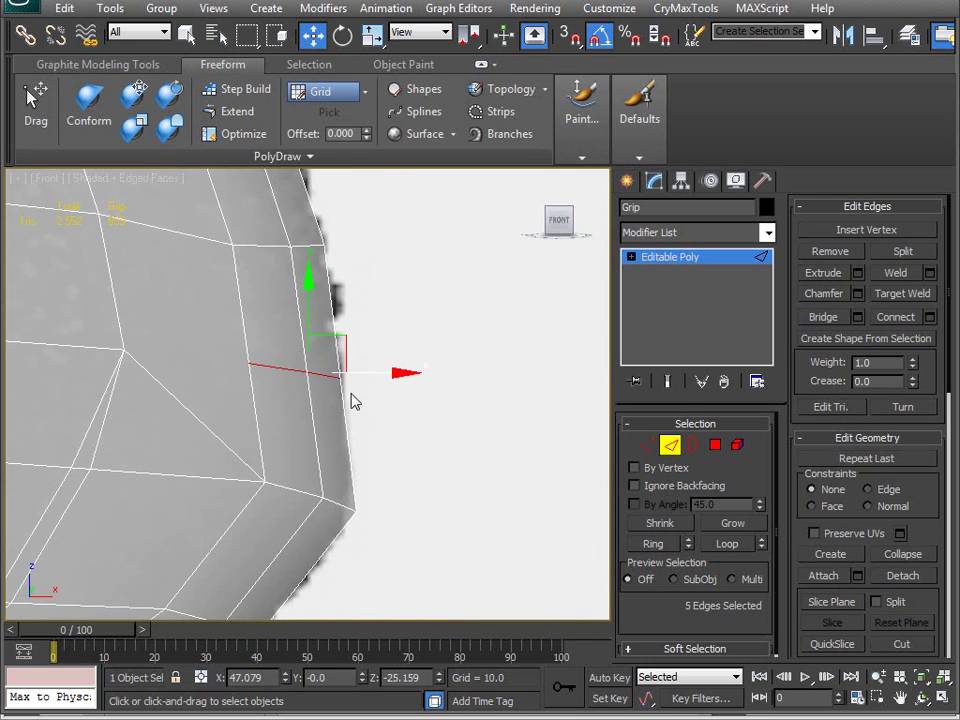
Move the new edge row above the lower rear corner outward to the photo's outline and fine-tune the adjacent row of back vertices
{"action": "left_click_drag", "start_coordinate": [373, 371], "coordinate": [379, 371]}
{"action": "middle_click_drag", "start_coordinate": [359, 508], "coordinate": [347, 403]}
{"action": "key", "text": "1"}
{"action": "left_click_drag", "start_coordinate": [395, 354], "coordinate": [255, 407]}
{"action": "mouse_move", "coordinate": [339, 358]}
{"action": "left_mouse_down"}
{"action": "mouse_move", "coordinate": [324, 357]}
{"action": "mouse_move", "coordinate": [326, 369]}
{"action": "left_mouse_up"}
Select the six vertices of the lower rear corner's bevel row and fit them to the photo at about X 45.23, Z -30.16
{"action": "middle_click_drag", "start_coordinate": [144, 490], "coordinate": [166, 437]}
{"action": "left_click_drag", "start_coordinate": [303, 497], "coordinate": [303, 497]}
{"action": "left_click_drag", "start_coordinate": [257, 439], "coordinate": [262, 428]}
{"action": "middle_click_drag", "start_coordinate": [262, 428], "coordinate": [247, 525]}
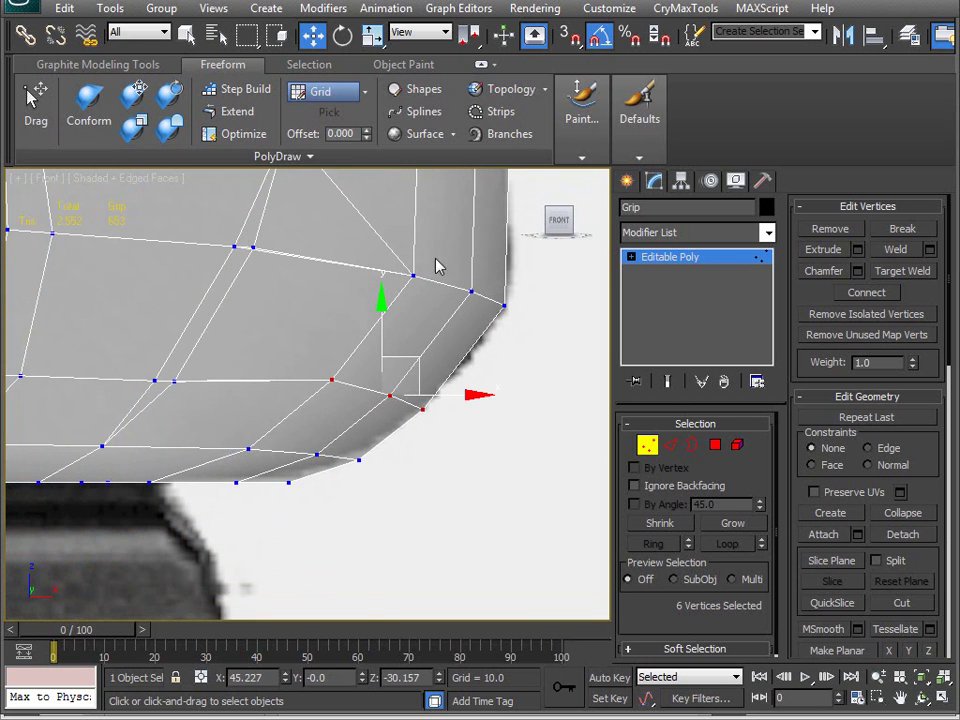
Shift the vertex rows up the grip's back onto the reference outline, with the row below the beavertail at about X 33.16, Z 9.55
{"action": "scroll", "coordinate": [448, 270], "scroll_direction": "up", "scroll_amount": 5}
{"action": "middle_click_drag", "start_coordinate": [285, 388], "coordinate": [257, 454]}
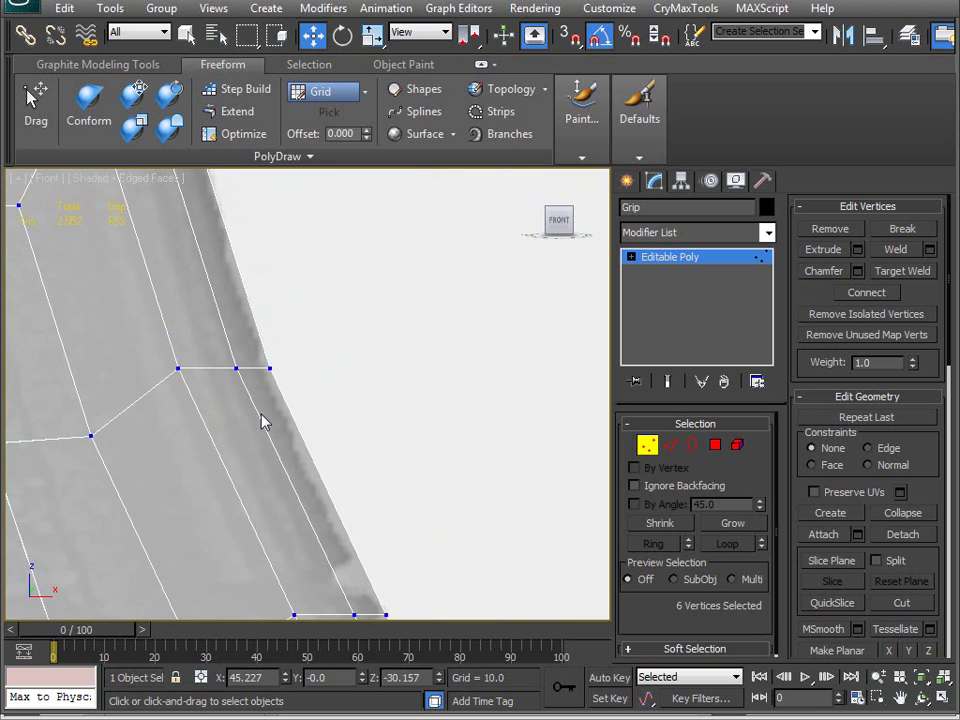
{"action": "left_click_drag", "start_coordinate": [179, 392], "coordinate": [165, 397]}
{"action": "left_click_drag", "start_coordinate": [301, 374], "coordinate": [296, 375]}
{"action": "middle_click_drag", "start_coordinate": [296, 375], "coordinate": [128, 444]}
{"action": "left_click_drag", "start_coordinate": [128, 444], "coordinate": [330, 484]}
{"action": "left_click_drag", "start_coordinate": [266, 457], "coordinate": [273, 457]}
{"action": "middle_click_drag", "start_coordinate": [281, 335], "coordinate": [284, 480]}
{"action": "left_click_drag", "start_coordinate": [110, 417], "coordinate": [289, 437]}
{"action": "middle_click_drag", "start_coordinate": [313, 345], "coordinate": [279, 441]}
{"action": "middle_click_drag", "start_coordinate": [334, 482], "coordinate": [143, 567]}
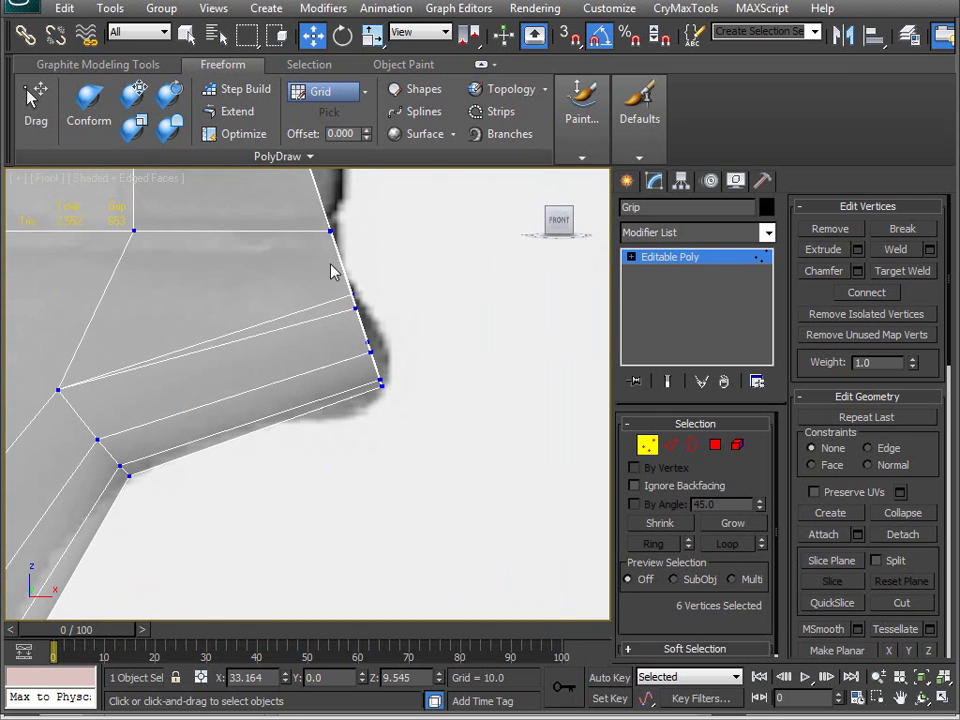
Select the six long edges along the curve just below the beavertail and connect them with a new edge row
{"action": "middle_click_drag", "start_coordinate": [259, 404], "coordinate": [318, 432]}
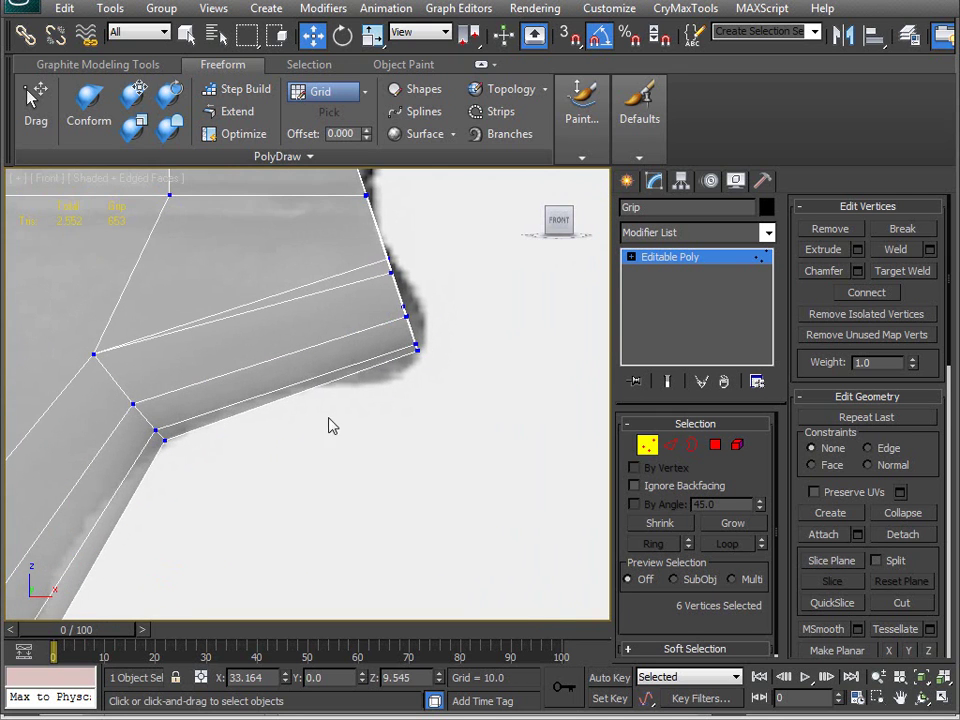
{"action": "middle_click_drag", "start_coordinate": [218, 460], "coordinate": [343, 420]}
{"action": "left_click_drag", "start_coordinate": [370, 389], "coordinate": [263, 331]}
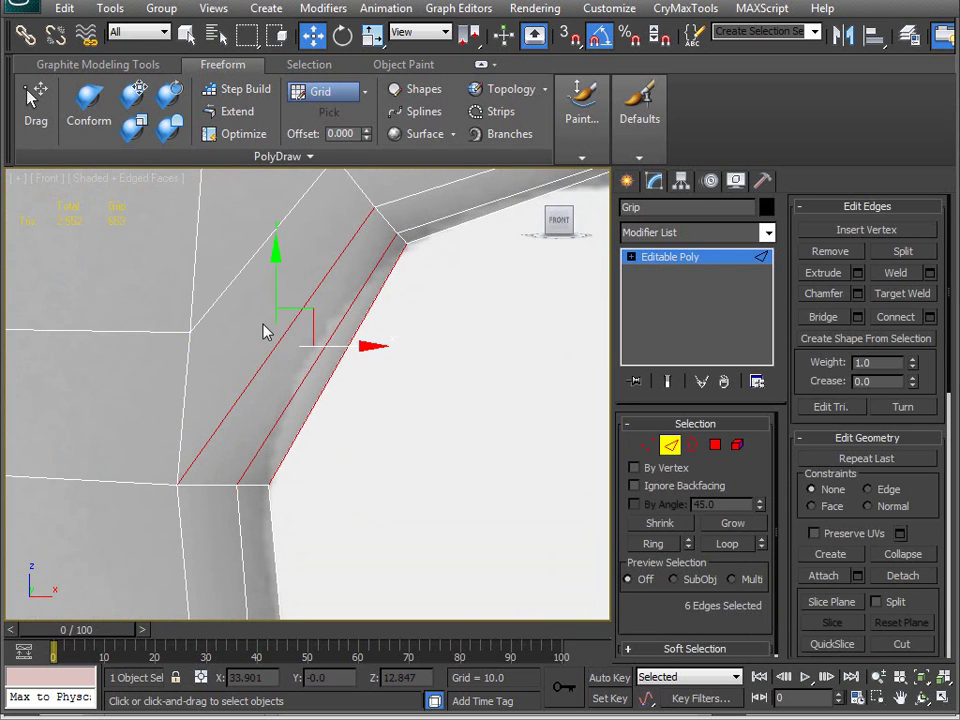
{"action": "key", "text": "p"}
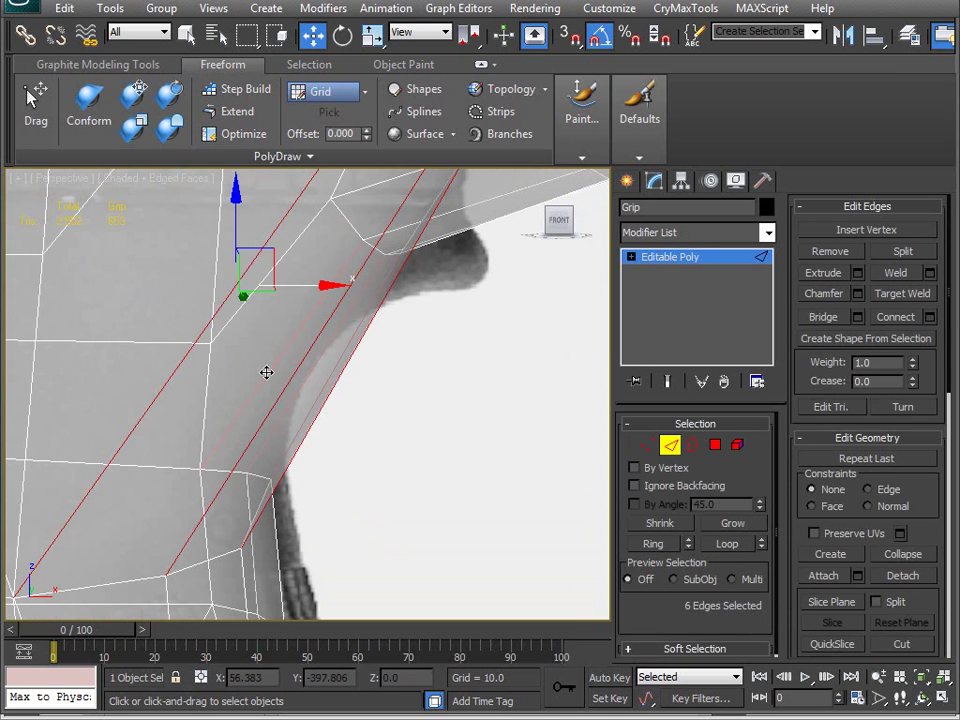
{"action": "key", "text": "v"}
{"action": "key", "text": "f"}
{"action": "key", "text": "z"}
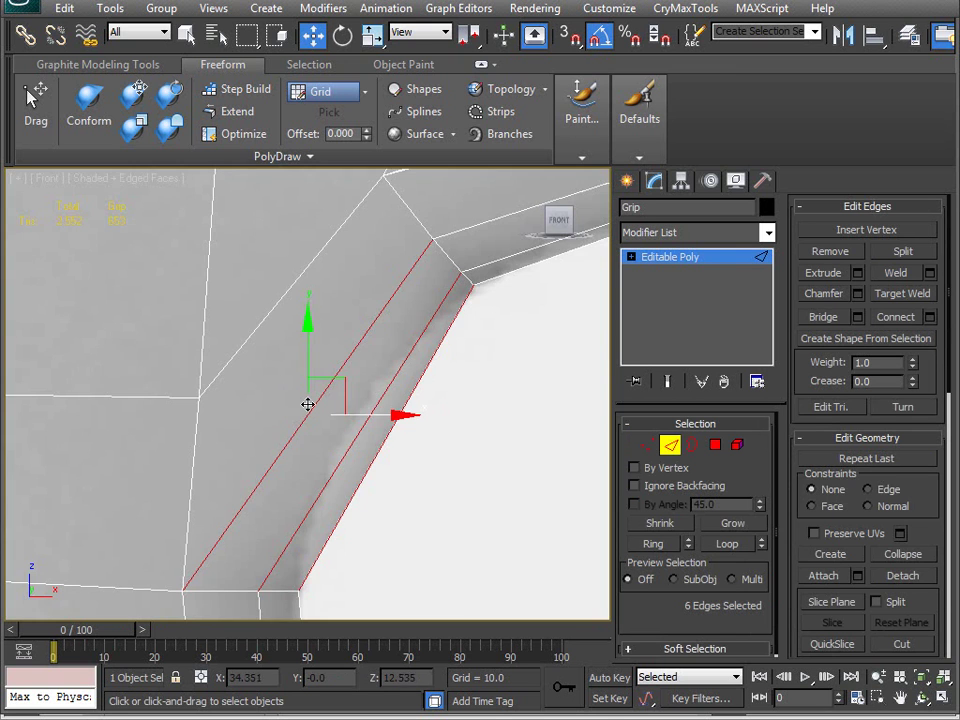
{"action": "scroll", "coordinate": [355, 418], "scroll_direction": "down", "scroll_amount": 3}
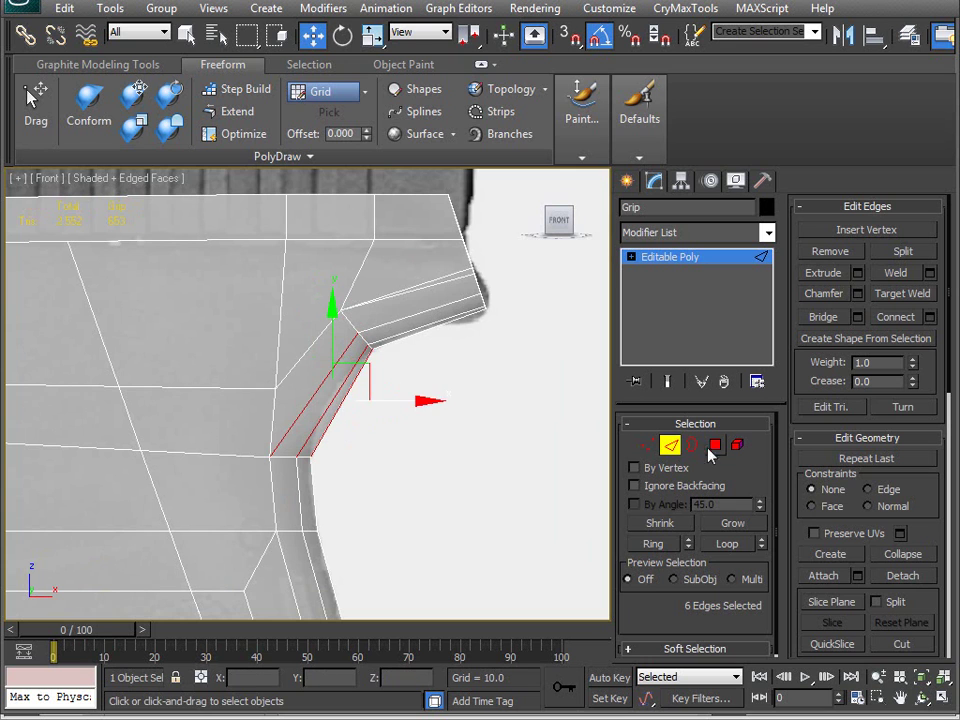
{"action": "left_click", "coordinate": [895, 316]}
Move the new edge row below the beavertail onto the photo's curve, at about X 34.49, Z 12.57
{"action": "scroll", "coordinate": [444, 454], "scroll_direction": "up", "scroll_amount": 5}
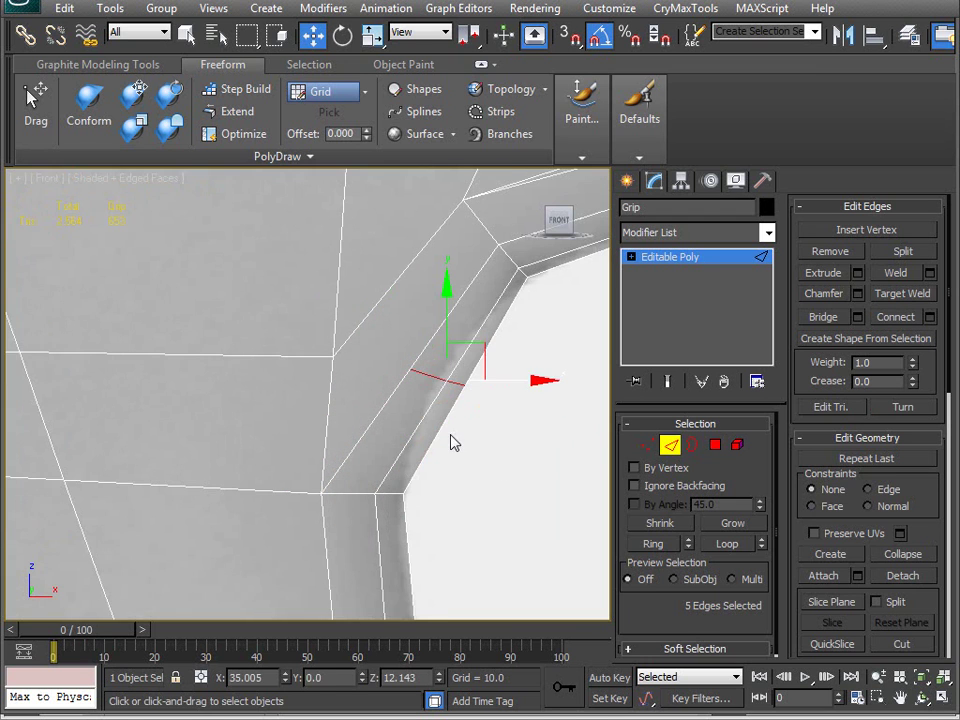
{"action": "left_click_drag", "start_coordinate": [418, 351], "coordinate": [394, 335]}
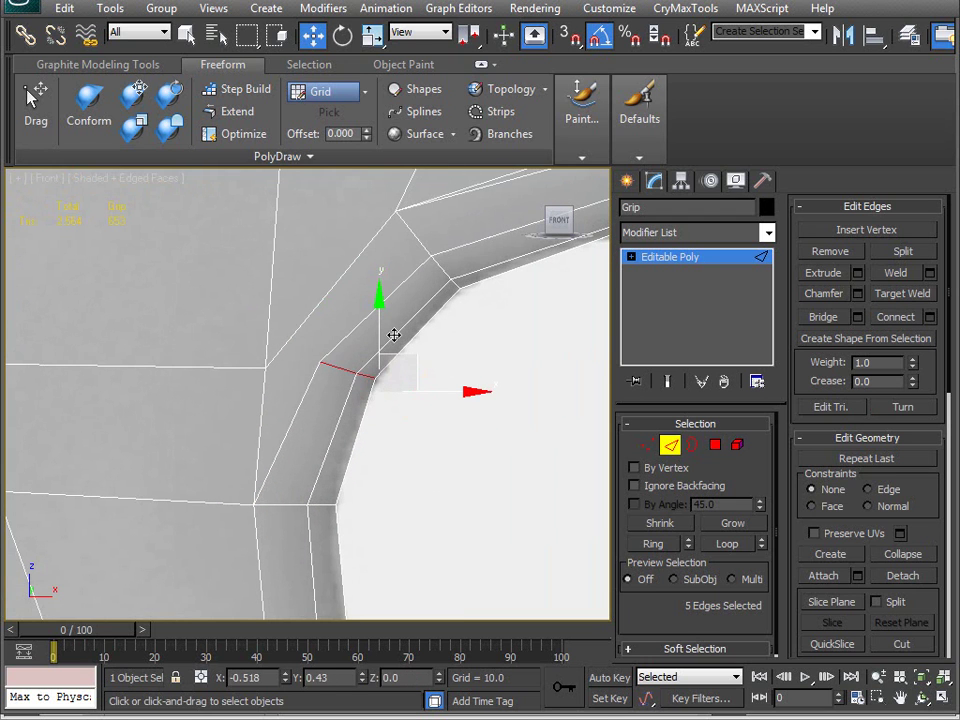
{"action": "scroll", "coordinate": [381, 399], "scroll_direction": "down", "scroll_amount": 4}
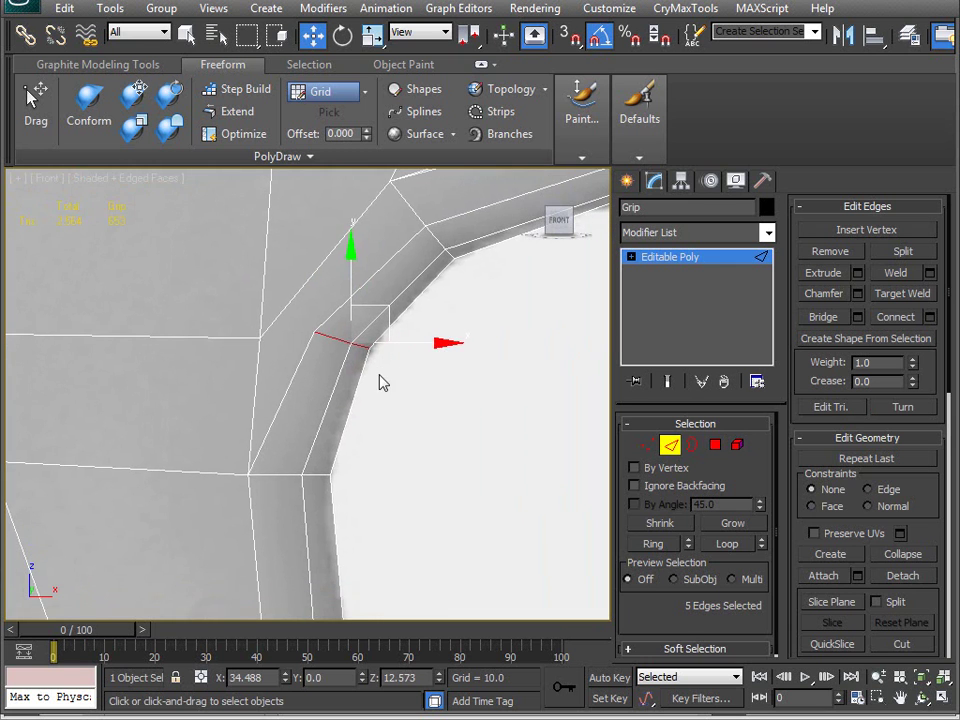
{"action": "scroll", "coordinate": [380, 420], "scroll_direction": "down", "scroll_amount": 1}
{"action": "scroll", "coordinate": [381, 424], "scroll_direction": "up", "scroll_amount": 5}
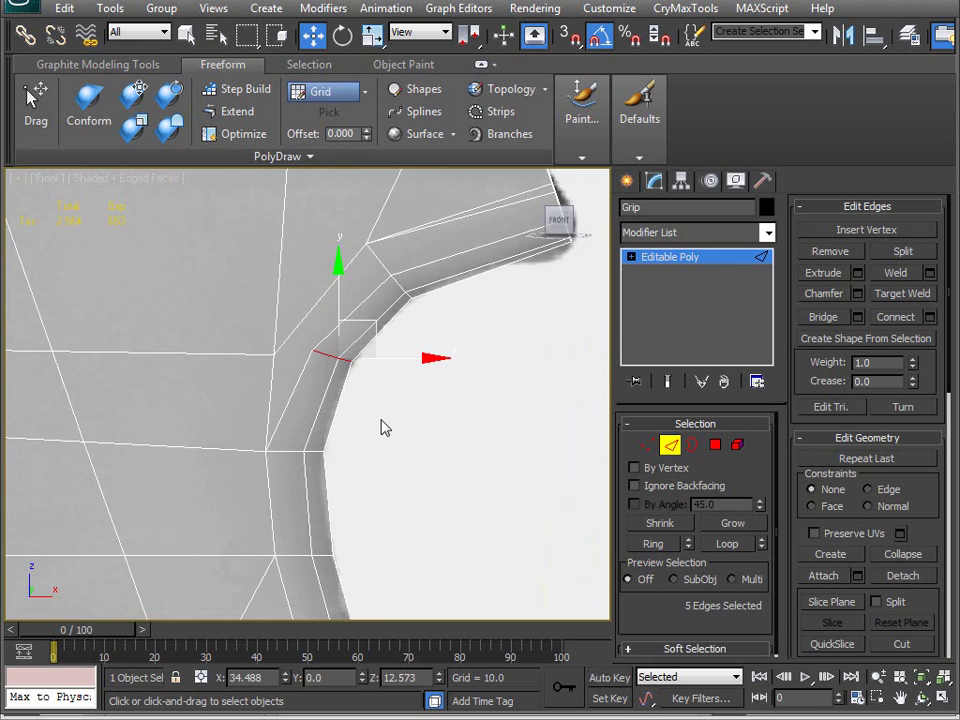
Connect the beavertail's lengthwise edges with a new row and move it to the photo's outline at about X 38.84, Z 16.15
{"action": "middle_click_drag", "start_coordinate": [381, 424], "coordinate": [345, 477]}
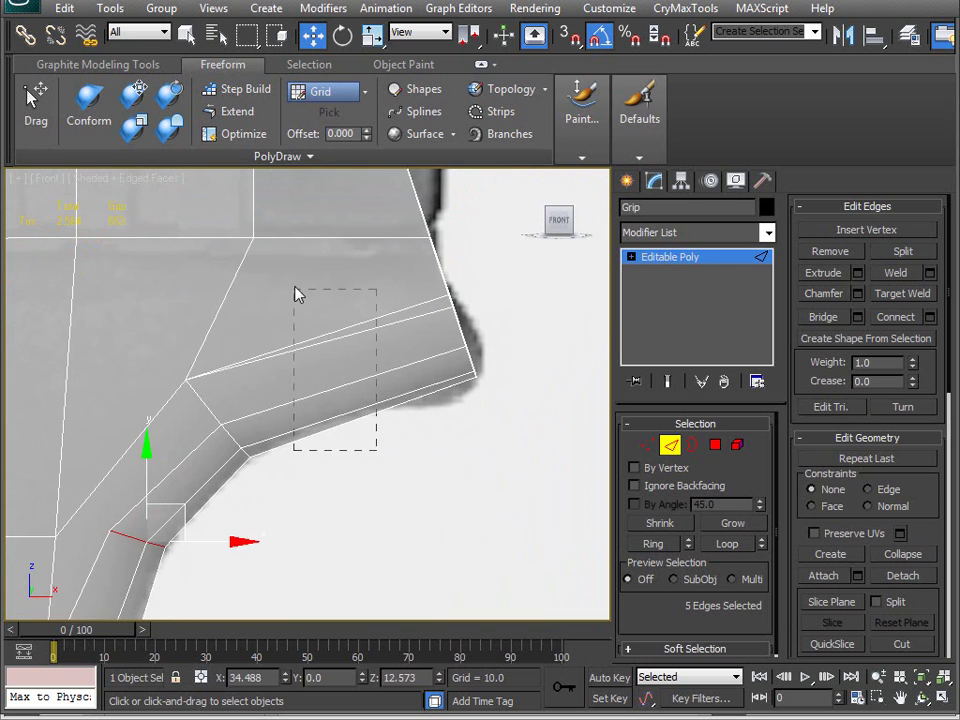
{"action": "left_click_drag", "start_coordinate": [305, 315], "coordinate": [303, 311]}
{"action": "left_click", "coordinate": [895, 318]}
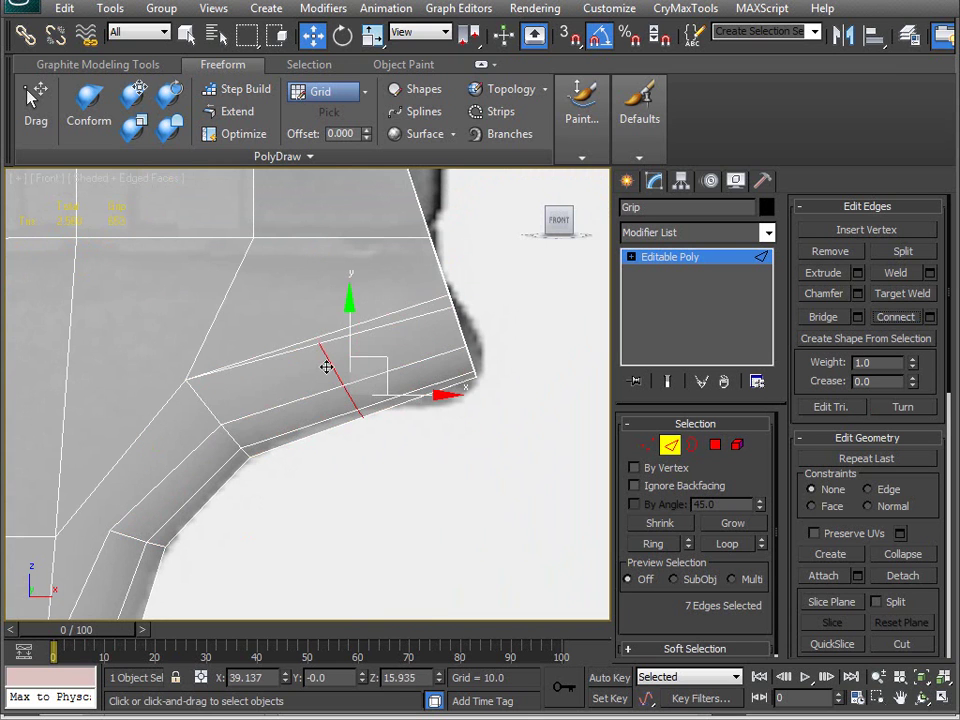
{"action": "left_click_drag", "start_coordinate": [390, 365], "coordinate": [371, 352]}
{"action": "middle_click_drag", "start_coordinate": [371, 352], "coordinate": [405, 311]}
{"action": "scroll", "coordinate": [352, 410], "scroll_direction": "up", "scroll_amount": 2}
{"action": "middle_click_drag", "start_coordinate": [349, 386], "coordinate": [322, 375]}
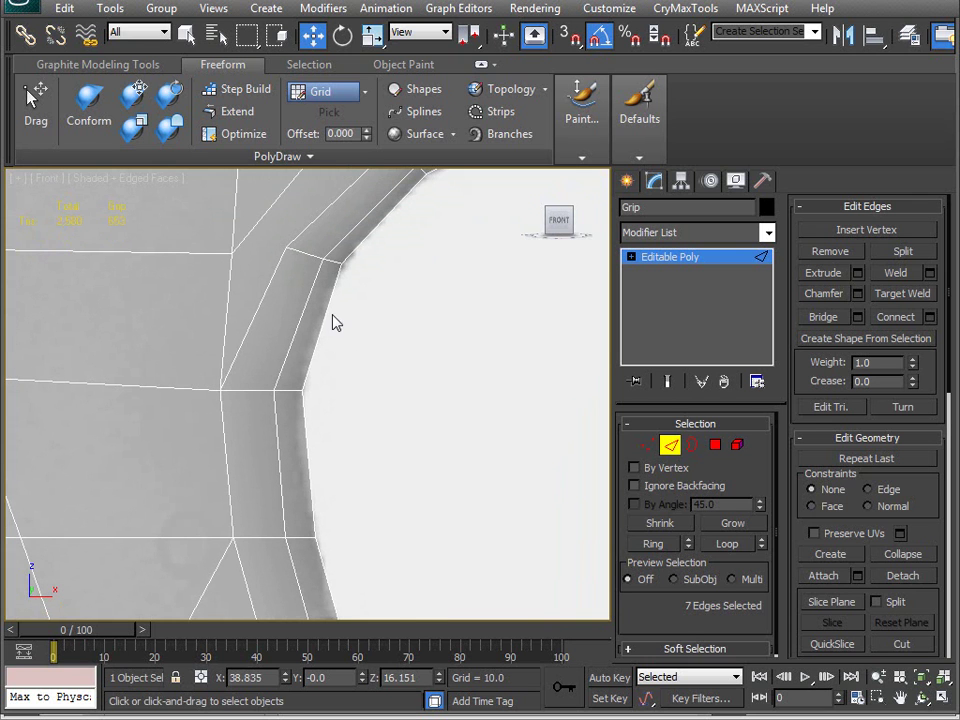
In perspective, use the Optimize tool to connect the ends of the new row below the beavertail to the neighbouring side vertices
{"action": "scroll", "coordinate": [381, 388], "scroll_direction": "down", "scroll_amount": 6}
{"action": "middle_click_drag", "start_coordinate": [453, 460], "coordinate": [294, 474]}
{"action": "scroll", "coordinate": [398, 398], "scroll_direction": "up", "scroll_amount": 3}
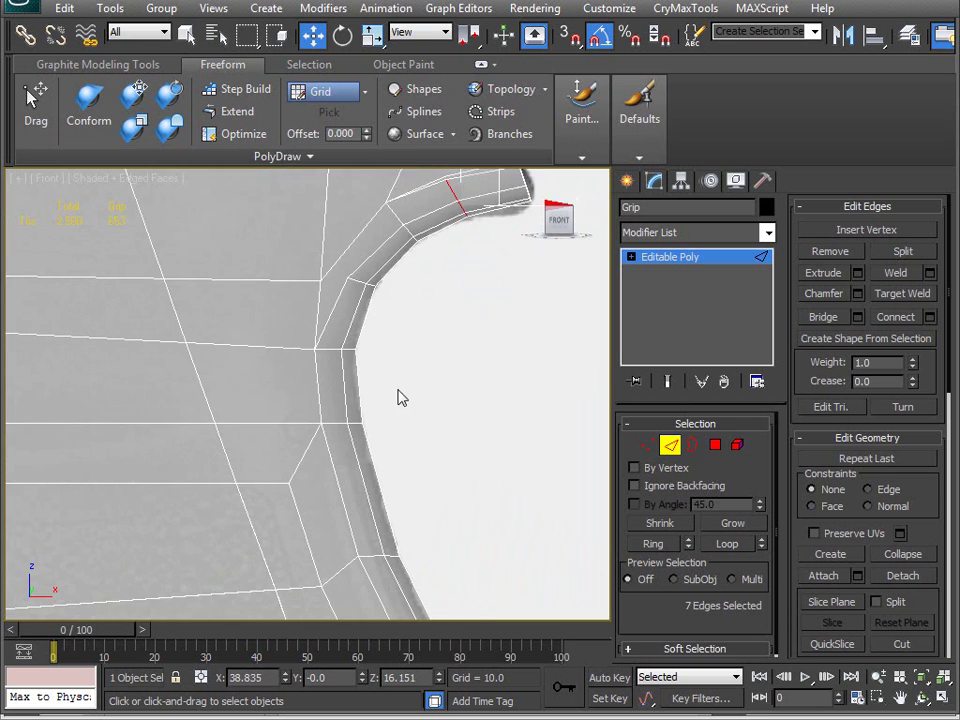
{"action": "middle_click_drag", "start_coordinate": [398, 398], "coordinate": [313, 420]}
{"action": "key", "text": "p"}
{"action": "key", "text": "F3"}
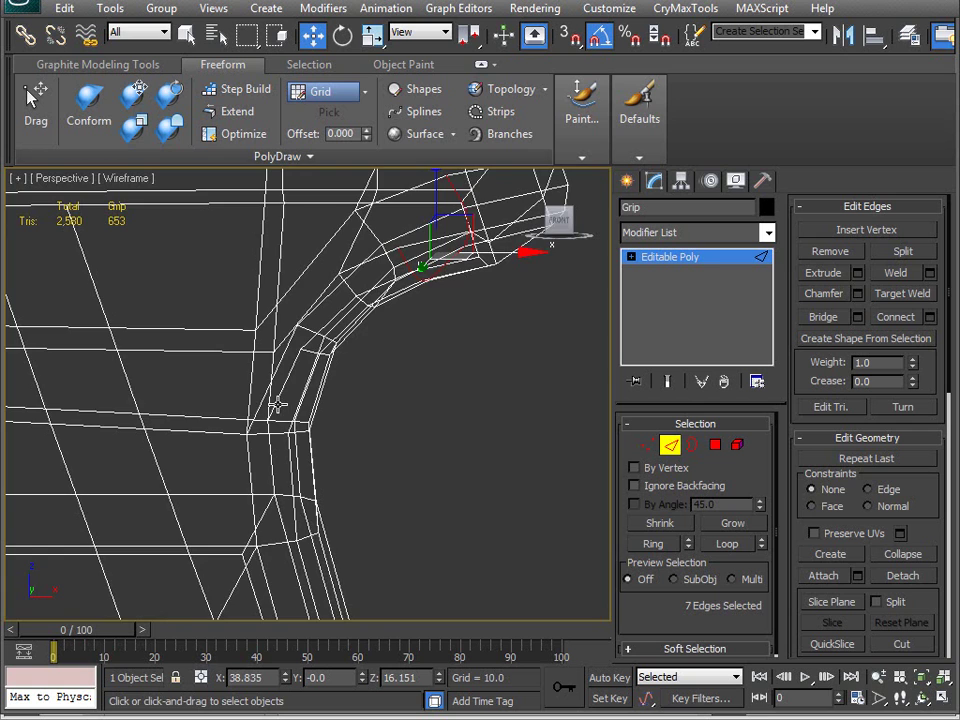
{"action": "key", "text": "F3"}
{"action": "mouse_move", "coordinate": [301, 391]}
{"action": "middle_mouse_down", "text": "alt"}
{"action": "mouse_move", "coordinate": [246, 398]}
{"action": "mouse_move", "coordinate": [253, 379]}
{"action": "mouse_move", "coordinate": [287, 379]}
{"action": "middle_mouse_up", "text": "alt"}
{"action": "left_click", "coordinate": [236, 133]}
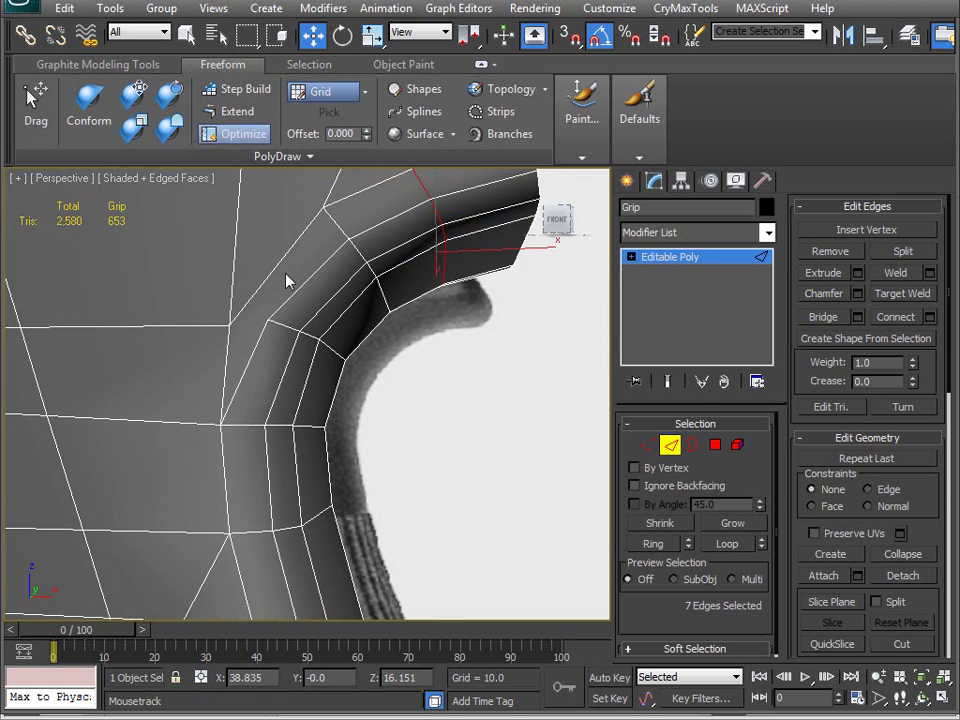
{"action": "middle_click_drag", "start_coordinate": [328, 320], "coordinate": [458, 374], "text": "alt"}
{"action": "middle_click_drag", "start_coordinate": [401, 395], "coordinate": [333, 411], "text": "alt"}
{"action": "middle_click_drag", "start_coordinate": [429, 405], "coordinate": [343, 370], "text": "alt"}
{"action": "key", "text": "w"}
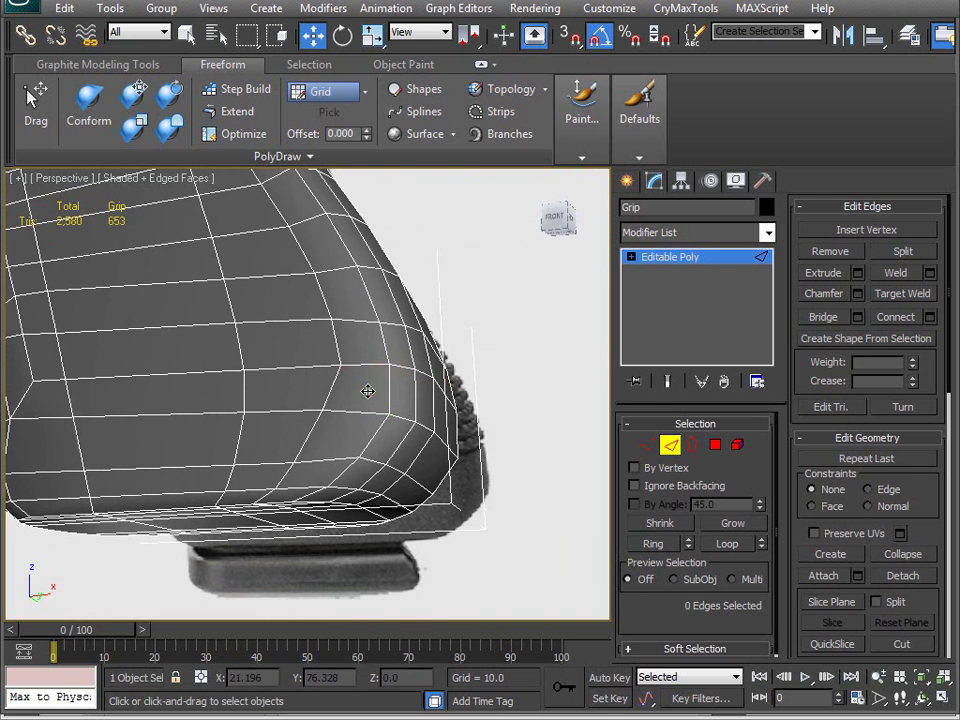
On the grip's far side, connect the new row's end above the lower rear corner to the neighbouring vertex and remove the leftover diagonal edge
{"action": "middle_click_drag", "start_coordinate": [362, 399], "coordinate": [266, 384], "text": "alt"}
{"action": "middle_click_drag", "start_coordinate": [58, 402], "coordinate": [94, 405], "text": "alt"}
{"action": "left_click", "coordinate": [230, 140]}
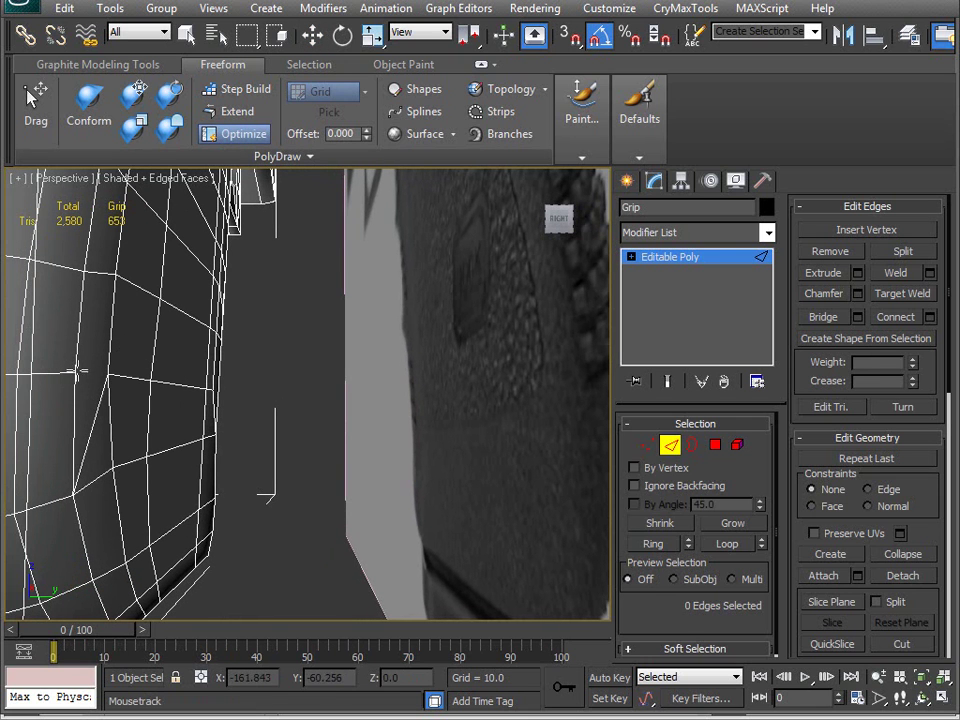
{"action": "right_click", "coordinate": [116, 404]}
{"action": "left_click", "coordinate": [258, 467]}
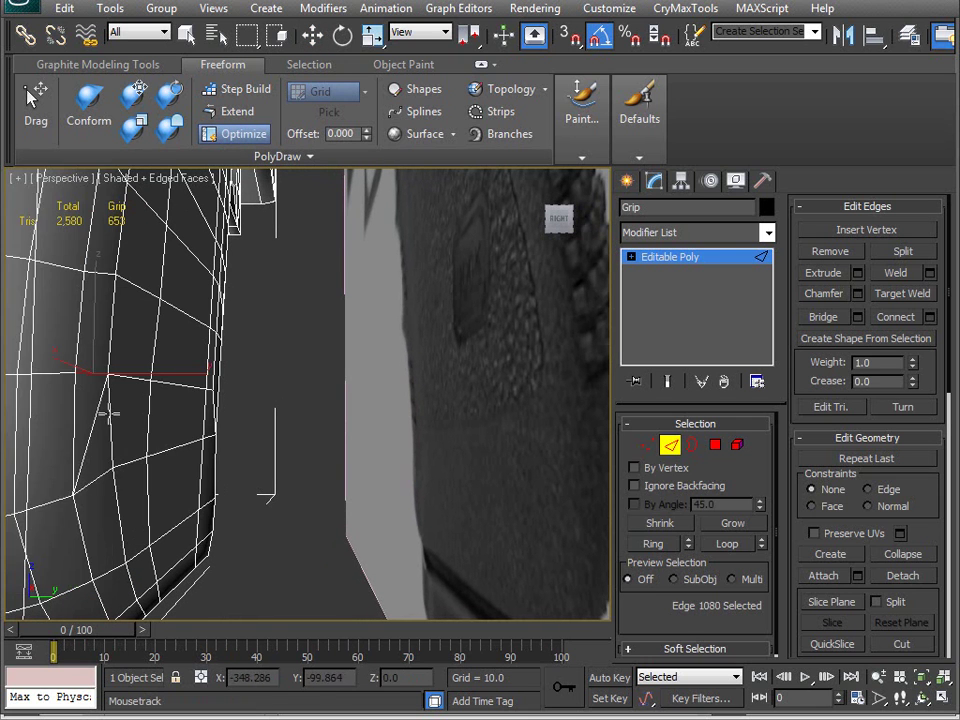
{"action": "left_click", "coordinate": [222, 138]}
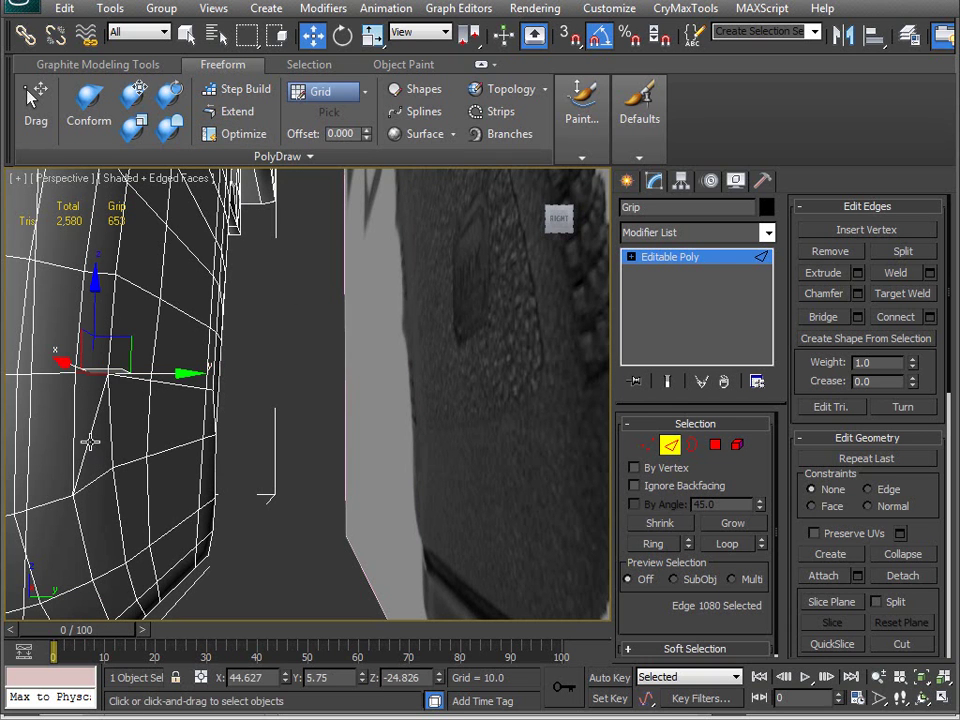
{"action": "left_click", "coordinate": [240, 507]}
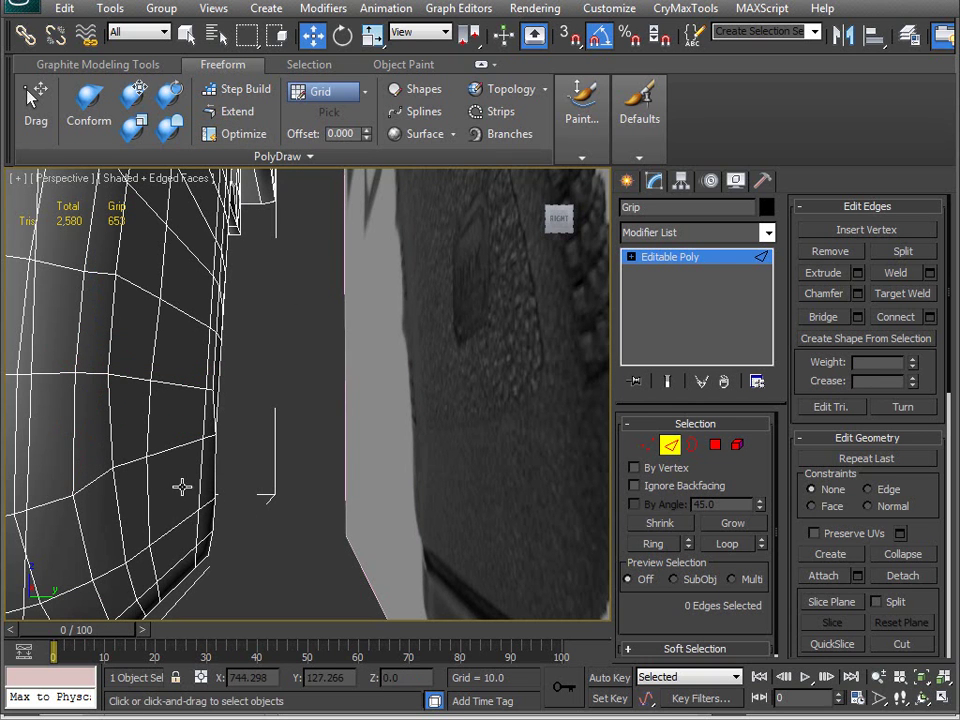
Hide the reference image plane and adjust the side vertices above the lower rear corner, the near one at about X 42.69, Z -24.69
{"action": "scroll", "coordinate": [172, 479], "scroll_direction": "down", "scroll_amount": 5}
{"action": "middle_click_drag", "start_coordinate": [172, 479], "coordinate": [369, 450], "text": "alt"}
{"action": "scroll", "coordinate": [362, 476], "scroll_direction": "up", "scroll_amount": 5}
{"action": "key", "text": "1"}
{"action": "left_click", "coordinate": [350, 432]}
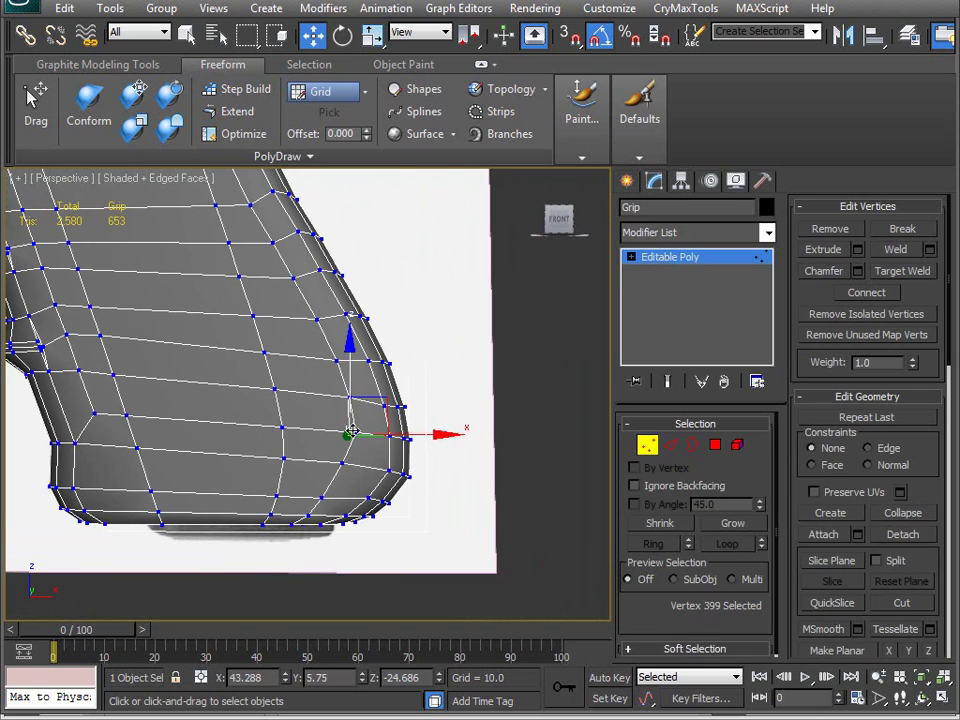
{"action": "right_click", "coordinate": [407, 367]}
{"action": "left_click", "coordinate": [476, 303]}
{"action": "left_click_drag", "start_coordinate": [430, 425], "coordinate": [332, 450], "text": "alt"}
{"action": "middle_click_drag", "start_coordinate": [332, 450], "coordinate": [415, 451], "text": "alt"}
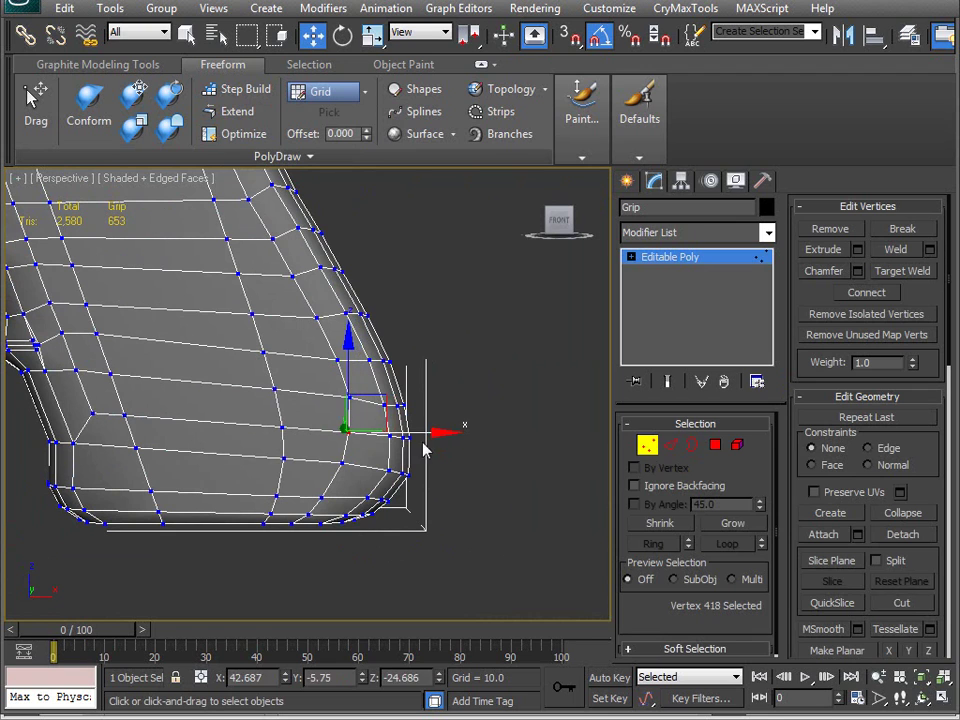
Leave vertex editing and examine the whole grip's shape and edge flow from several angles, including the rail and beavertail
{"action": "middle_click_drag", "start_coordinate": [180, 394], "coordinate": [607, 462]}
{"action": "scroll", "coordinate": [297, 468], "scroll_direction": "down", "scroll_amount": 5}
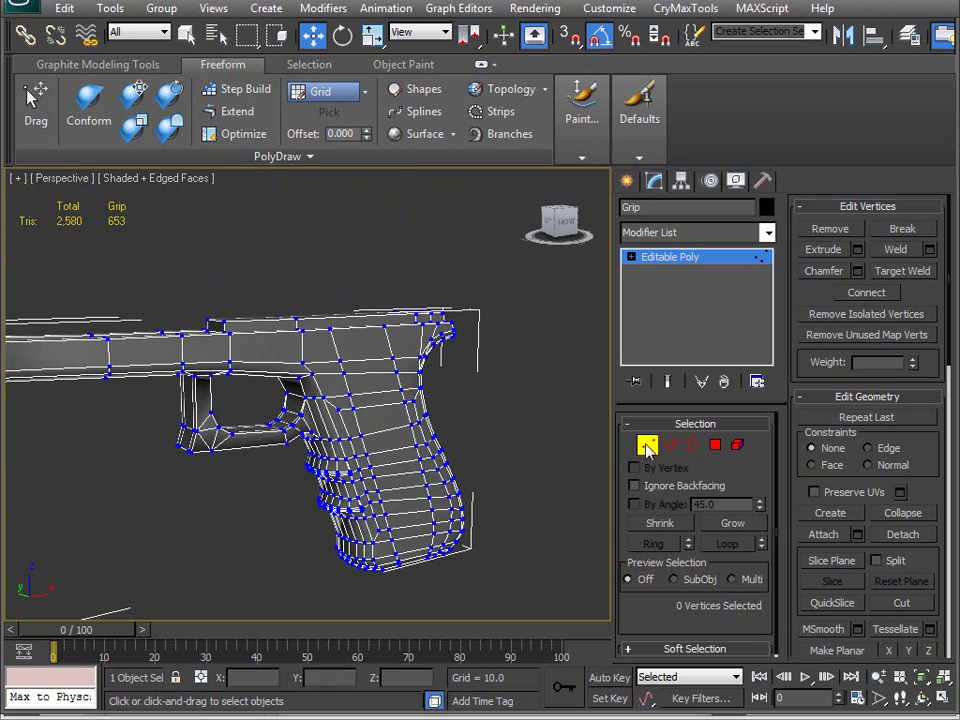
{"action": "left_click", "coordinate": [647, 447]}
{"action": "middle_click_drag", "start_coordinate": [246, 471], "coordinate": [307, 480], "text": "alt"}
{"action": "middle_click_drag", "start_coordinate": [63, 231], "coordinate": [144, 366], "text": "alt"}
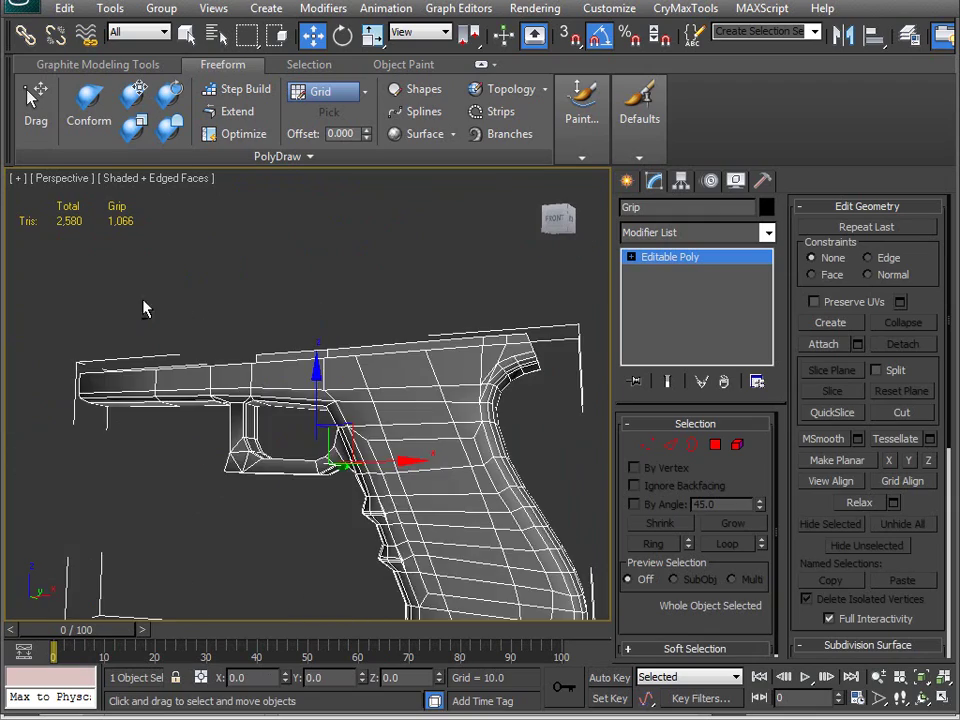
{"action": "middle_click_drag", "start_coordinate": [337, 487], "coordinate": [204, 401]}
{"action": "middle_click_drag", "start_coordinate": [228, 456], "coordinate": [257, 489], "text": "alt"}
{"action": "scroll", "coordinate": [258, 497], "scroll_direction": "up", "scroll_amount": 3}
{"action": "scroll", "coordinate": [262, 495], "scroll_direction": "up", "scroll_amount": 2}
{"action": "middle_click_drag", "start_coordinate": [311, 435], "coordinate": [238, 468]}
{"action": "middle_click_drag", "start_coordinate": [238, 468], "coordinate": [250, 415], "text": "alt"}
{"action": "middle_click_drag", "start_coordinate": [250, 415], "coordinate": [332, 489]}
Select the six vertices of the top rail's vertical edge column ahead of the beavertail and slide them forward about 2.9 along X
{"action": "key", "text": "1"}
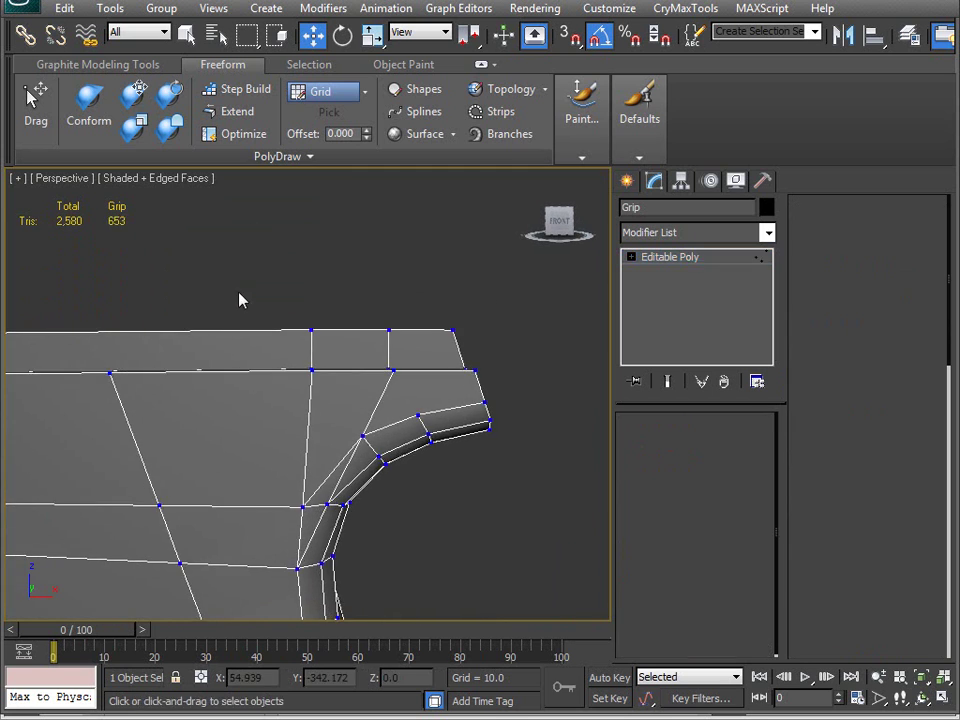
{"action": "left_click_drag", "start_coordinate": [243, 297], "coordinate": [362, 400]}
{"action": "middle_click_drag", "start_coordinate": [376, 395], "coordinate": [223, 501], "text": "alt"}
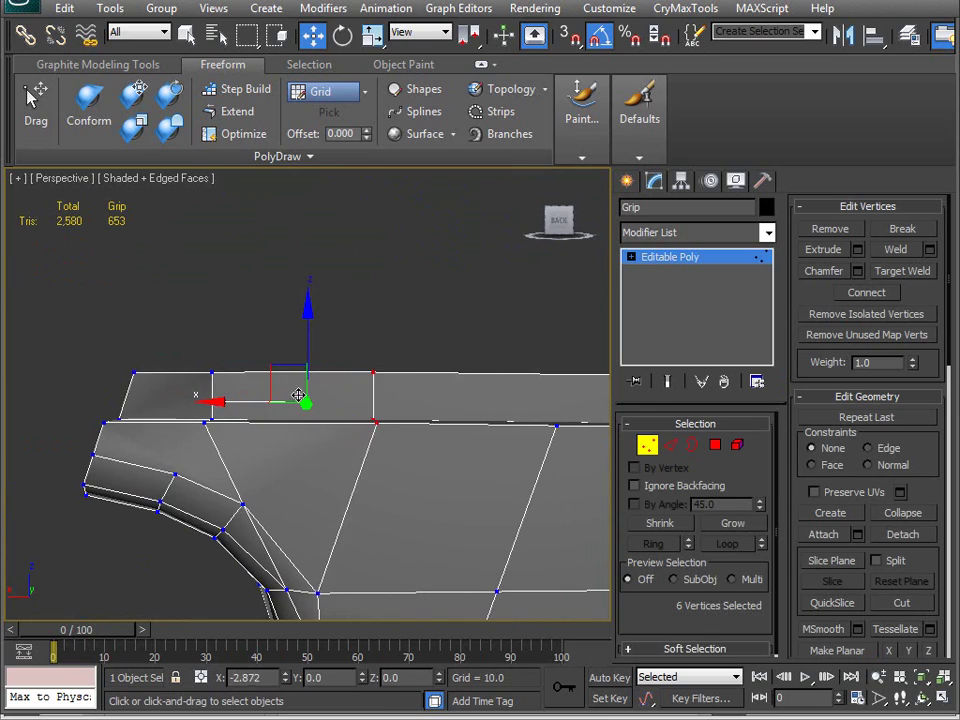
{"action": "middle_click_drag", "start_coordinate": [300, 396], "coordinate": [200, 310], "text": "alt"}
Slide the paired side vertices on the line just below the top rail about 2.34 along X
{"action": "left_click_drag", "start_coordinate": [295, 398], "coordinate": [295, 398]}
{"action": "middle_click_drag", "start_coordinate": [295, 398], "coordinate": [217, 406], "text": "alt"}
{"action": "scroll", "coordinate": [87, 386], "scroll_direction": "down", "scroll_amount": 2}
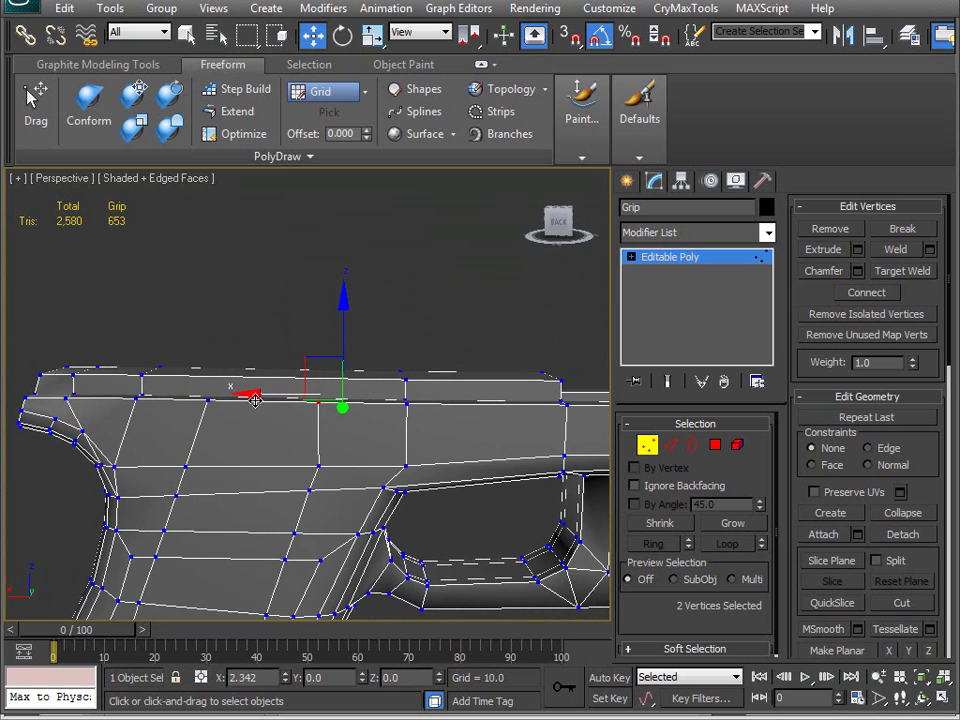
Constrain vertex movement to edges and slide the mirrored vertex pair under the beavertail by about X -0.19, Z -0.29
{"action": "middle_click_drag", "start_coordinate": [221, 435], "coordinate": [273, 470], "text": "alt"}
{"action": "scroll", "coordinate": [273, 470], "scroll_direction": "up", "scroll_amount": 4}
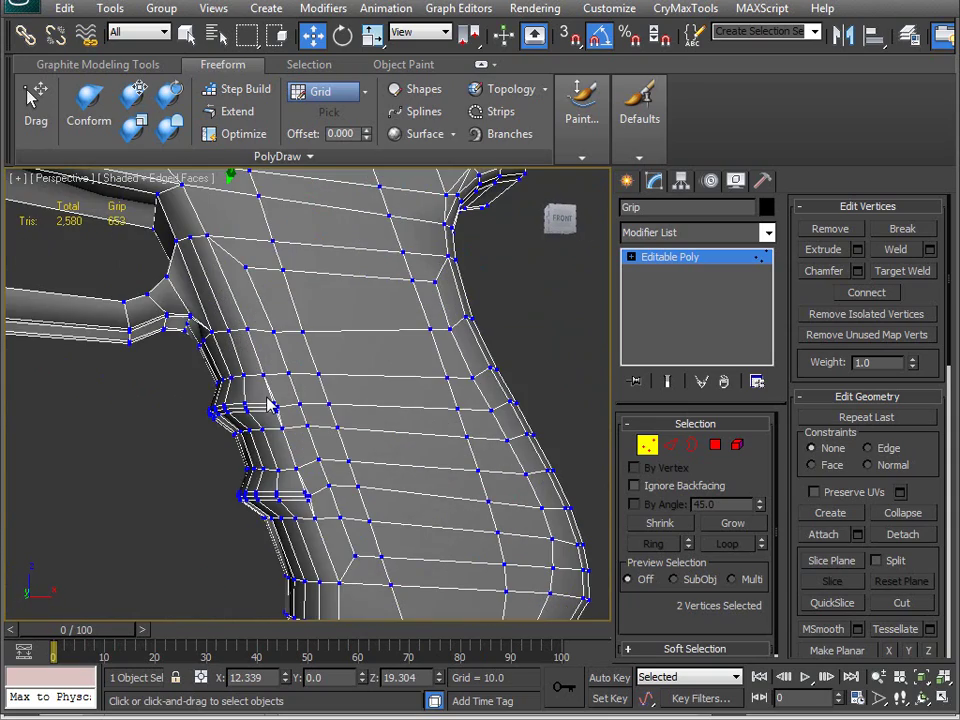
{"action": "scroll", "coordinate": [253, 407], "scroll_direction": "down", "scroll_amount": 6}
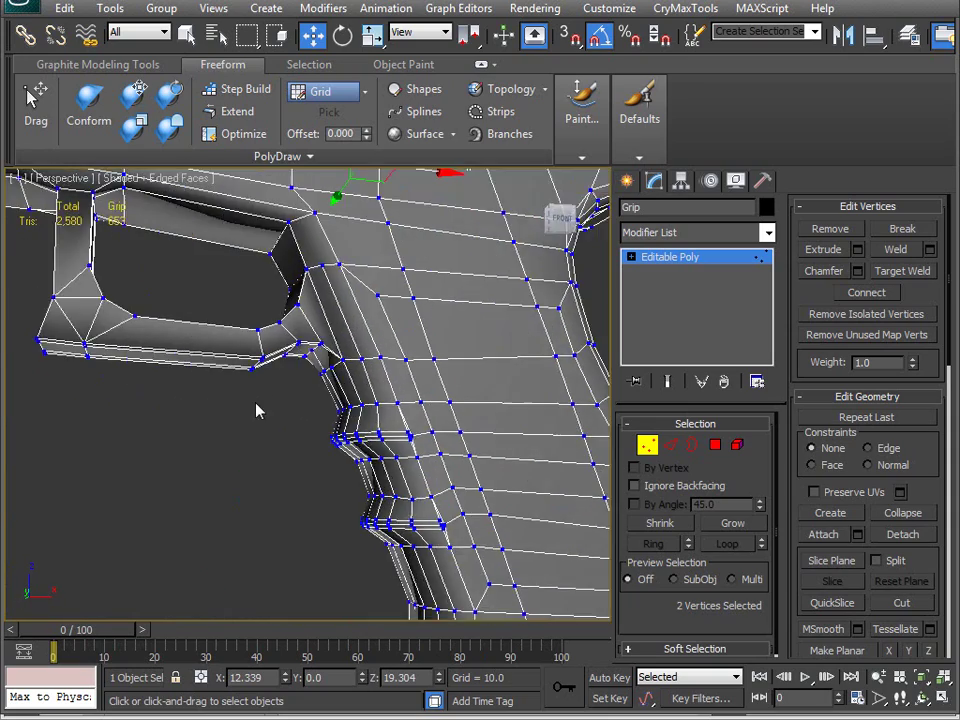
{"action": "middle_click_drag", "start_coordinate": [251, 414], "coordinate": [204, 408], "text": "alt"}
{"action": "middle_click_drag", "start_coordinate": [362, 452], "coordinate": [319, 478], "text": "alt"}
{"action": "scroll", "coordinate": [319, 478], "scroll_direction": "up", "scroll_amount": 5}
{"action": "middle_click_drag", "start_coordinate": [221, 402], "coordinate": [331, 405]}
{"action": "left_click", "coordinate": [392, 295]}
{"action": "middle_click_drag", "start_coordinate": [392, 295], "coordinate": [355, 356], "text": "alt"}
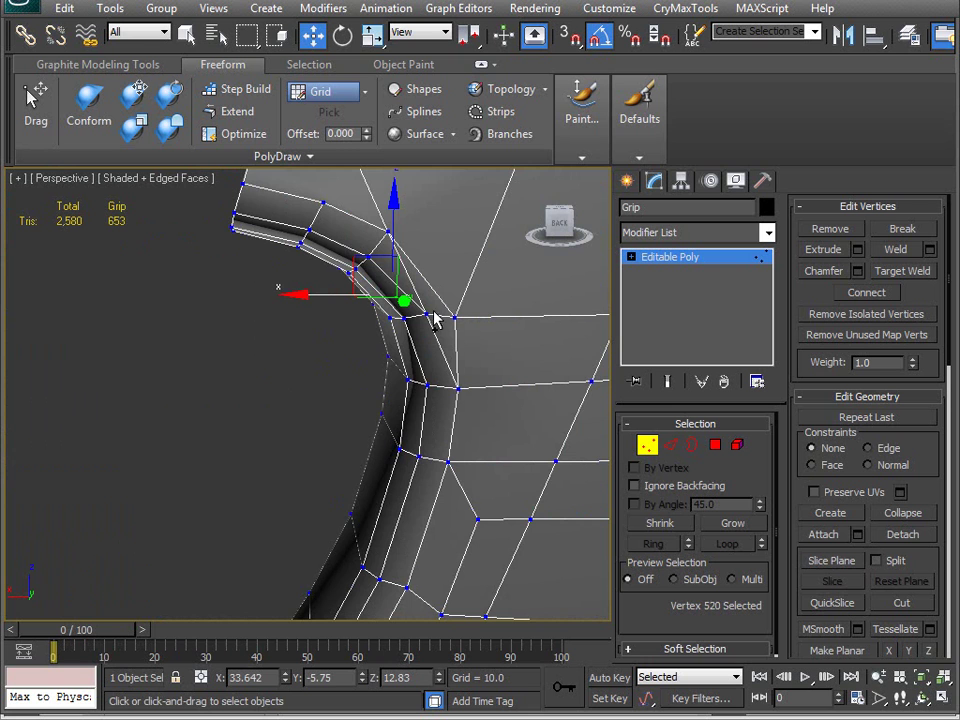
{"action": "middle_click_drag", "start_coordinate": [427, 313], "coordinate": [528, 408], "text": "alt"}
{"action": "middle_click_drag", "start_coordinate": [447, 428], "coordinate": [424, 436], "text": "alt"}
{"action": "left_click", "coordinate": [866, 448]}
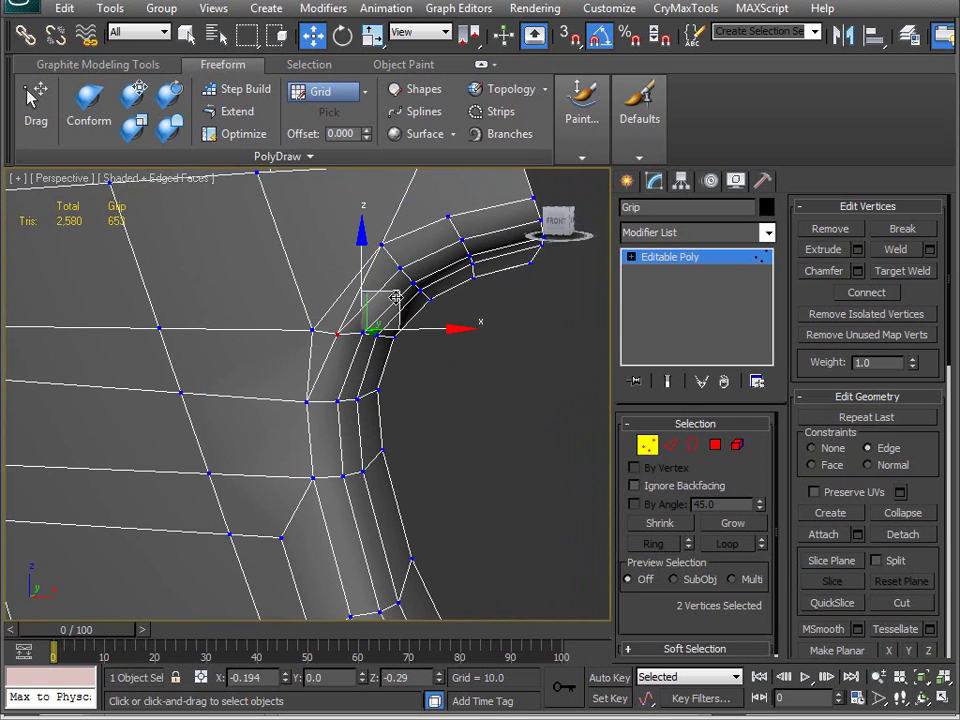
{"action": "middle_click_drag", "start_coordinate": [396, 296], "coordinate": [114, 364], "text": "alt"}
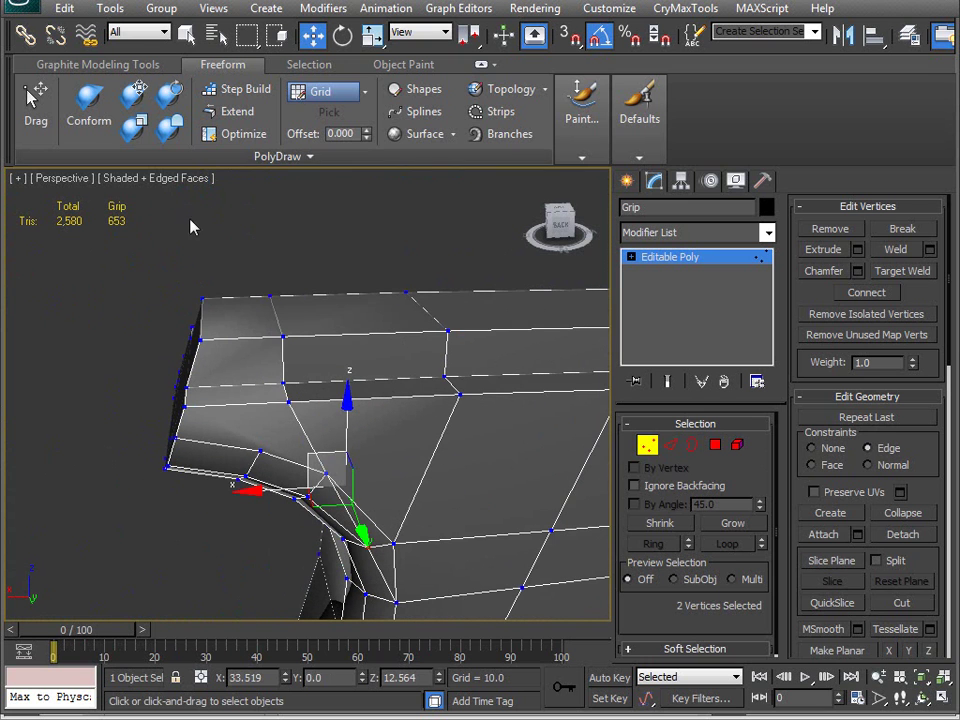
With Optimize, connect the upper vertex of the beavertail's curve to the vertex on the line below the rail on both sides
{"action": "left_click", "coordinate": [236, 133]}
{"action": "middle_click_drag", "start_coordinate": [212, 464], "coordinate": [501, 431], "text": "alt"}
{"action": "middle_click_drag", "start_coordinate": [299, 481], "coordinate": [527, 421]}
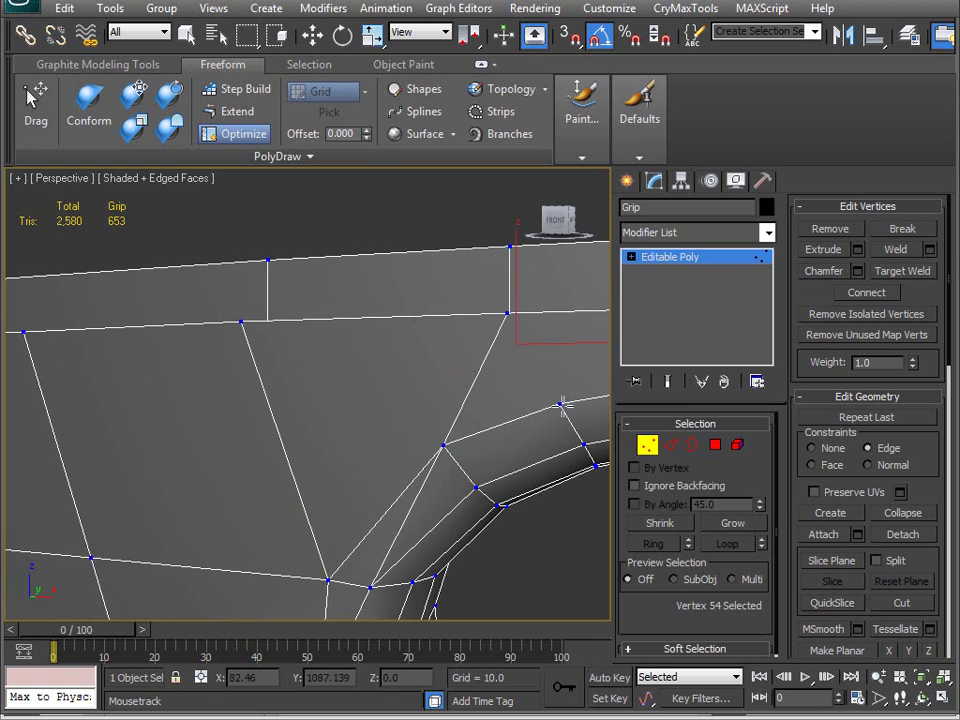
{"action": "scroll", "coordinate": [511, 318], "scroll_direction": "down", "scroll_amount": 6}
{"action": "key", "text": "w"}
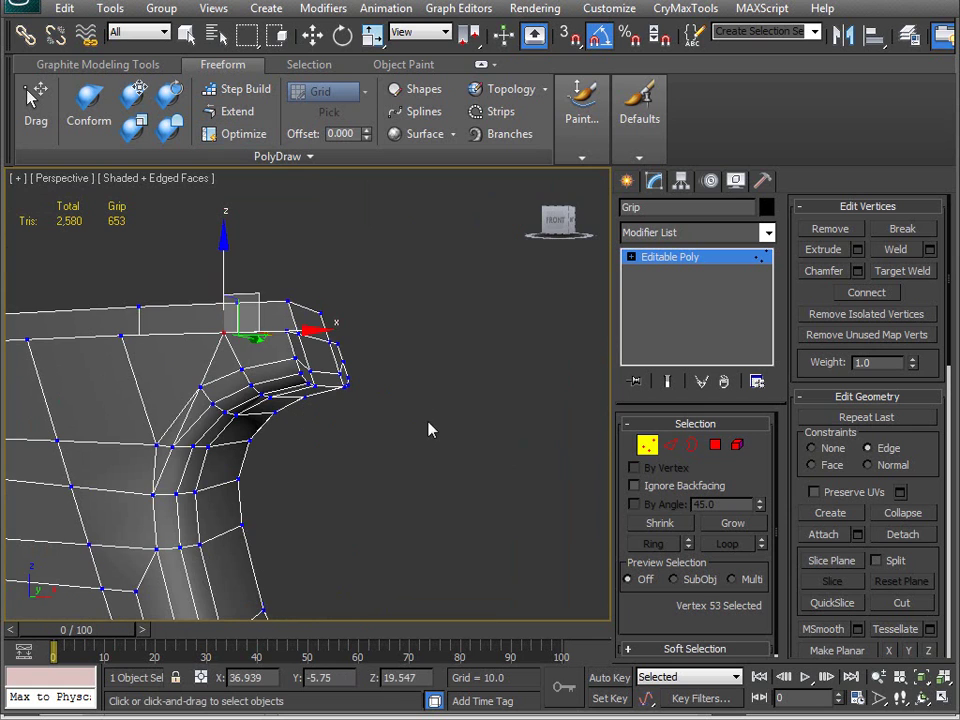
Adjust the heights of the two side vertices beside the lower finger groove on both sides, the far pair by about -0.13 in Z
{"action": "middle_click_drag", "start_coordinate": [237, 512], "coordinate": [315, 333], "text": "alt"}
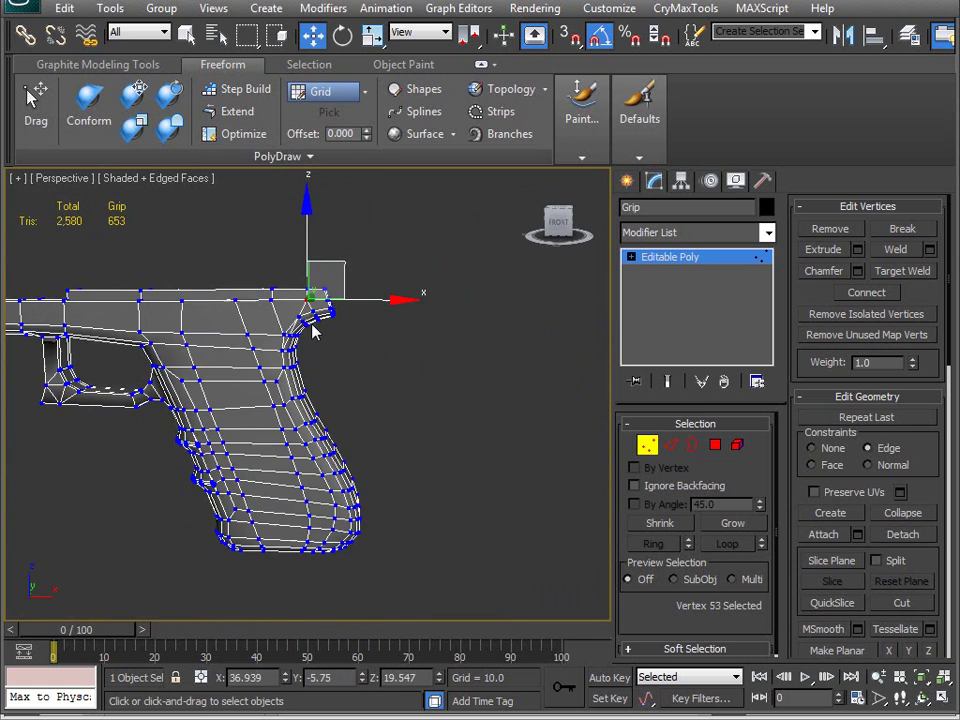
{"action": "middle_click_drag", "start_coordinate": [210, 462], "coordinate": [173, 333], "text": "alt"}
{"action": "middle_click_drag", "start_coordinate": [199, 280], "coordinate": [286, 441]}
{"action": "scroll", "coordinate": [371, 434], "scroll_direction": "up", "scroll_amount": 5}
{"action": "scroll", "coordinate": [286, 441], "scroll_direction": "up", "scroll_amount": 4}
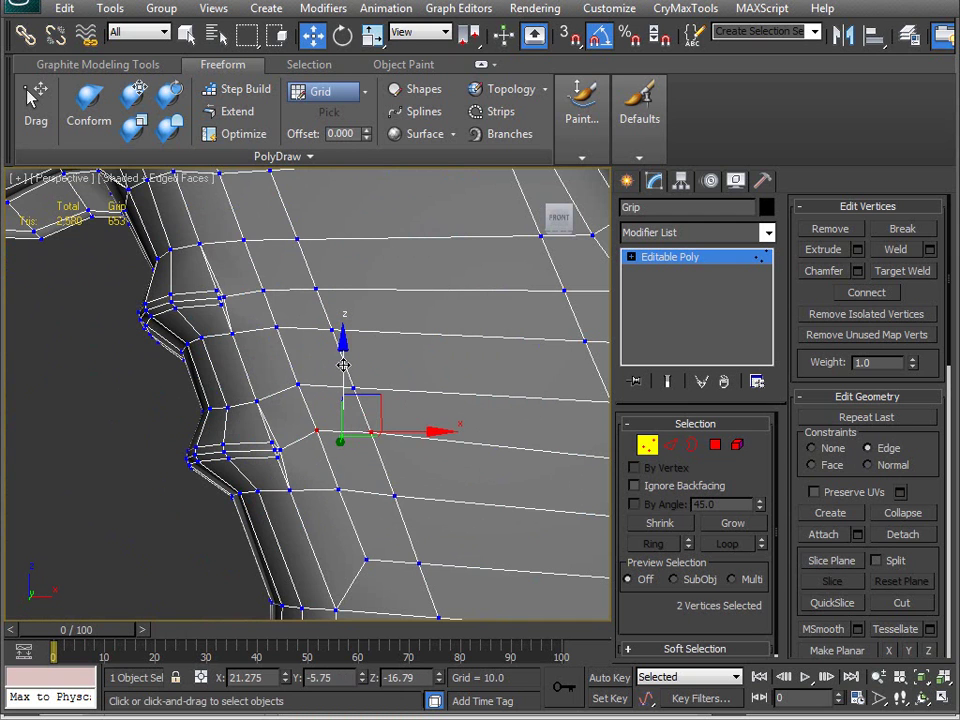
{"action": "middle_click_drag", "start_coordinate": [343, 372], "coordinate": [512, 462], "text": "alt"}
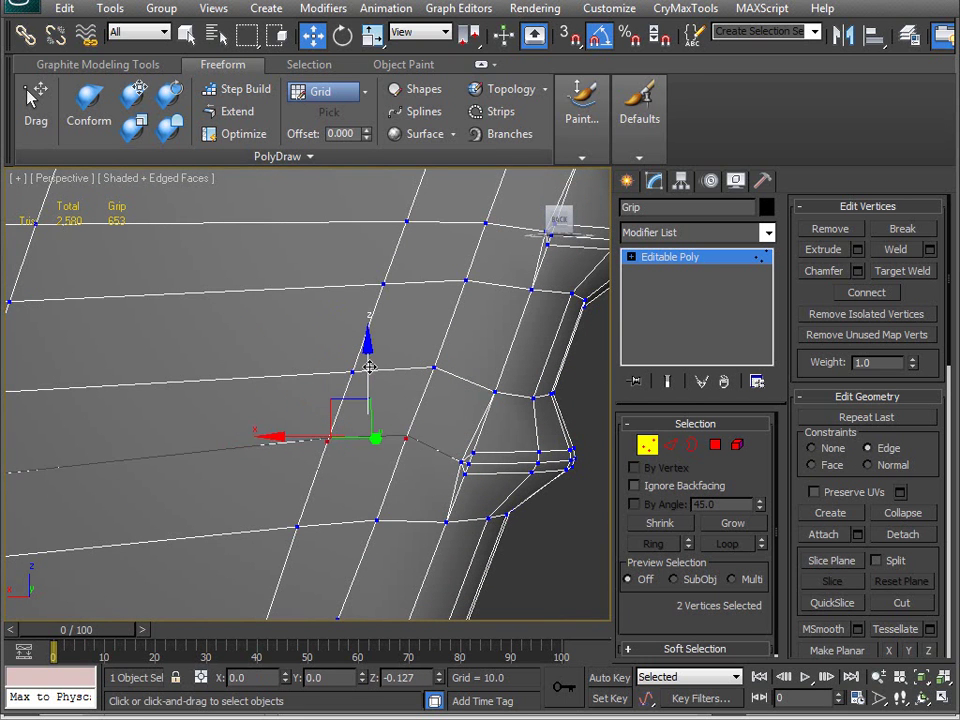
{"action": "scroll", "coordinate": [339, 403], "scroll_direction": "down", "scroll_amount": 5}
Slide the mirrored vertex pair at the kinked row near the grip's back edge by about 0.08 in Z
{"action": "scroll", "coordinate": [324, 476], "scroll_direction": "up", "scroll_amount": 2}
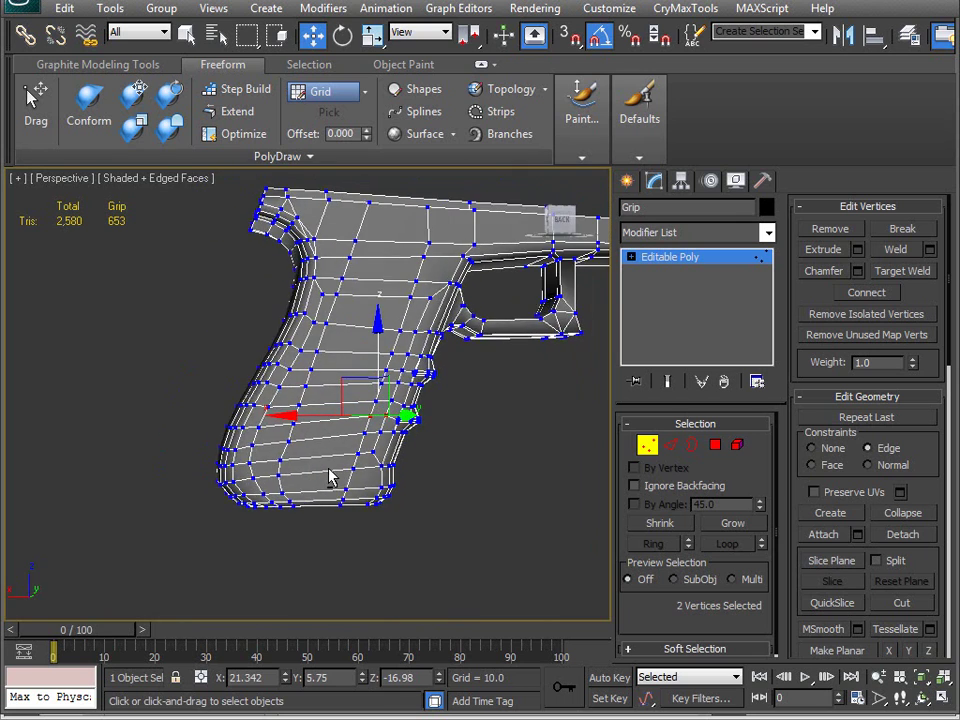
{"action": "middle_click_drag", "start_coordinate": [303, 476], "coordinate": [304, 407]}
{"action": "scroll", "coordinate": [270, 465], "scroll_direction": "up", "scroll_amount": 5}
{"action": "scroll", "coordinate": [270, 465], "scroll_direction": "down", "scroll_amount": 6}
{"action": "scroll", "coordinate": [293, 468], "scroll_direction": "up", "scroll_amount": 2}
{"action": "scroll", "coordinate": [294, 456], "scroll_direction": "up", "scroll_amount": 5}
{"action": "scroll", "coordinate": [304, 406], "scroll_direction": "down", "scroll_amount": 5}
{"action": "middle_click_drag", "start_coordinate": [298, 344], "coordinate": [320, 339], "text": "alt"}
{"action": "scroll", "coordinate": [324, 447], "scroll_direction": "up", "scroll_amount": 5}
{"action": "scroll", "coordinate": [326, 446], "scroll_direction": "down", "scroll_amount": 3}
{"action": "middle_click_drag", "start_coordinate": [329, 445], "coordinate": [390, 340], "text": "alt"}
{"action": "left_click", "coordinate": [266, 369], "text": "ctrl"}
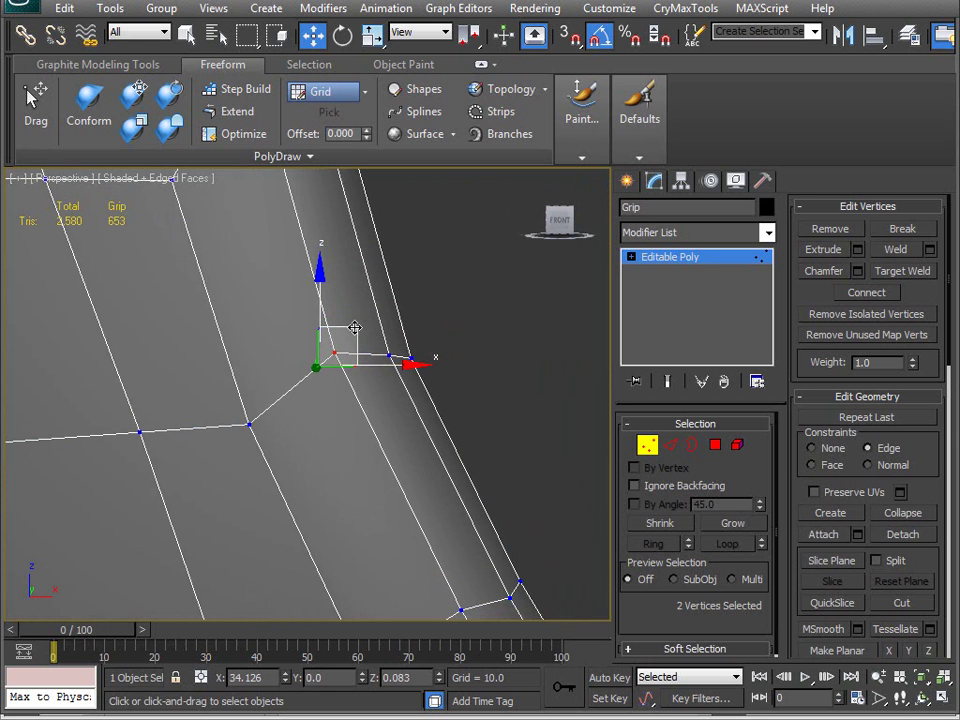
{"action": "middle_click_drag", "start_coordinate": [354, 341], "coordinate": [247, 432], "text": "alt"}
Slide the next mirrored vertex pairs along the grip's back edge to even out the rows, the first by about X 0.21, Z -0.21
{"action": "left_click", "coordinate": [290, 418]}
{"action": "middle_click_drag", "start_coordinate": [336, 454], "coordinate": [305, 449], "text": "alt"}
{"action": "left_click", "coordinate": [352, 426], "text": "ctrl"}
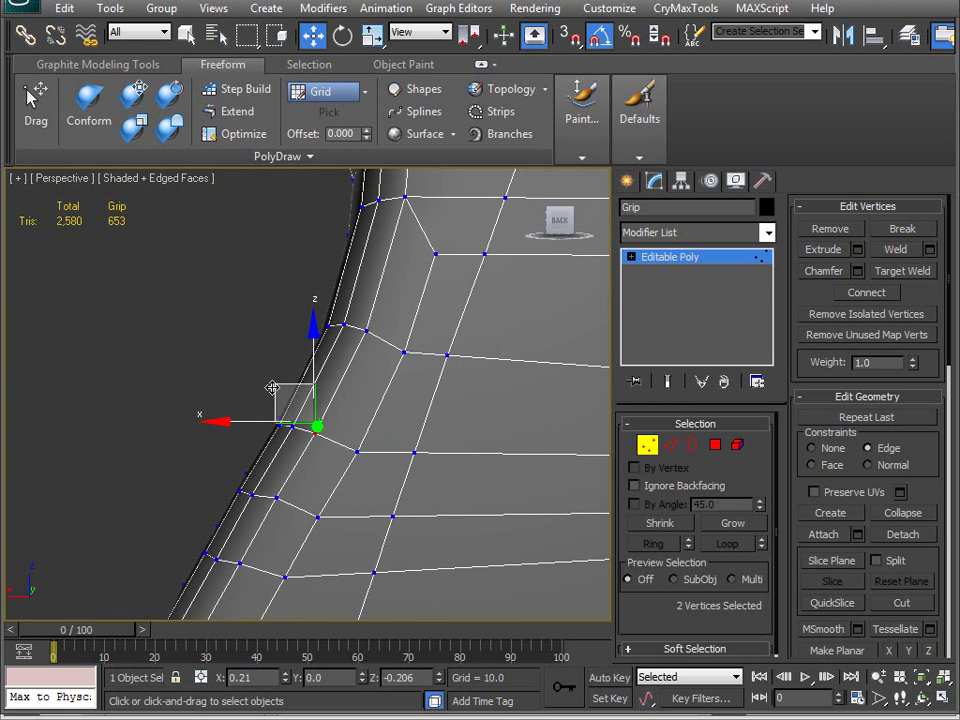
{"action": "left_click", "coordinate": [279, 499]}
{"action": "middle_click_drag", "start_coordinate": [208, 514], "coordinate": [383, 511], "text": "alt"}
{"action": "left_click", "coordinate": [279, 517], "text": "ctrl"}
{"action": "middle_click_drag", "start_coordinate": [285, 536], "coordinate": [35, 450], "text": "alt"}
Raise the inner vertices on the beavertail's rear face and select the full four-vertex row across it
{"action": "scroll", "coordinate": [328, 452], "scroll_direction": "down", "scroll_amount": 6}
{"action": "middle_click_drag", "start_coordinate": [336, 450], "coordinate": [354, 469], "text": "alt"}
{"action": "left_click", "coordinate": [557, 220]}
{"action": "middle_click_drag", "start_coordinate": [435, 381], "coordinate": [297, 418], "text": "alt"}
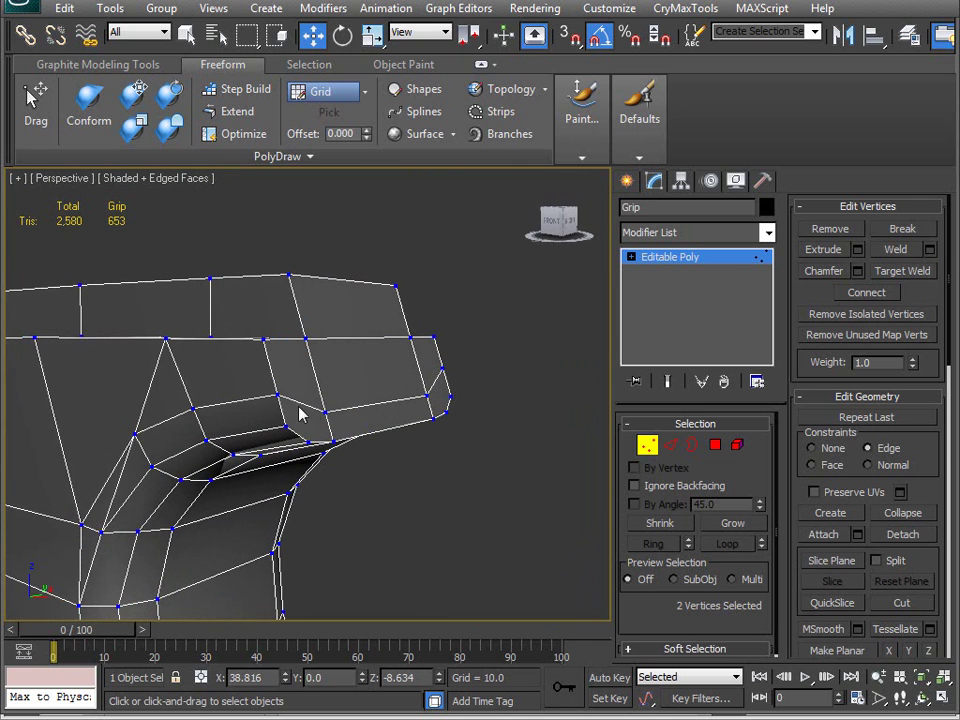
{"action": "left_click", "coordinate": [428, 397], "text": "ctrl"}
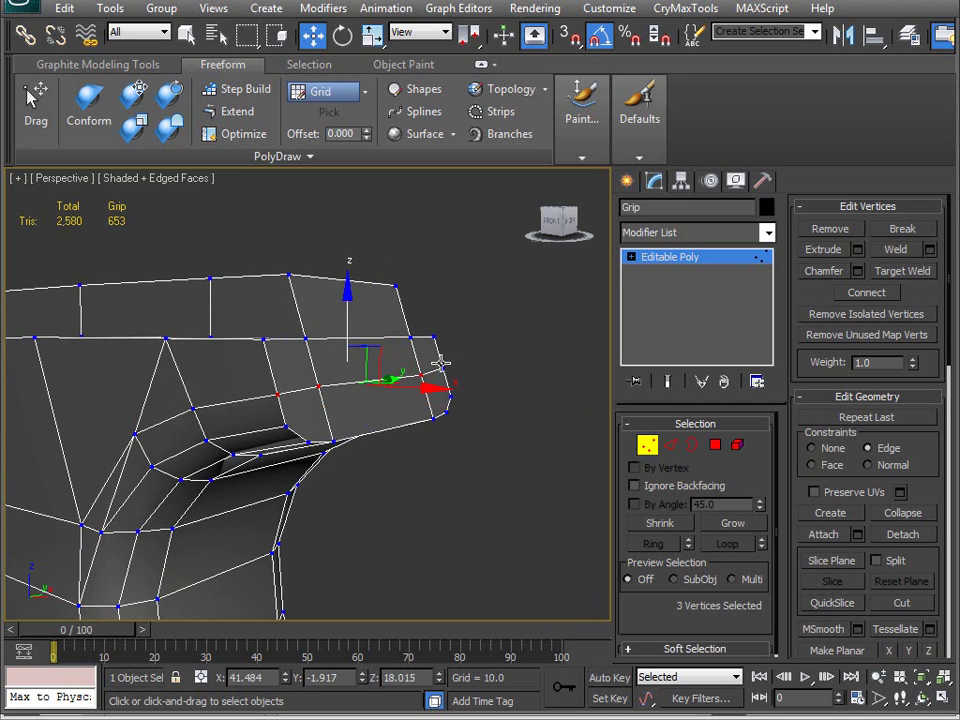
{"action": "left_click_drag", "start_coordinate": [922, 489], "coordinate": [900, 350]}
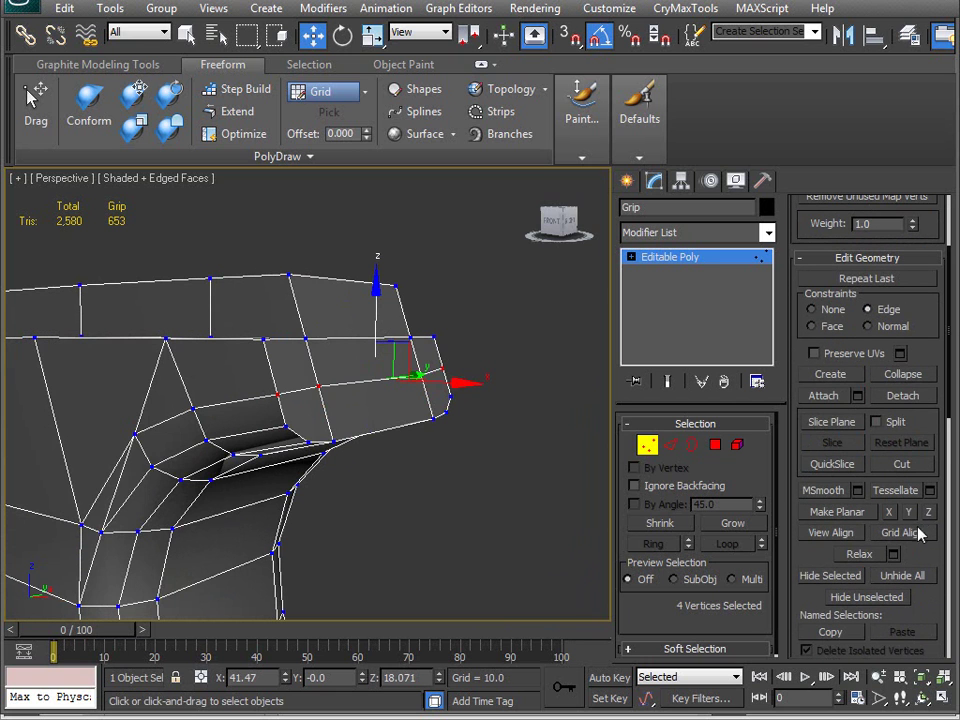
Remove the two vertical edges below the horizontal row on the beavertail's rear face
{"action": "middle_click_drag", "start_coordinate": [335, 402], "coordinate": [298, 449], "text": "alt"}
{"action": "scroll", "coordinate": [340, 385], "scroll_direction": "up", "scroll_amount": 5}
{"action": "scroll", "coordinate": [343, 385], "scroll_direction": "down", "scroll_amount": 5}
{"action": "scroll", "coordinate": [298, 449], "scroll_direction": "up", "scroll_amount": 4}
{"action": "middle_click_drag", "start_coordinate": [325, 406], "coordinate": [311, 454]}
{"action": "key", "text": "2"}
{"action": "left_click", "coordinate": [296, 454]}
{"action": "left_click", "coordinate": [446, 425], "text": "ctrl"}
{"action": "left_click", "coordinate": [516, 470]}
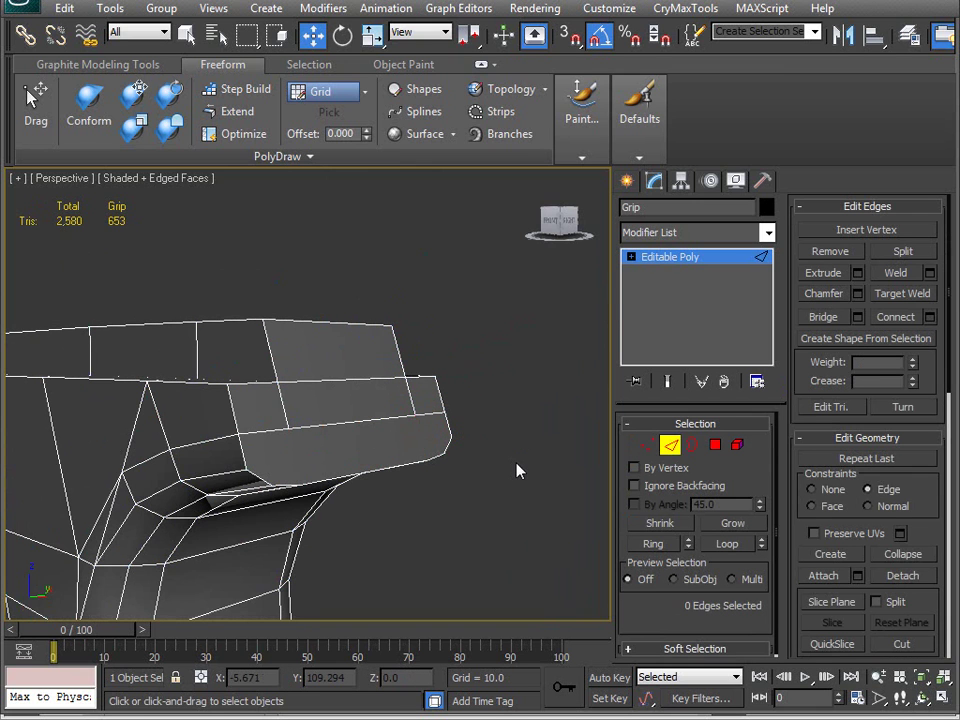
{"action": "left_click", "coordinate": [237, 133]}
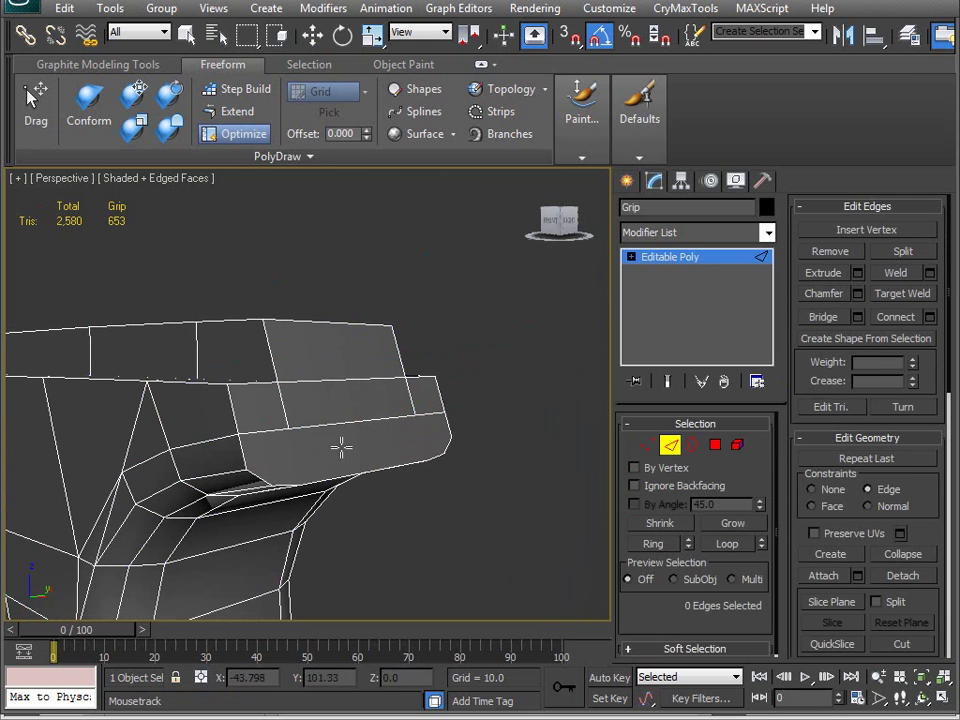
{"action": "middle_click_drag", "start_coordinate": [292, 483], "coordinate": [293, 453], "text": "alt"}
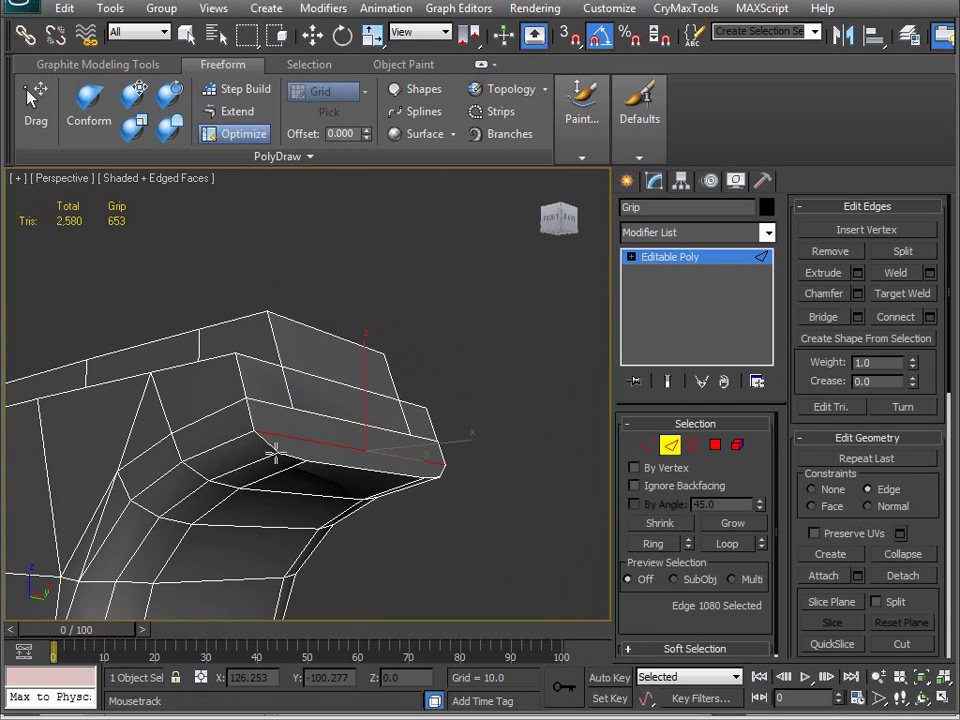
{"action": "middle_click_drag", "start_coordinate": [437, 467], "coordinate": [362, 543], "text": "alt"}
{"action": "left_click", "coordinate": [362, 530]}
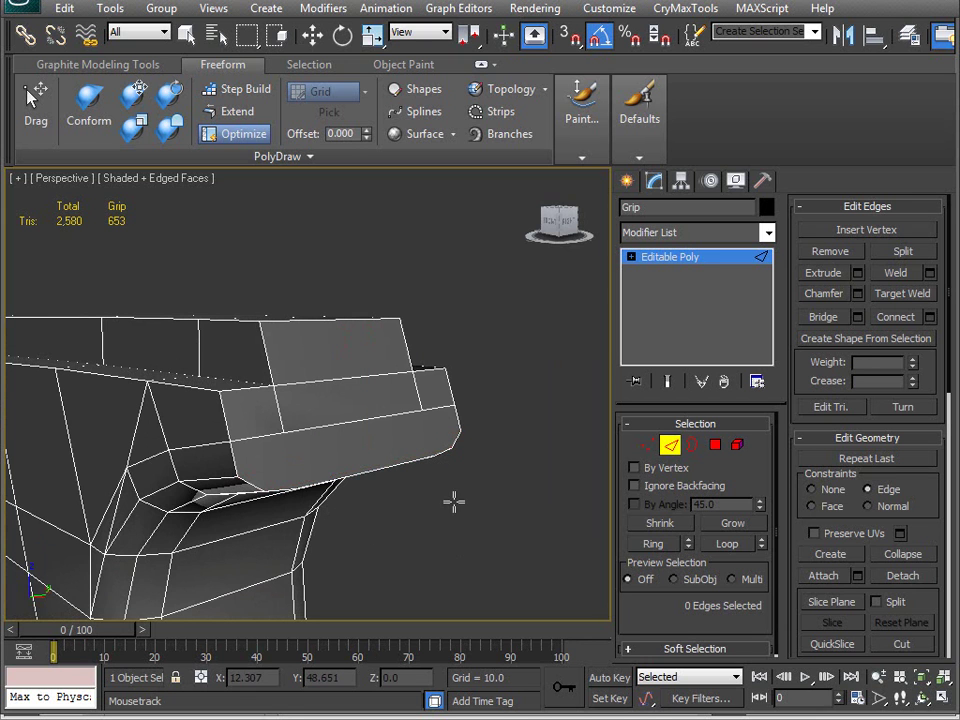
{"action": "mouse_move", "coordinate": [463, 521]}
{"action": "middle_mouse_down"}
{"action": "mouse_move", "coordinate": [399, 536]}
{"action": "mouse_move", "coordinate": [422, 519]}
{"action": "mouse_move", "coordinate": [444, 522]}
{"action": "middle_mouse_up"}
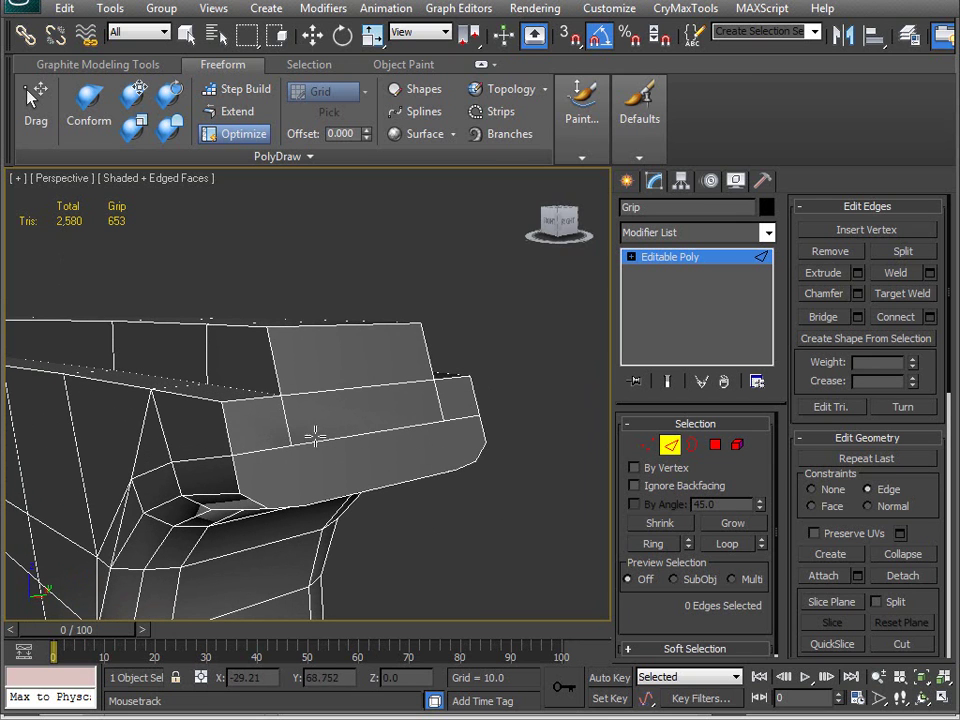
{"action": "middle_click_drag", "start_coordinate": [220, 396], "coordinate": [311, 503], "text": "alt"}
{"action": "key", "text": "w"}
Remove the two short outer segments of the horizontal edge row on the beavertail's rear face
{"action": "middle_click_drag", "start_coordinate": [464, 482], "coordinate": [326, 447]}
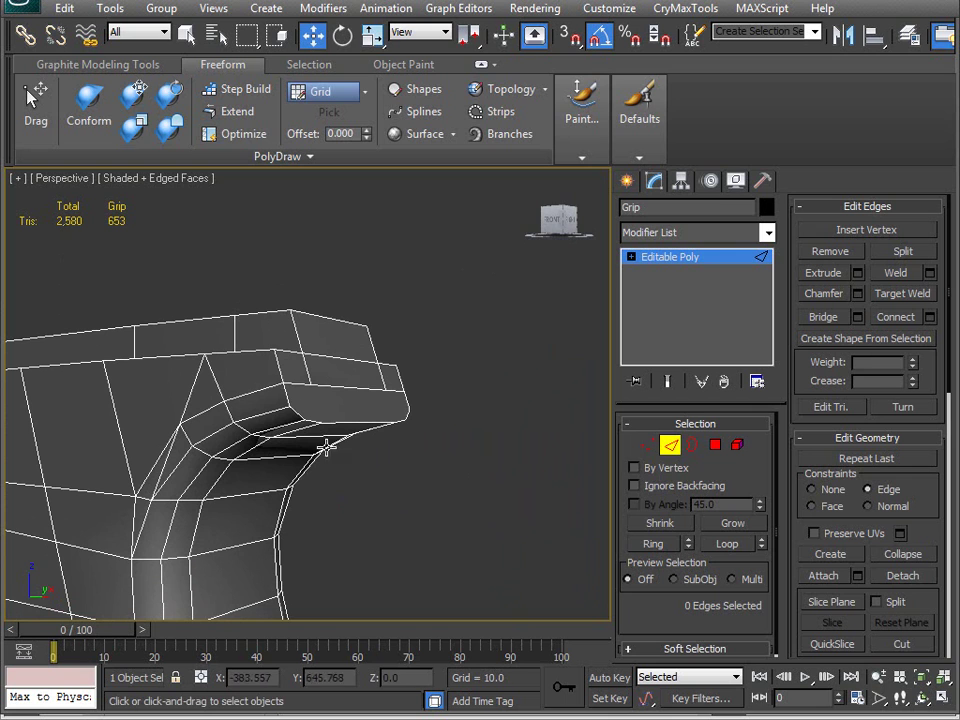
{"action": "left_click", "coordinate": [294, 384]}
{"action": "left_click", "coordinate": [395, 394], "text": "ctrl"}
{"action": "key", "text": "BackSpace"}
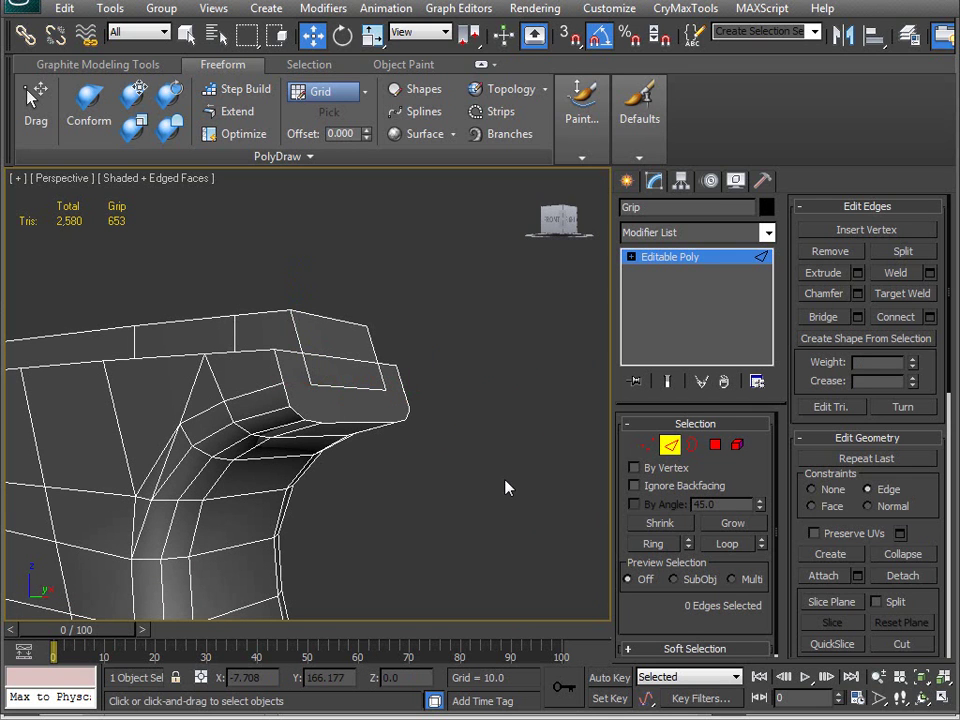
Remove the short horizontal edge on each side of the beavertail that ends at its rear face
{"action": "left_click", "coordinate": [266, 392]}
{"action": "middle_click_drag", "start_coordinate": [292, 420], "coordinate": [139, 476], "text": "alt"}
{"action": "left_click", "coordinate": [366, 435], "text": "ctrl"}
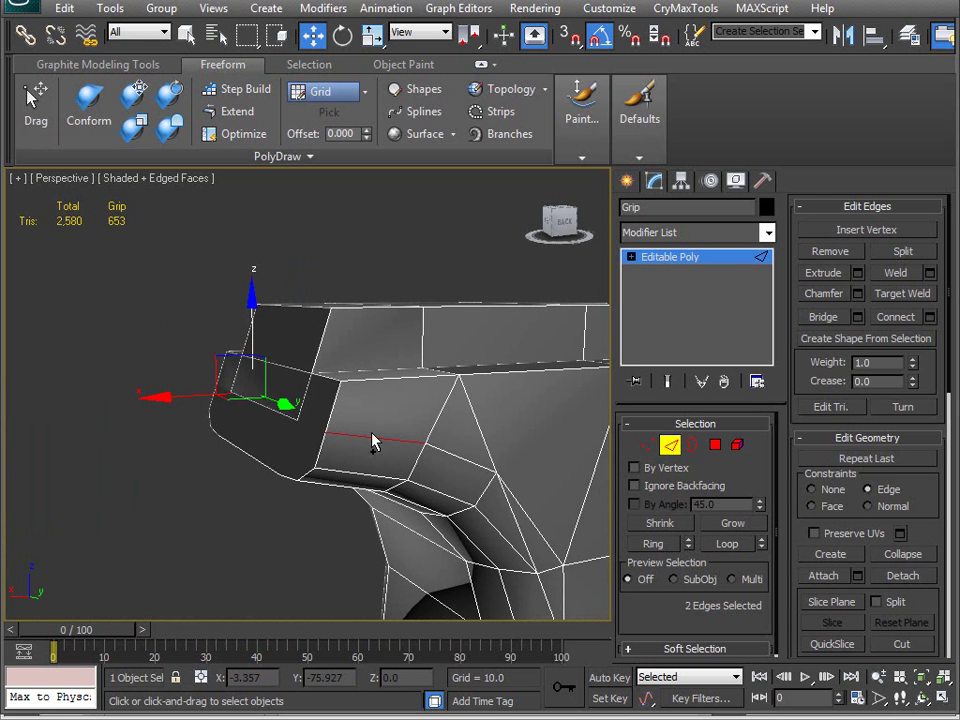
{"action": "key", "text": "BackSpace"}
{"action": "middle_click_drag", "start_coordinate": [168, 466], "coordinate": [345, 497], "text": "alt"}
Select the beavertail's rear polygon, convert the selection to its boundary edges and keep only the seven edges along the outer rim
{"action": "left_click", "coordinate": [715, 445]}
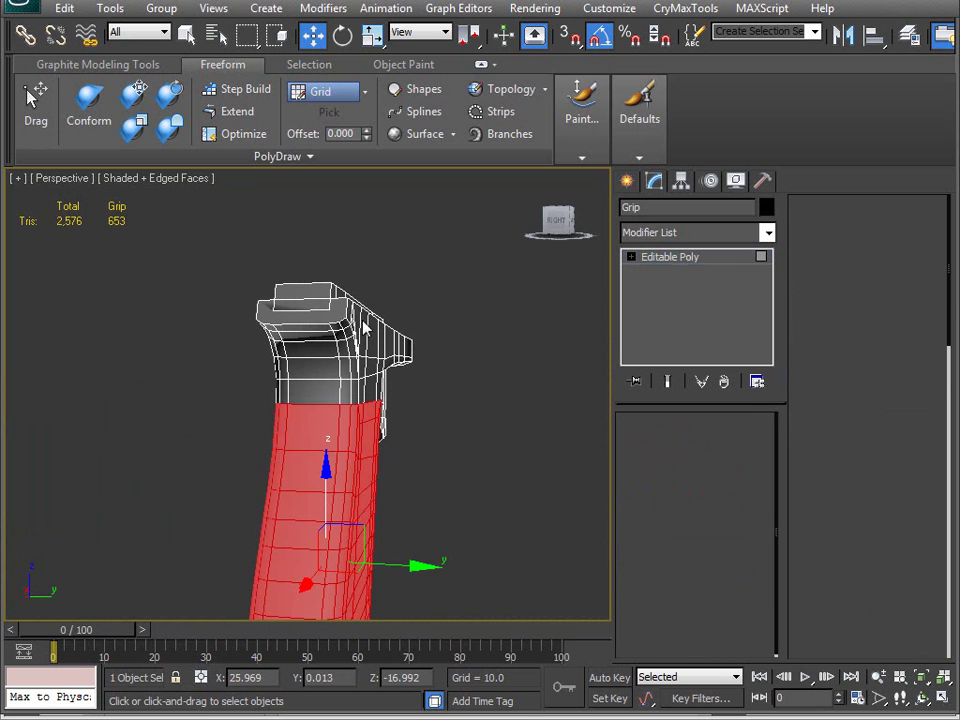
{"action": "left_click", "coordinate": [285, 312]}
{"action": "key", "text": "z"}
{"action": "mouse_move", "coordinate": [229, 415]}
{"action": "middle_mouse_down", "text": "alt"}
{"action": "mouse_move", "coordinate": [354, 444]}
{"action": "mouse_move", "coordinate": [270, 424]}
{"action": "mouse_move", "coordinate": [280, 391]}
{"action": "mouse_move", "coordinate": [318, 437]}
{"action": "mouse_move", "coordinate": [276, 426]}
{"action": "mouse_move", "coordinate": [285, 414]}
{"action": "mouse_move", "coordinate": [229, 411]}
{"action": "middle_mouse_up", "text": "alt"}
{"action": "key", "text": "2"}
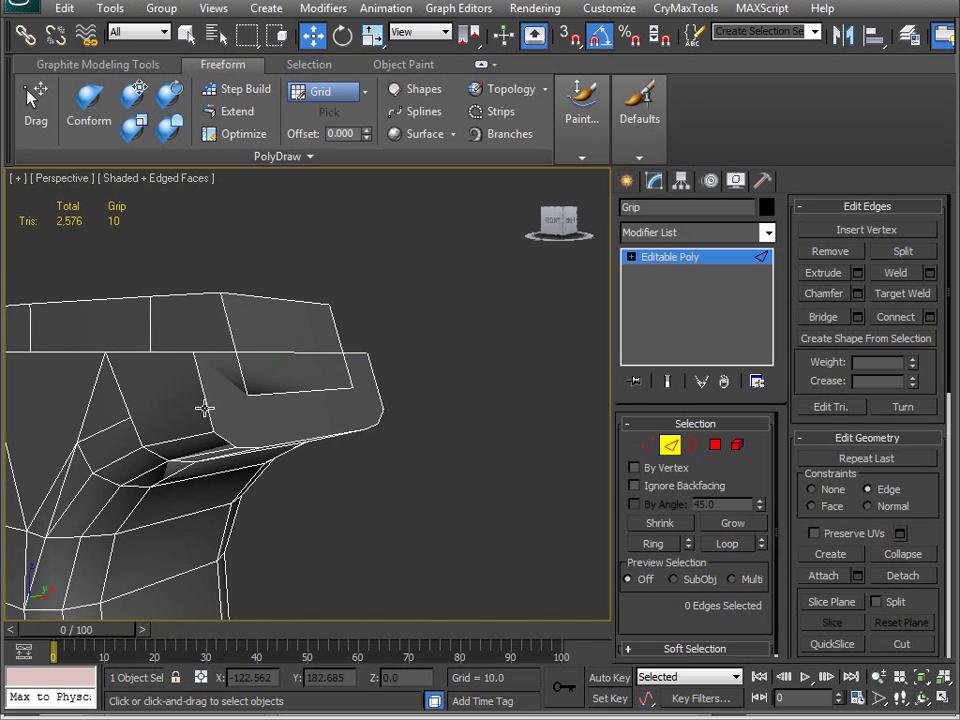
{"action": "left_click", "coordinate": [714, 444]}
{"action": "left_click", "coordinate": [669, 443]}
{"action": "middle_click_drag", "start_coordinate": [420, 515], "coordinate": [274, 491], "text": "alt"}
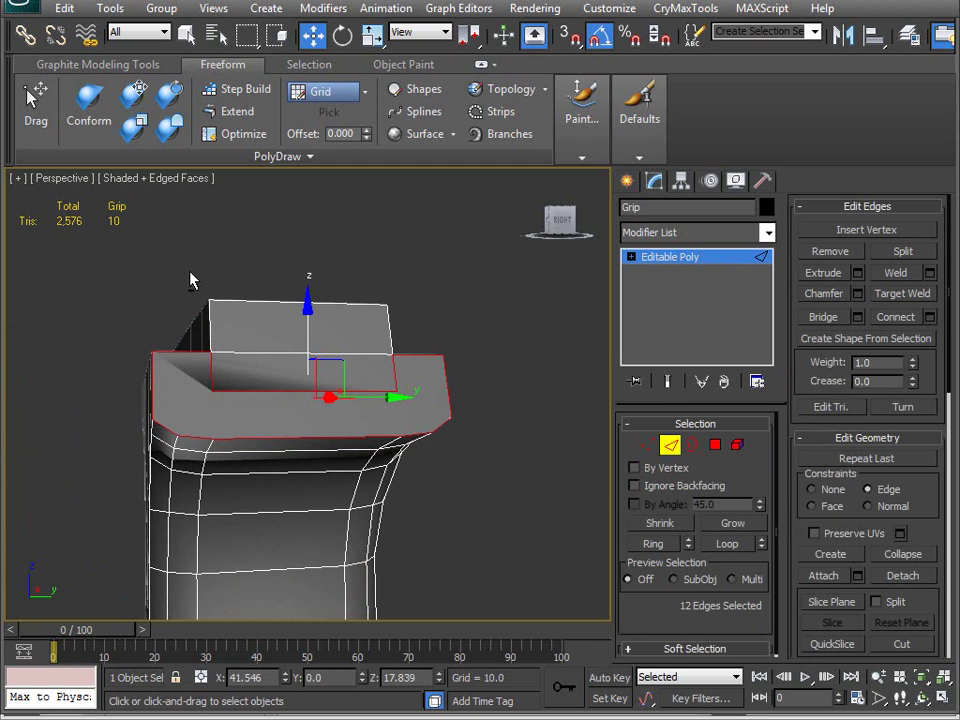
{"action": "left_click_drag", "start_coordinate": [335, 397], "coordinate": [424, 410], "text": "alt"}
{"action": "mouse_move", "coordinate": [222, 468]}
{"action": "middle_mouse_down", "text": "alt"}
{"action": "mouse_move", "coordinate": [304, 484]}
{"action": "mouse_move", "coordinate": [402, 480]}
{"action": "mouse_move", "coordinate": [357, 475]}
{"action": "mouse_move", "coordinate": [266, 491]}
{"action": "mouse_move", "coordinate": [171, 450]}
{"action": "mouse_move", "coordinate": [236, 455]}
{"action": "middle_mouse_up", "text": "alt"}
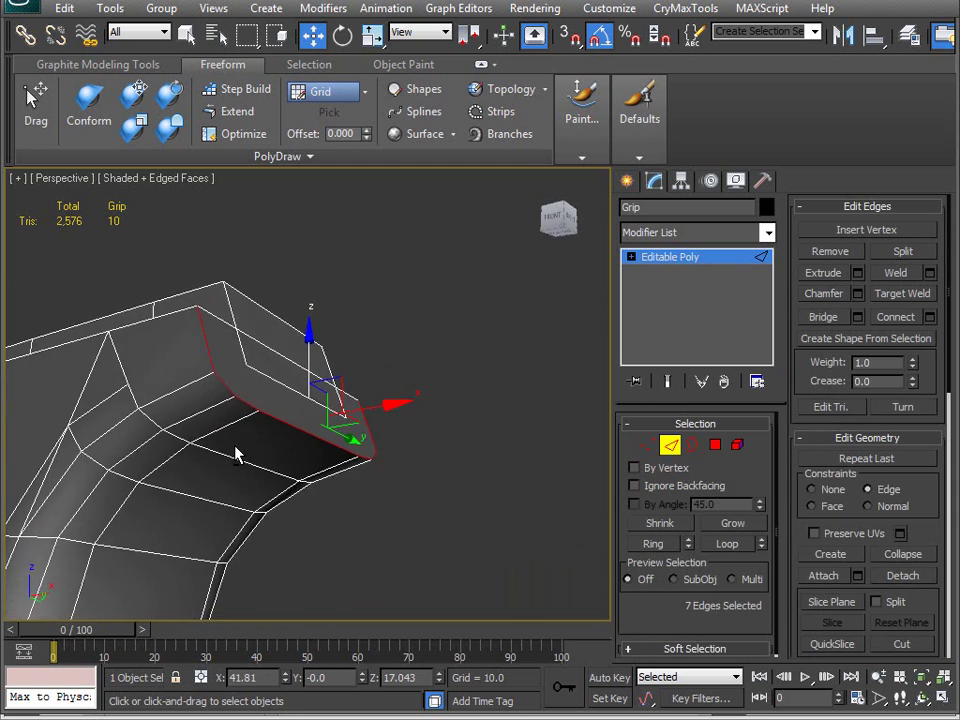
Chamfer the seven selected edges around the grip's rear end by 0.9 with two segments
{"action": "left_click", "coordinate": [857, 294]}
{"action": "middle_click_drag", "start_coordinate": [263, 490], "coordinate": [289, 530], "text": "alt"}
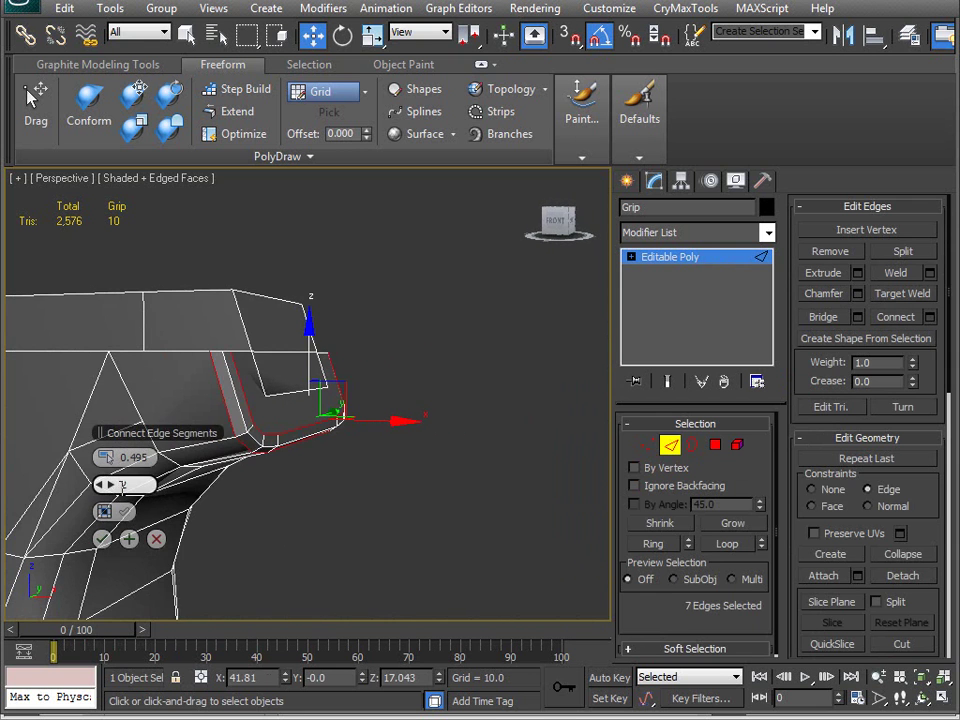
{"action": "left_click_drag", "start_coordinate": [108, 457], "coordinate": [110, 457]}
{"action": "middle_click_drag", "start_coordinate": [260, 448], "coordinate": [268, 520], "text": "alt"}
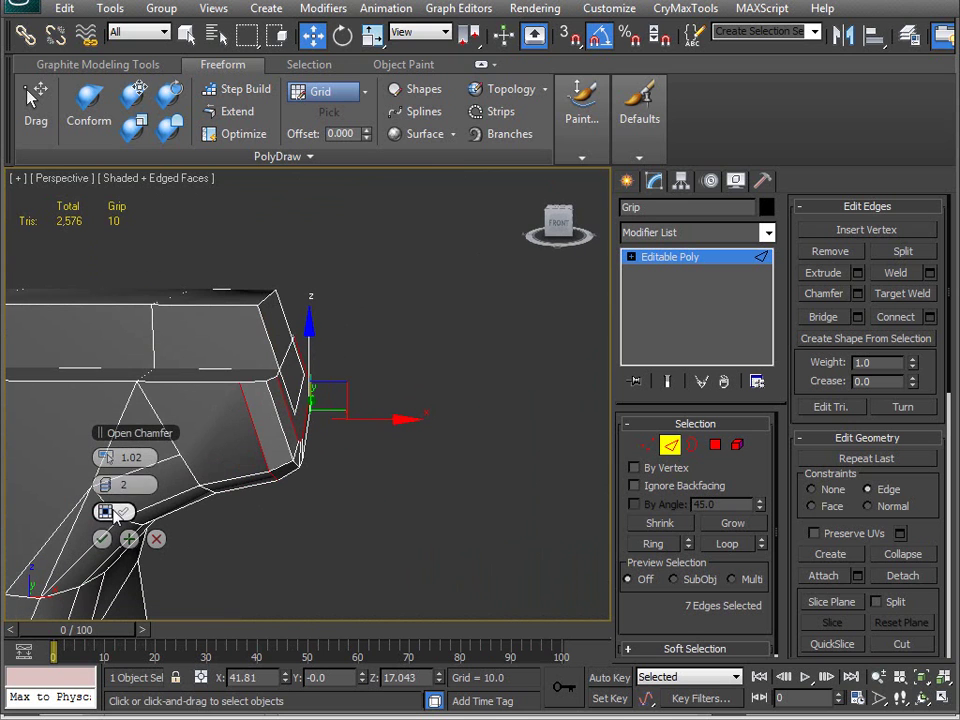
{"action": "left_click_drag", "start_coordinate": [104, 460], "coordinate": [103, 460]}
{"action": "middle_click_drag", "start_coordinate": [330, 440], "coordinate": [200, 452], "text": "alt"}
{"action": "middle_click_drag", "start_coordinate": [258, 446], "coordinate": [407, 444]}
{"action": "scroll", "coordinate": [290, 430], "scroll_direction": "up", "scroll_amount": 3}
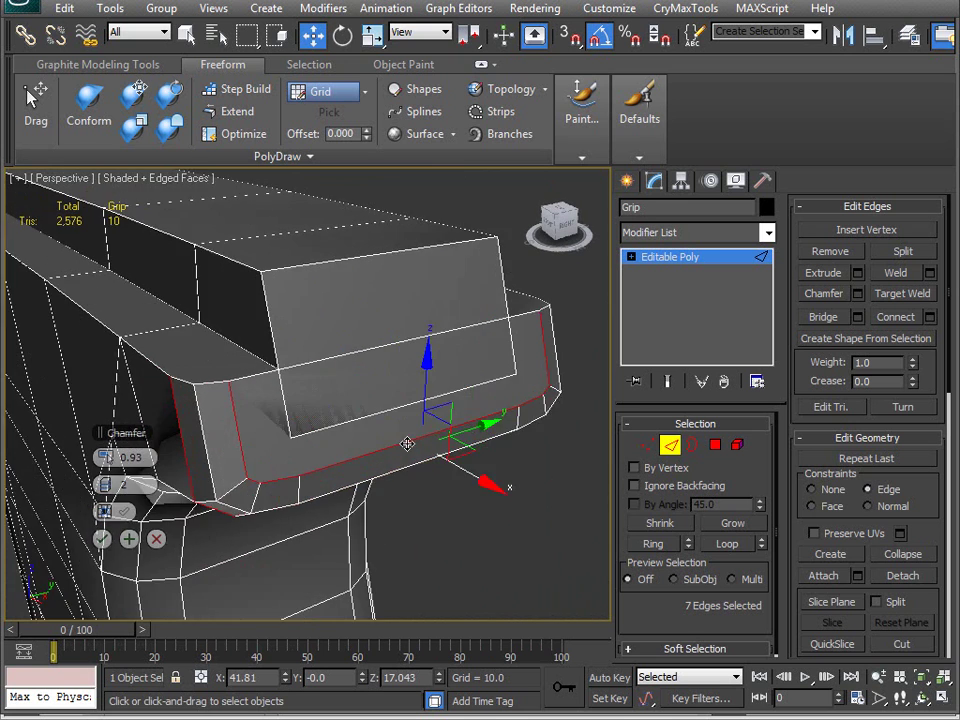
{"action": "left_click_drag", "start_coordinate": [103, 458], "coordinate": [111, 457]}
{"action": "right_click", "coordinate": [108, 457]}
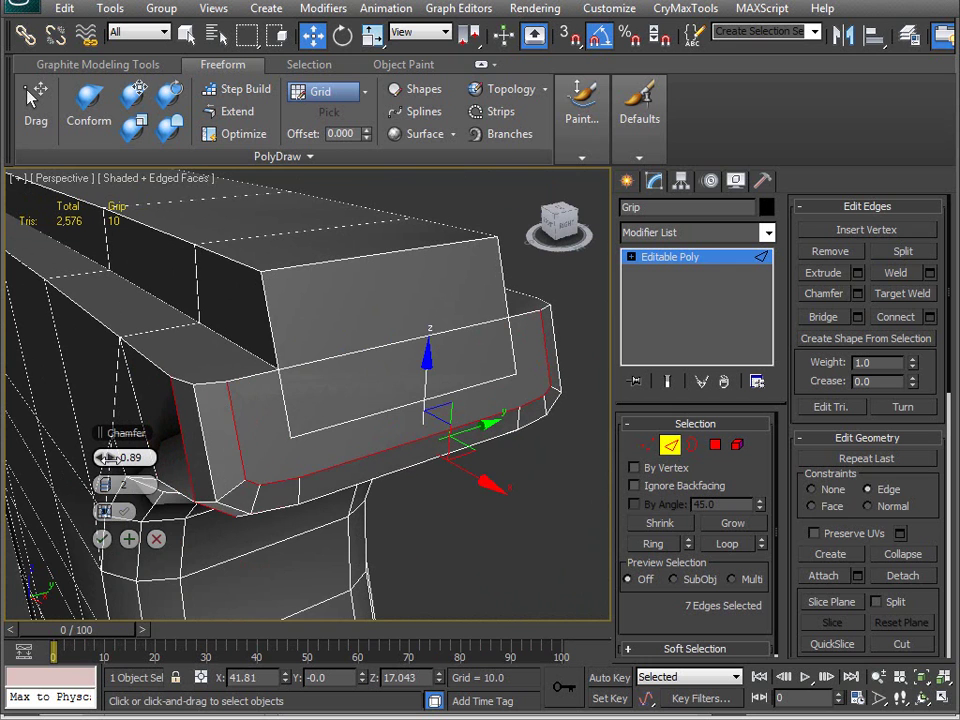
{"action": "key", "text": "ctrl+y"}
{"action": "left_click_drag", "start_coordinate": [112, 457], "coordinate": [107, 456]}
{"action": "middle_click_drag", "start_coordinate": [418, 391], "coordinate": [362, 506], "text": "alt"}
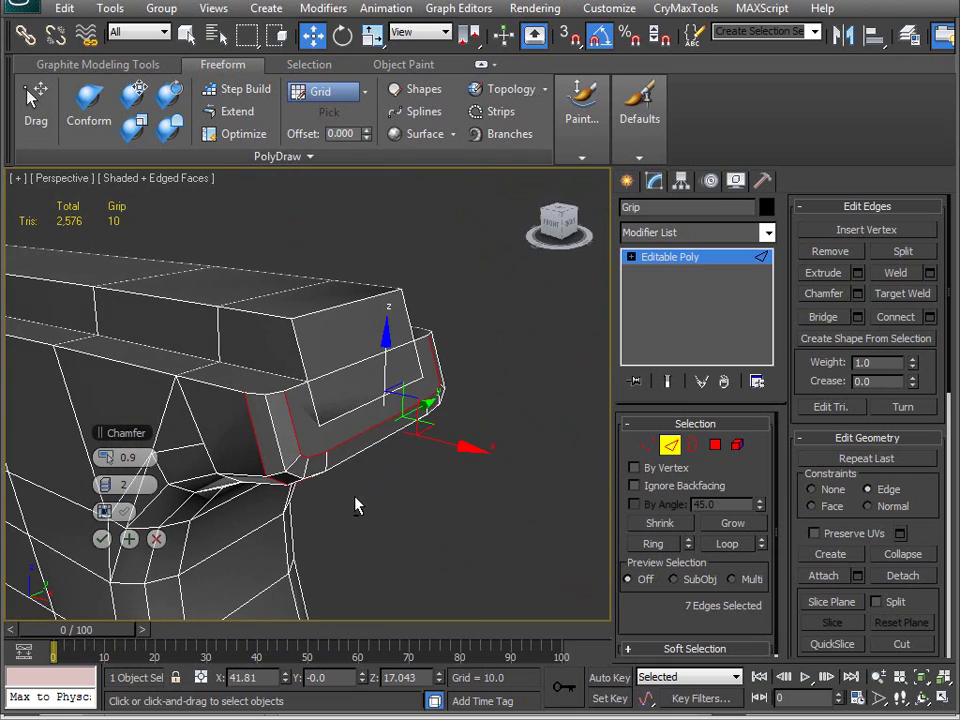
{"action": "left_click", "coordinate": [104, 541]}
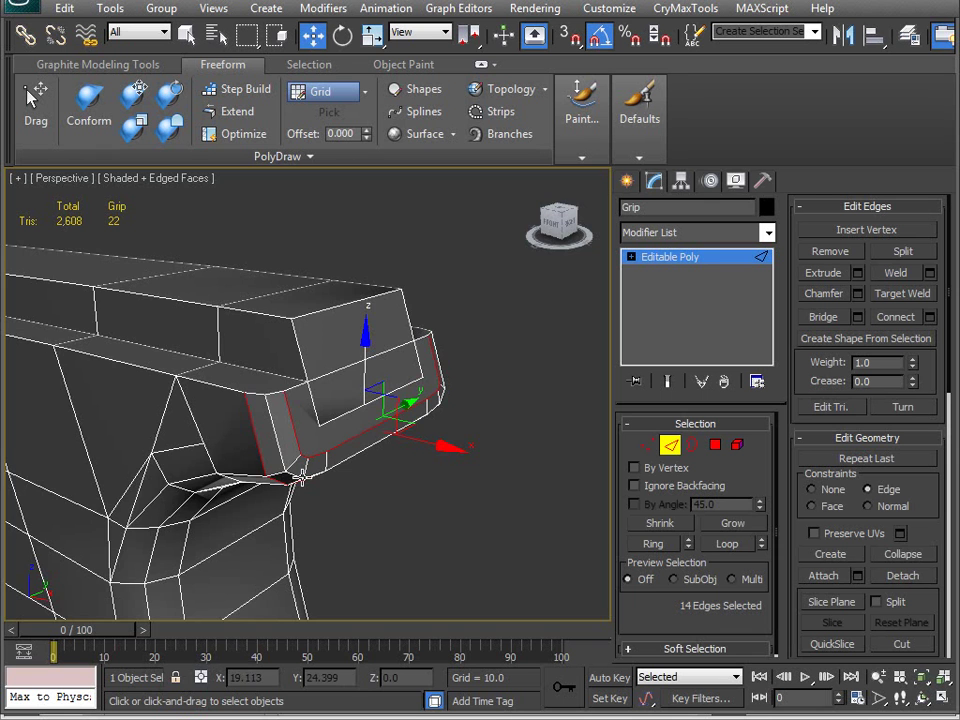
Select the lower vertices of the chamfered rear end in vertex mode and unhide the reference image plane Plane001
{"action": "middle_click_drag", "start_coordinate": [188, 362], "coordinate": [277, 505], "text": "alt"}
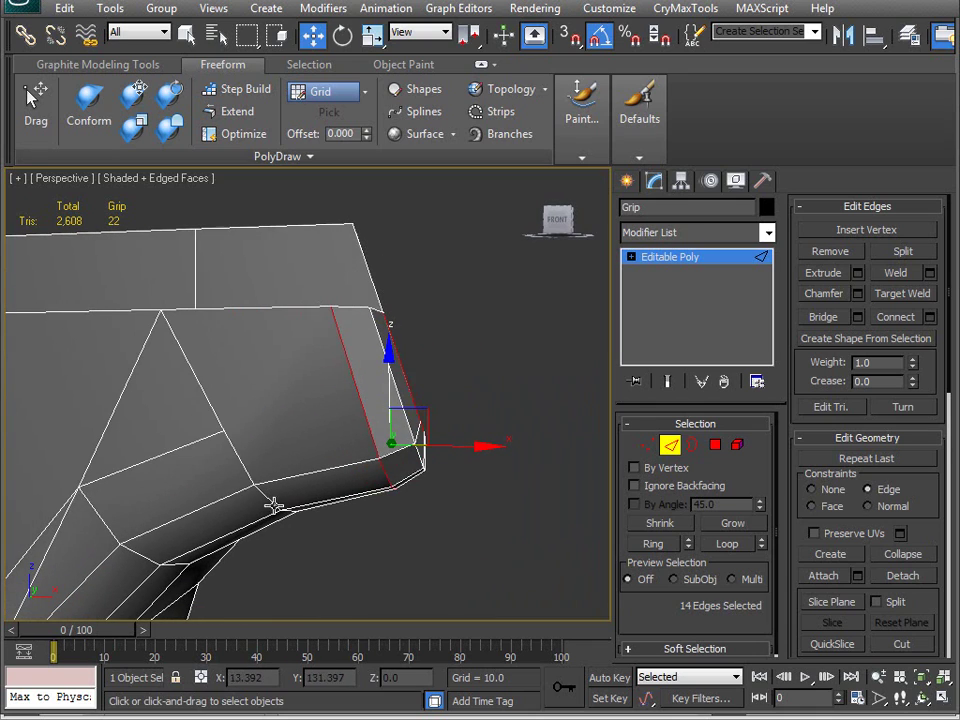
{"action": "key", "text": "1"}
{"action": "key", "text": "alt+l"}
{"action": "middle_click_drag", "start_coordinate": [378, 432], "coordinate": [407, 450], "text": "alt"}
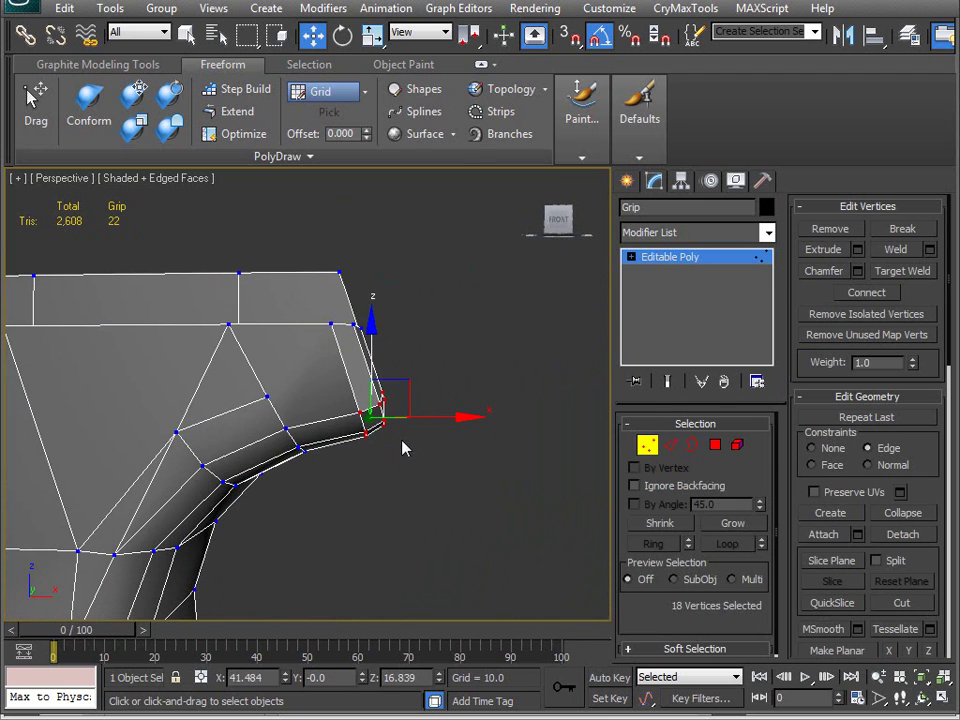
{"action": "right_click", "coordinate": [484, 412]}
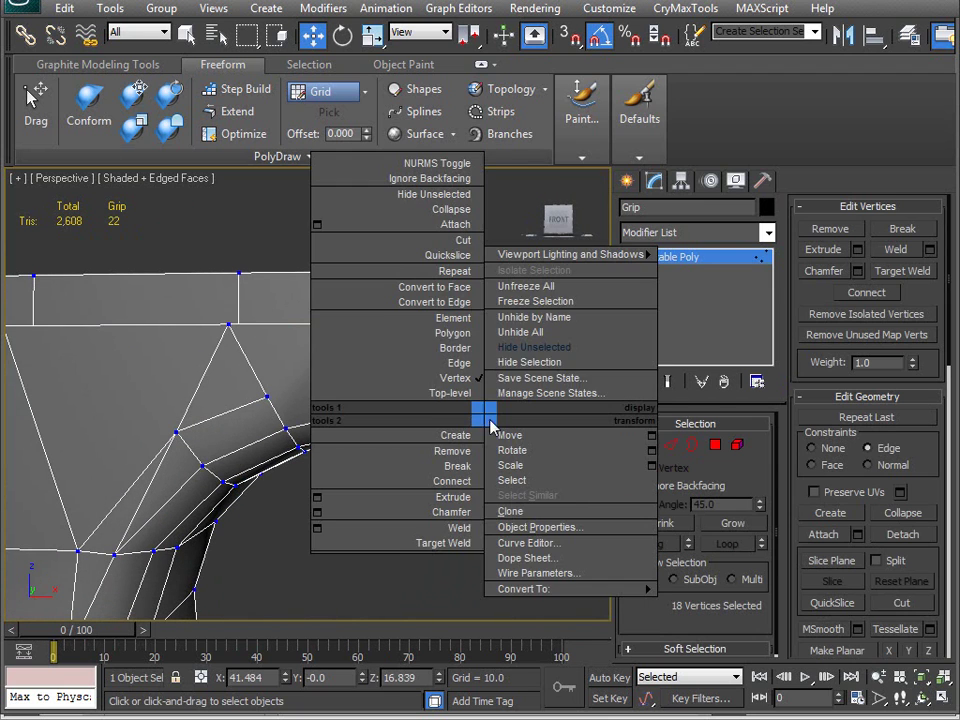
{"action": "left_click", "coordinate": [534, 317]}
{"action": "double_click", "coordinate": [236, 223]}
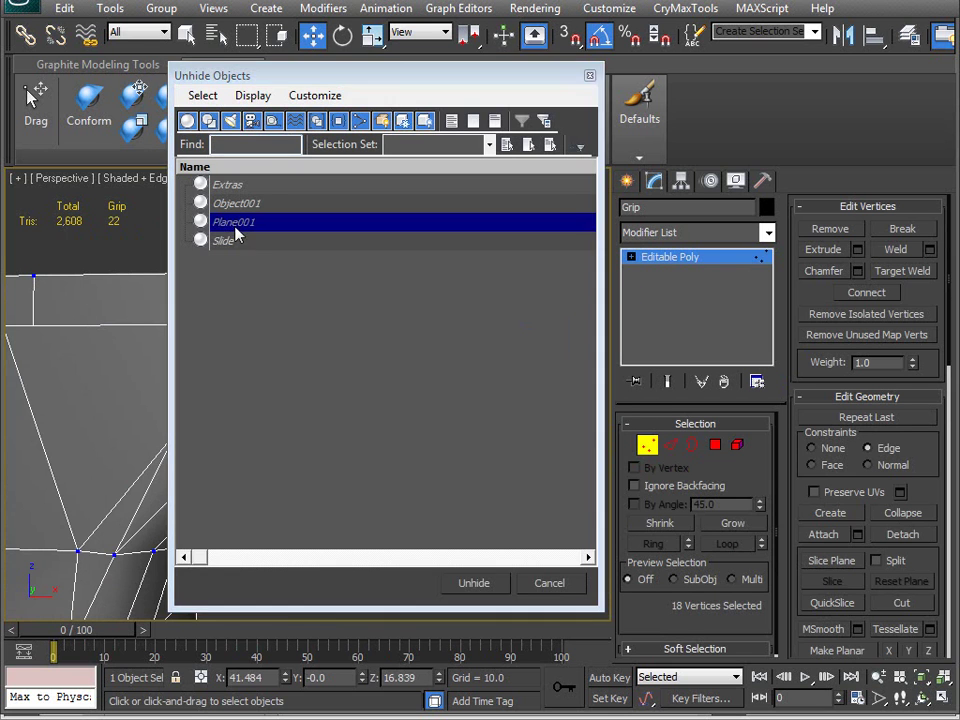
{"action": "middle_click_drag", "start_coordinate": [316, 471], "coordinate": [327, 446]}
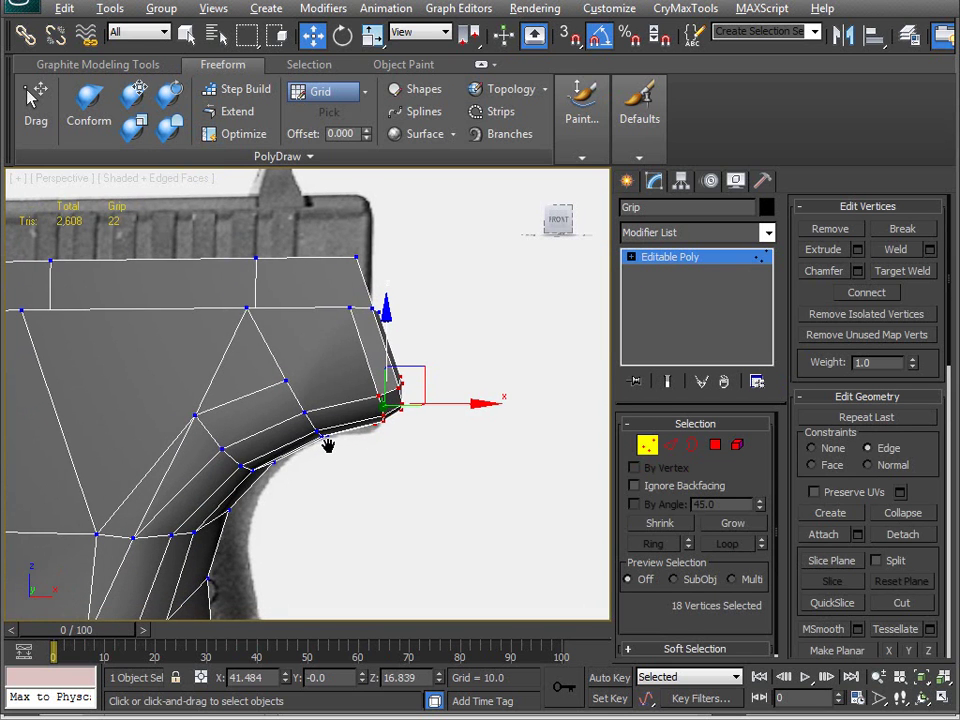
Try to move the selected rear vertices onto the reference outline in the front view with constraints set to None
{"action": "scroll", "coordinate": [327, 446], "scroll_direction": "up", "scroll_amount": 6}
{"action": "key", "text": "c"}
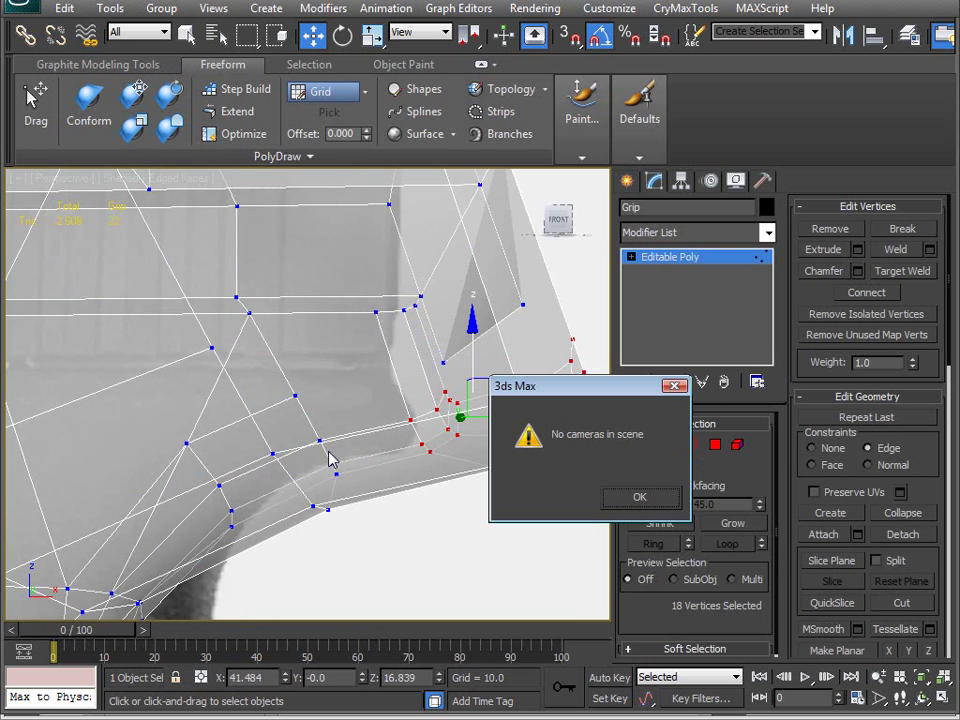
{"action": "key", "text": "Return"}
{"action": "key", "text": "v"}
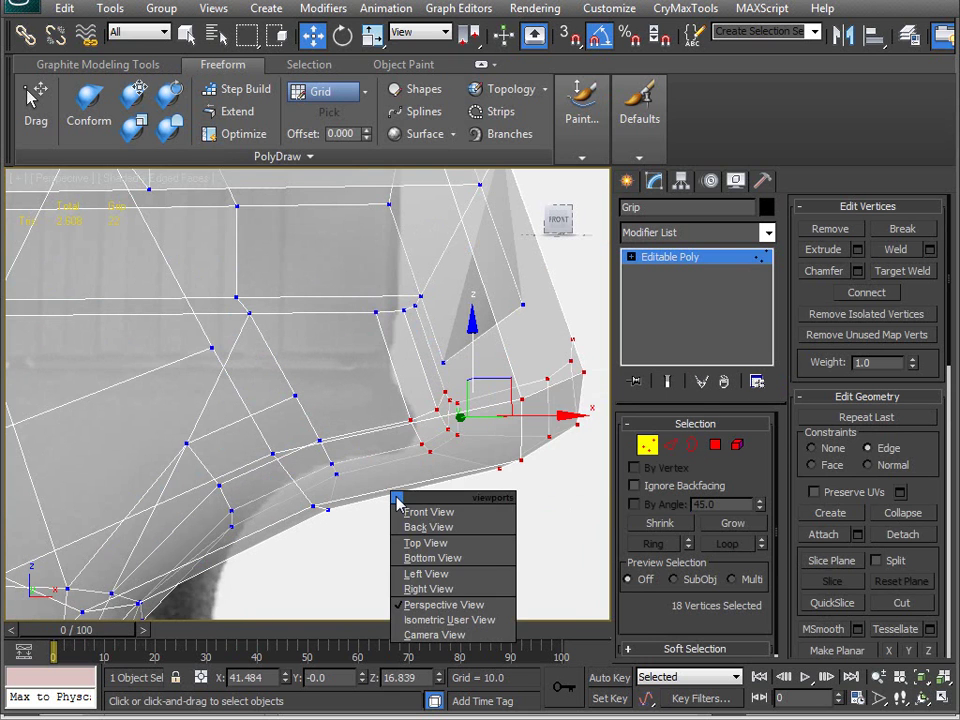
{"action": "key", "text": "f"}
{"action": "scroll", "coordinate": [300, 435], "scroll_direction": "down", "scroll_amount": 5}
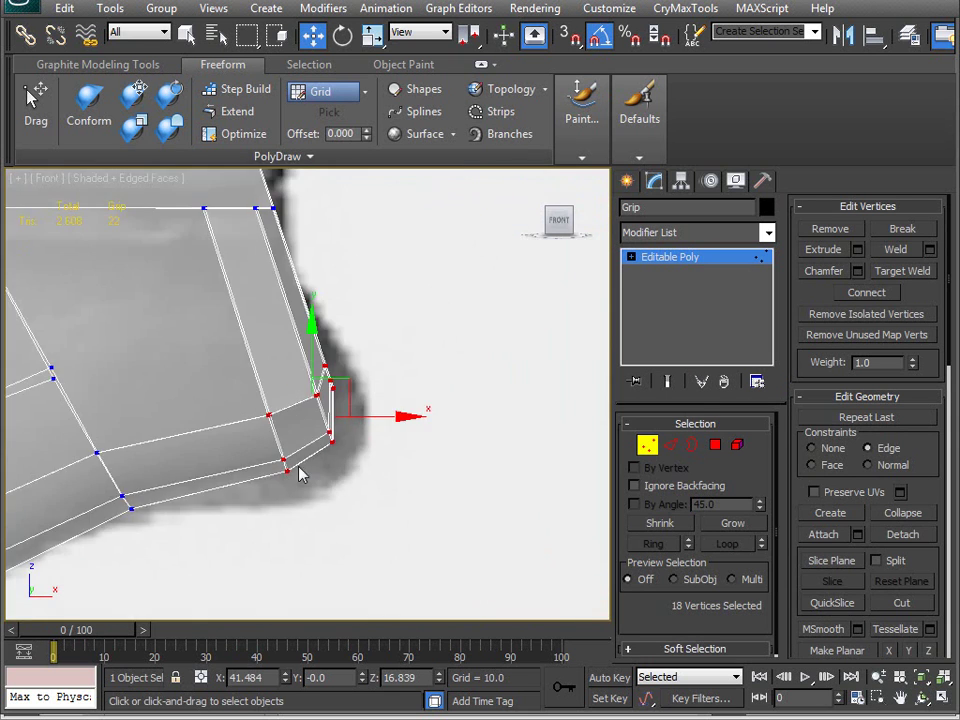
{"action": "middle_click_drag", "start_coordinate": [302, 429], "coordinate": [324, 411]}
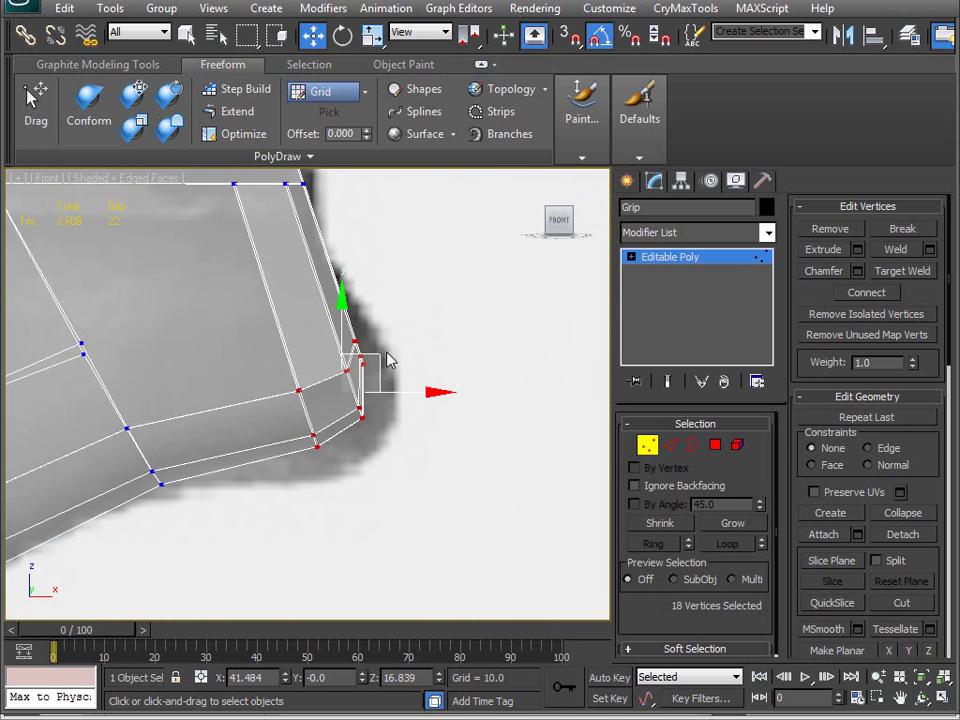
{"action": "left_click_drag", "start_coordinate": [377, 358], "coordinate": [409, 385]}
{"action": "middle_click_drag", "start_coordinate": [336, 370], "coordinate": [311, 439]}
Collapse the two stray lower vertices of the upper rear block into the vertices above them with the Optimize tool
{"action": "middle_click_drag", "start_coordinate": [380, 393], "coordinate": [114, 340], "text": "alt"}
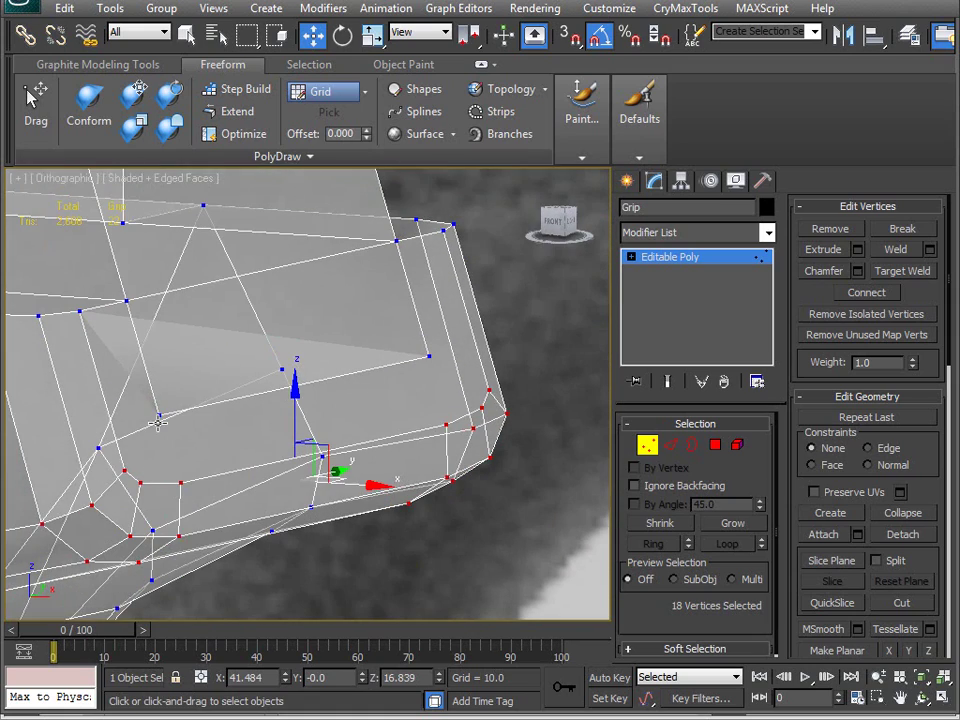
{"action": "left_click", "coordinate": [212, 140]}
{"action": "left_click", "coordinate": [172, 342]}
{"action": "left_click", "coordinate": [252, 321]}
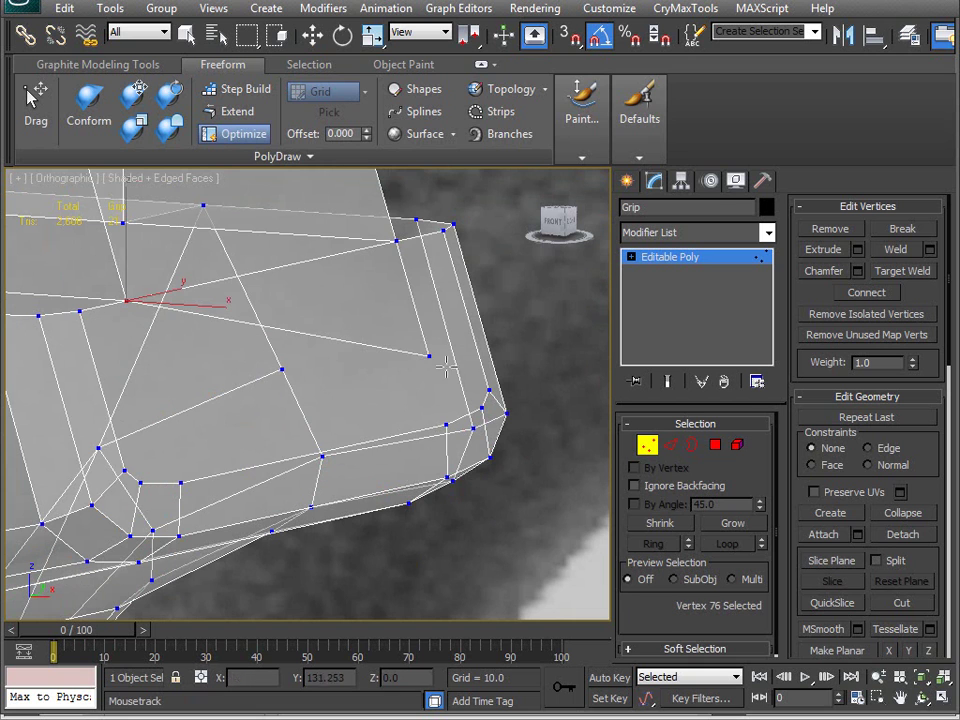
{"action": "left_click_drag", "start_coordinate": [426, 358], "coordinate": [391, 240], "text": "shift"}
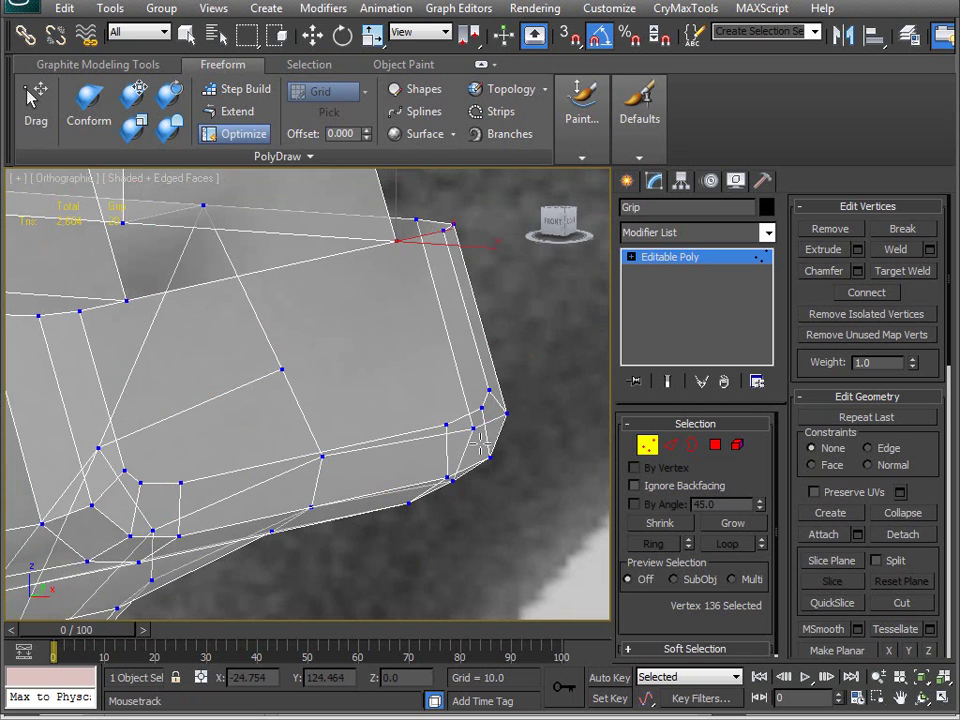
Select the lower rear vertices in the front view and move them down and outward to match the reference outline
{"action": "key", "text": "f"}
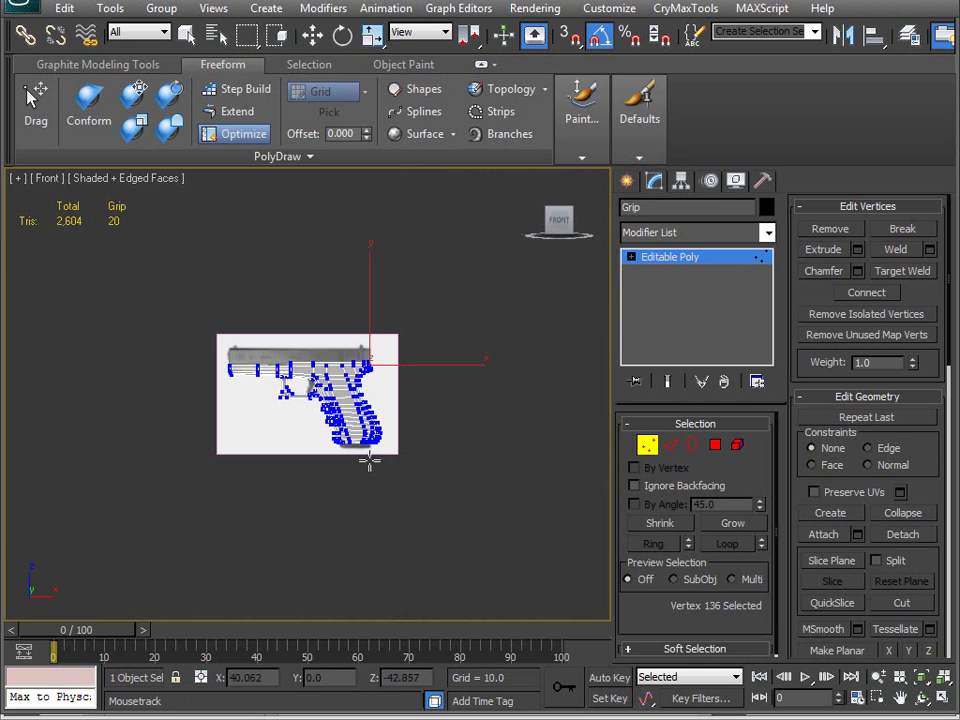
{"action": "middle_click_drag", "start_coordinate": [419, 405], "coordinate": [358, 435]}
{"action": "key", "text": "w"}
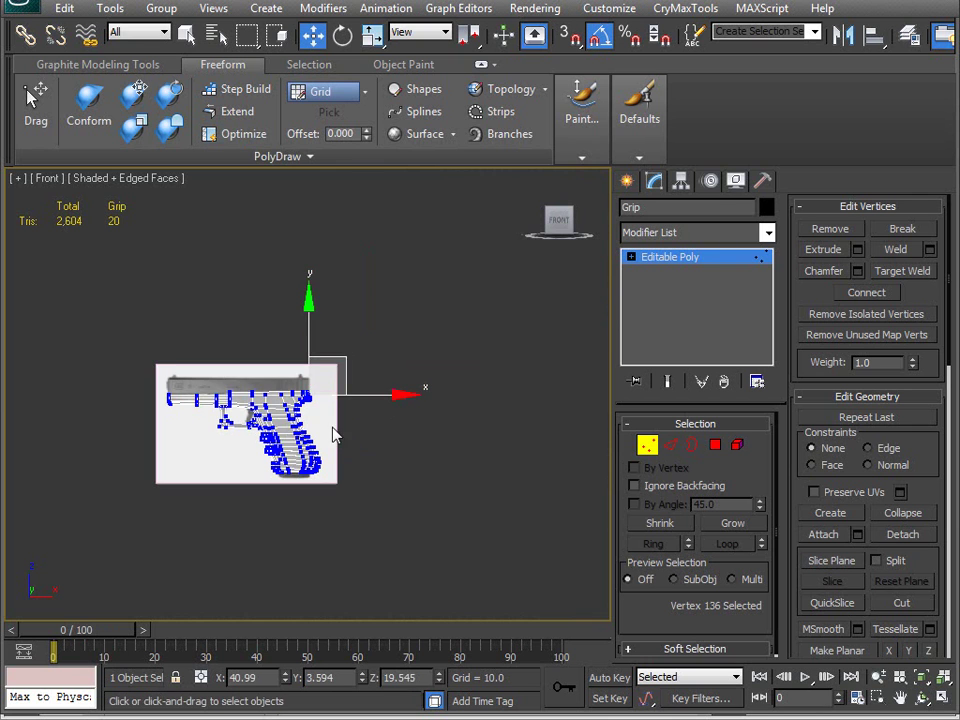
{"action": "scroll", "coordinate": [349, 429], "scroll_direction": "up", "scroll_amount": 10}
{"action": "middle_click_drag", "start_coordinate": [323, 508], "coordinate": [306, 445]}
{"action": "left_click_drag", "start_coordinate": [407, 388], "coordinate": [297, 527]}
{"action": "left_click_drag", "start_coordinate": [371, 415], "coordinate": [392, 431]}
{"action": "middle_click_drag", "start_coordinate": [343, 497], "coordinate": [384, 446]}
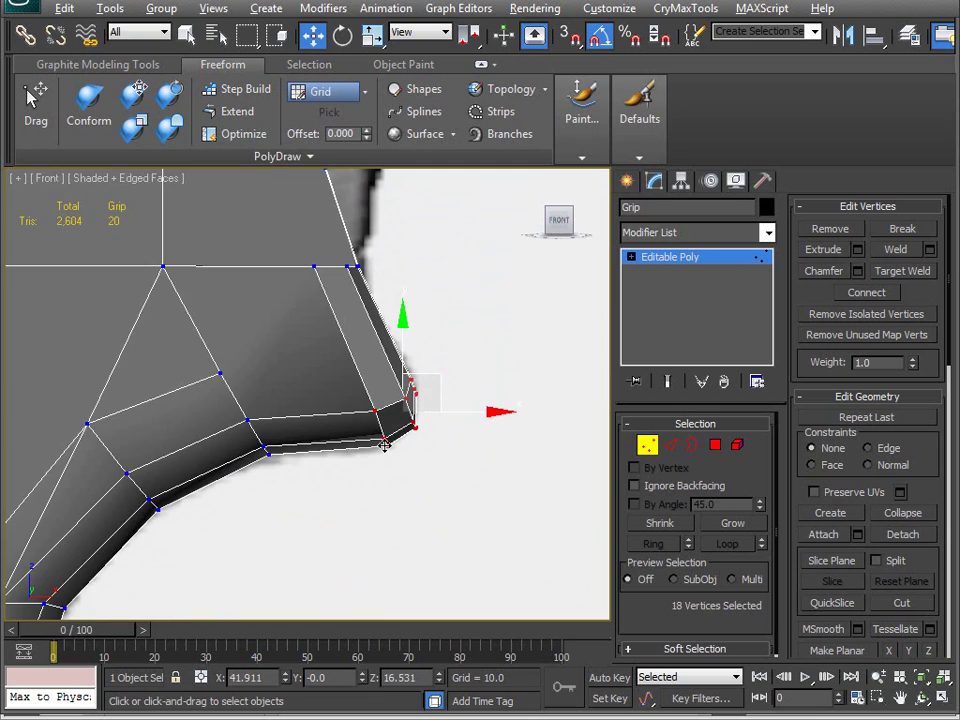
Select the vertical edges around the grip's rear end in perspective view and connect them with one segment
{"action": "key", "text": "v"}
{"action": "key", "text": "p"}
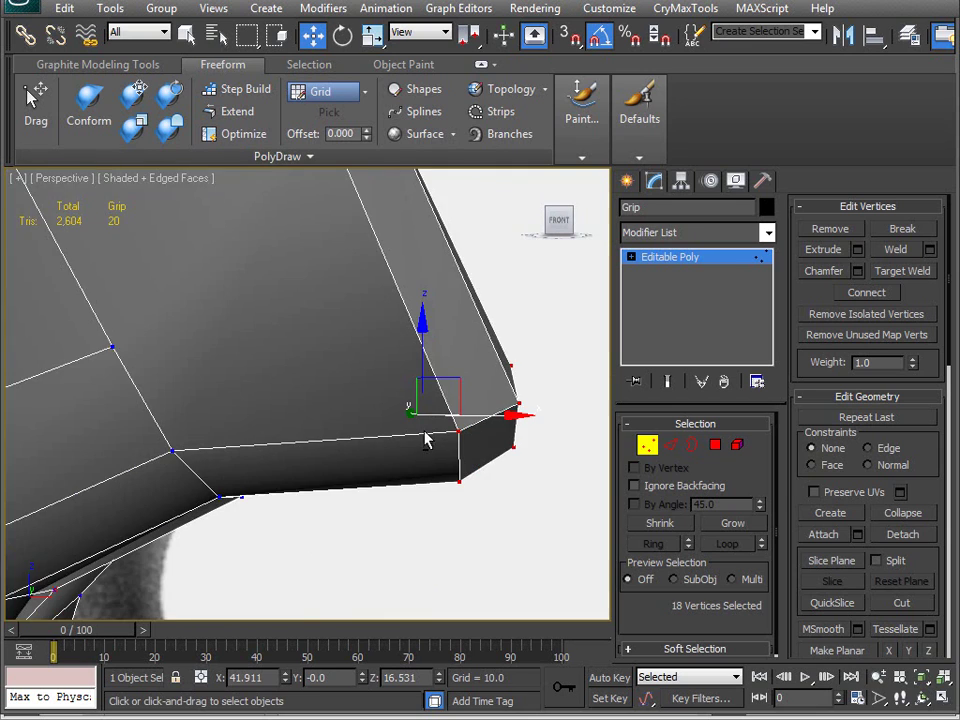
{"action": "scroll", "coordinate": [424, 443], "scroll_direction": "down", "scroll_amount": 10}
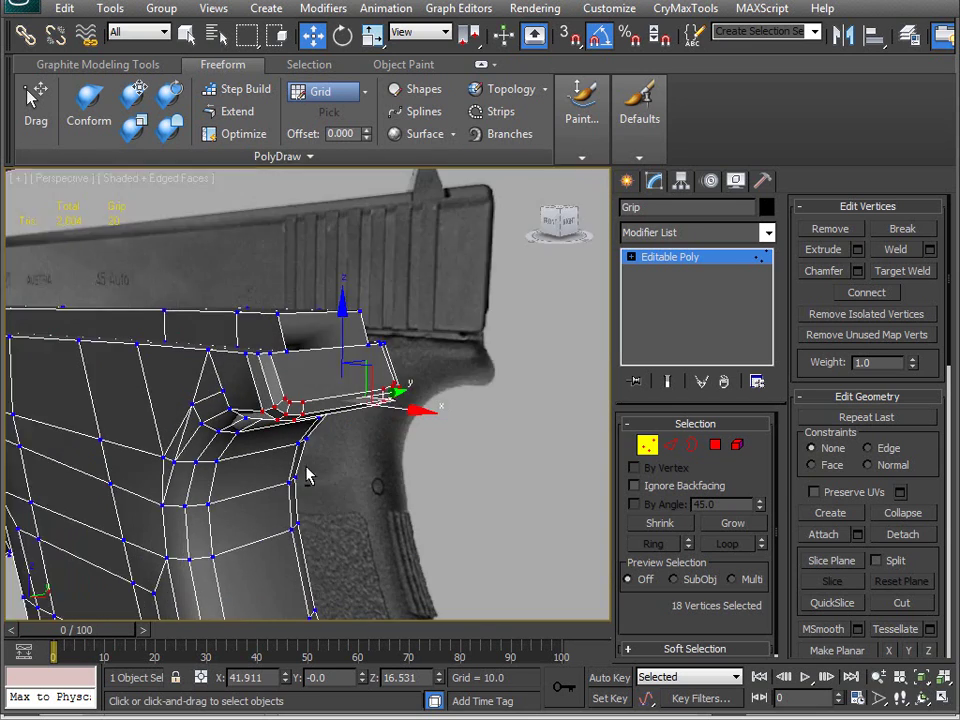
{"action": "middle_click_drag", "start_coordinate": [307, 476], "coordinate": [259, 398], "text": "alt"}
{"action": "key", "text": "2"}
{"action": "middle_click_drag", "start_coordinate": [368, 369], "coordinate": [375, 400], "text": "alt"}
{"action": "left_click", "coordinate": [381, 372]}
{"action": "left_click_drag", "start_coordinate": [327, 376], "coordinate": [324, 378]}
{"action": "middle_click_drag", "start_coordinate": [432, 413], "coordinate": [400, 427], "text": "alt"}
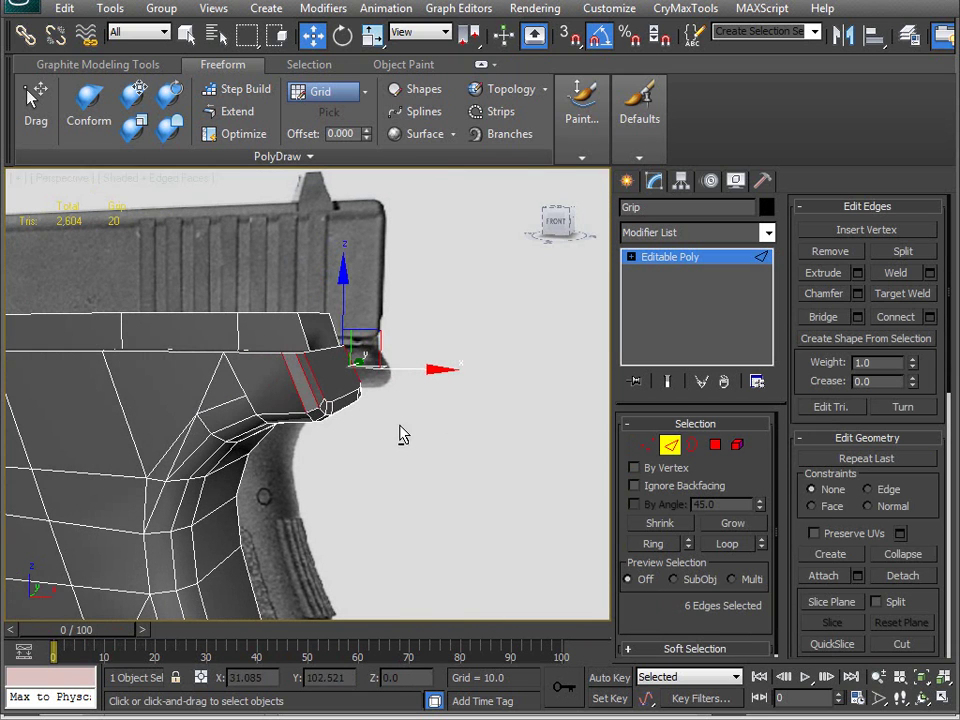
{"action": "left_click", "coordinate": [930, 317]}
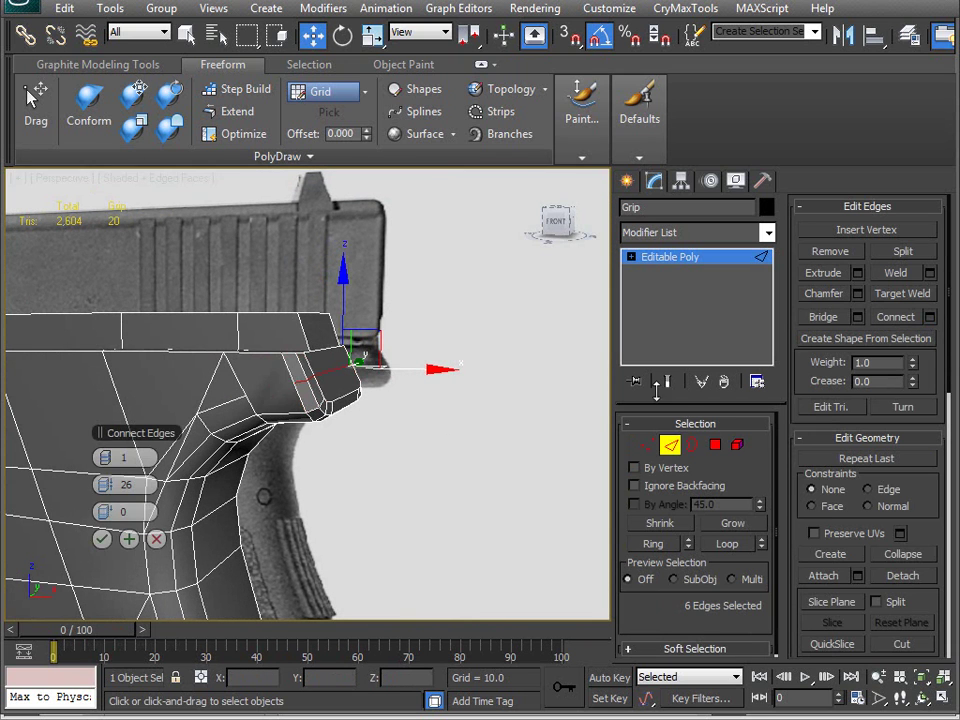
{"action": "left_click", "coordinate": [101, 538]}
Set the geometry editing constraint to Edge
{"action": "middle_click_drag", "start_coordinate": [314, 447], "coordinate": [463, 412], "text": "alt"}
{"action": "left_click", "coordinate": [867, 489]}
{"action": "scroll", "coordinate": [898, 540], "scroll_direction": "down", "scroll_amount": 2}
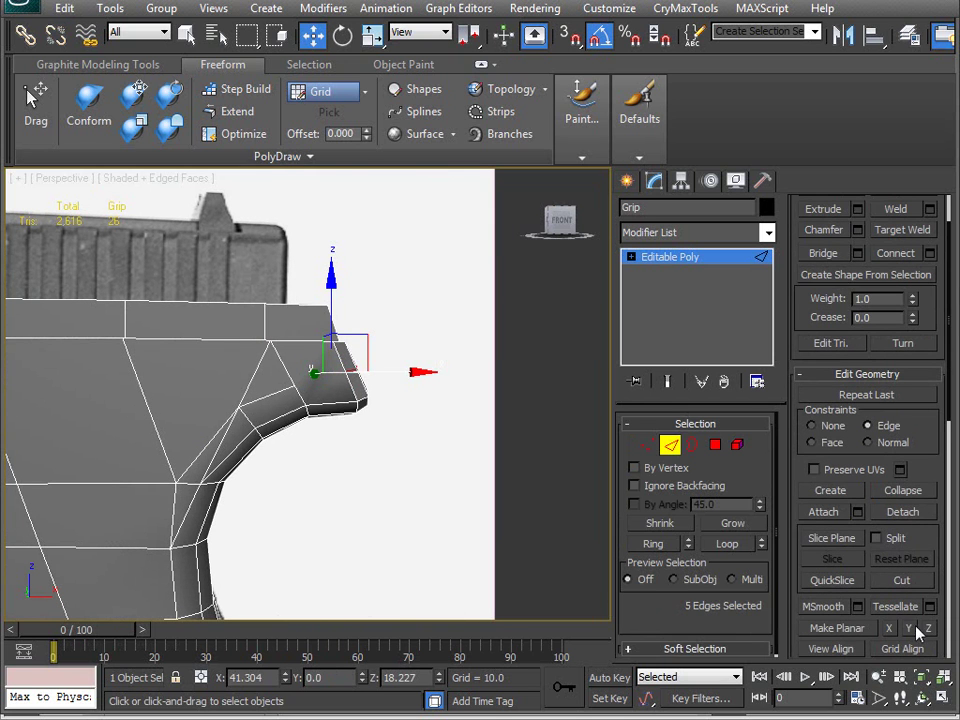
Extend the new rear edge loop to the neighbouring side vertices on both sides of the grip with the Optimize tool
{"action": "middle_click_drag", "start_coordinate": [410, 520], "coordinate": [285, 446], "text": "alt"}
{"action": "scroll", "coordinate": [348, 509], "scroll_direction": "up", "scroll_amount": 2}
{"action": "left_click", "coordinate": [232, 133]}
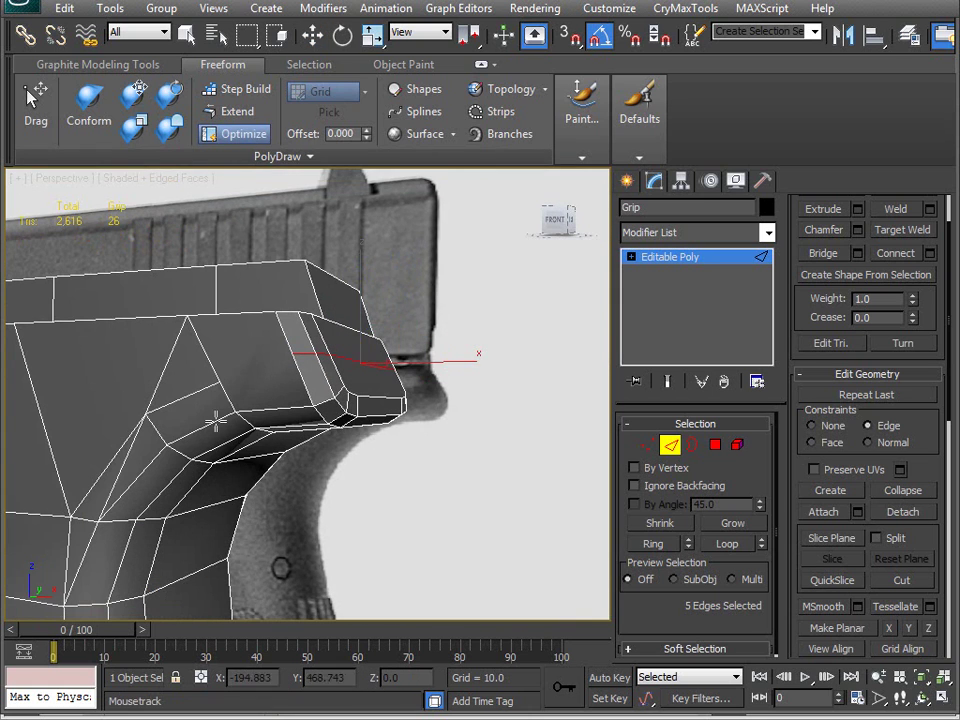
{"action": "middle_click_drag", "start_coordinate": [303, 345], "coordinate": [264, 455], "text": "alt"}
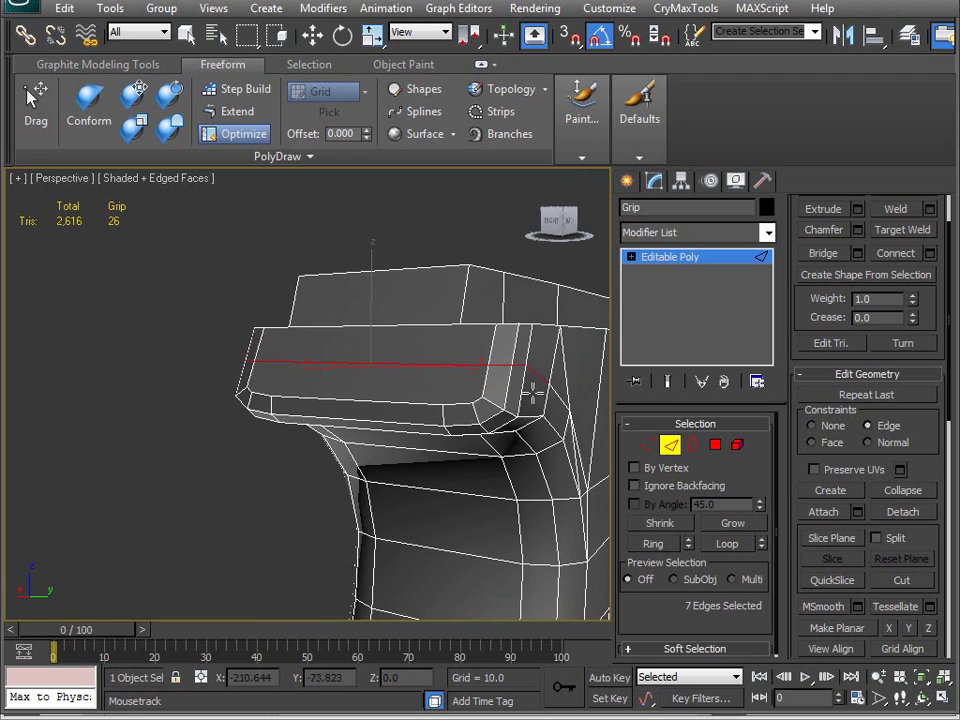
{"action": "middle_click_drag", "start_coordinate": [439, 378], "coordinate": [264, 381], "text": "alt"}
{"action": "middle_click_drag", "start_coordinate": [473, 378], "coordinate": [388, 422], "text": "alt"}
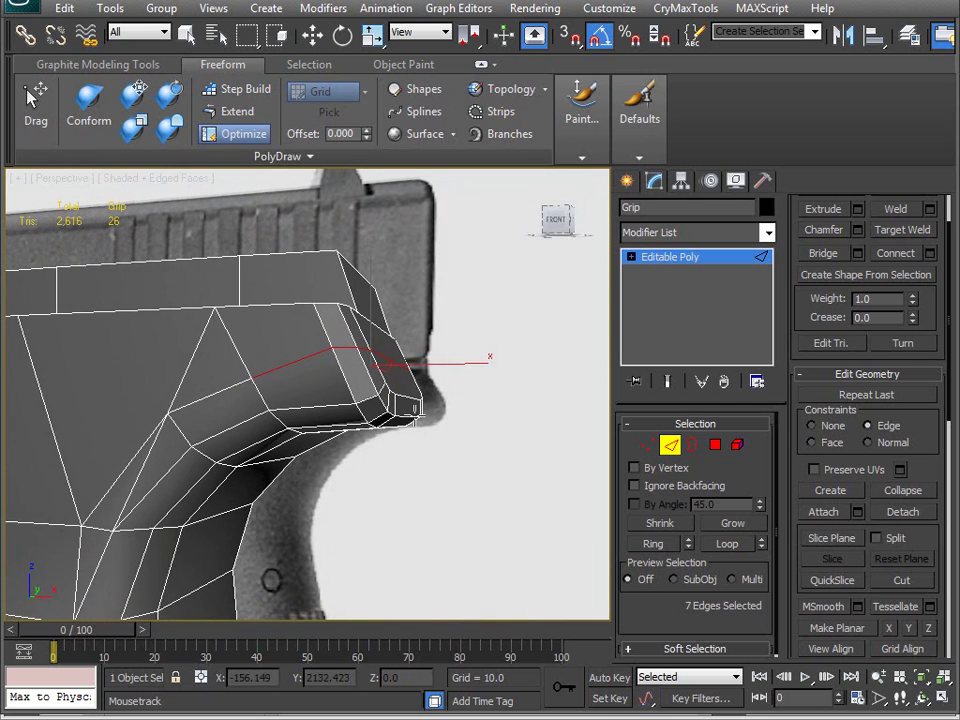
{"action": "key", "text": "w"}
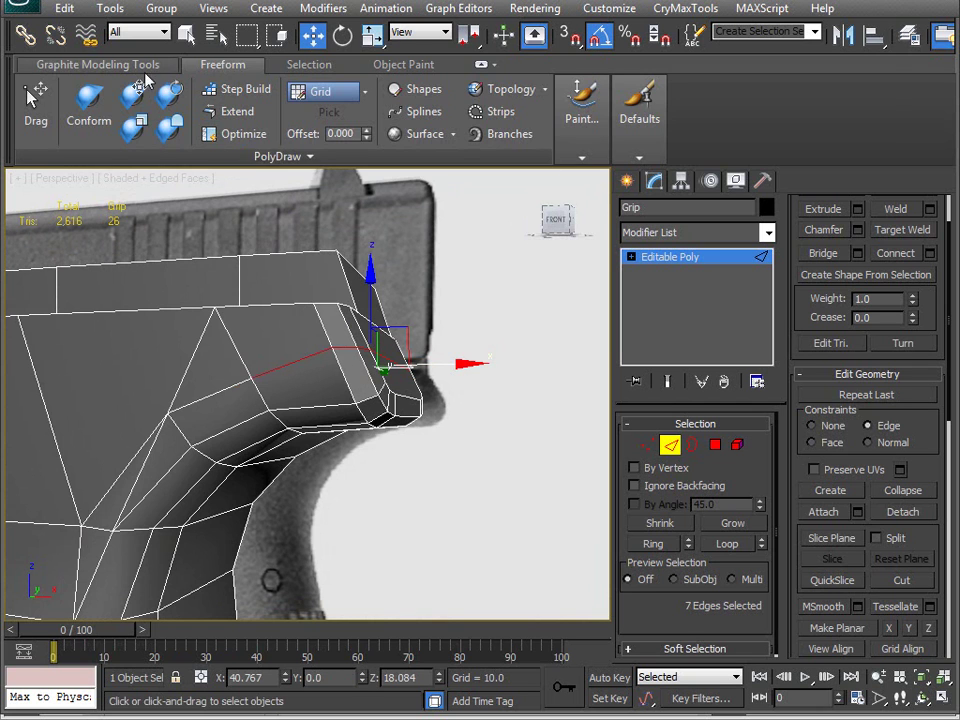
Select the chamfer's middle edge loop around the grip's rear end and smooth its curvature with Set Flow
{"action": "left_click", "coordinate": [105, 63]}
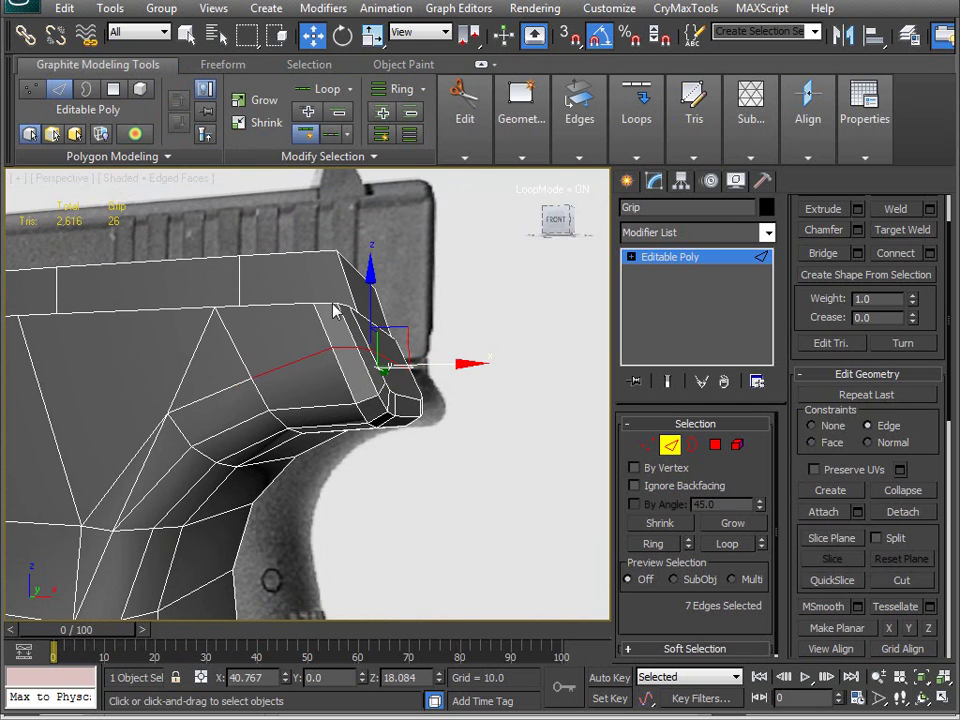
{"action": "left_click", "coordinate": [368, 378]}
{"action": "mouse_move", "coordinate": [468, 458]}
{"action": "middle_mouse_down", "text": "alt"}
{"action": "mouse_move", "coordinate": [302, 461]}
{"action": "mouse_move", "coordinate": [426, 478]}
{"action": "mouse_move", "coordinate": [459, 461]}
{"action": "middle_mouse_up", "text": "alt"}
{"action": "left_click", "coordinate": [579, 118]}
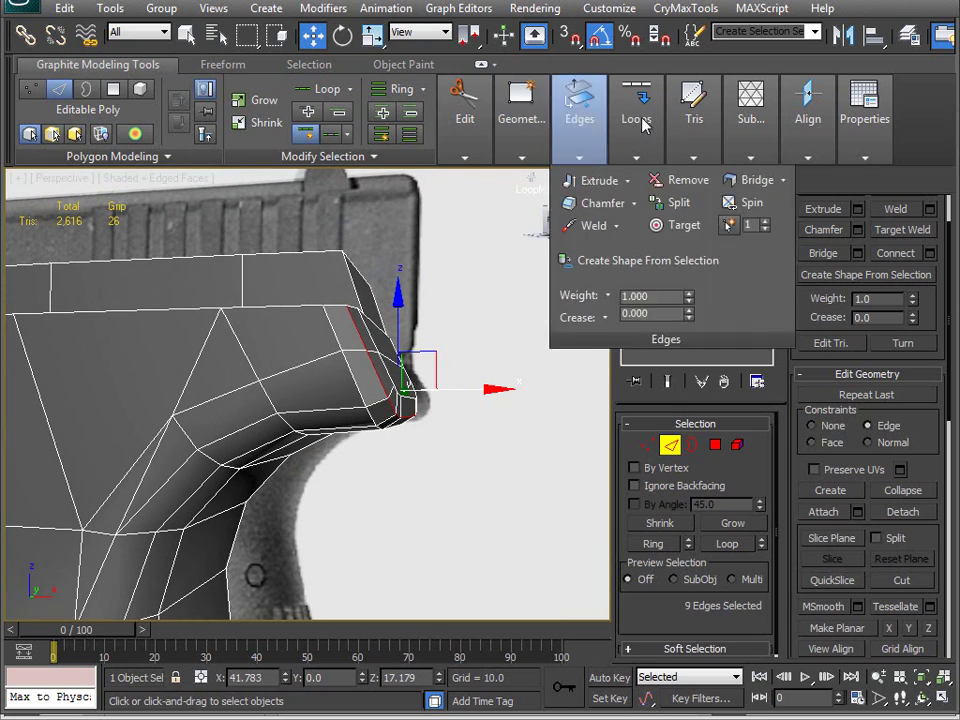
{"action": "mouse_move", "coordinate": [643, 122]}
{"action": "middle_click_drag", "start_coordinate": [454, 336], "coordinate": [371, 363], "text": "alt"}
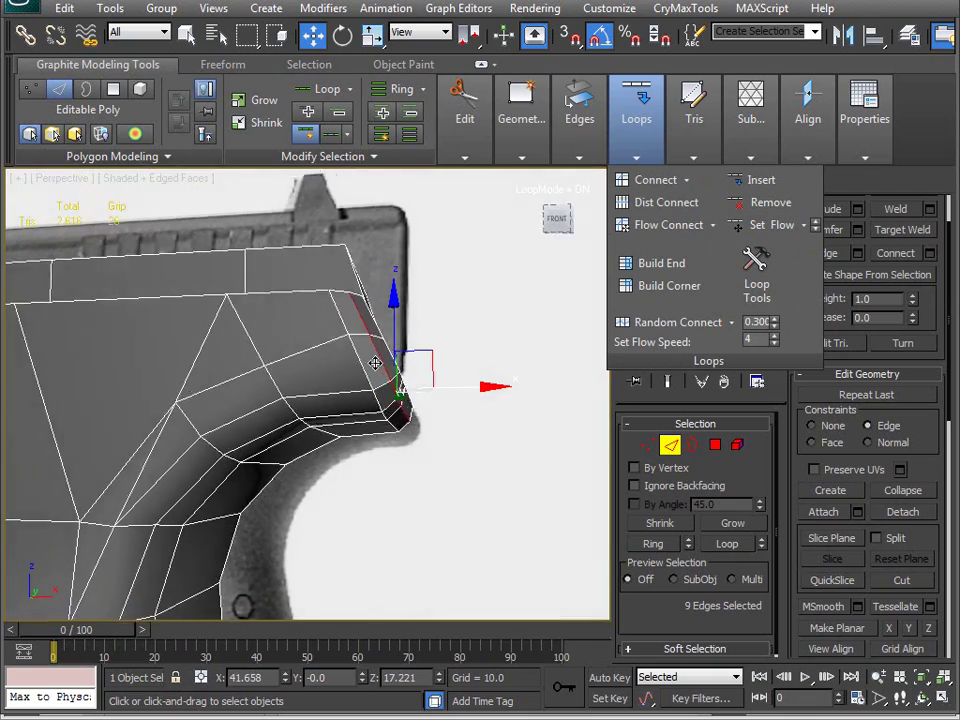
{"action": "middle_click_drag", "start_coordinate": [437, 414], "coordinate": [384, 411], "text": "alt"}
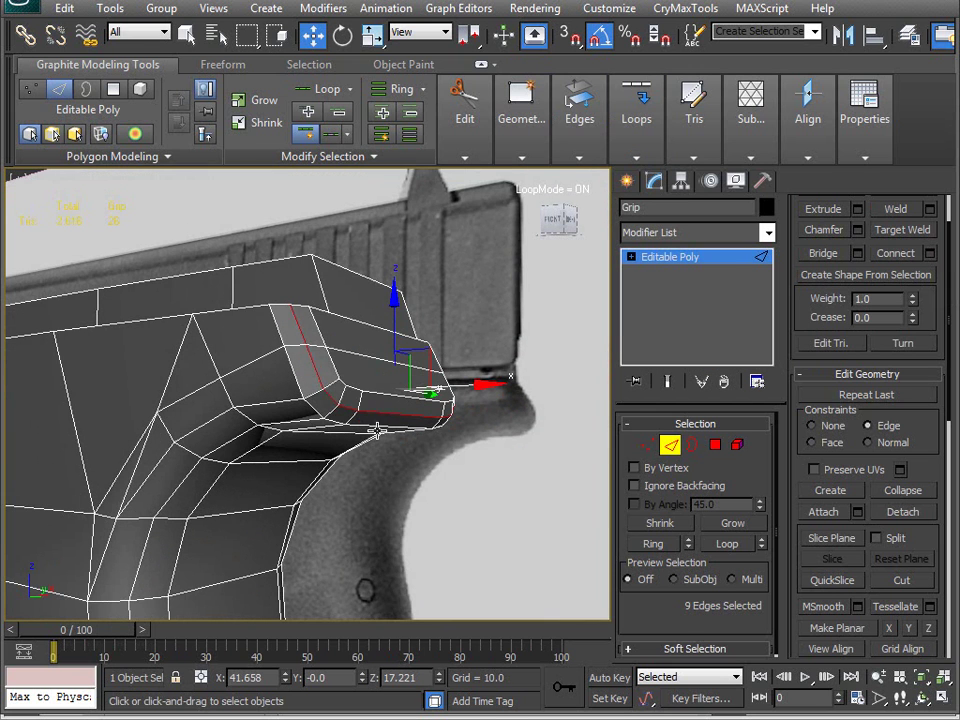
{"action": "scroll", "coordinate": [381, 432], "scroll_direction": "up", "scroll_amount": 3}
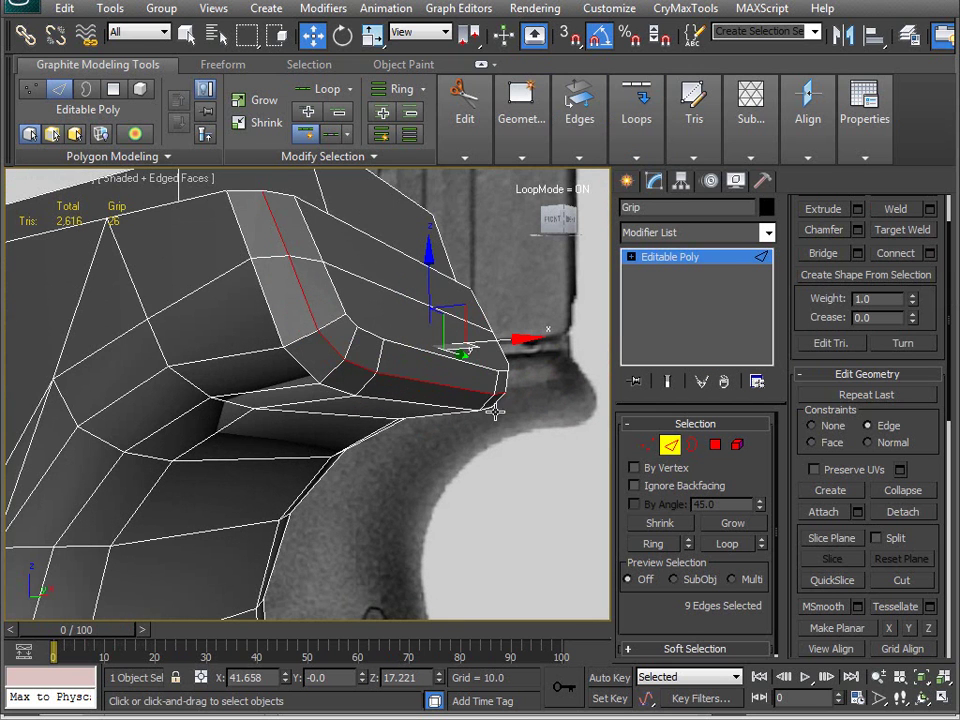
Chamfer the selected middle edge loop around the grip's rear end by 0.245 with one segment
{"action": "middle_click_drag", "start_coordinate": [420, 412], "coordinate": [405, 432]}
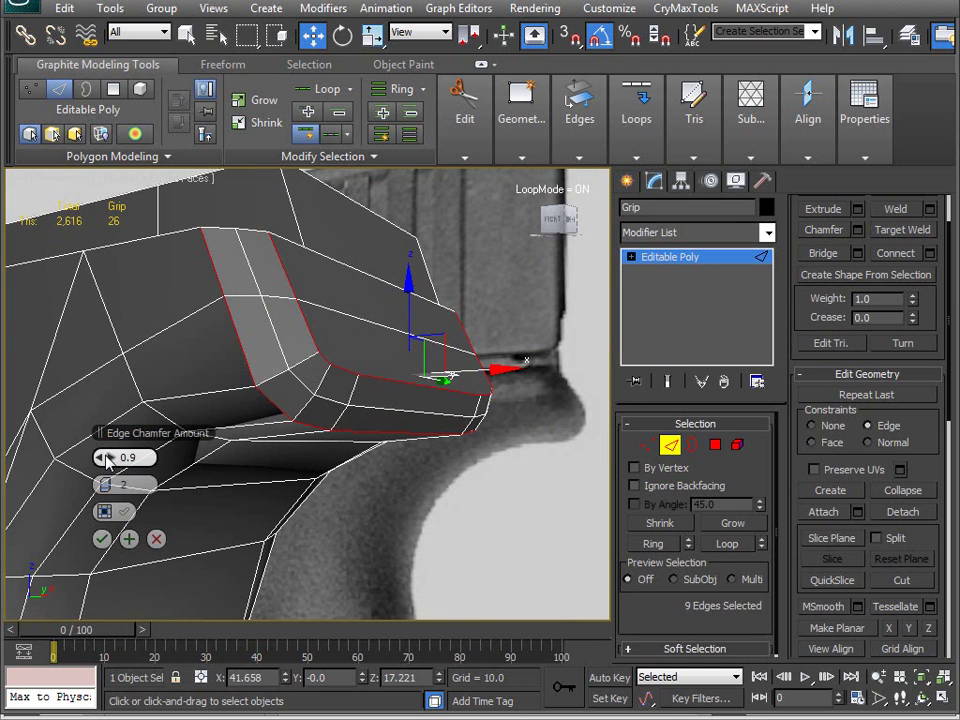
{"action": "right_click", "coordinate": [103, 457]}
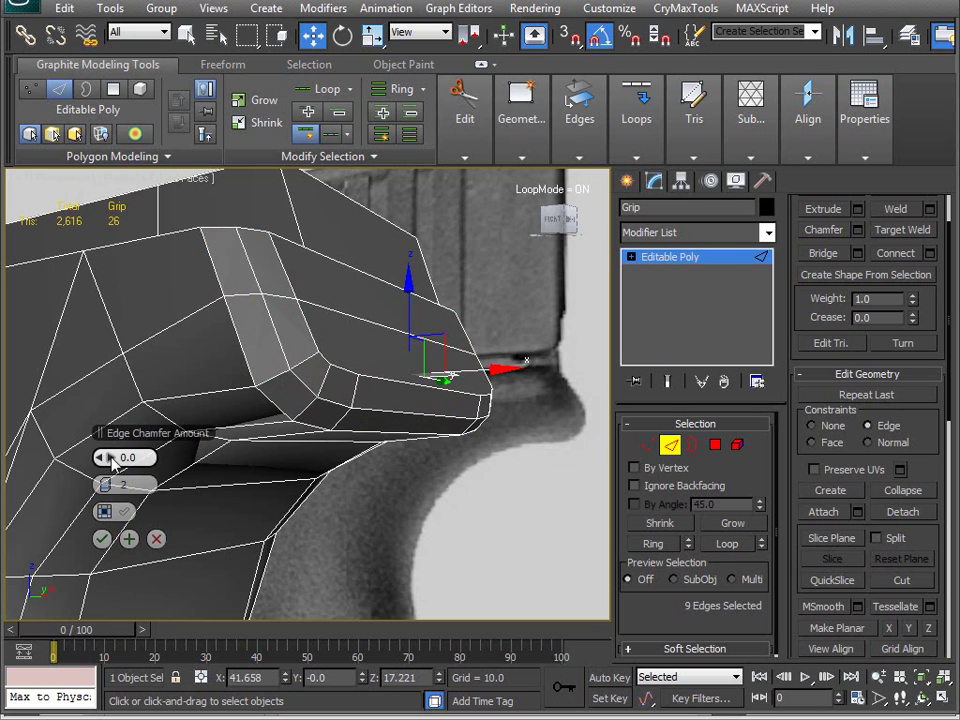
{"action": "left_click_drag", "start_coordinate": [112, 460], "coordinate": [107, 457]}
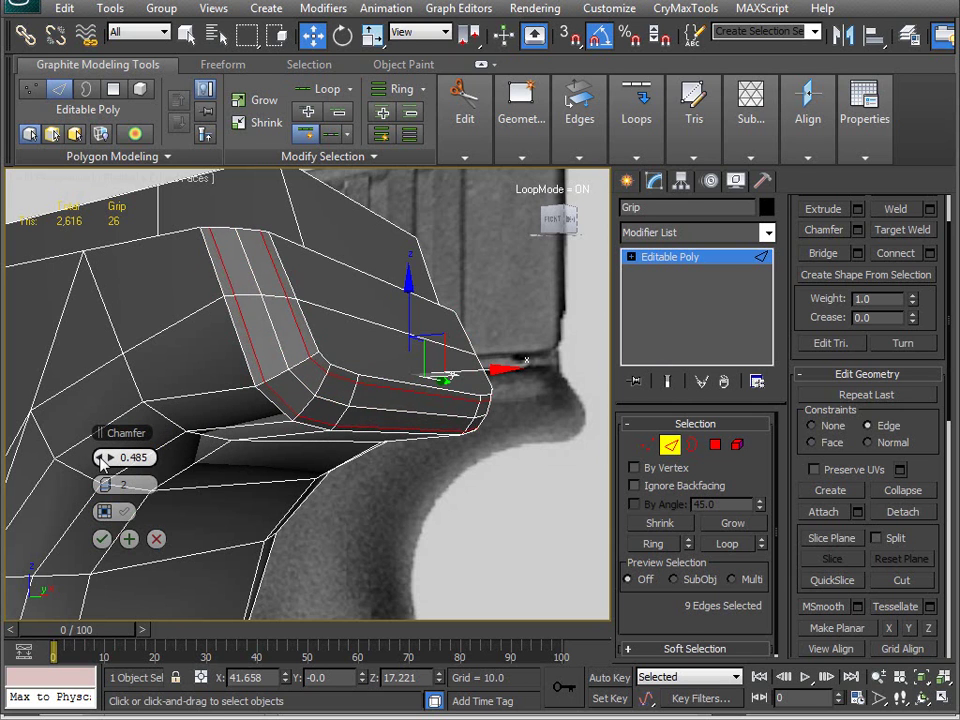
{"action": "left_click_drag", "start_coordinate": [102, 457], "coordinate": [102, 460]}
{"action": "left_click", "coordinate": [101, 486]}
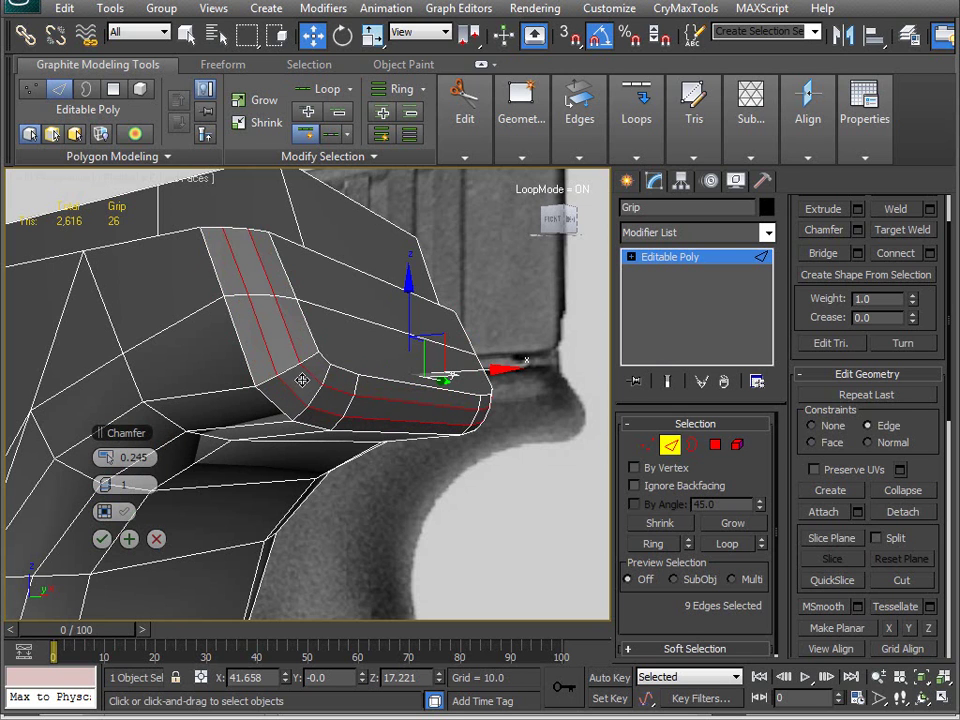
{"action": "left_click", "coordinate": [101, 539]}
Smooth the two new chamfer edge loops around the rear end with Set Flow and check the rounding from several angles
{"action": "mouse_move", "coordinate": [718, 222]}
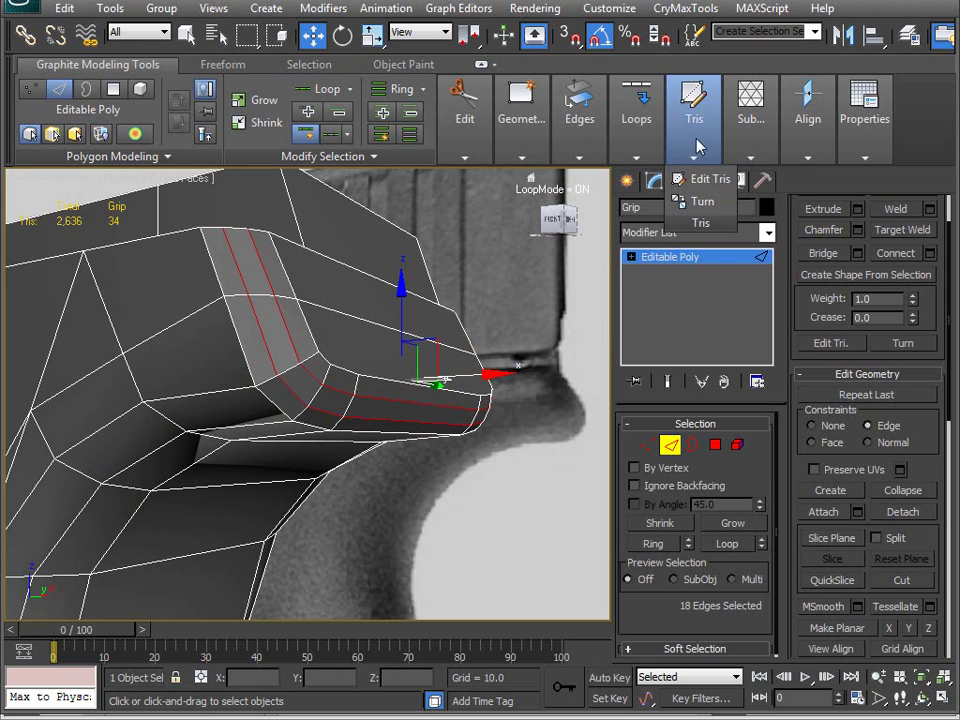
{"action": "mouse_move", "coordinate": [622, 137]}
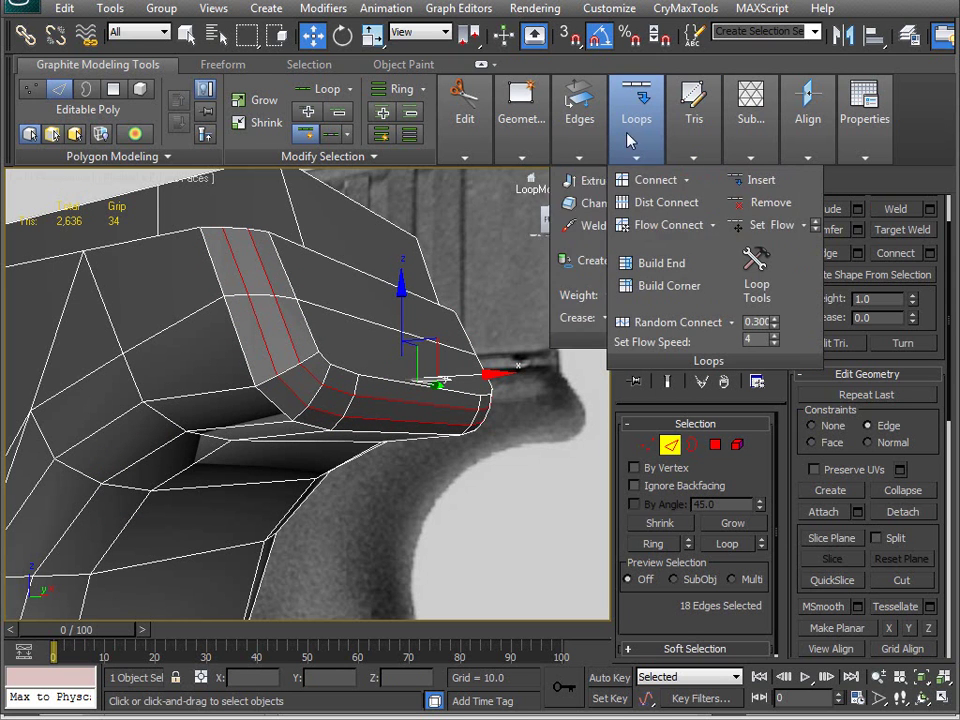
{"action": "left_click", "coordinate": [775, 235]}
{"action": "middle_click_drag", "start_coordinate": [286, 412], "coordinate": [326, 419], "text": "alt"}
{"action": "key", "text": "1"}
{"action": "left_click", "coordinate": [333, 338]}
{"action": "middle_click_drag", "start_coordinate": [537, 424], "coordinate": [427, 436], "text": "alt"}
{"action": "scroll", "coordinate": [376, 413], "scroll_direction": "down", "scroll_amount": 4}
{"action": "scroll", "coordinate": [349, 432], "scroll_direction": "up", "scroll_amount": 1}
{"action": "middle_click_drag", "start_coordinate": [124, 418], "coordinate": [206, 399], "text": "alt"}
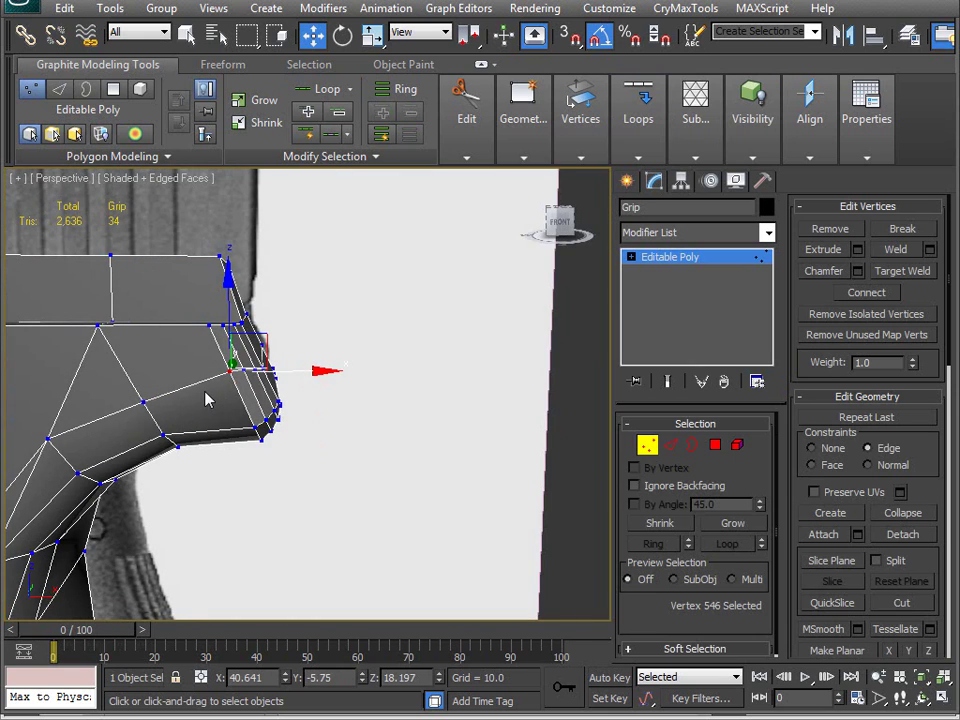
Select the horizontal row of edges running across the grip's rear face, around both chamfered corners and onto the sides
{"action": "key", "text": "2"}
{"action": "middle_click_drag", "start_coordinate": [152, 285], "coordinate": [267, 415], "text": "alt"}
{"action": "scroll", "coordinate": [222, 411], "scroll_direction": "up", "scroll_amount": 3}
{"action": "left_click", "coordinate": [197, 322], "text": "ctrl"}
{"action": "left_click", "coordinate": [262, 322], "text": "ctrl"}
{"action": "left_click", "coordinate": [396, 300], "text": "ctrl"}
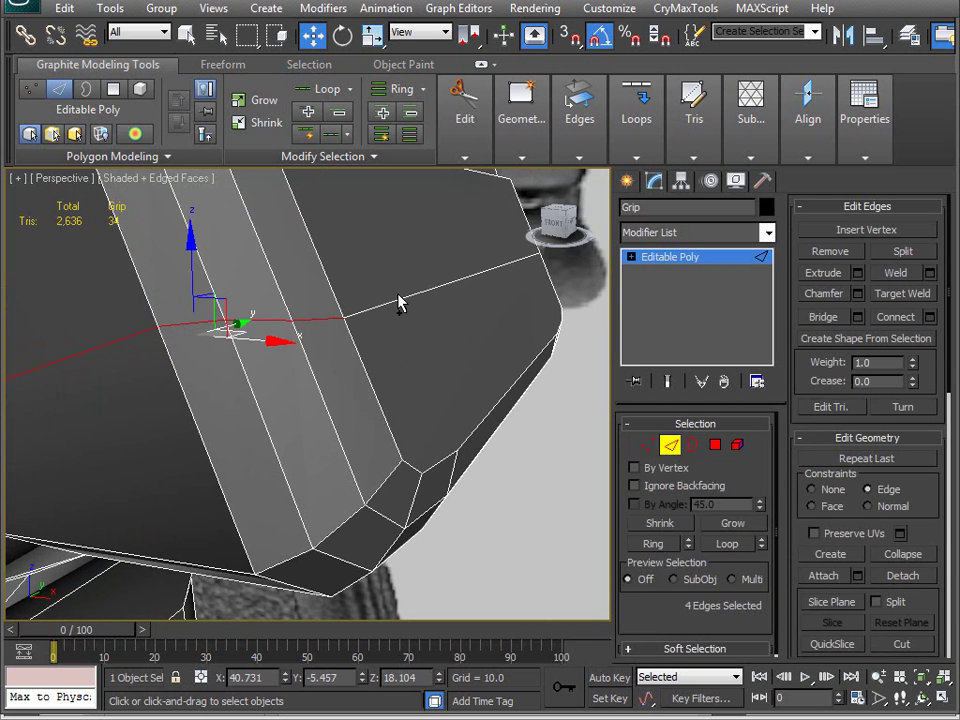
{"action": "left_click", "coordinate": [407, 297], "text": "ctrl"}
{"action": "middle_click_drag", "start_coordinate": [407, 297], "coordinate": [198, 344], "text": "alt"}
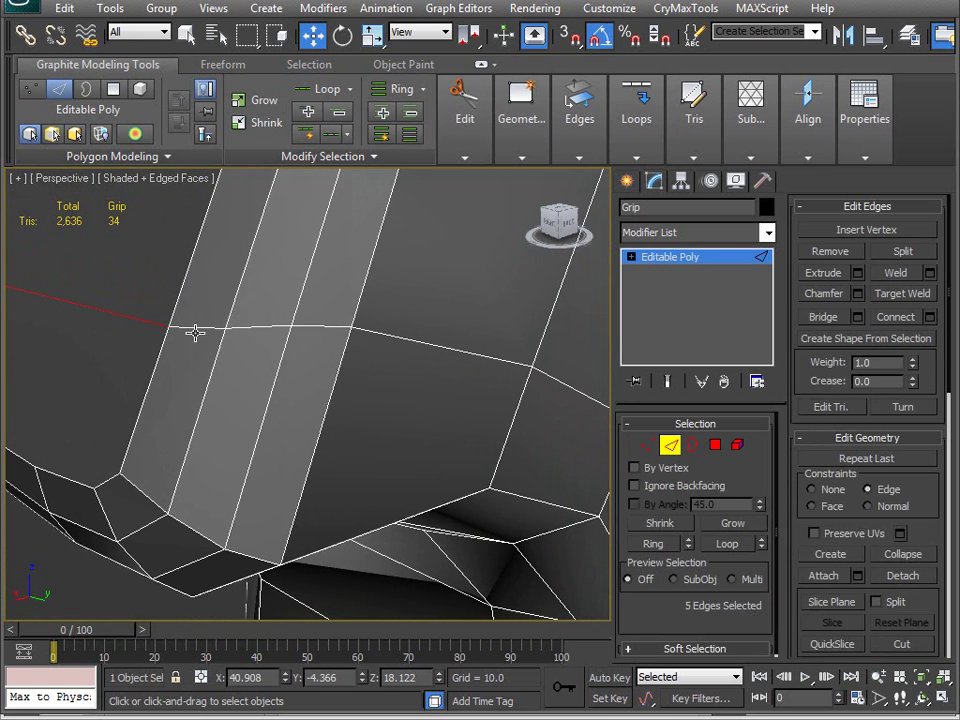
{"action": "left_click", "coordinate": [402, 341], "text": "ctrl"}
{"action": "middle_click_drag", "start_coordinate": [402, 341], "coordinate": [380, 408], "text": "alt"}
Try Set Flow on the selected horizontal row of edges across the rear end
{"action": "scroll", "coordinate": [390, 385], "scroll_direction": "up", "scroll_amount": 3}
{"action": "mouse_move", "coordinate": [636, 118]}
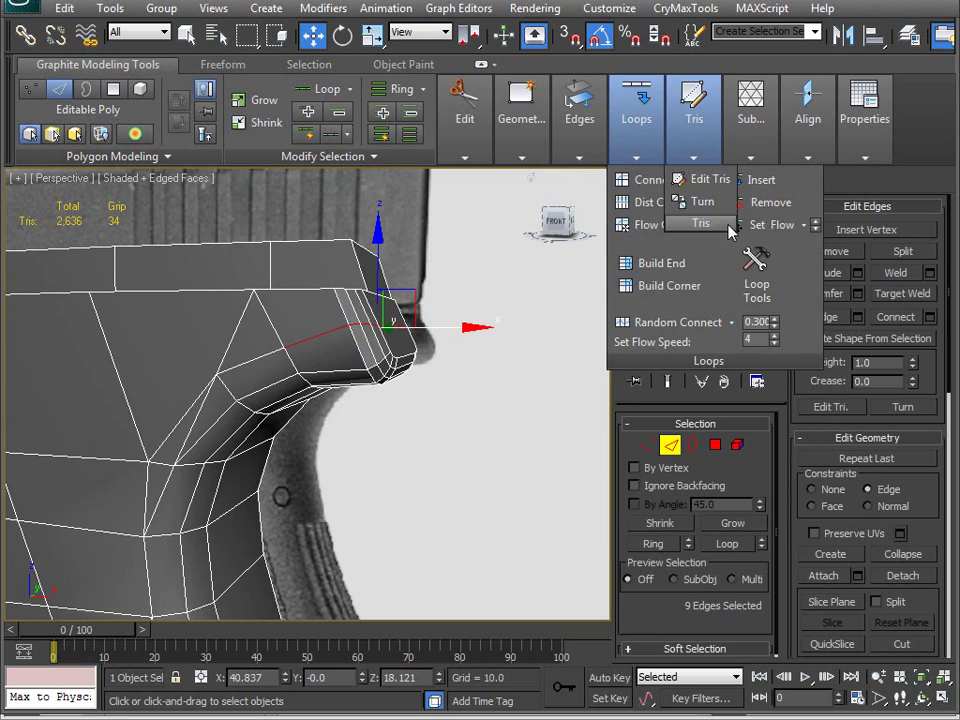
{"action": "mouse_move", "coordinate": [439, 399]}
{"action": "middle_mouse_down", "text": "alt"}
{"action": "mouse_move", "coordinate": [296, 407]}
{"action": "mouse_move", "coordinate": [306, 429]}
{"action": "mouse_move", "coordinate": [337, 413]}
{"action": "mouse_move", "coordinate": [311, 407]}
{"action": "mouse_move", "coordinate": [335, 397]}
{"action": "mouse_move", "coordinate": [165, 429]}
{"action": "mouse_move", "coordinate": [503, 355]}
{"action": "middle_mouse_up", "text": "alt"}
{"action": "key", "text": "ctrl+z"}
Deselect the outermost side edge on each side and apply Set Flow to the remaining horizontal edges of the rear end
{"action": "left_click", "coordinate": [256, 353], "text": "alt"}
{"action": "left_click", "coordinate": [508, 335], "text": "alt"}
{"action": "middle_click_drag", "start_coordinate": [210, 446], "coordinate": [398, 435], "text": "alt"}
{"action": "middle_click_drag", "start_coordinate": [284, 398], "coordinate": [390, 395], "text": "alt"}
{"action": "left_click", "coordinate": [636, 130]}
Rotate the selected rear edges -10 degrees about Y and move them about 0.2 in X and -0.4 in Z
{"action": "middle_click_drag", "start_coordinate": [298, 390], "coordinate": [332, 430], "text": "alt"}
{"action": "key", "text": "e"}
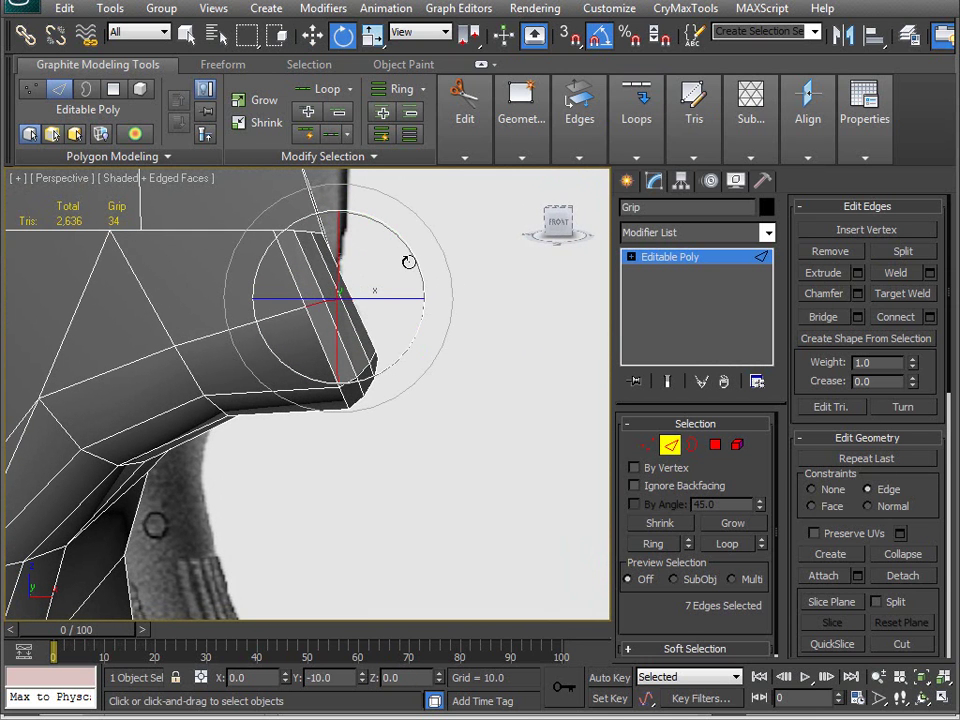
{"action": "middle_click_drag", "start_coordinate": [401, 265], "coordinate": [344, 316], "text": "alt"}
{"action": "key", "text": "w"}
{"action": "left_click_drag", "start_coordinate": [369, 250], "coordinate": [377, 263]}
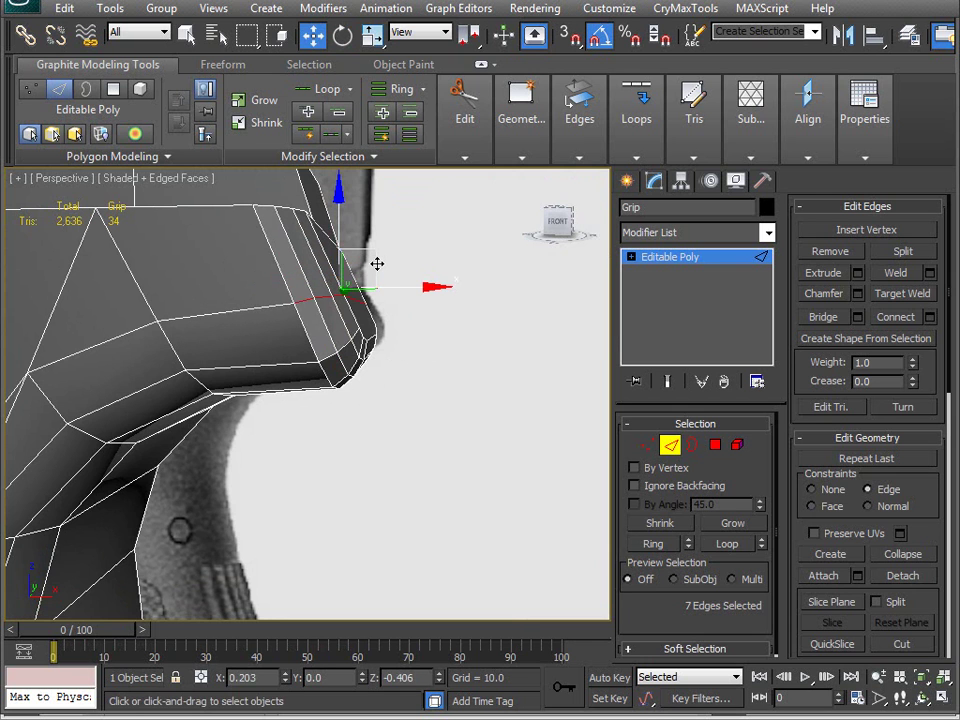
Rotate the selected rear edges -15 degrees about Y and shift them about 0.1 in X and -0.1 in Z
{"action": "middle_click_drag", "start_coordinate": [371, 262], "coordinate": [403, 262], "text": "alt"}
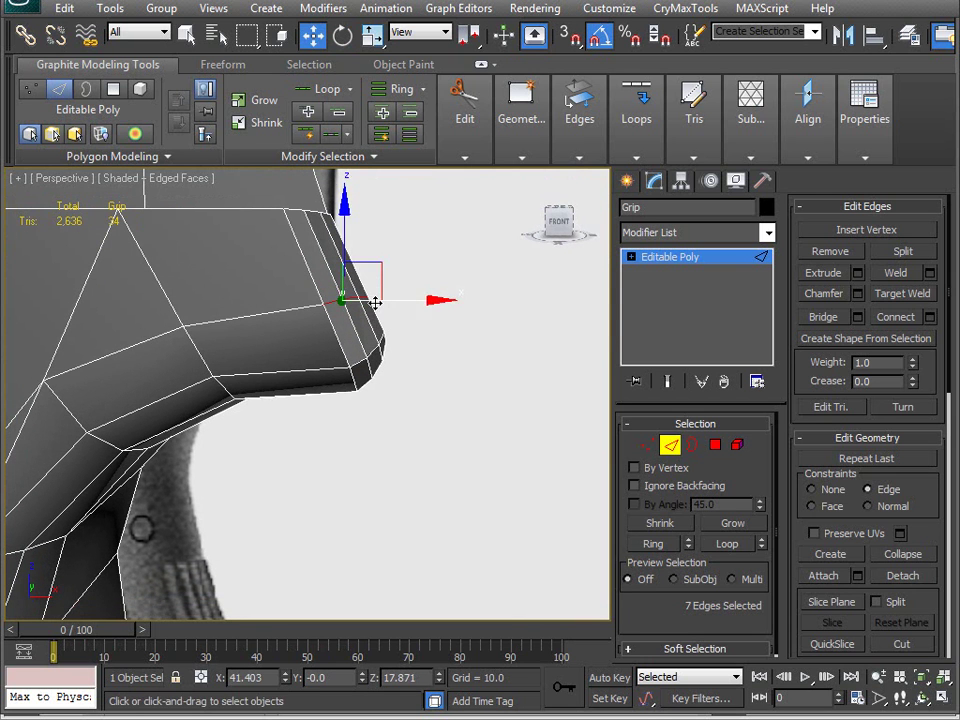
{"action": "key", "text": "e"}
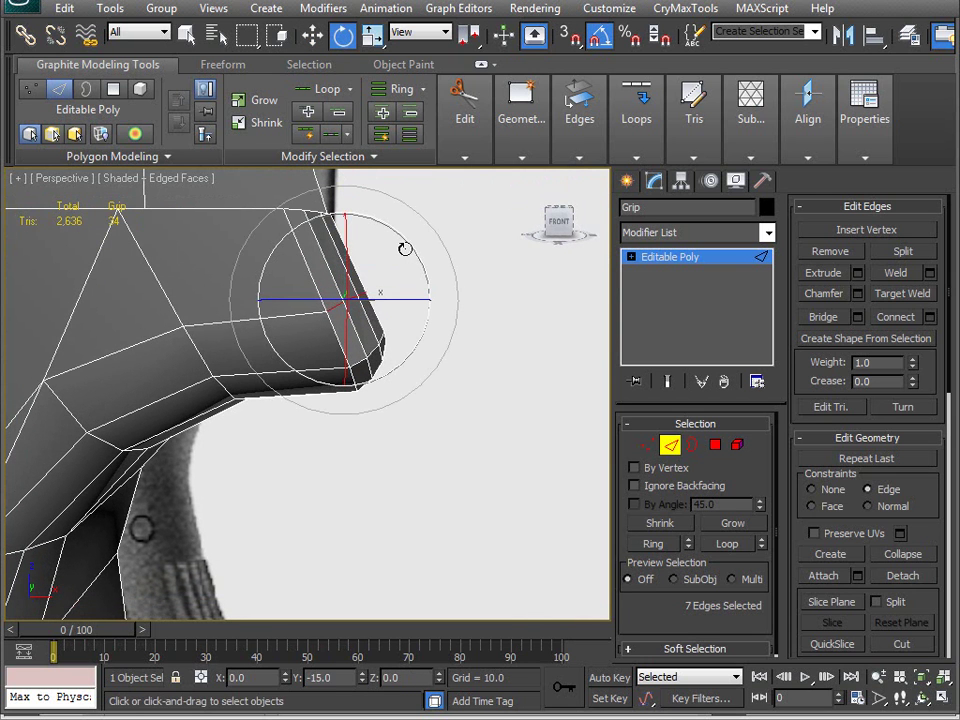
{"action": "key", "text": "w"}
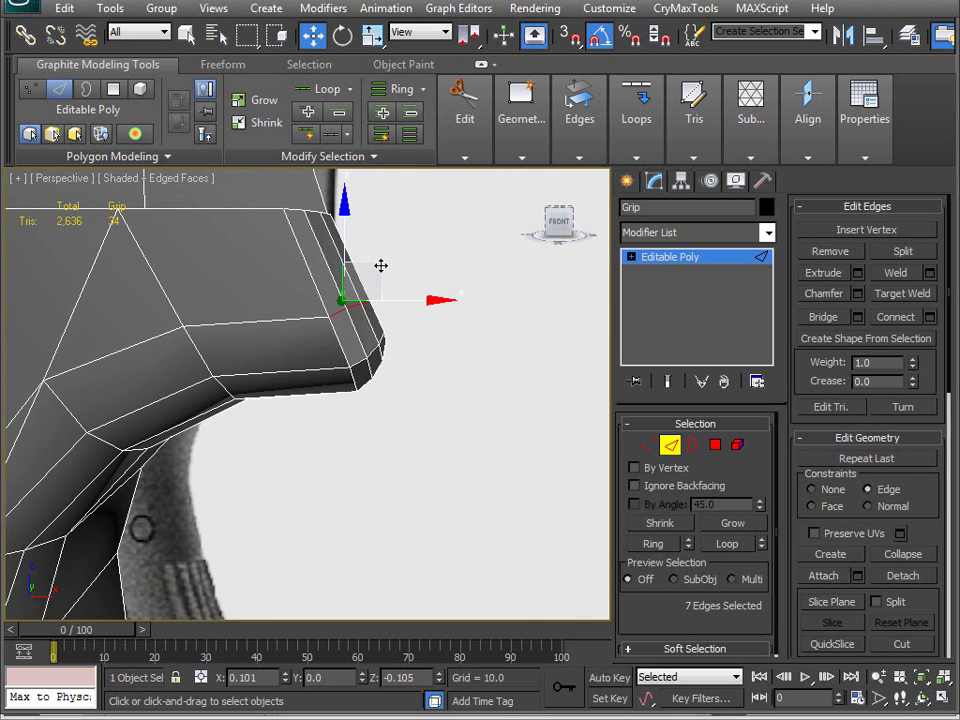
{"action": "middle_click_drag", "start_coordinate": [381, 265], "coordinate": [367, 410], "text": "alt"}
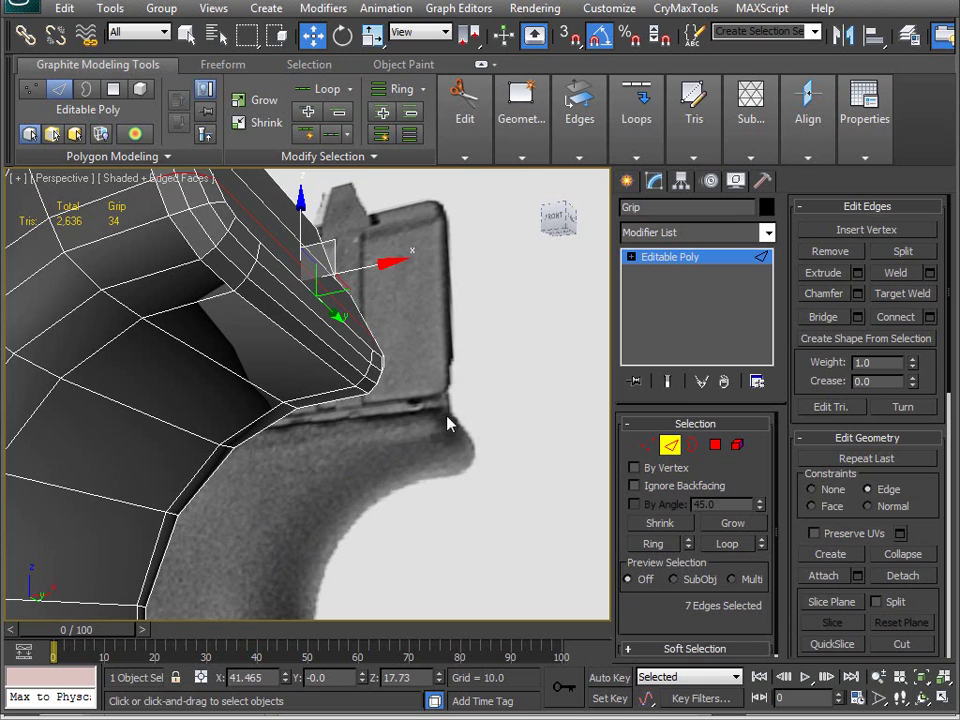
Add the adjoining side edge on each side to the selection and move the horizontal rear row slightly down along its neighbouring edges
{"action": "middle_click_drag", "start_coordinate": [229, 399], "coordinate": [331, 428], "text": "alt"}
{"action": "left_click", "coordinate": [300, 322], "text": "ctrl"}
{"action": "middle_click_drag", "start_coordinate": [300, 322], "coordinate": [347, 372], "text": "alt"}
{"action": "left_click", "coordinate": [510, 330], "text": "ctrl"}
{"action": "middle_click_drag", "start_coordinate": [510, 330], "coordinate": [380, 402], "text": "alt"}
{"action": "middle_click_drag", "start_coordinate": [288, 485], "coordinate": [316, 526], "text": "alt"}
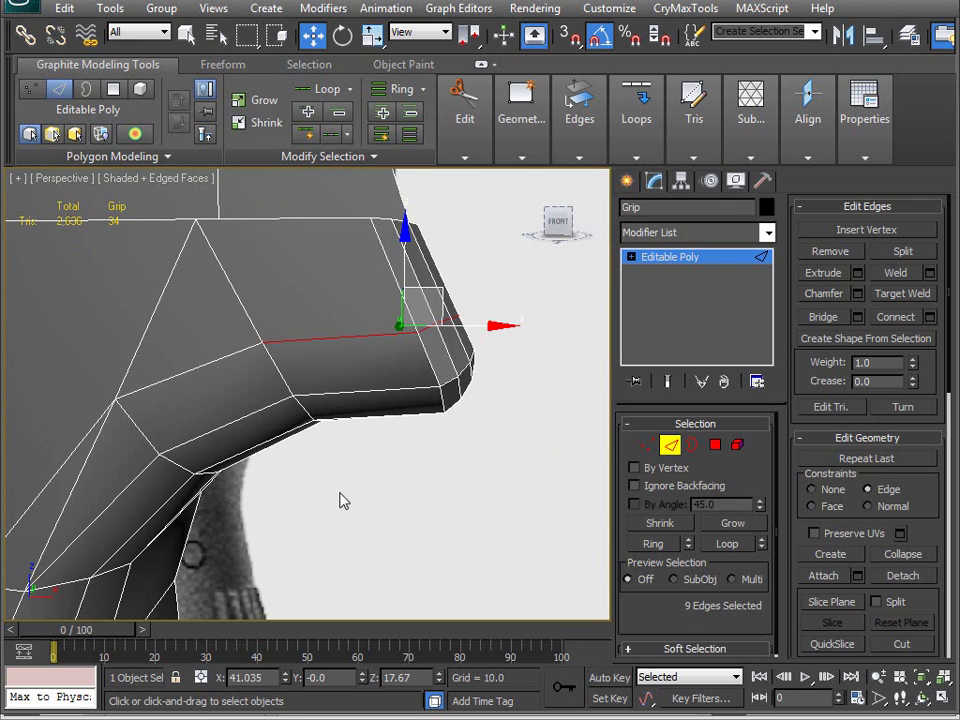
{"action": "left_click_drag", "start_coordinate": [407, 263], "coordinate": [410, 270]}
{"action": "middle_click_drag", "start_coordinate": [410, 270], "coordinate": [347, 401], "text": "alt"}
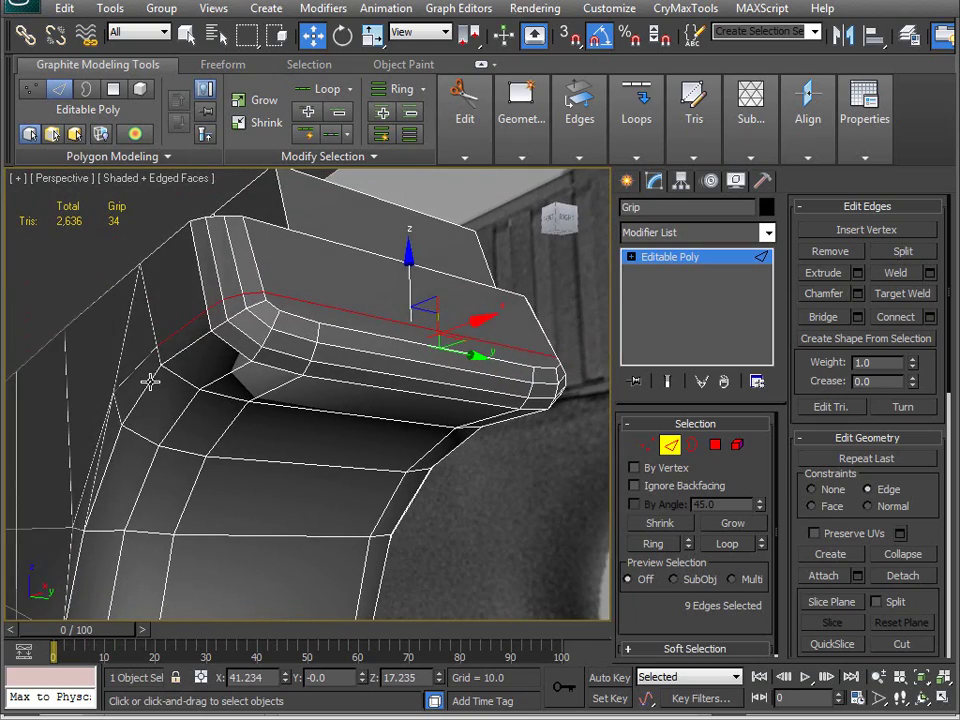
Select the four lower edges around one chamfered rear corner and its side, and smooth them with Set Flow
{"action": "left_click", "coordinate": [225, 334]}
{"action": "left_click", "coordinate": [247, 300], "text": "ctrl"}
{"action": "left_click", "coordinate": [260, 302], "text": "ctrl"}
{"action": "left_click", "coordinate": [259, 304], "text": "ctrl"}
{"action": "middle_click_drag", "start_coordinate": [184, 403], "coordinate": [213, 425], "text": "alt"}
{"action": "middle_click_drag", "start_coordinate": [143, 440], "coordinate": [196, 396], "text": "alt"}
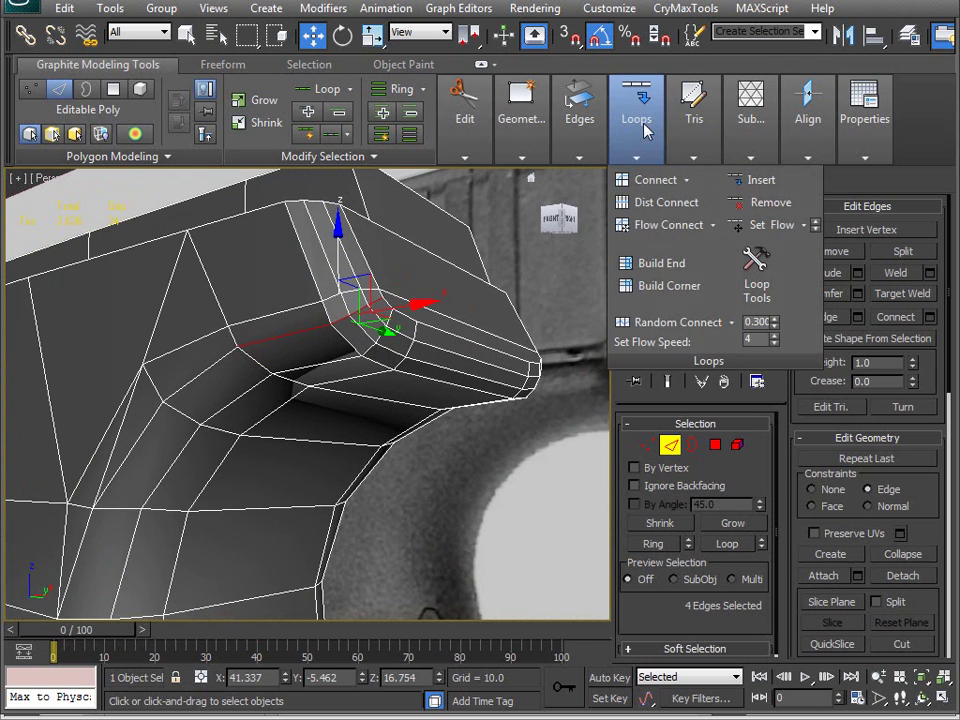
{"action": "mouse_move", "coordinate": [694, 118]}
Select the matching four lower edges around the opposite rear corner and smooth them with Set Flow
{"action": "middle_click_drag", "start_coordinate": [514, 306], "coordinate": [256, 365], "text": "alt"}
{"action": "middle_click_drag", "start_coordinate": [298, 393], "coordinate": [281, 358], "text": "alt"}
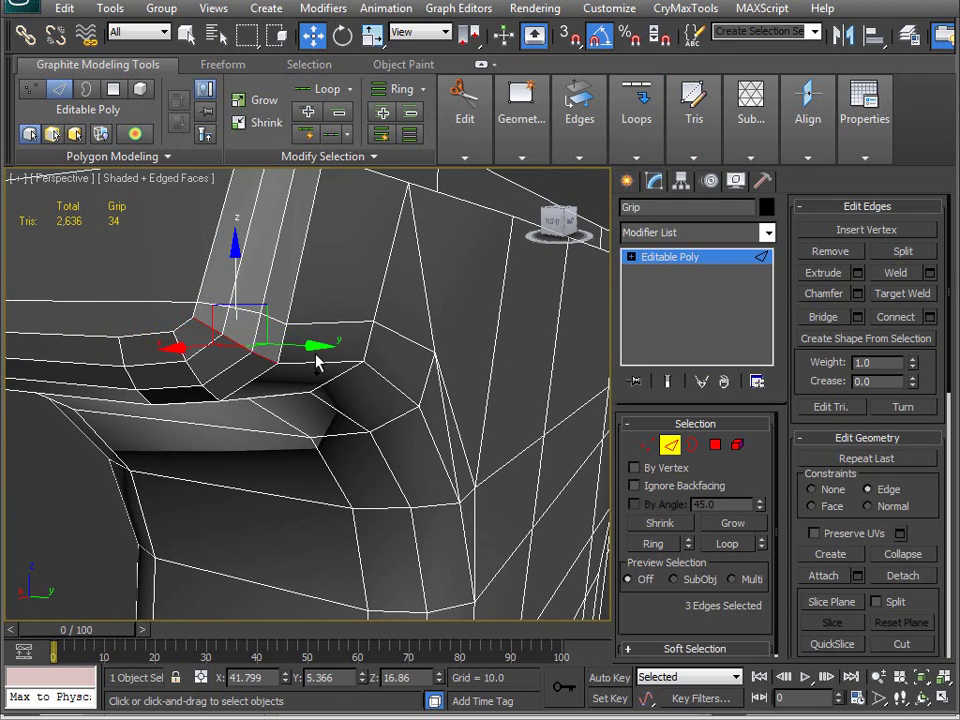
{"action": "left_click", "coordinate": [315, 360], "text": "ctrl"}
{"action": "mouse_move", "coordinate": [636, 110]}
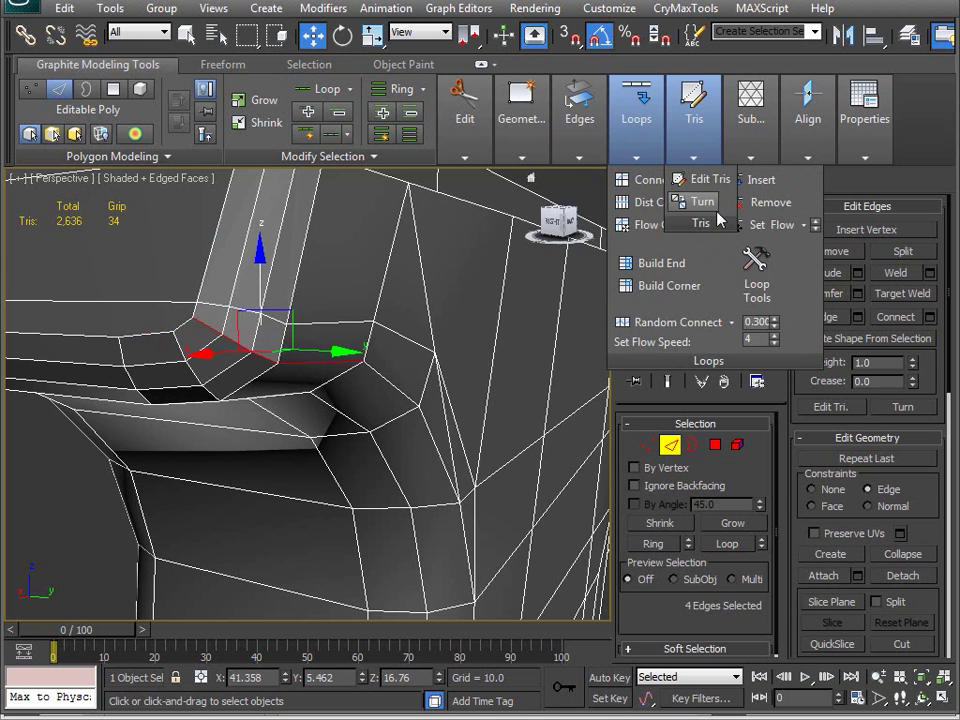
{"action": "middle_click_drag", "start_coordinate": [458, 361], "coordinate": [514, 356], "text": "alt"}
{"action": "scroll", "coordinate": [323, 412], "scroll_direction": "down", "scroll_amount": 3}
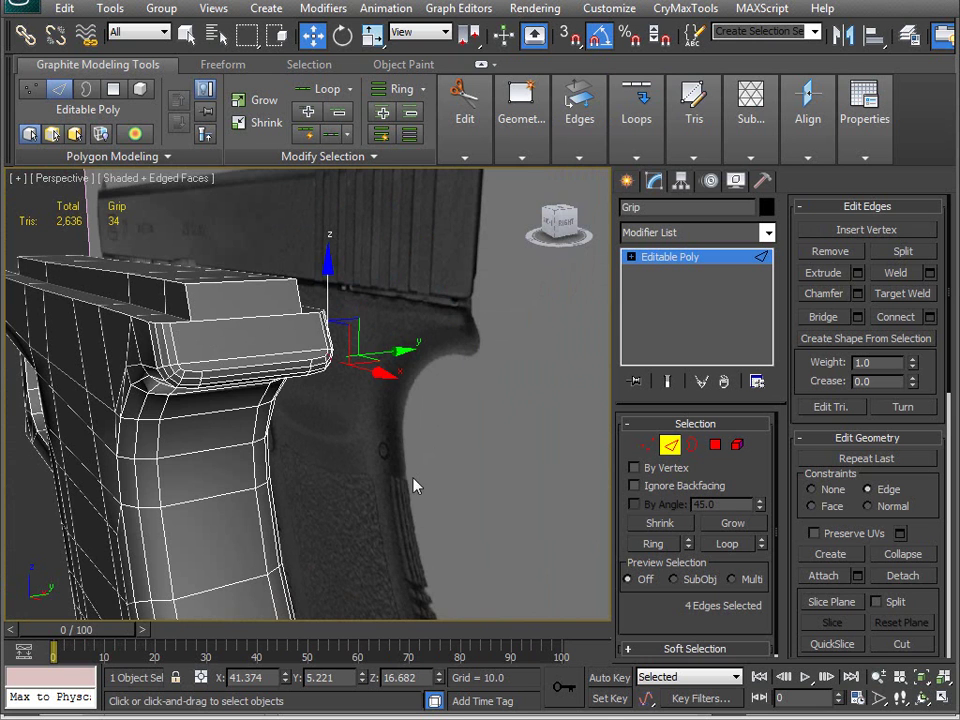
Select the ring of horizontal edges running down the middle of the grip's back
{"action": "middle_click_drag", "start_coordinate": [395, 422], "coordinate": [228, 445], "text": "alt"}
{"action": "middle_click_drag", "start_coordinate": [240, 400], "coordinate": [308, 445], "text": "alt"}
{"action": "left_click", "coordinate": [290, 549]}
{"action": "key", "text": "alt+r"}
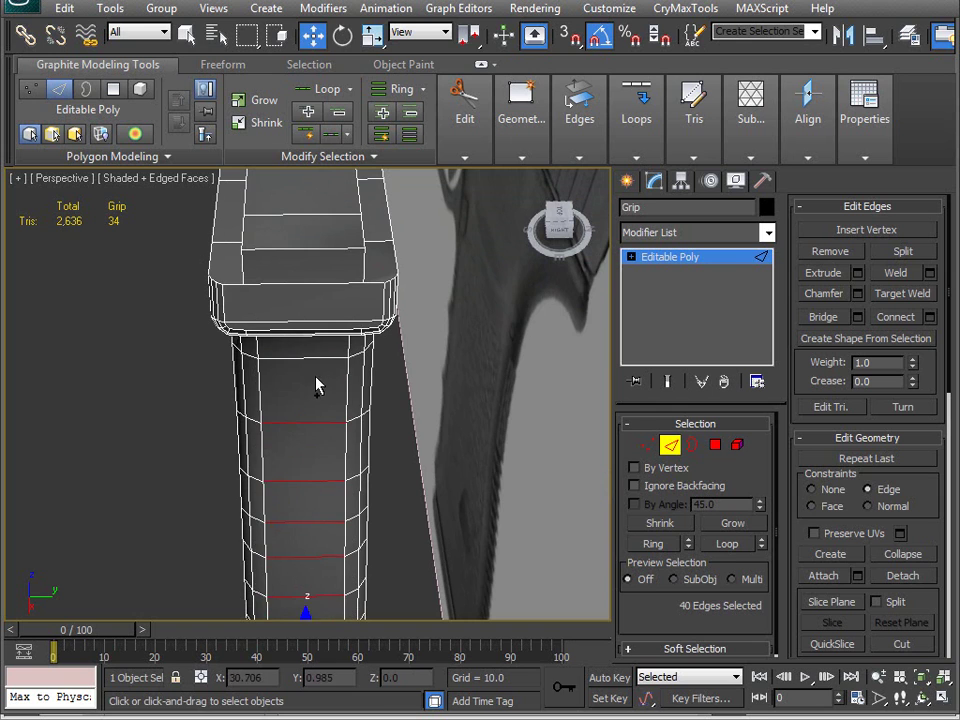
Deselect the unwanted ring edges away from the grip's back, keeping 22 edges on the back and under the rear end
{"action": "key", "text": "q"}
{"action": "middle_click_drag", "start_coordinate": [281, 410], "coordinate": [377, 312], "text": "alt"}
{"action": "scroll", "coordinate": [304, 306], "scroll_direction": "down", "scroll_amount": 5}
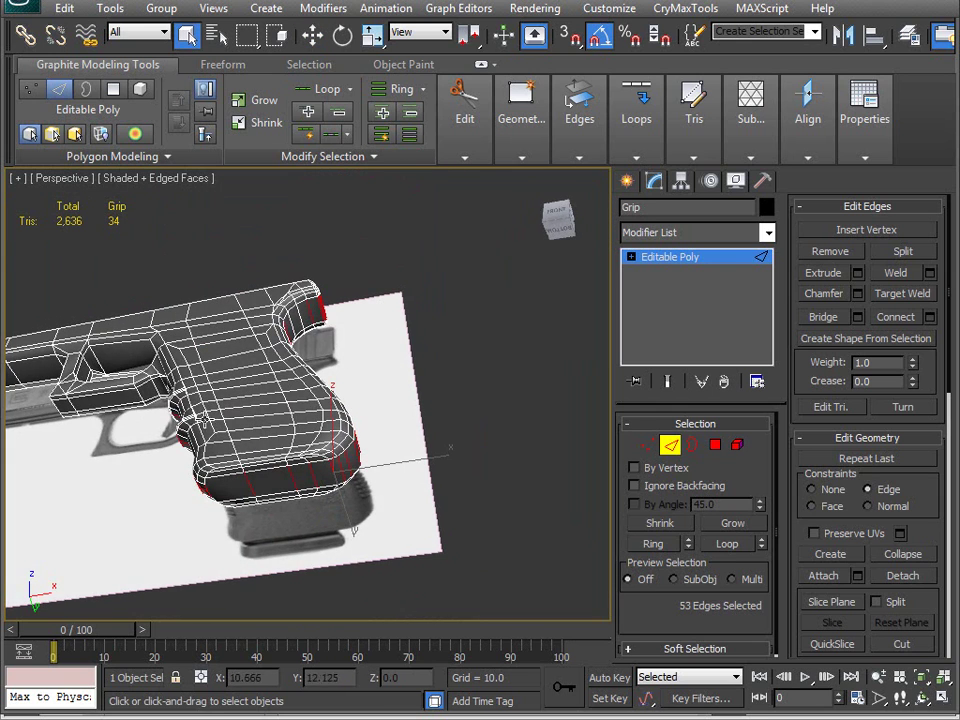
{"action": "middle_click_drag", "start_coordinate": [228, 541], "coordinate": [254, 555], "text": "alt"}
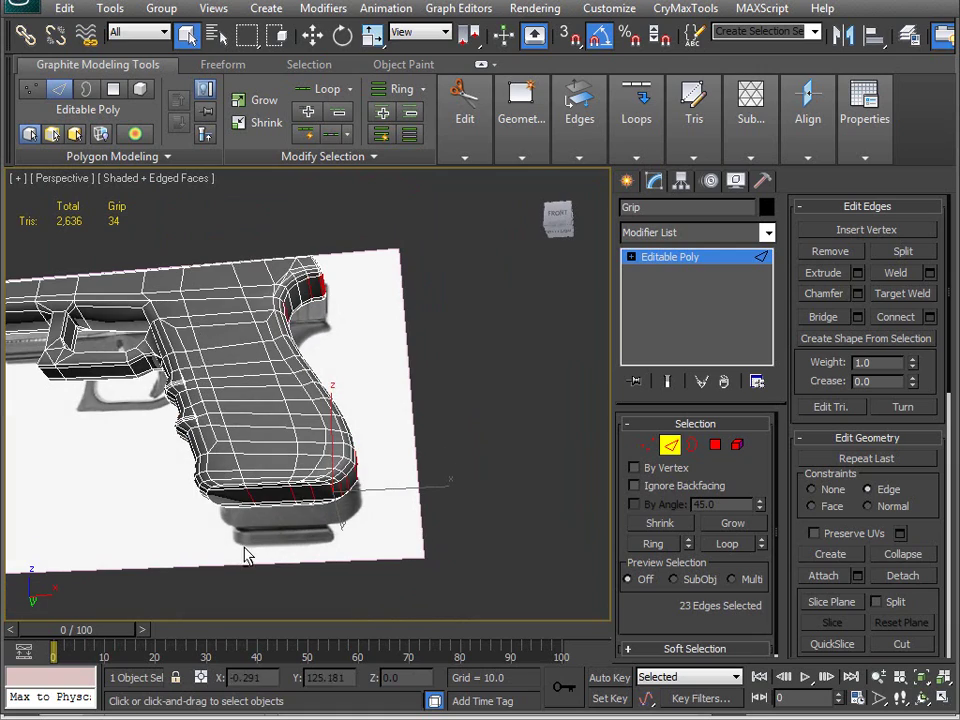
{"action": "left_click_drag", "start_coordinate": [323, 443], "coordinate": [325, 441], "text": "alt"}
{"action": "middle_click_drag", "start_coordinate": [325, 441], "coordinate": [200, 472], "text": "alt"}
{"action": "scroll", "coordinate": [330, 469], "scroll_direction": "up", "scroll_amount": 4}
{"action": "middle_click_drag", "start_coordinate": [372, 542], "coordinate": [326, 477]}
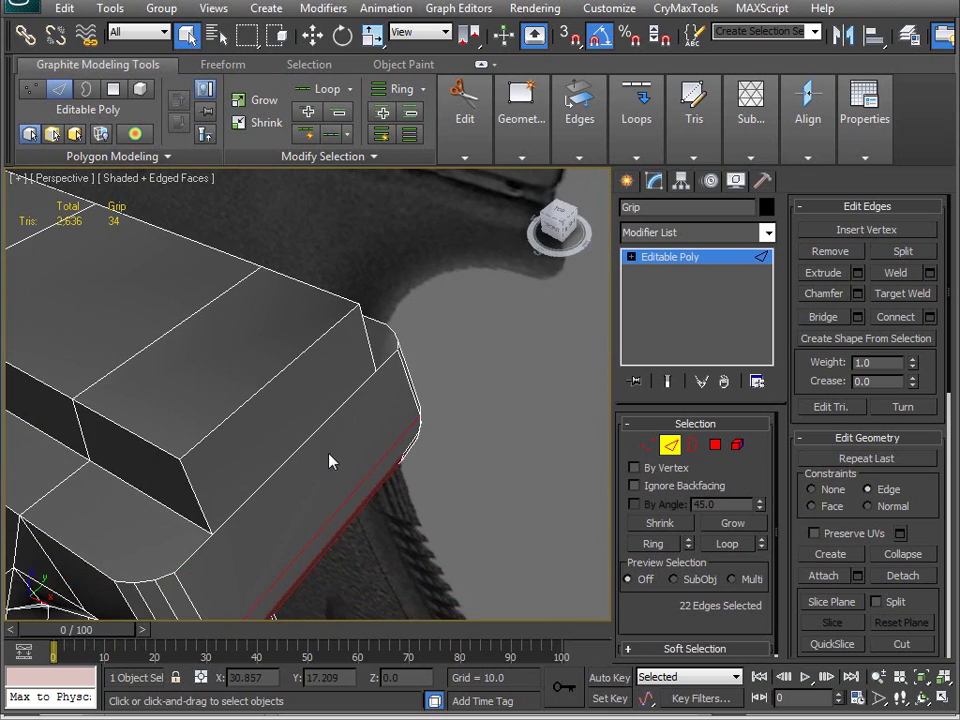
{"action": "middle_click_drag", "start_coordinate": [344, 536], "coordinate": [387, 388], "text": "alt"}
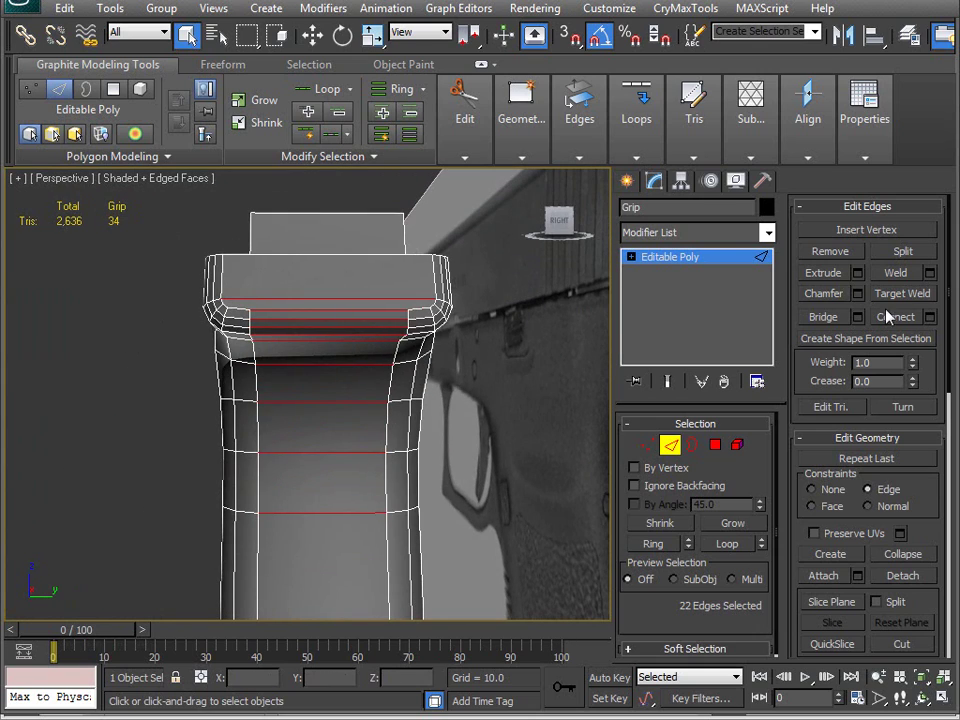
Connect the selected back edges with one segment to add a vertical centre loop down the grip's back
{"action": "left_click", "coordinate": [931, 318]}
{"action": "middle_click_drag", "start_coordinate": [363, 437], "coordinate": [490, 446], "text": "alt"}
{"action": "middle_click_drag", "start_coordinate": [379, 500], "coordinate": [373, 296]}
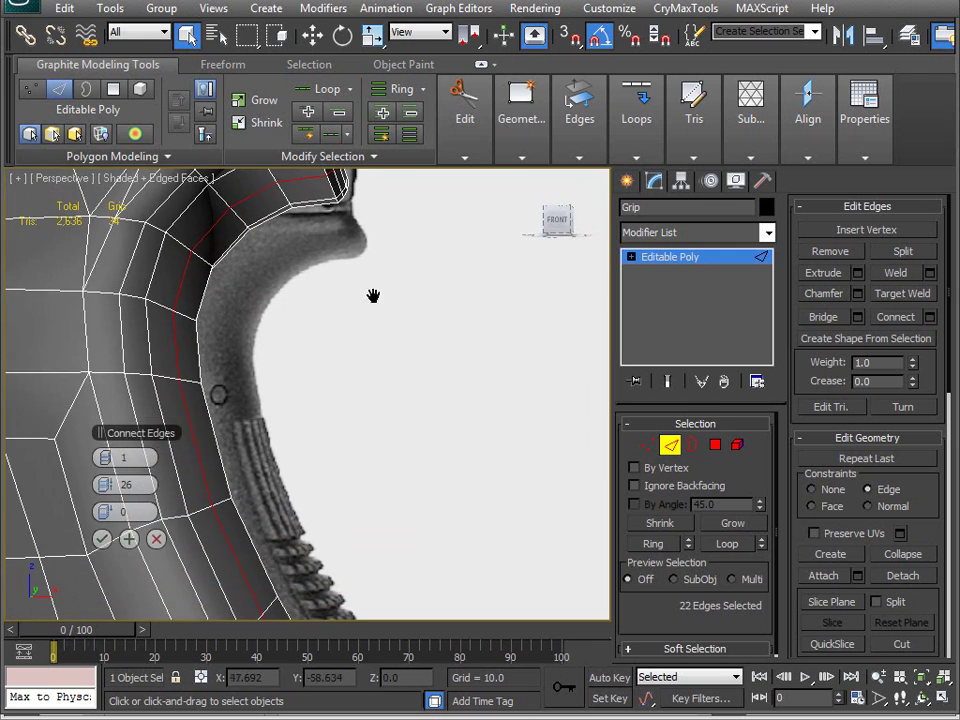
{"action": "left_click", "coordinate": [101, 539]}
Set the geometry constraint to None and move the new centre loop outward about 0.6 along X to round the grip's back
{"action": "middle_click_drag", "start_coordinate": [105, 549], "coordinate": [296, 425], "text": "alt"}
{"action": "key", "text": "w"}
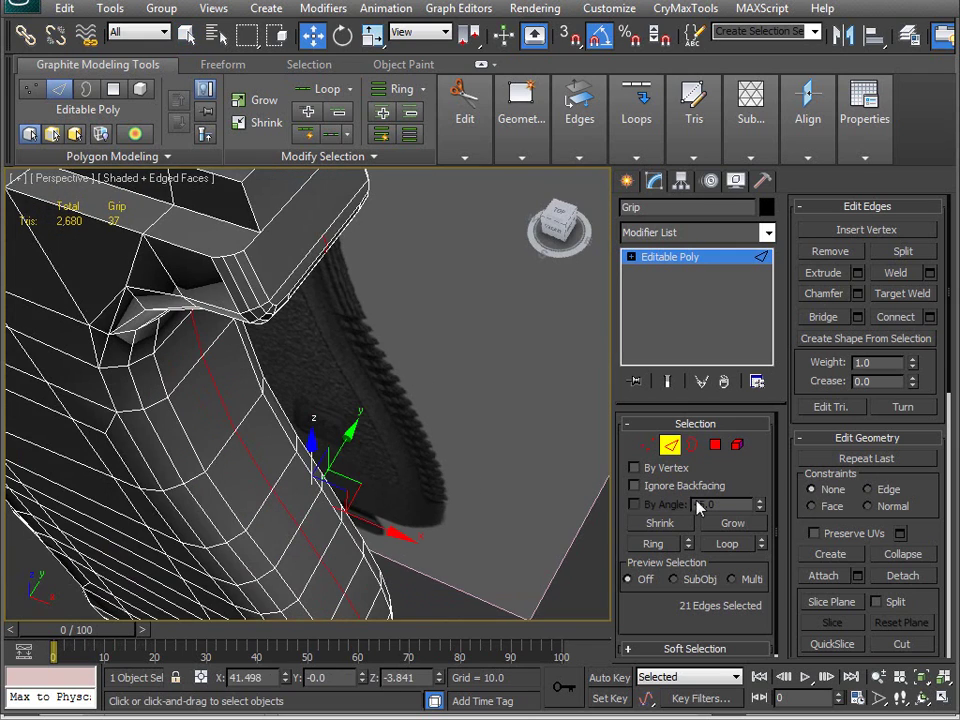
{"action": "middle_click_drag", "start_coordinate": [430, 480], "coordinate": [377, 403], "text": "alt"}
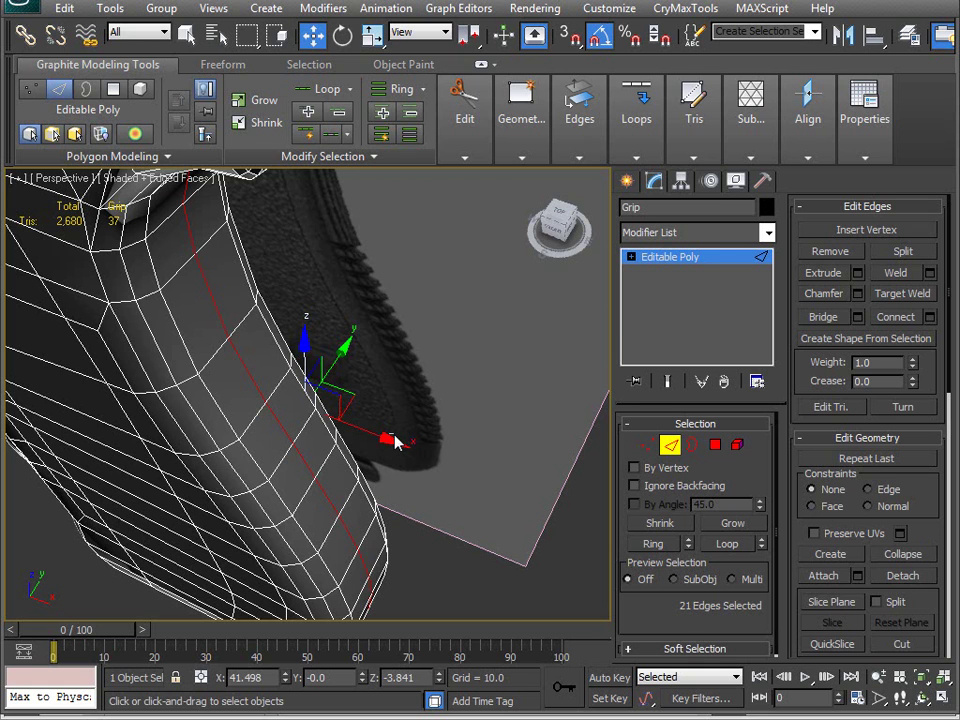
{"action": "left_click_drag", "start_coordinate": [383, 438], "coordinate": [390, 440], "text": "shift"}
{"action": "middle_click_drag", "start_coordinate": [369, 489], "coordinate": [279, 446], "text": "alt"}
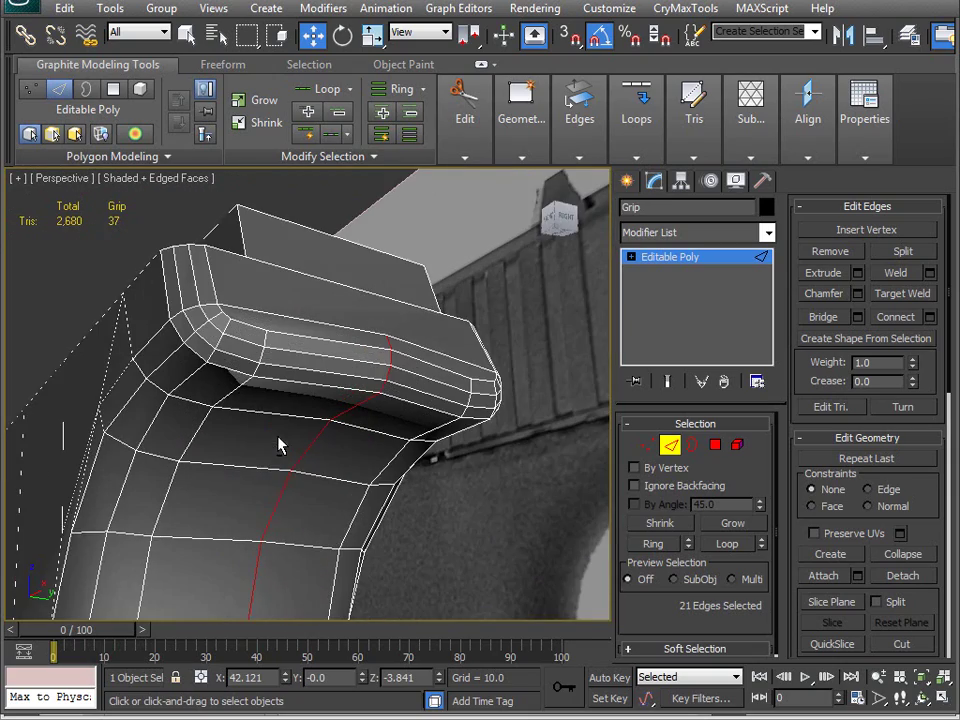
Select the three short vertical edges beside the corner on one half of the rear end's lower chamfer
{"action": "left_click", "coordinate": [257, 367]}
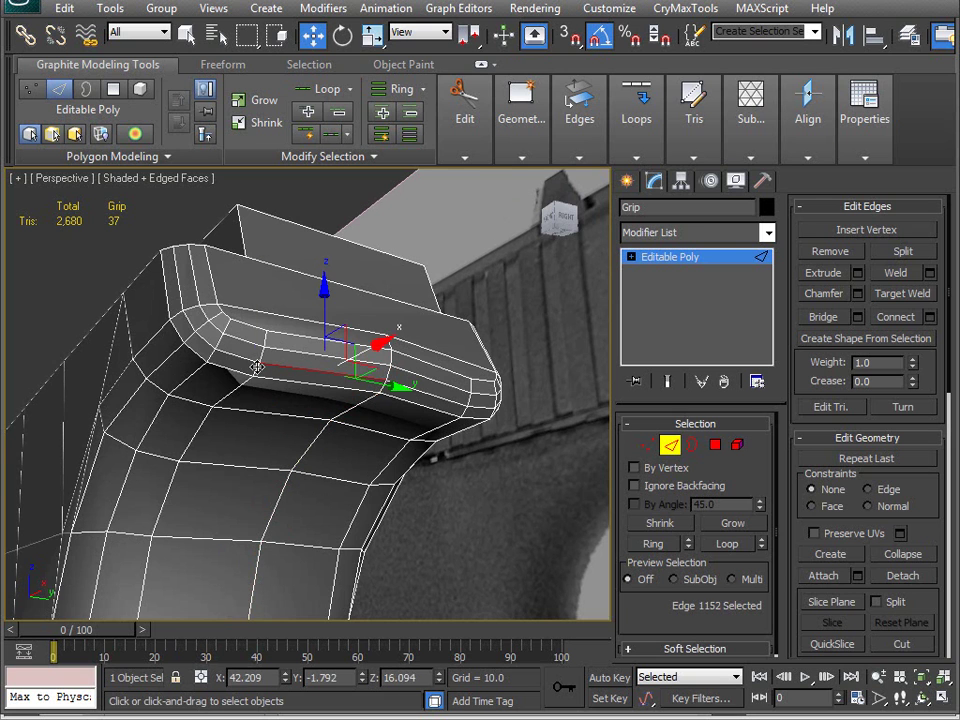
{"action": "left_click", "coordinate": [256, 370]}
{"action": "left_click", "coordinate": [261, 355], "text": "ctrl"}
{"action": "left_click", "coordinate": [264, 338], "text": "ctrl"}
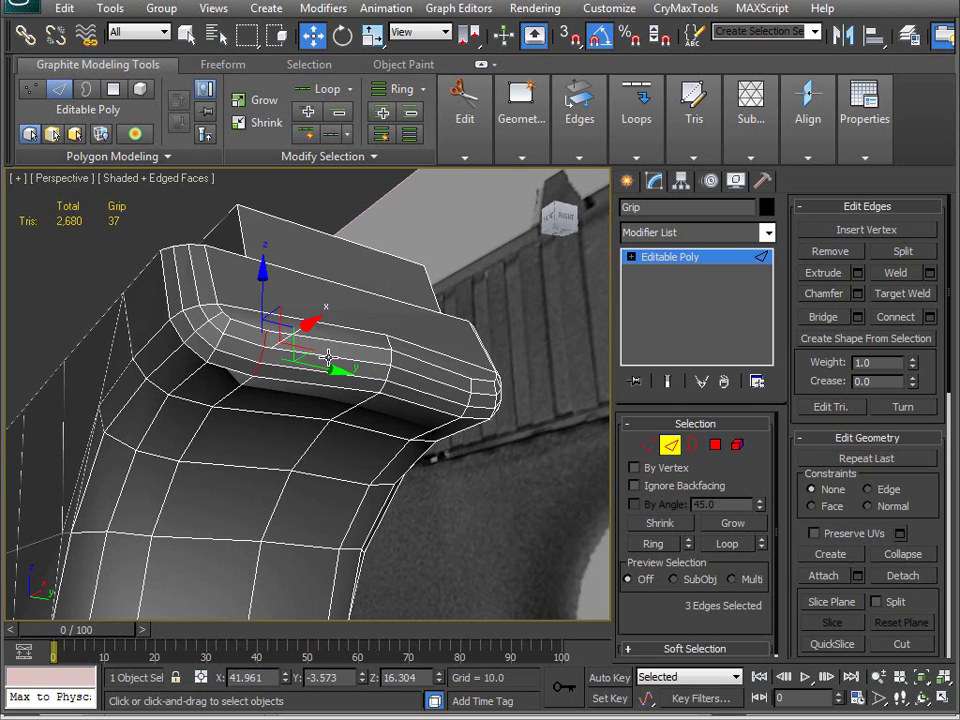
Try Set Flow on the three selected short chamfer edges
{"action": "mouse_move", "coordinate": [636, 120]}
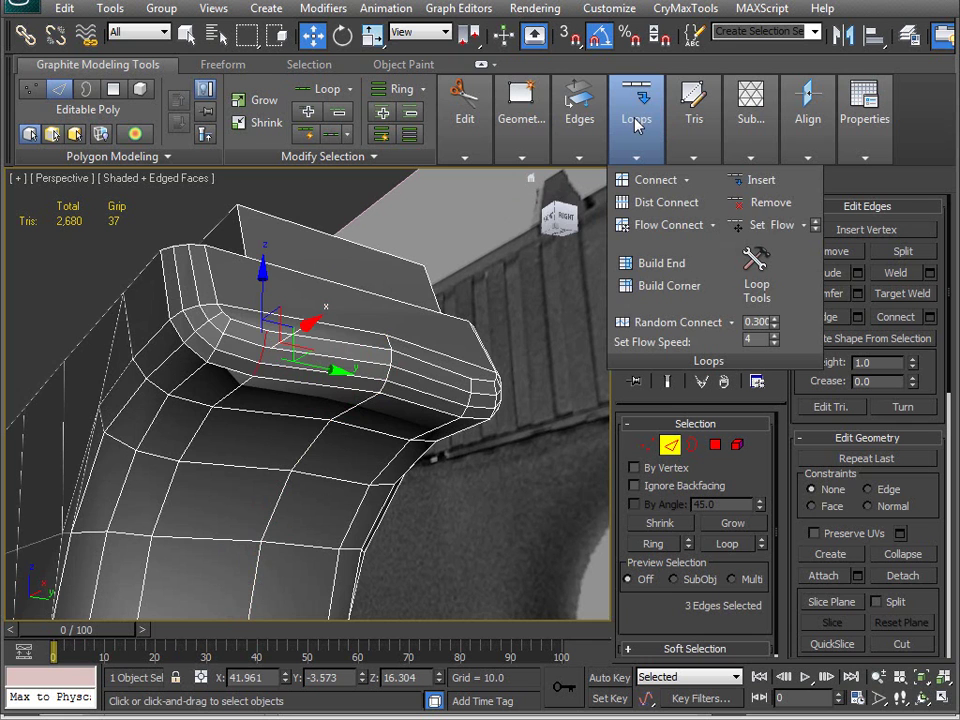
{"action": "left_click", "coordinate": [765, 232]}
{"action": "key", "text": "ctrl+z"}
{"action": "middle_click_drag", "start_coordinate": [322, 368], "coordinate": [340, 385], "text": "alt"}
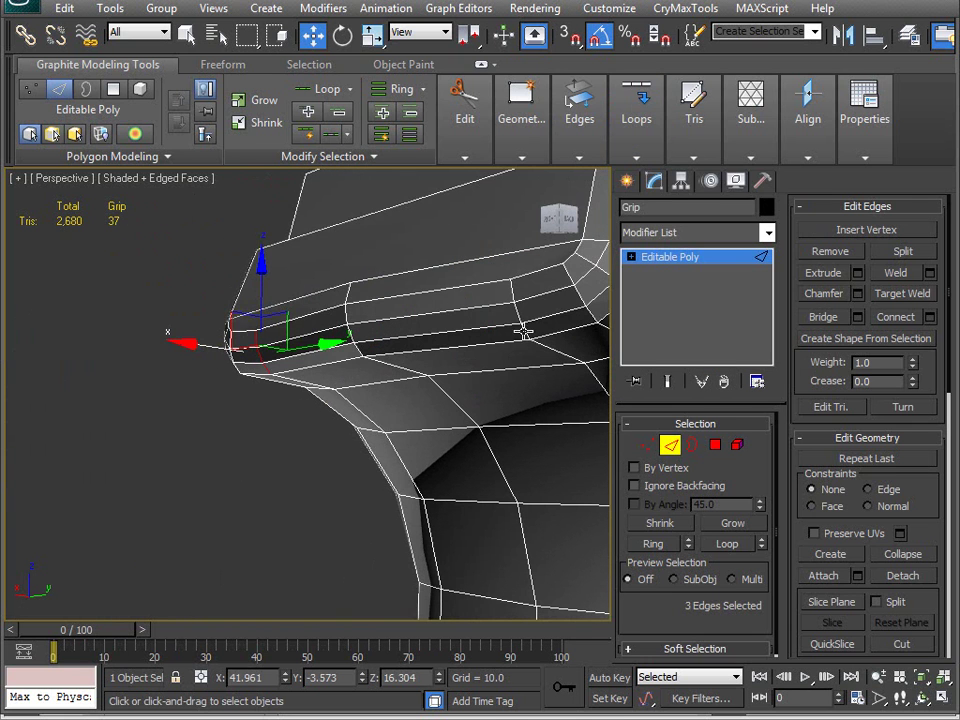
Add the three matching short chamfer edges on the other half of the rear end to the selection
{"action": "left_click", "coordinate": [522, 324], "text": "ctrl"}
{"action": "left_click", "coordinate": [513, 301], "text": "ctrl"}
{"action": "left_click", "coordinate": [510, 290], "text": "ctrl"}
{"action": "middle_click_drag", "start_coordinate": [300, 362], "coordinate": [436, 353], "text": "alt"}
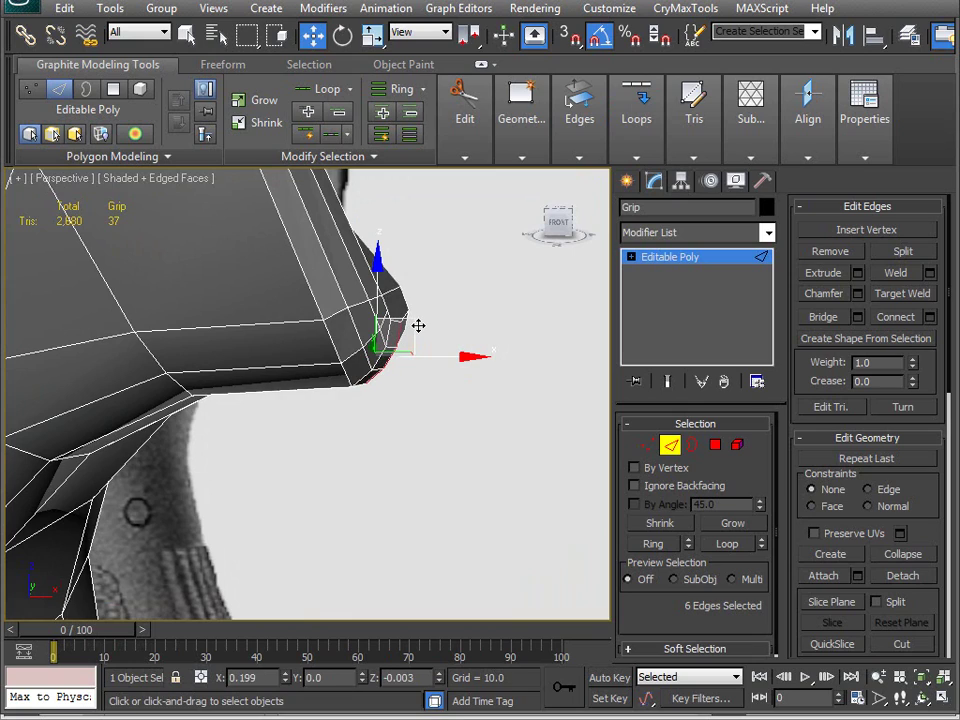
{"action": "middle_click_drag", "start_coordinate": [418, 326], "coordinate": [236, 227], "text": "alt"}
Try using Optimize to connect the centre vertex of the rear face to the face's two upper corners
{"action": "left_click", "coordinate": [215, 68]}
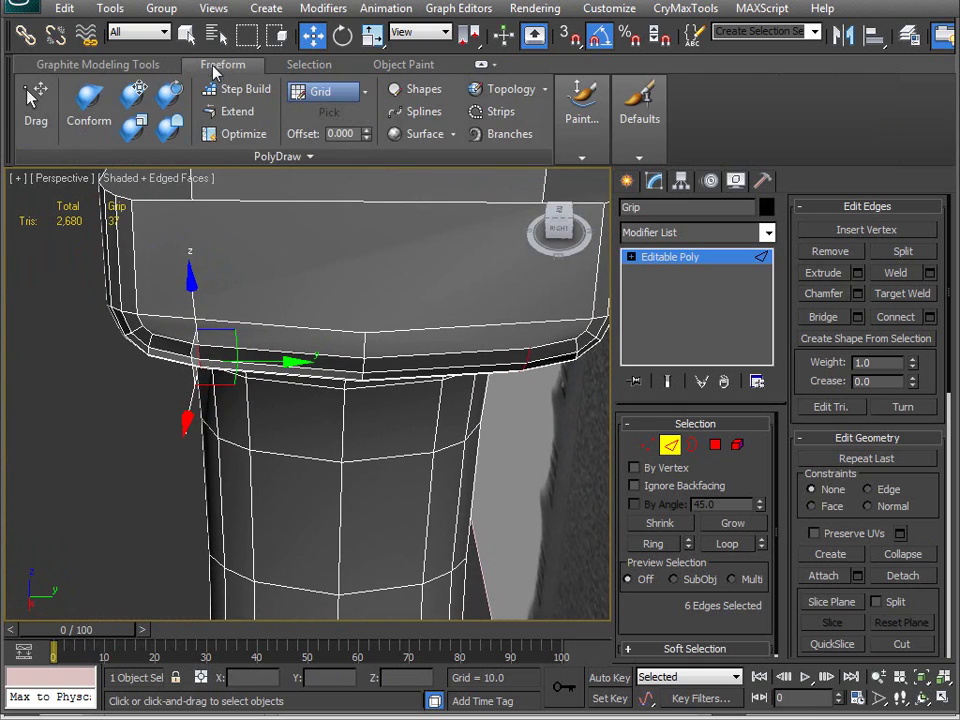
{"action": "left_click", "coordinate": [238, 137]}
{"action": "left_click", "coordinate": [334, 313]}
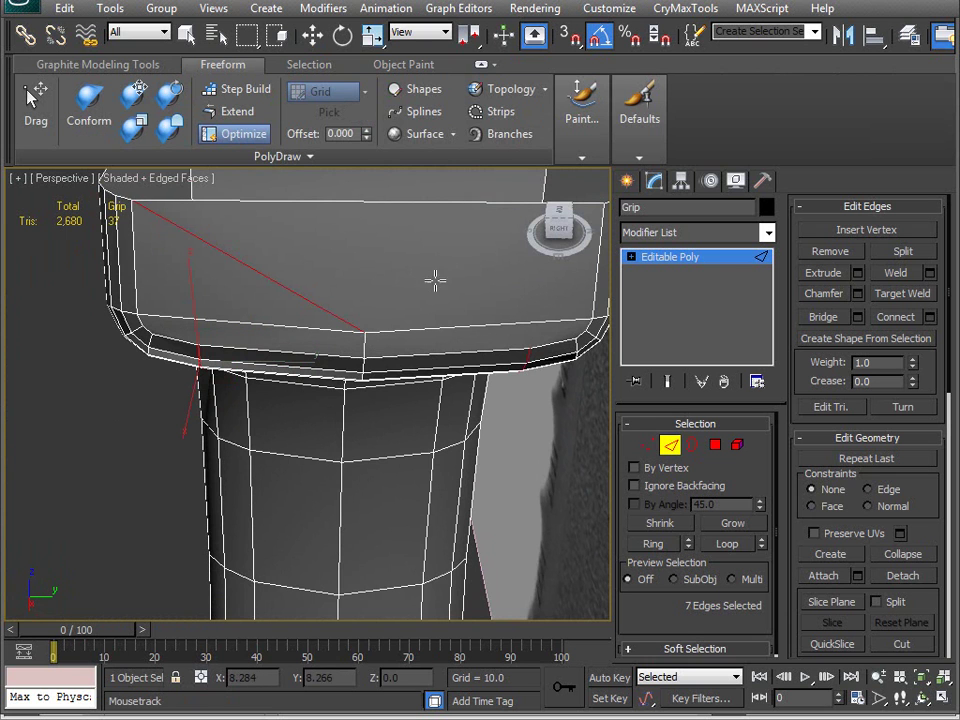
{"action": "left_click", "coordinate": [482, 246]}
{"action": "middle_click_drag", "start_coordinate": [482, 246], "coordinate": [403, 341], "text": "alt"}
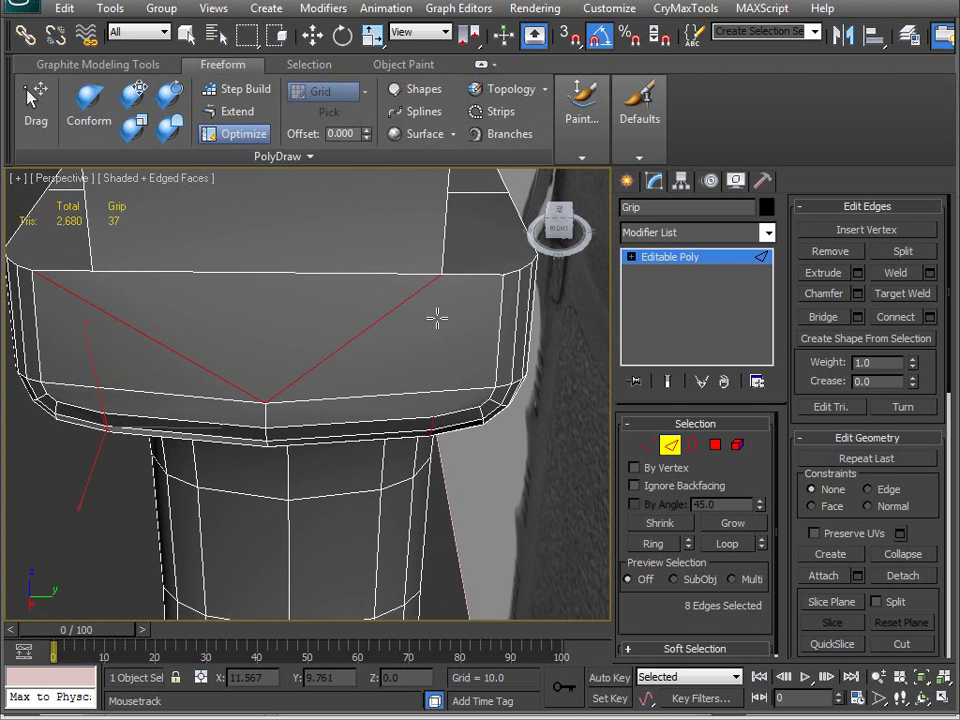
{"action": "left_click", "coordinate": [116, 289]}
{"action": "middle_click_drag", "start_coordinate": [116, 289], "coordinate": [340, 328], "text": "alt"}
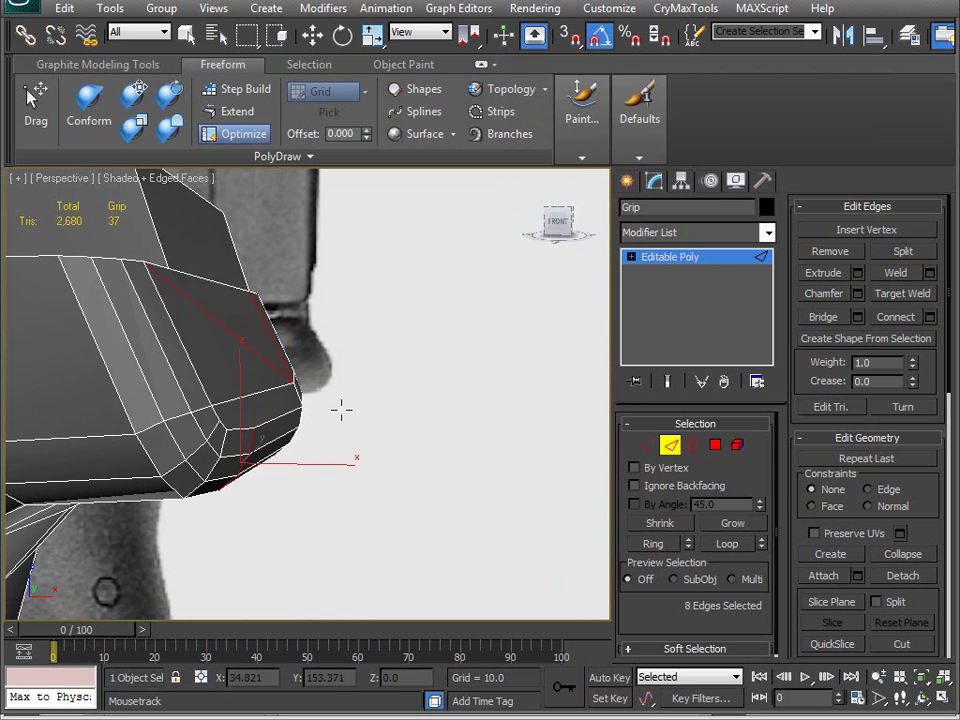
Undo the rear end edits and the vertical centre loop, back to the selected horizontal edges on the grip's back
{"action": "key", "text": "ctrl+z"}
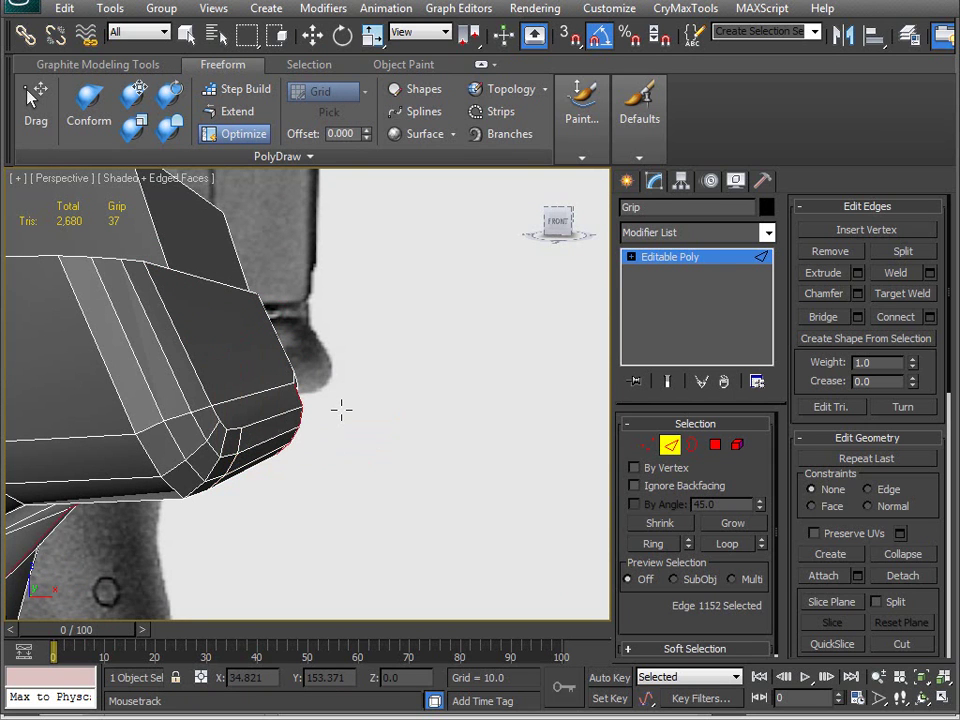
{"action": "middle_click_drag", "start_coordinate": [341, 408], "coordinate": [420, 254], "text": "alt"}
{"action": "key", "text": "ctrl+BackSpace"}
{"action": "middle_click_drag", "start_coordinate": [408, 371], "coordinate": [358, 409], "text": "alt"}
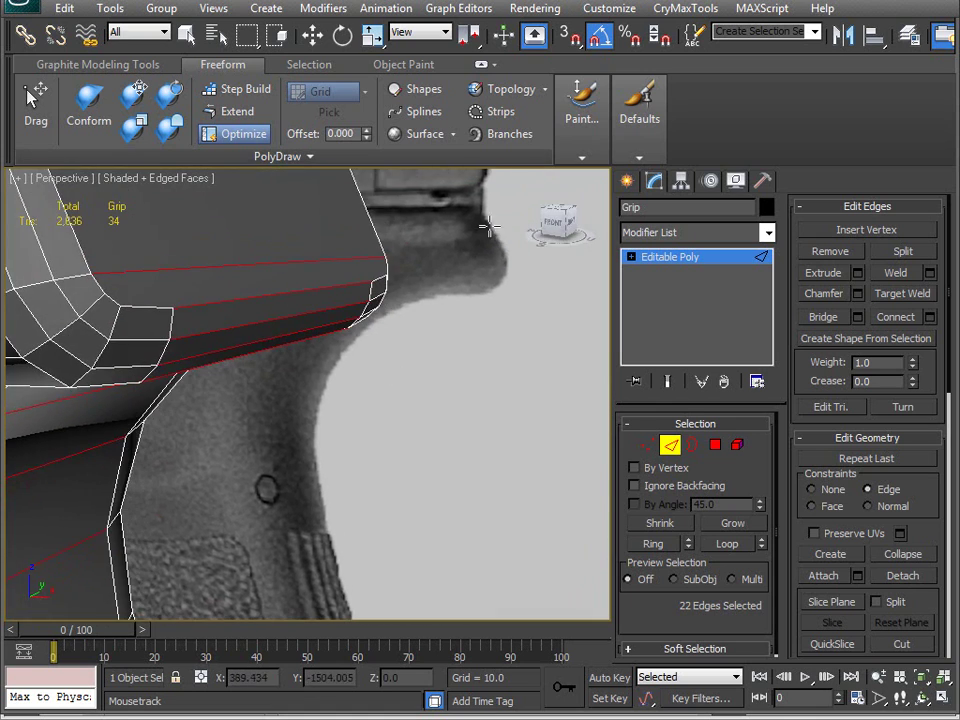
{"action": "middle_click_drag", "start_coordinate": [473, 333], "coordinate": [230, 370], "text": "alt"}
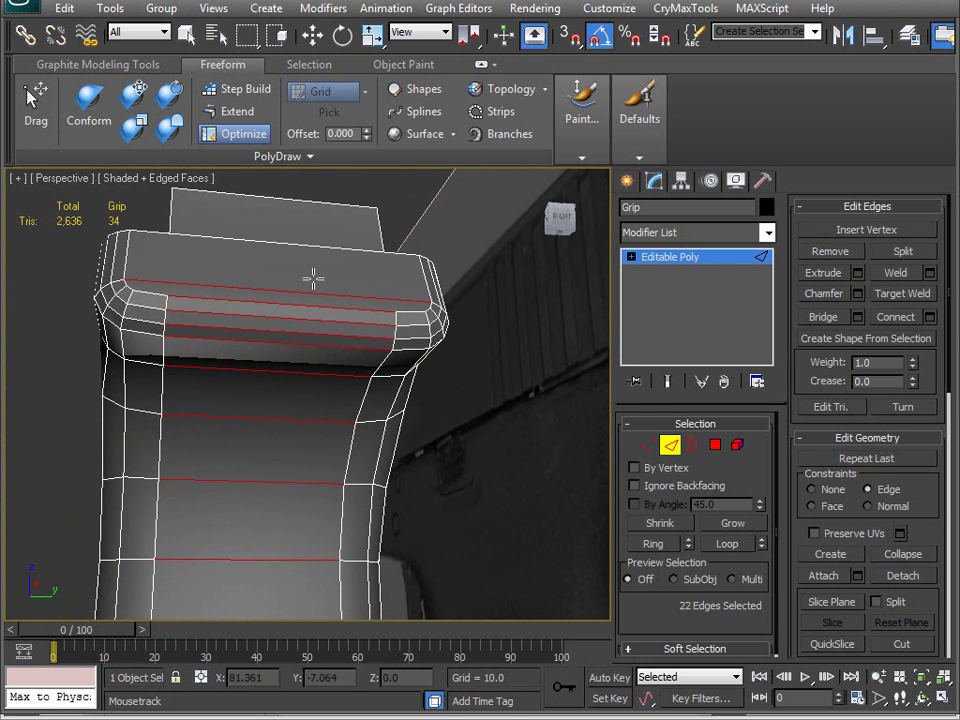
Leave Optimize and deselect the rear end's edges, keeping only the horizontal edges down the grip's back selected
{"action": "right_click", "coordinate": [334, 307]}
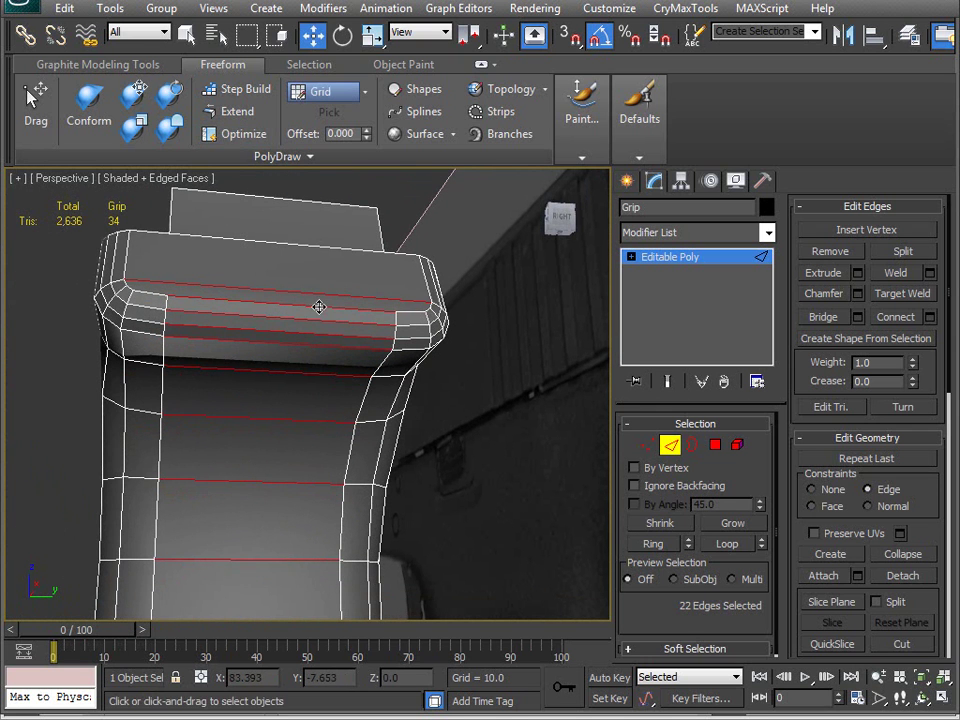
{"action": "left_click_drag", "start_coordinate": [268, 386], "coordinate": [265, 390], "text": "alt"}
{"action": "middle_click_drag", "start_coordinate": [265, 390], "coordinate": [313, 346], "text": "alt"}
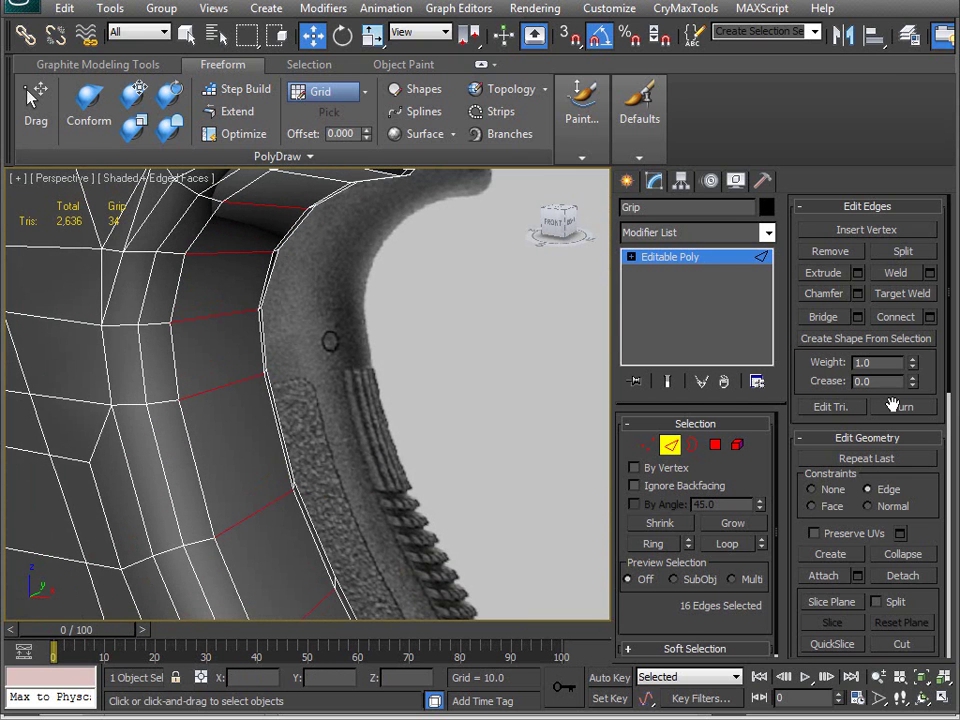
Connect the selected back edges with 2 segments and a pinch of -4
{"action": "left_click", "coordinate": [929, 317]}
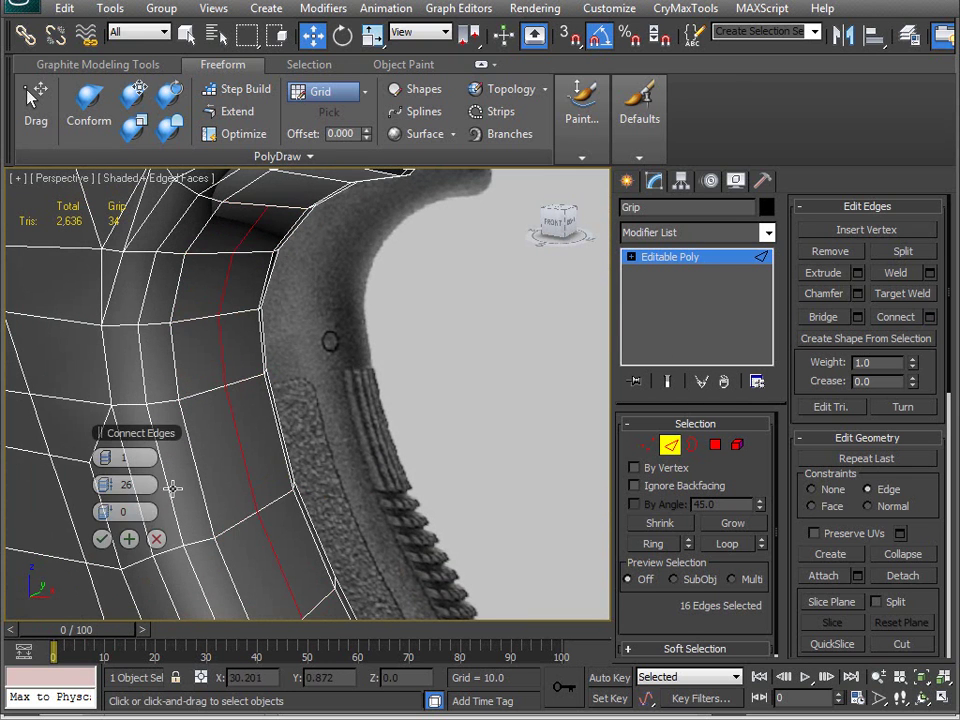
{"action": "middle_click_drag", "start_coordinate": [335, 400], "coordinate": [207, 405], "text": "alt"}
{"action": "left_click_drag", "start_coordinate": [113, 487], "coordinate": [4, 481]}
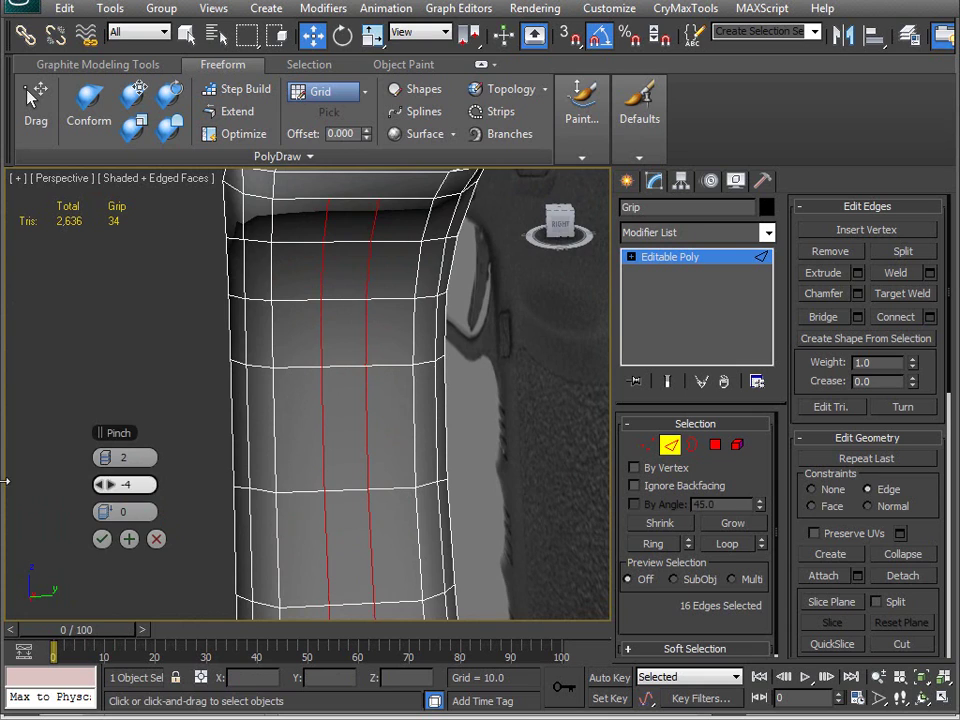
{"action": "left_click", "coordinate": [101, 540]}
Move the two new vertical loops outward about 0.65 along X to round the grip's back
{"action": "middle_click_drag", "start_coordinate": [208, 418], "coordinate": [367, 369], "text": "alt"}
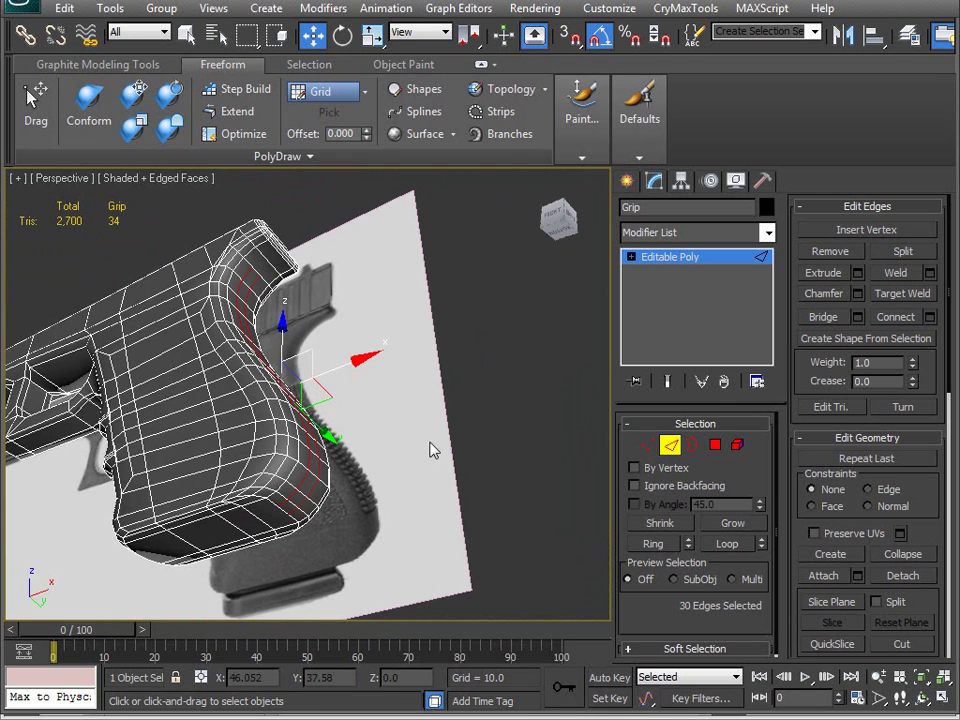
{"action": "left_click_drag", "start_coordinate": [350, 367], "coordinate": [354, 368]}
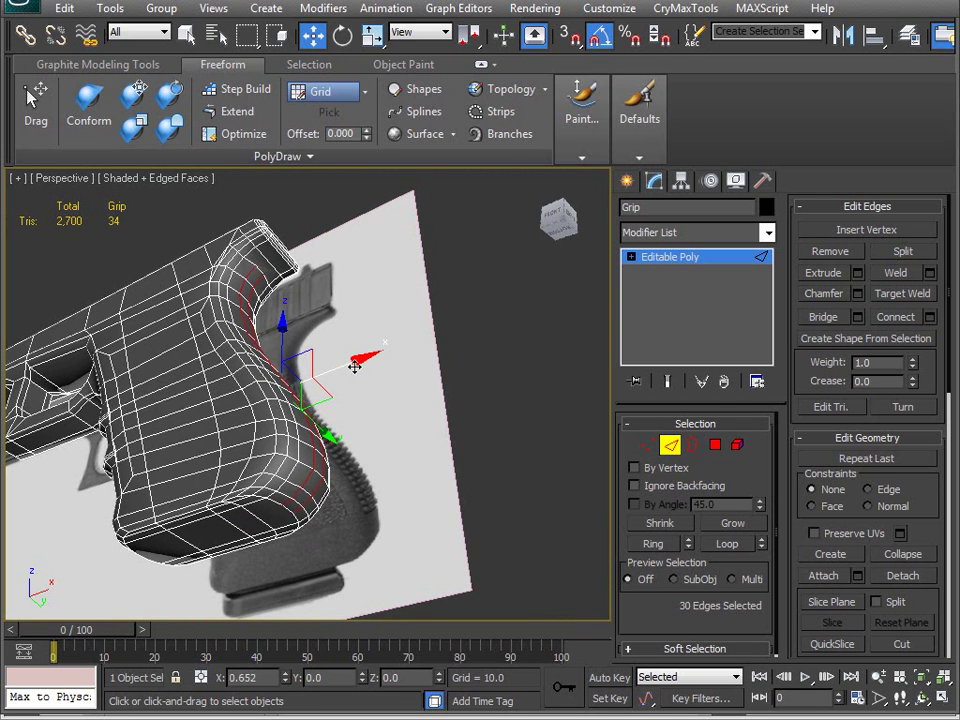
{"action": "middle_click_drag", "start_coordinate": [354, 367], "coordinate": [291, 268], "text": "alt"}
{"action": "scroll", "coordinate": [296, 370], "scroll_direction": "up", "scroll_amount": 5}
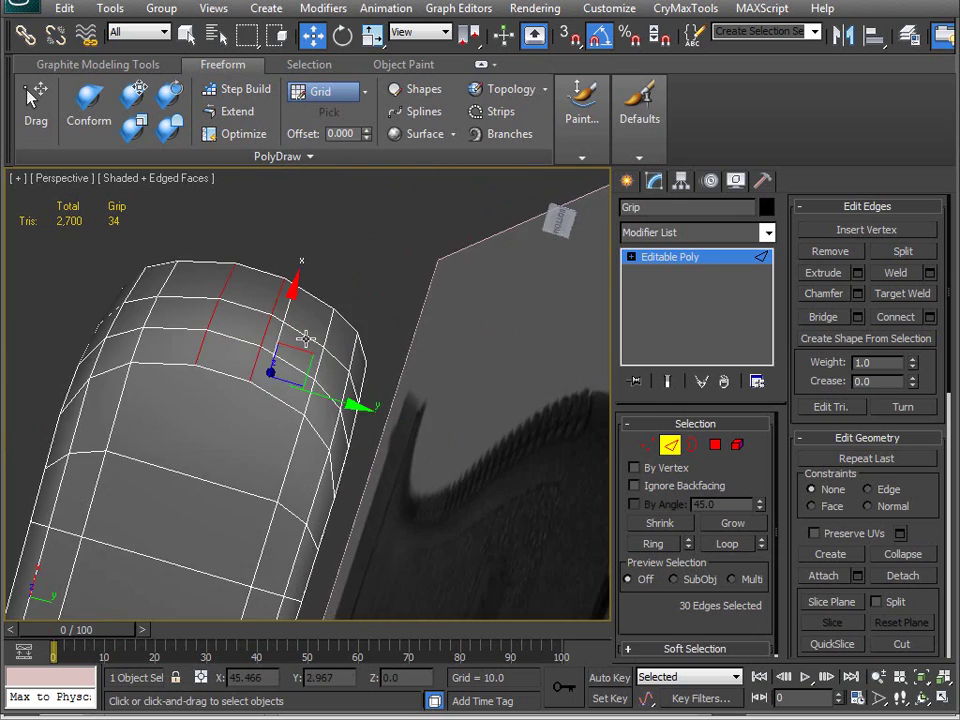
Use Optimize to connect the loops' upper ends and add short diagonal edges at both lower corners of the rear face
{"action": "middle_click_drag", "start_coordinate": [296, 370], "coordinate": [353, 378], "text": "alt"}
{"action": "middle_click_drag", "start_coordinate": [300, 342], "coordinate": [360, 380], "text": "alt"}
{"action": "middle_click_drag", "start_coordinate": [386, 278], "coordinate": [205, 268], "text": "alt"}
{"action": "left_click", "coordinate": [242, 133]}
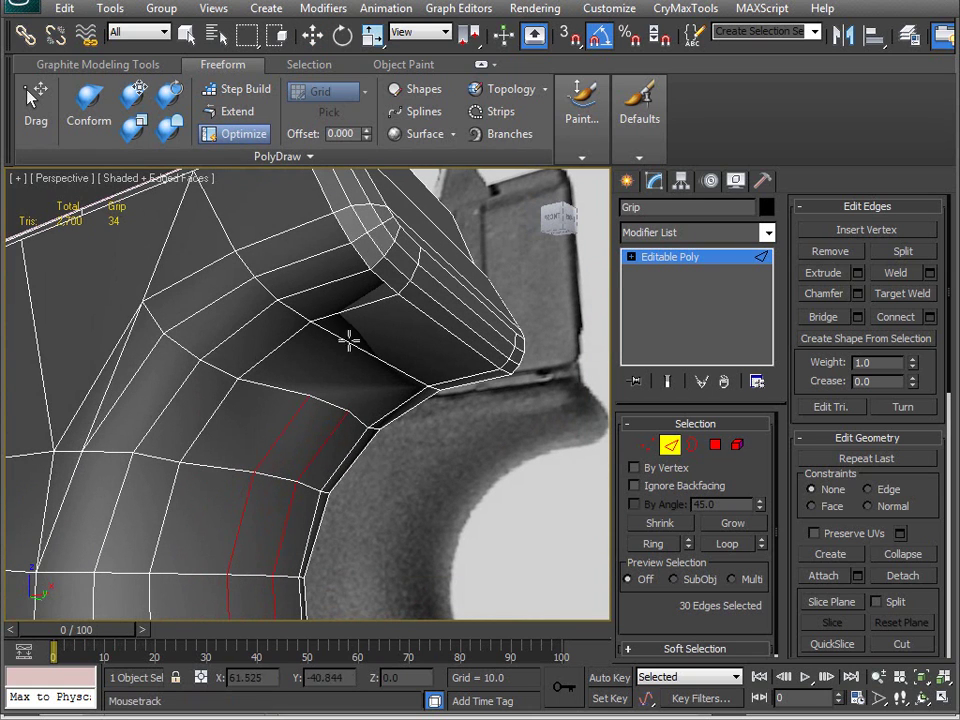
{"action": "left_click", "coordinate": [330, 397]}
{"action": "middle_click_drag", "start_coordinate": [424, 378], "coordinate": [258, 468], "text": "alt"}
{"action": "scroll", "coordinate": [199, 469], "scroll_direction": "down", "scroll_amount": 2}
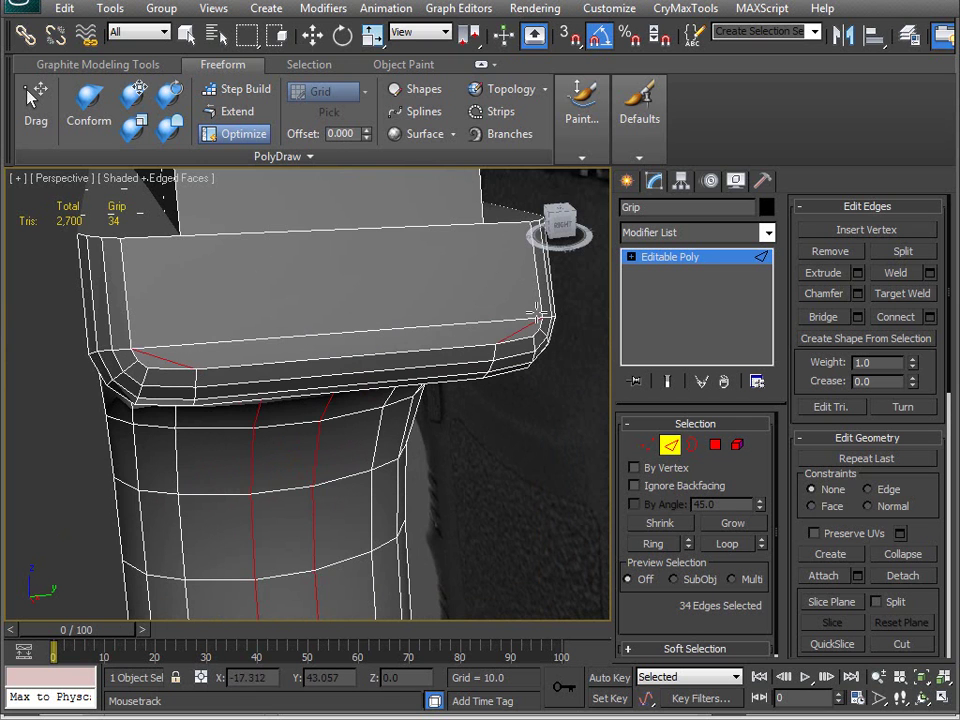
Connect the raised block's two base corners to the rear face's lower corners with Optimize, and clear the edge selection
{"action": "middle_click_drag", "start_coordinate": [320, 318], "coordinate": [168, 424], "text": "alt"}
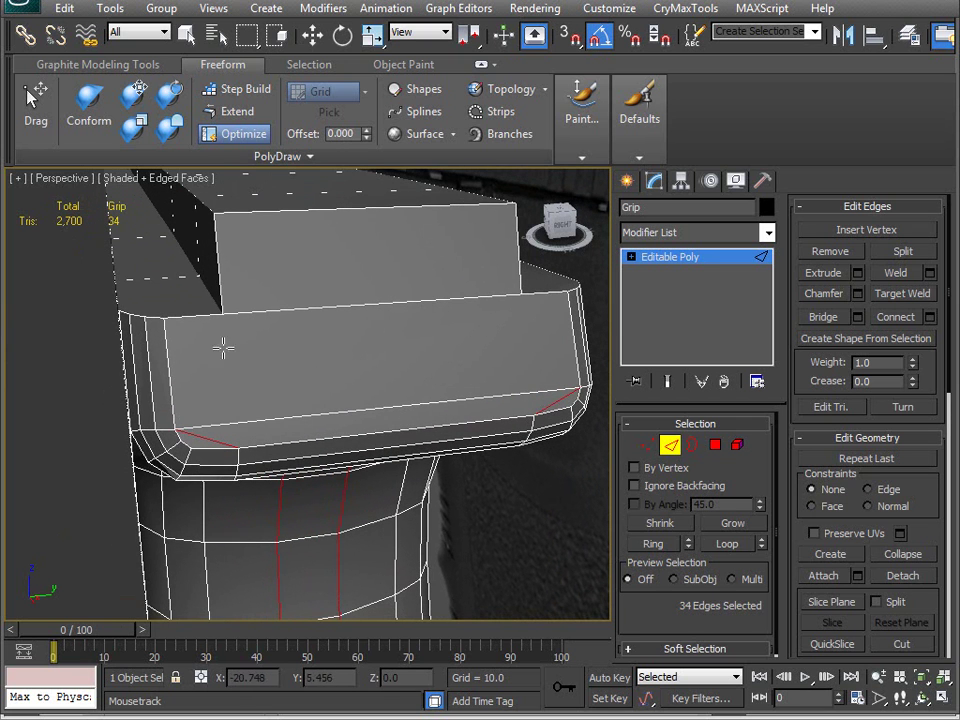
{"action": "middle_click_drag", "start_coordinate": [437, 289], "coordinate": [187, 430], "text": "alt"}
{"action": "middle_click_drag", "start_coordinate": [287, 450], "coordinate": [213, 489], "text": "alt"}
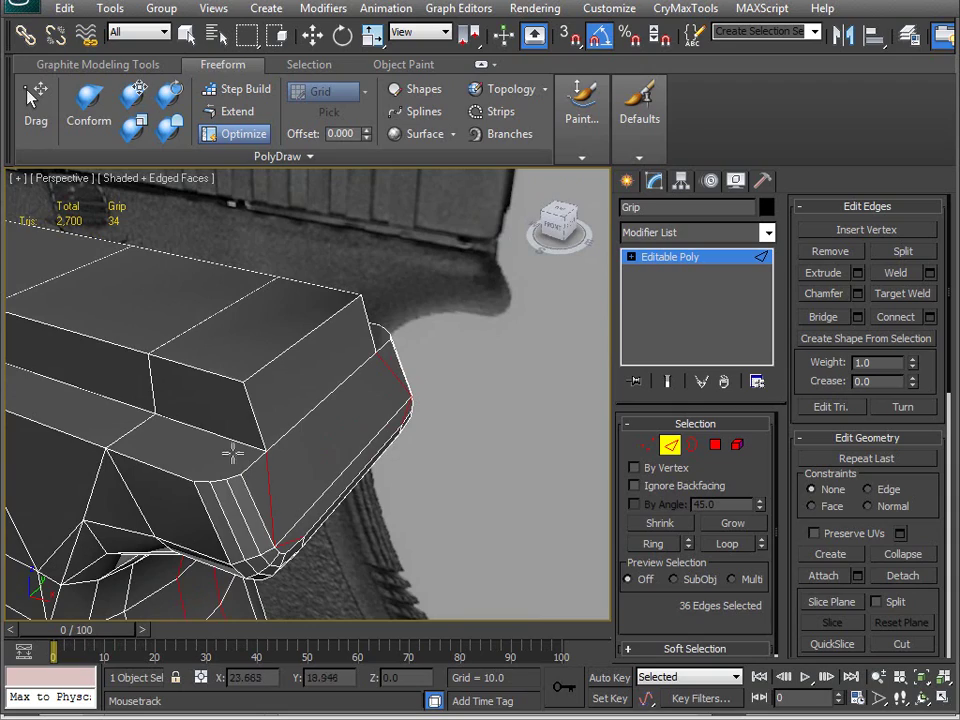
{"action": "middle_click_drag", "start_coordinate": [73, 446], "coordinate": [369, 411]}
{"action": "scroll", "coordinate": [369, 411], "scroll_direction": "down", "scroll_amount": 4}
{"action": "middle_click_drag", "start_coordinate": [163, 456], "coordinate": [295, 374], "text": "alt"}
{"action": "middle_click_drag", "start_coordinate": [366, 515], "coordinate": [270, 455], "text": "alt"}
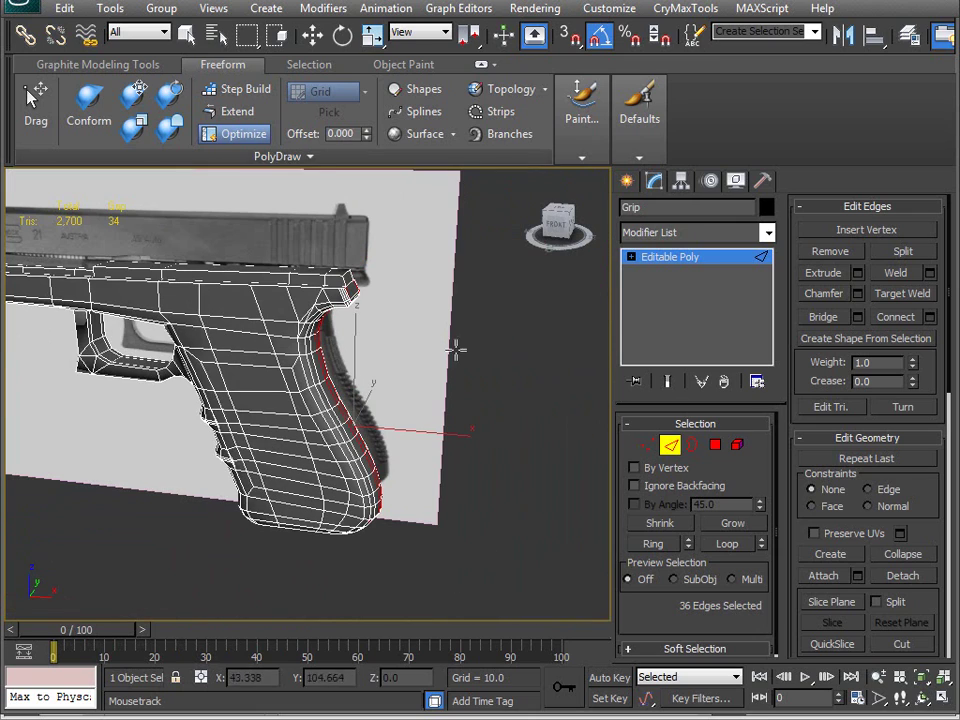
{"action": "left_click", "coordinate": [250, 133]}
{"action": "left_click", "coordinate": [506, 380]}
{"action": "middle_click_drag", "start_coordinate": [506, 380], "coordinate": [540, 433], "text": "alt"}
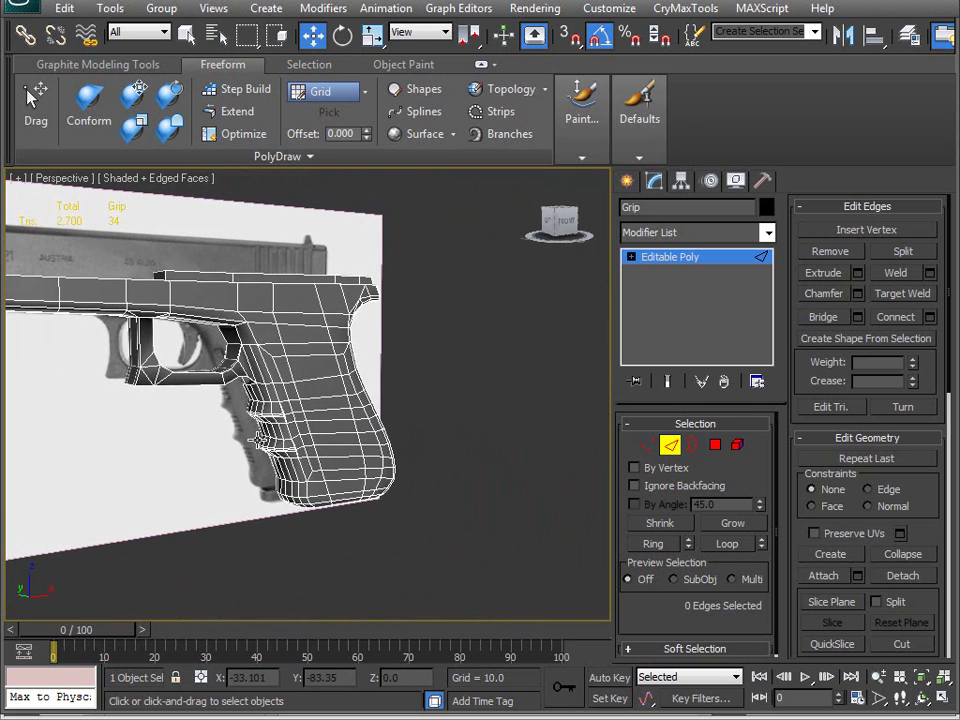
Examine the shading and topology of the grip's side with edged faces switched off and on
{"action": "key", "text": "F4"}
{"action": "mouse_move", "coordinate": [201, 454]}
{"action": "middle_mouse_down", "text": "alt"}
{"action": "mouse_move", "coordinate": [289, 414]}
{"action": "mouse_move", "coordinate": [195, 403]}
{"action": "mouse_move", "coordinate": [210, 395]}
{"action": "mouse_move", "coordinate": [328, 463]}
{"action": "mouse_move", "coordinate": [360, 463]}
{"action": "mouse_move", "coordinate": [322, 459]}
{"action": "middle_mouse_up", "text": "alt"}
{"action": "scroll", "coordinate": [327, 454], "scroll_direction": "up", "scroll_amount": 4}
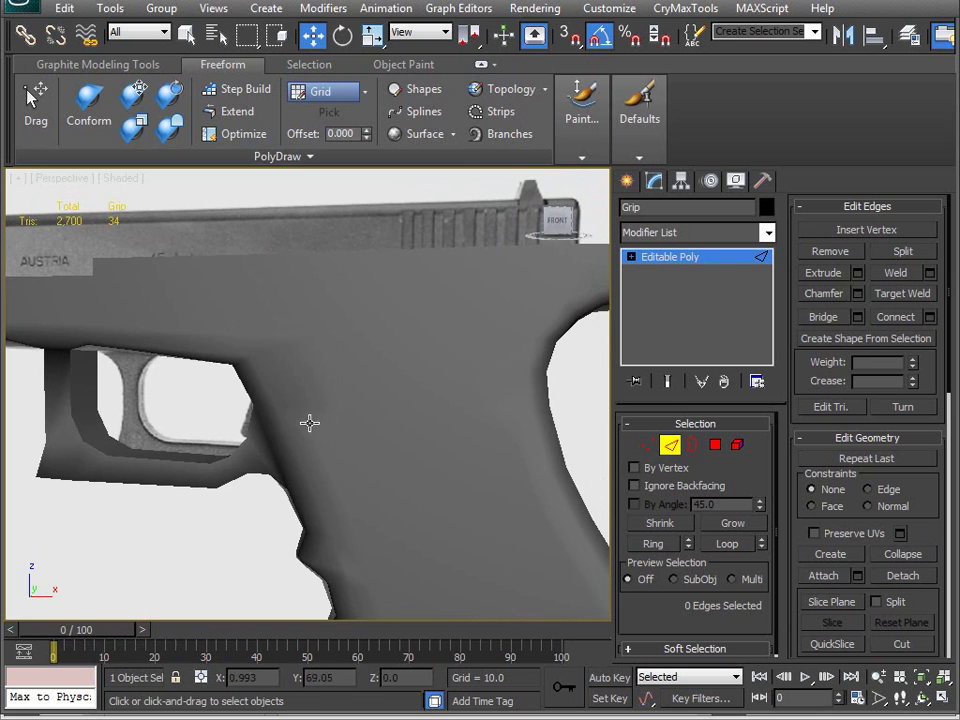
{"action": "middle_click_drag", "start_coordinate": [302, 401], "coordinate": [288, 403], "text": "alt"}
{"action": "key", "text": "F4"}
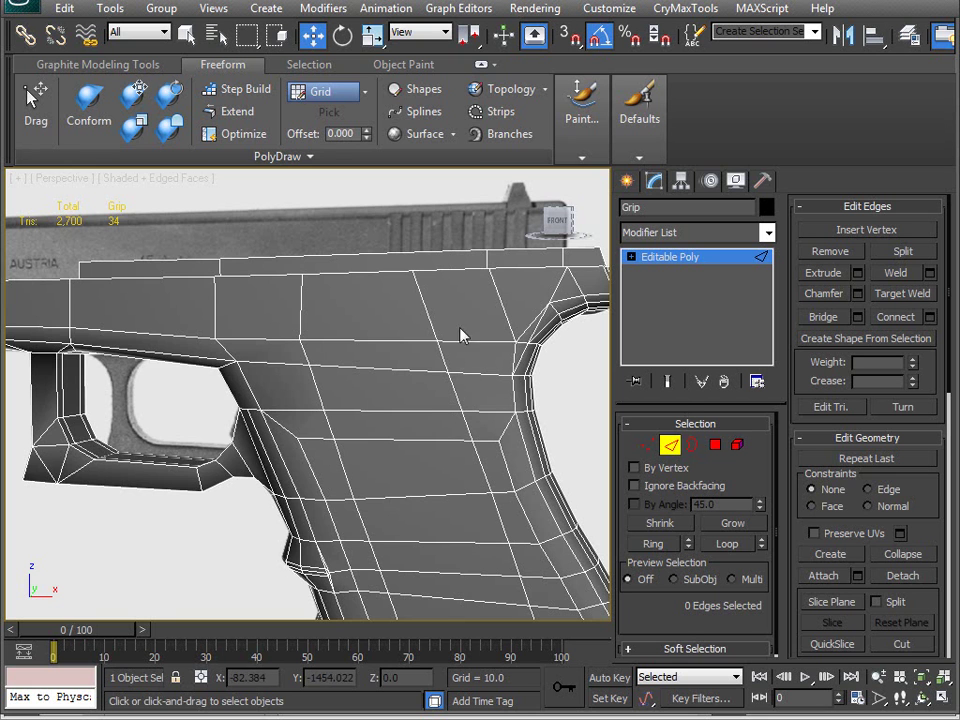
{"action": "key", "text": "F4"}
{"action": "mouse_move", "coordinate": [251, 495]}
{"action": "middle_mouse_down", "text": "alt"}
{"action": "mouse_move", "coordinate": [324, 493]}
{"action": "mouse_move", "coordinate": [380, 470]}
{"action": "mouse_move", "coordinate": [343, 467]}
{"action": "mouse_move", "coordinate": [326, 452]}
{"action": "mouse_move", "coordinate": [255, 488]}
{"action": "mouse_move", "coordinate": [281, 495]}
{"action": "mouse_move", "coordinate": [377, 371]}
{"action": "mouse_move", "coordinate": [272, 422]}
{"action": "mouse_move", "coordinate": [435, 361]}
{"action": "middle_mouse_up", "text": "alt"}
{"action": "scroll", "coordinate": [333, 431], "scroll_direction": "up", "scroll_amount": 3}
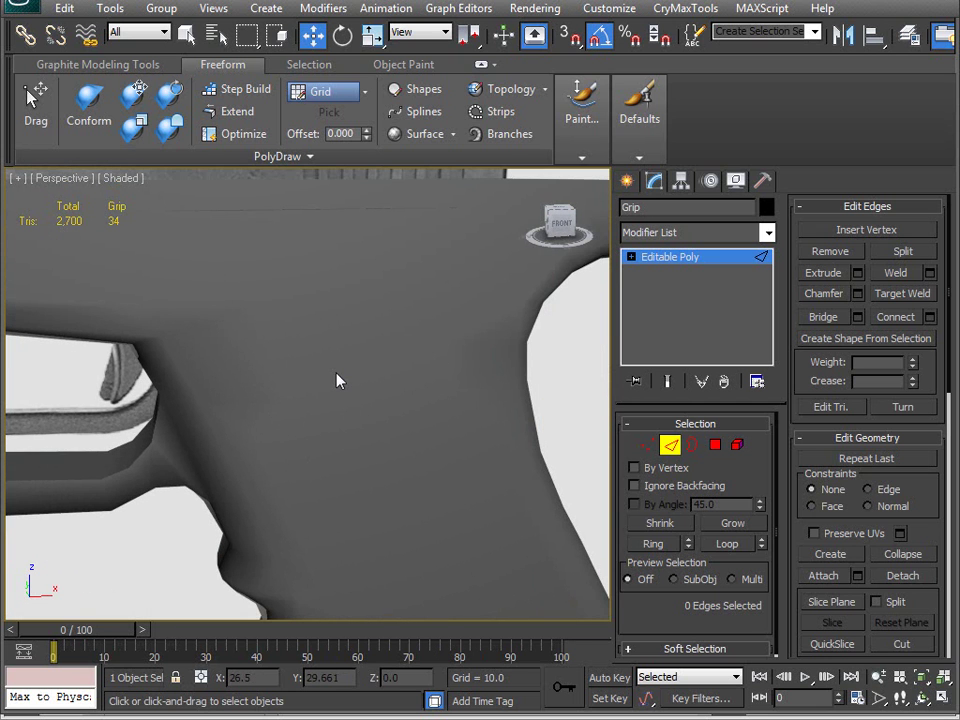
{"action": "key", "text": "F4"}
{"action": "mouse_move", "coordinate": [362, 429]}
{"action": "middle_mouse_down", "text": "alt"}
{"action": "mouse_move", "coordinate": [339, 433]}
{"action": "mouse_move", "coordinate": [345, 408]}
{"action": "middle_mouse_up", "text": "alt"}
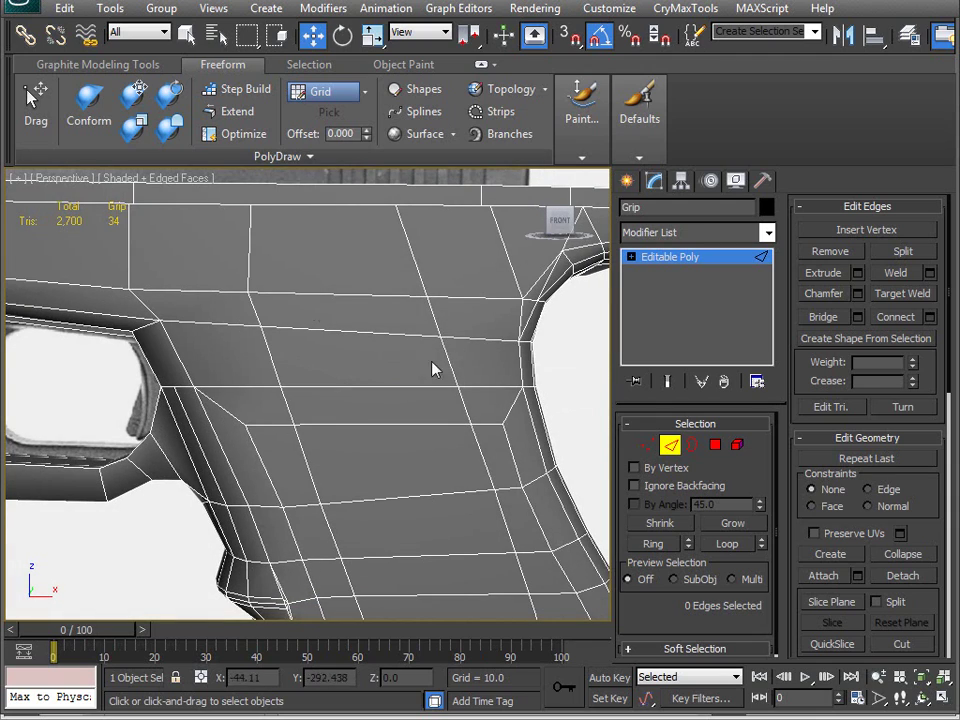
{"action": "scroll", "coordinate": [400, 380], "scroll_direction": "down", "scroll_amount": 8}
{"action": "middle_click_drag", "start_coordinate": [266, 480], "coordinate": [333, 366], "text": "alt"}
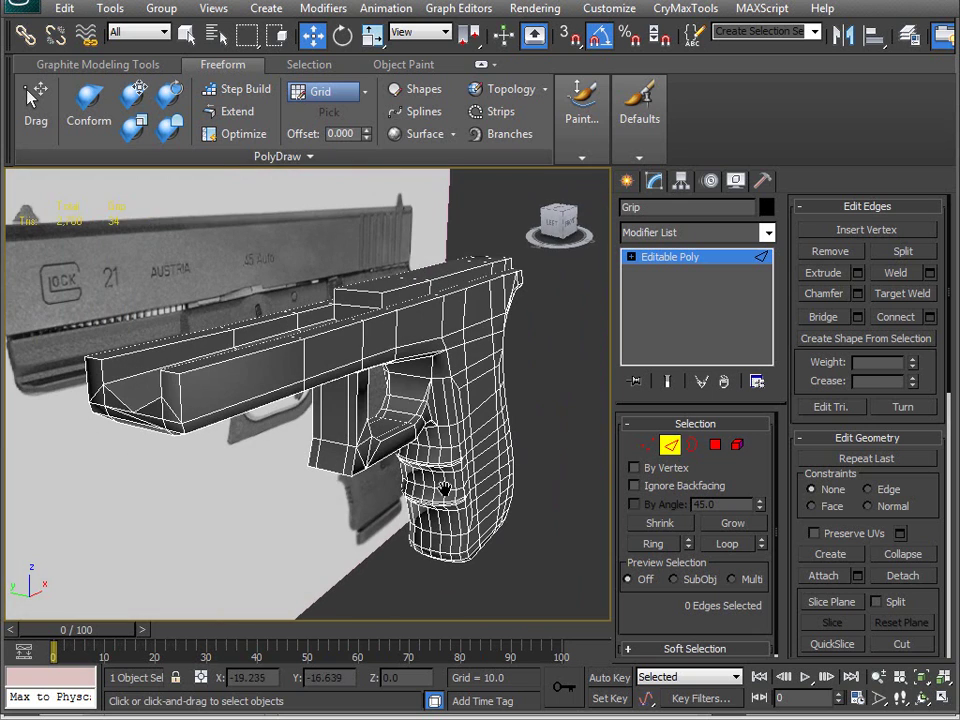
Select the edges along the upper outer rim of the frame's side and extend the selection with Loop
{"action": "left_click", "coordinate": [262, 348]}
{"action": "left_click", "coordinate": [205, 362], "text": "ctrl"}
{"action": "middle_click_drag", "start_coordinate": [262, 350], "coordinate": [217, 271], "text": "alt"}
{"action": "left_click", "coordinate": [214, 271], "text": "ctrl"}
{"action": "left_click", "coordinate": [424, 280], "text": "ctrl"}
{"action": "left_click", "coordinate": [322, 207], "text": "ctrl"}
{"action": "left_click", "coordinate": [358, 190], "text": "ctrl"}
{"action": "middle_click_drag", "start_coordinate": [358, 190], "coordinate": [200, 354], "text": "alt"}
{"action": "left_click", "coordinate": [376, 372], "text": "ctrl"}
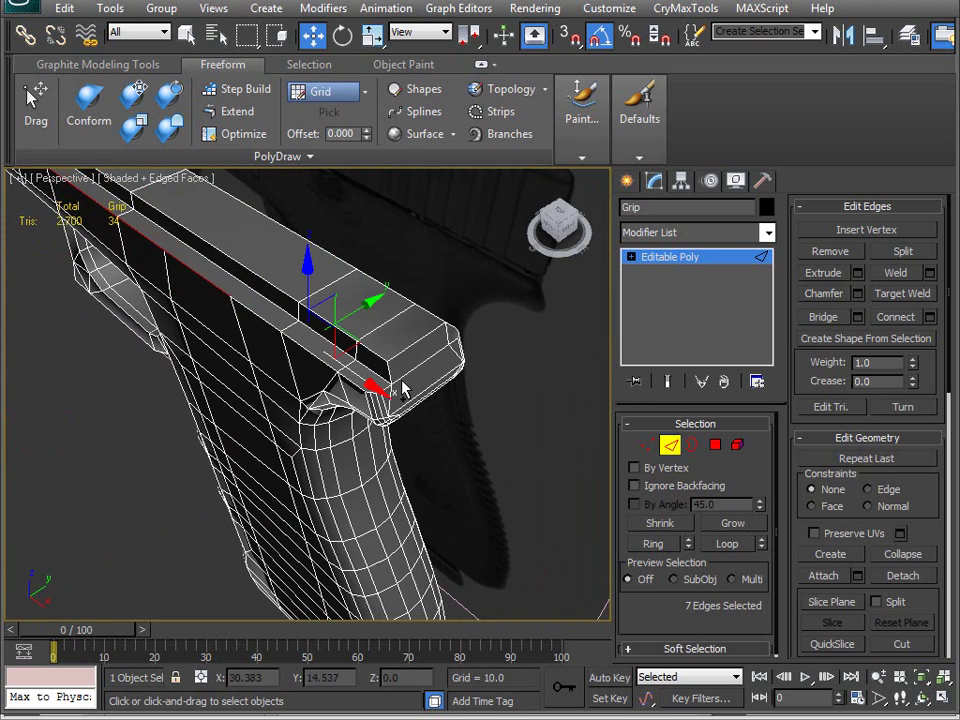
{"action": "left_click", "coordinate": [262, 314], "text": "ctrl"}
{"action": "left_click", "coordinate": [323, 359], "text": "ctrl"}
{"action": "key", "text": "q"}
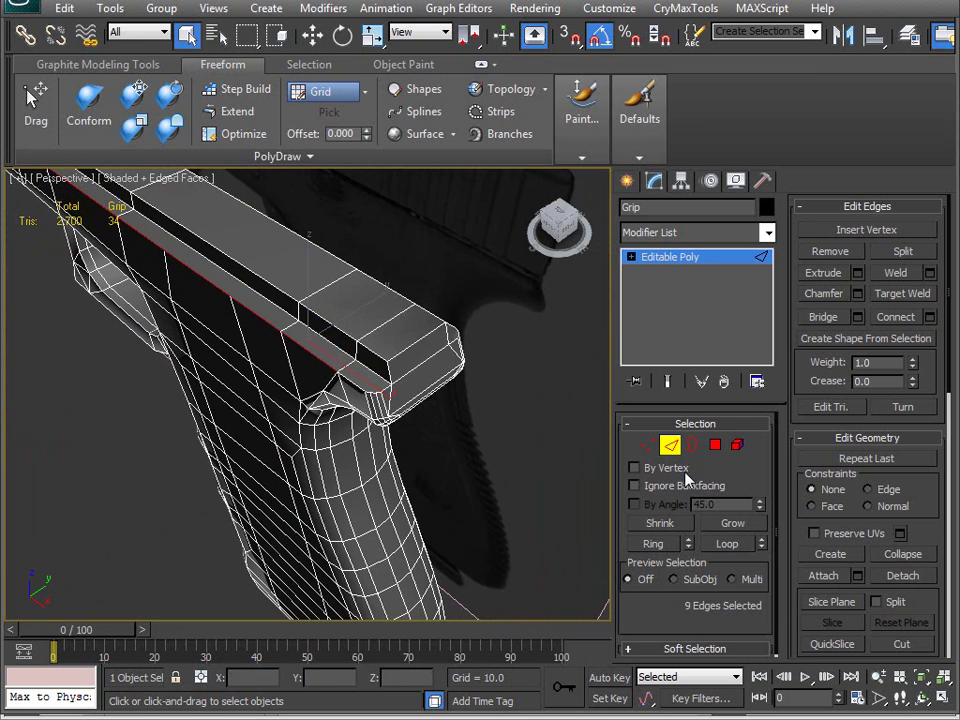
{"action": "left_click", "coordinate": [748, 549]}
{"action": "middle_click_drag", "start_coordinate": [466, 492], "coordinate": [452, 456], "text": "alt"}
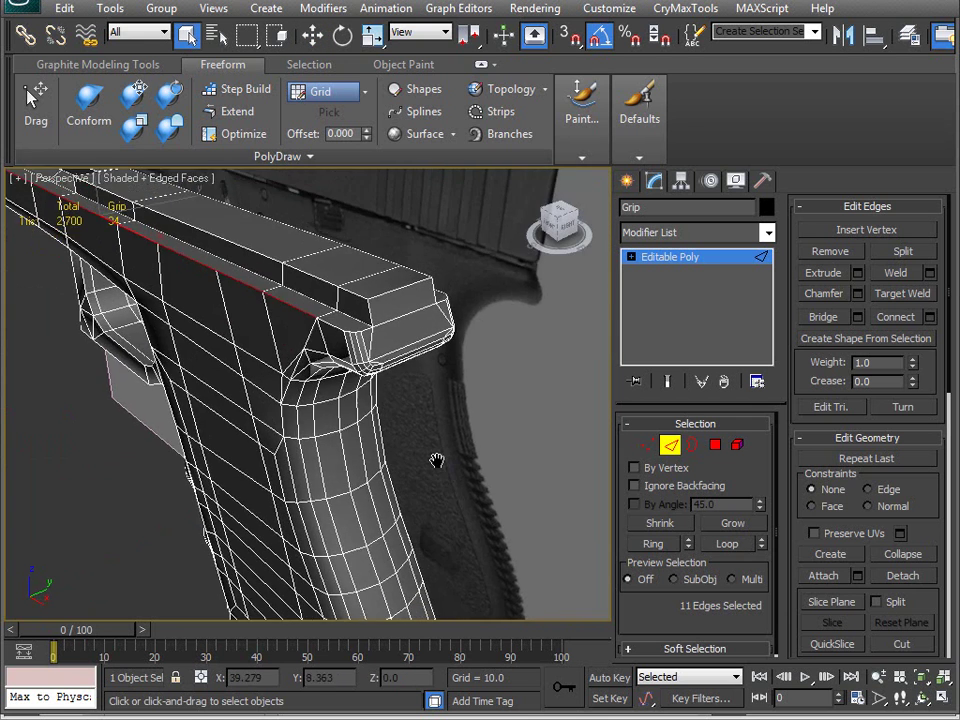
Add the short top rim edges around the rear corner to the selection, leaving out the vertical corner edge
{"action": "scroll", "coordinate": [437, 488], "scroll_direction": "up", "scroll_amount": 4}
{"action": "left_click", "coordinate": [396, 349], "text": "ctrl"}
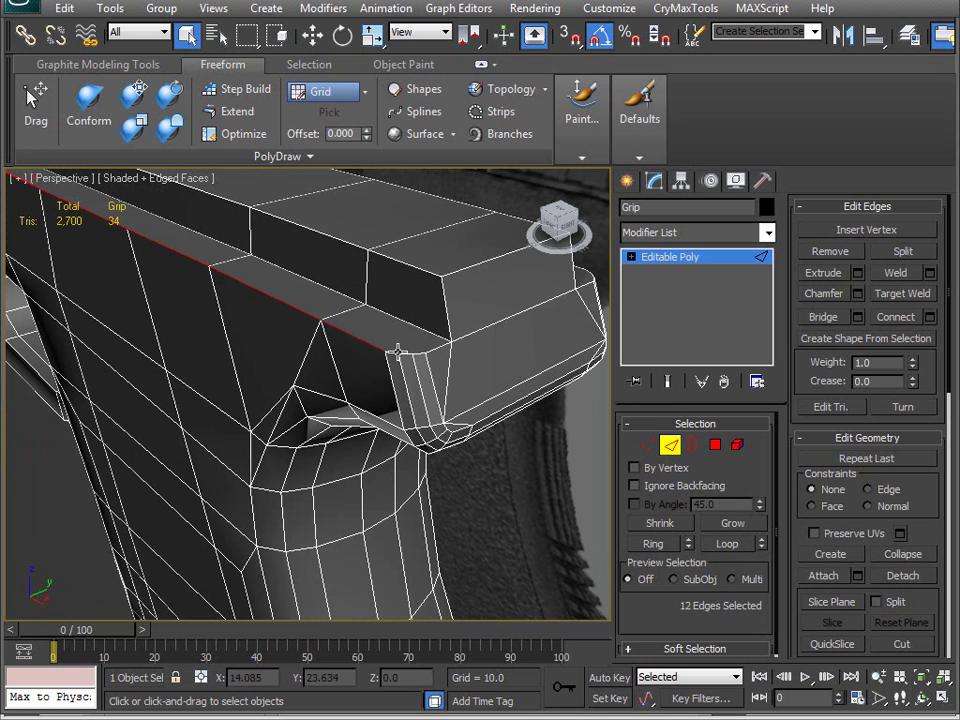
{"action": "middle_click_drag", "start_coordinate": [397, 350], "coordinate": [403, 372], "text": "alt"}
{"action": "scroll", "coordinate": [394, 395], "scroll_direction": "up", "scroll_amount": 4}
{"action": "scroll", "coordinate": [394, 395], "scroll_direction": "up", "scroll_amount": 2}
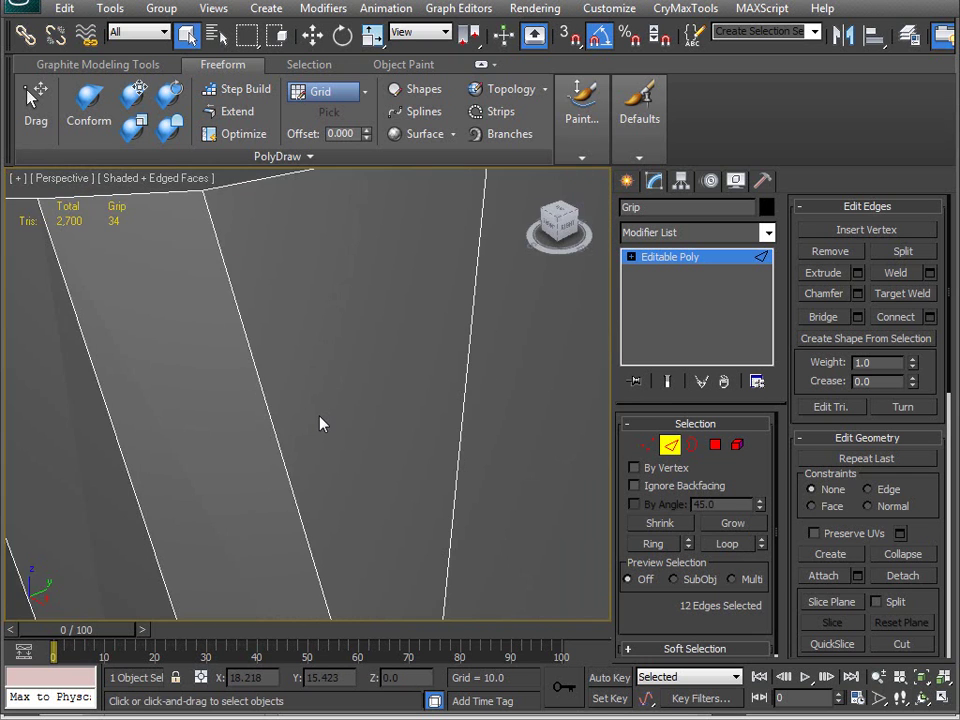
{"action": "scroll", "coordinate": [319, 424], "scroll_direction": "down", "scroll_amount": 6}
{"action": "left_click", "coordinate": [275, 379], "text": "ctrl"}
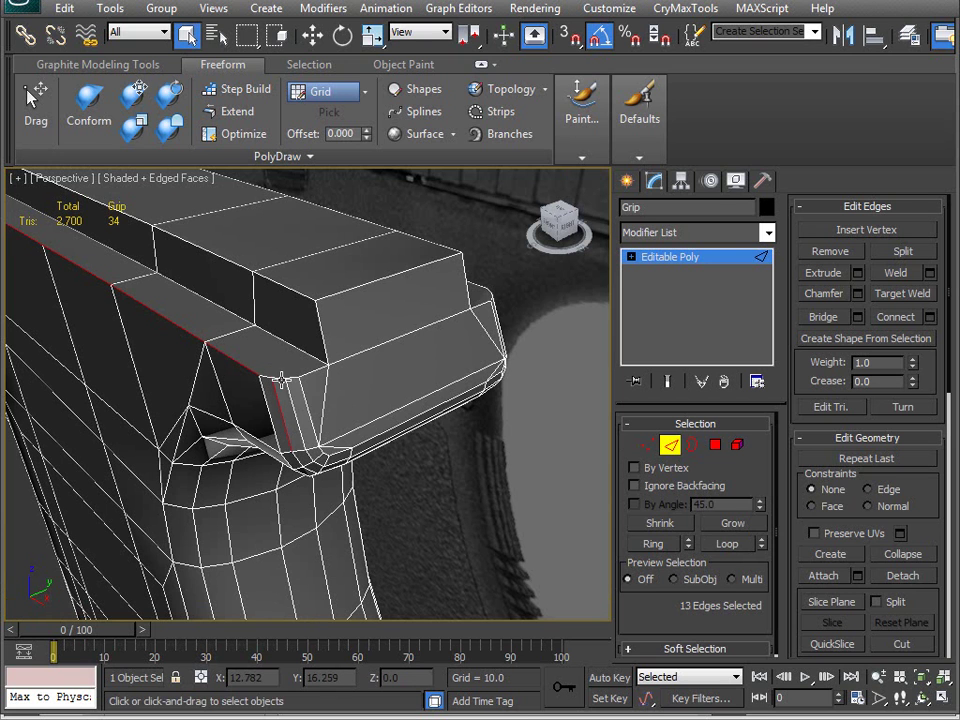
{"action": "left_click", "coordinate": [266, 377], "text": "ctrl"}
{"action": "left_click", "coordinate": [290, 375], "text": "ctrl"}
{"action": "left_click", "coordinate": [298, 376], "text": "ctrl"}
{"action": "left_click", "coordinate": [311, 372], "text": "ctrl"}
{"action": "left_click", "coordinate": [285, 427], "text": "alt"}
{"action": "middle_click_drag", "start_coordinate": [285, 429], "coordinate": [253, 445], "text": "alt"}
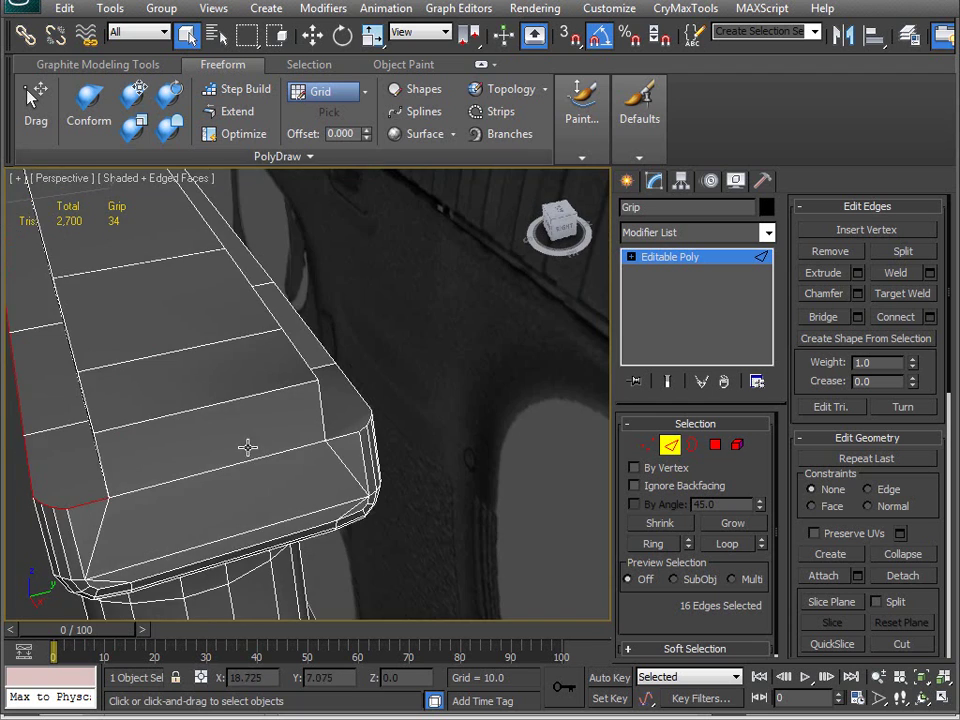
Deselect the stray edges on the opposite side of the grip
{"action": "middle_click_drag", "start_coordinate": [236, 496], "coordinate": [93, 481], "text": "alt"}
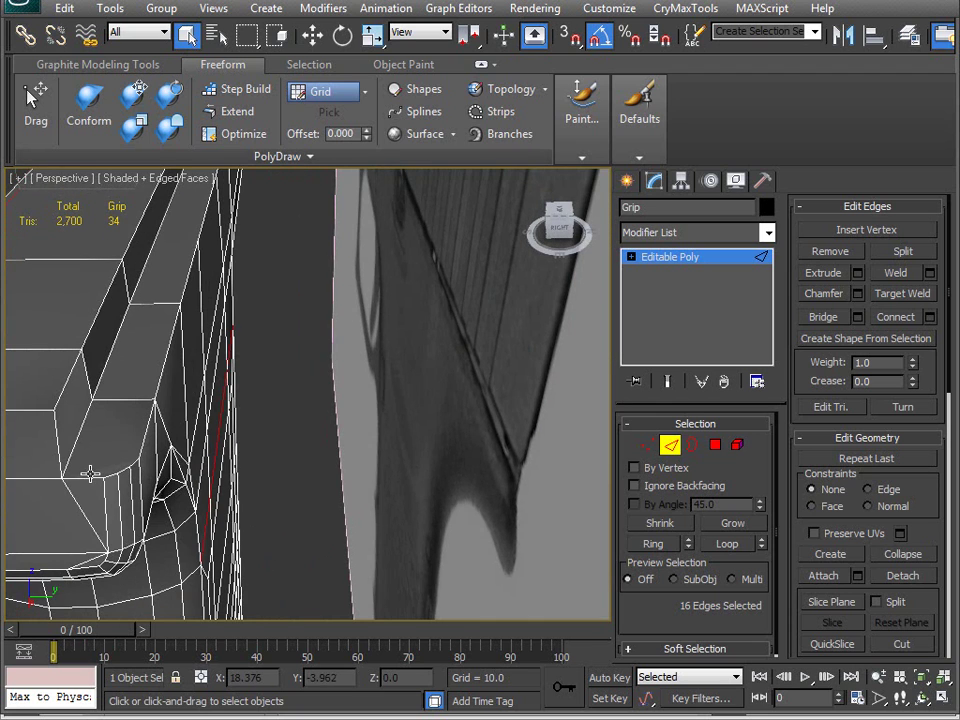
{"action": "middle_click_drag", "start_coordinate": [175, 467], "coordinate": [196, 424], "text": "alt"}
{"action": "left_click_drag", "start_coordinate": [290, 358], "coordinate": [180, 531]}
{"action": "scroll", "coordinate": [232, 462], "scroll_direction": "down", "scroll_amount": 6}
Examine the rim selection along the frame's side and around the trigger guard
{"action": "middle_click_drag", "start_coordinate": [233, 462], "coordinate": [459, 447], "text": "alt"}
{"action": "scroll", "coordinate": [459, 447], "scroll_direction": "up", "scroll_amount": 4}
{"action": "middle_click_drag", "start_coordinate": [292, 469], "coordinate": [107, 484], "text": "alt"}
{"action": "middle_click_drag", "start_coordinate": [362, 398], "coordinate": [281, 426]}
{"action": "scroll", "coordinate": [281, 426], "scroll_direction": "up", "scroll_amount": 5}
{"action": "middle_click_drag", "start_coordinate": [384, 409], "coordinate": [343, 458]}
{"action": "middle_click_drag", "start_coordinate": [343, 458], "coordinate": [575, 528], "text": "alt"}
{"action": "middle_click_drag", "start_coordinate": [205, 488], "coordinate": [283, 480], "text": "alt"}
{"action": "middle_click_drag", "start_coordinate": [191, 465], "coordinate": [472, 337]}
{"action": "middle_click_drag", "start_coordinate": [406, 393], "coordinate": [384, 397], "text": "alt"}
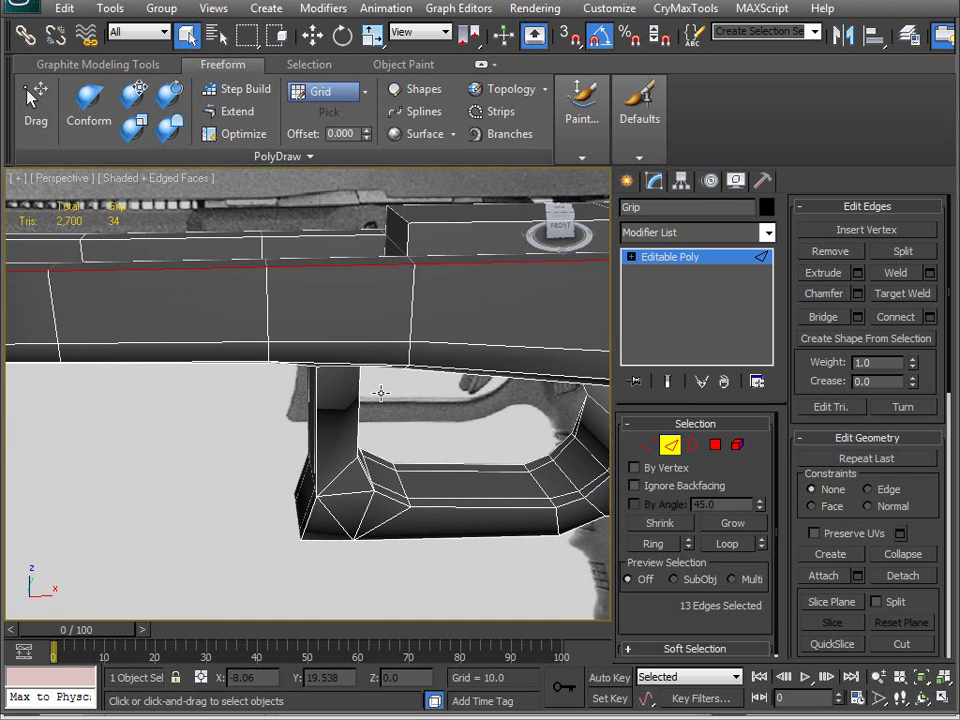
In the front view, move the whole Grip down to about Z -7.2 to uncover the frame in the reference image
{"action": "key", "text": "v"}
{"action": "key", "text": "f"}
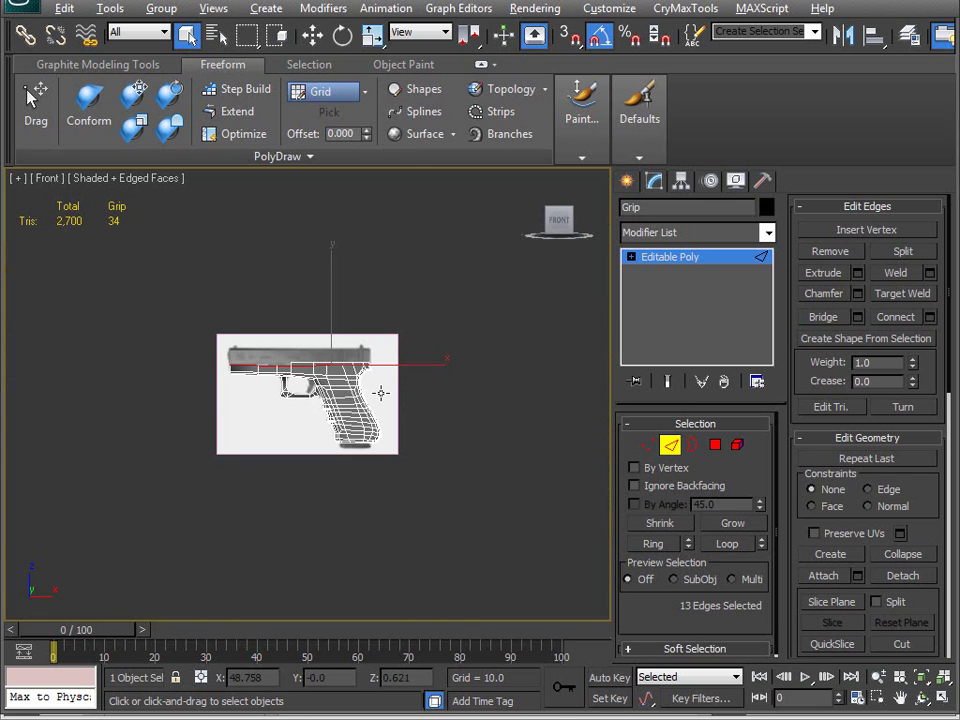
{"action": "scroll", "coordinate": [380, 393], "scroll_direction": "up", "scroll_amount": 6}
{"action": "scroll", "coordinate": [388, 401], "scroll_direction": "up", "scroll_amount": 5}
{"action": "middle_click_drag", "start_coordinate": [413, 462], "coordinate": [118, 465]}
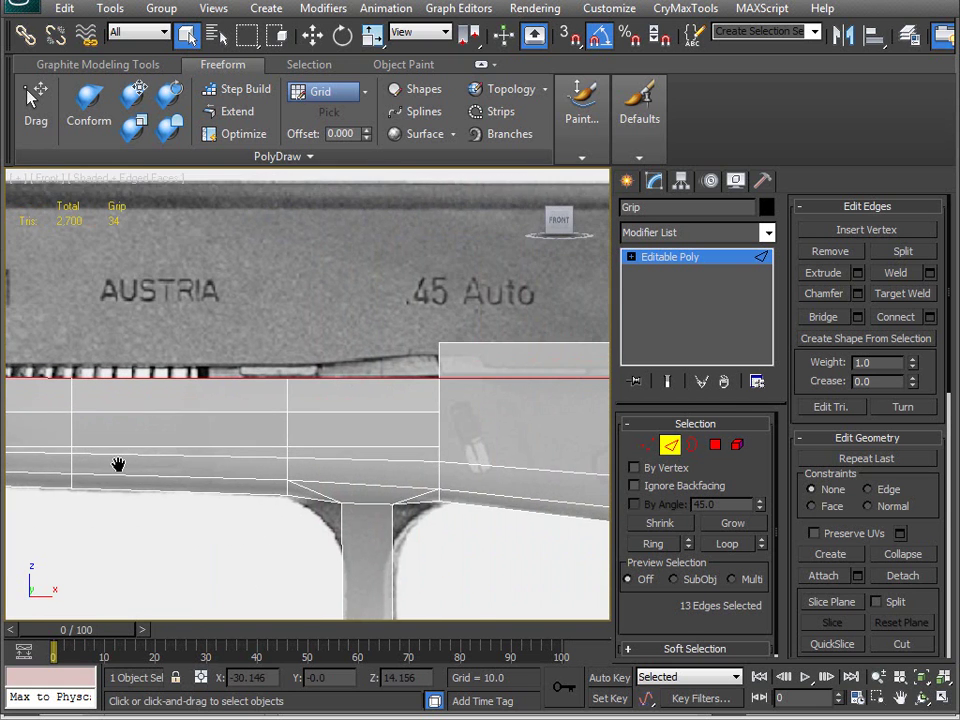
{"action": "middle_click_drag", "start_coordinate": [237, 448], "coordinate": [252, 344]}
{"action": "scroll", "coordinate": [251, 344], "scroll_direction": "down", "scroll_amount": 4}
{"action": "right_click", "coordinate": [370, 348]}
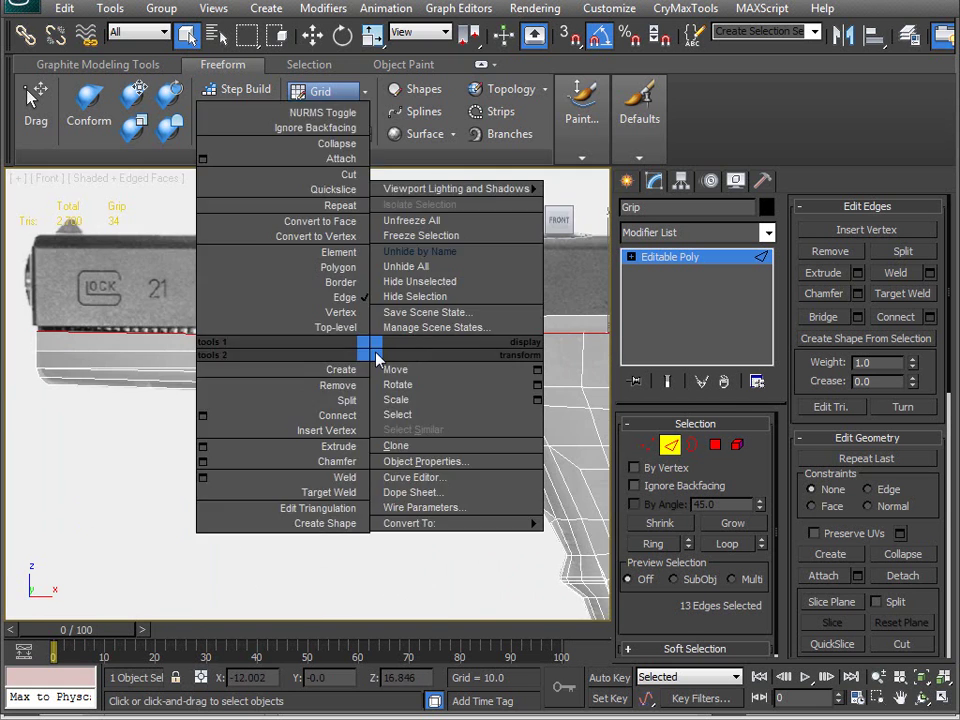
{"action": "left_click", "coordinate": [165, 421]}
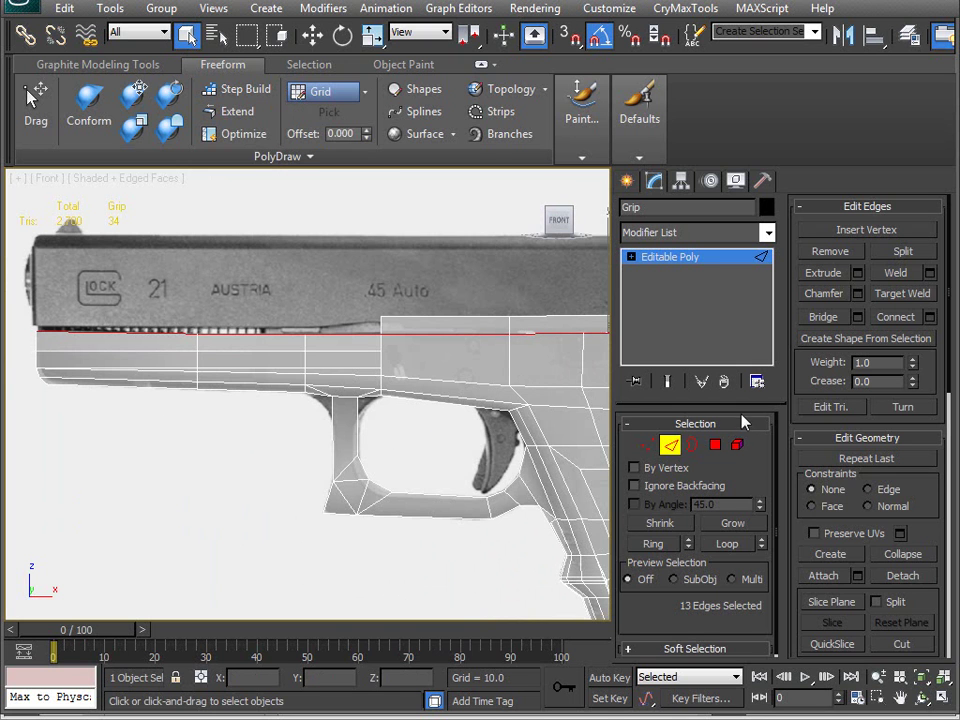
{"action": "left_click", "coordinate": [668, 447]}
{"action": "scroll", "coordinate": [553, 452], "scroll_direction": "up", "scroll_amount": 6}
{"action": "key", "text": "w"}
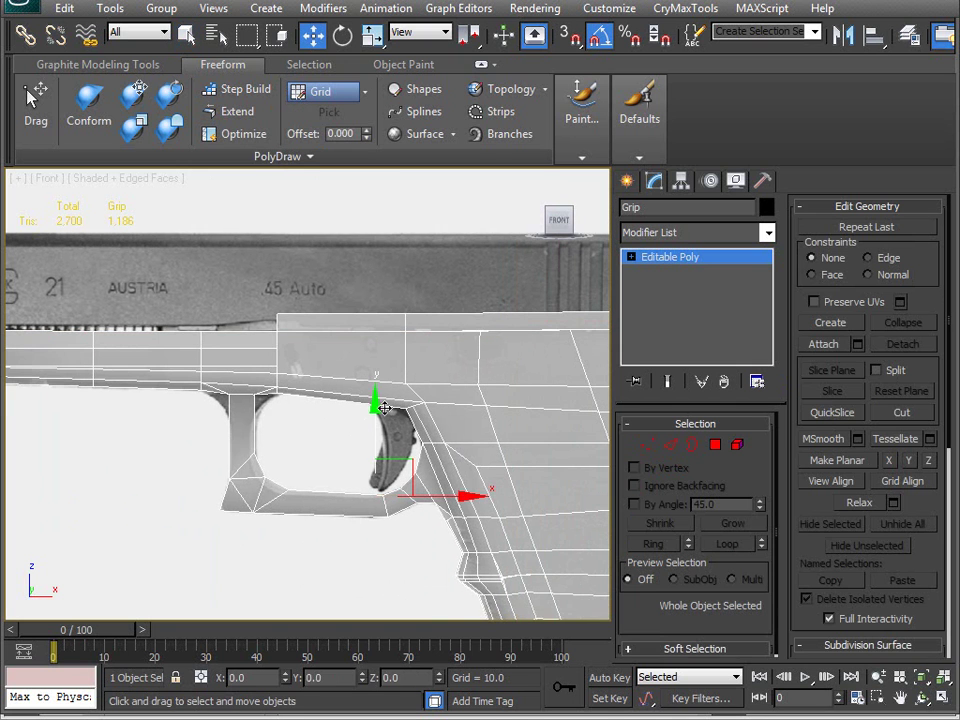
{"action": "middle_click_drag", "start_coordinate": [401, 401], "coordinate": [375, 425]}
{"action": "left_click_drag", "start_coordinate": [375, 420], "coordinate": [375, 456]}
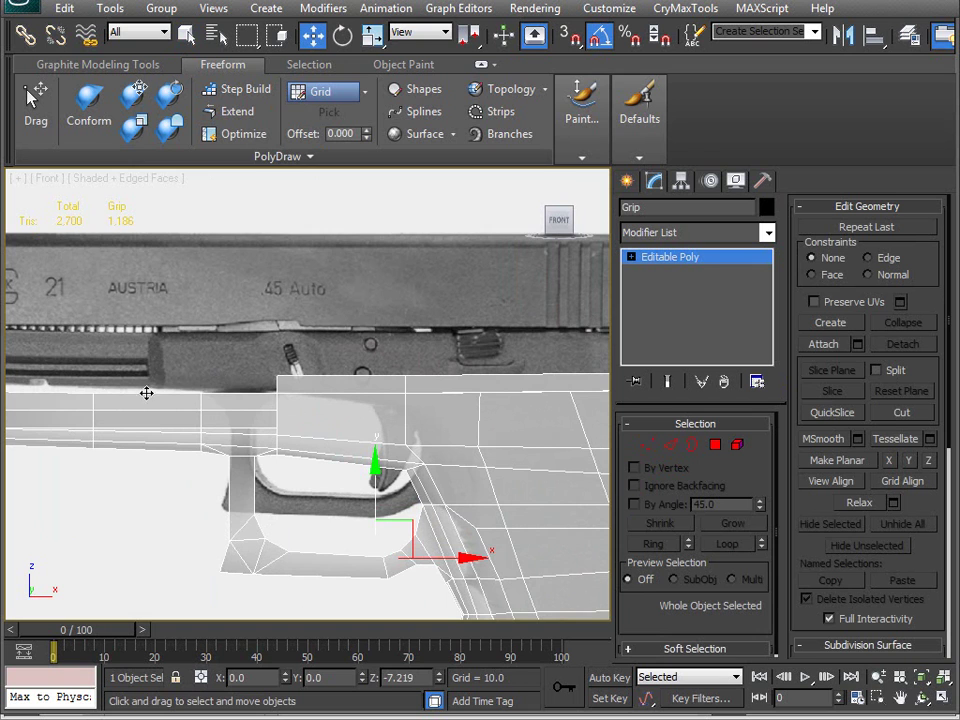
{"action": "middle_click_drag", "start_coordinate": [152, 419], "coordinate": [289, 369]}
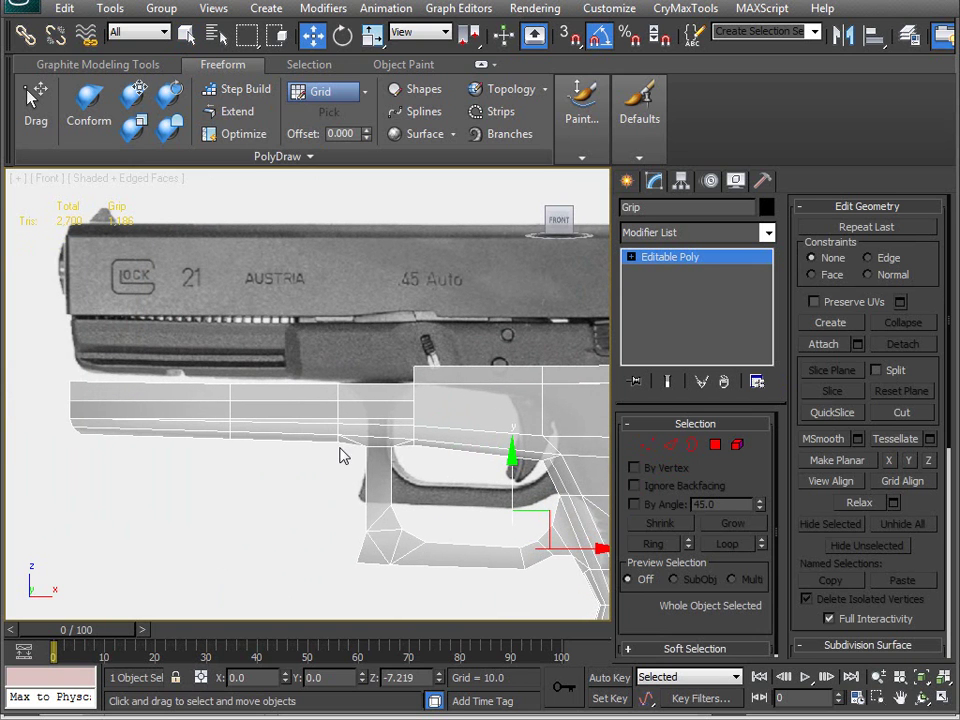
Connect the lengthwise edges of the frame section just ahead of the trigger guard with one vertical edge loop
{"action": "key", "text": "2"}
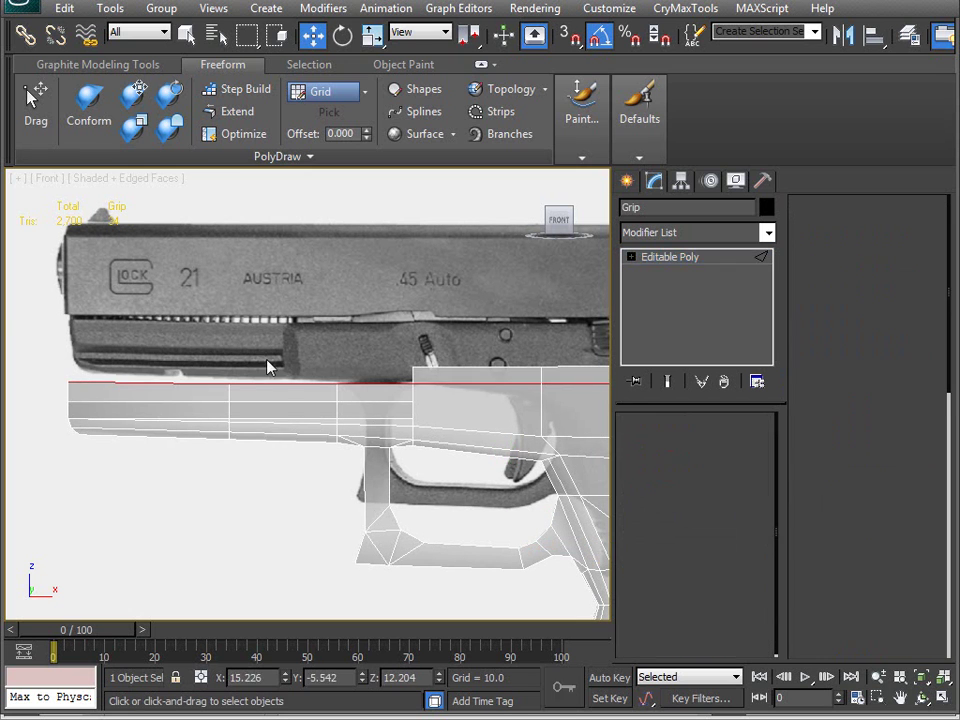
{"action": "left_click_drag", "start_coordinate": [266, 347], "coordinate": [300, 452]}
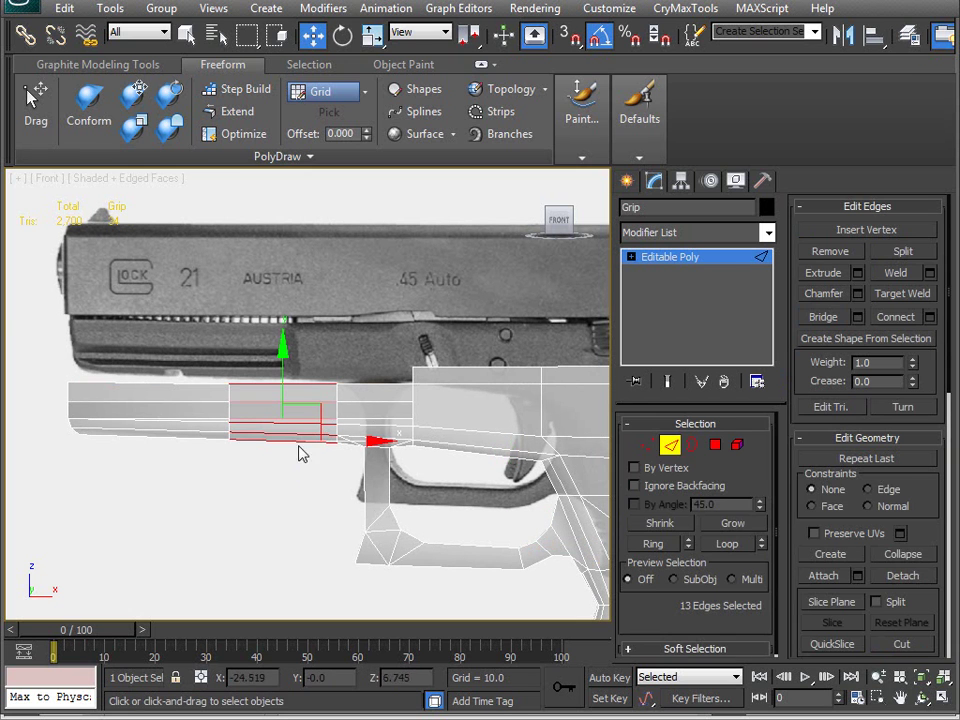
{"action": "left_click", "coordinate": [929, 317]}
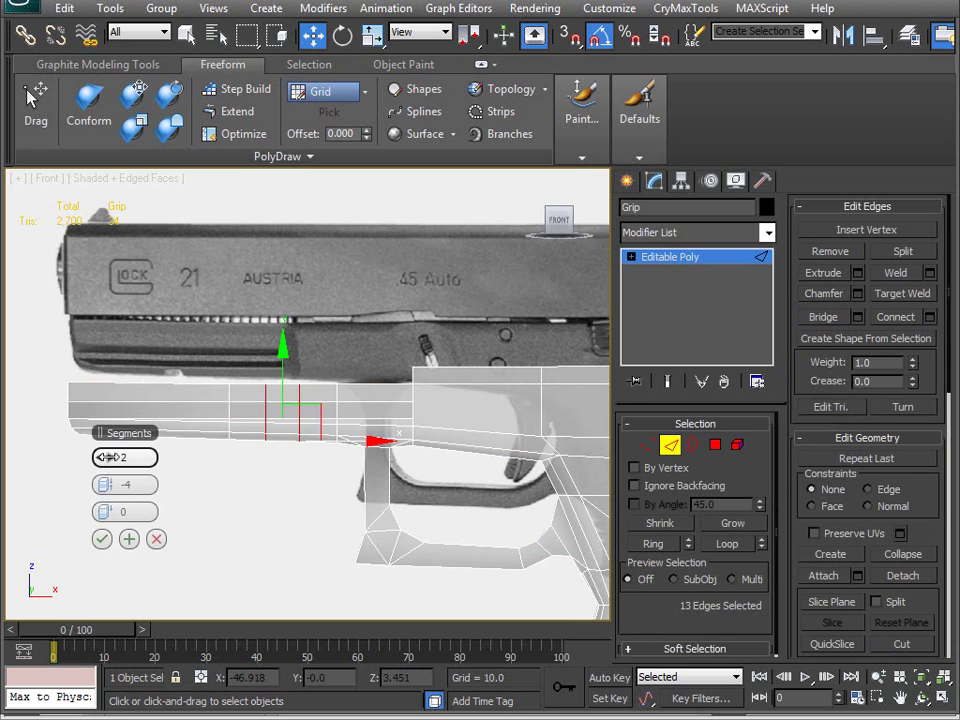
{"action": "left_click", "coordinate": [102, 539]}
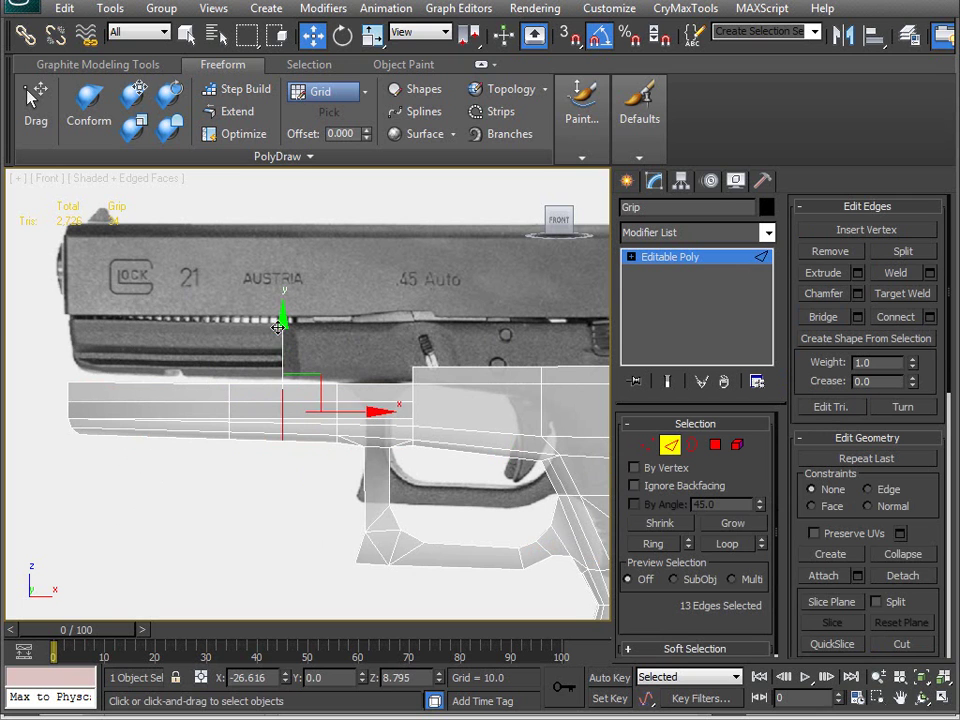
Move the whole Grip further down to about Z -12 and compare the frame's front part with the reference image
{"action": "left_click", "coordinate": [670, 445]}
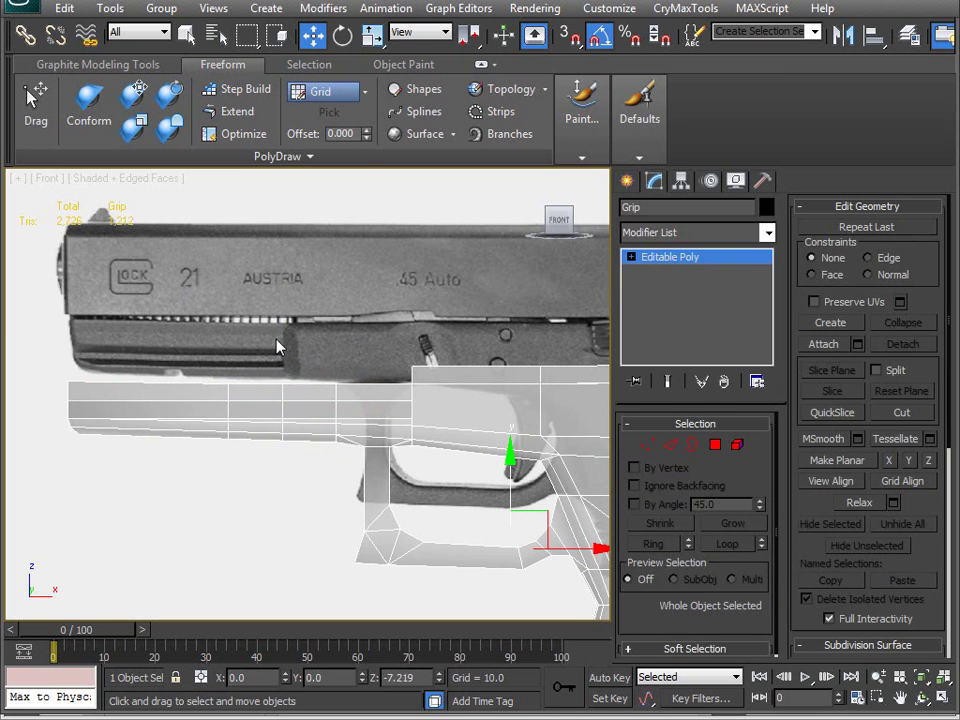
{"action": "left_click_drag", "start_coordinate": [511, 466], "coordinate": [511, 490]}
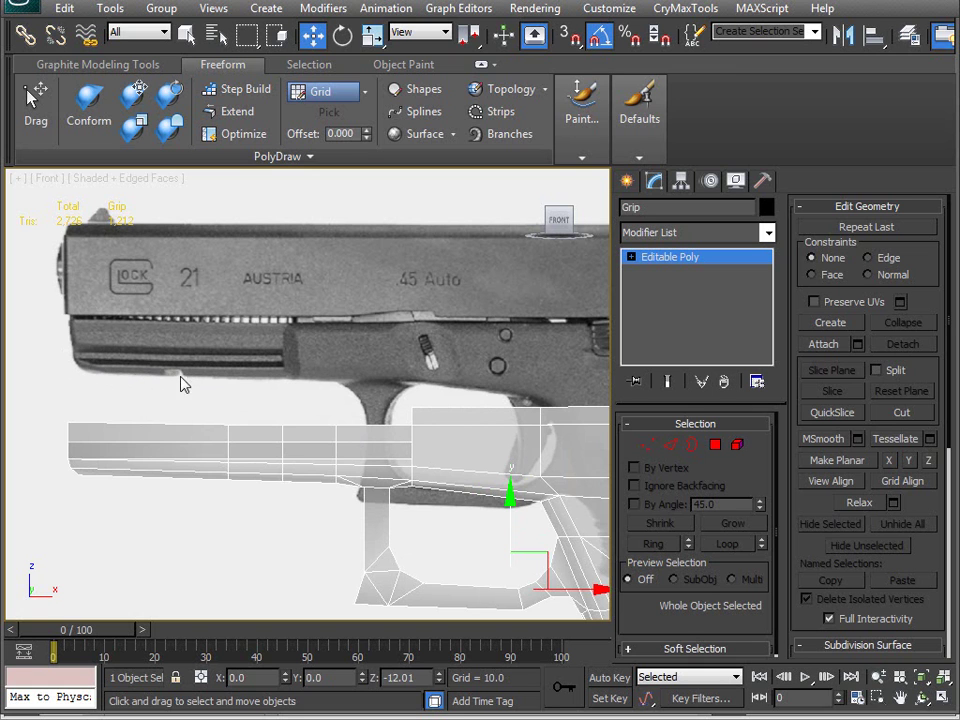
{"action": "middle_click_drag", "start_coordinate": [160, 385], "coordinate": [134, 418]}
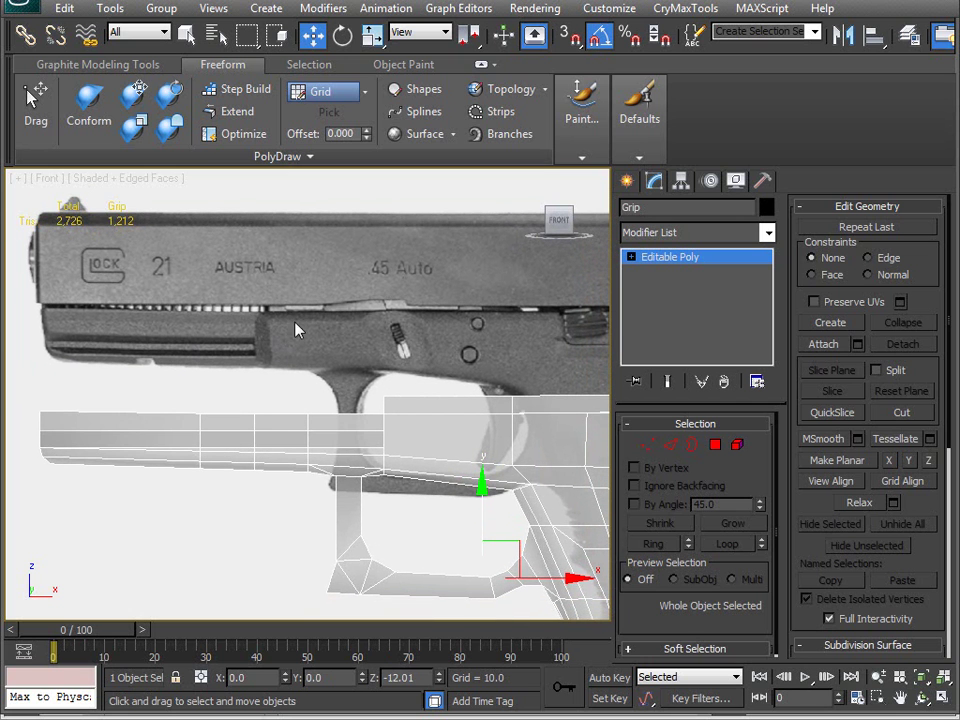
{"action": "mouse_move", "coordinate": [276, 432]}
{"action": "middle_mouse_down"}
{"action": "mouse_move", "coordinate": [287, 424]}
{"action": "mouse_move", "coordinate": [304, 433]}
{"action": "mouse_move", "coordinate": [306, 452]}
{"action": "mouse_move", "coordinate": [286, 437]}
{"action": "middle_mouse_up"}
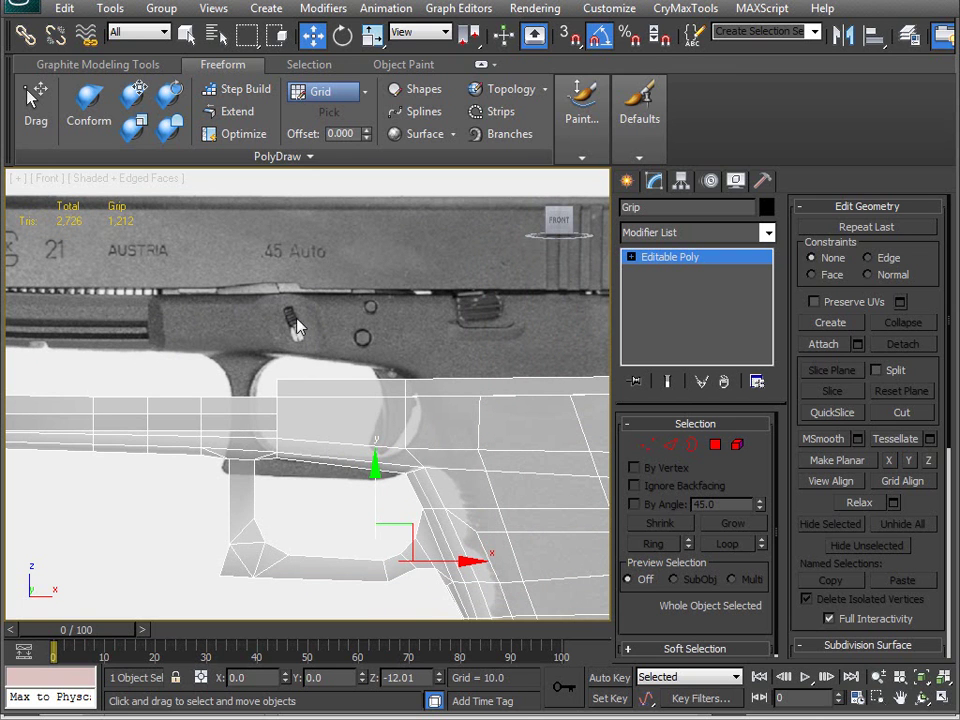
{"action": "middle_click_drag", "start_coordinate": [210, 393], "coordinate": [305, 362]}
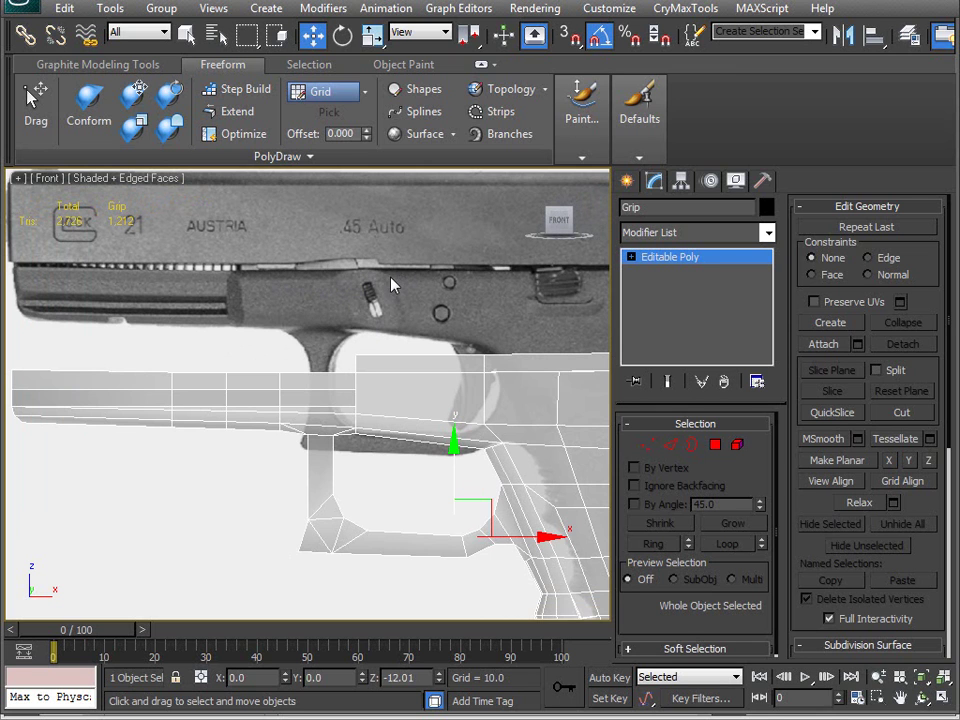
{"action": "middle_click_drag", "start_coordinate": [368, 358], "coordinate": [261, 403]}
Select the frame's upper outer rim edges from the new vertical loop back to above the grip
{"action": "key", "text": "2"}
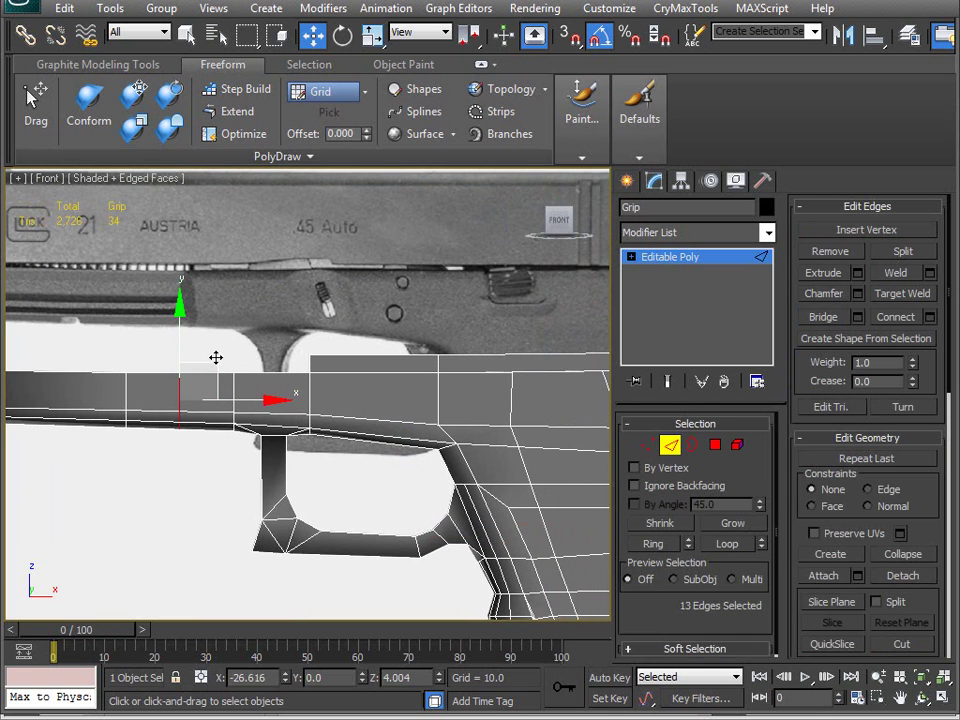
{"action": "left_click", "coordinate": [238, 368]}
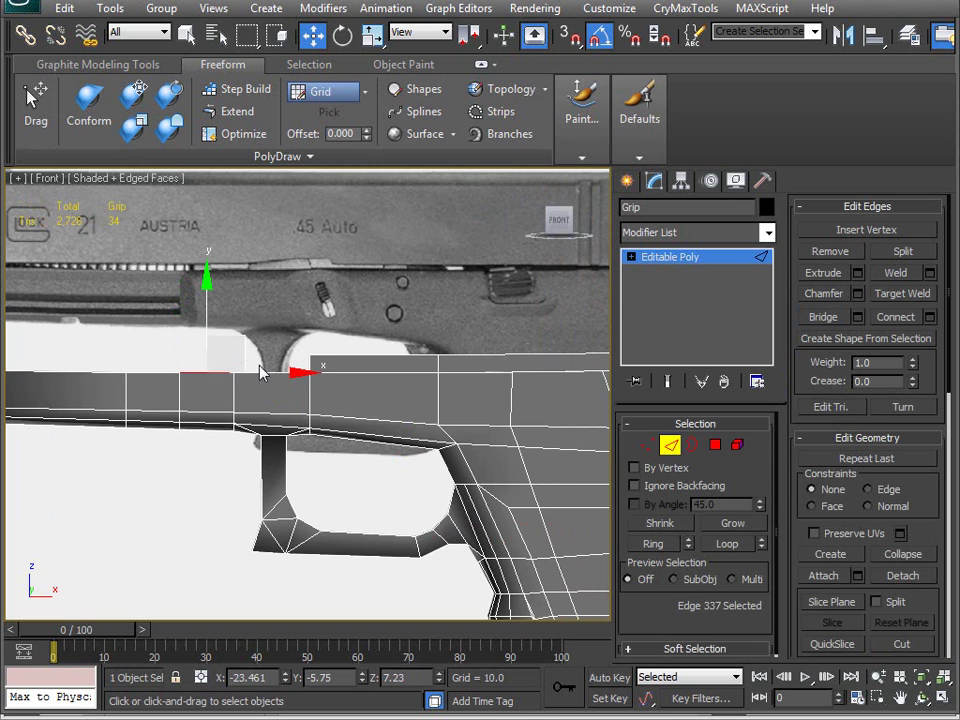
{"action": "left_click", "coordinate": [272, 372], "text": "ctrl"}
{"action": "key", "text": "v"}
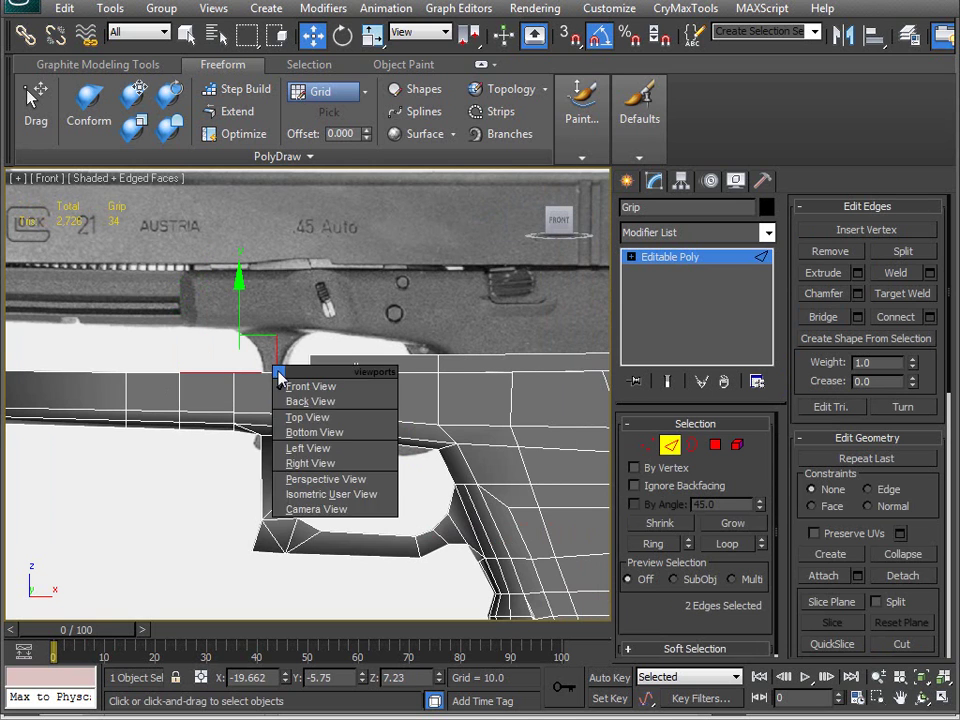
{"action": "key", "text": "p"}
{"action": "middle_click_drag", "start_coordinate": [274, 368], "coordinate": [313, 397], "text": "alt"}
{"action": "key", "text": "q"}
{"action": "left_click", "coordinate": [336, 366], "text": "ctrl"}
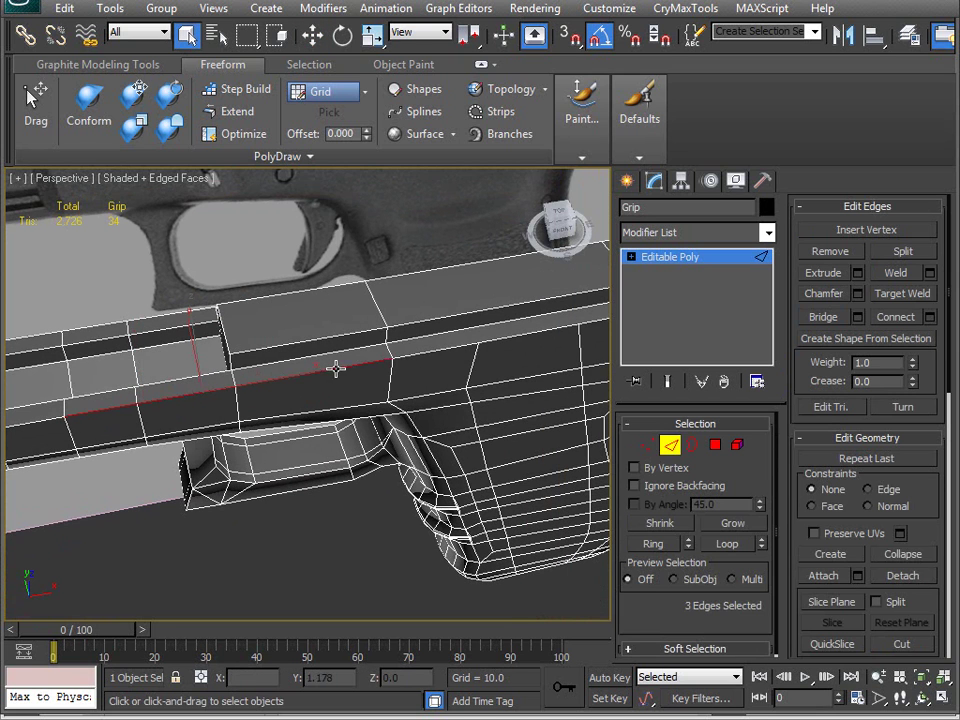
{"action": "left_click", "coordinate": [446, 347], "text": "ctrl"}
{"action": "left_click", "coordinate": [525, 335], "text": "ctrl"}
Add the remaining side rim edges above the grip to the selection, up to the rounded rear corner
{"action": "middle_click_drag", "start_coordinate": [525, 335], "coordinate": [392, 403], "text": "alt"}
{"action": "left_click", "coordinate": [392, 405], "text": "ctrl"}
{"action": "left_click", "coordinate": [491, 462], "text": "ctrl"}
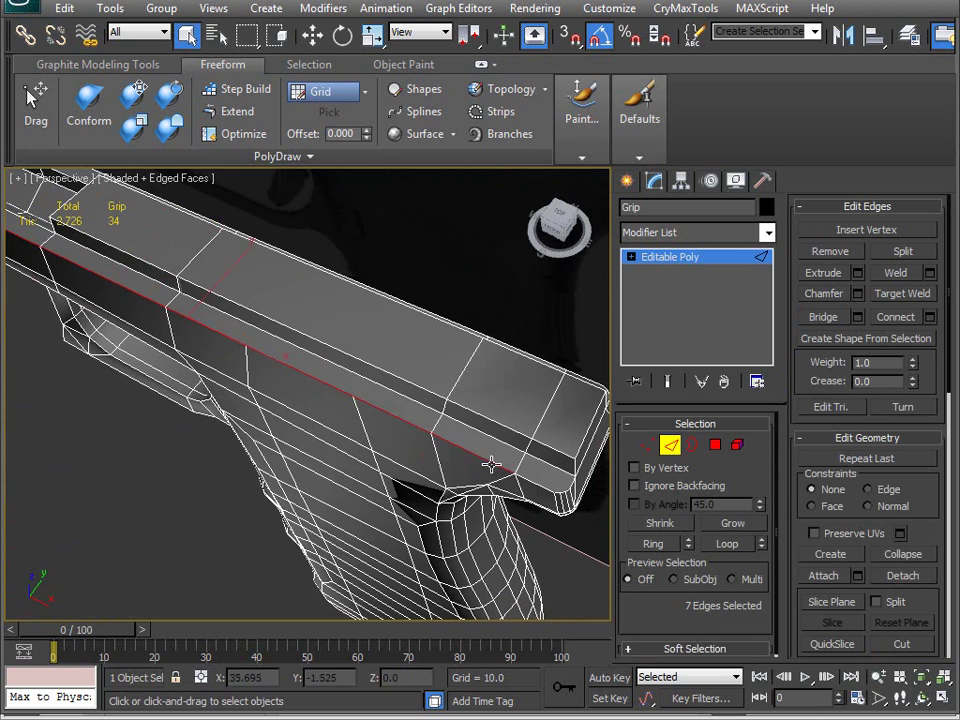
{"action": "left_click", "coordinate": [546, 485], "text": "ctrl"}
Add the short rim edges around the rounded rear corner to the selection and check it along the frame
{"action": "scroll", "coordinate": [306, 490], "scroll_direction": "up", "scroll_amount": 10}
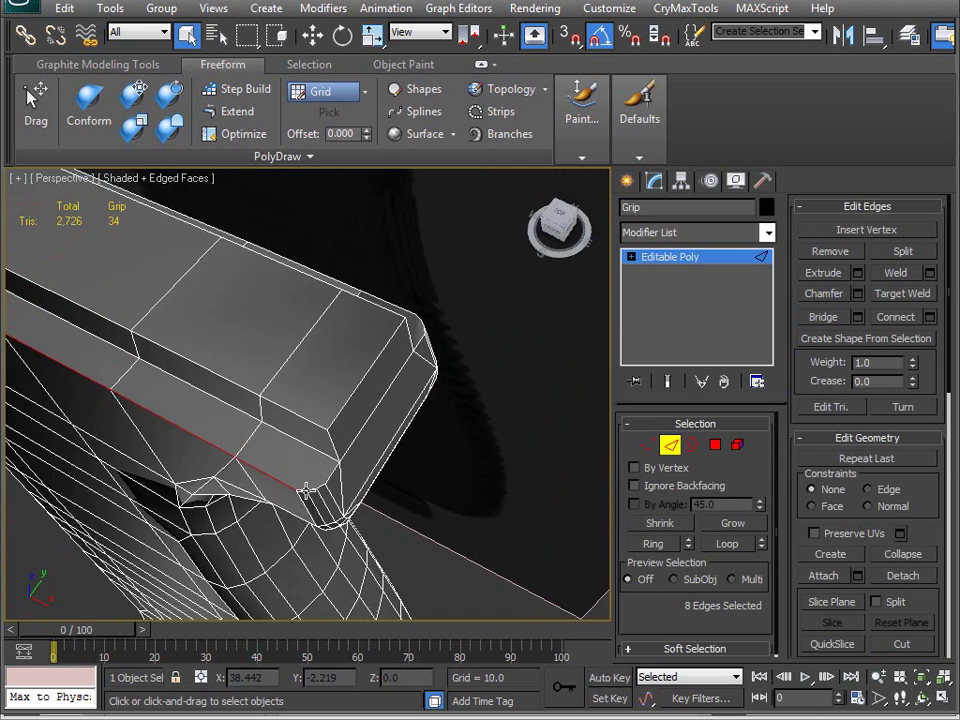
{"action": "scroll", "coordinate": [290, 430], "scroll_direction": "down", "scroll_amount": 4}
{"action": "left_click", "coordinate": [311, 423], "text": "ctrl"}
{"action": "left_click", "coordinate": [356, 411], "text": "ctrl"}
{"action": "left_click", "coordinate": [430, 386], "text": "ctrl"}
{"action": "left_click", "coordinate": [463, 335], "text": "ctrl"}
{"action": "scroll", "coordinate": [463, 335], "scroll_direction": "down", "scroll_amount": 6}
{"action": "middle_click_drag", "start_coordinate": [399, 431], "coordinate": [268, 437], "text": "alt"}
{"action": "scroll", "coordinate": [427, 384], "scroll_direction": "down", "scroll_amount": 4}
{"action": "scroll", "coordinate": [427, 384], "scroll_direction": "up", "scroll_amount": 5}
{"action": "scroll", "coordinate": [243, 464], "scroll_direction": "up", "scroll_amount": 6}
{"action": "scroll", "coordinate": [290, 447], "scroll_direction": "down", "scroll_amount": 3}
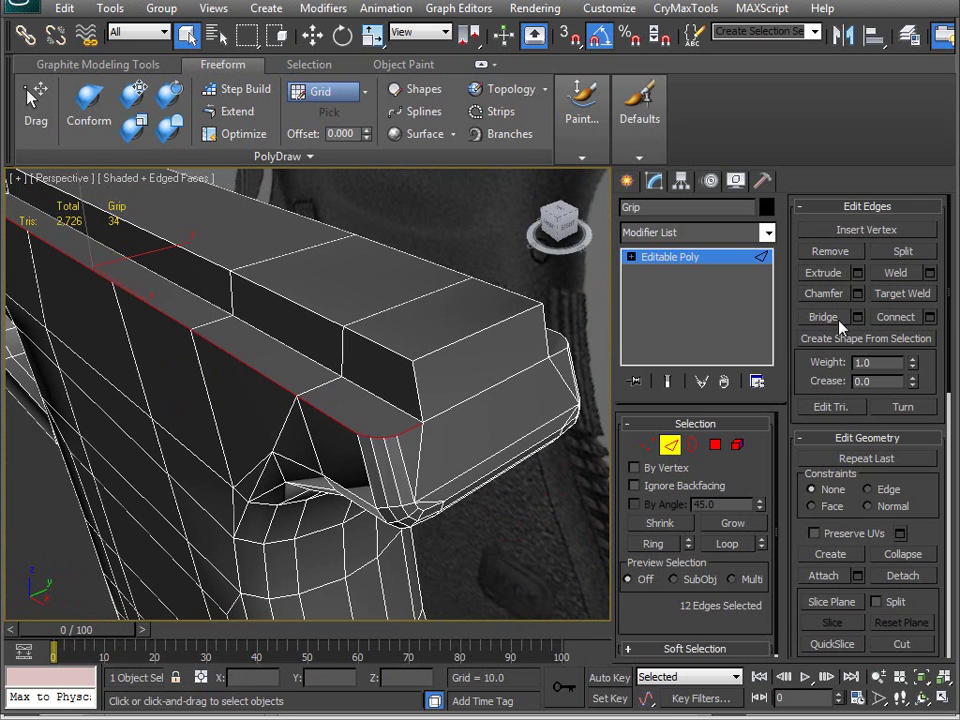
Try a two-segment chamfer of 1.287 on the selected rim edges and inspect both of its ends
{"action": "left_click", "coordinate": [857, 293]}
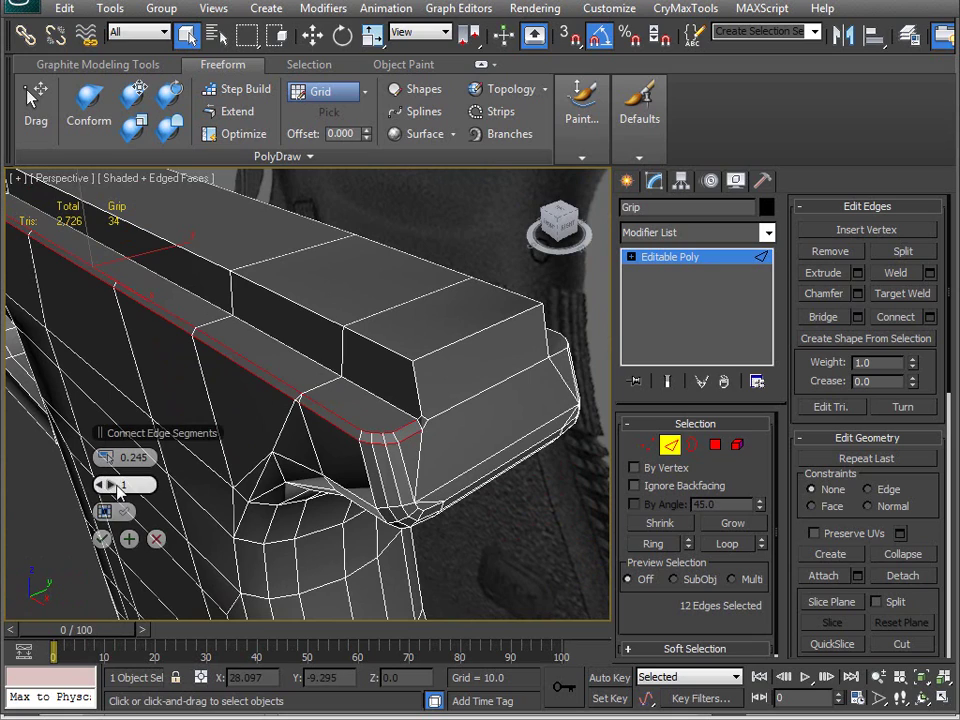
{"action": "left_click", "coordinate": [115, 484]}
{"action": "middle_click_drag", "start_coordinate": [318, 481], "coordinate": [289, 519]}
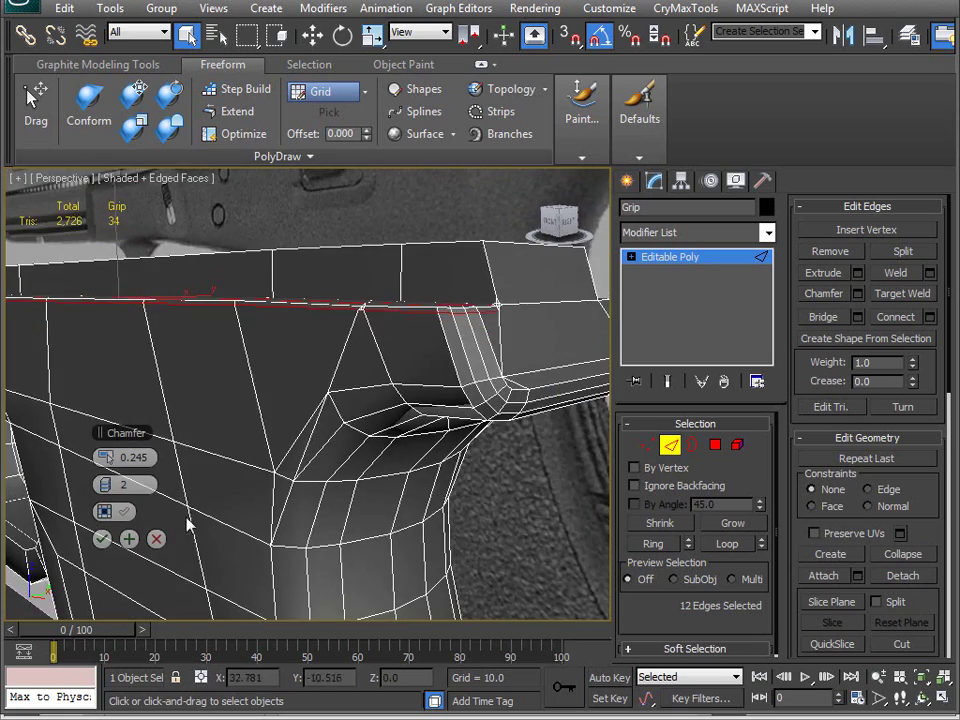
{"action": "left_click_drag", "start_coordinate": [108, 457], "coordinate": [108, 440]}
{"action": "middle_click_drag", "start_coordinate": [330, 420], "coordinate": [600, 391], "text": "alt"}
{"action": "middle_click_drag", "start_coordinate": [205, 395], "coordinate": [383, 387], "text": "alt"}
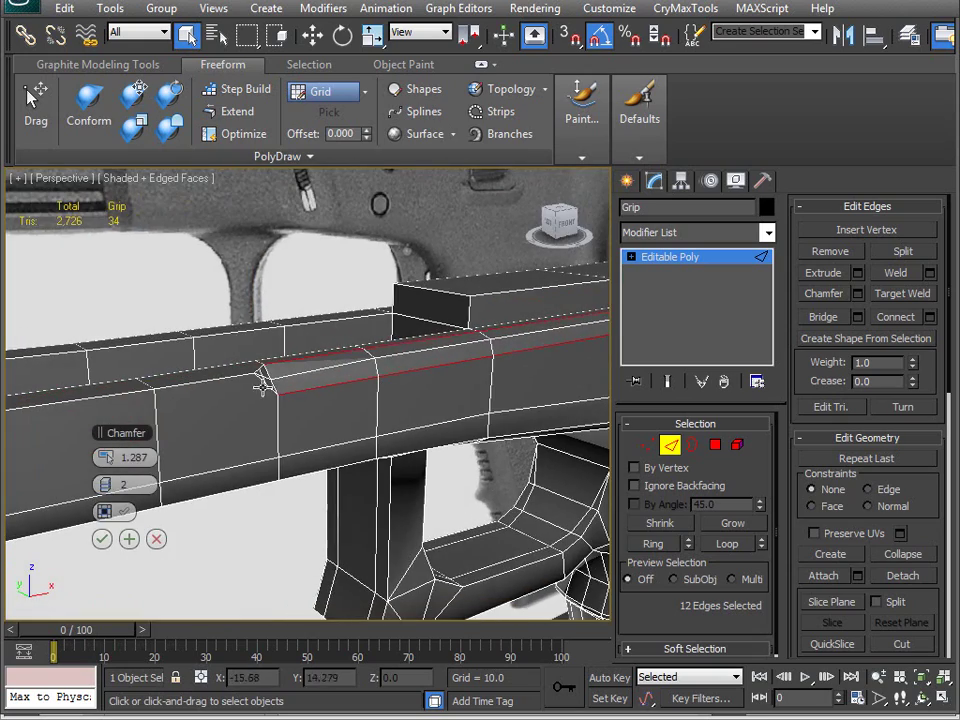
{"action": "middle_click_drag", "start_coordinate": [292, 384], "coordinate": [275, 268], "text": "alt"}
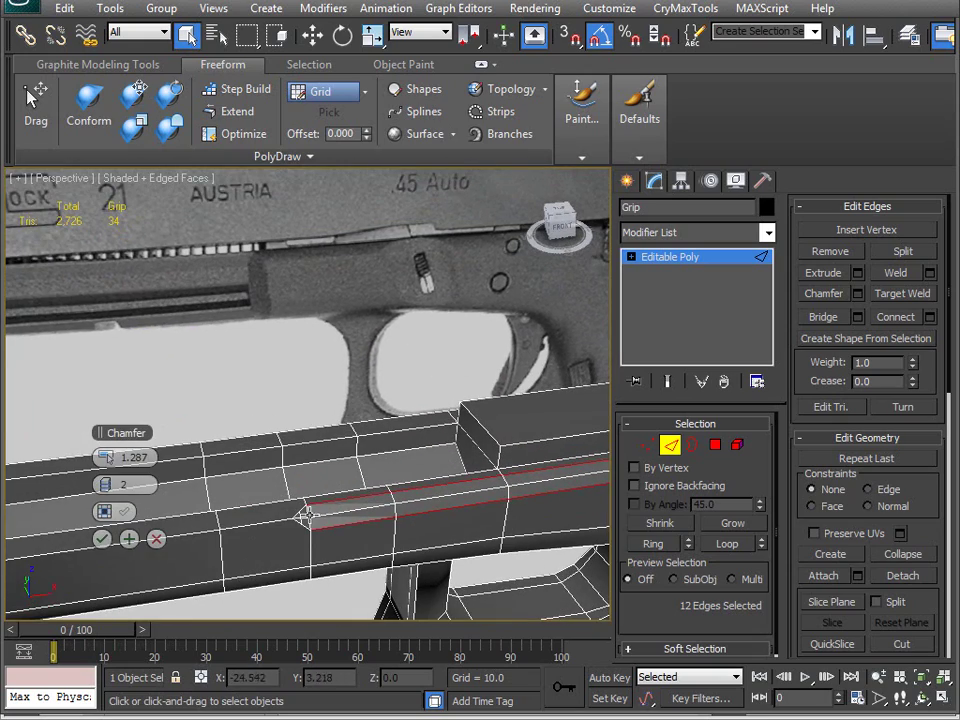
{"action": "middle_click_drag", "start_coordinate": [395, 525], "coordinate": [434, 400], "text": "alt"}
{"action": "scroll", "coordinate": [434, 400], "scroll_direction": "up", "scroll_amount": 10}
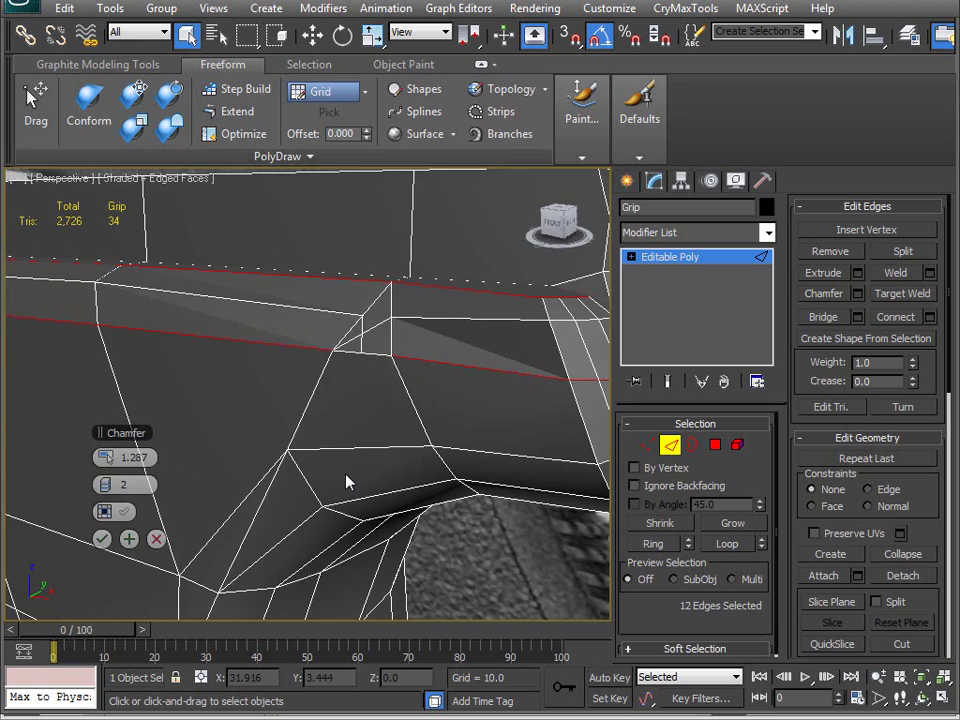
{"action": "scroll", "coordinate": [372, 473], "scroll_direction": "down", "scroll_amount": 2}
{"action": "middle_click_drag", "start_coordinate": [425, 486], "coordinate": [322, 510]}
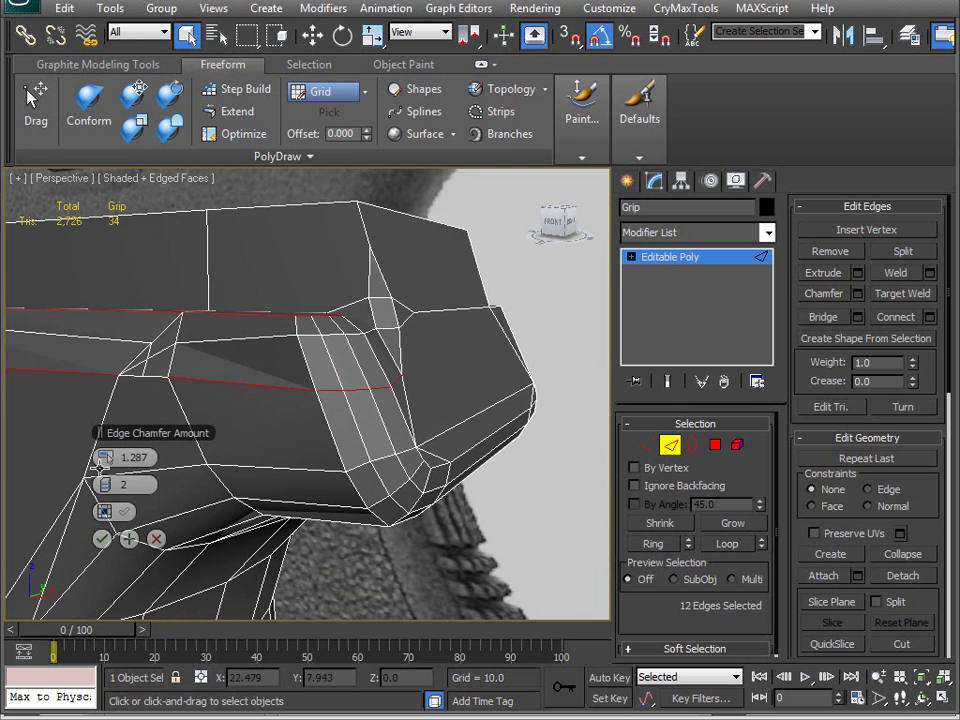
Try a smaller chamfer amount of 0.762 on the rim, inspect the rear faces and discard the chamfer
{"action": "left_click_drag", "start_coordinate": [102, 460], "coordinate": [101, 457]}
{"action": "scroll", "coordinate": [307, 337], "scroll_direction": "up", "scroll_amount": 3}
{"action": "middle_click_drag", "start_coordinate": [363, 334], "coordinate": [328, 335], "text": "alt"}
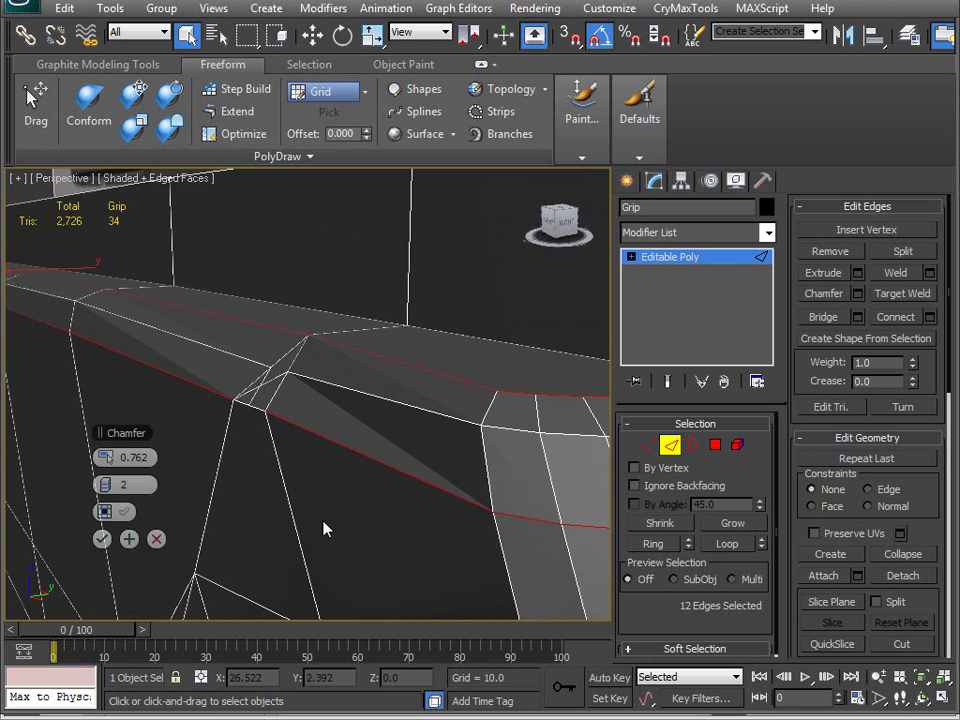
{"action": "left_click", "coordinate": [156, 539]}
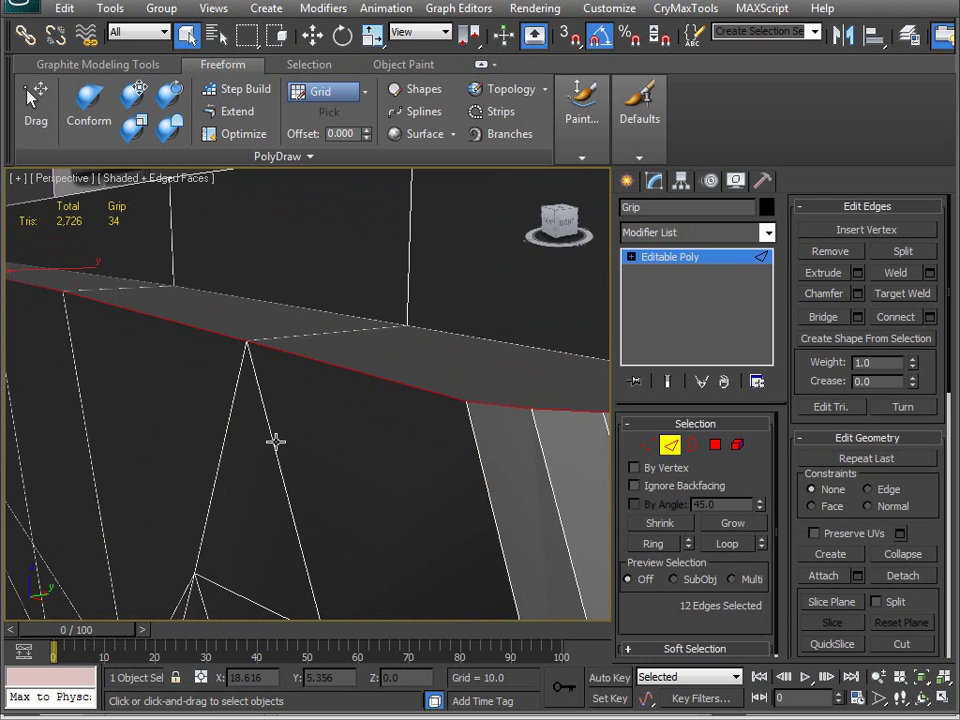
Select the two slanted edges that run down from the shared rim vertex near the rear corner
{"action": "scroll", "coordinate": [284, 423], "scroll_direction": "down", "scroll_amount": 5}
{"action": "middle_click_drag", "start_coordinate": [272, 451], "coordinate": [338, 436], "text": "alt"}
{"action": "scroll", "coordinate": [296, 494], "scroll_direction": "up", "scroll_amount": 3}
{"action": "scroll", "coordinate": [338, 436], "scroll_direction": "up", "scroll_amount": 3}
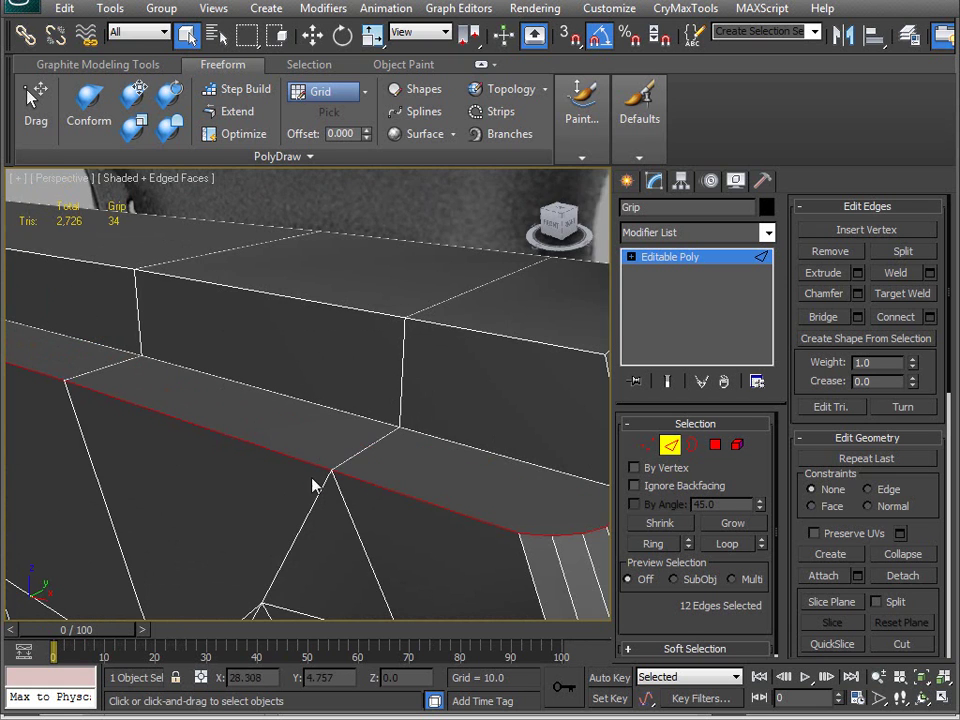
{"action": "middle_click_drag", "start_coordinate": [328, 536], "coordinate": [328, 471], "text": "alt"}
{"action": "left_click", "coordinate": [274, 381]}
{"action": "left_click", "coordinate": [344, 396], "text": "ctrl"}
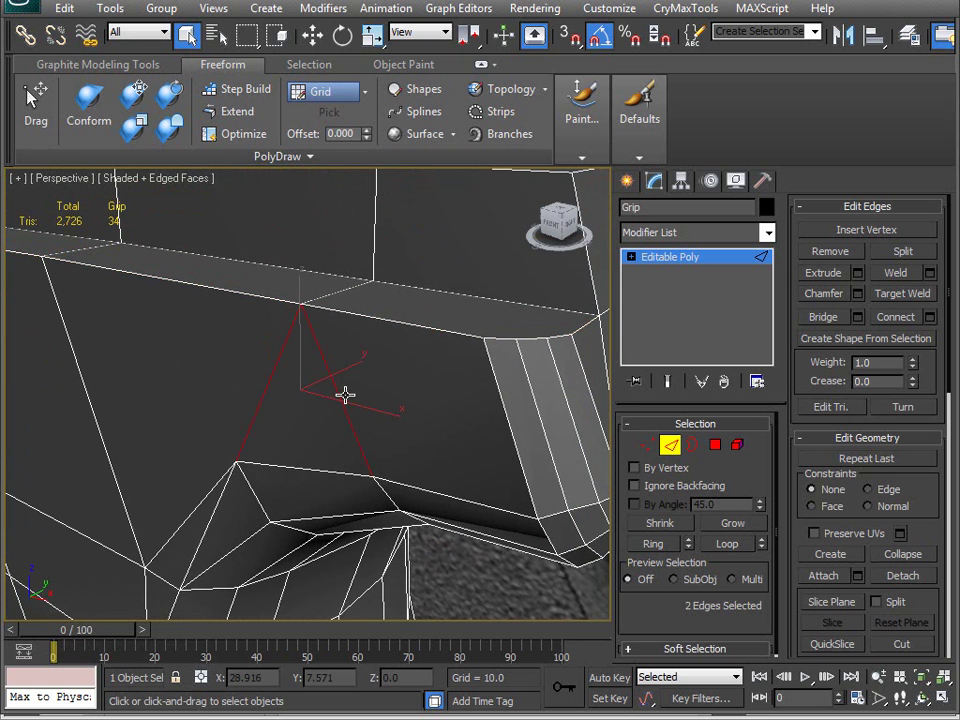
Select the chain of outer rim edges from the rounded rear corner forward along the full length of the frame
{"action": "middle_click_drag", "start_coordinate": [344, 394], "coordinate": [294, 446], "text": "alt"}
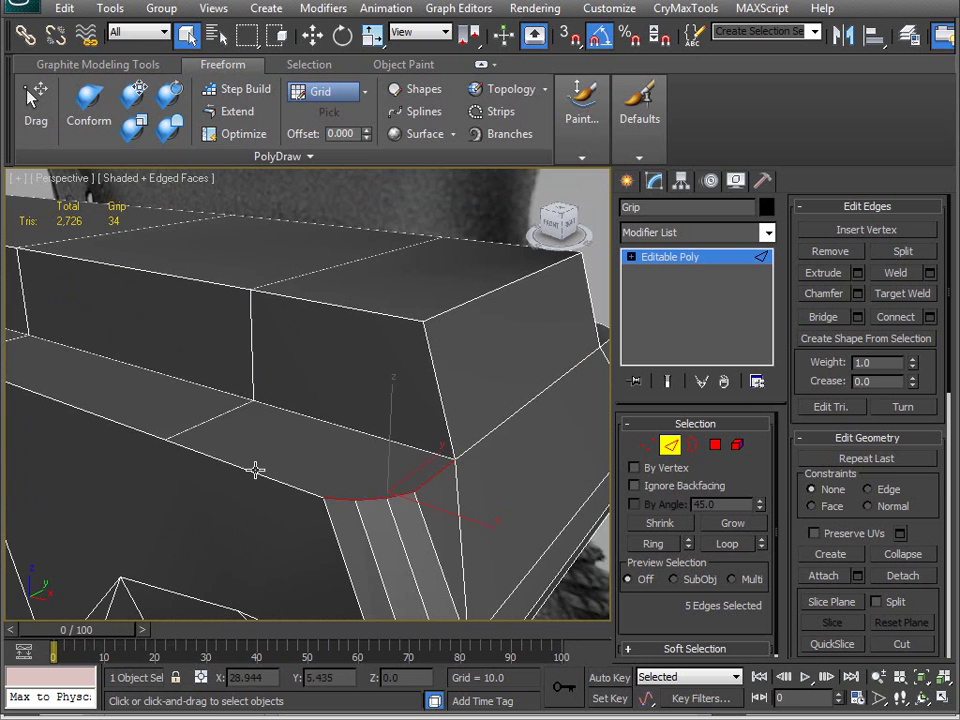
{"action": "middle_click_drag", "start_coordinate": [100, 422], "coordinate": [430, 461]}
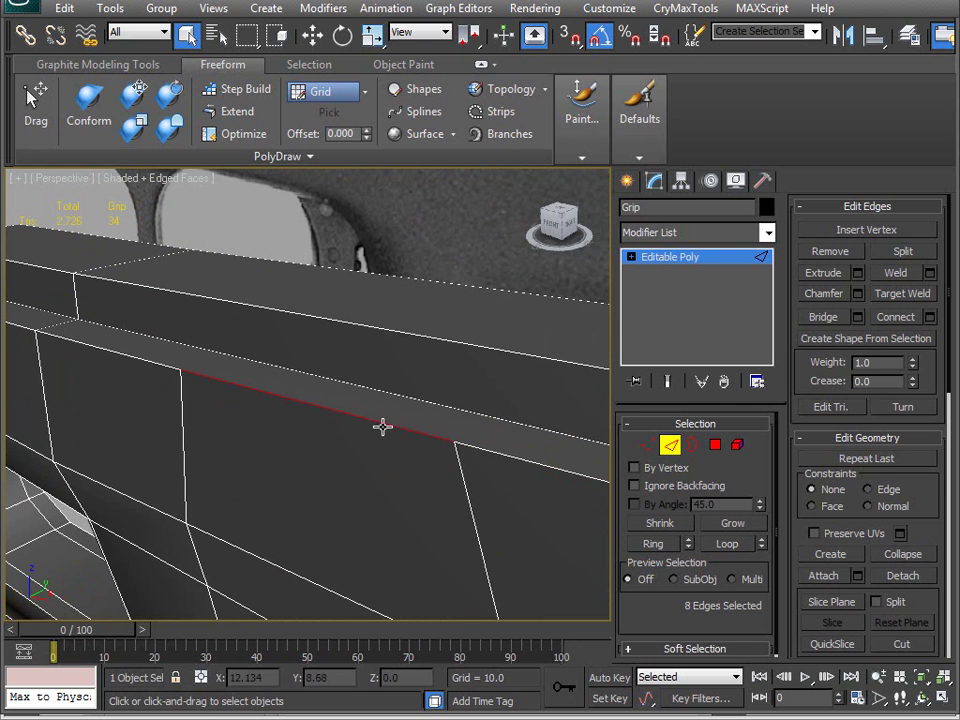
{"action": "middle_click_drag", "start_coordinate": [96, 412], "coordinate": [350, 508]}
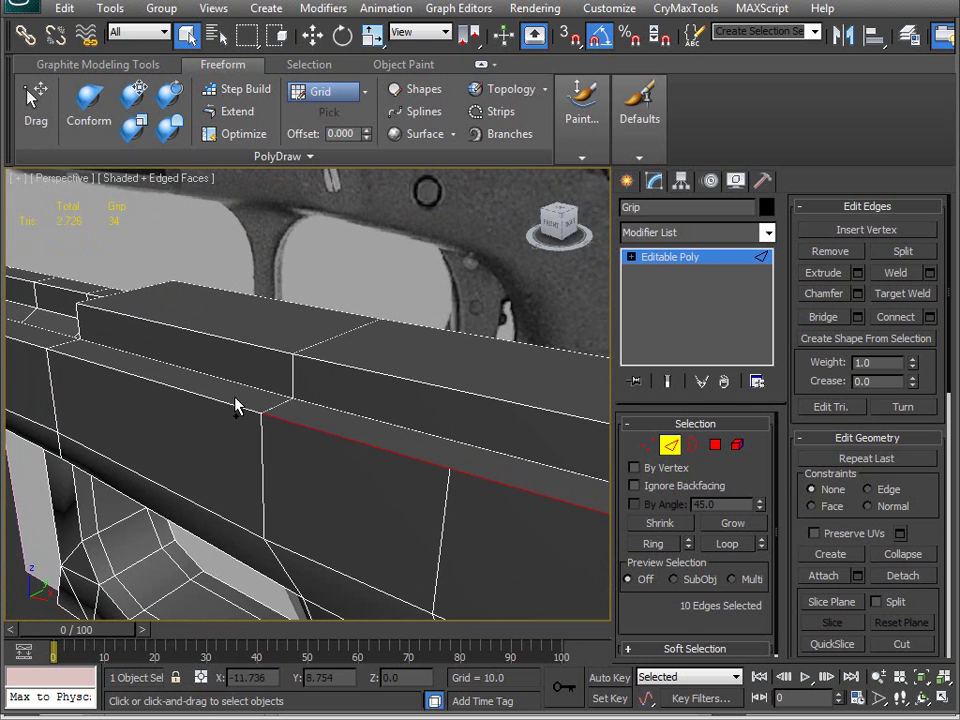
{"action": "middle_click_drag", "start_coordinate": [145, 378], "coordinate": [495, 360]}
{"action": "scroll", "coordinate": [495, 360], "scroll_direction": "down", "scroll_amount": 4}
{"action": "middle_click_drag", "start_coordinate": [334, 455], "coordinate": [388, 405]}
{"action": "left_click", "coordinate": [229, 428], "text": "ctrl"}
{"action": "left_click", "coordinate": [345, 427], "text": "ctrl"}
{"action": "scroll", "coordinate": [276, 476], "scroll_direction": "down", "scroll_amount": 2}
{"action": "middle_click_drag", "start_coordinate": [276, 476], "coordinate": [494, 515], "text": "alt"}
{"action": "scroll", "coordinate": [494, 515], "scroll_direction": "up", "scroll_amount": 5}
{"action": "scroll", "coordinate": [396, 413], "scroll_direction": "down", "scroll_amount": 5}
{"action": "middle_click_drag", "start_coordinate": [411, 399], "coordinate": [333, 422], "text": "alt"}
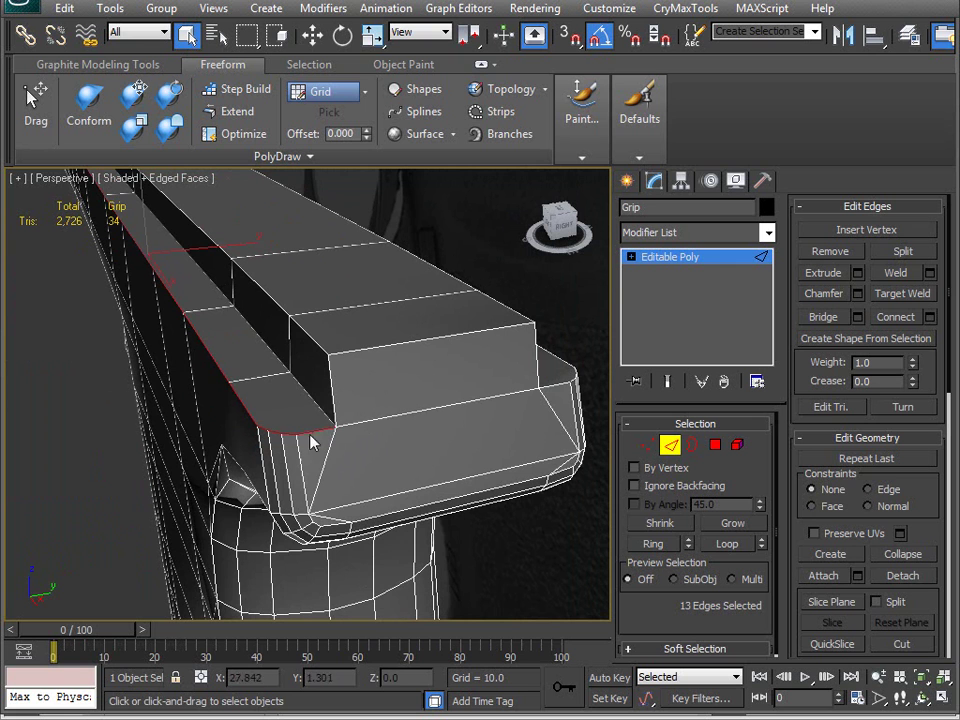
Start a two-segment chamfer on the selected rim edges and inspect the preview around the rounded rear corner
{"action": "left_click", "coordinate": [857, 293]}
{"action": "middle_click_drag", "start_coordinate": [190, 360], "coordinate": [280, 453], "text": "alt"}
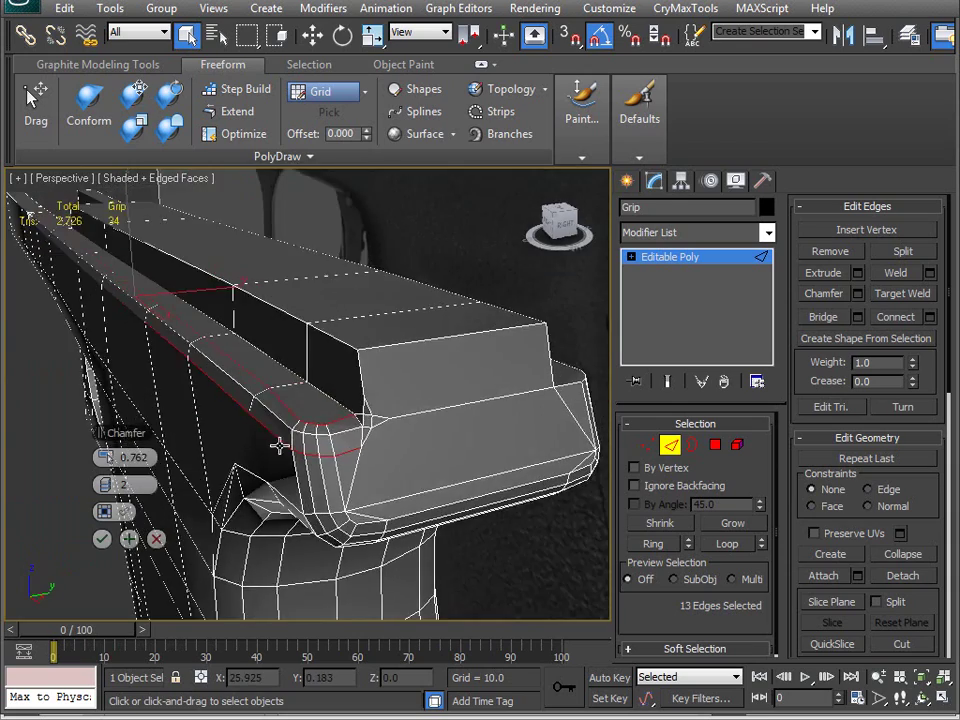
{"action": "scroll", "coordinate": [305, 486], "scroll_direction": "up", "scroll_amount": 3}
{"action": "scroll", "coordinate": [311, 486], "scroll_direction": "down", "scroll_amount": 1}
{"action": "middle_click_drag", "start_coordinate": [519, 463], "coordinate": [350, 376]}
{"action": "left_click_drag", "start_coordinate": [433, 349], "coordinate": [277, 553], "text": "alt"}
{"action": "middle_click_drag", "start_coordinate": [250, 475], "coordinate": [333, 428]}
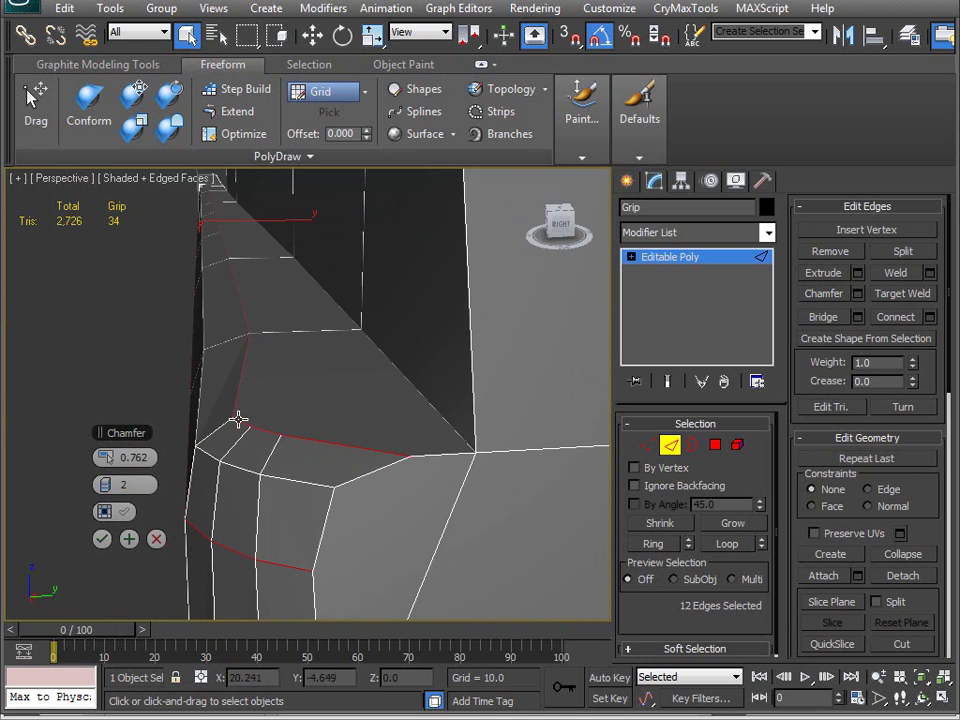
{"action": "middle_click_drag", "start_coordinate": [259, 337], "coordinate": [260, 472], "text": "alt"}
{"action": "middle_click_drag", "start_coordinate": [440, 378], "coordinate": [378, 457], "text": "alt"}
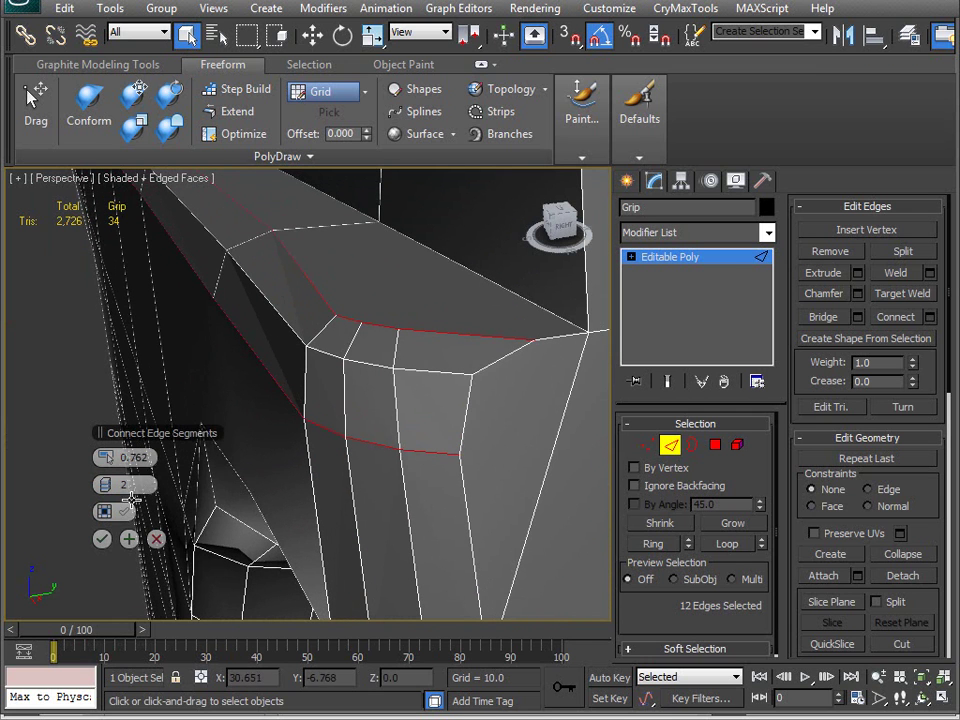
Set the rim chamfer amount to 0.752 with two segments and apply it
{"action": "mouse_move", "coordinate": [104, 462]}
{"action": "left_mouse_down"}
{"action": "mouse_move", "coordinate": [91, 457]}
{"action": "mouse_move", "coordinate": [103, 457]}
{"action": "left_mouse_up"}
{"action": "mouse_move", "coordinate": [326, 427]}
{"action": "middle_mouse_down"}
{"action": "mouse_move", "coordinate": [309, 429]}
{"action": "mouse_move", "coordinate": [332, 444]}
{"action": "mouse_move", "coordinate": [272, 465]}
{"action": "mouse_move", "coordinate": [295, 438]}
{"action": "mouse_move", "coordinate": [333, 437]}
{"action": "middle_mouse_up"}
{"action": "middle_click_drag", "start_coordinate": [288, 465], "coordinate": [325, 440], "text": "alt"}
{"action": "middle_click_drag", "start_coordinate": [325, 440], "coordinate": [372, 466]}
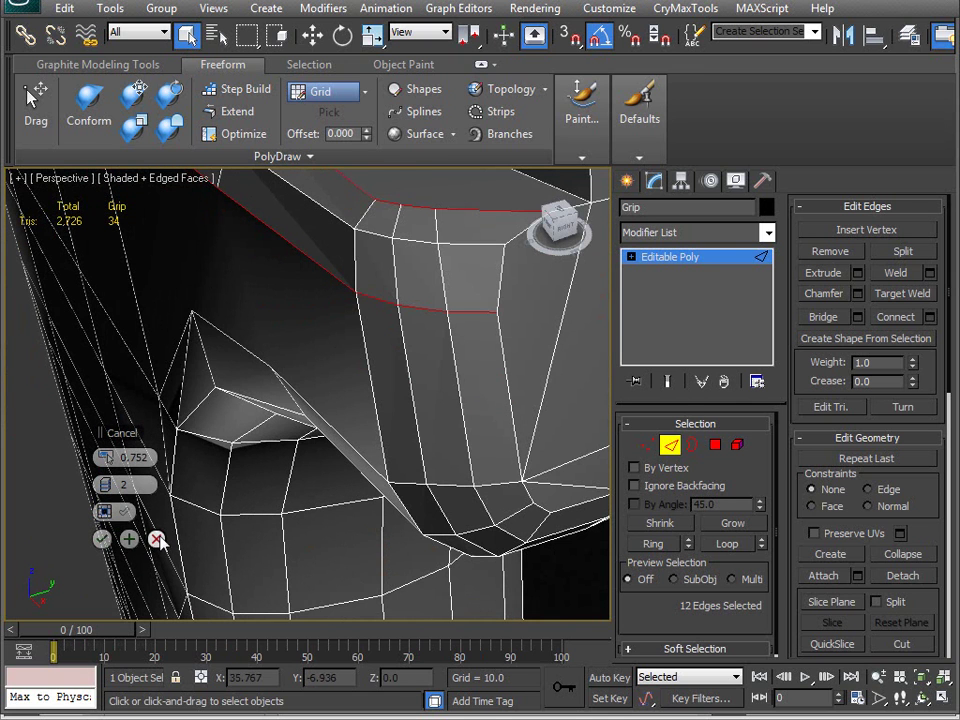
{"action": "middle_click_drag", "start_coordinate": [320, 405], "coordinate": [339, 426], "text": "alt"}
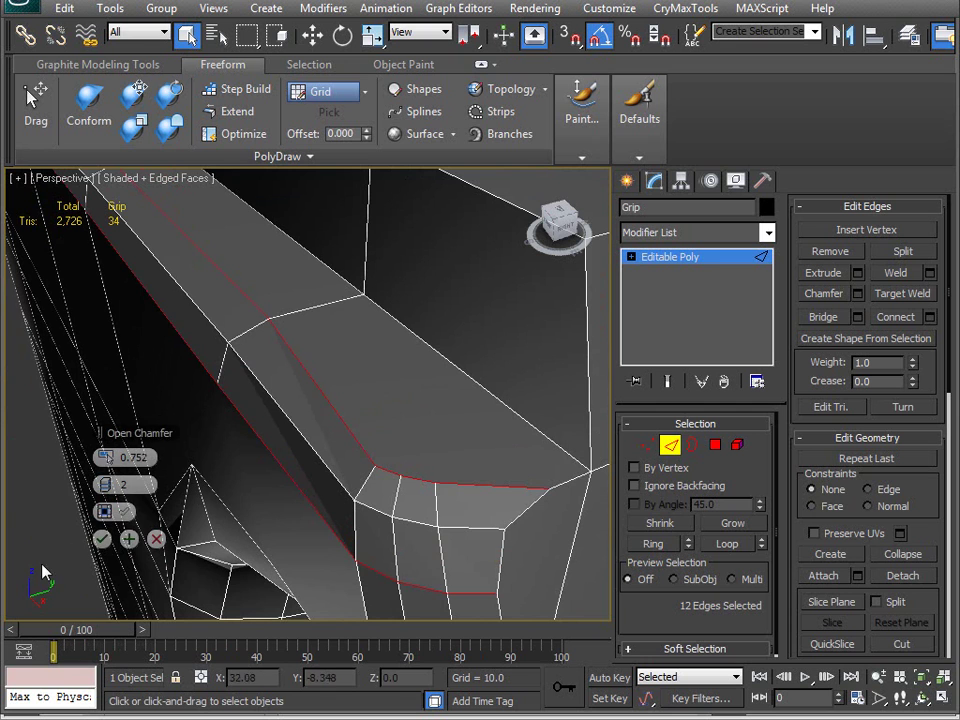
{"action": "left_click", "coordinate": [100, 537]}
Shift the four inner chamfer vertices at the rounded rear corner inward along the Y axis
{"action": "middle_click_drag", "start_coordinate": [296, 476], "coordinate": [250, 435], "text": "alt"}
{"action": "key", "text": "1"}
{"action": "left_click", "coordinate": [215, 396]}
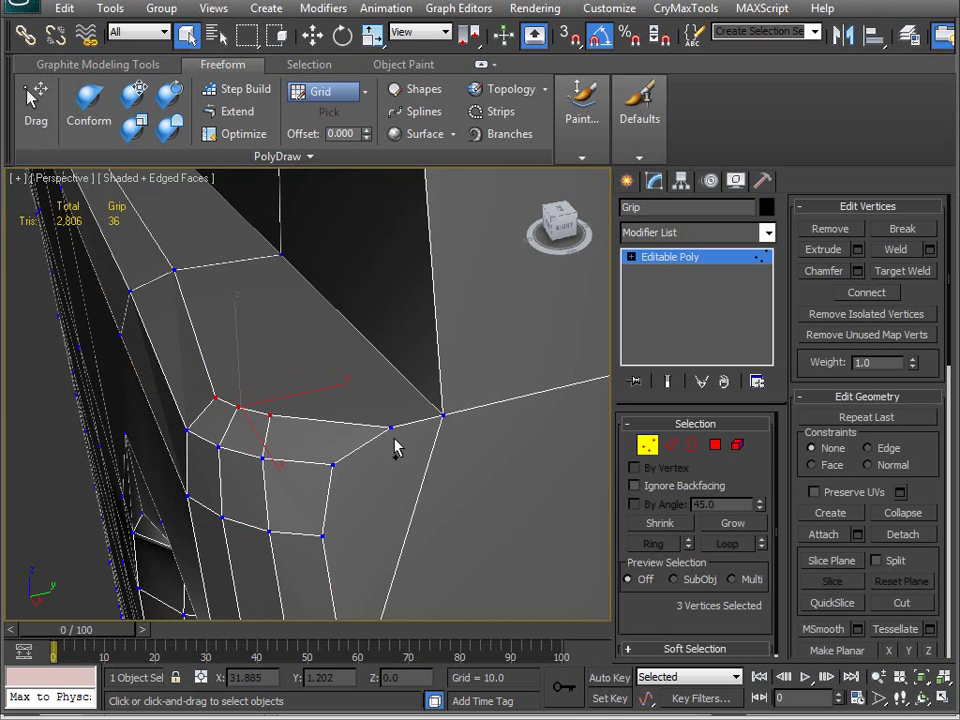
{"action": "key", "text": "w"}
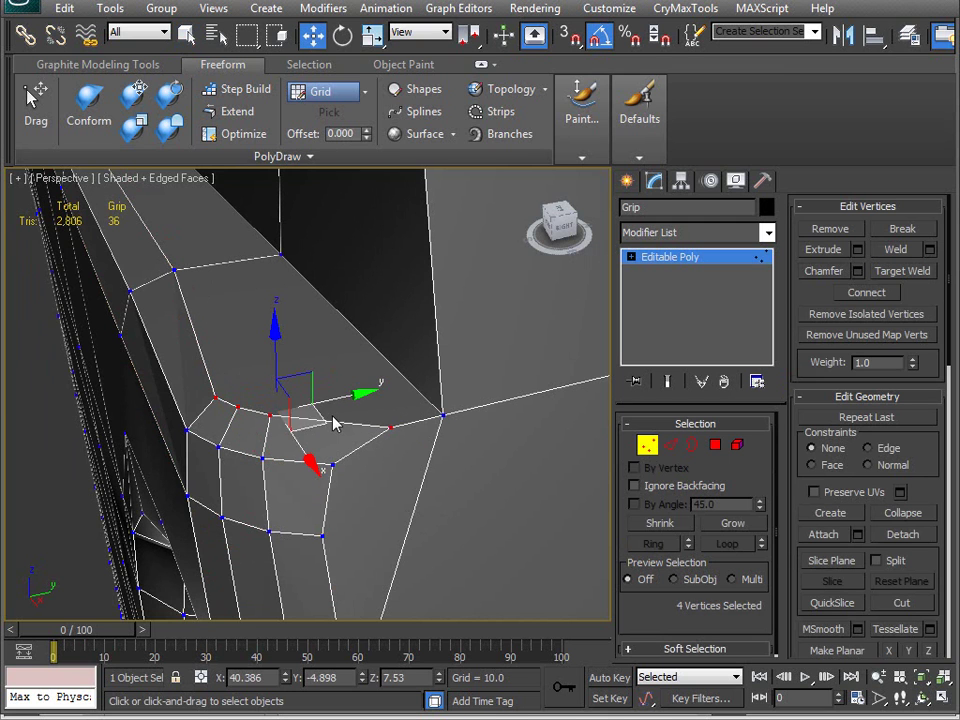
{"action": "left_click_drag", "start_coordinate": [338, 401], "coordinate": [368, 393]}
{"action": "middle_click_drag", "start_coordinate": [368, 393], "coordinate": [296, 388], "text": "alt"}
Align the first inner corner vertex with the neighbouring inner rim vertex by setting its Y to -4.998
{"action": "left_click", "coordinate": [271, 275]}
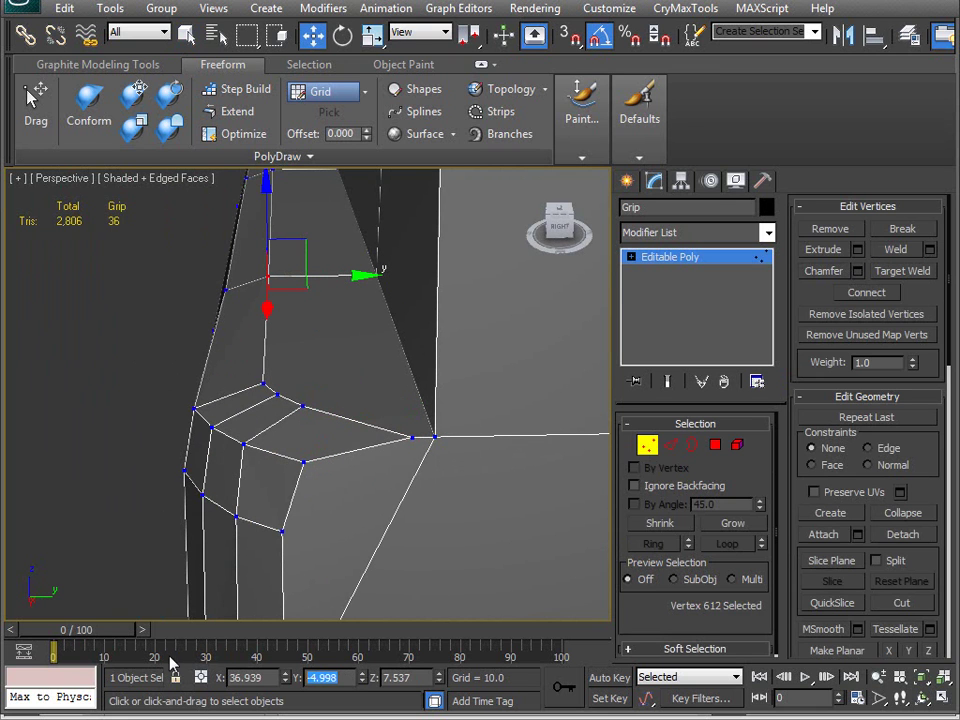
{"action": "left_click", "coordinate": [261, 384]}
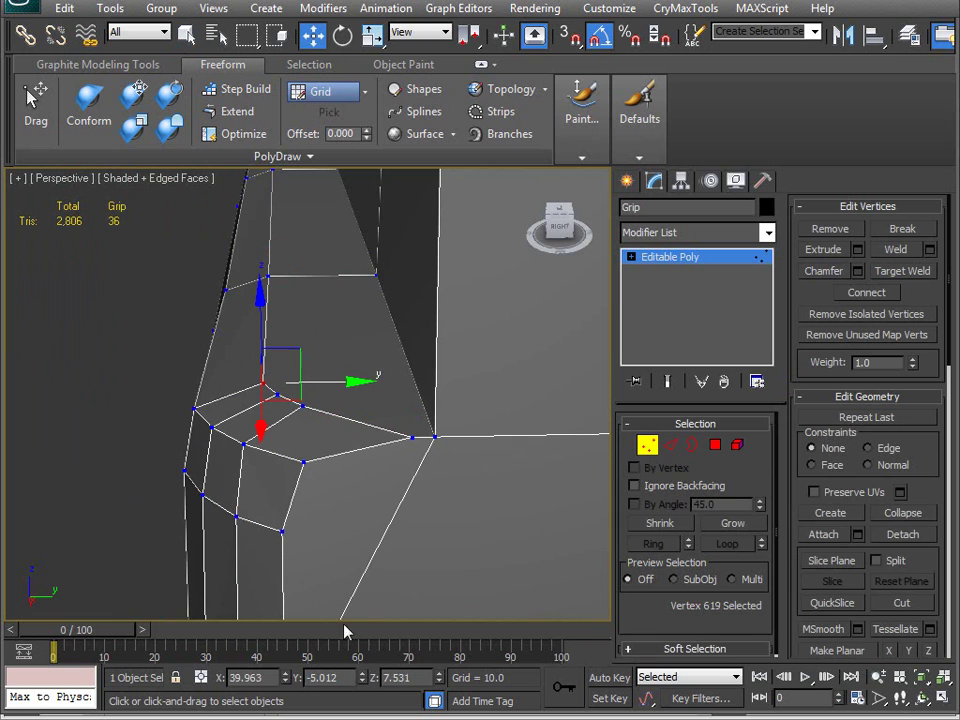
{"action": "middle_click_drag", "start_coordinate": [259, 469], "coordinate": [332, 476], "text": "alt"}
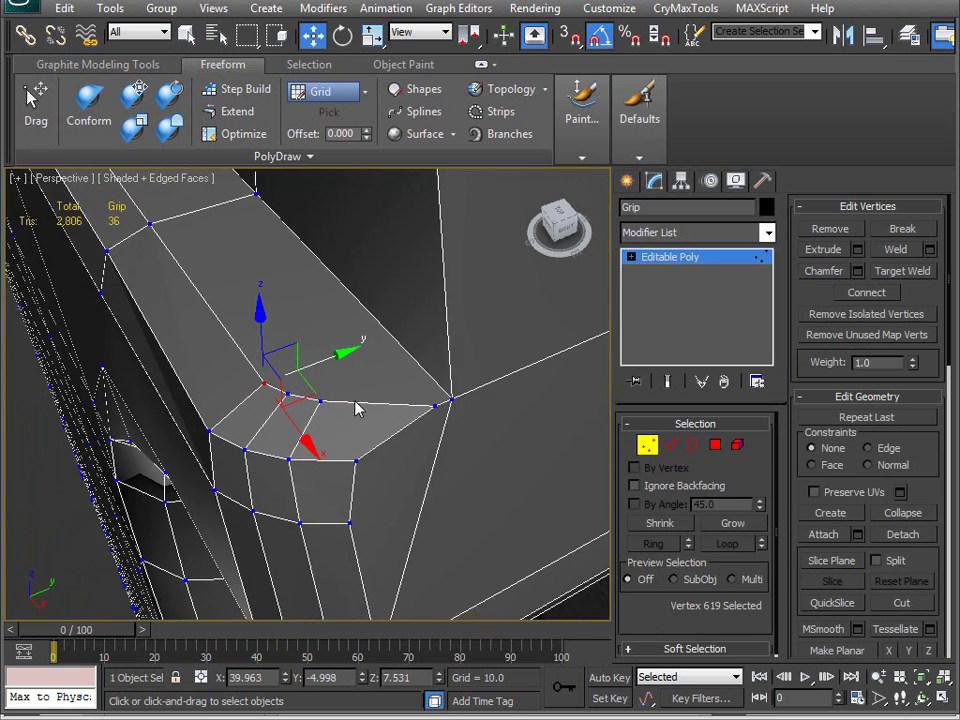
Collapse the short edge at the end of the inner chamfer row into the block's corner vertex using Optimize
{"action": "left_click", "coordinate": [223, 133]}
{"action": "left_click", "coordinate": [456, 400]}
{"action": "middle_click_drag", "start_coordinate": [355, 535], "coordinate": [328, 500], "text": "alt"}
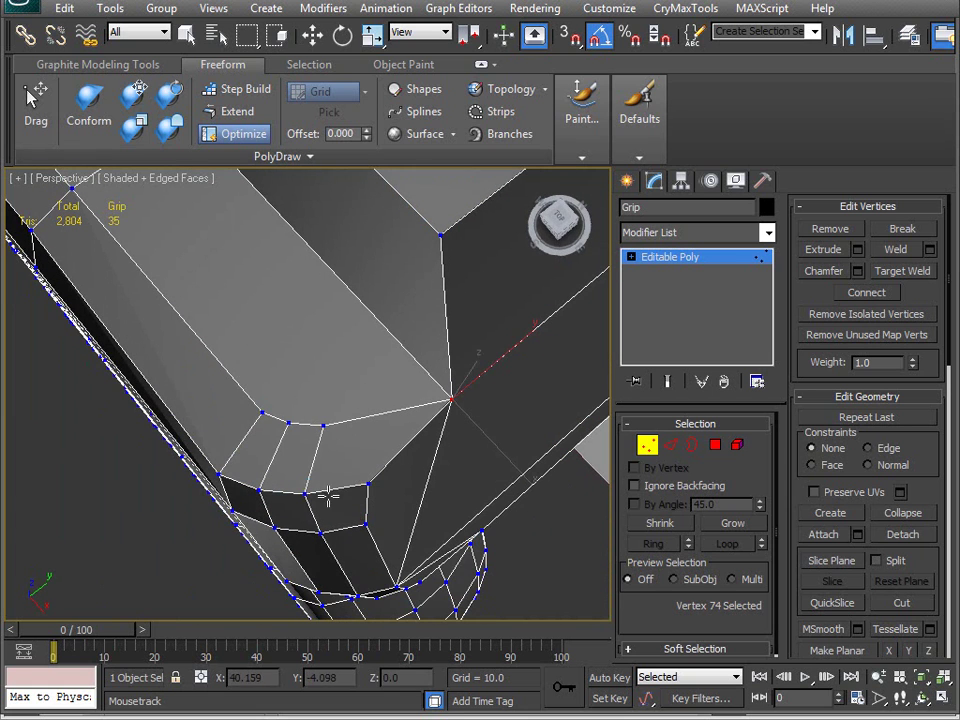
Move the last inner vertex of the rounded corner slightly to round out the curve
{"action": "key", "text": "w"}
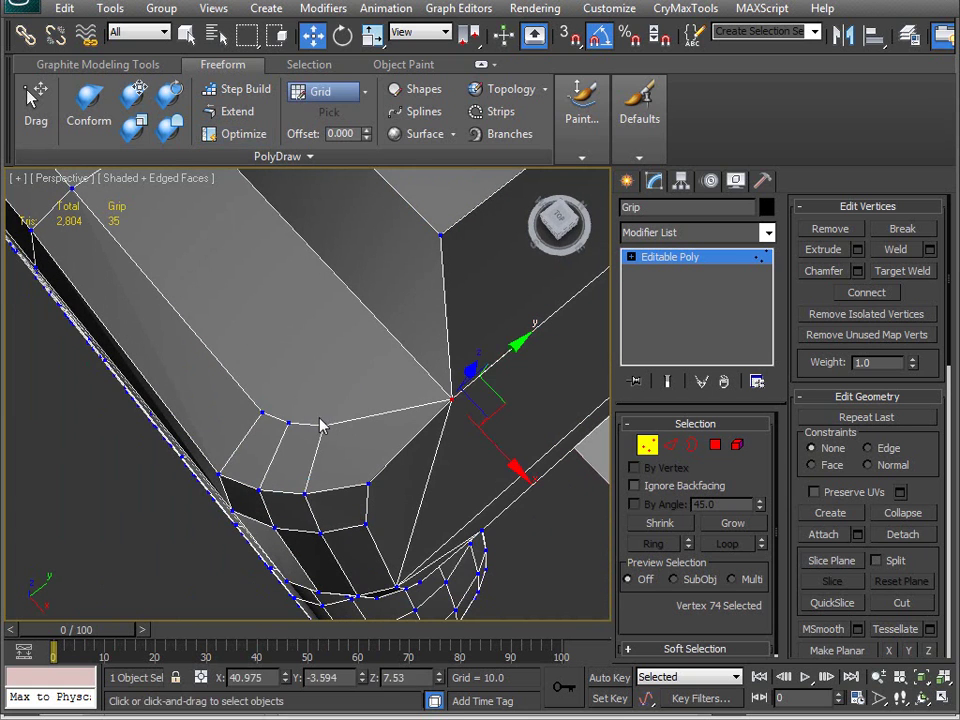
{"action": "left_click", "coordinate": [322, 425]}
{"action": "left_click_drag", "start_coordinate": [376, 430], "coordinate": [386, 435]}
{"action": "middle_click_drag", "start_coordinate": [386, 435], "coordinate": [193, 320], "text": "alt"}
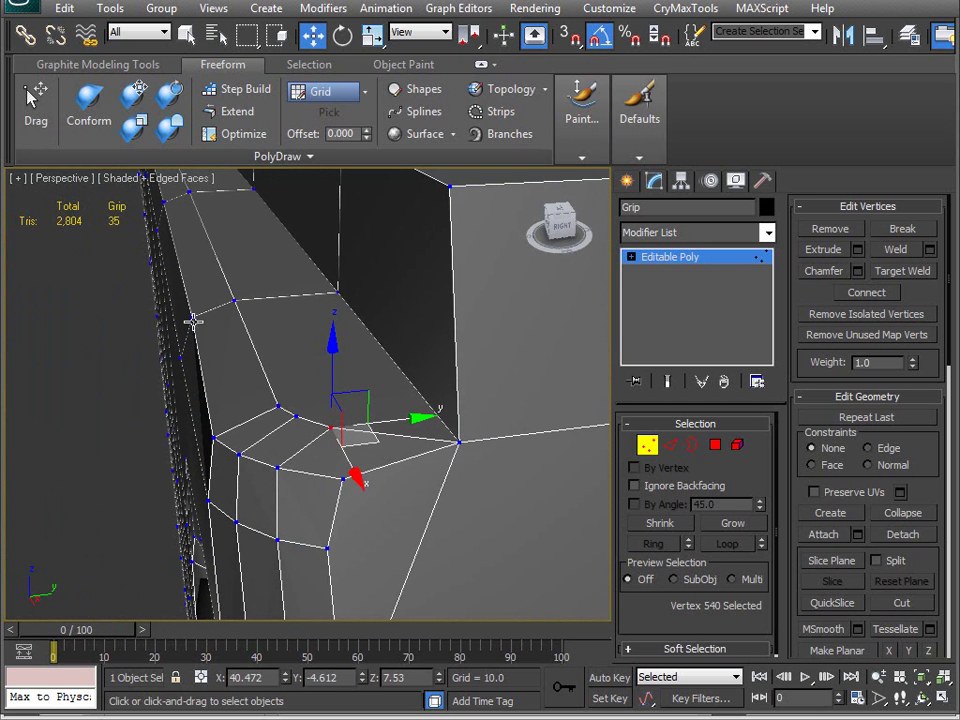
Align the first outer corner vertex with the neighbouring outer rim vertex at Y -5.562
{"action": "left_click", "coordinate": [193, 318]}
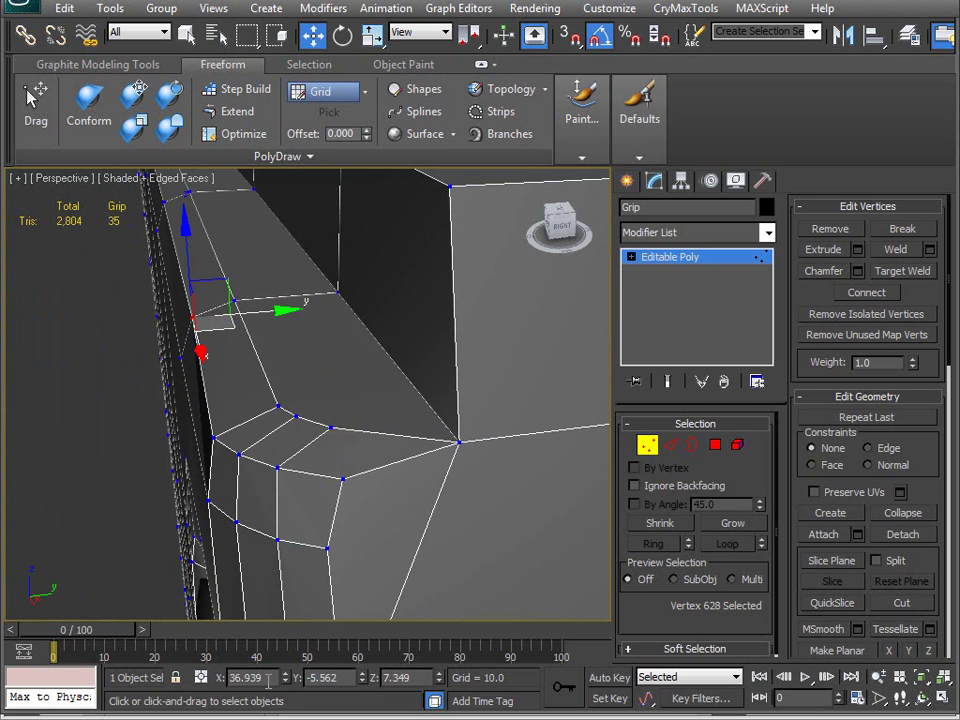
{"action": "left_click", "coordinate": [211, 440]}
{"action": "middle_click_drag", "start_coordinate": [293, 527], "coordinate": [328, 600], "text": "alt"}
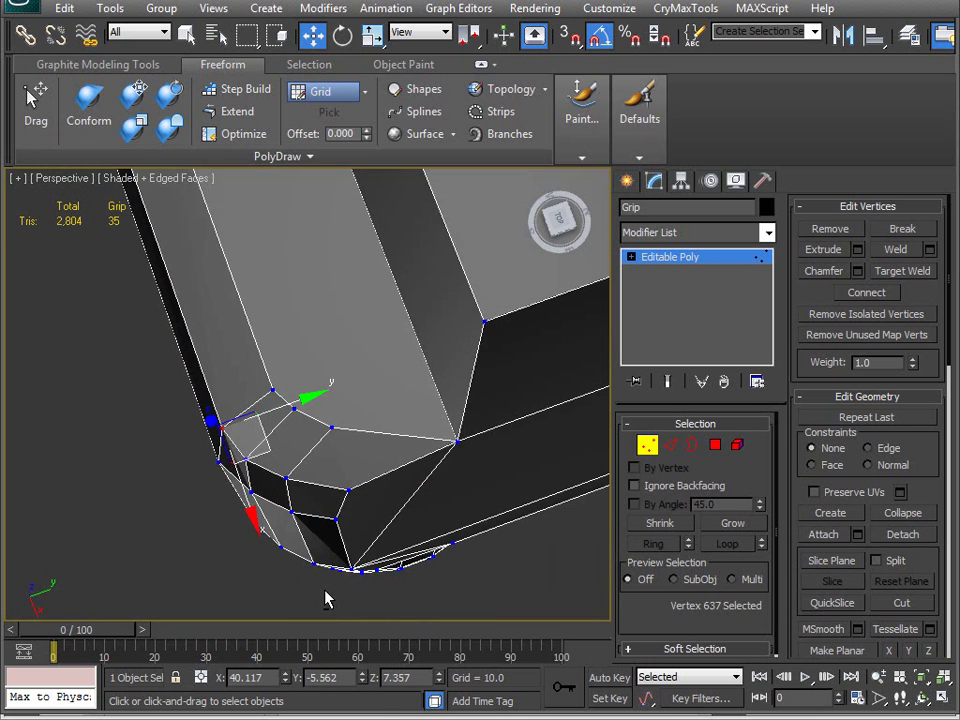
Select the first pair of short edges running across the rounded corner's chamfer and apply Set Flow
{"action": "left_click", "coordinate": [232, 456]}
{"action": "middle_click_drag", "start_coordinate": [243, 458], "coordinate": [311, 467], "text": "alt"}
{"action": "left_click", "coordinate": [288, 457], "text": "ctrl"}
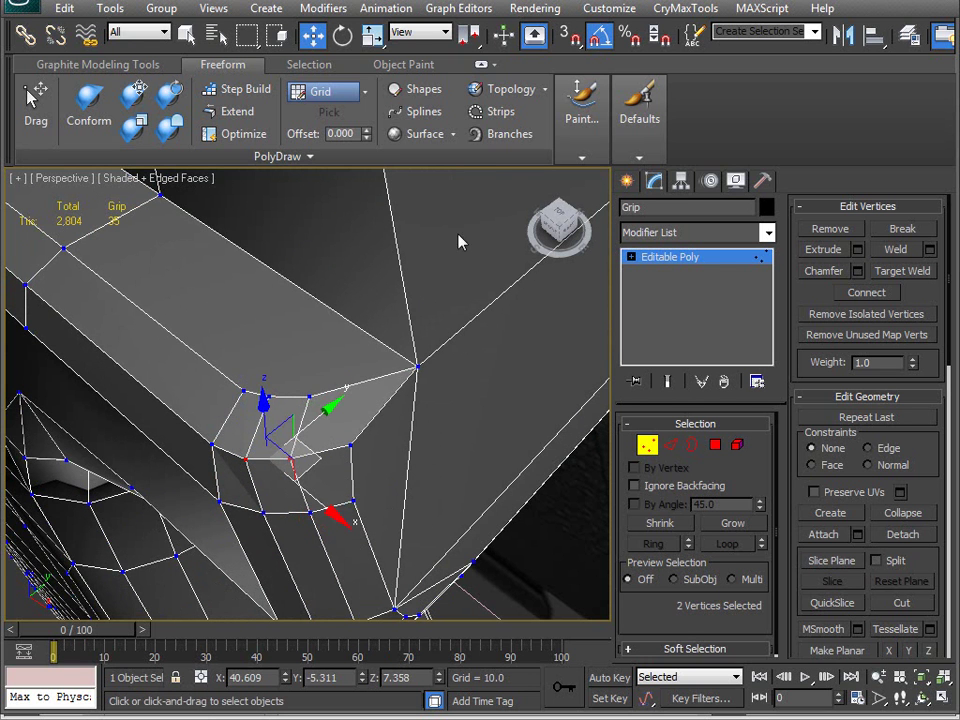
{"action": "middle_click_drag", "start_coordinate": [258, 510], "coordinate": [242, 482], "text": "alt"}
{"action": "key", "text": "2"}
{"action": "left_click", "coordinate": [270, 440]}
{"action": "left_click", "coordinate": [310, 441], "text": "ctrl"}
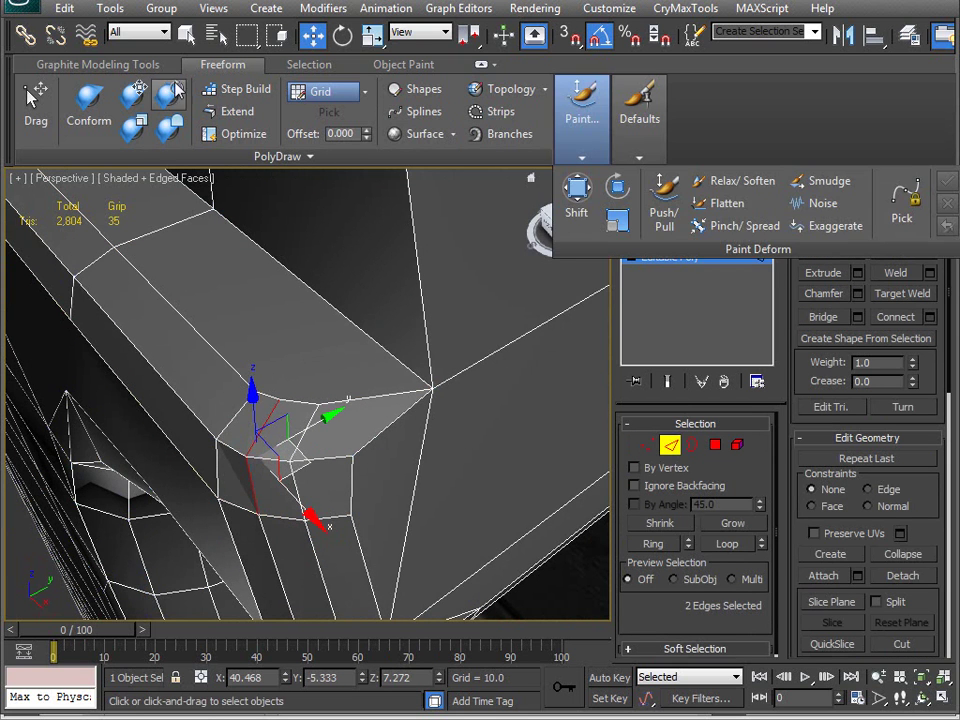
{"action": "left_click", "coordinate": [140, 66]}
{"action": "mouse_move", "coordinate": [636, 120]}
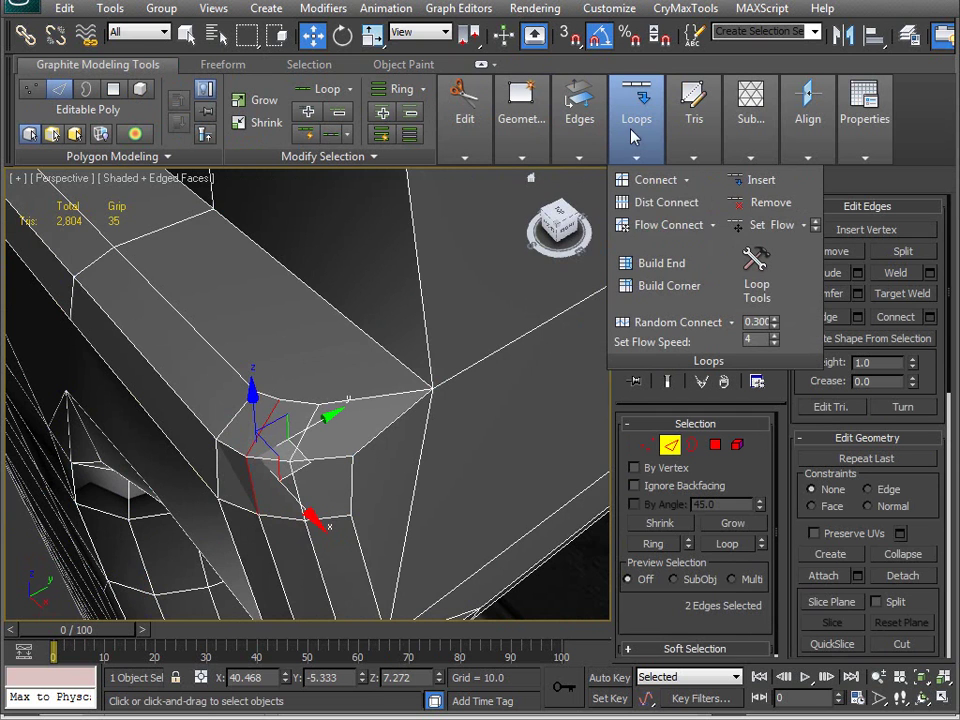
Apply Set Flow to the second pair of short edges across the rounded corner's chamfer
{"action": "middle_click_drag", "start_coordinate": [282, 405], "coordinate": [300, 484], "text": "alt"}
{"action": "left_click", "coordinate": [300, 484]}
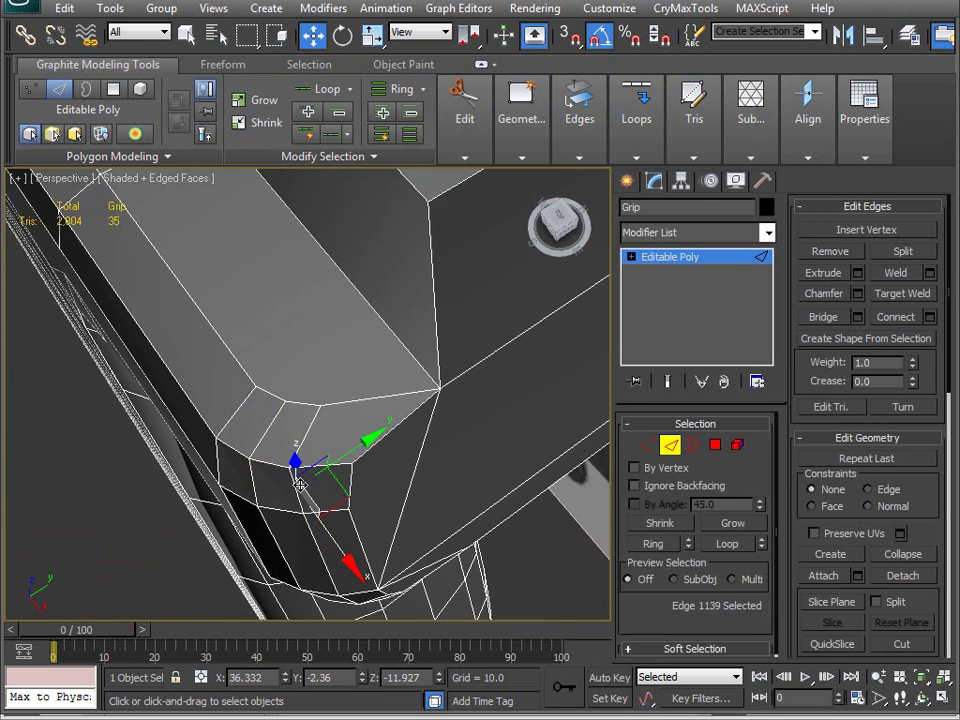
{"action": "left_click", "coordinate": [310, 423], "text": "ctrl"}
{"action": "mouse_move", "coordinate": [636, 120]}
Turn on the Edge constraint and slide the last inner corner vertex along its edge, away from the block's corner
{"action": "middle_click_drag", "start_coordinate": [330, 440], "coordinate": [360, 475], "text": "alt"}
{"action": "key", "text": "1"}
{"action": "left_click", "coordinate": [384, 412]}
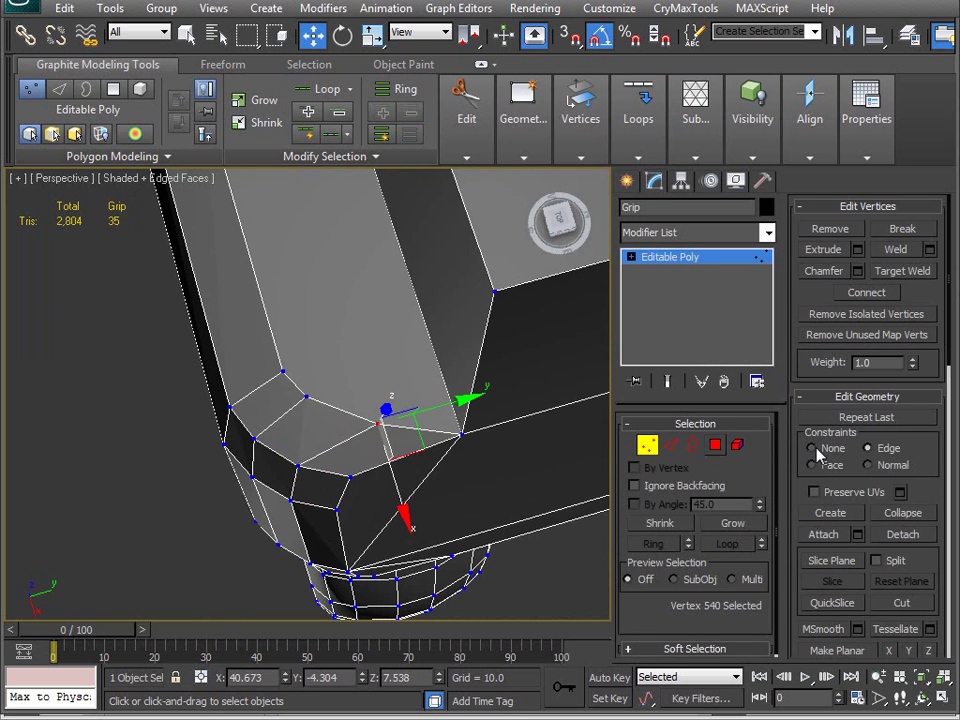
{"action": "left_click", "coordinate": [868, 449]}
{"action": "left_click_drag", "start_coordinate": [425, 441], "coordinate": [412, 446]}
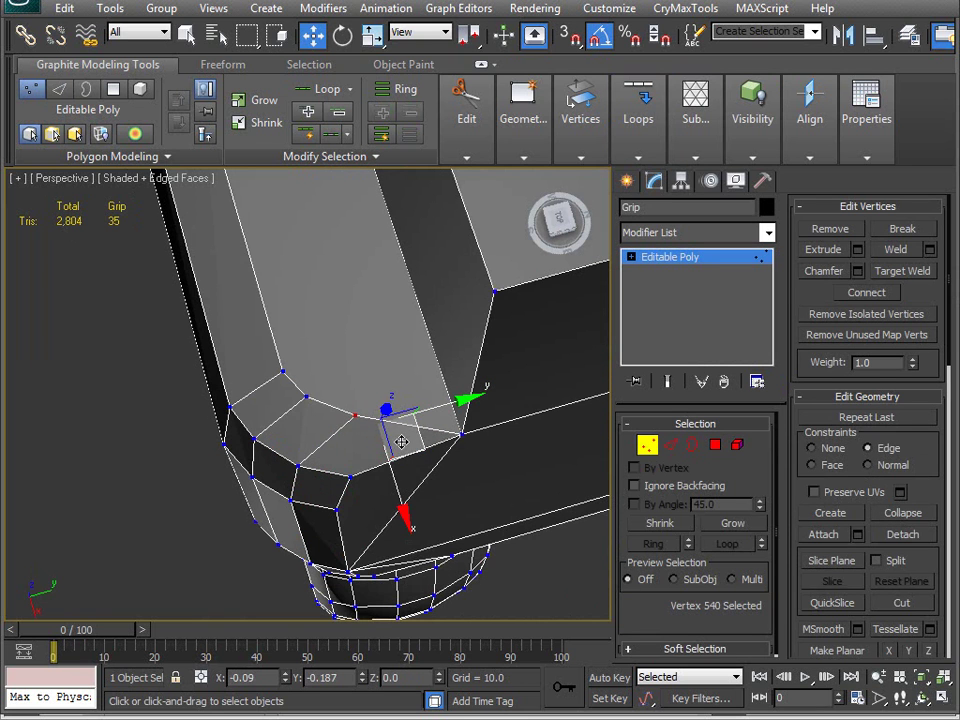
Examine the chamfered rear corner and the rim along the frame from several angles and distances
{"action": "middle_click_drag", "start_coordinate": [395, 420], "coordinate": [242, 443], "text": "alt"}
{"action": "mouse_move", "coordinate": [337, 362]}
{"action": "middle_mouse_down", "text": "alt"}
{"action": "mouse_move", "coordinate": [246, 407]}
{"action": "mouse_move", "coordinate": [345, 370]}
{"action": "middle_mouse_up", "text": "alt"}
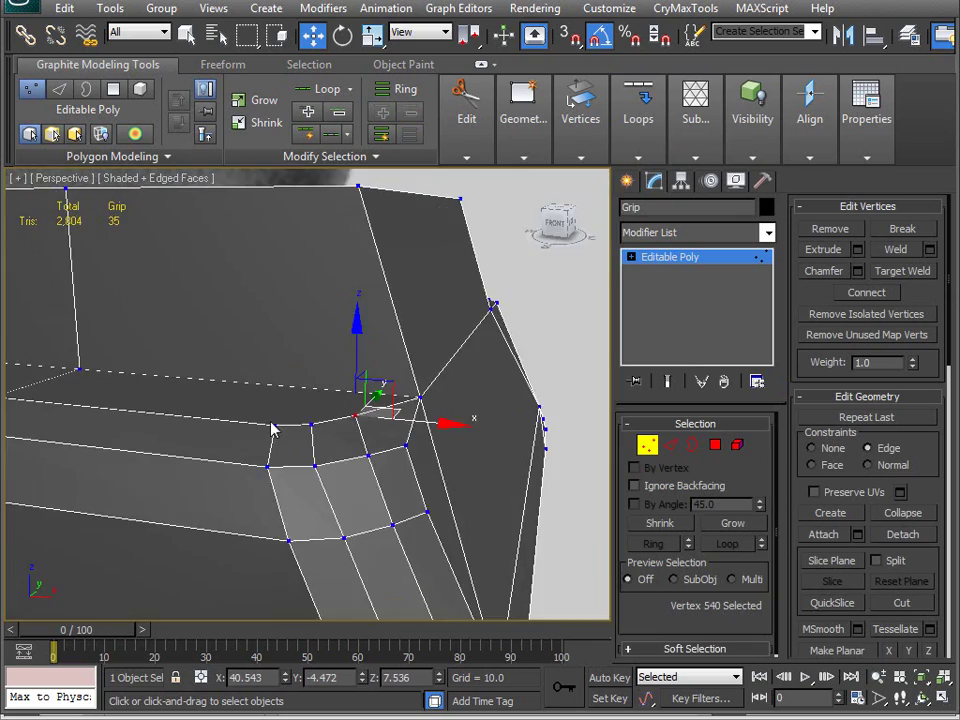
{"action": "middle_click_drag", "start_coordinate": [369, 455], "coordinate": [287, 372], "text": "alt"}
{"action": "middle_click_drag", "start_coordinate": [250, 332], "coordinate": [366, 465], "text": "alt"}
{"action": "middle_click_drag", "start_coordinate": [367, 477], "coordinate": [268, 428], "text": "alt"}
{"action": "scroll", "coordinate": [268, 428], "scroll_direction": "down", "scroll_amount": 5}
{"action": "middle_click_drag", "start_coordinate": [198, 436], "coordinate": [302, 439], "text": "alt"}
{"action": "scroll", "coordinate": [476, 441], "scroll_direction": "down", "scroll_amount": 8}
{"action": "scroll", "coordinate": [437, 439], "scroll_direction": "up", "scroll_amount": 5}
{"action": "scroll", "coordinate": [302, 491], "scroll_direction": "down", "scroll_amount": 5}
{"action": "scroll", "coordinate": [302, 439], "scroll_direction": "up", "scroll_amount": 7}
{"action": "middle_click_drag", "start_coordinate": [375, 465], "coordinate": [327, 468]}
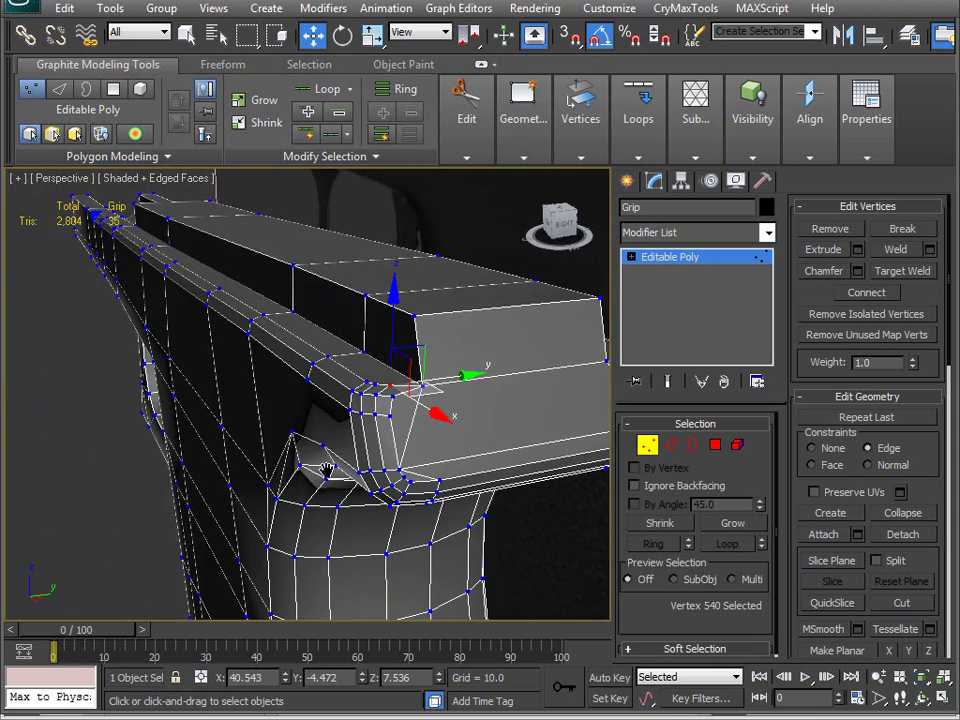
Level the outer chamfer vertices around the rounded rear corner by setting their Z to 7.357
{"action": "scroll", "coordinate": [347, 497], "scroll_direction": "up", "scroll_amount": 5}
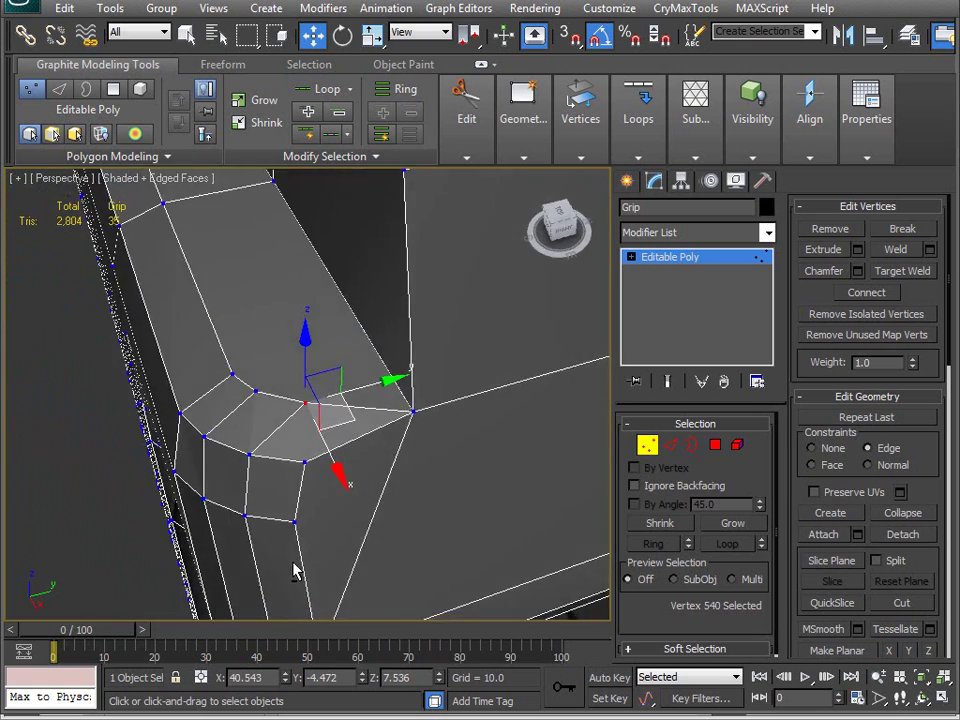
{"action": "middle_click_drag", "start_coordinate": [295, 570], "coordinate": [218, 427], "text": "alt"}
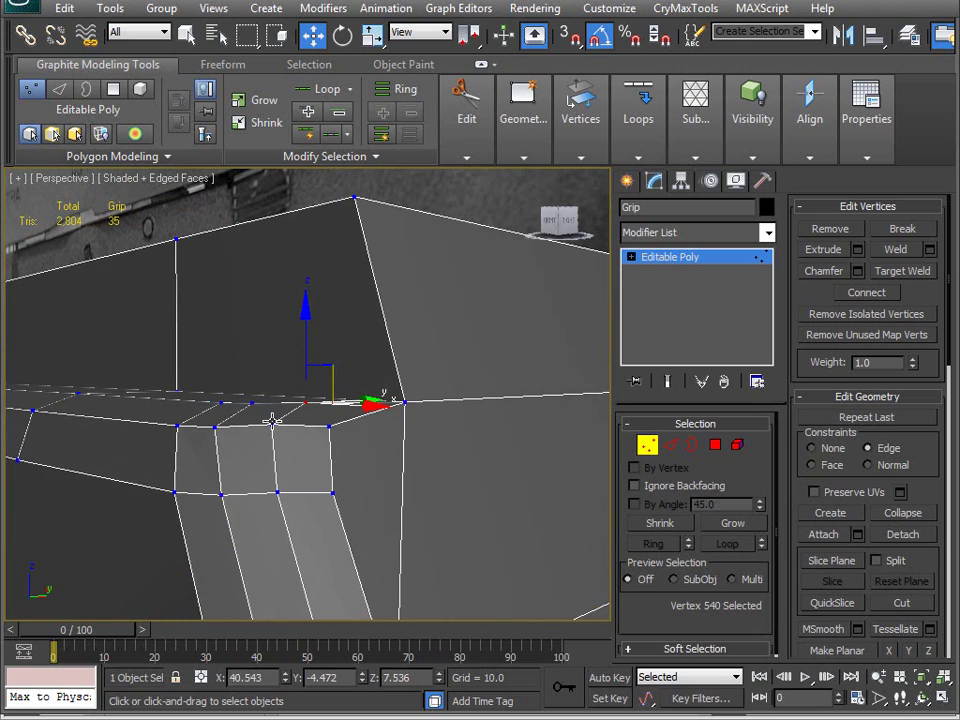
{"action": "left_click", "coordinate": [177, 427]}
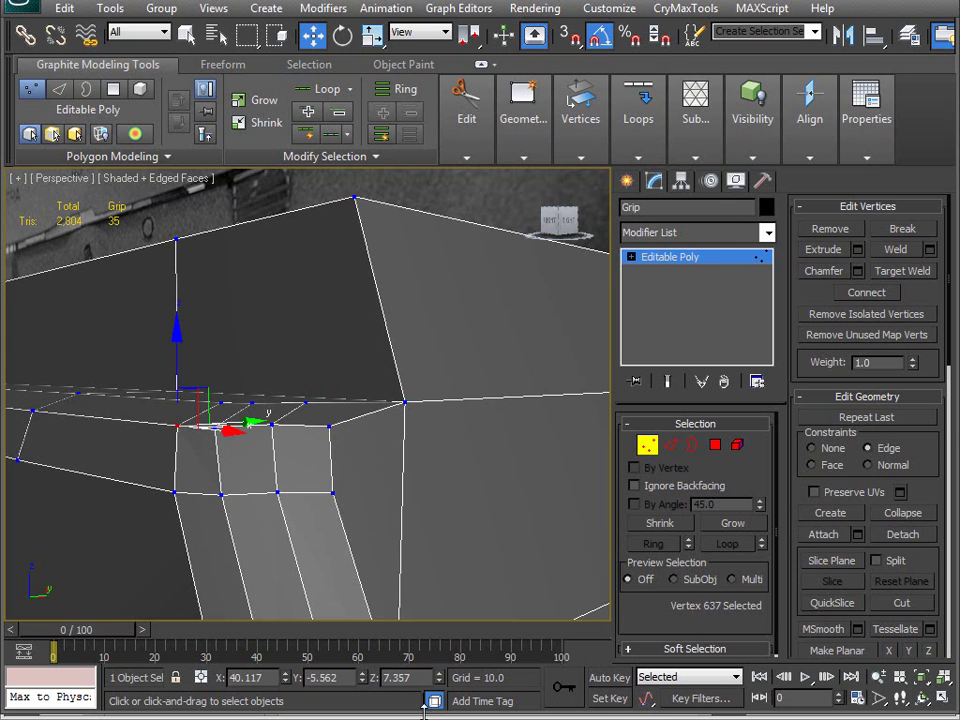
{"action": "left_click", "coordinate": [215, 429]}
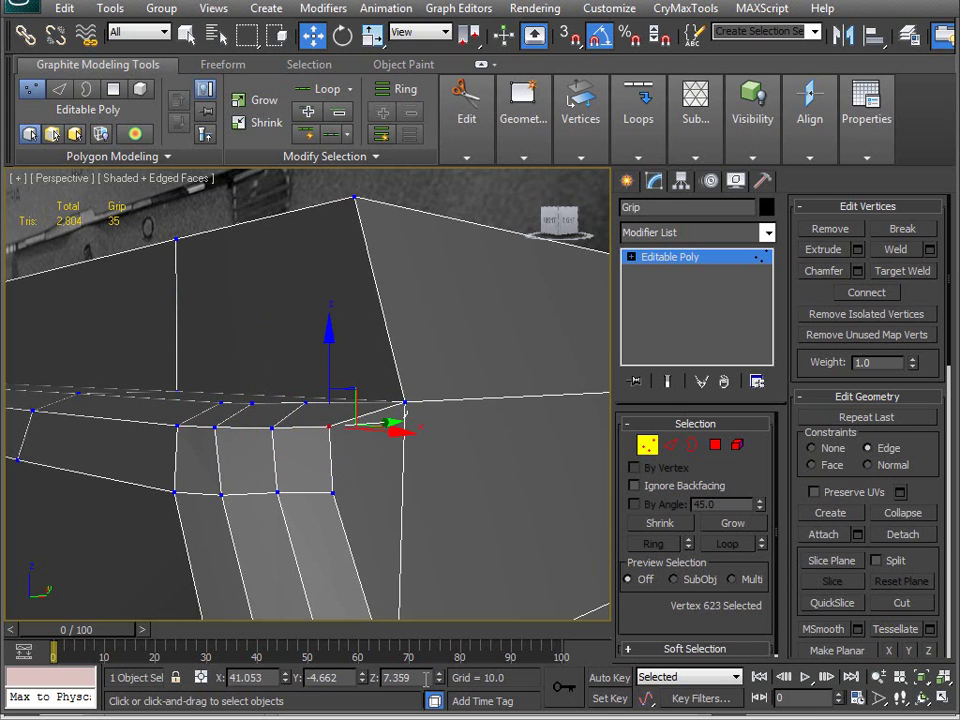
{"action": "middle_click_drag", "start_coordinate": [370, 428], "coordinate": [249, 429], "text": "alt"}
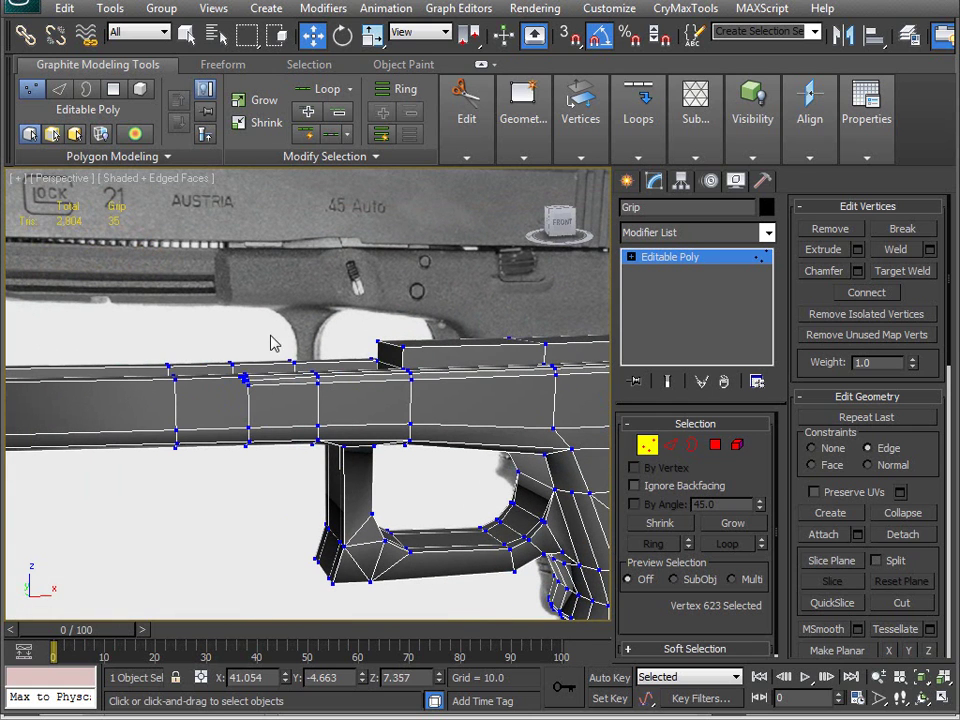
Use Optimize to collapse the small extra vertices at the front end of the rim's chamfer into its pointed tip vertex
{"action": "left_click_drag", "start_coordinate": [233, 398], "coordinate": [232, 399]}
{"action": "key", "text": "z"}
{"action": "middle_click_drag", "start_coordinate": [274, 412], "coordinate": [205, 430], "text": "alt"}
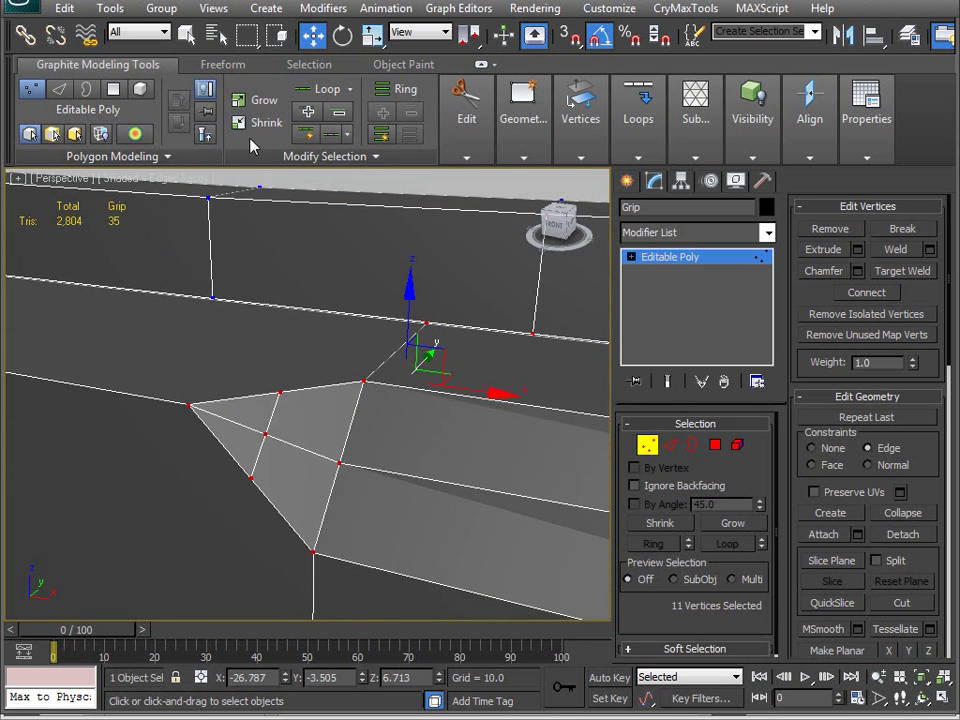
{"action": "left_click", "coordinate": [222, 64]}
{"action": "left_click", "coordinate": [234, 133]}
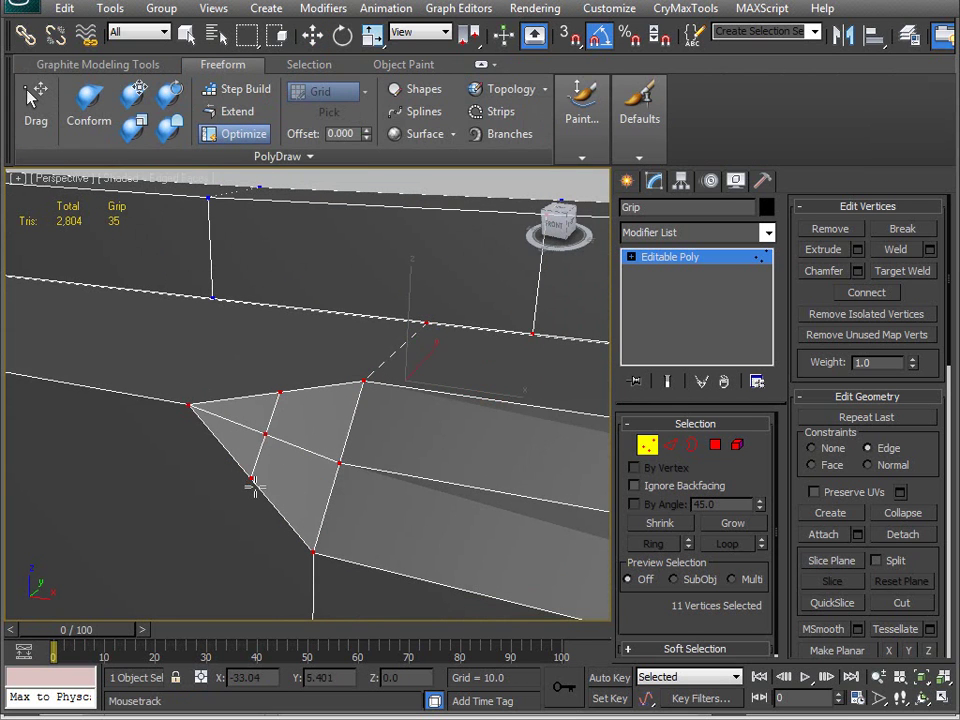
{"action": "left_click_drag", "start_coordinate": [265, 434], "coordinate": [190, 405]}
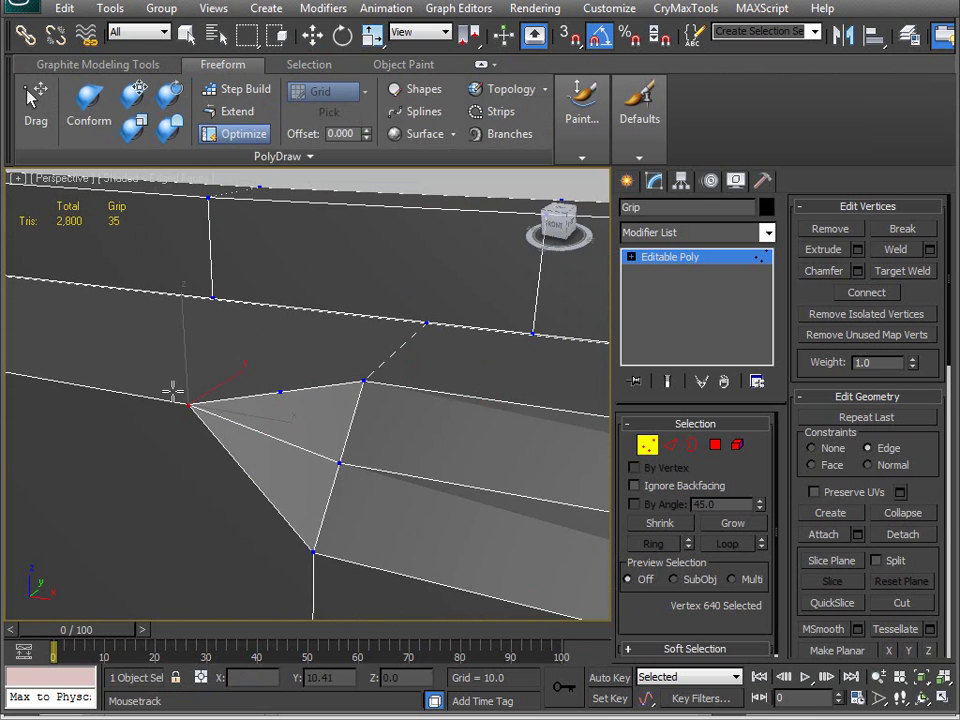
{"action": "middle_click_drag", "start_coordinate": [189, 513], "coordinate": [246, 576]}
{"action": "scroll", "coordinate": [238, 476], "scroll_direction": "down", "scroll_amount": 5}
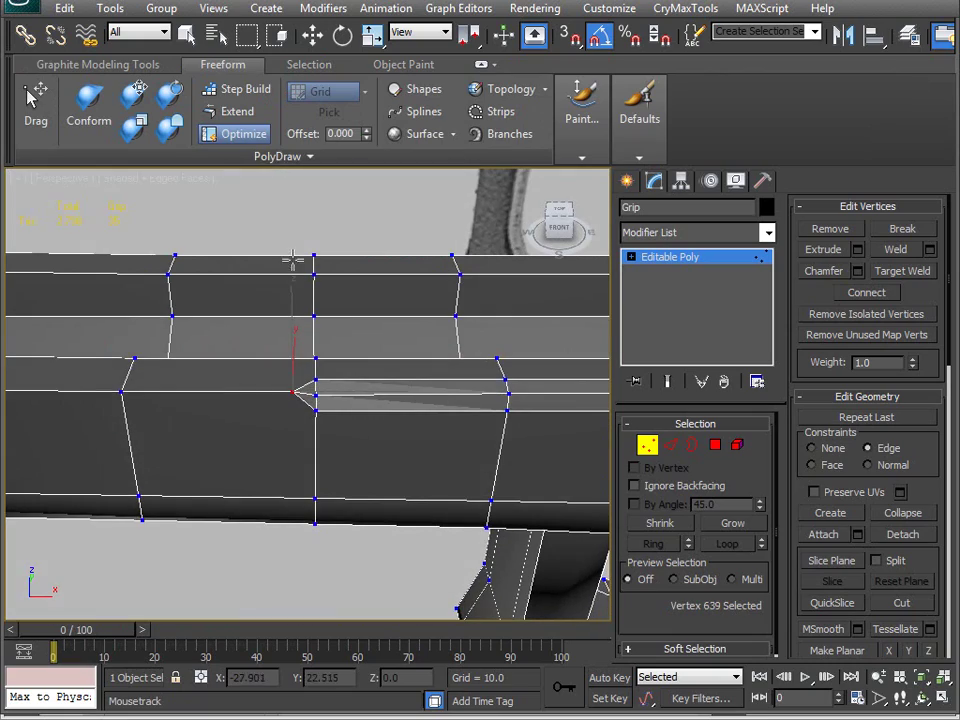
Select the vertex column at the chamfer's front end and slide it rearward along the edges in the front view to X about -24.666
{"action": "middle_click_drag", "start_coordinate": [292, 536], "coordinate": [260, 397], "text": "alt"}
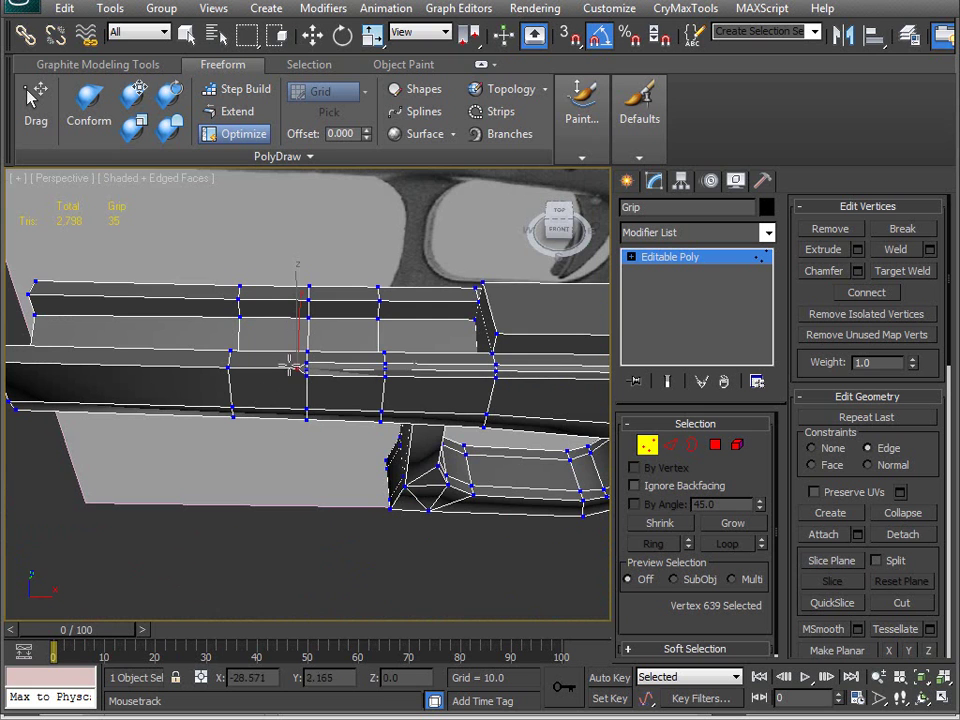
{"action": "middle_click_drag", "start_coordinate": [268, 473], "coordinate": [278, 297], "text": "alt"}
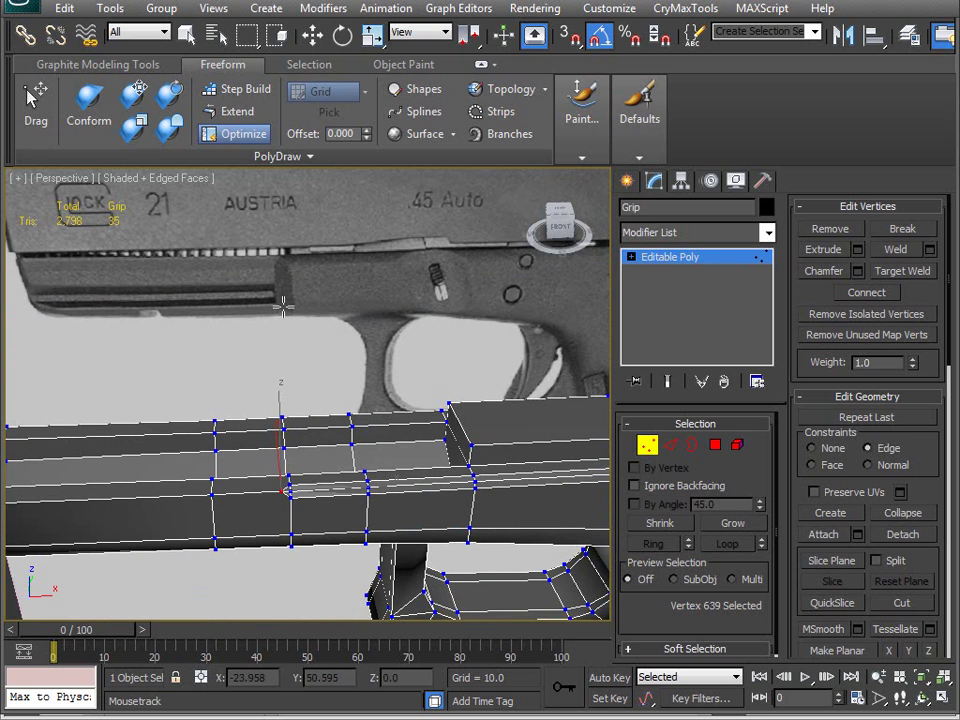
{"action": "middle_click_drag", "start_coordinate": [258, 497], "coordinate": [258, 418], "text": "alt"}
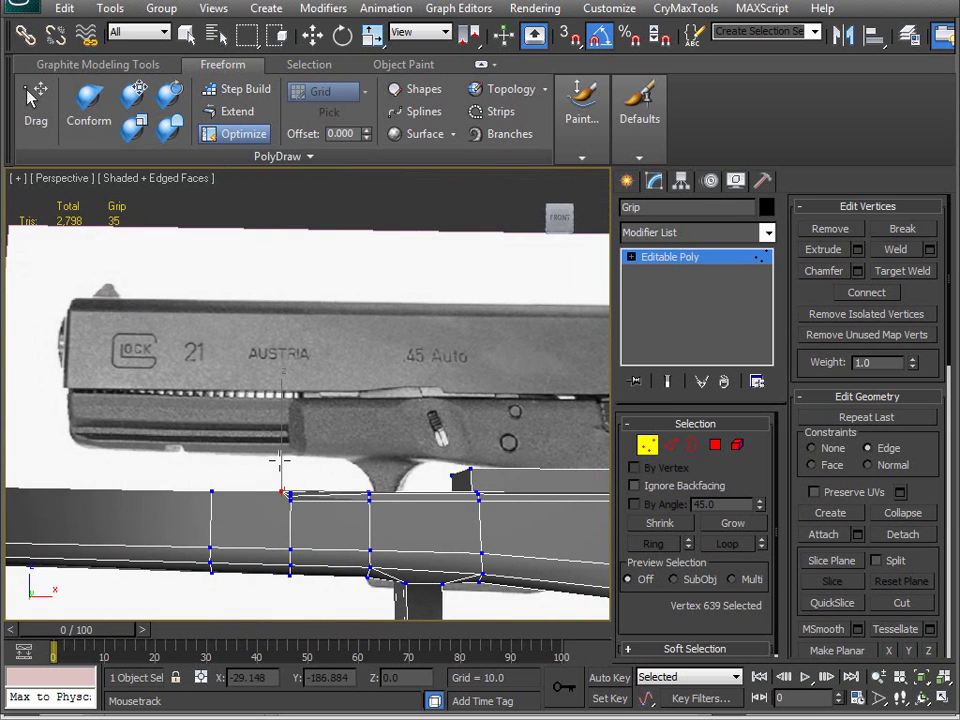
{"action": "middle_click_drag", "start_coordinate": [328, 464], "coordinate": [309, 485], "text": "alt"}
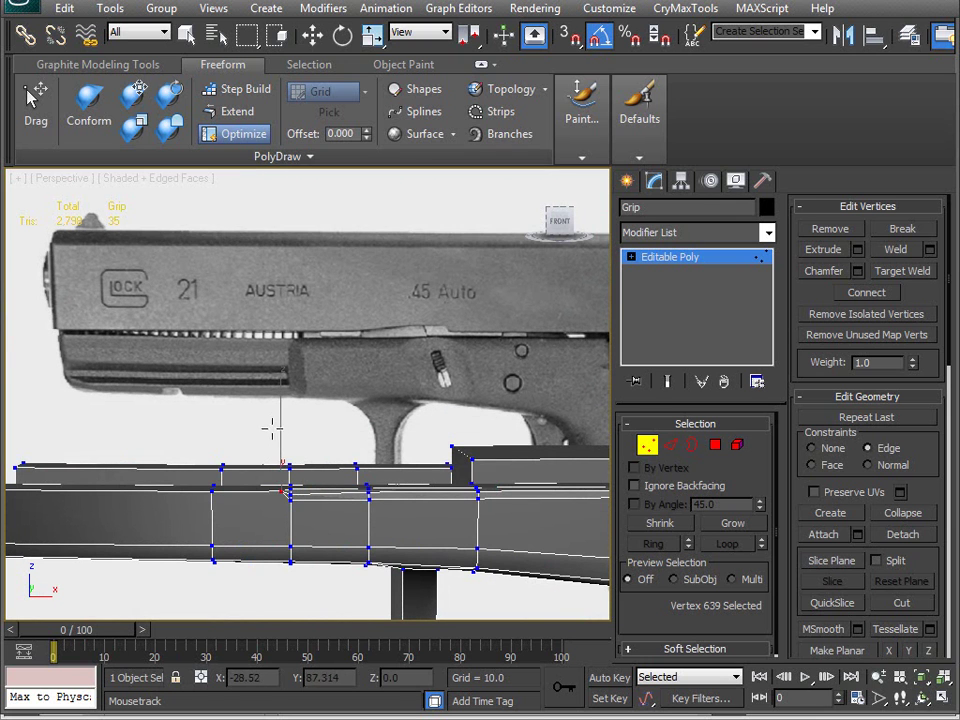
{"action": "key", "text": "w"}
{"action": "left_click_drag", "start_coordinate": [268, 465], "coordinate": [330, 589]}
{"action": "key", "text": "v"}
{"action": "key", "text": "f"}
{"action": "middle_click_drag", "start_coordinate": [297, 478], "coordinate": [315, 480]}
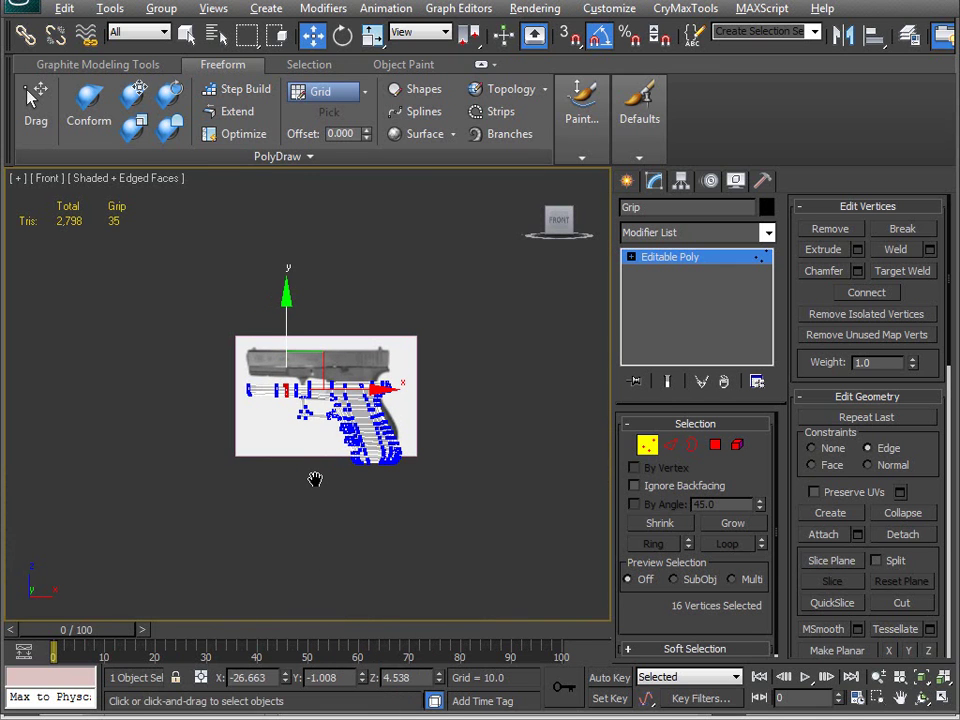
{"action": "scroll", "coordinate": [312, 472], "scroll_direction": "up", "scroll_amount": 10}
{"action": "scroll", "coordinate": [301, 425], "scroll_direction": "down", "scroll_amount": 2}
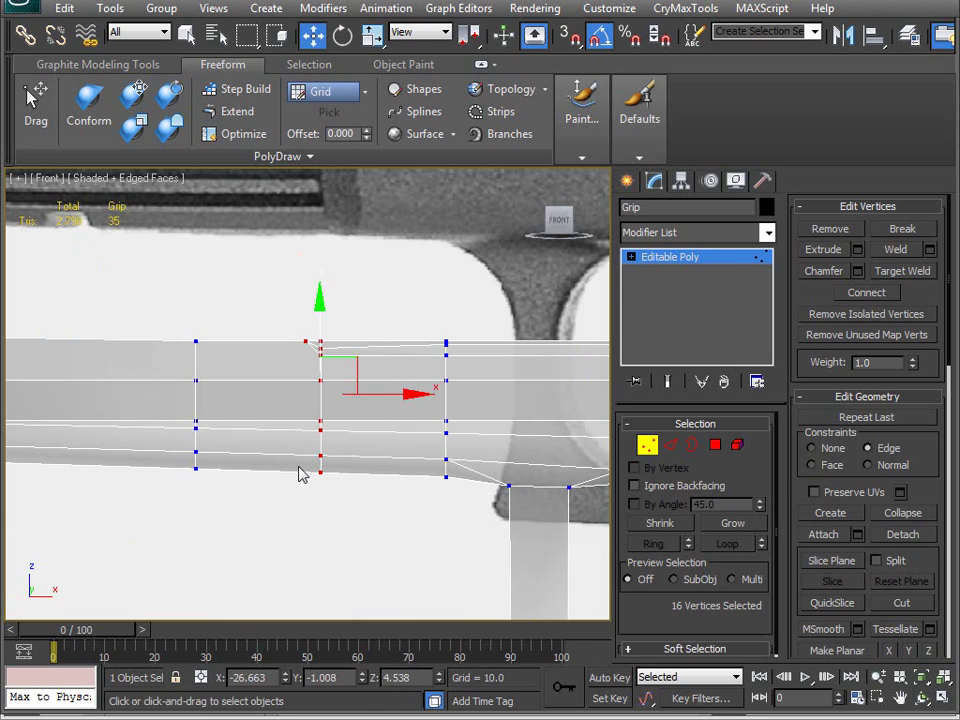
{"action": "left_click_drag", "start_coordinate": [366, 391], "coordinate": [410, 392]}
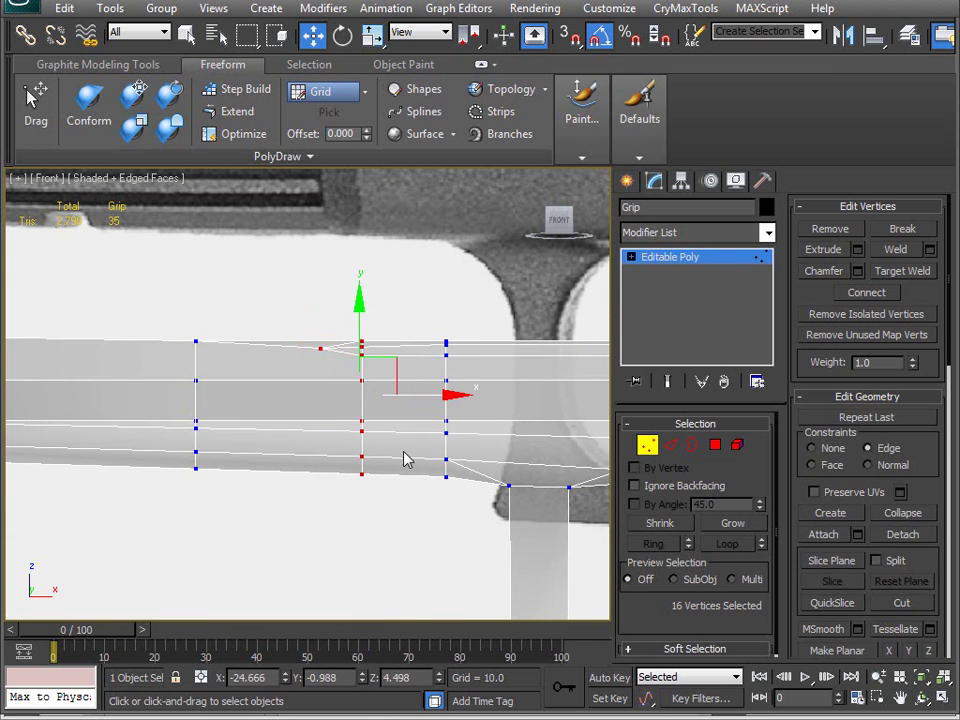
Leave vertex editing and move the whole Grip object up so it lines up with the pistol in the reference image
{"action": "left_click", "coordinate": [650, 444]}
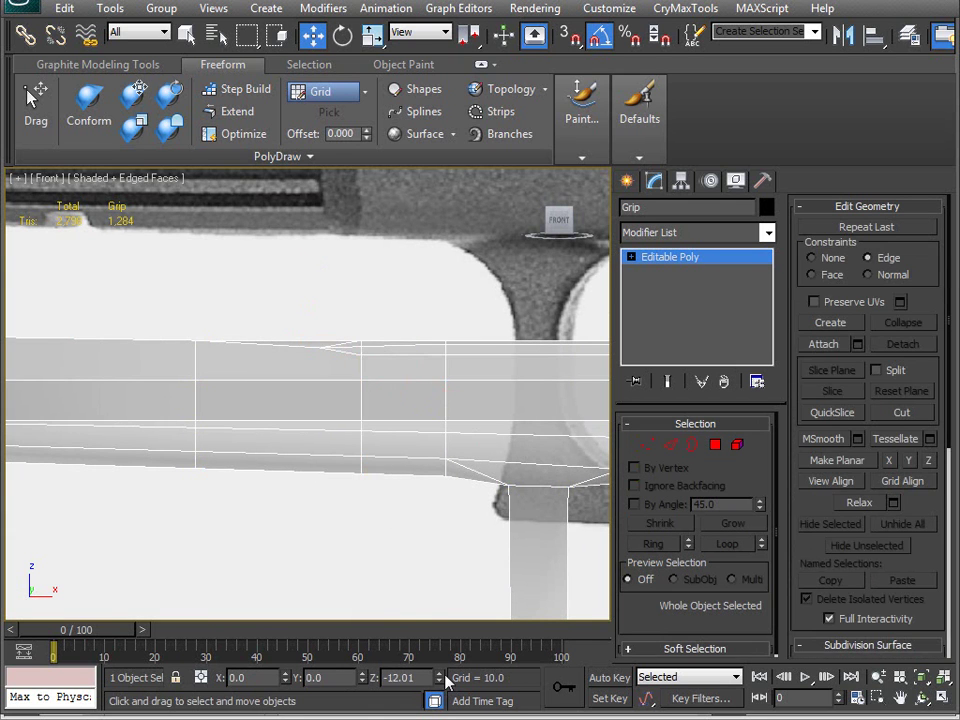
{"action": "middle_click_drag", "start_coordinate": [360, 375], "coordinate": [359, 612]}
{"action": "mouse_move", "coordinate": [334, 503]}
{"action": "middle_mouse_down"}
{"action": "mouse_move", "coordinate": [343, 527]}
{"action": "mouse_move", "coordinate": [319, 489]}
{"action": "middle_mouse_up"}
{"action": "scroll", "coordinate": [338, 516], "scroll_direction": "down", "scroll_amount": 2}
Turn off the Edge constraint and shift the chamfer's front vertex column forward to X about -24.93, comparing it with the reference image
{"action": "key", "text": "1"}
{"action": "middle_click_drag", "start_coordinate": [288, 361], "coordinate": [247, 365]}
{"action": "left_click_drag", "start_coordinate": [245, 341], "coordinate": [352, 515]}
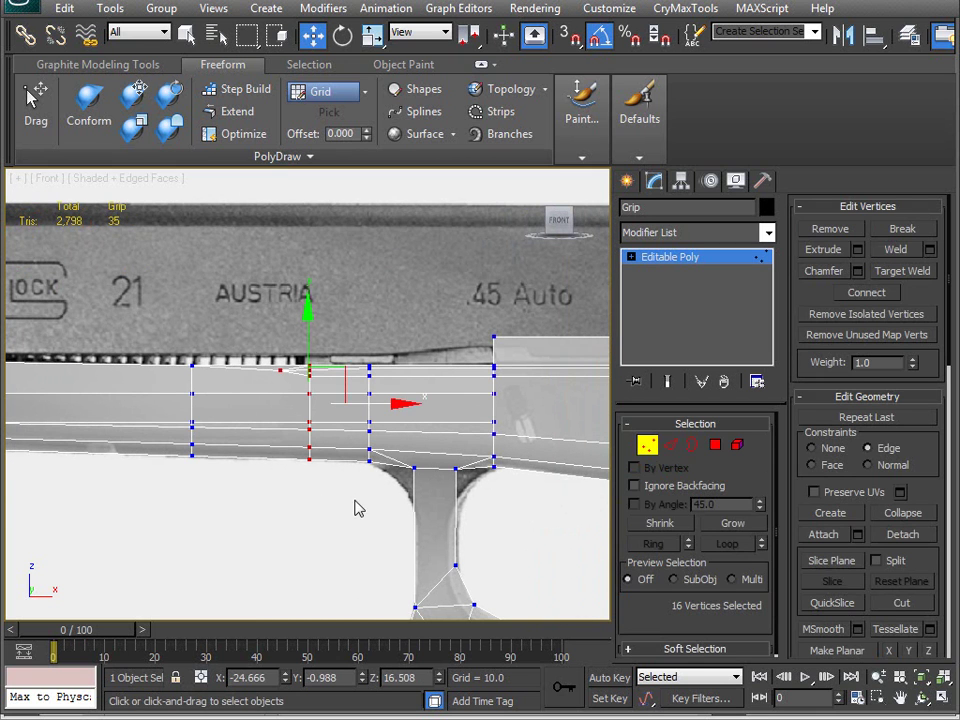
{"action": "left_click_drag", "start_coordinate": [360, 402], "coordinate": [331, 416]}
{"action": "key", "text": "ctrl+z"}
{"action": "scroll", "coordinate": [396, 456], "scroll_direction": "up", "scroll_amount": 4}
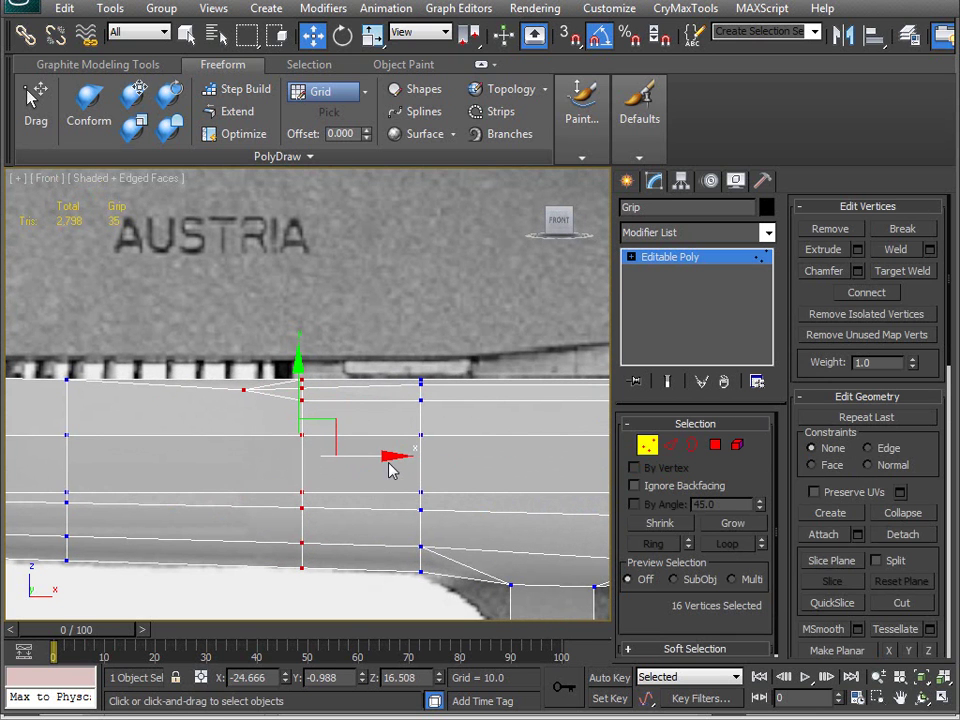
{"action": "mouse_move", "coordinate": [376, 457]}
{"action": "left_mouse_down"}
{"action": "mouse_move", "coordinate": [368, 454]}
{"action": "mouse_move", "coordinate": [422, 450]}
{"action": "mouse_move", "coordinate": [377, 457]}
{"action": "left_mouse_up"}
{"action": "left_click_drag", "start_coordinate": [302, 384], "coordinate": [306, 476]}
{"action": "key", "text": "ctrl+z"}
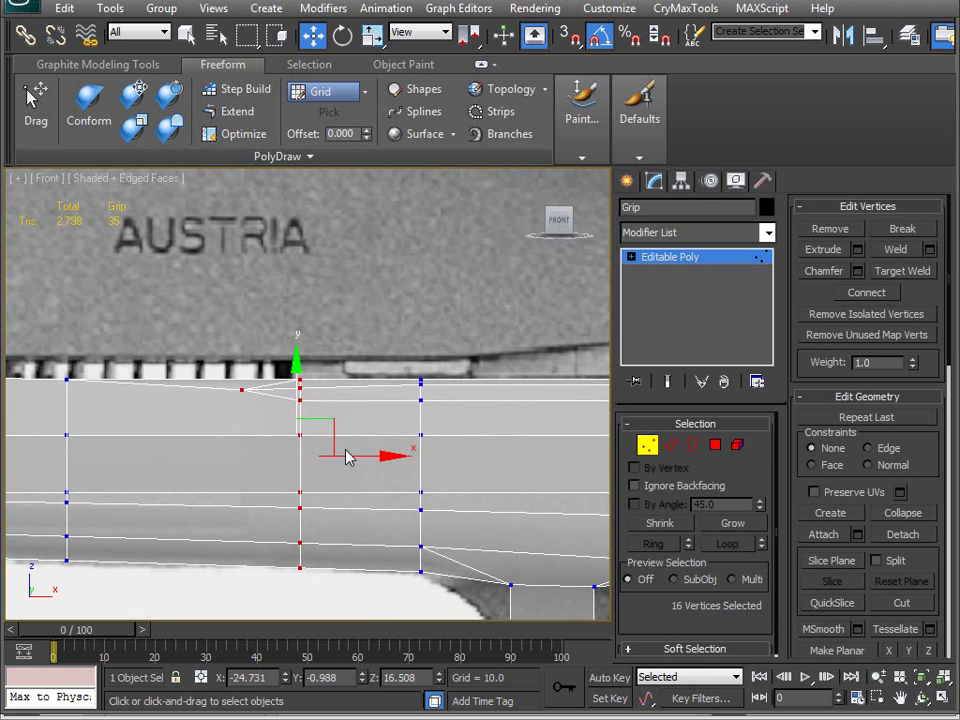
{"action": "left_click_drag", "start_coordinate": [358, 454], "coordinate": [353, 454]}
{"action": "middle_click_drag", "start_coordinate": [320, 480], "coordinate": [344, 501]}
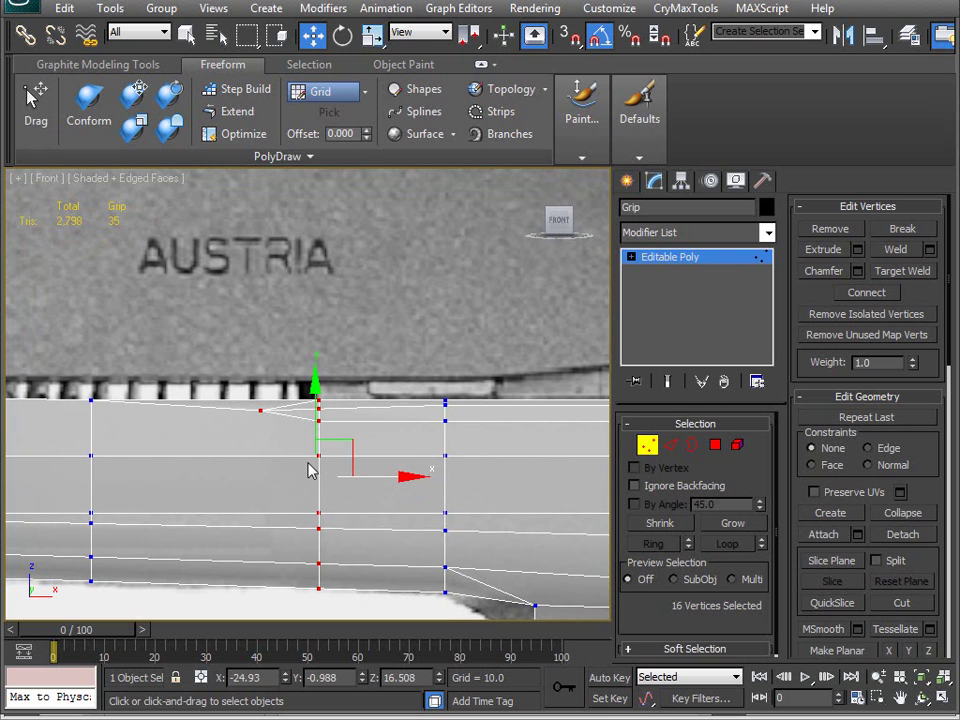
{"action": "left_click_drag", "start_coordinate": [316, 398], "coordinate": [280, 488]}
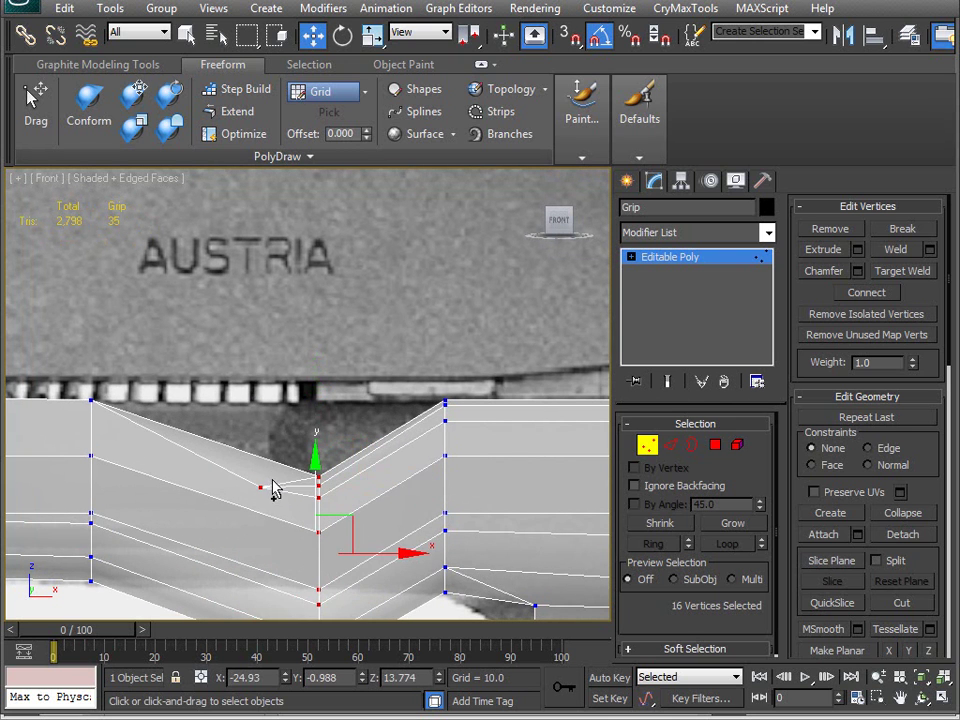
{"action": "key", "text": "ctrl+z"}
Move the chamfer's tip vertex rearward to X about -26.476 and set its Z to 19.24
{"action": "left_click", "coordinate": [260, 410]}
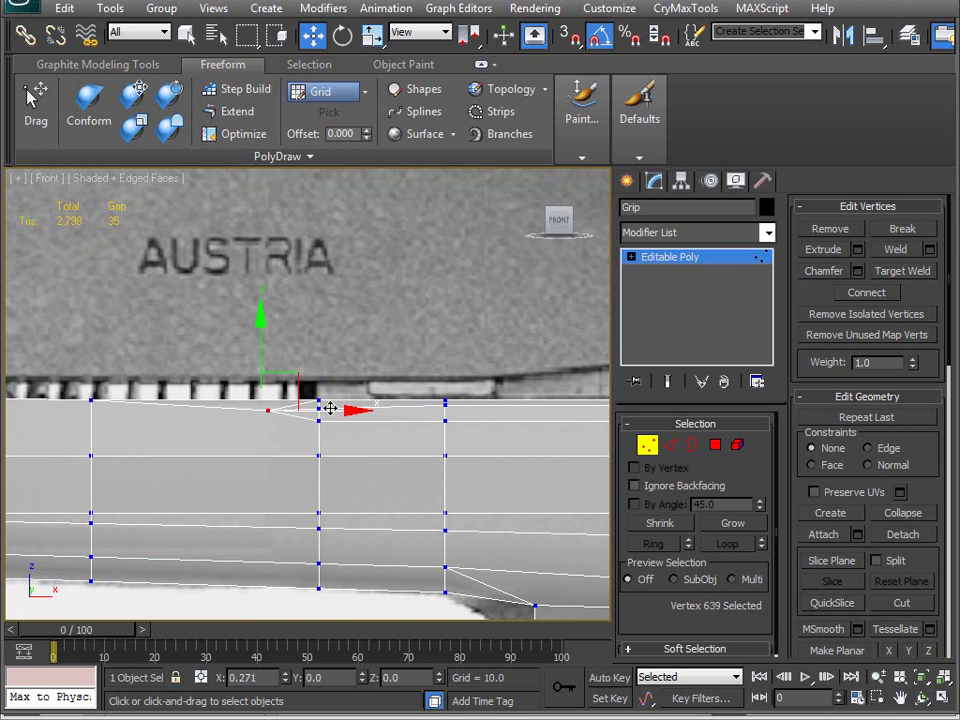
{"action": "left_click", "coordinate": [318, 401]}
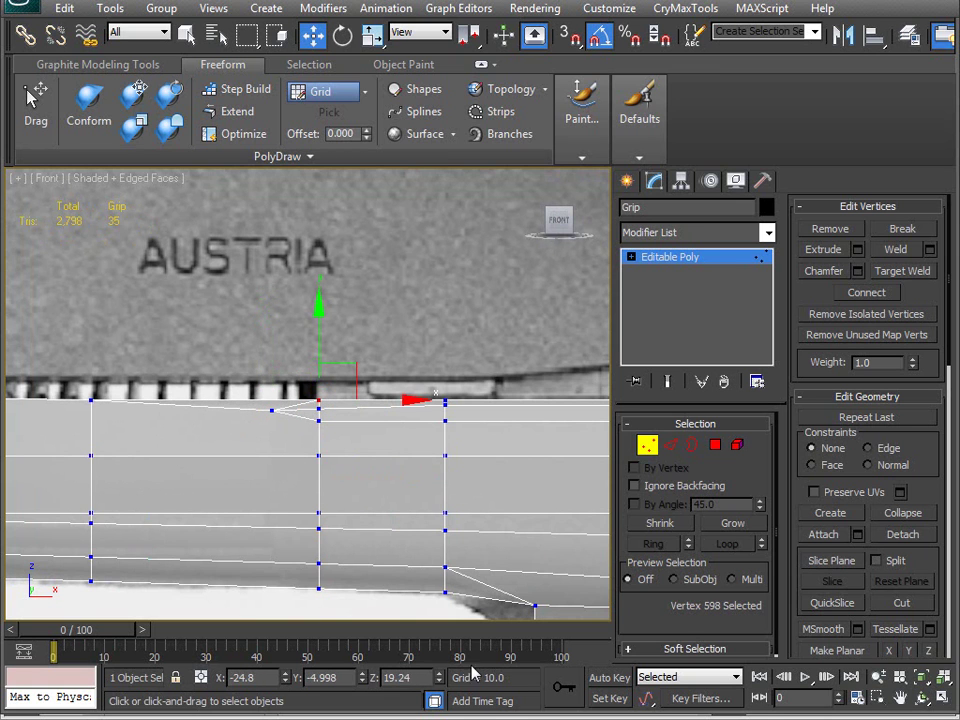
{"action": "left_click", "coordinate": [271, 409]}
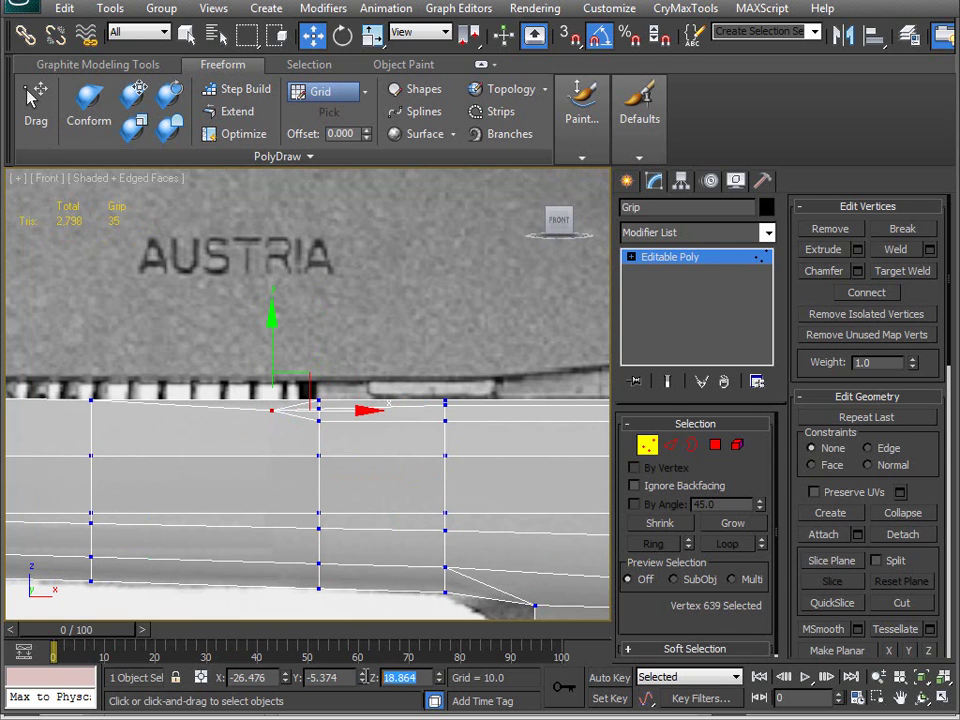
{"action": "key", "text": "Return"}
Switch to the perspective view, turn off see-through display, and bring the chamfer's front end into close view
{"action": "key", "text": "v"}
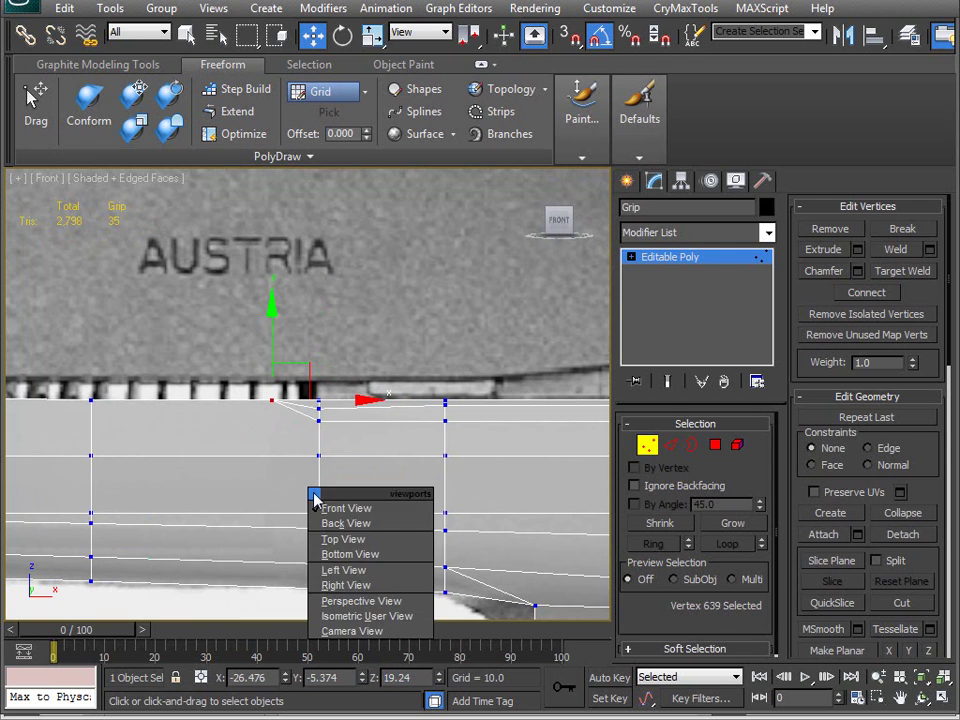
{"action": "key", "text": "p"}
{"action": "middle_click_drag", "start_coordinate": [313, 497], "coordinate": [400, 420], "text": "alt"}
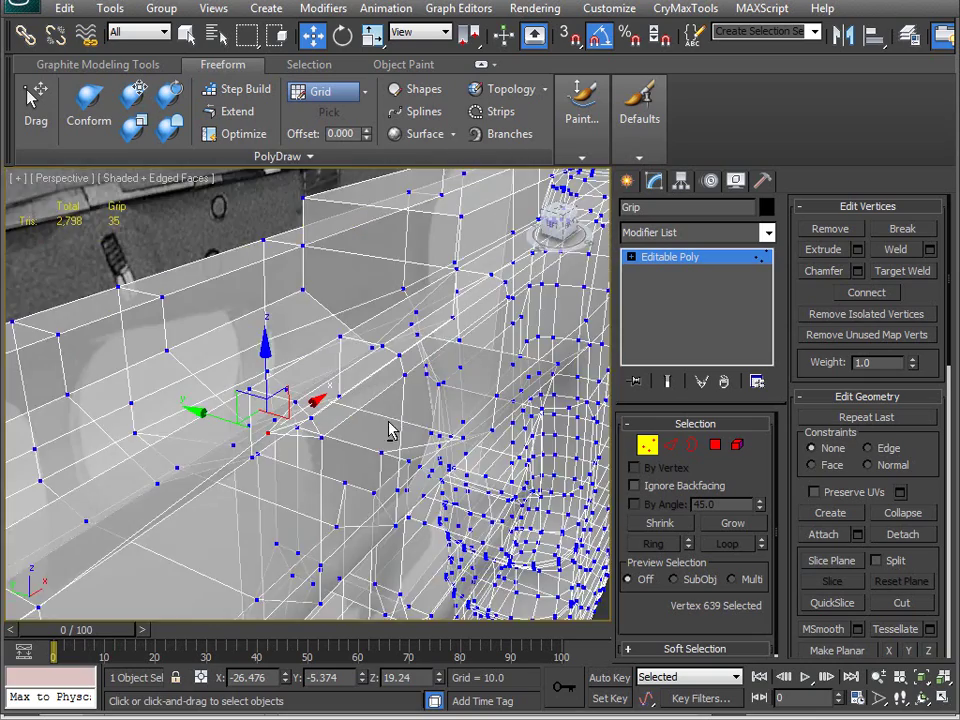
{"action": "key", "text": "alt+x"}
{"action": "scroll", "coordinate": [362, 458], "scroll_direction": "down", "scroll_amount": 4}
{"action": "middle_click_drag", "start_coordinate": [360, 463], "coordinate": [240, 474], "text": "alt"}
{"action": "scroll", "coordinate": [352, 458], "scroll_direction": "up", "scroll_amount": 2}
Match the chamfer's middle vertex at the front end to the next one behind it by setting Y to -5.562 and Z to 19.052
{"action": "key", "text": "q"}
{"action": "left_click", "coordinate": [230, 471]}
{"action": "middle_click_drag", "start_coordinate": [222, 530], "coordinate": [238, 500], "text": "alt"}
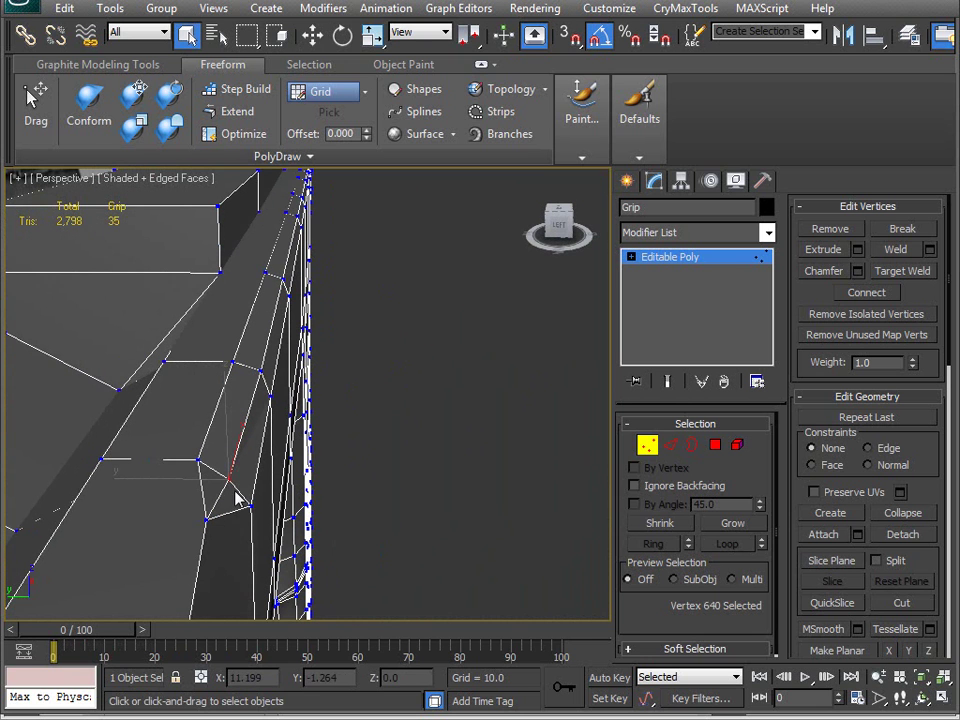
{"action": "key", "text": "w"}
{"action": "left_click", "coordinate": [262, 368]}
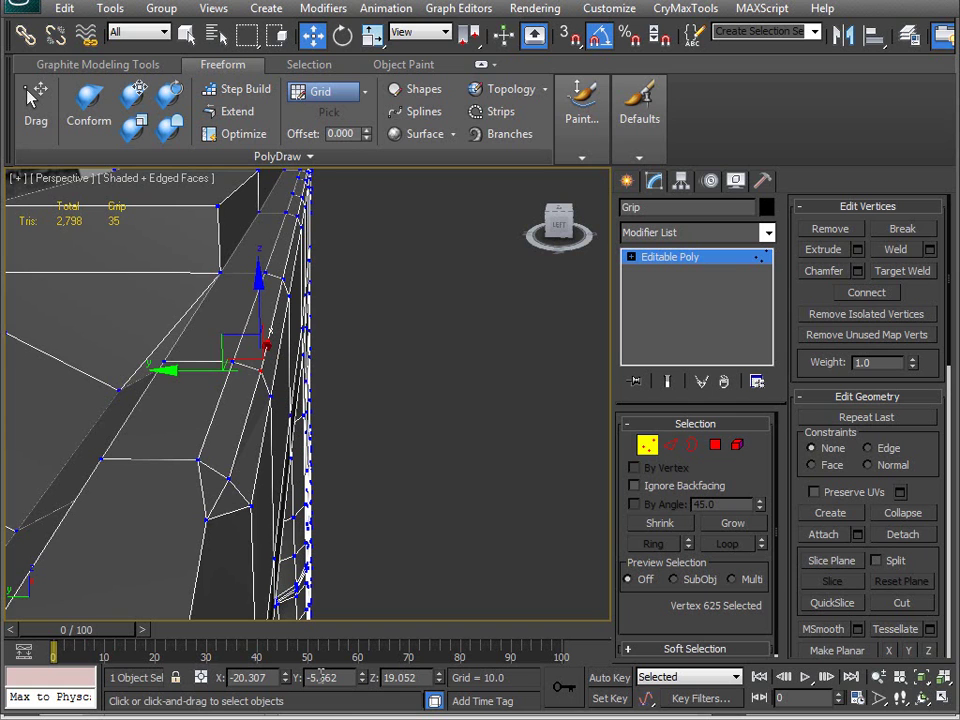
{"action": "left_click", "coordinate": [225, 479]}
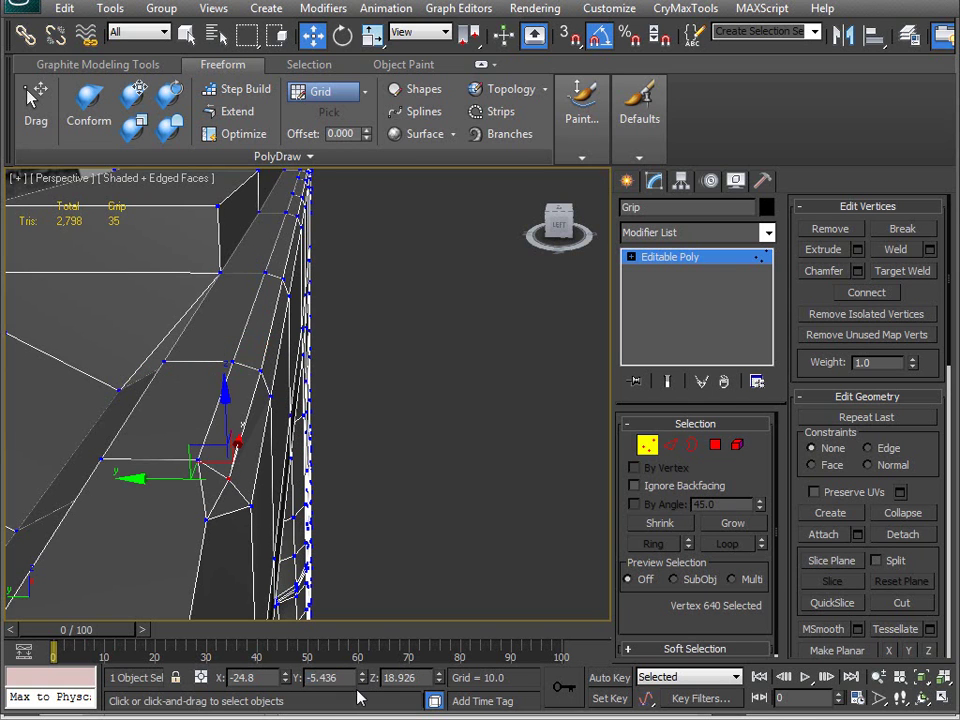
{"action": "key", "text": "Return"}
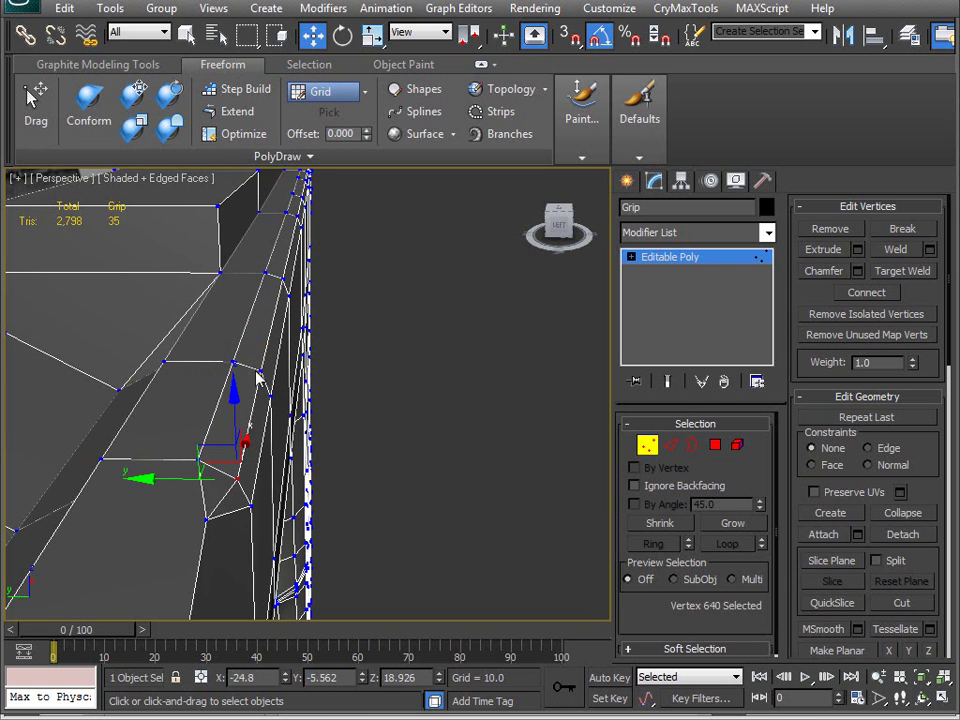
{"action": "left_click", "coordinate": [259, 368]}
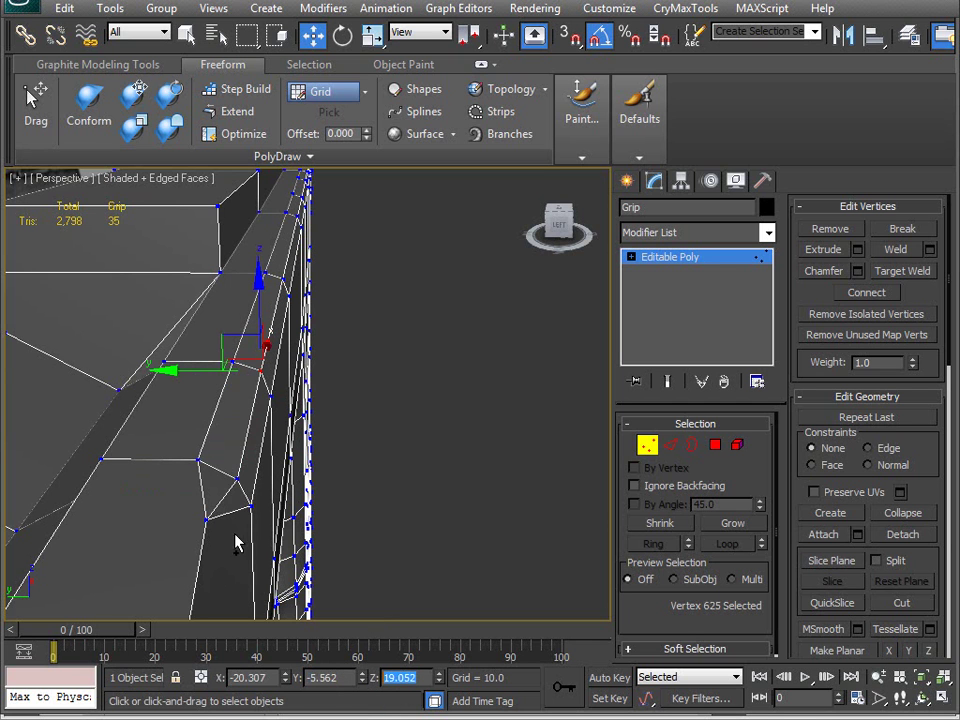
{"action": "left_click", "coordinate": [238, 483]}
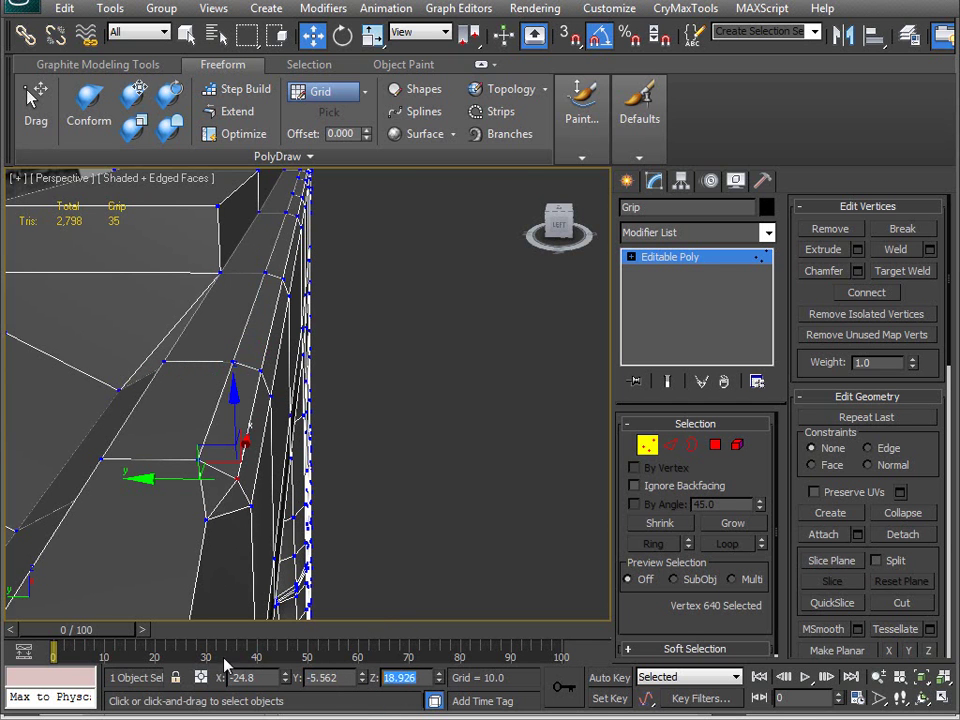
Check the coordinates of the centre-line vertices inside the frame and examine the frame and grip from several angles
{"action": "middle_click_drag", "start_coordinate": [358, 513], "coordinate": [81, 571], "text": "alt"}
{"action": "middle_click_drag", "start_coordinate": [230, 380], "coordinate": [384, 466], "text": "alt"}
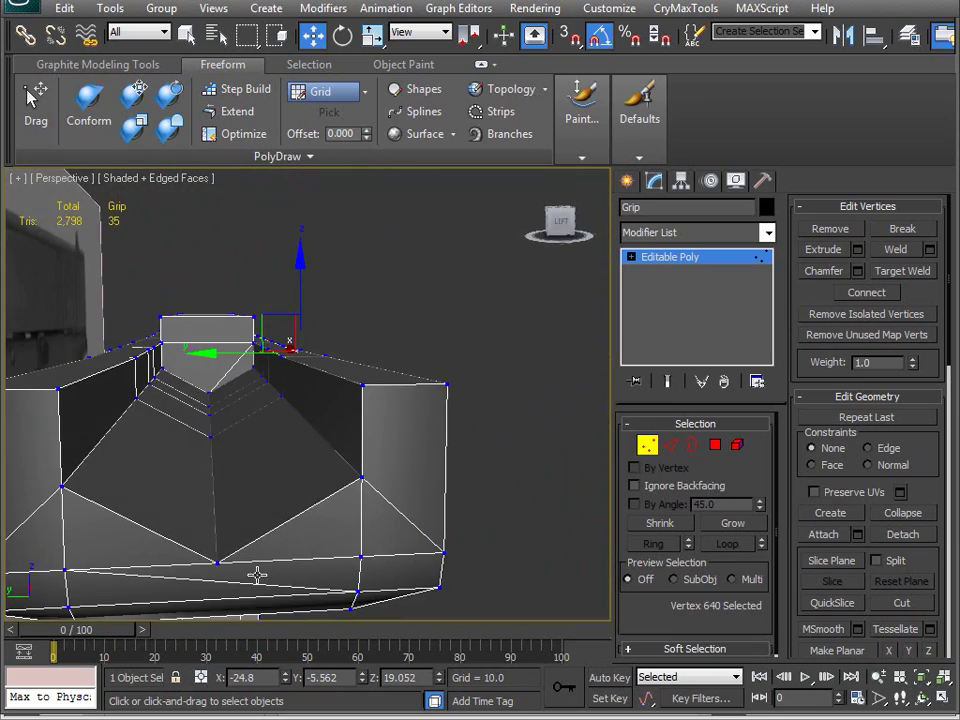
{"action": "left_click", "coordinate": [218, 565]}
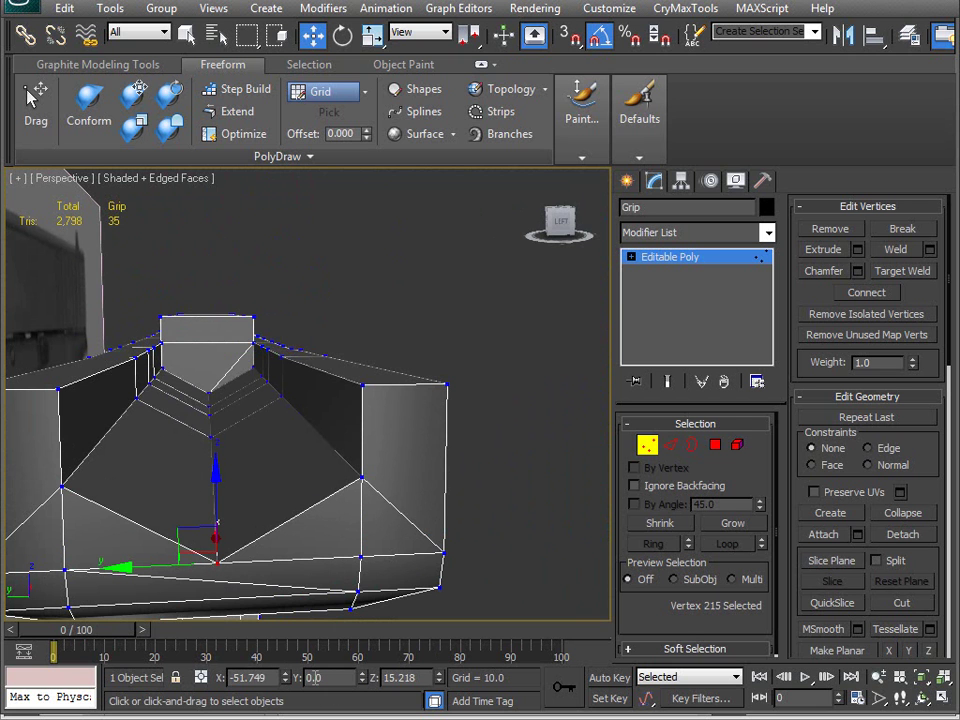
{"action": "left_click", "coordinate": [212, 432]}
{"action": "middle_click_drag", "start_coordinate": [450, 475], "coordinate": [242, 484], "text": "alt"}
{"action": "scroll", "coordinate": [246, 504], "scroll_direction": "down", "scroll_amount": 5}
{"action": "middle_click_drag", "start_coordinate": [407, 562], "coordinate": [187, 317]}
{"action": "middle_click_drag", "start_coordinate": [237, 354], "coordinate": [298, 476], "text": "alt"}
{"action": "middle_click_drag", "start_coordinate": [435, 336], "coordinate": [210, 300], "text": "alt"}
{"action": "middle_click_drag", "start_coordinate": [398, 358], "coordinate": [270, 430], "text": "alt"}
{"action": "middle_click_drag", "start_coordinate": [28, 345], "coordinate": [197, 457], "text": "alt"}
Select the ring of crosswise edges starting from the edge at the frame's rear and examine how it runs through the mesh
{"action": "left_click", "coordinate": [647, 446]}
{"action": "key", "text": "2"}
{"action": "left_click", "coordinate": [316, 344]}
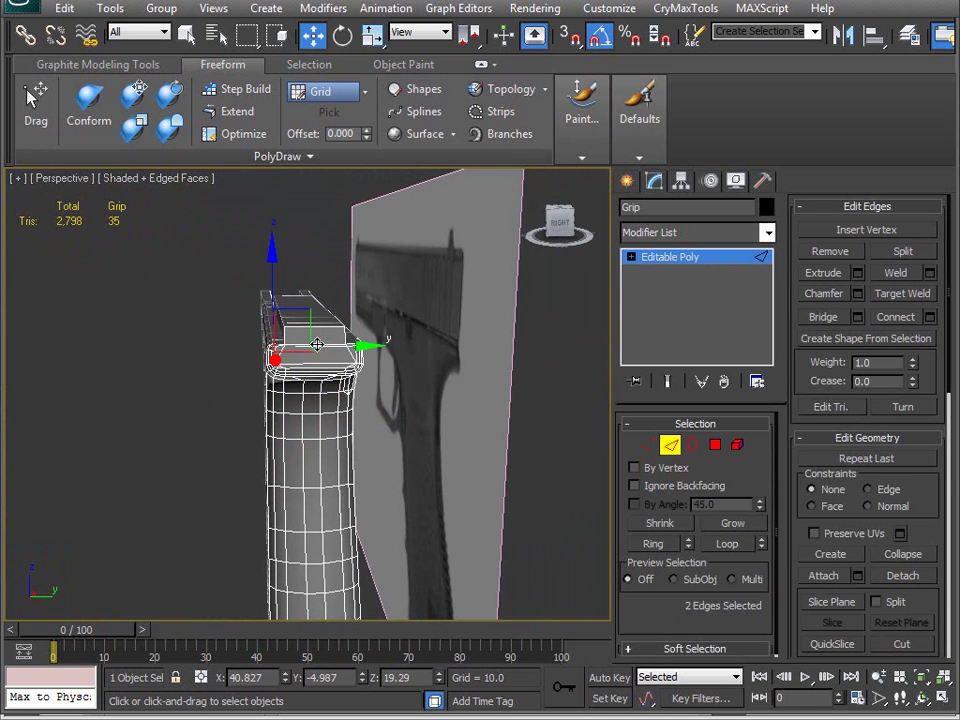
{"action": "left_click", "coordinate": [318, 327]}
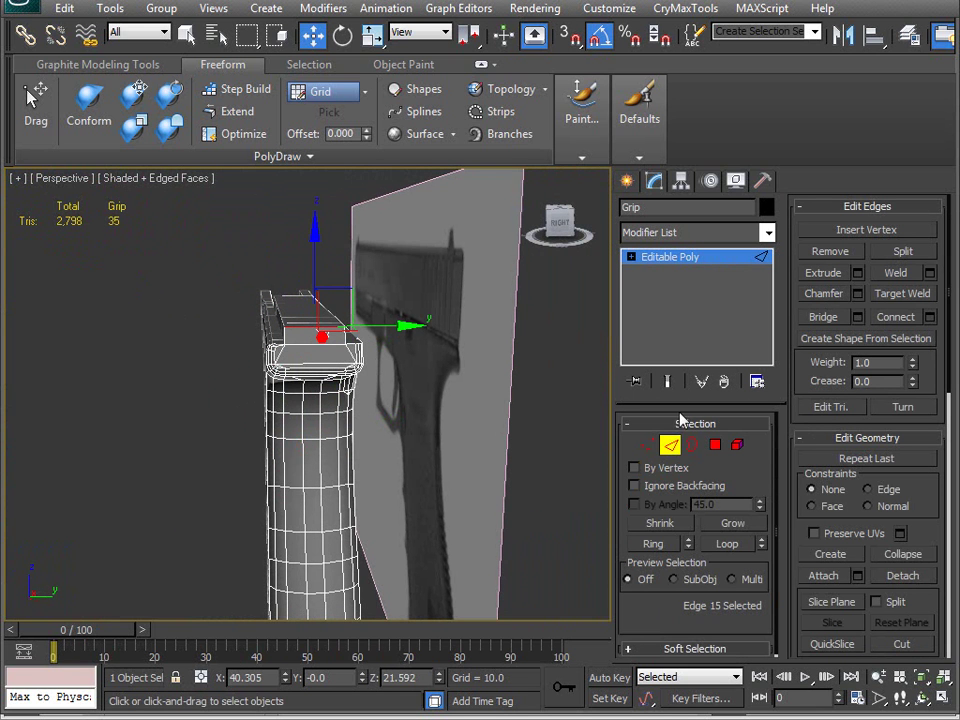
{"action": "left_click", "coordinate": [658, 544]}
{"action": "middle_click_drag", "start_coordinate": [178, 428], "coordinate": [346, 421], "text": "alt"}
{"action": "middle_click_drag", "start_coordinate": [354, 445], "coordinate": [269, 326]}
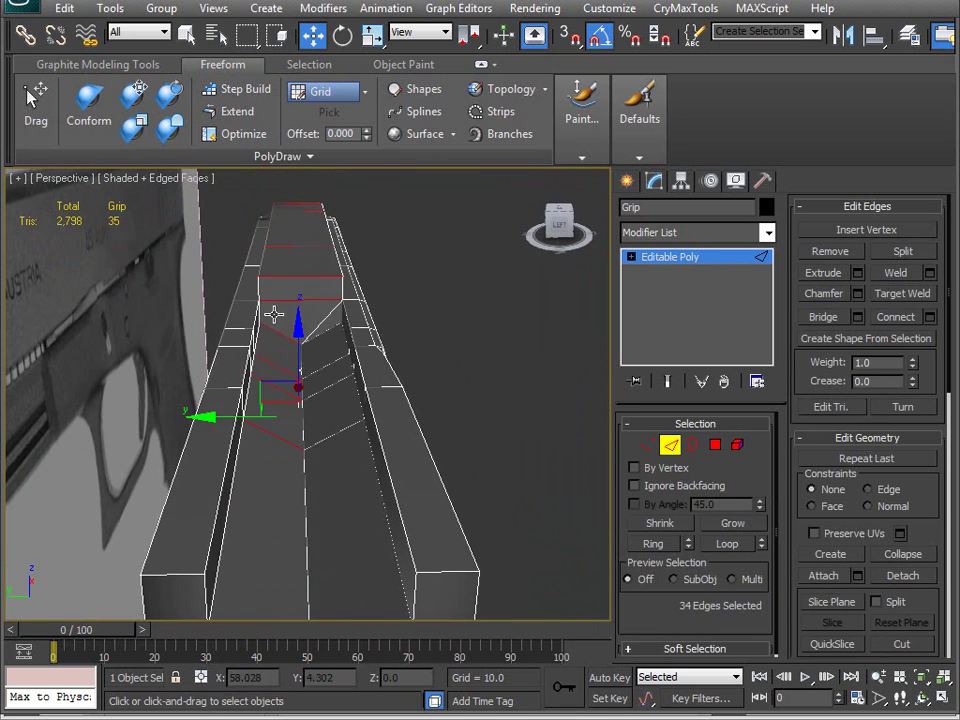
{"action": "middle_click_drag", "start_coordinate": [291, 442], "coordinate": [288, 398], "text": "alt"}
{"action": "middle_click_drag", "start_coordinate": [258, 478], "coordinate": [324, 318], "text": "alt"}
{"action": "middle_click_drag", "start_coordinate": [333, 231], "coordinate": [263, 530], "text": "alt"}
{"action": "left_click", "coordinate": [670, 446]}
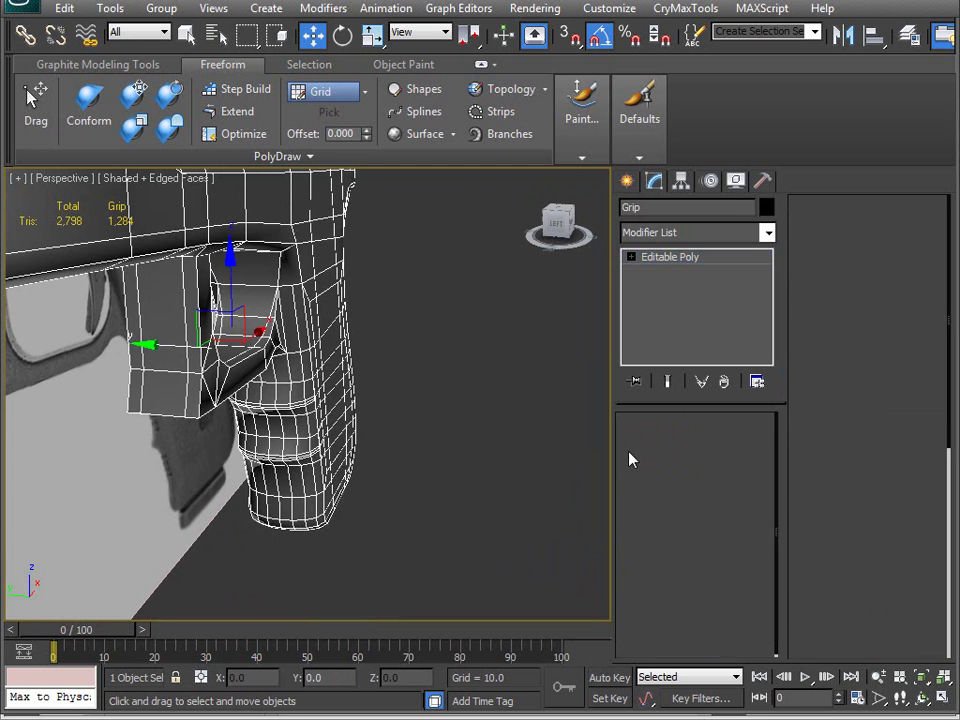
Select all polygons of the Grip mesh and set up a slice plane rotated 90 degrees about X
{"action": "left_click", "coordinate": [717, 451]}
{"action": "key", "text": "ctrl+a"}
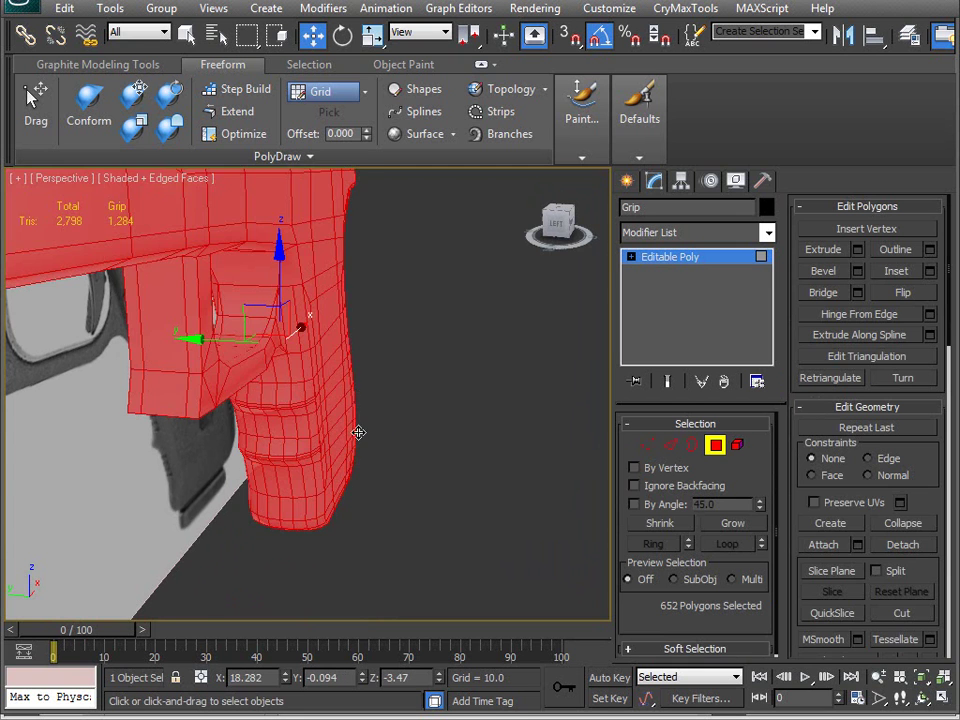
{"action": "middle_click_drag", "start_coordinate": [430, 384], "coordinate": [474, 442]}
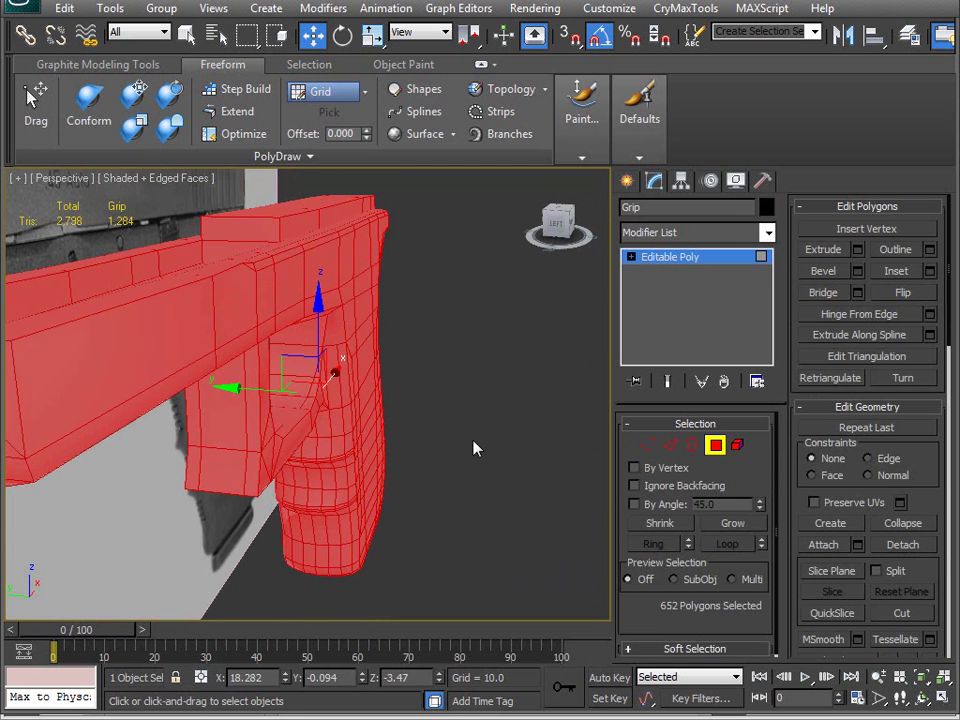
{"action": "left_click", "coordinate": [832, 570]}
{"action": "scroll", "coordinate": [343, 489], "scroll_direction": "down", "scroll_amount": 6}
{"action": "key", "text": "e"}
{"action": "scroll", "coordinate": [364, 425], "scroll_direction": "up", "scroll_amount": 3}
{"action": "middle_click_drag", "start_coordinate": [362, 423], "coordinate": [334, 427], "text": "alt"}
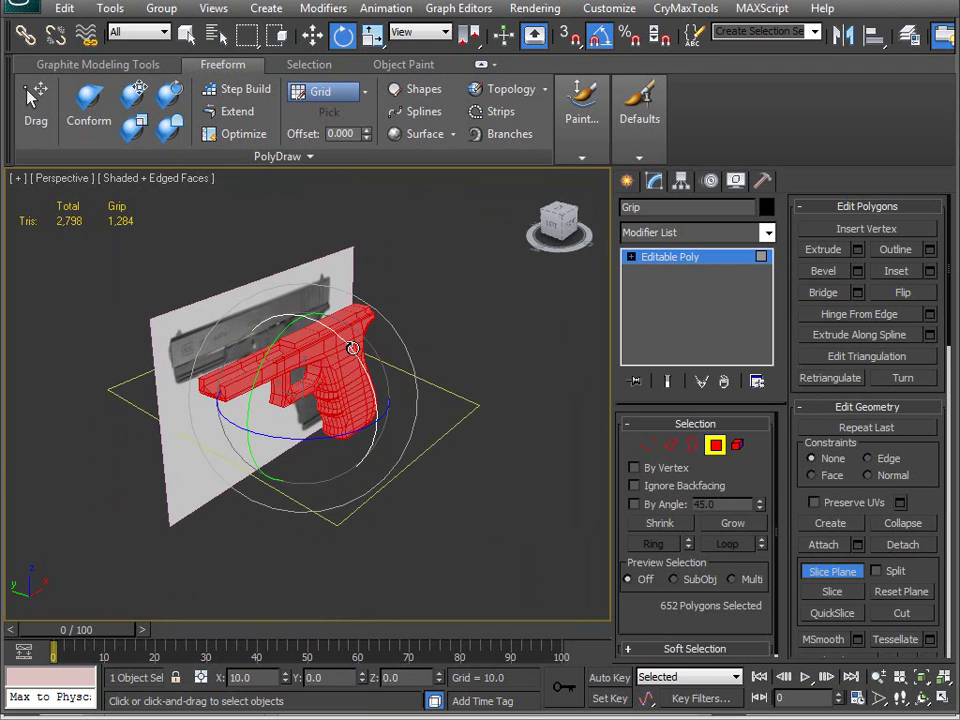
{"action": "left_click_drag", "start_coordinate": [365, 376], "coordinate": [381, 411]}
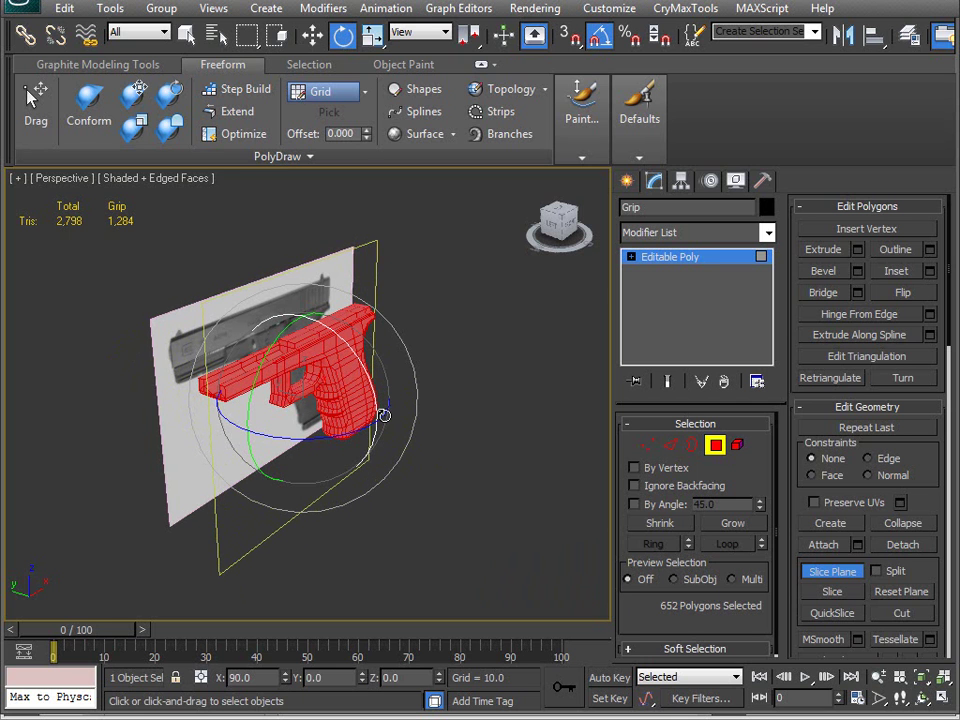
Position the slice plane at Y 0 and slice the whole mesh lengthwise along its centre
{"action": "middle_click_drag", "start_coordinate": [247, 478], "coordinate": [268, 335], "text": "alt"}
{"action": "scroll", "coordinate": [315, 474], "scroll_direction": "up", "scroll_amount": 6}
{"action": "scroll", "coordinate": [265, 473], "scroll_direction": "down", "scroll_amount": 6}
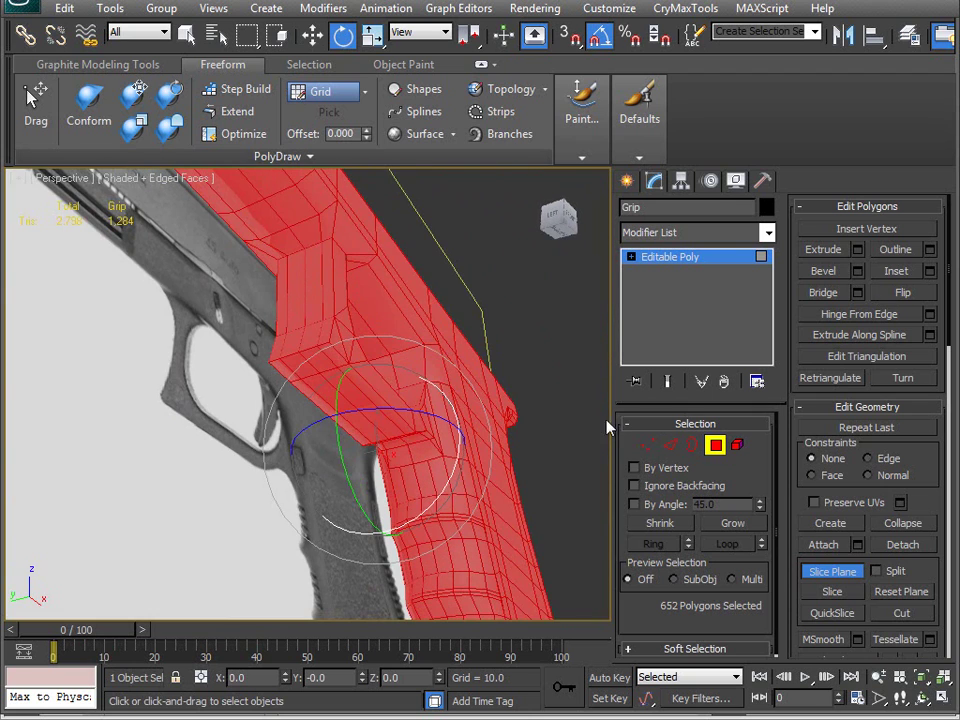
{"action": "middle_click_drag", "start_coordinate": [453, 455], "coordinate": [429, 426], "text": "alt"}
{"action": "key", "text": "w"}
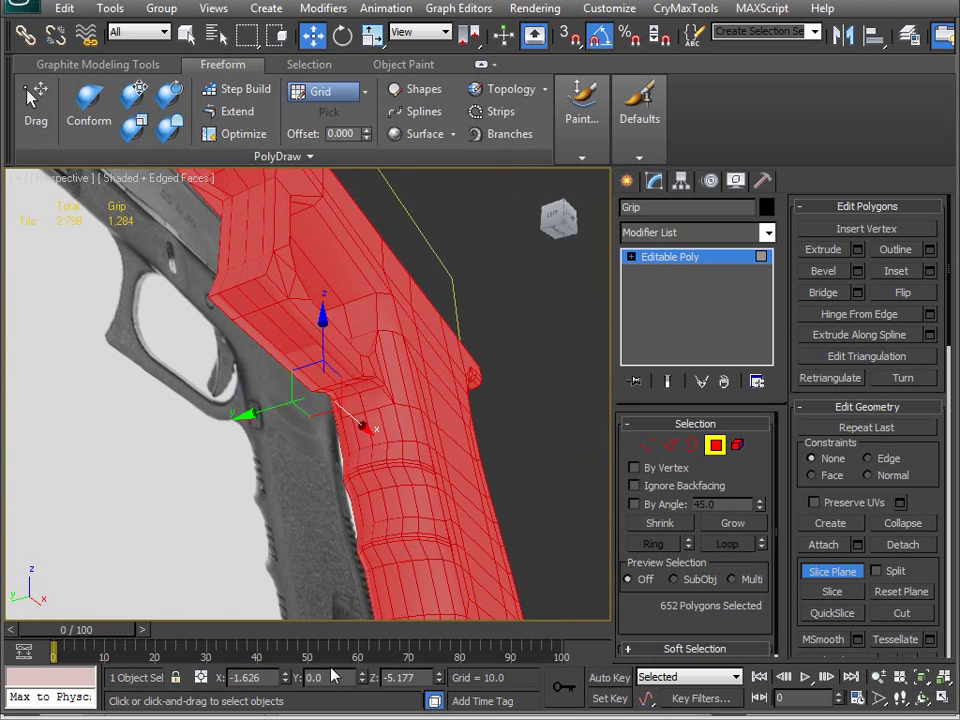
{"action": "left_click", "coordinate": [832, 591]}
{"action": "left_click", "coordinate": [832, 571]}
Select the half of the mesh nearest the reference image in the top view and delete its polygons, returning to the perspective view
{"action": "middle_click_drag", "start_coordinate": [410, 470], "coordinate": [446, 482], "text": "alt"}
{"action": "key", "text": "v"}
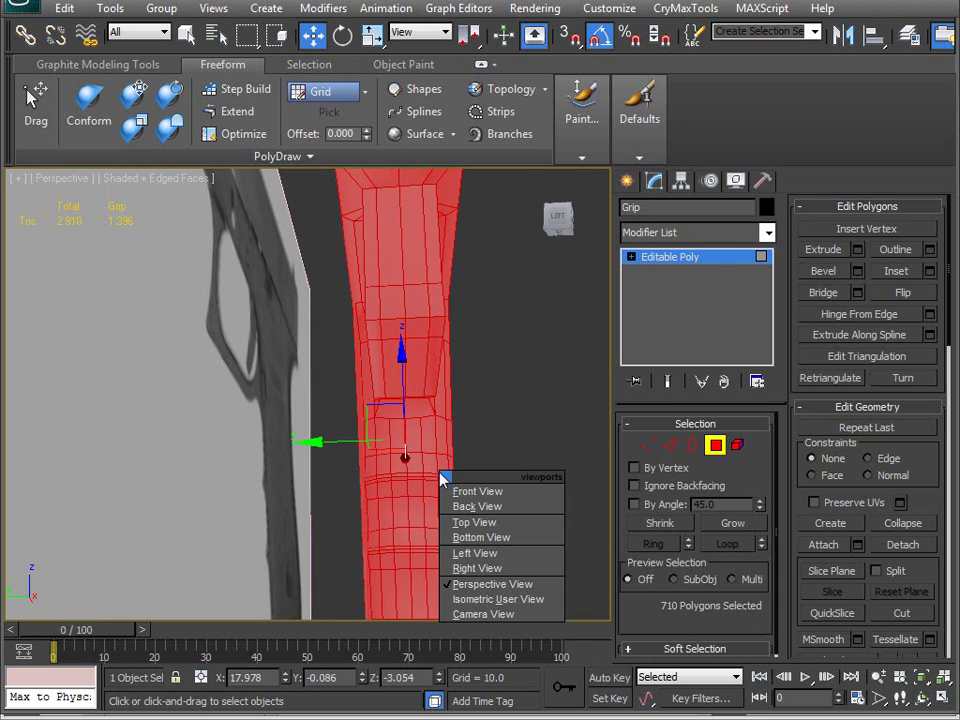
{"action": "key", "text": "t"}
{"action": "middle_click_drag", "start_coordinate": [390, 441], "coordinate": [354, 443]}
{"action": "scroll", "coordinate": [354, 443], "scroll_direction": "up", "scroll_amount": 3}
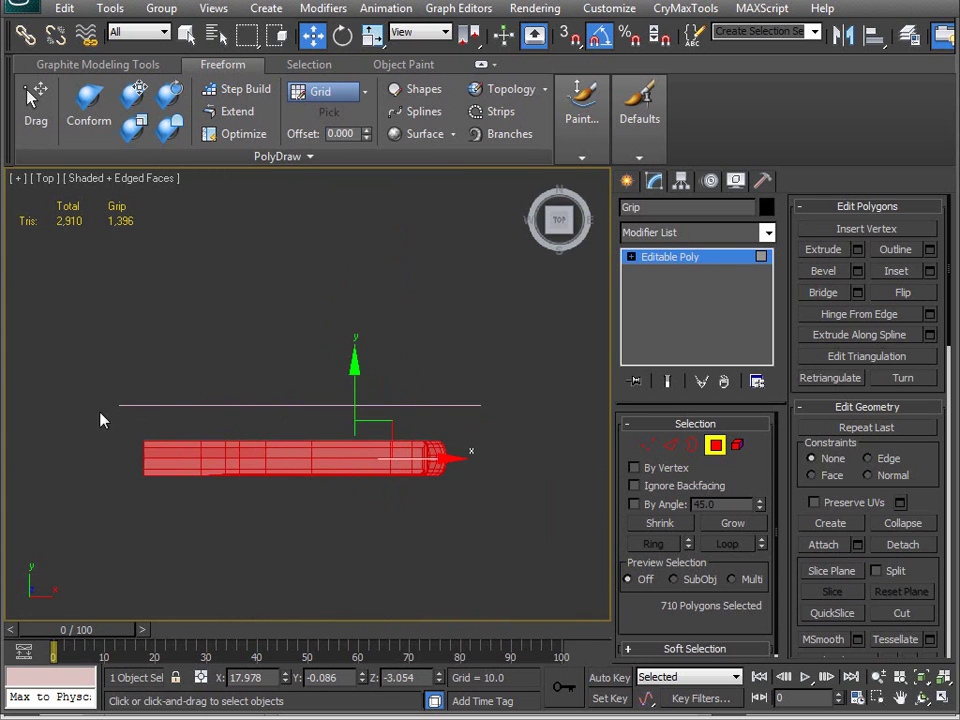
{"action": "left_click_drag", "start_coordinate": [538, 462], "coordinate": [551, 462]}
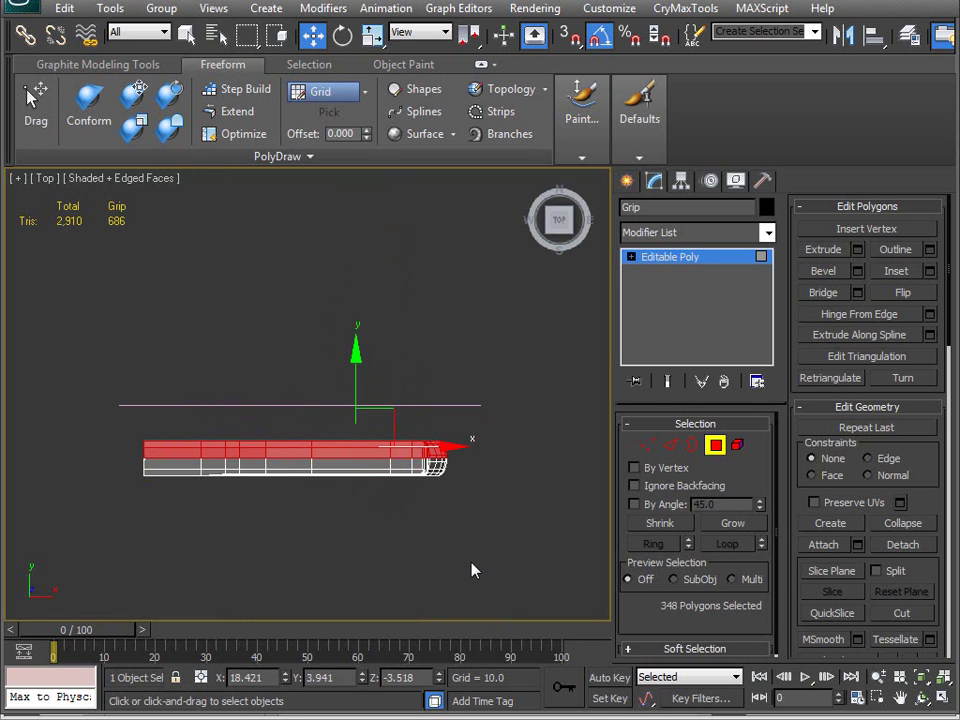
{"action": "key", "text": "p"}
{"action": "middle_click_drag", "start_coordinate": [472, 570], "coordinate": [266, 345], "text": "alt"}
{"action": "scroll", "coordinate": [266, 345], "scroll_direction": "up", "scroll_amount": 4}
{"action": "scroll", "coordinate": [334, 399], "scroll_direction": "up", "scroll_amount": 4}
{"action": "middle_click_drag", "start_coordinate": [390, 405], "coordinate": [594, 471], "text": "alt"}
{"action": "middle_click_drag", "start_coordinate": [315, 519], "coordinate": [412, 478], "text": "alt"}
{"action": "left_click", "coordinate": [553, 387]}
{"action": "left_click", "coordinate": [717, 444]}
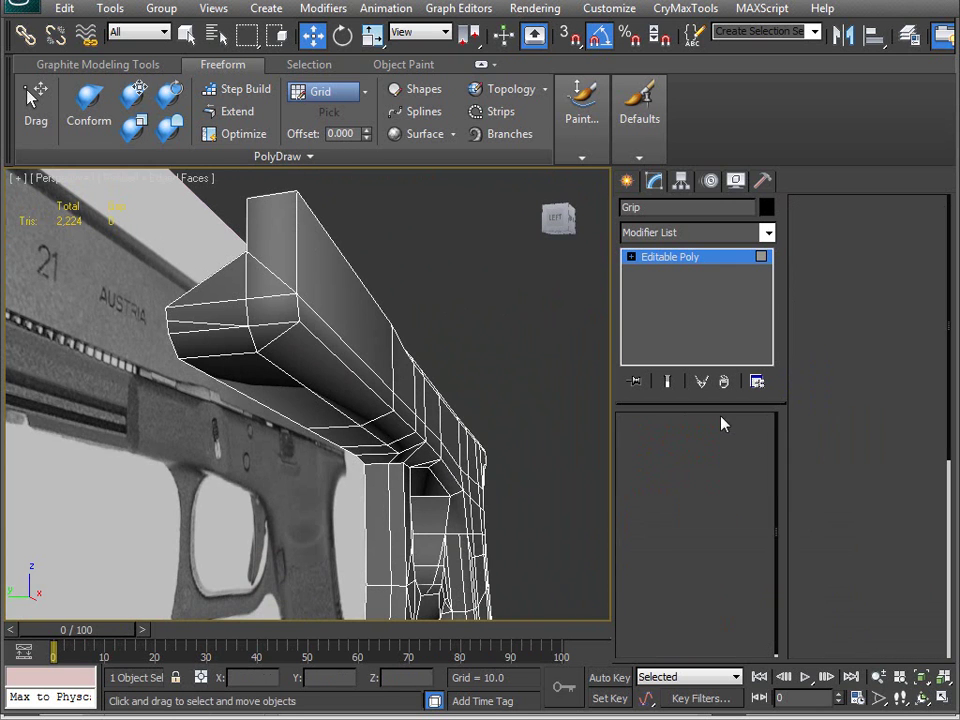
Add a Symmetry modifier to the remaining half with mirror axis Y and Flip enabled
{"action": "left_click", "coordinate": [768, 235]}
{"action": "left_click_drag", "start_coordinate": [769, 265], "coordinate": [781, 698]}
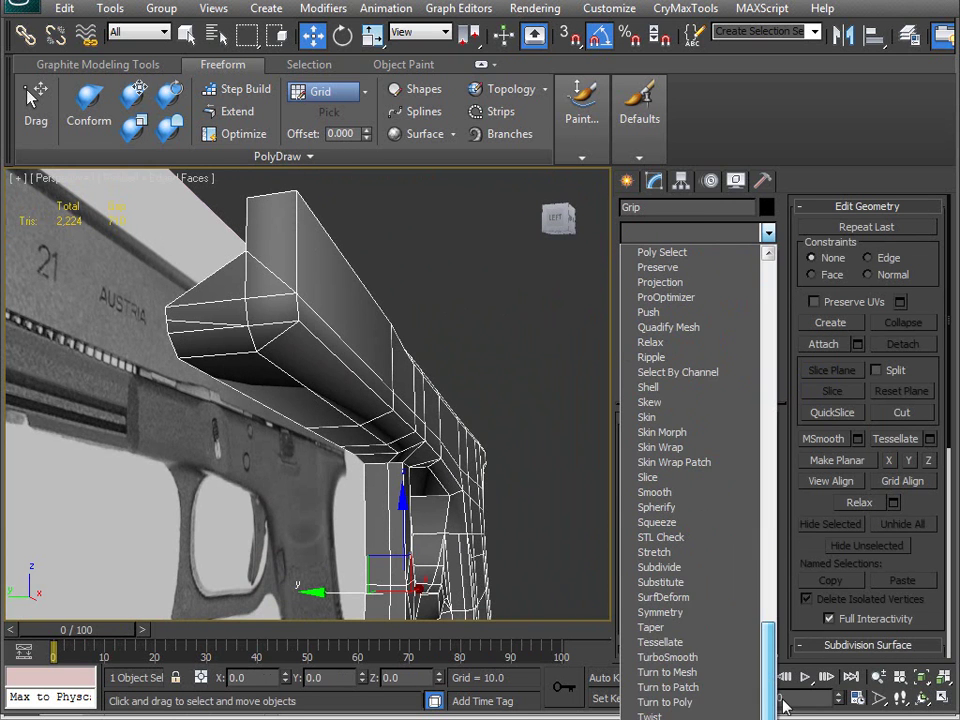
{"action": "left_click", "coordinate": [667, 612]}
{"action": "middle_click_drag", "start_coordinate": [437, 458], "coordinate": [467, 448]}
{"action": "scroll", "coordinate": [291, 357], "scroll_direction": "down", "scroll_amount": 5}
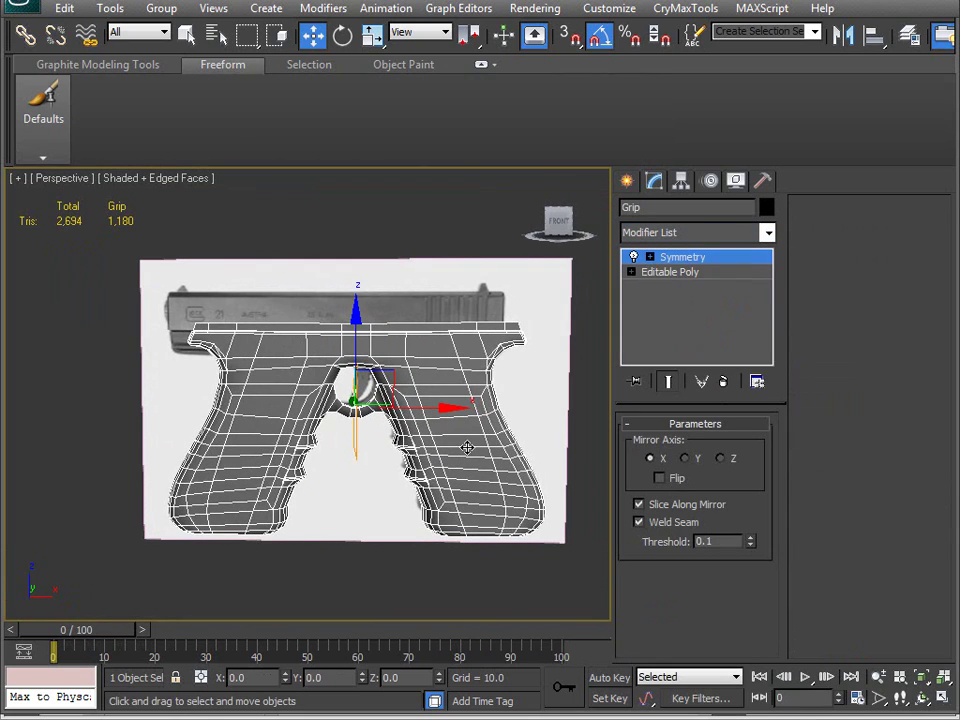
{"action": "left_click", "coordinate": [684, 459]}
{"action": "middle_click_drag", "start_coordinate": [399, 431], "coordinate": [378, 460], "text": "alt"}
{"action": "left_click", "coordinate": [658, 479]}
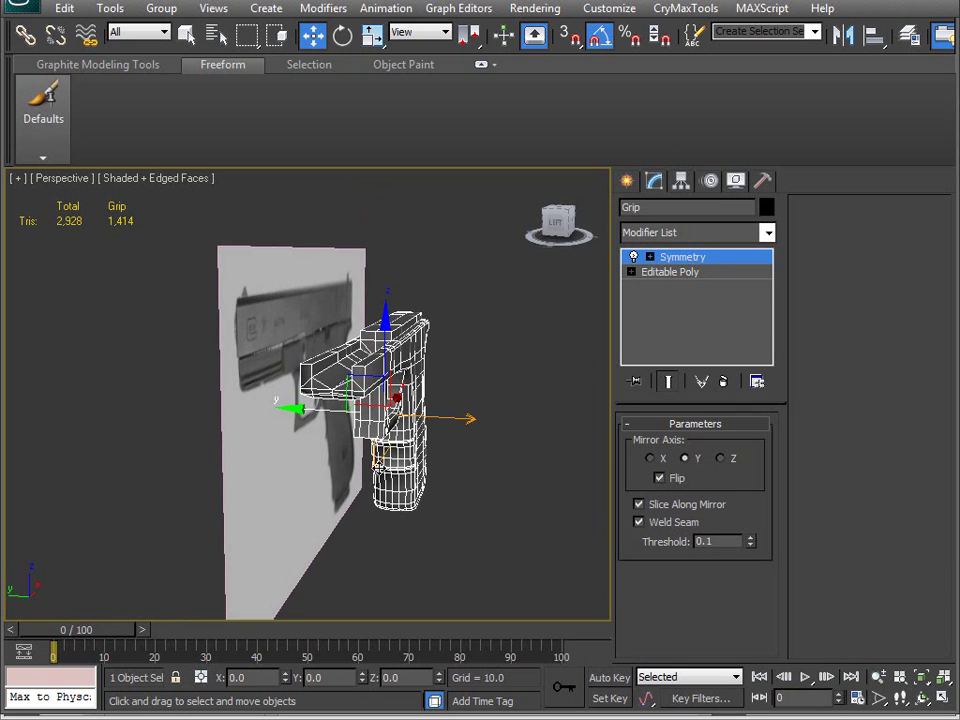
Try shifting the Symmetry mirror plane along Y to see how the centre seam reacts at the frame's front
{"action": "left_click", "coordinate": [682, 272]}
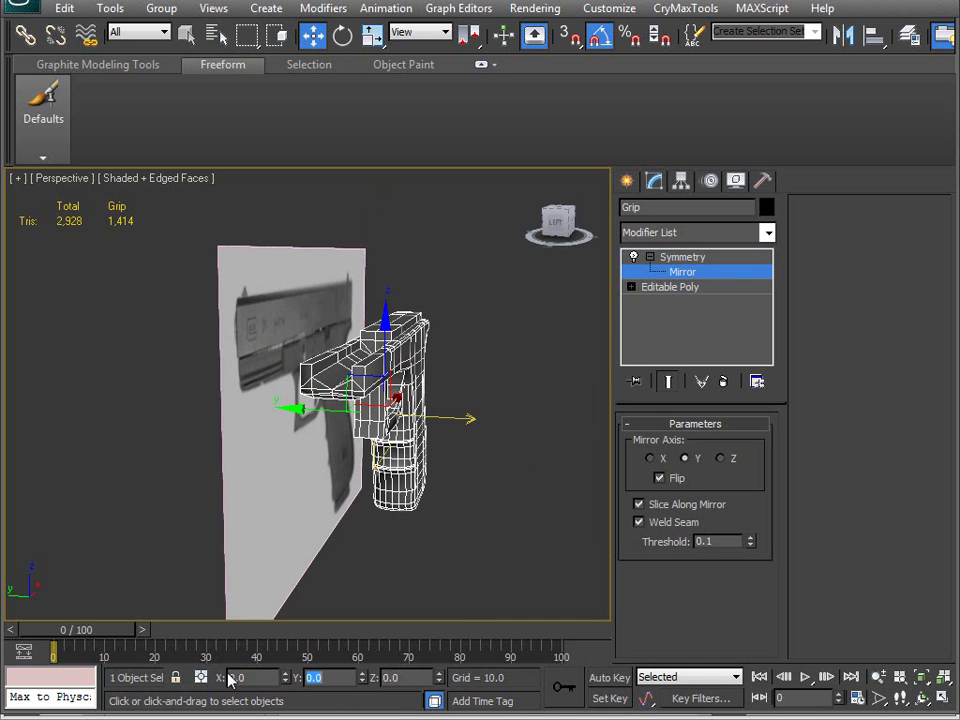
{"action": "middle_click_drag", "start_coordinate": [228, 548], "coordinate": [143, 490], "text": "alt"}
{"action": "key", "text": "ctrl+z"}
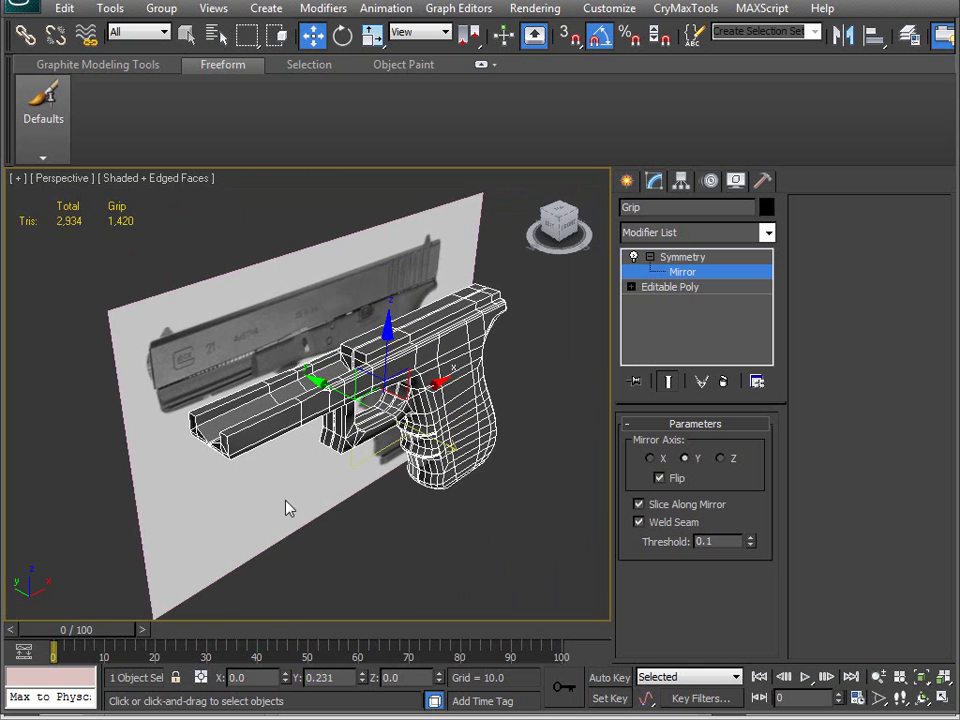
{"action": "middle_click_drag", "start_coordinate": [345, 600], "coordinate": [355, 461], "text": "alt"}
{"action": "scroll", "coordinate": [371, 506], "scroll_direction": "up", "scroll_amount": 3}
{"action": "scroll", "coordinate": [366, 512], "scroll_direction": "up", "scroll_amount": 3}
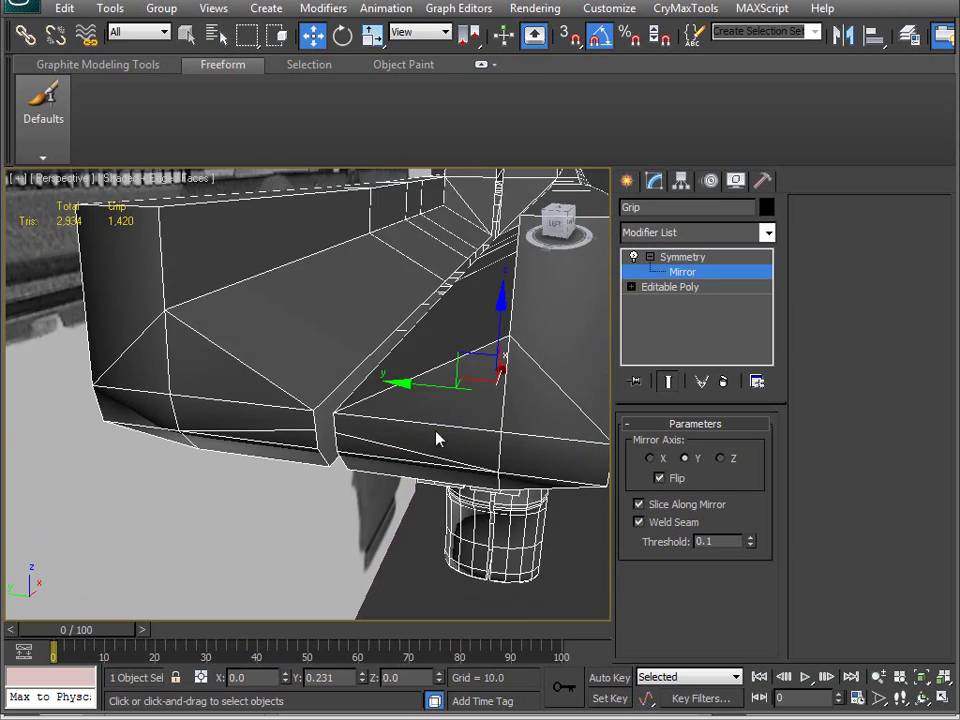
{"action": "left_click_drag", "start_coordinate": [439, 385], "coordinate": [418, 407]}
{"action": "middle_click_drag", "start_coordinate": [418, 407], "coordinate": [368, 466], "text": "alt"}
{"action": "left_click_drag", "start_coordinate": [366, 394], "coordinate": [392, 438]}
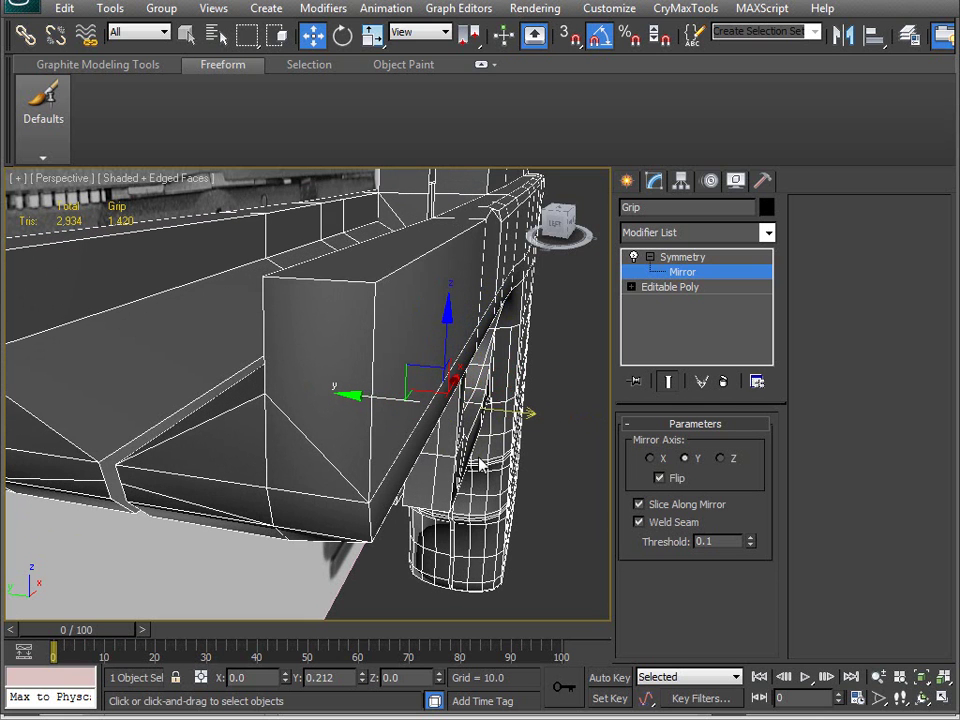
{"action": "left_click_drag", "start_coordinate": [372, 397], "coordinate": [484, 434]}
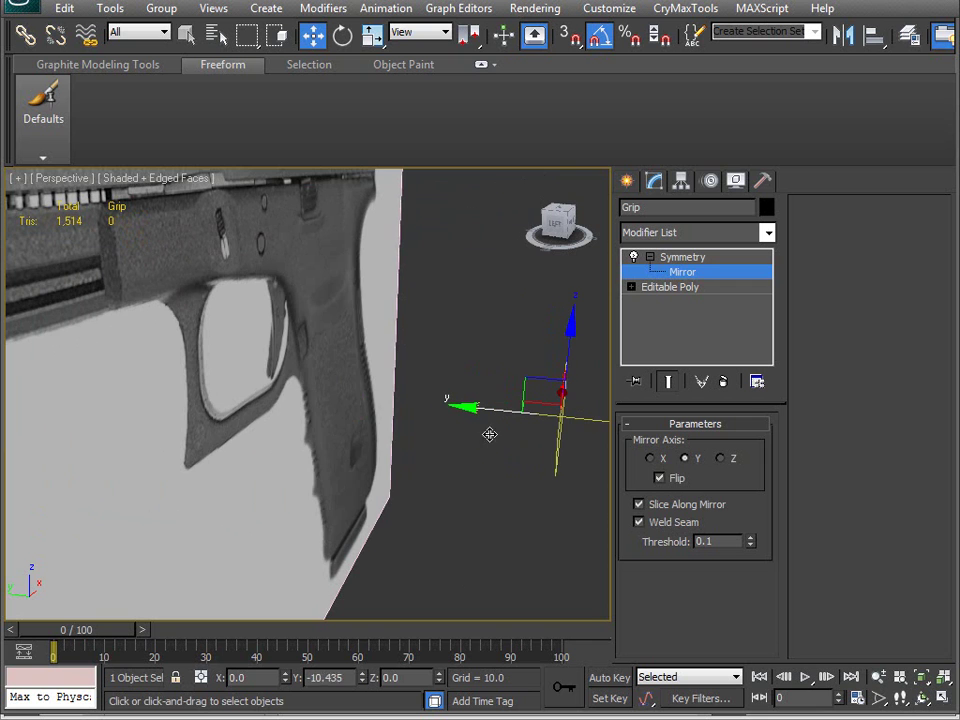
Try the mirror plane at another Y position and reset its Y to 0, leaving the mirror editing
{"action": "left_click", "coordinate": [660, 479]}
{"action": "left_click", "coordinate": [660, 479]}
{"action": "left_click_drag", "start_coordinate": [475, 408], "coordinate": [352, 402]}
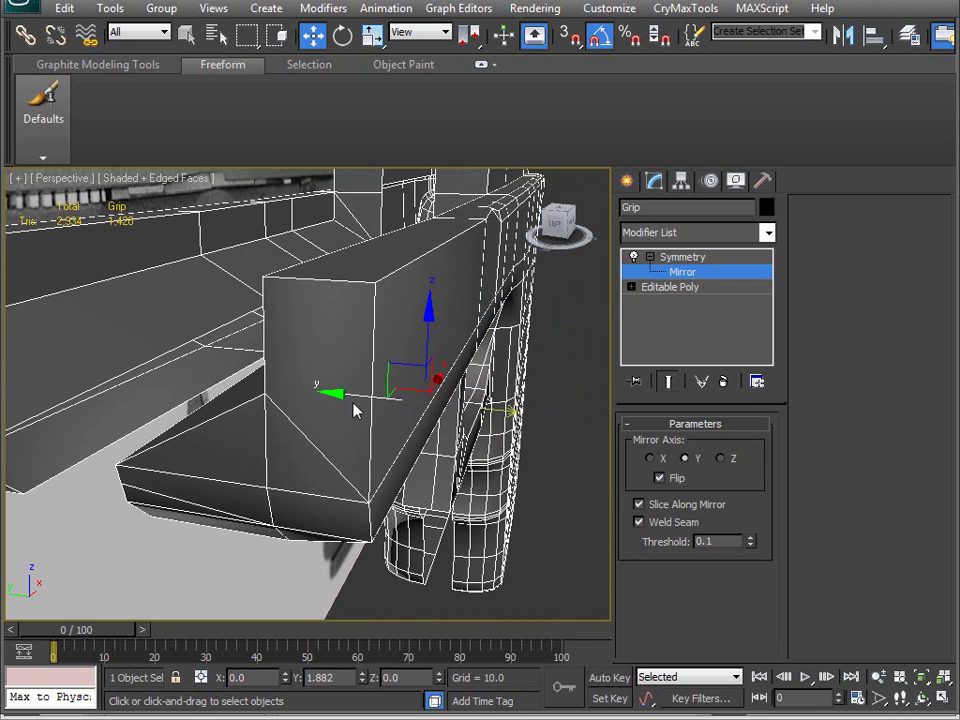
{"action": "right_click", "coordinate": [362, 680]}
{"action": "middle_click_drag", "start_coordinate": [362, 600], "coordinate": [367, 500]}
{"action": "middle_click_drag", "start_coordinate": [335, 425], "coordinate": [510, 357]}
{"action": "left_click", "coordinate": [650, 258]}
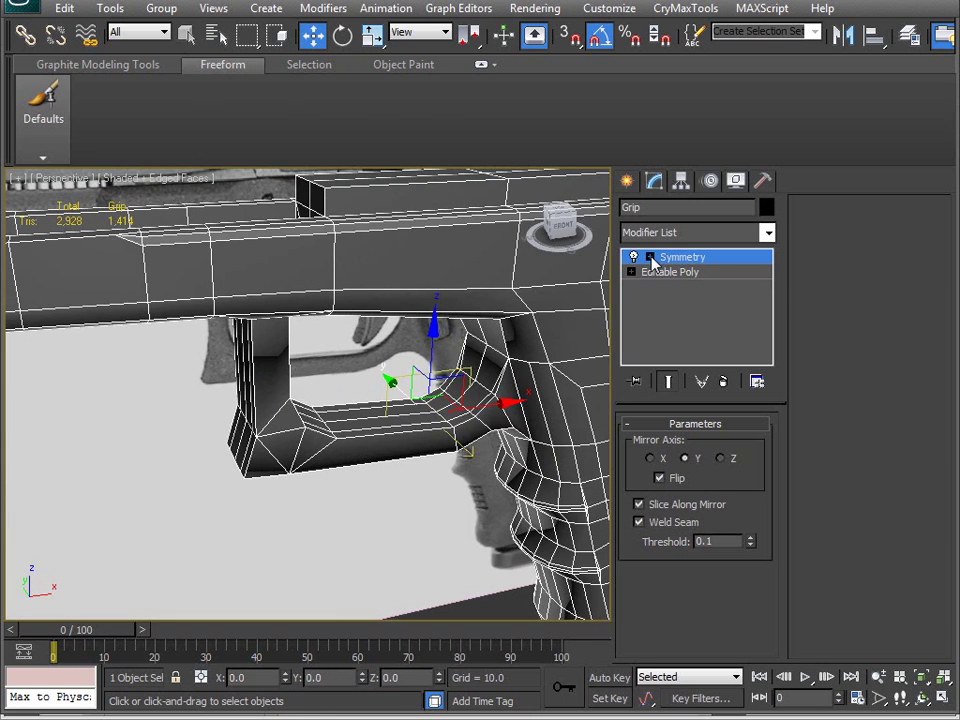
Return to the Editable Poly's vertex level and turn on the end result display for the mirrored half
{"action": "middle_click_drag", "start_coordinate": [340, 390], "coordinate": [435, 502], "text": "alt"}
{"action": "scroll", "coordinate": [383, 415], "scroll_direction": "down", "scroll_amount": 5}
{"action": "scroll", "coordinate": [364, 461], "scroll_direction": "up", "scroll_amount": 4}
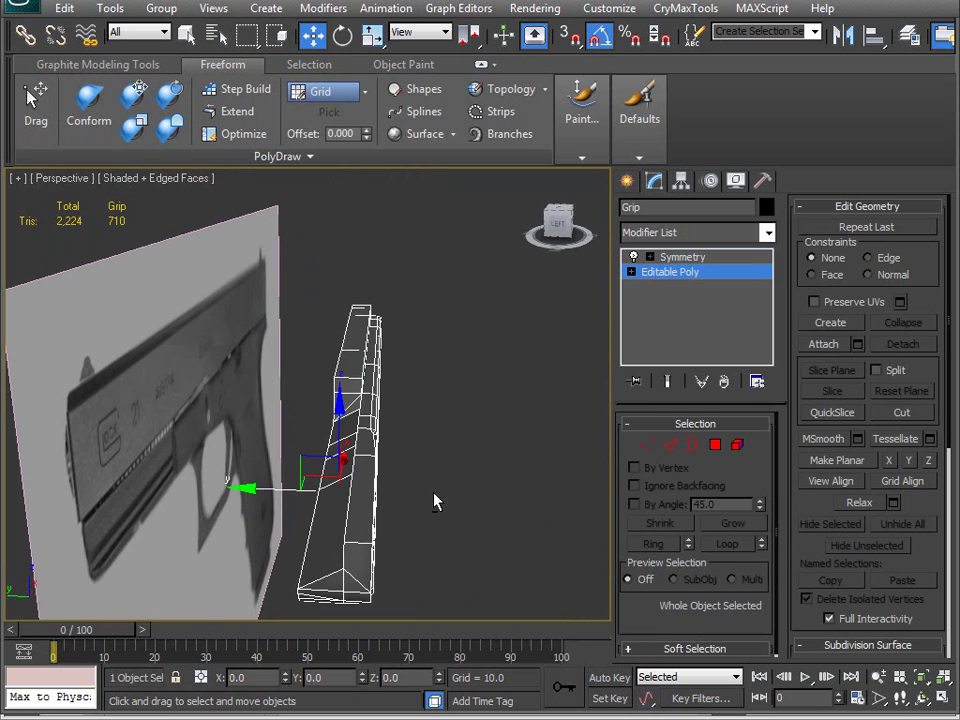
{"action": "left_click", "coordinate": [667, 381]}
{"action": "middle_click_drag", "start_coordinate": [470, 320], "coordinate": [590, 316], "text": "alt"}
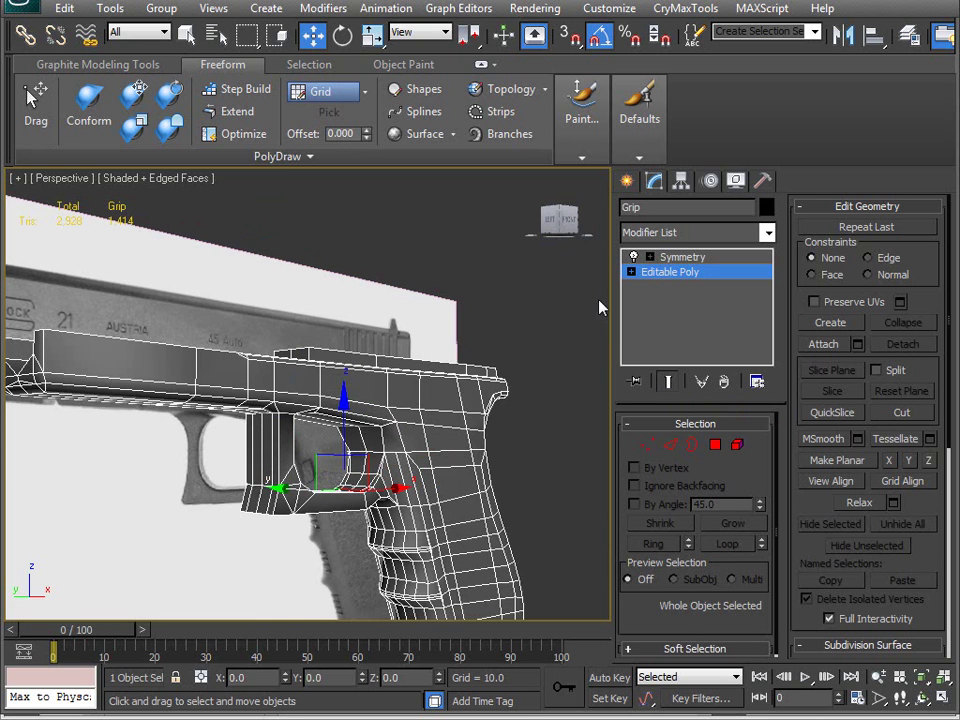
{"action": "left_click", "coordinate": [650, 446]}
Try moving the upper vertex at the frame's front end to test the mirrored half, and undo the move
{"action": "middle_click_drag", "start_coordinate": [236, 455], "coordinate": [462, 340], "text": "alt"}
{"action": "scroll", "coordinate": [292, 452], "scroll_direction": "up", "scroll_amount": 5}
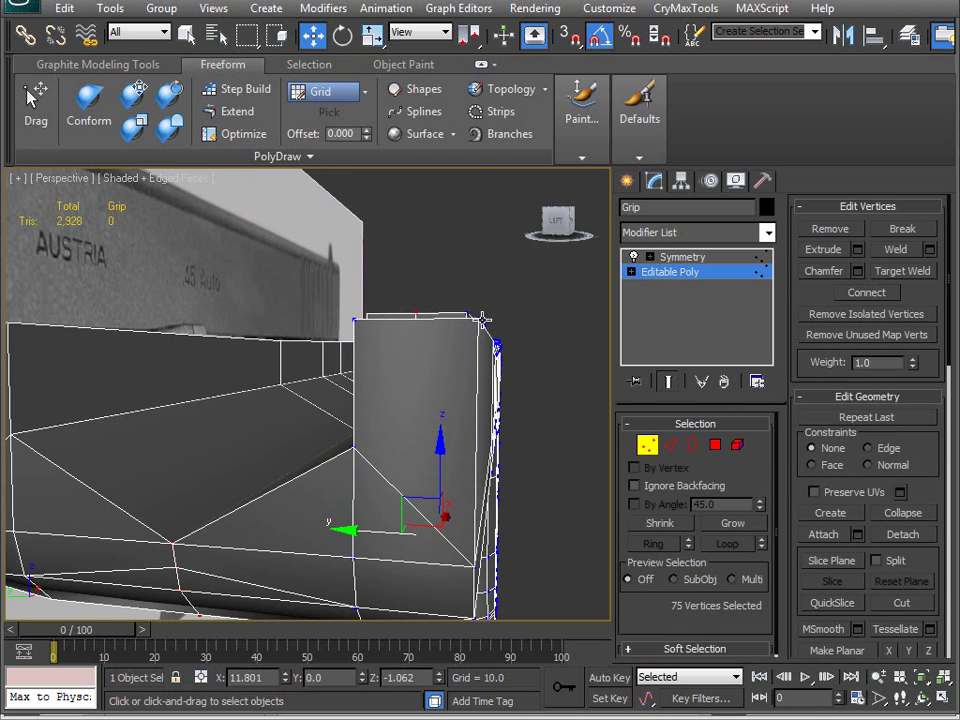
{"action": "scroll", "coordinate": [343, 437], "scroll_direction": "down", "scroll_amount": 5}
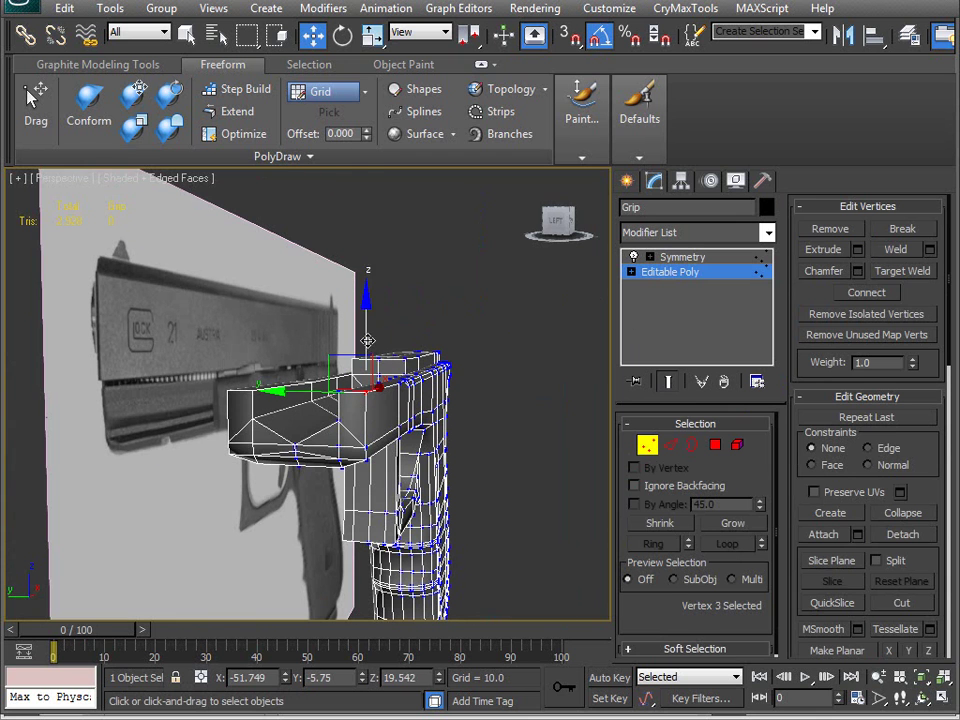
{"action": "left_click_drag", "start_coordinate": [368, 329], "coordinate": [319, 516]}
{"action": "middle_click_drag", "start_coordinate": [432, 470], "coordinate": [285, 463], "text": "alt"}
{"action": "middle_click_drag", "start_coordinate": [492, 560], "coordinate": [210, 407]}
{"action": "key", "text": "ctrl+z"}
Examine the underside and inside of the mirrored mesh and focus on the centre-line vertex at the frame's rear
{"action": "middle_click_drag", "start_coordinate": [515, 447], "coordinate": [290, 318]}
{"action": "scroll", "coordinate": [215, 450], "scroll_direction": "down", "scroll_amount": 5}
{"action": "middle_click_drag", "start_coordinate": [366, 381], "coordinate": [222, 466], "text": "alt"}
{"action": "scroll", "coordinate": [320, 393], "scroll_direction": "up", "scroll_amount": 5}
{"action": "scroll", "coordinate": [320, 393], "scroll_direction": "down", "scroll_amount": 5}
{"action": "key", "text": "ctrl+a"}
{"action": "scroll", "coordinate": [238, 490], "scroll_direction": "up", "scroll_amount": 5}
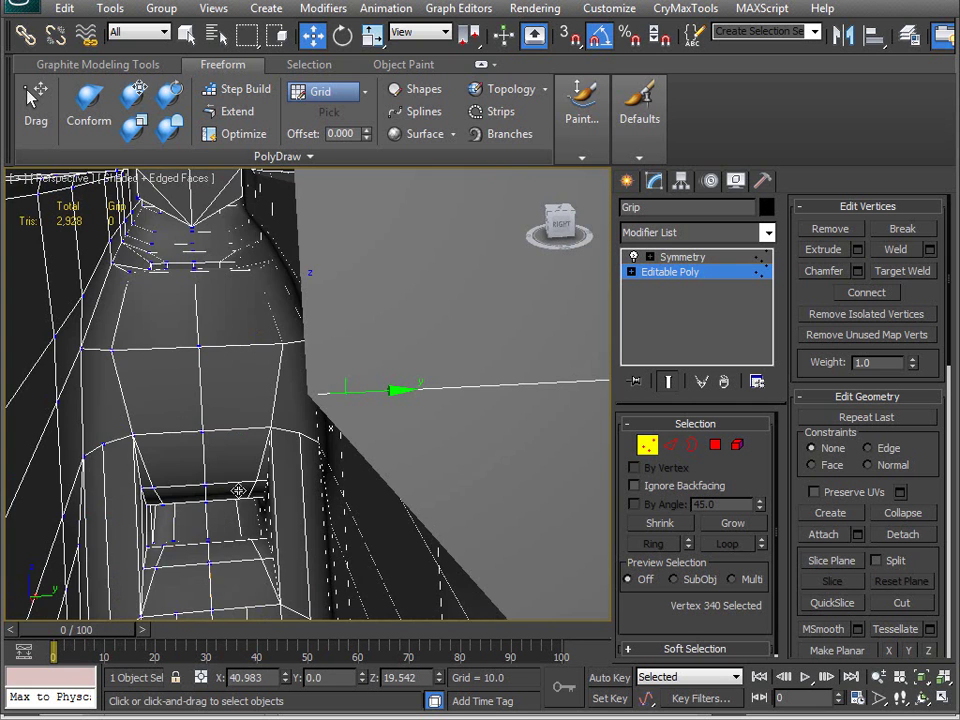
{"action": "key", "text": "z"}
{"action": "mouse_move", "coordinate": [264, 452]}
{"action": "middle_mouse_down", "text": "alt"}
{"action": "mouse_move", "coordinate": [264, 521]}
{"action": "mouse_move", "coordinate": [252, 480]}
{"action": "mouse_move", "coordinate": [246, 489]}
{"action": "mouse_move", "coordinate": [259, 467]}
{"action": "middle_mouse_up", "text": "alt"}
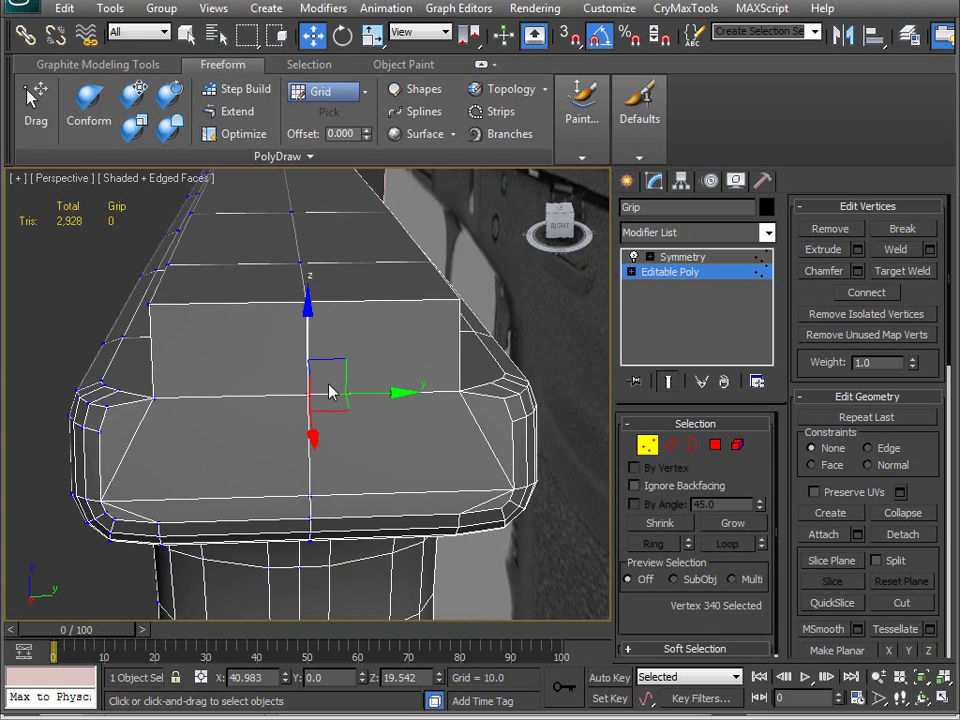
Try moving the frame's rear centre-line vertex, including sideways off the mirror plane, and undo the moves
{"action": "left_click_drag", "start_coordinate": [381, 391], "coordinate": [480, 378]}
{"action": "middle_click_drag", "start_coordinate": [495, 374], "coordinate": [335, 470], "text": "alt"}
{"action": "left_click_drag", "start_coordinate": [377, 369], "coordinate": [305, 337]}
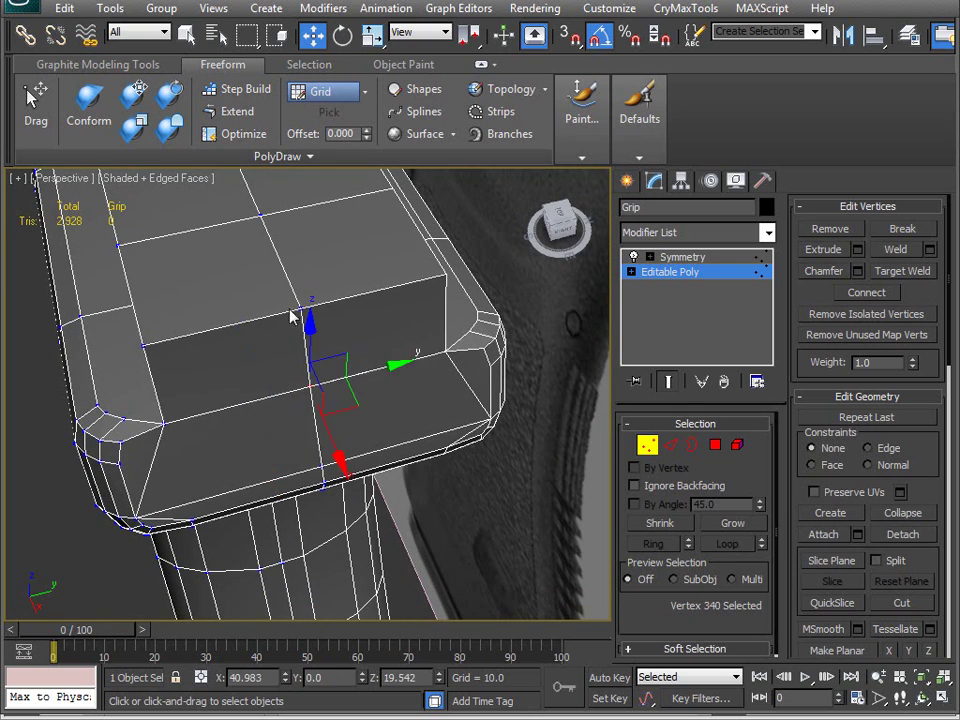
{"action": "middle_click_drag", "start_coordinate": [318, 468], "coordinate": [285, 468], "text": "alt"}
{"action": "middle_click_drag", "start_coordinate": [352, 360], "coordinate": [410, 305], "text": "alt"}
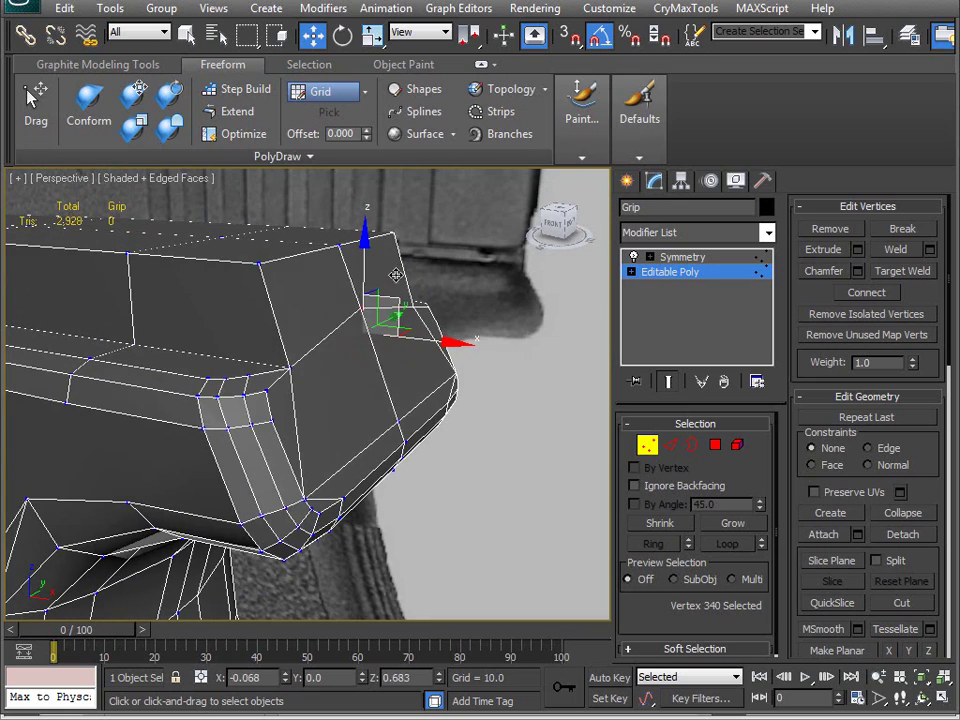
{"action": "left_click_drag", "start_coordinate": [365, 254], "coordinate": [332, 276]}
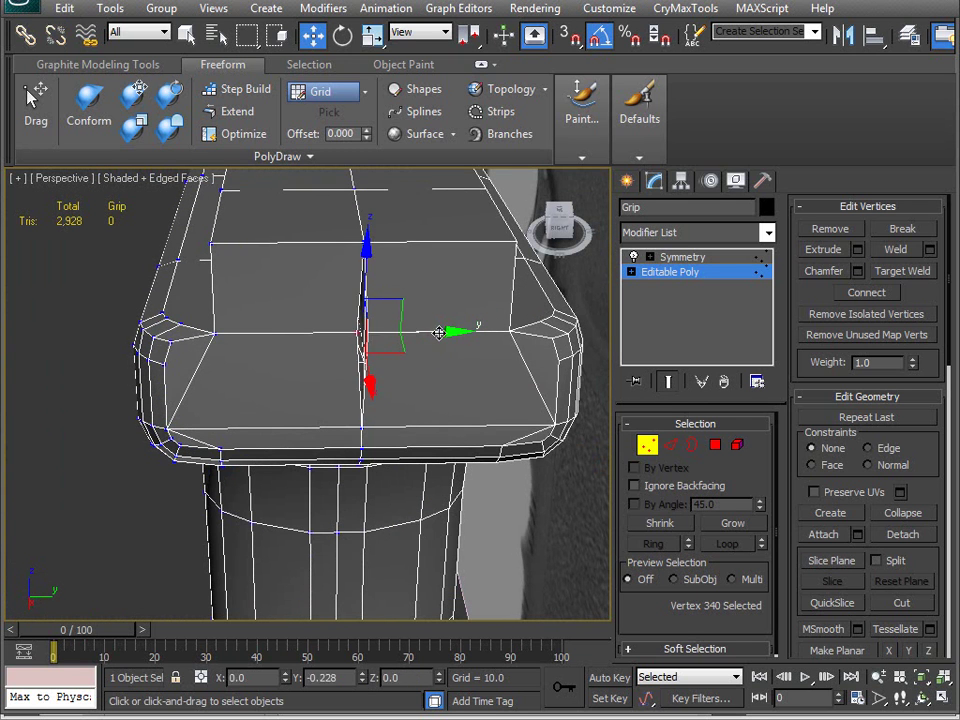
{"action": "left_click_drag", "start_coordinate": [438, 333], "coordinate": [310, 307]}
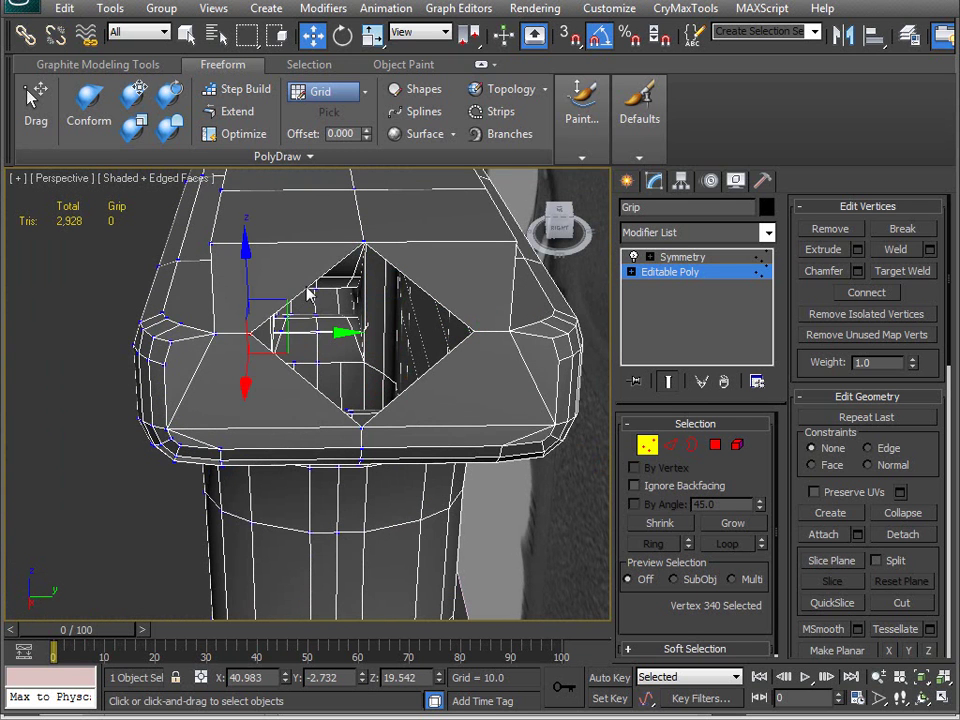
{"action": "key", "text": "ctrl+z"}
Examine the mirrored frame from several angles, from the rear end to the chamfer at the front end
{"action": "middle_click_drag", "start_coordinate": [189, 407], "coordinate": [422, 437], "text": "alt"}
{"action": "middle_click_drag", "start_coordinate": [418, 420], "coordinate": [317, 428], "text": "alt"}
{"action": "scroll", "coordinate": [340, 368], "scroll_direction": "up", "scroll_amount": 4}
{"action": "middle_click_drag", "start_coordinate": [340, 368], "coordinate": [205, 460]}
{"action": "middle_click_drag", "start_coordinate": [205, 460], "coordinate": [539, 395]}
{"action": "scroll", "coordinate": [539, 395], "scroll_direction": "down", "scroll_amount": 4}
{"action": "middle_click_drag", "start_coordinate": [312, 454], "coordinate": [339, 432], "text": "alt"}
{"action": "middle_click_drag", "start_coordinate": [94, 256], "coordinate": [125, 305]}
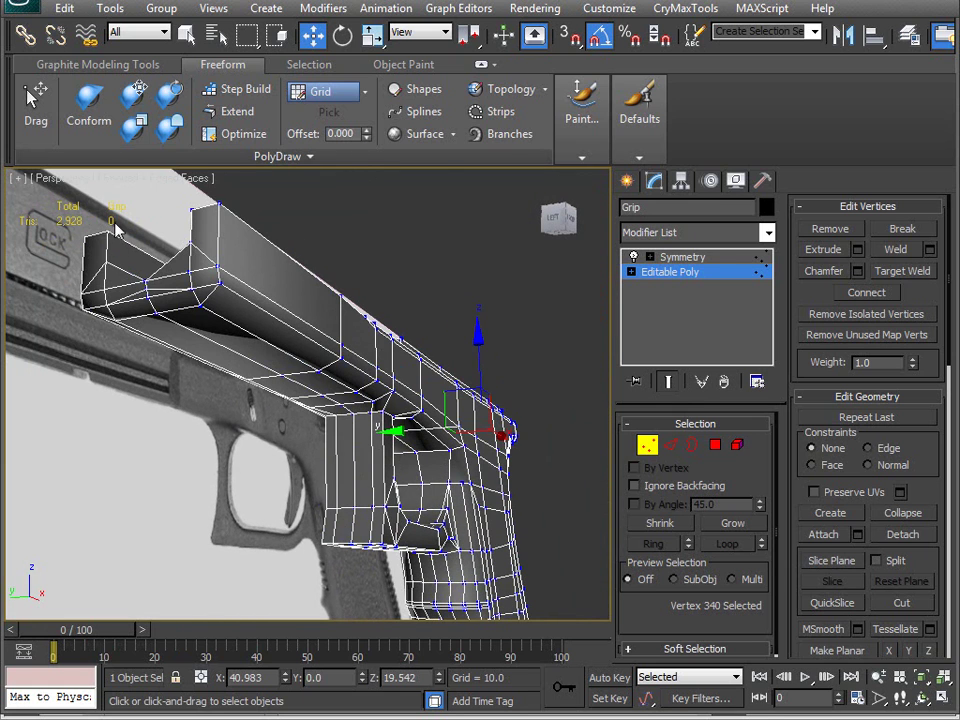
Collapse the redundant centre-line vertex at the chamfer's front end into its neighbour with the Optimize tool
{"action": "left_click_drag", "start_coordinate": [169, 347], "coordinate": [170, 349]}
{"action": "key", "text": "z"}
{"action": "middle_click_drag", "start_coordinate": [197, 414], "coordinate": [204, 419], "text": "alt"}
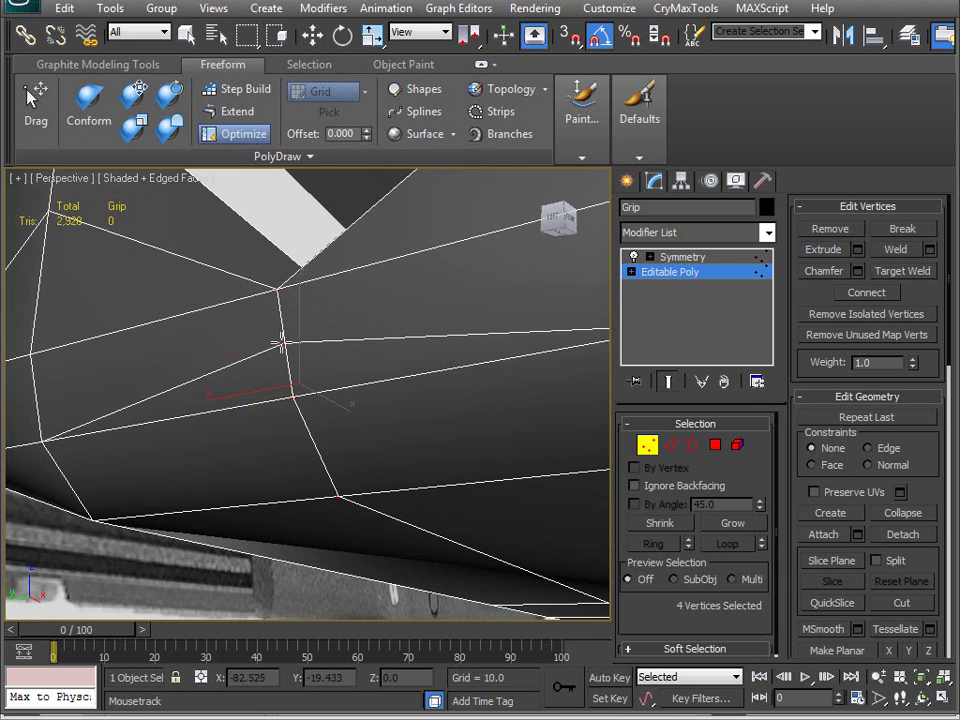
{"action": "scroll", "coordinate": [282, 470], "scroll_direction": "down", "scroll_amount": 5}
{"action": "middle_click_drag", "start_coordinate": [285, 499], "coordinate": [408, 478], "text": "alt"}
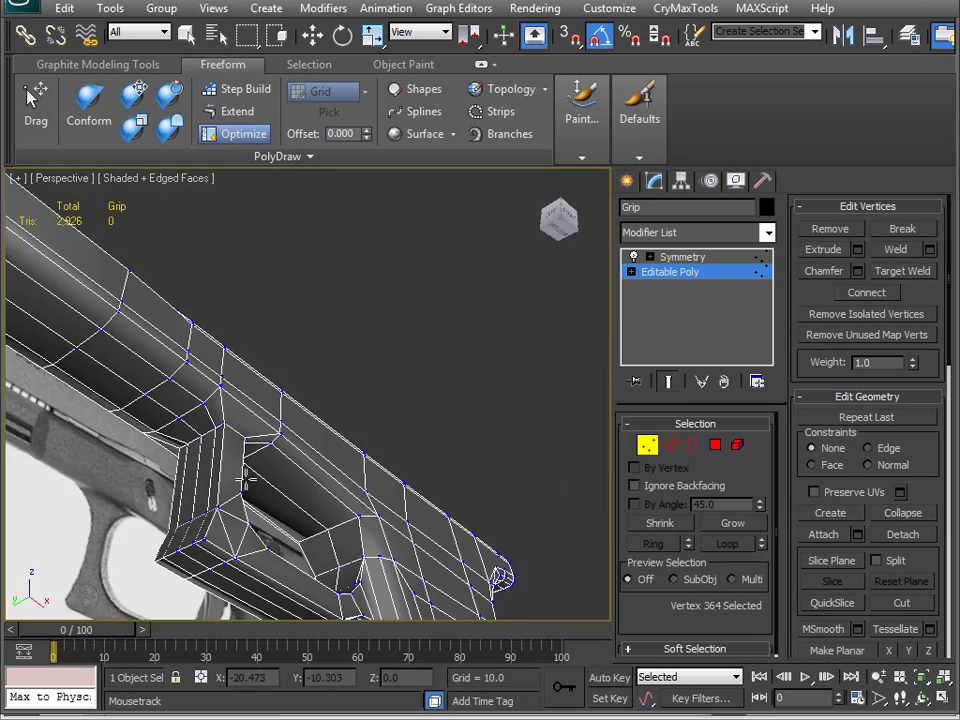
Examine the trigger guard, the grip's back and the tapered end of the bevel along the frame's side
{"action": "middle_click_drag", "start_coordinate": [237, 469], "coordinate": [204, 440], "text": "alt"}
{"action": "middle_click_drag", "start_coordinate": [297, 429], "coordinate": [448, 372], "text": "alt"}
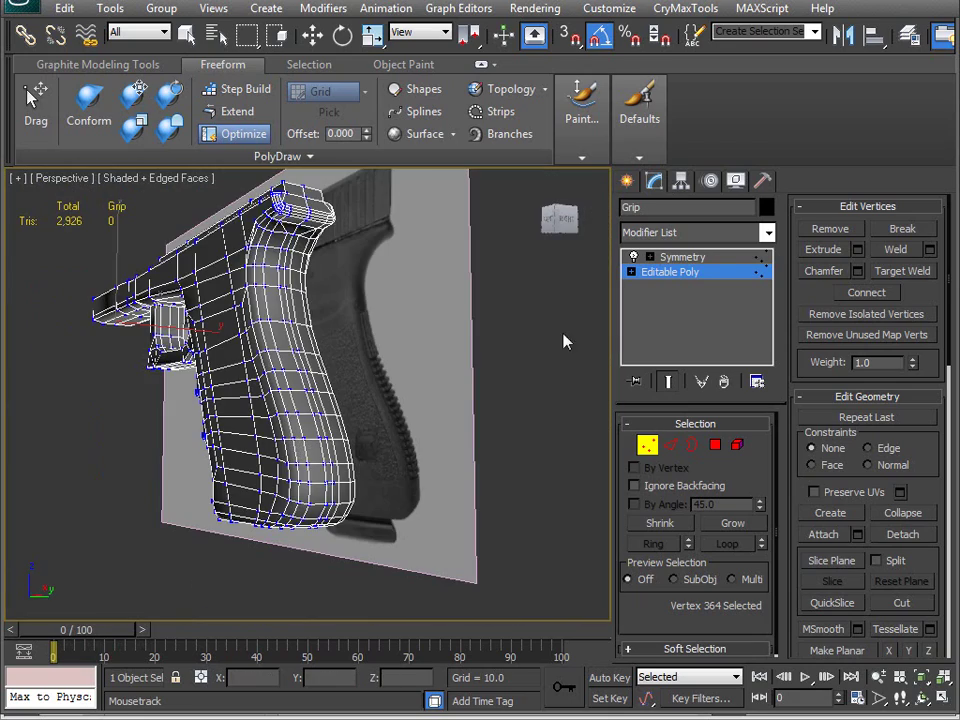
{"action": "middle_click_drag", "start_coordinate": [310, 400], "coordinate": [505, 382], "text": "alt"}
{"action": "middle_click_drag", "start_coordinate": [152, 293], "coordinate": [257, 399]}
{"action": "scroll", "coordinate": [195, 300], "scroll_direction": "up", "scroll_amount": 4}
{"action": "middle_click_drag", "start_coordinate": [195, 300], "coordinate": [265, 345]}
{"action": "scroll", "coordinate": [361, 445], "scroll_direction": "up", "scroll_amount": 5}
{"action": "middle_click_drag", "start_coordinate": [340, 438], "coordinate": [484, 379]}
{"action": "middle_click_drag", "start_coordinate": [554, 421], "coordinate": [470, 420], "text": "alt"}
{"action": "middle_click_drag", "start_coordinate": [470, 420], "coordinate": [250, 418]}
{"action": "middle_click_drag", "start_coordinate": [307, 461], "coordinate": [288, 447]}
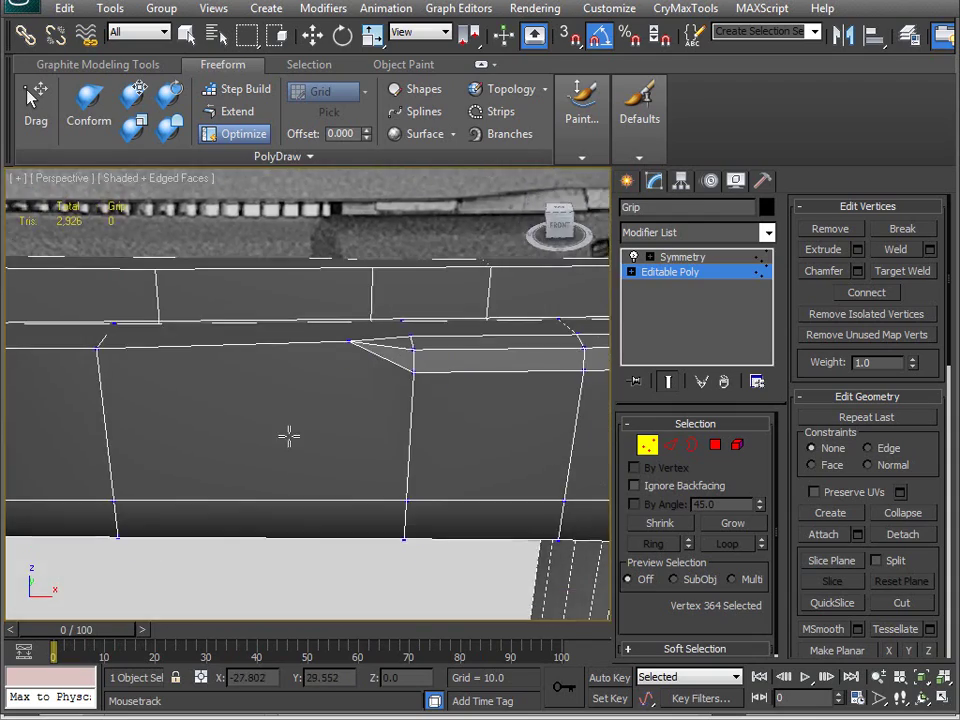
Connect the long edges around the frame just ahead of the bevel's tip with one segment and flatten the new loop with Make Planar X
{"action": "left_click", "coordinate": [669, 446]}
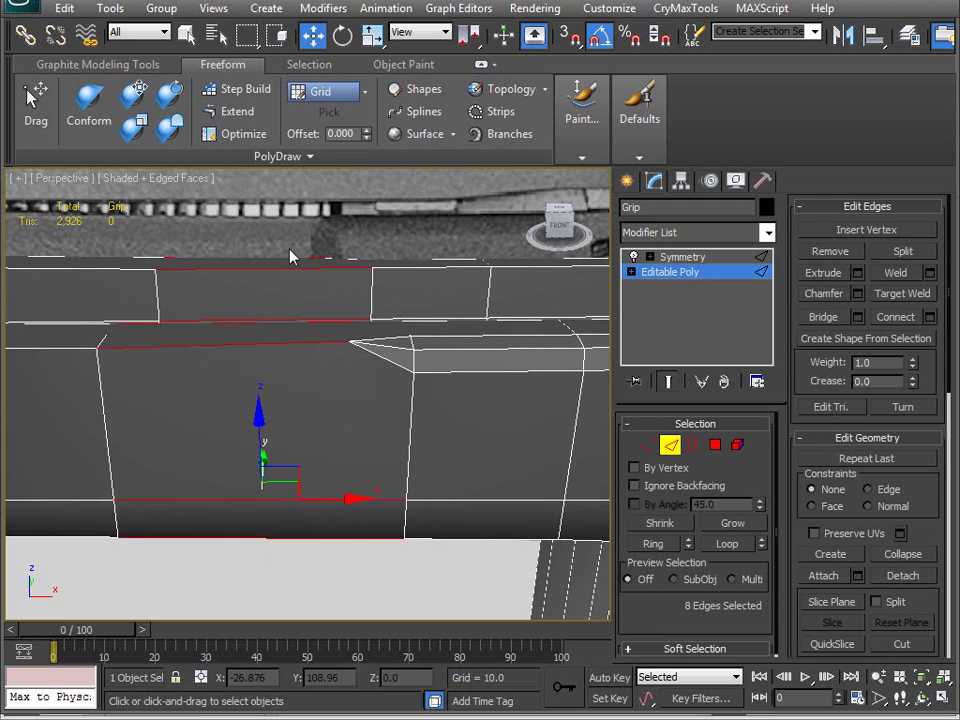
{"action": "middle_click_drag", "start_coordinate": [326, 400], "coordinate": [398, 400], "text": "alt"}
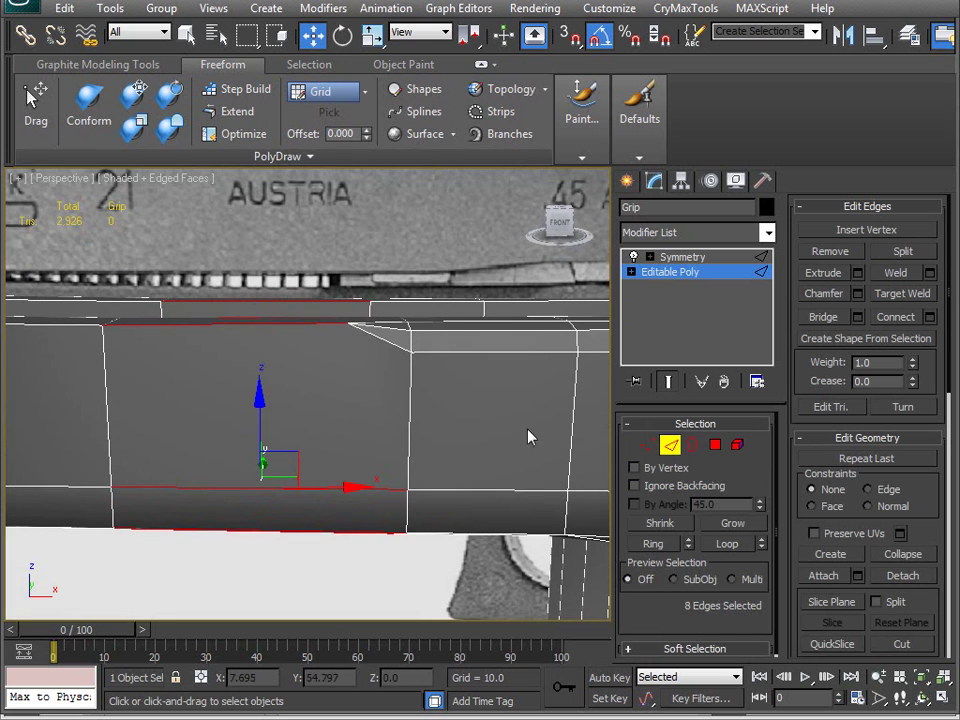
{"action": "left_click", "coordinate": [929, 317]}
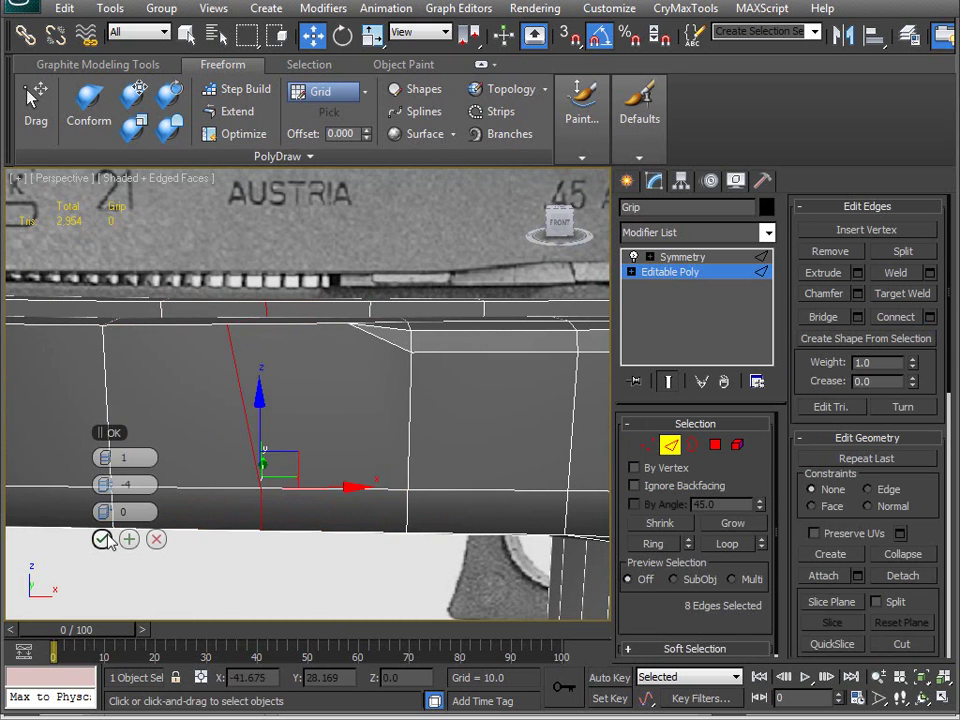
{"action": "scroll", "coordinate": [940, 545], "scroll_direction": "down", "scroll_amount": 5}
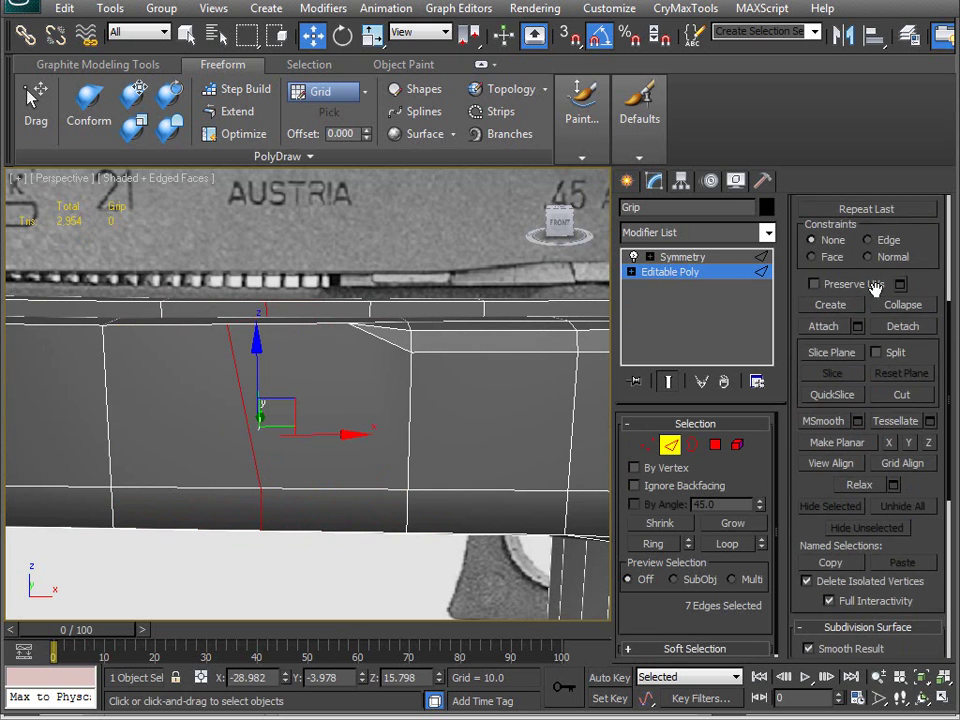
{"action": "mouse_move", "coordinate": [345, 420]}
{"action": "middle_mouse_down", "text": "alt"}
{"action": "mouse_move", "coordinate": [354, 471]}
{"action": "mouse_move", "coordinate": [346, 548]}
{"action": "mouse_move", "coordinate": [336, 358]}
{"action": "mouse_move", "coordinate": [317, 360]}
{"action": "mouse_move", "coordinate": [274, 467]}
{"action": "mouse_move", "coordinate": [336, 456]}
{"action": "mouse_move", "coordinate": [347, 401]}
{"action": "middle_mouse_up", "text": "alt"}
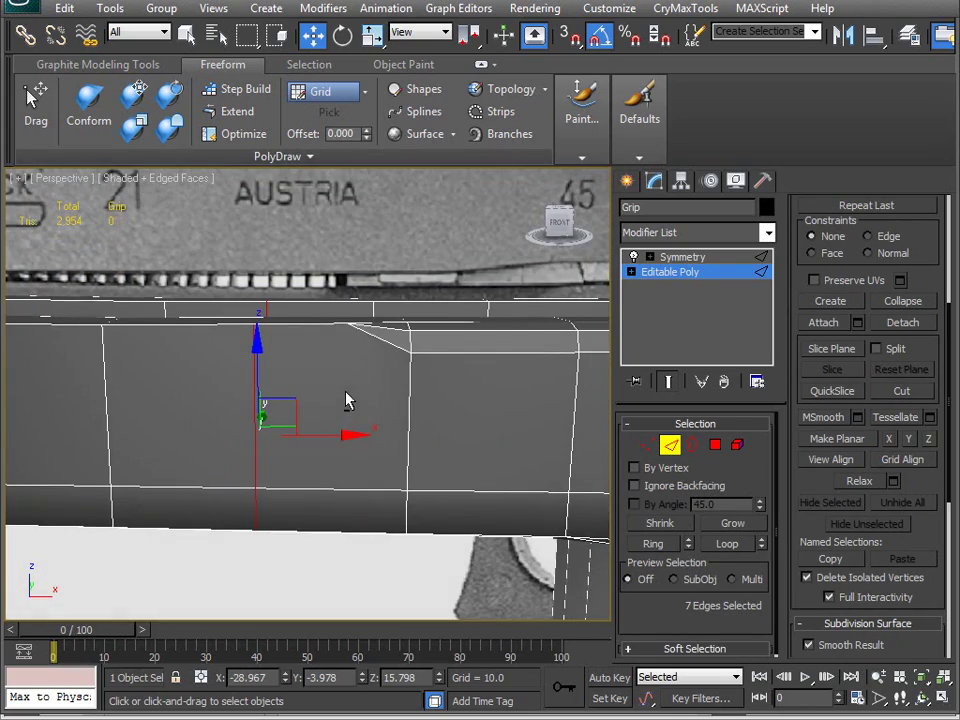
Move the new edge loop along X to the bevel's tapered tip and collapse the redundant vertices there with Optimize
{"action": "middle_click_drag", "start_coordinate": [401, 445], "coordinate": [366, 508], "text": "alt"}
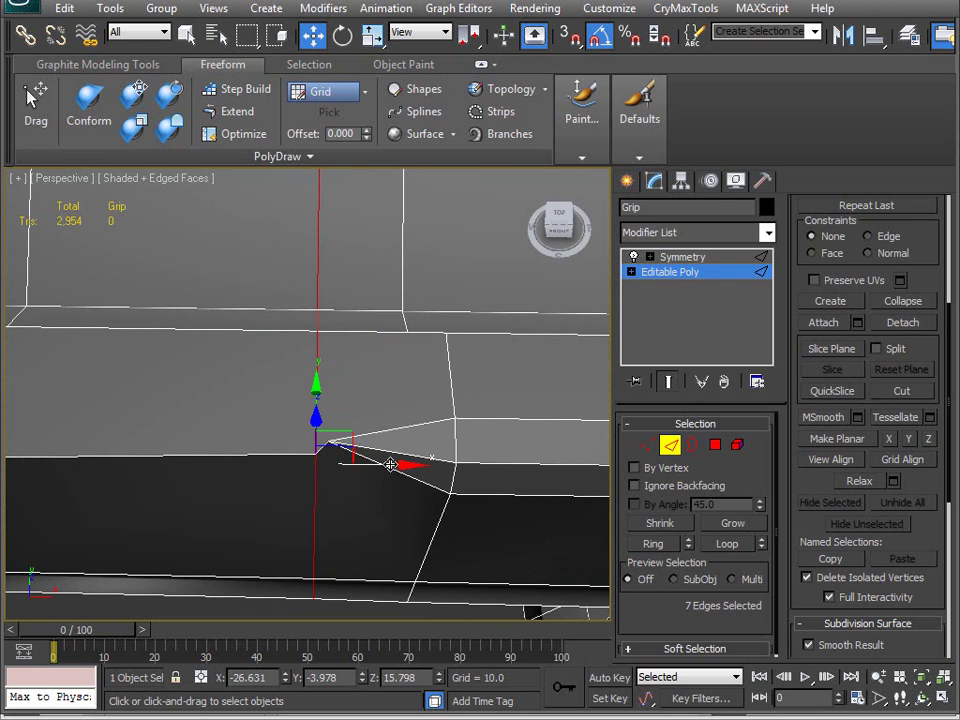
{"action": "left_click_drag", "start_coordinate": [400, 464], "coordinate": [403, 458]}
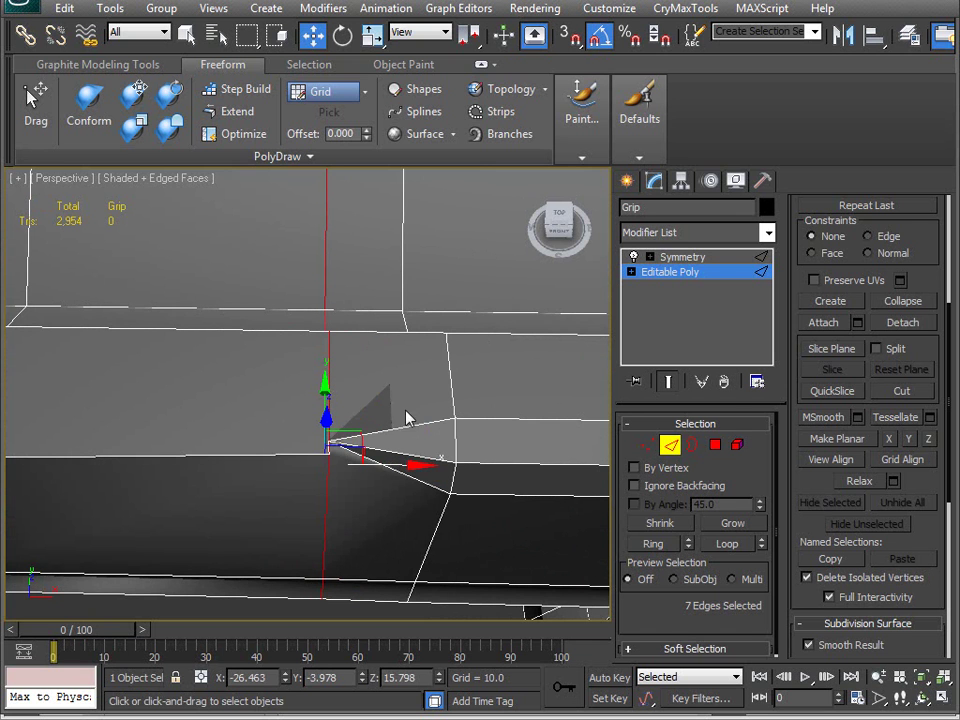
{"action": "mouse_move", "coordinate": [326, 446]}
{"action": "middle_mouse_down", "text": "alt"}
{"action": "mouse_move", "coordinate": [326, 523]}
{"action": "mouse_move", "coordinate": [311, 448]}
{"action": "mouse_move", "coordinate": [193, 434]}
{"action": "mouse_move", "coordinate": [294, 409]}
{"action": "mouse_move", "coordinate": [306, 459]}
{"action": "mouse_move", "coordinate": [227, 538]}
{"action": "mouse_move", "coordinate": [73, 493]}
{"action": "mouse_move", "coordinate": [309, 399]}
{"action": "mouse_move", "coordinate": [351, 454]}
{"action": "mouse_move", "coordinate": [313, 314]}
{"action": "mouse_move", "coordinate": [300, 476]}
{"action": "mouse_move", "coordinate": [337, 432]}
{"action": "middle_mouse_up", "text": "alt"}
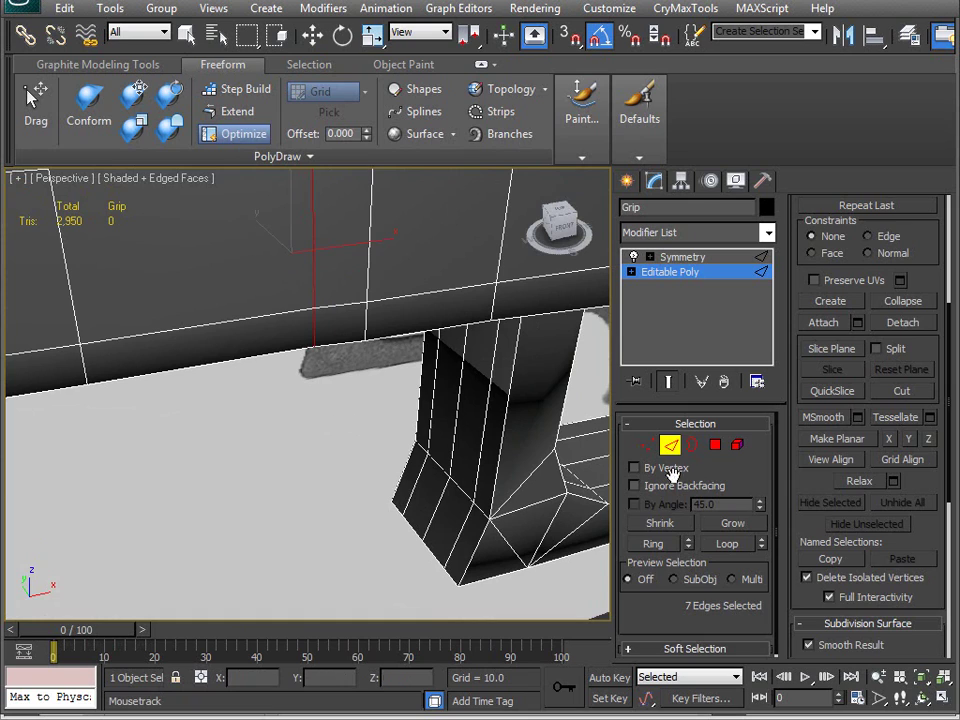
Select the outer side polygons of the frame's front half and move them inward along Y
{"action": "left_click", "coordinate": [712, 446]}
{"action": "middle_click_drag", "start_coordinate": [480, 400], "coordinate": [352, 422], "text": "alt"}
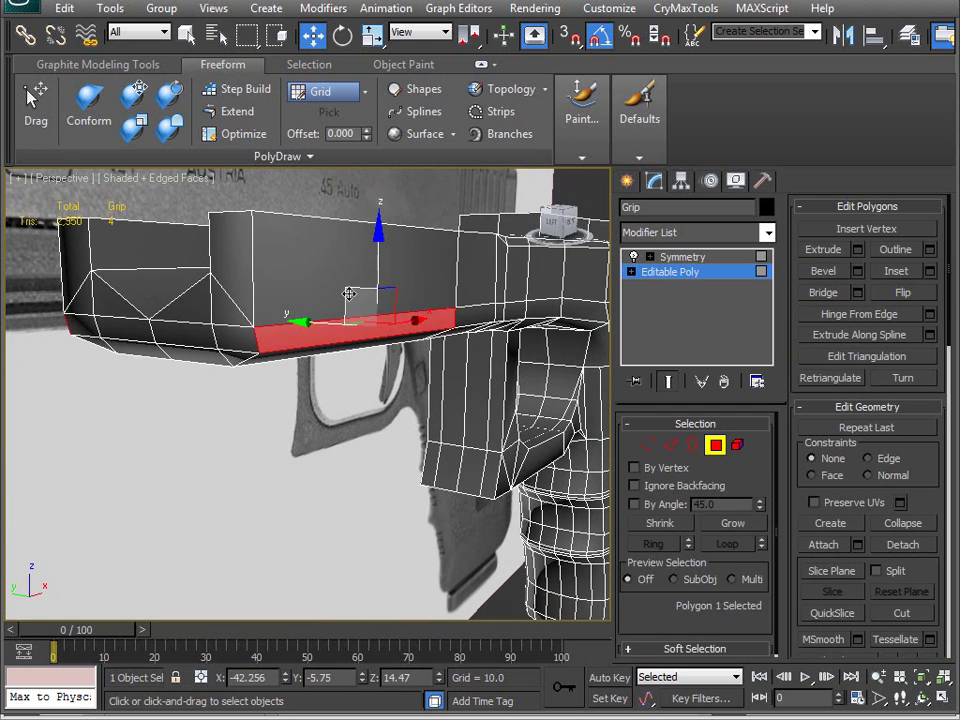
{"action": "left_click", "coordinate": [430, 285], "text": "ctrl"}
{"action": "middle_click_drag", "start_coordinate": [483, 316], "coordinate": [250, 374], "text": "alt"}
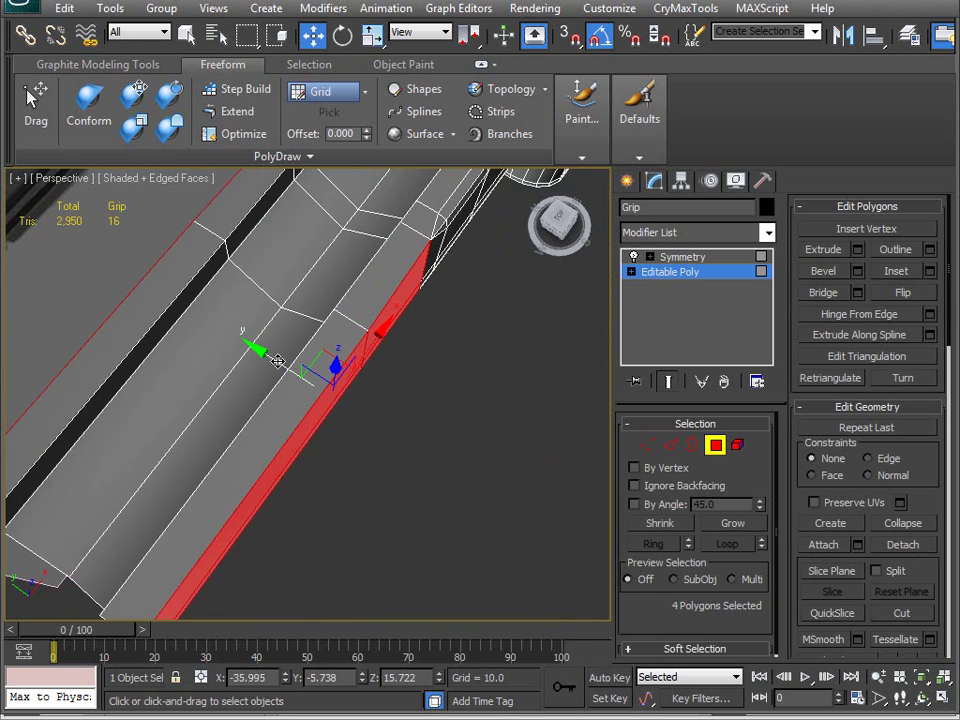
{"action": "left_click_drag", "start_coordinate": [278, 361], "coordinate": [272, 361]}
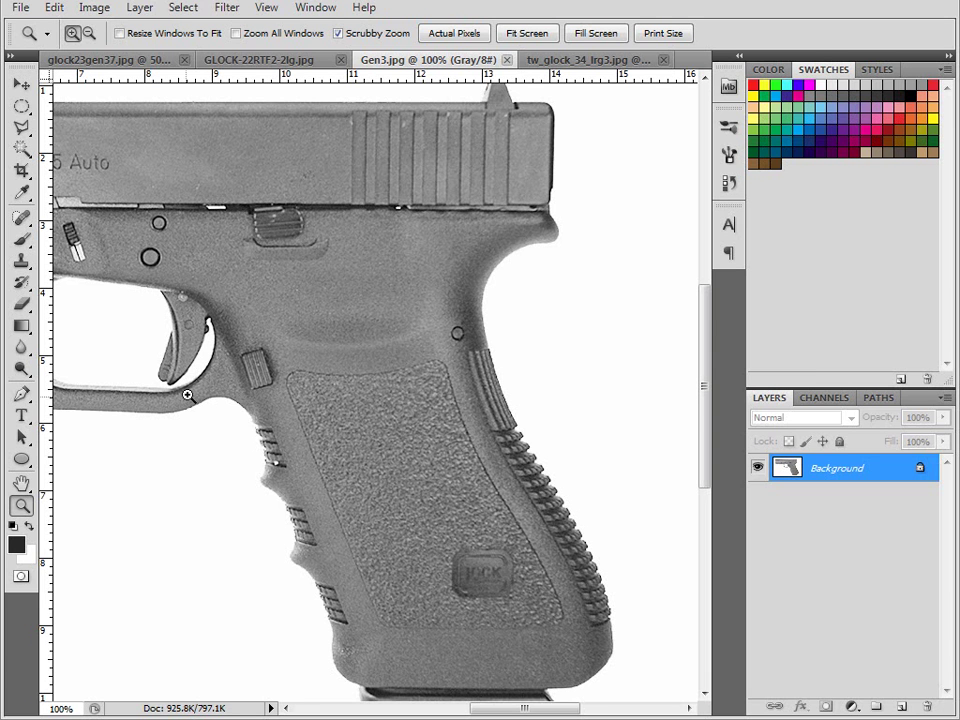
Switch to Photoshop and examine the frame's front half in the Gen3.jpg reference photo
{"action": "left_click_drag", "start_coordinate": [187, 395], "coordinate": [613, 386]}
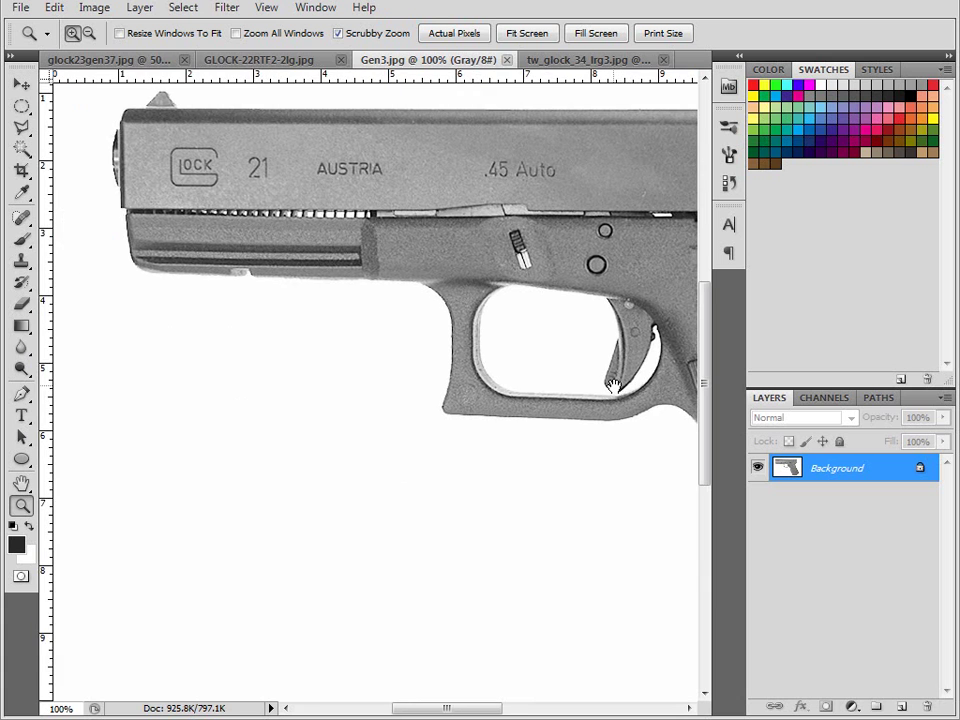
{"action": "left_click_drag", "start_coordinate": [355, 270], "coordinate": [399, 370]}
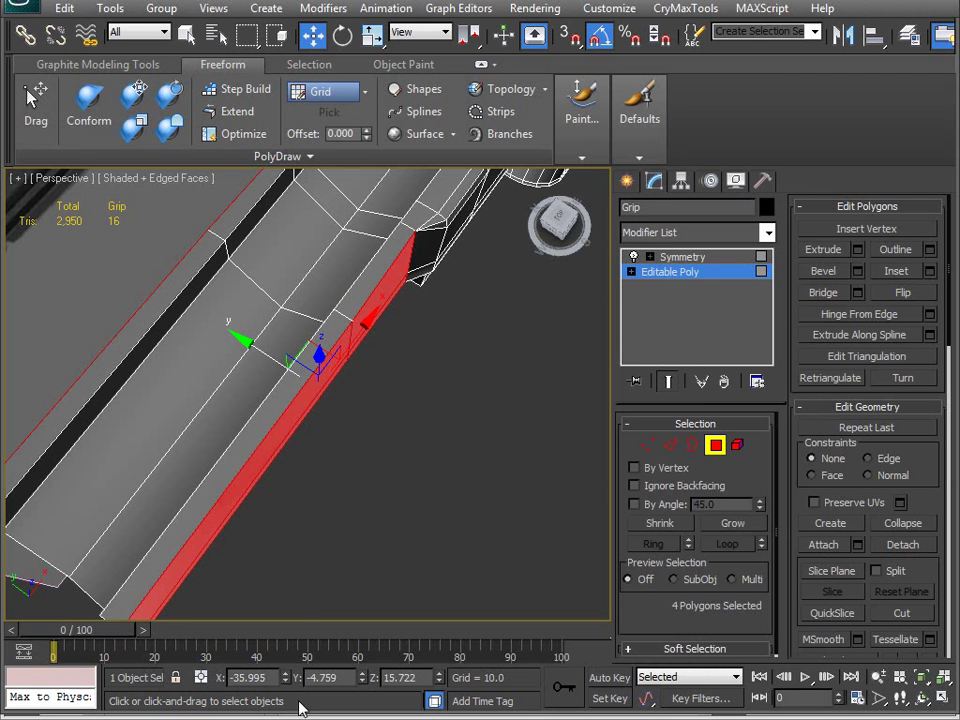
Back in 3ds Max, try moving the side polygons with the selection locked, and undo the move
{"action": "key", "text": "alt"}
{"action": "key", "text": "space"}
{"action": "left_click_drag", "start_coordinate": [244, 528], "coordinate": [252, 515]}
{"action": "key", "text": "space"}
{"action": "key", "text": "ctrl+z"}
Flatten the selected side polygons of the frame's front half with Make Planar Y
{"action": "middle_click_drag", "start_coordinate": [258, 521], "coordinate": [397, 448], "text": "alt"}
{"action": "left_click_drag", "start_coordinate": [931, 498], "coordinate": [917, 332]}
{"action": "middle_click_drag", "start_coordinate": [490, 430], "coordinate": [379, 464], "text": "alt"}
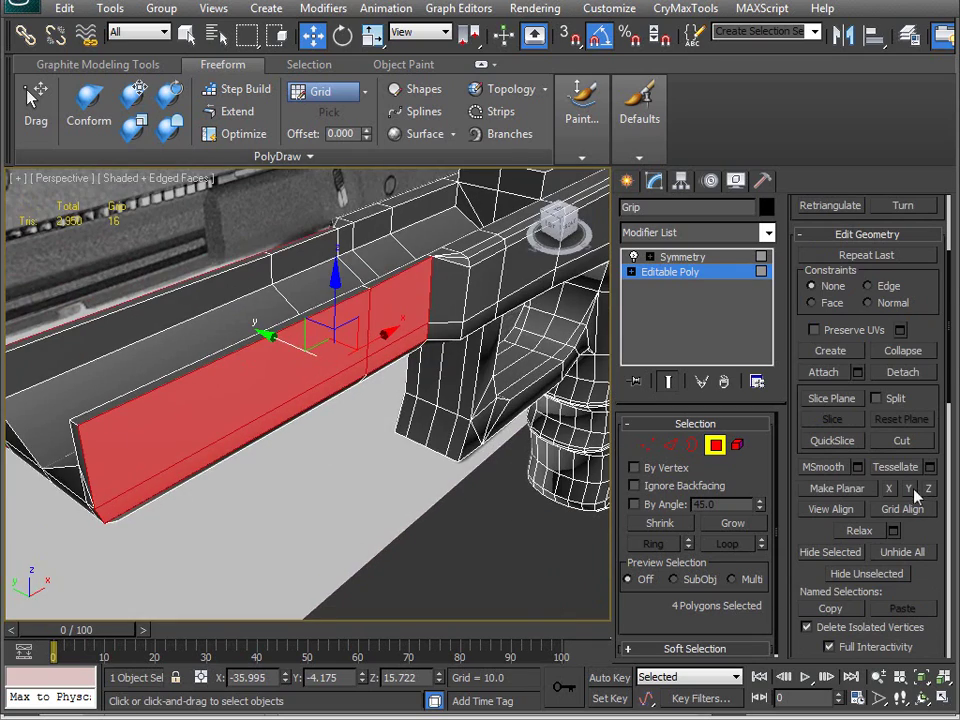
Move the flattened side polygons slightly outward along Y, to about Y -4.65
{"action": "middle_click_drag", "start_coordinate": [562, 468], "coordinate": [185, 560], "text": "alt"}
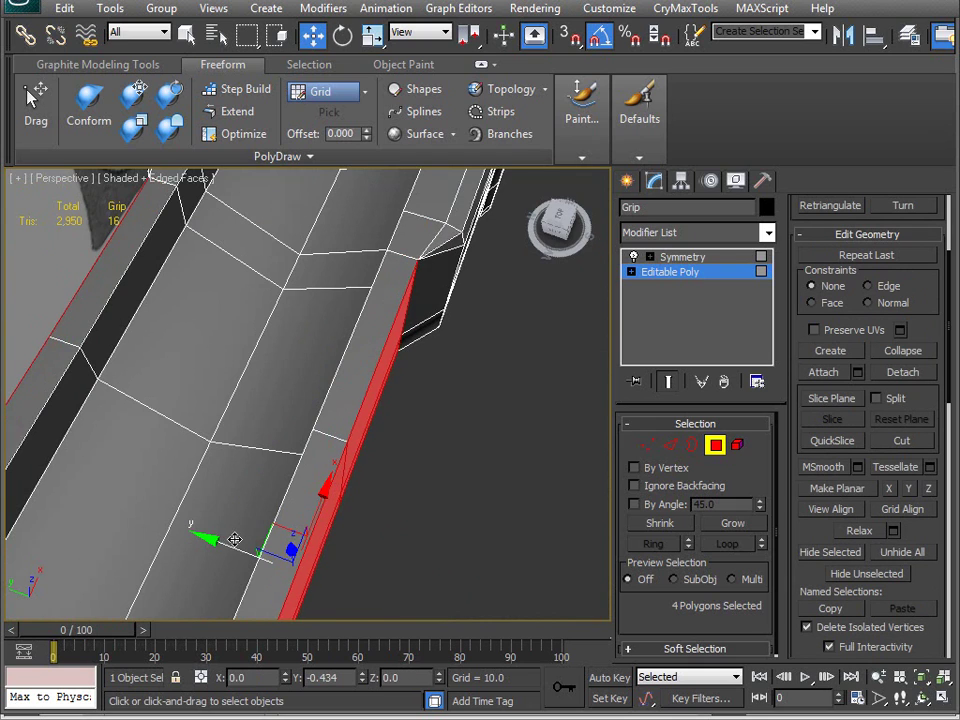
{"action": "middle_click_drag", "start_coordinate": [236, 539], "coordinate": [400, 384], "text": "alt"}
{"action": "scroll", "coordinate": [431, 396], "scroll_direction": "down", "scroll_amount": 3}
{"action": "middle_click_drag", "start_coordinate": [195, 374], "coordinate": [298, 381], "text": "alt"}
{"action": "middle_click_drag", "start_coordinate": [375, 470], "coordinate": [375, 369], "text": "alt"}
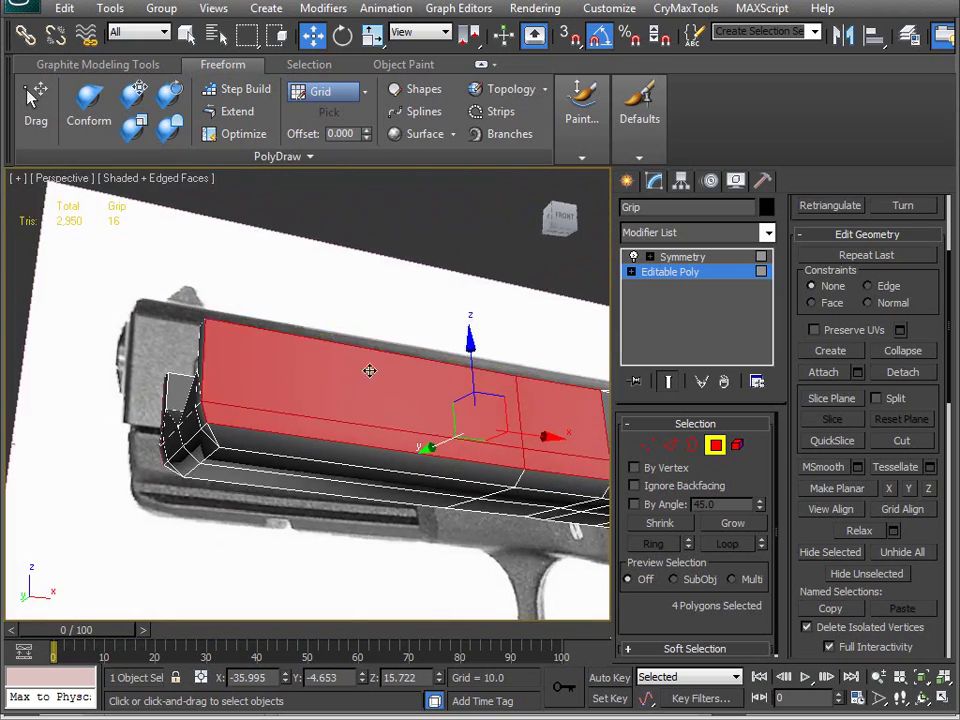
Collapse the redundant vertices at the frame's open front end with the Optimize tool and leave polygon editing
{"action": "scroll", "coordinate": [343, 401], "scroll_direction": "up", "scroll_amount": 5}
{"action": "middle_click_drag", "start_coordinate": [385, 483], "coordinate": [337, 485], "text": "alt"}
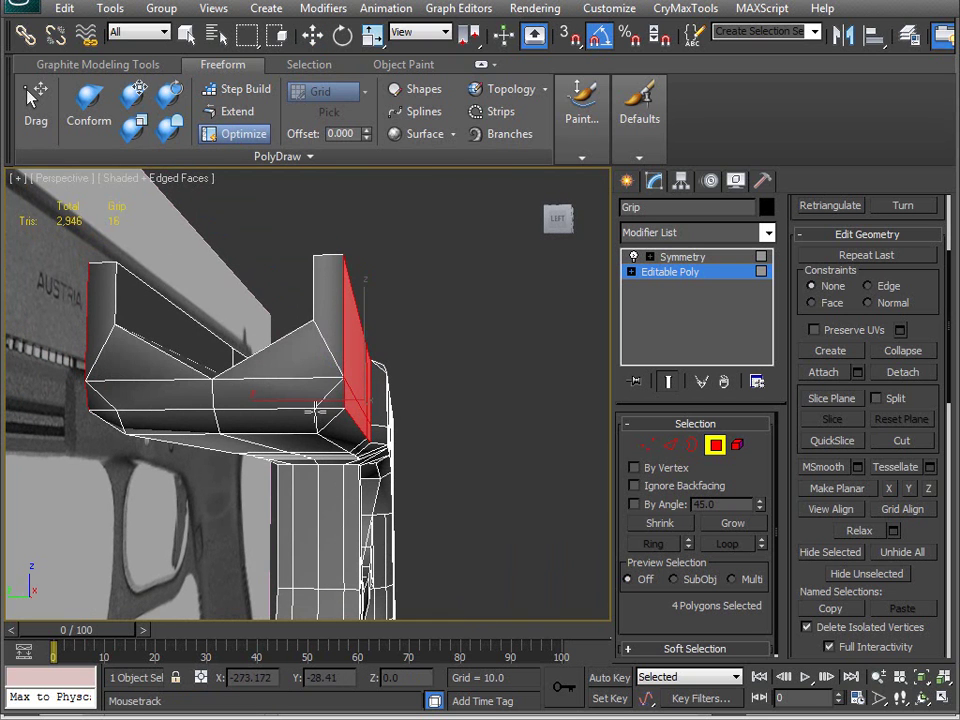
{"action": "middle_click_drag", "start_coordinate": [337, 485], "coordinate": [377, 467], "text": "alt"}
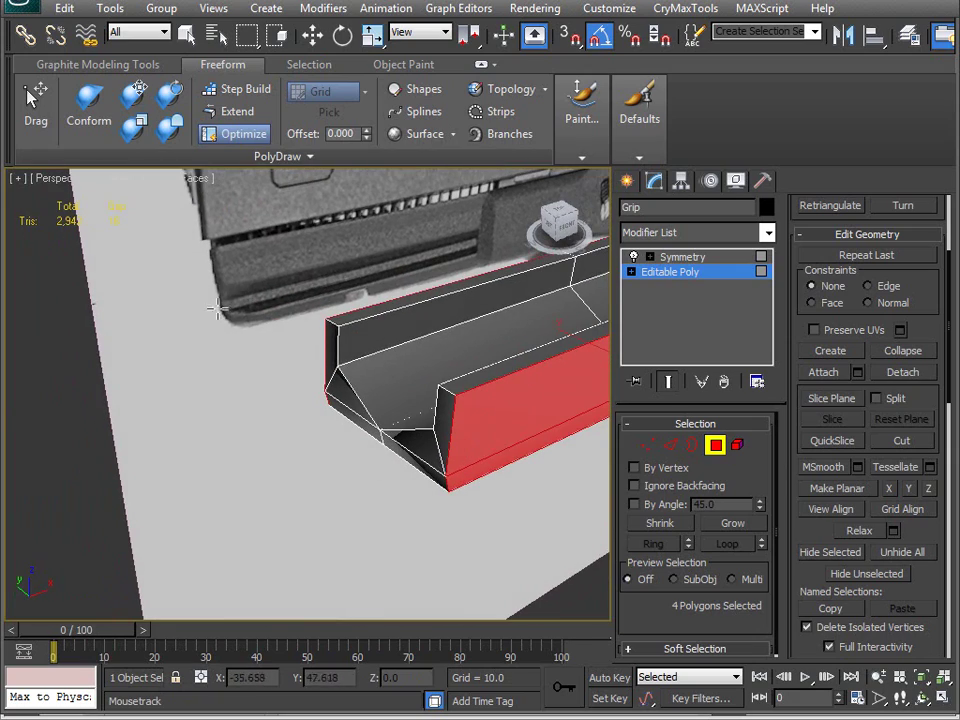
{"action": "middle_click_drag", "start_coordinate": [400, 422], "coordinate": [311, 474], "text": "alt"}
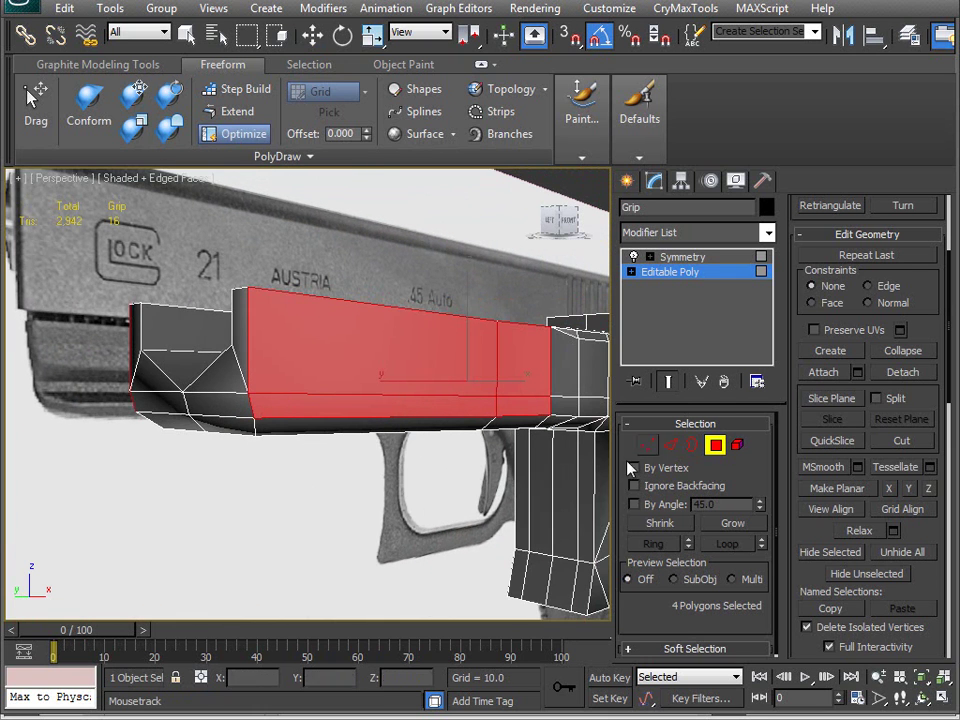
{"action": "left_click", "coordinate": [716, 445]}
{"action": "middle_click_drag", "start_coordinate": [520, 480], "coordinate": [403, 489], "text": "alt"}
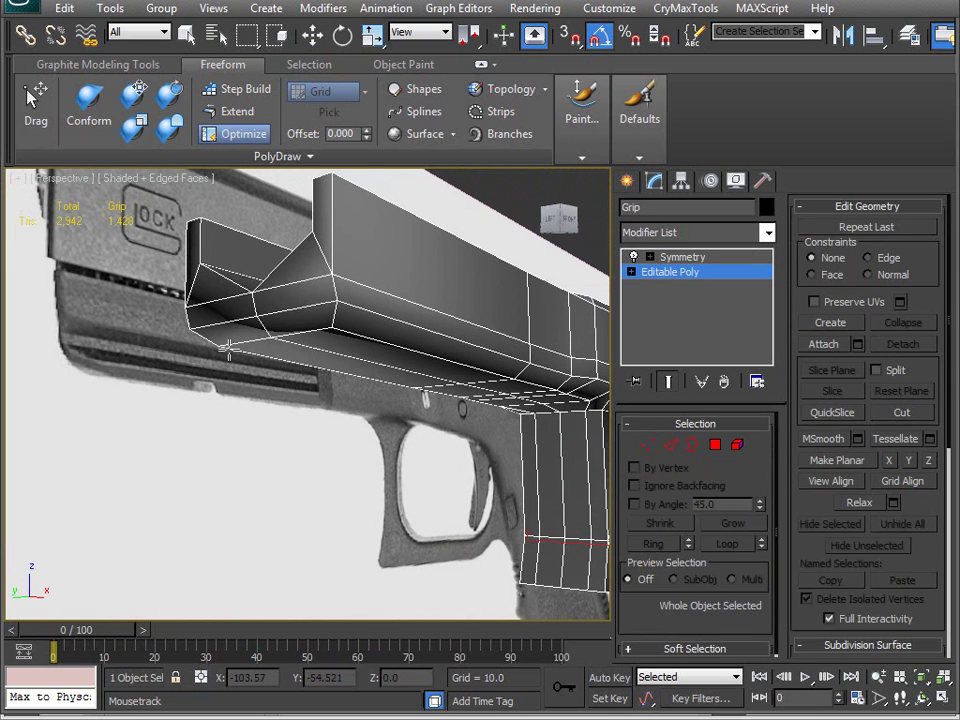
Select the short bevel edges at the frame's lower front end and start connecting them with one segment
{"action": "key", "text": "2"}
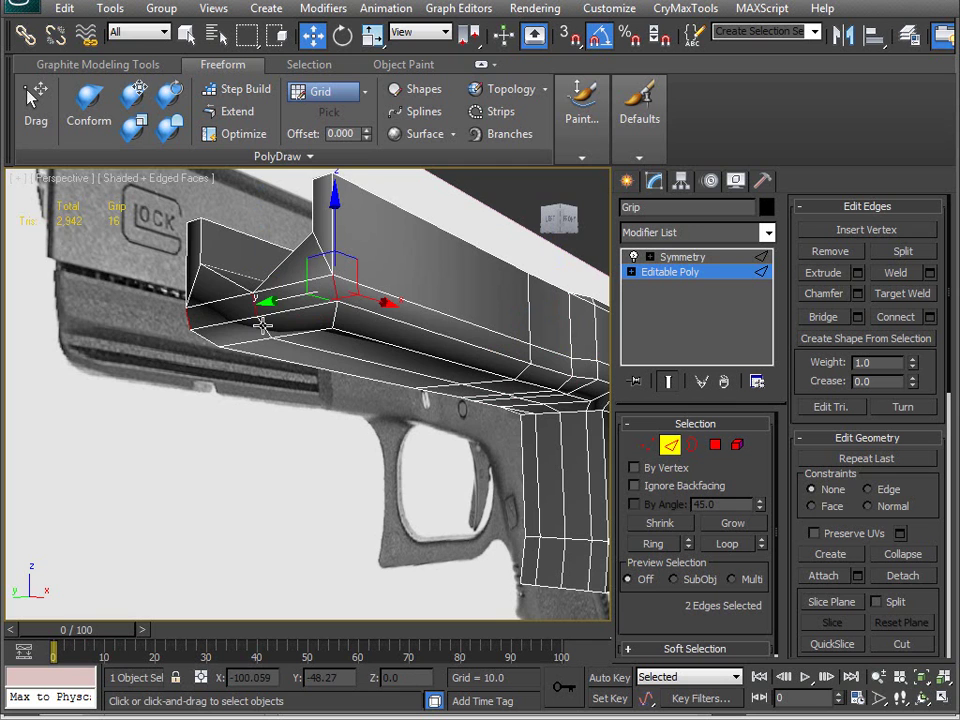
{"action": "middle_click_drag", "start_coordinate": [338, 393], "coordinate": [318, 560], "text": "alt"}
{"action": "scroll", "coordinate": [311, 398], "scroll_direction": "up", "scroll_amount": 4}
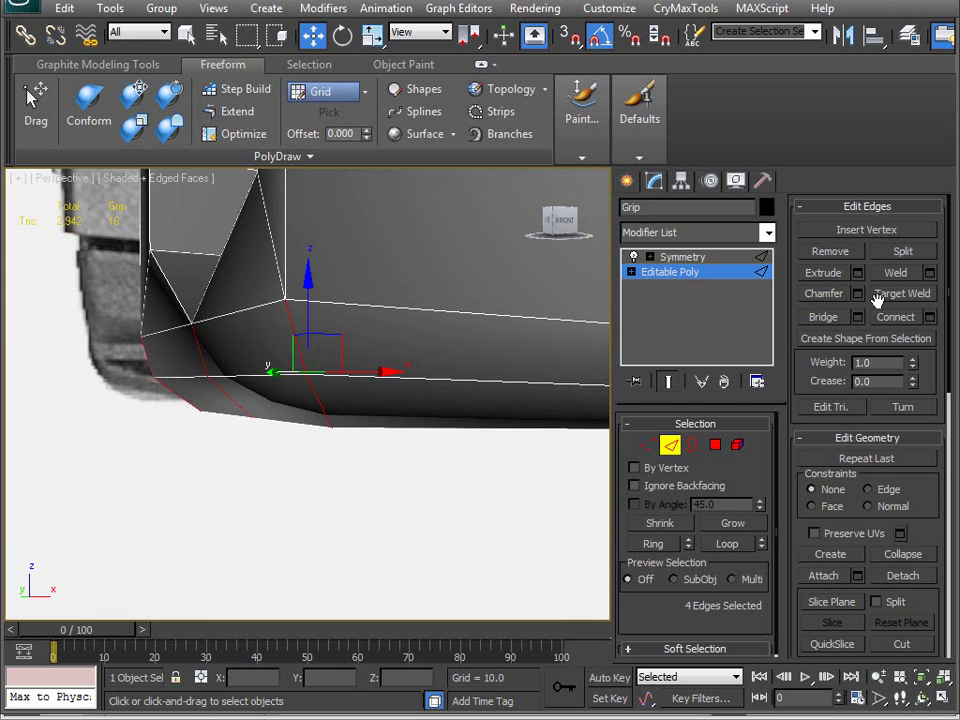
{"action": "left_click", "coordinate": [930, 317]}
{"action": "middle_click_drag", "start_coordinate": [440, 440], "coordinate": [247, 402], "text": "alt"}
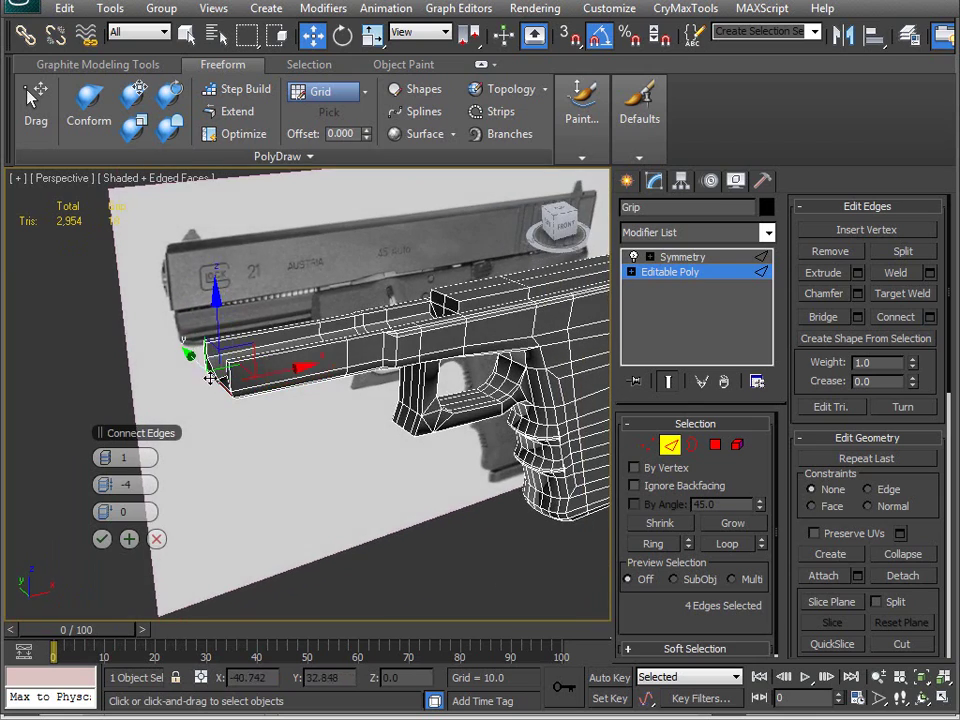
{"action": "middle_click_drag", "start_coordinate": [268, 357], "coordinate": [292, 396], "text": "alt"}
{"action": "scroll", "coordinate": [246, 396], "scroll_direction": "up", "scroll_amount": 3}
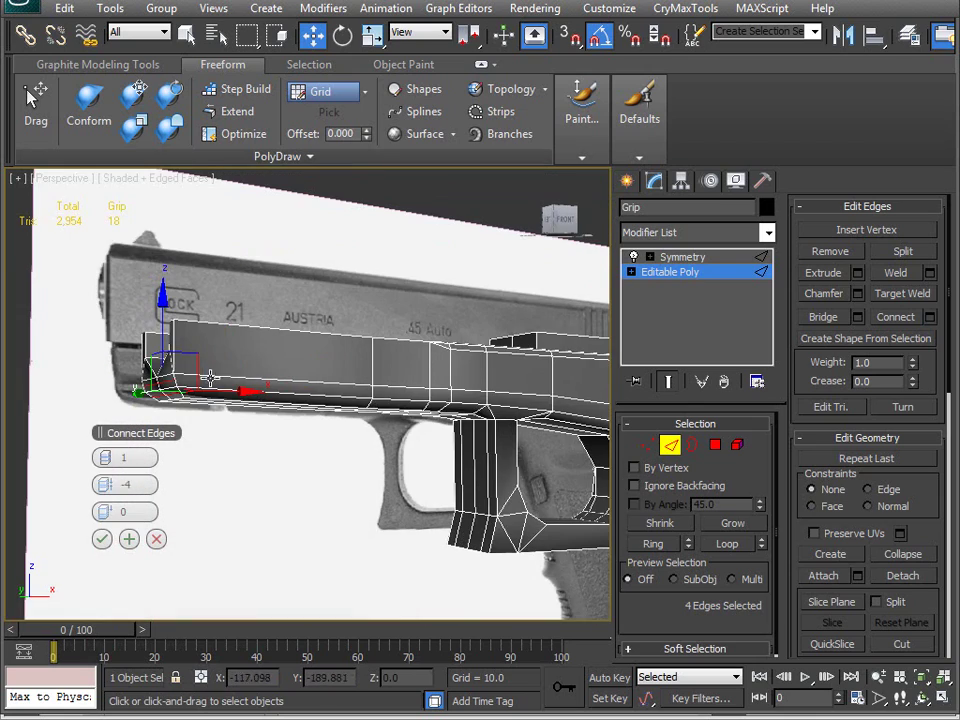
Add the matching short bevel edges further back along the frame's underside to the edge connection
{"action": "middle_click_drag", "start_coordinate": [441, 388], "coordinate": [418, 440], "text": "alt"}
{"action": "scroll", "coordinate": [418, 440], "scroll_direction": "up", "scroll_amount": 4}
{"action": "middle_click_drag", "start_coordinate": [322, 446], "coordinate": [338, 426]}
{"action": "scroll", "coordinate": [439, 437], "scroll_direction": "down", "scroll_amount": 4}
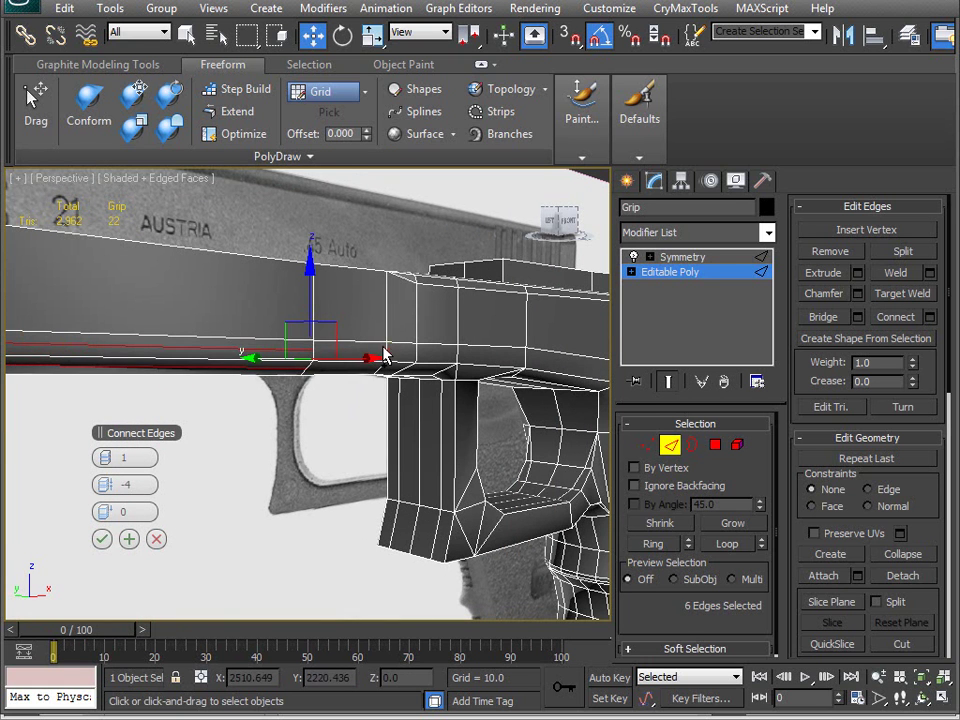
{"action": "scroll", "coordinate": [378, 369], "scroll_direction": "up", "scroll_amount": 5}
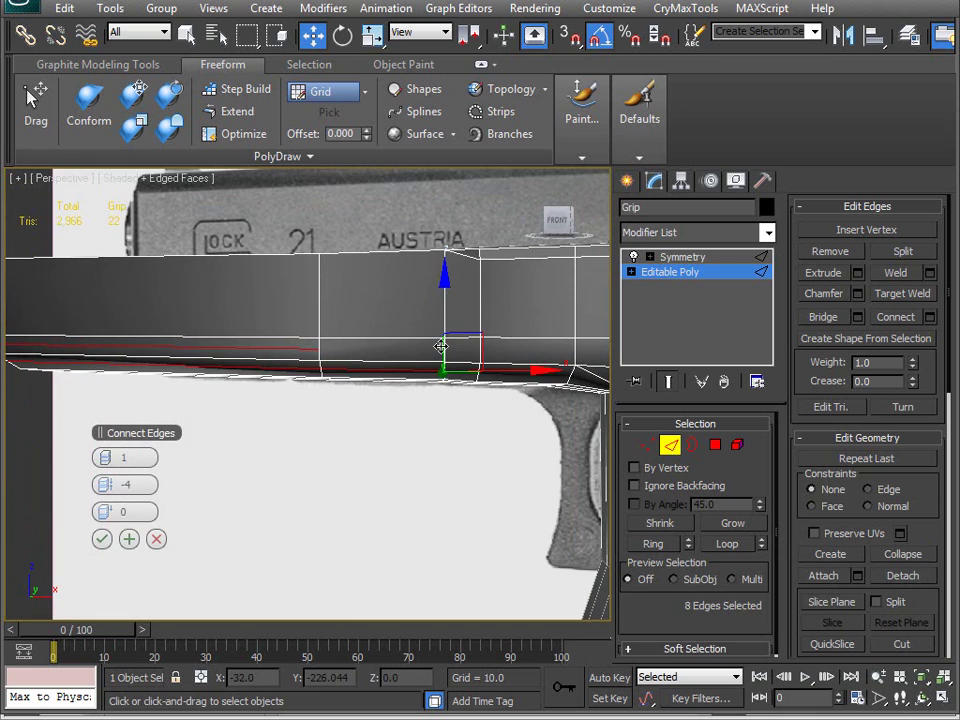
{"action": "middle_click_drag", "start_coordinate": [441, 354], "coordinate": [310, 441], "text": "alt"}
{"action": "left_click", "coordinate": [380, 363], "text": "ctrl"}
{"action": "scroll", "coordinate": [310, 441], "scroll_direction": "up", "scroll_amount": 4}
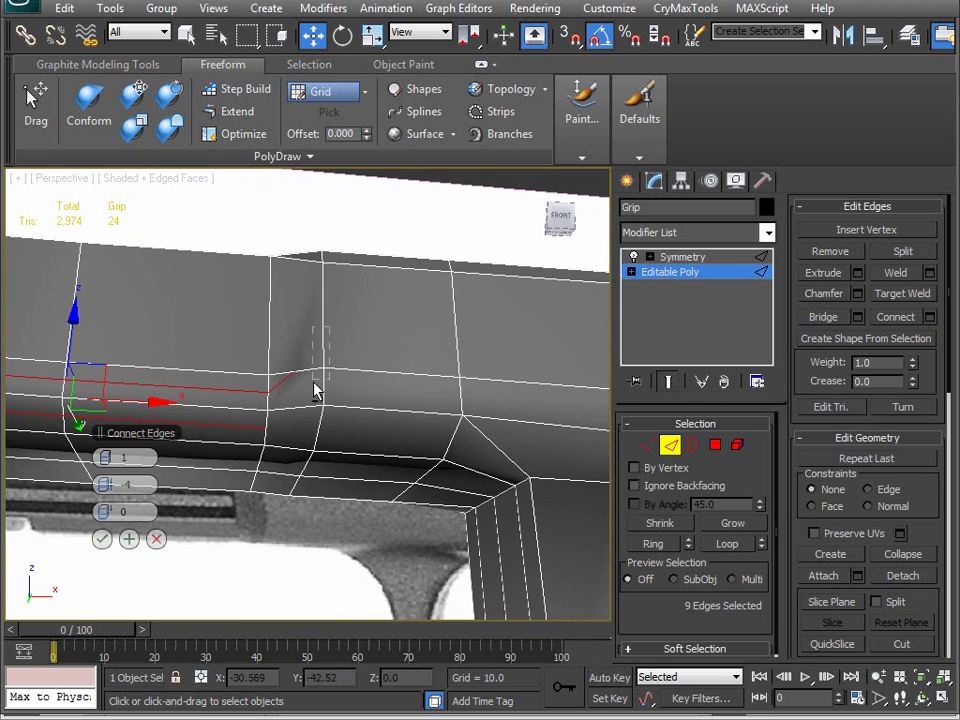
{"action": "middle_click_drag", "start_coordinate": [288, 469], "coordinate": [176, 567], "text": "alt"}
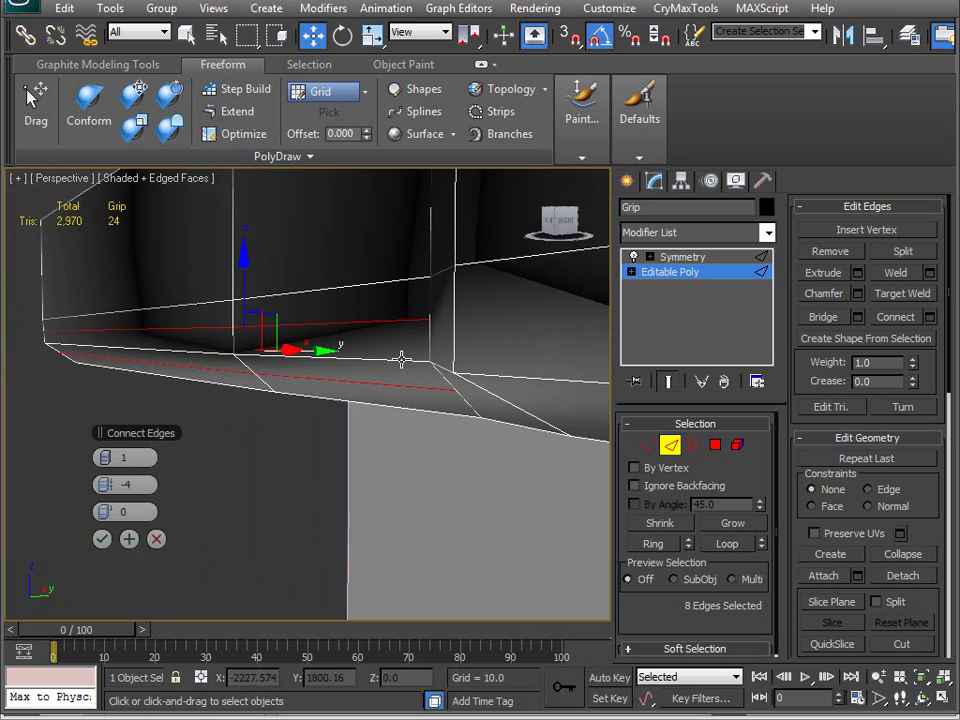
Check the new edges from the rear and the side, and apply the one-segment connection along the frame's lower bevel
{"action": "middle_click_drag", "start_coordinate": [188, 365], "coordinate": [553, 463], "text": "alt"}
{"action": "scroll", "coordinate": [349, 461], "scroll_direction": "up", "scroll_amount": 8}
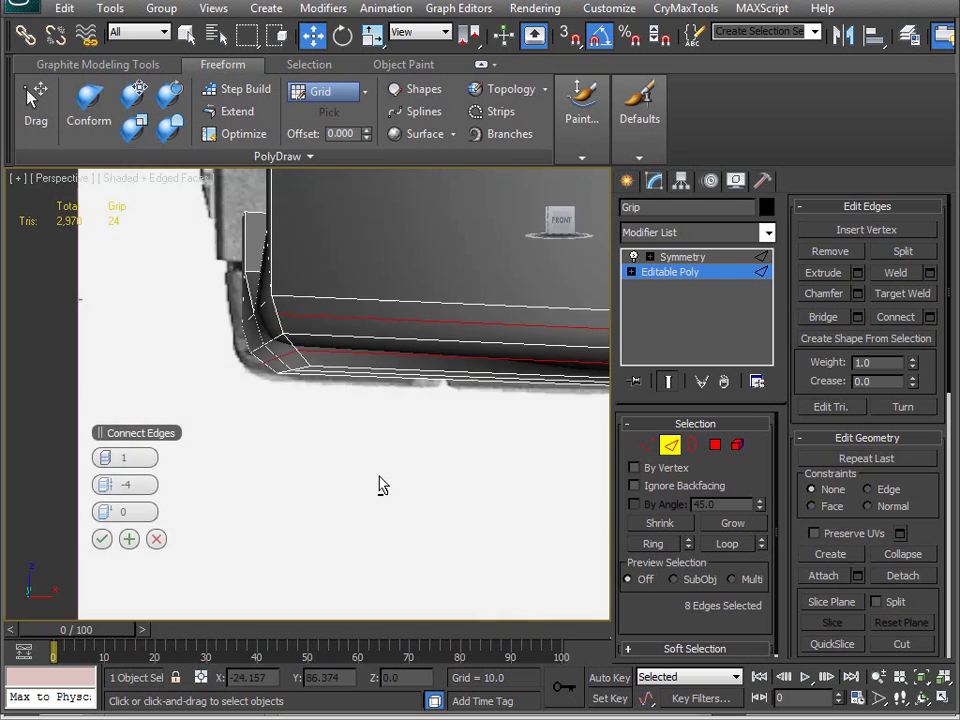
{"action": "middle_click_drag", "start_coordinate": [381, 485], "coordinate": [330, 494], "text": "alt"}
{"action": "scroll", "coordinate": [392, 470], "scroll_direction": "down", "scroll_amount": 5}
{"action": "left_click", "coordinate": [104, 539]}
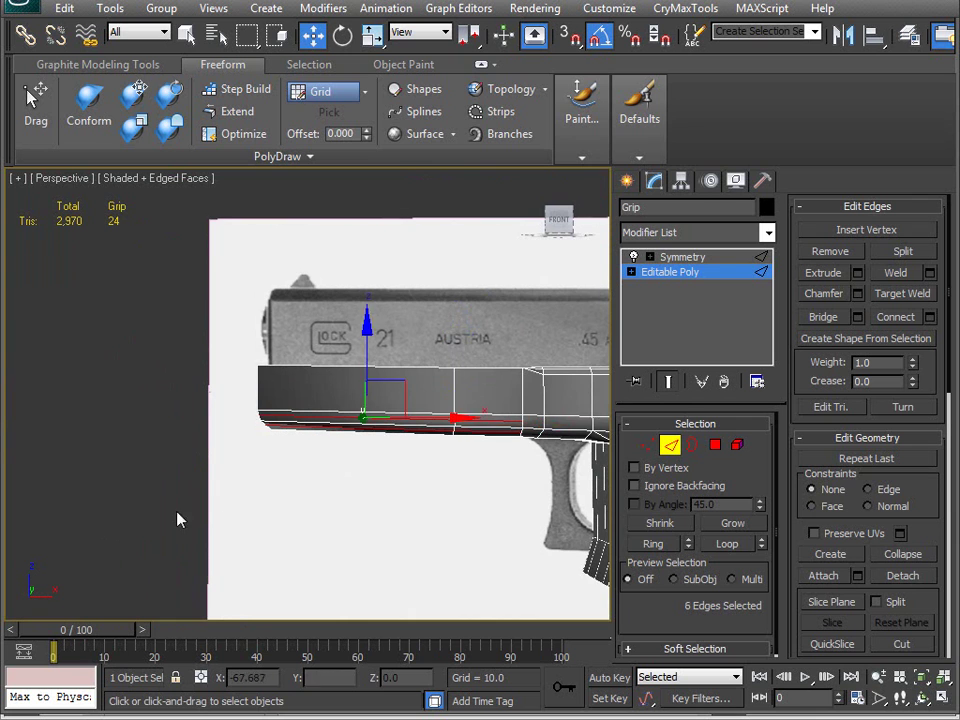
Show the frame's front end close up in the Front view with a see-through mesh, ready for vertex editing
{"action": "middle_click_drag", "start_coordinate": [274, 452], "coordinate": [309, 452]}
{"action": "key", "text": "v"}
{"action": "key", "text": "f"}
{"action": "scroll", "coordinate": [309, 450], "scroll_direction": "up", "scroll_amount": 5}
{"action": "middle_click_drag", "start_coordinate": [180, 418], "coordinate": [299, 504]}
{"action": "scroll", "coordinate": [420, 500], "scroll_direction": "up", "scroll_amount": 4}
{"action": "key", "text": "alt+x"}
{"action": "scroll", "coordinate": [366, 512], "scroll_direction": "up", "scroll_amount": 4}
{"action": "key", "text": "1"}
{"action": "middle_click_drag", "start_coordinate": [297, 552], "coordinate": [271, 545]}
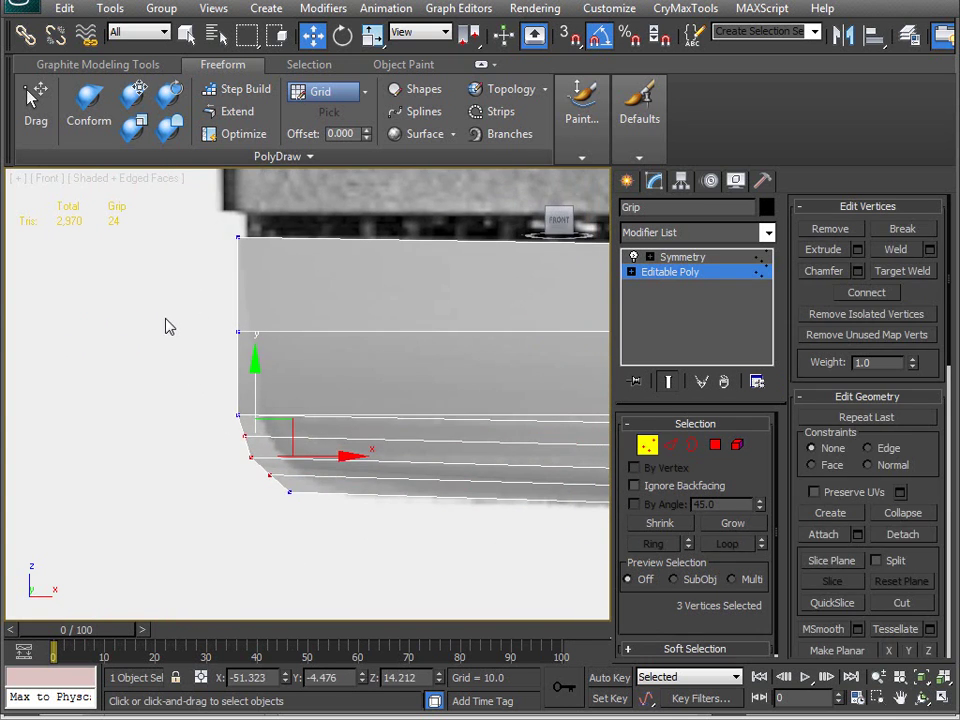
Shift the front end's lower vertices back along X so the front edge slants like the reference photo
{"action": "left_click_drag", "start_coordinate": [443, 578], "coordinate": [443, 578]}
{"action": "mouse_move", "coordinate": [326, 447]}
{"action": "left_mouse_down"}
{"action": "mouse_move", "coordinate": [362, 454]}
{"action": "mouse_move", "coordinate": [340, 434]}
{"action": "left_mouse_up"}
{"action": "scroll", "coordinate": [346, 493], "scroll_direction": "up", "scroll_amount": 3}
{"action": "middle_click_drag", "start_coordinate": [336, 536], "coordinate": [347, 457]}
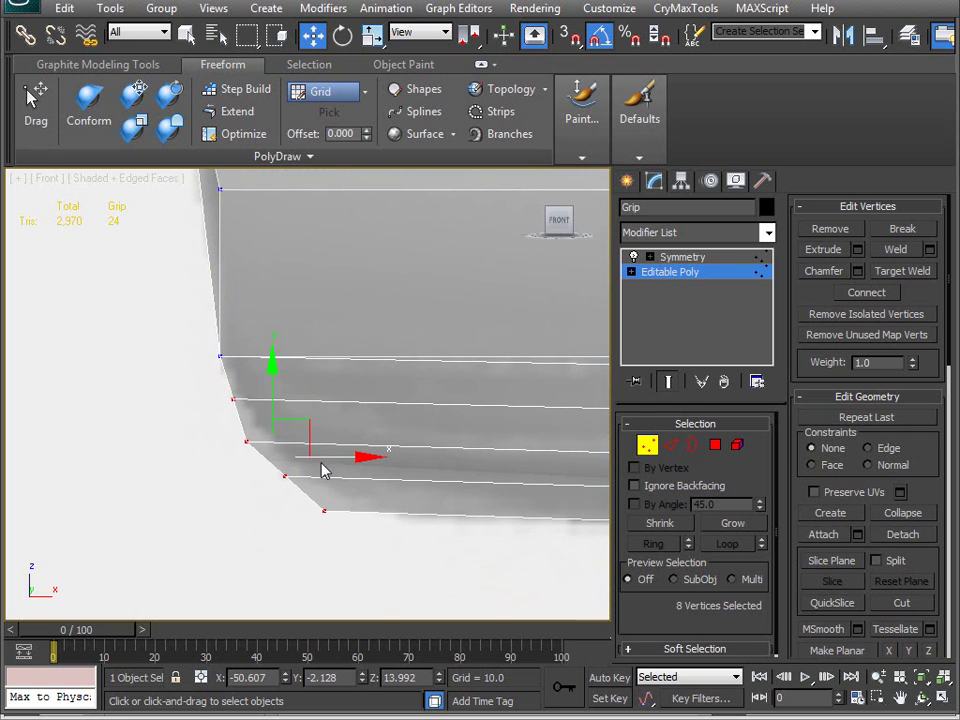
{"action": "left_click_drag", "start_coordinate": [326, 460], "coordinate": [338, 456]}
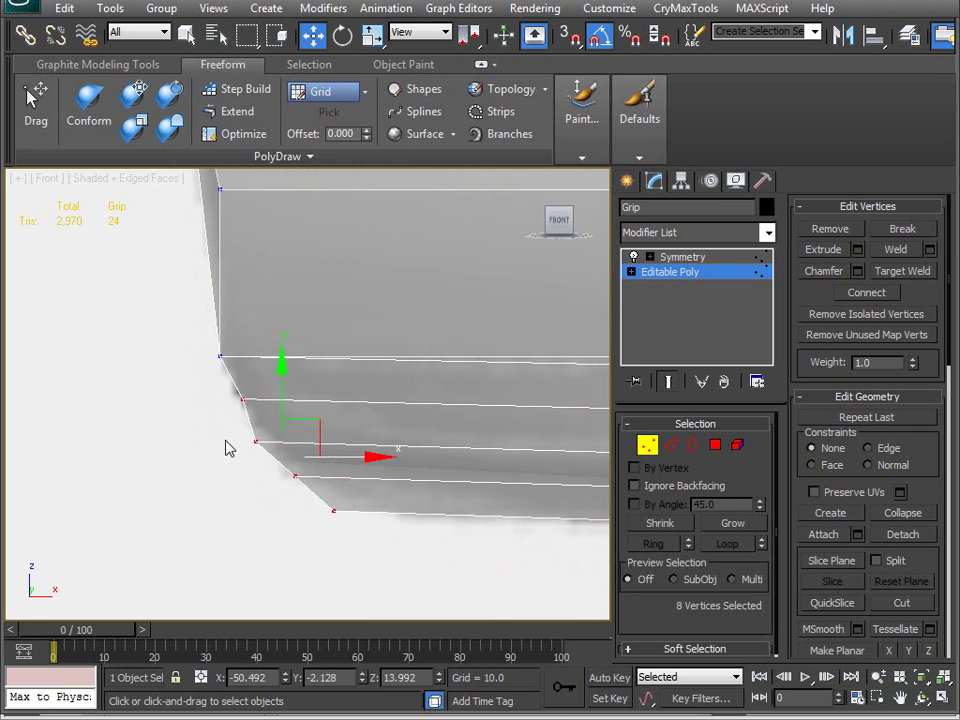
Adjust the bottom corner vertices individually along X to match the reference's rounded lower corner, and leave vertex editing
{"action": "left_click_drag", "start_coordinate": [306, 538], "coordinate": [437, 511]}
{"action": "left_click_drag", "start_coordinate": [227, 467], "coordinate": [318, 444]}
{"action": "middle_click_drag", "start_coordinate": [295, 461], "coordinate": [298, 529]}
{"action": "scroll", "coordinate": [298, 530], "scroll_direction": "down", "scroll_amount": 3}
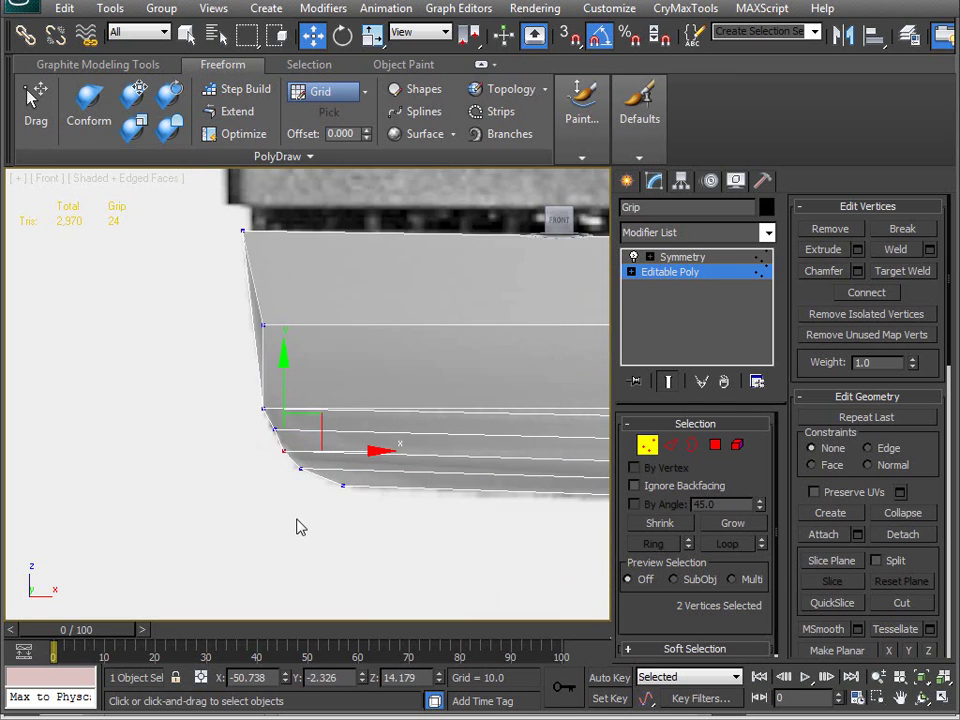
{"action": "left_click", "coordinate": [638, 438]}
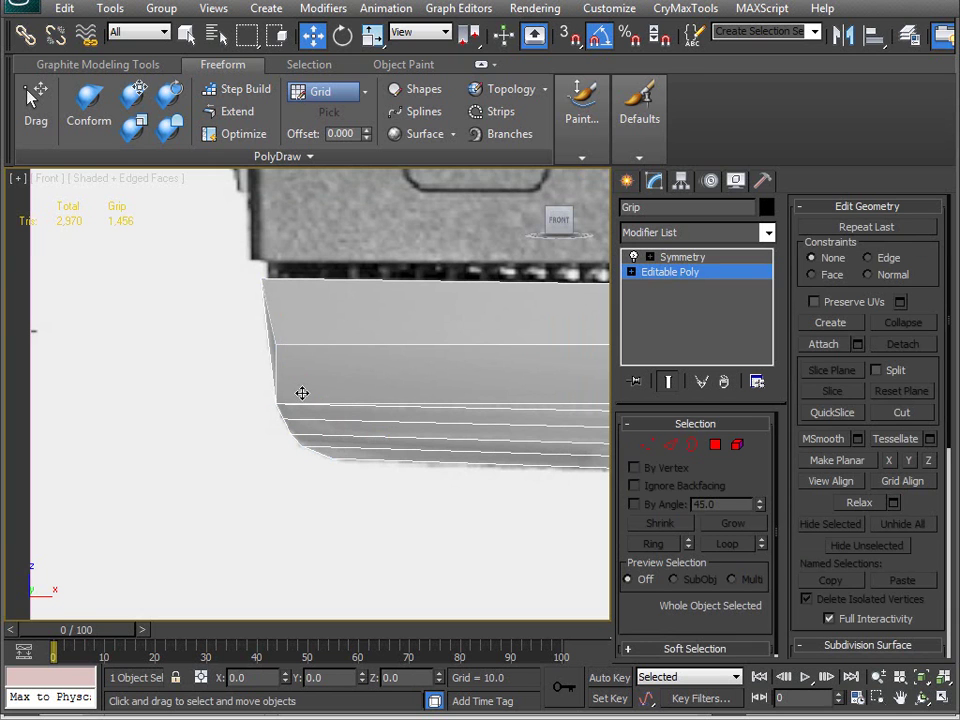
Lower the two connected lengthwise edges on the front side wall of the frame along Z
{"action": "key", "text": "Delete"}
{"action": "key", "text": "ctrl+z"}
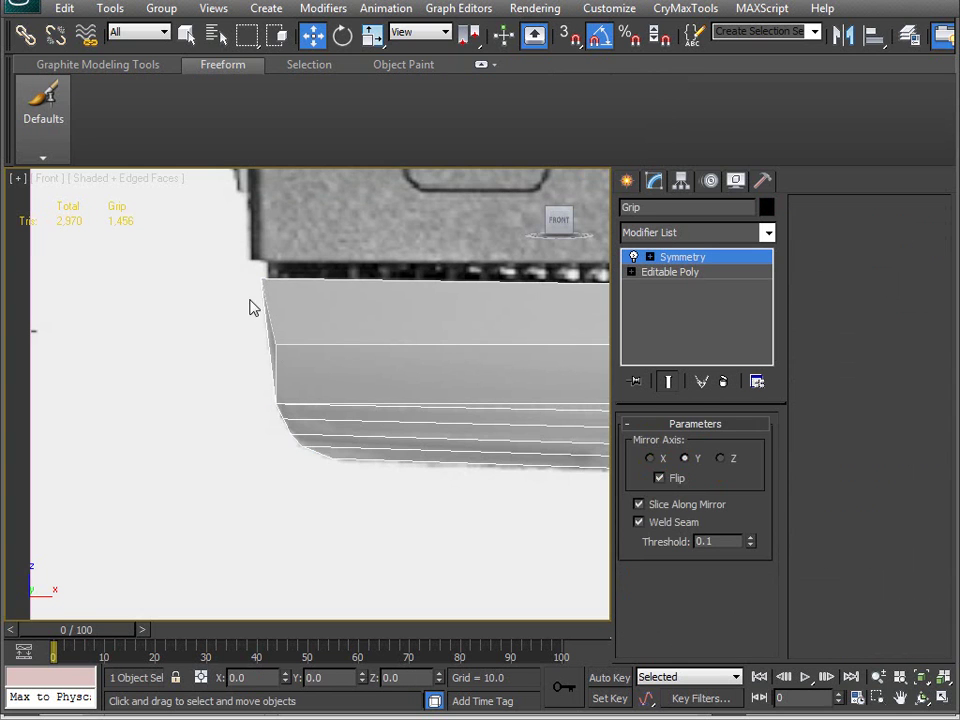
{"action": "middle_click_drag", "start_coordinate": [279, 372], "coordinate": [138, 417]}
{"action": "scroll", "coordinate": [200, 444], "scroll_direction": "down", "scroll_amount": 3}
{"action": "middle_click_drag", "start_coordinate": [234, 449], "coordinate": [101, 481]}
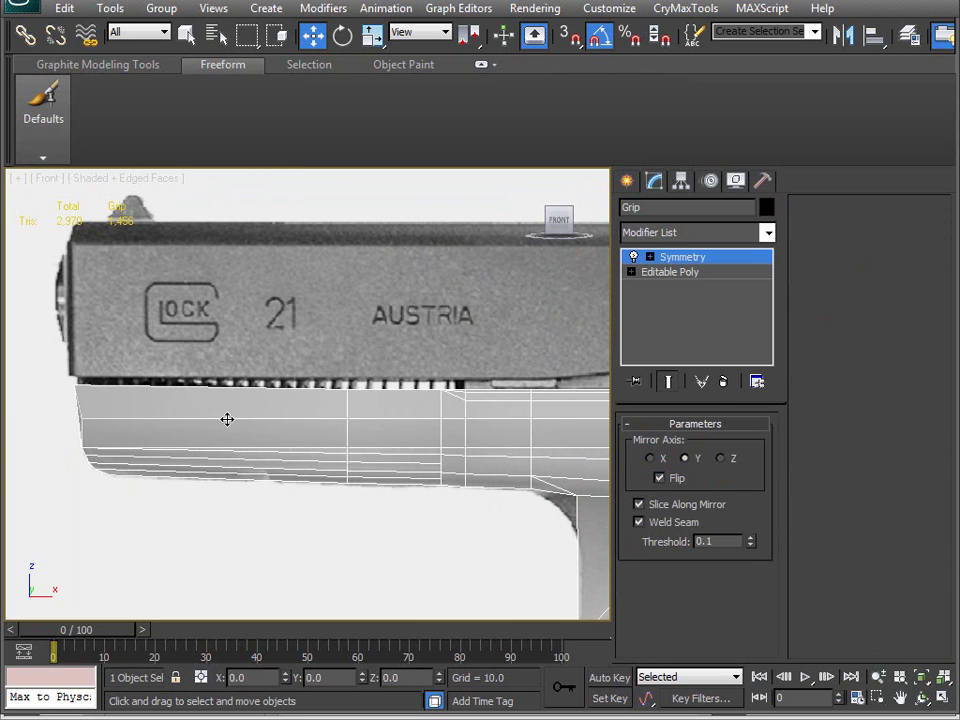
{"action": "left_click", "coordinate": [670, 272]}
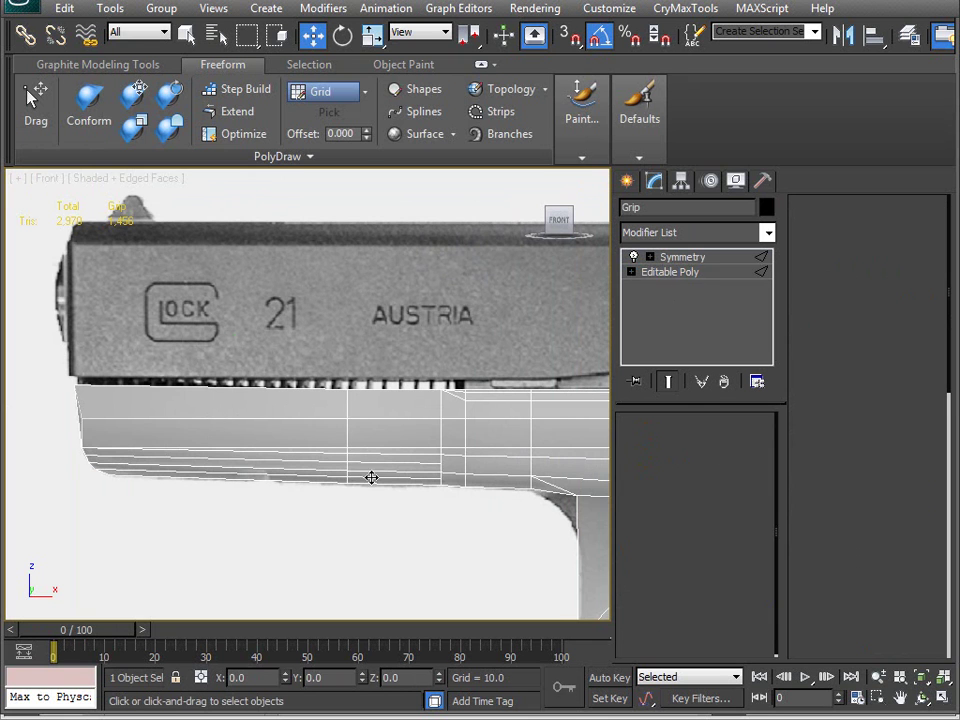
{"action": "key", "text": "2"}
{"action": "left_click", "coordinate": [279, 420]}
{"action": "left_click", "coordinate": [413, 418], "text": "ctrl"}
{"action": "middle_click_drag", "start_coordinate": [413, 418], "coordinate": [435, 371]}
{"action": "scroll", "coordinate": [468, 418], "scroll_direction": "up", "scroll_amount": 2}
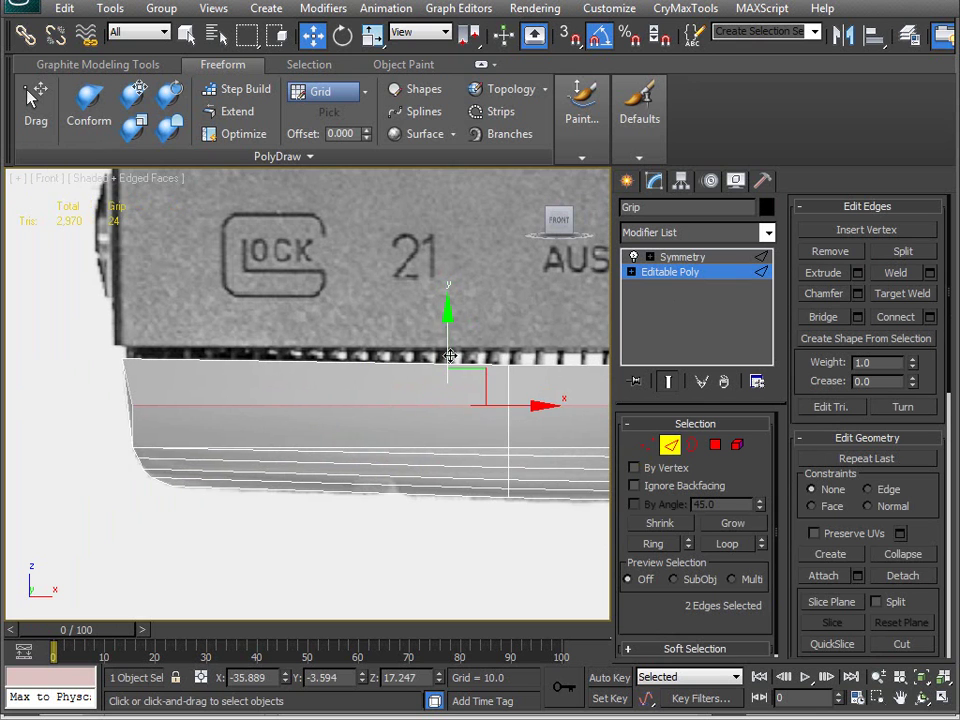
{"action": "left_click_drag", "start_coordinate": [448, 329], "coordinate": [447, 358]}
Inspect the lowered edges and the frame's front end in the Perspective view, and turn off the see-through display
{"action": "middle_click_drag", "start_coordinate": [108, 477], "coordinate": [184, 490]}
{"action": "middle_click_drag", "start_coordinate": [291, 495], "coordinate": [255, 456]}
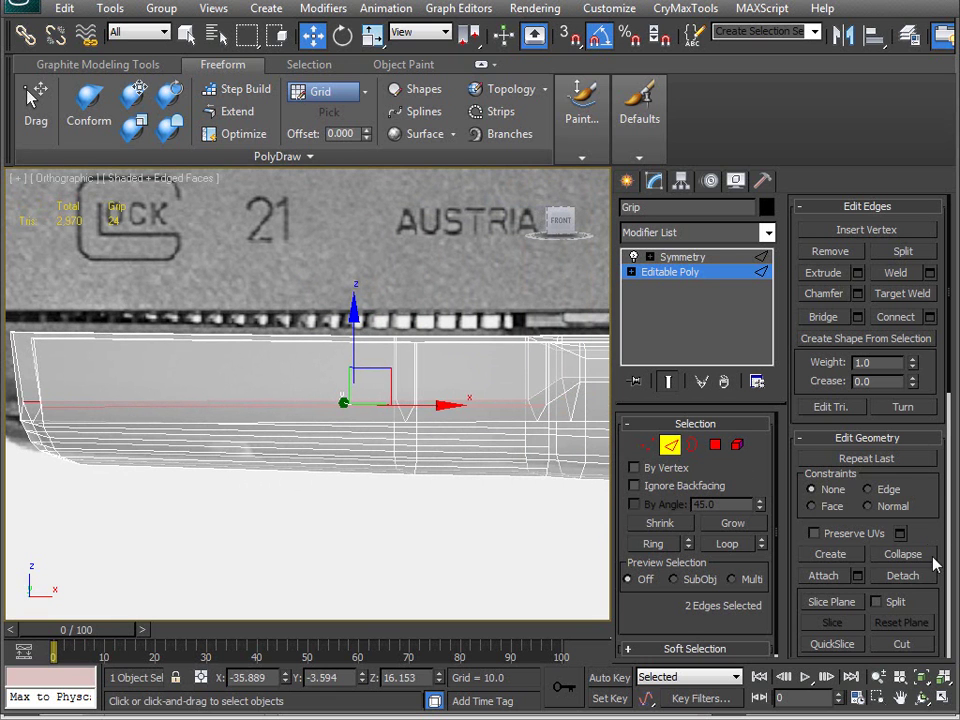
{"action": "scroll", "coordinate": [911, 490], "scroll_direction": "down", "scroll_amount": 4}
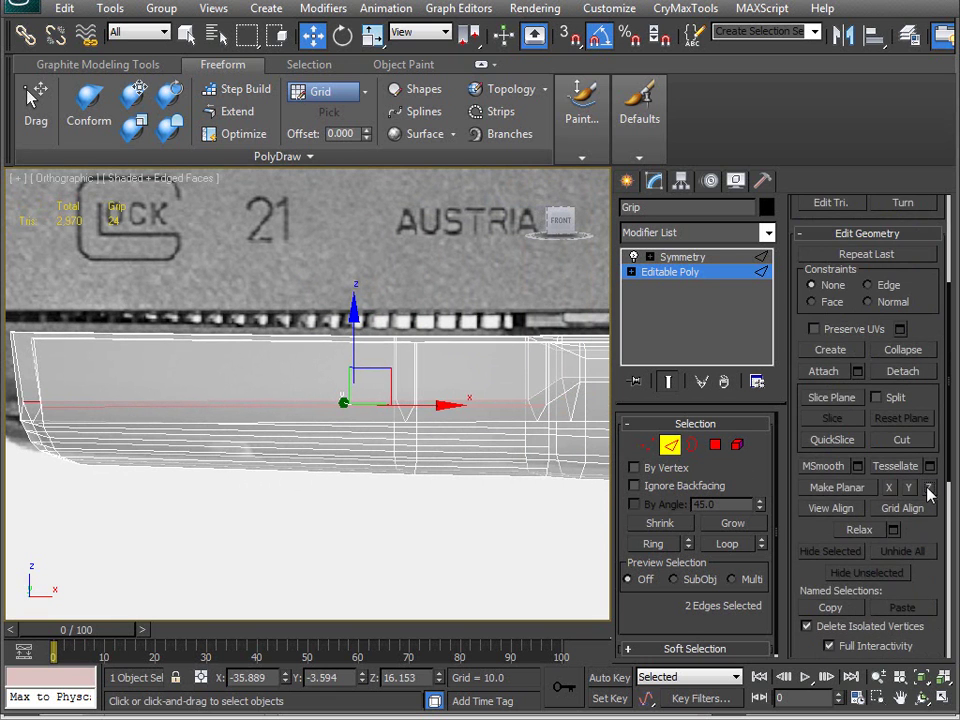
{"action": "middle_click_drag", "start_coordinate": [265, 471], "coordinate": [293, 469]}
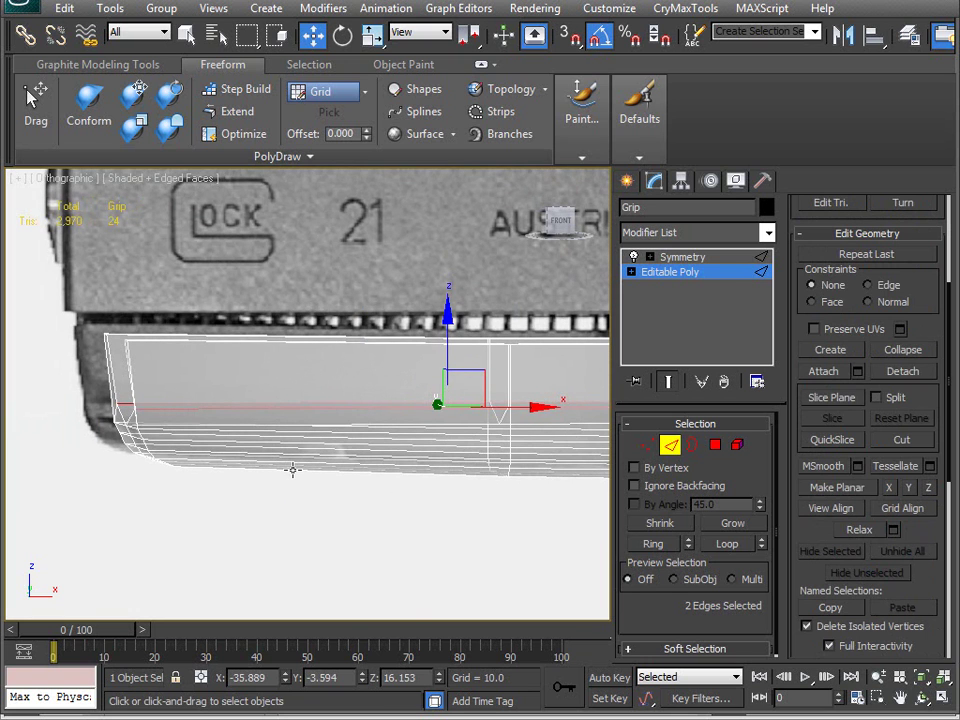
{"action": "key", "text": "p"}
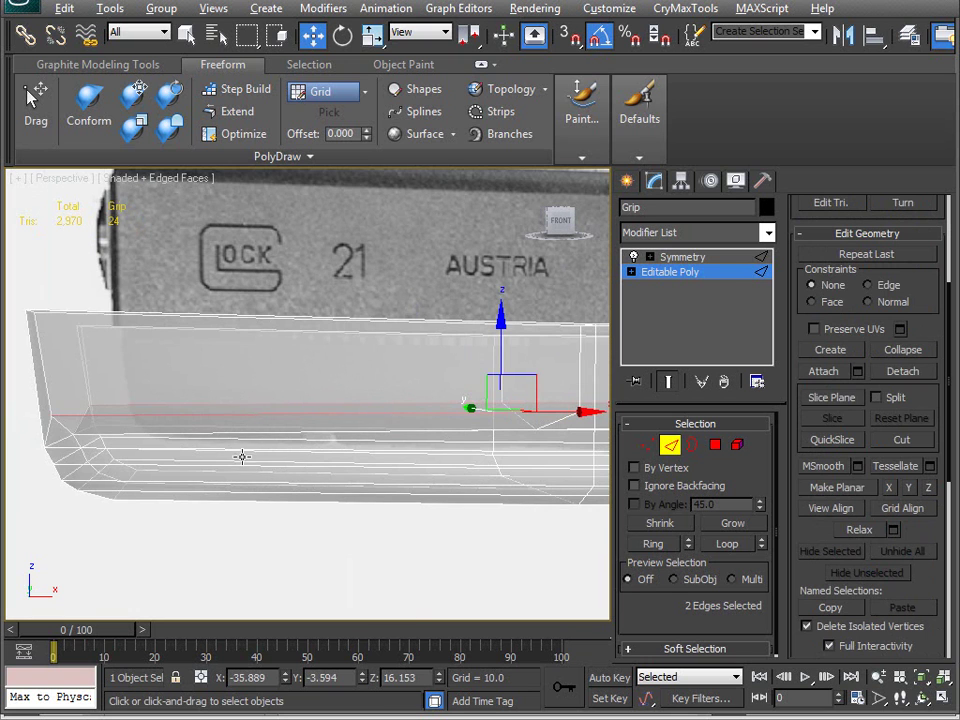
{"action": "scroll", "coordinate": [169, 416], "scroll_direction": "down", "scroll_amount": 5}
{"action": "middle_click_drag", "start_coordinate": [169, 416], "coordinate": [236, 532], "text": "alt"}
{"action": "scroll", "coordinate": [259, 431], "scroll_direction": "up", "scroll_amount": 5}
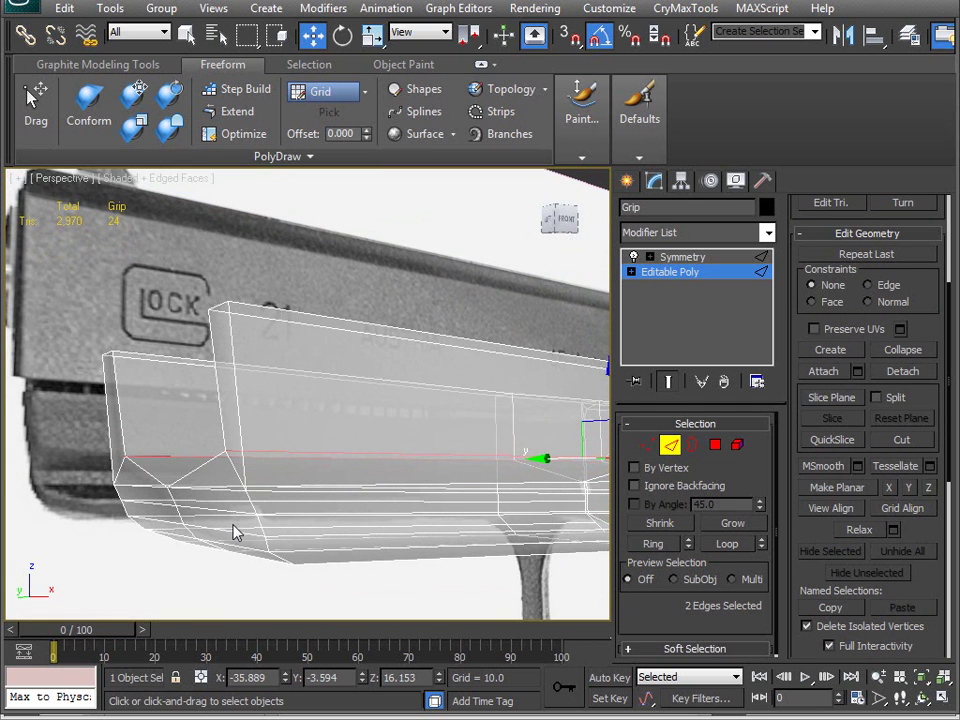
{"action": "key", "text": "alt+x"}
{"action": "left_click", "coordinate": [734, 446], "text": "ctrl"}
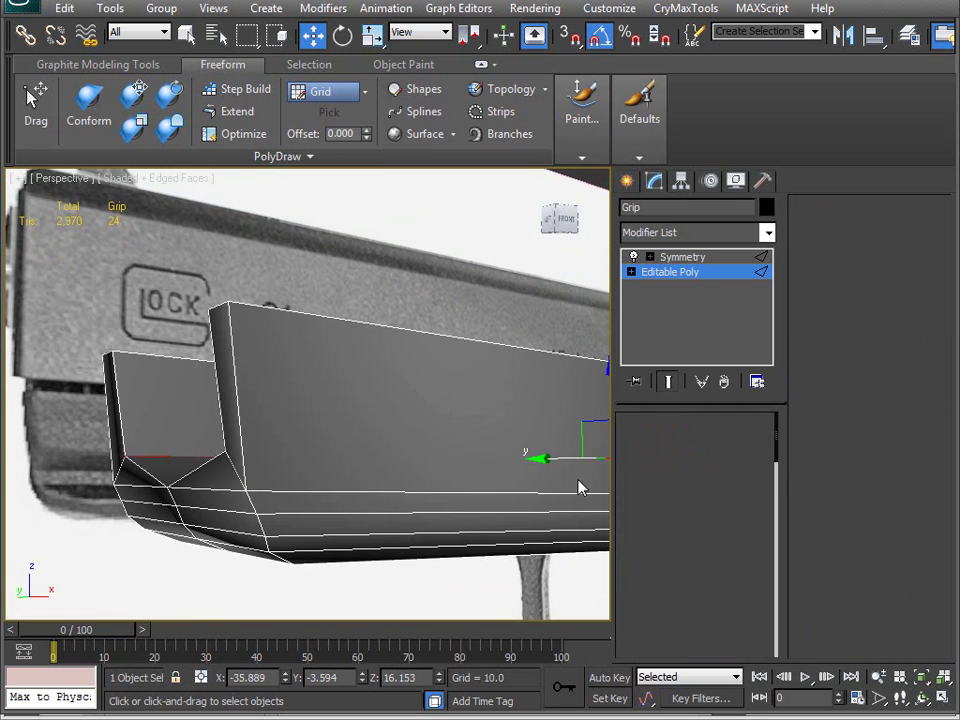
{"action": "left_click", "coordinate": [119, 455]}
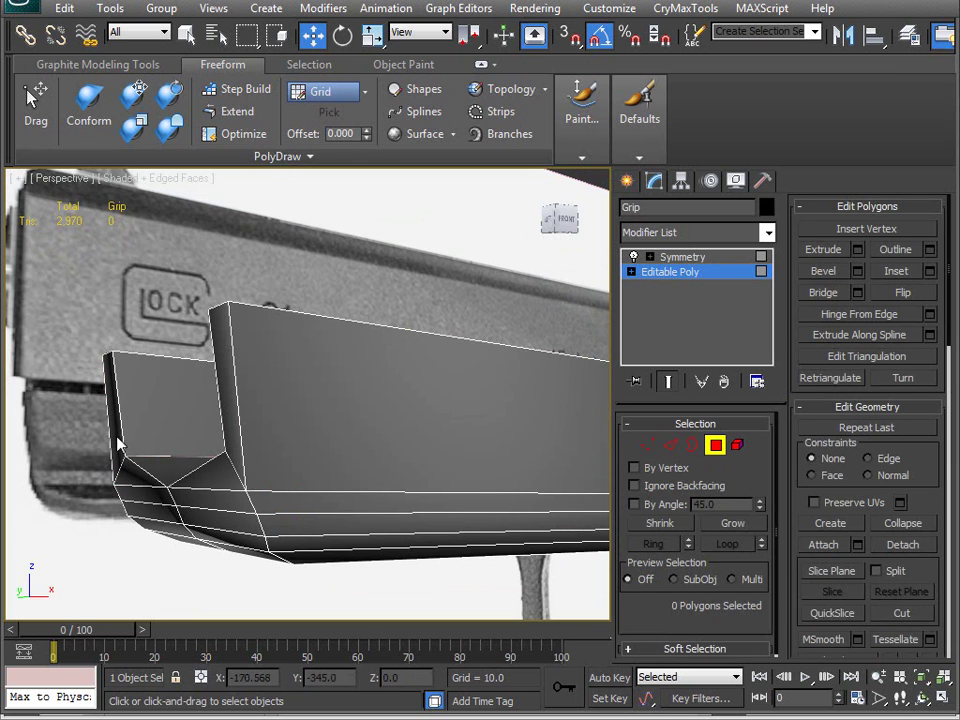
{"action": "left_click", "coordinate": [227, 481]}
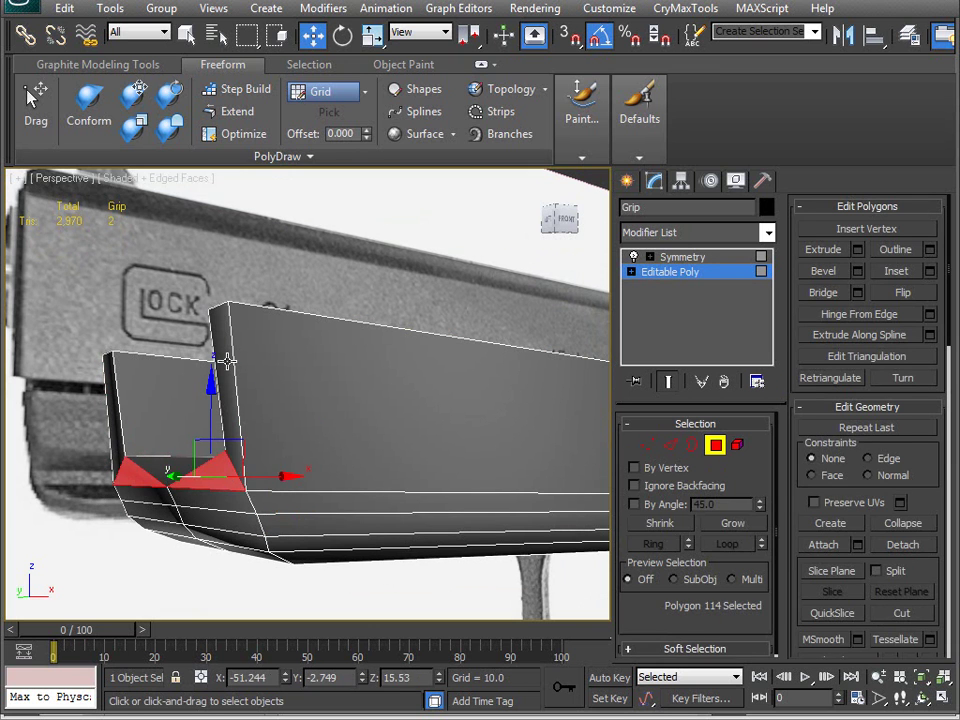
{"action": "left_click", "coordinate": [227, 361], "text": "ctrl"}
{"action": "left_click_drag", "start_coordinate": [931, 494], "coordinate": [886, 414]}
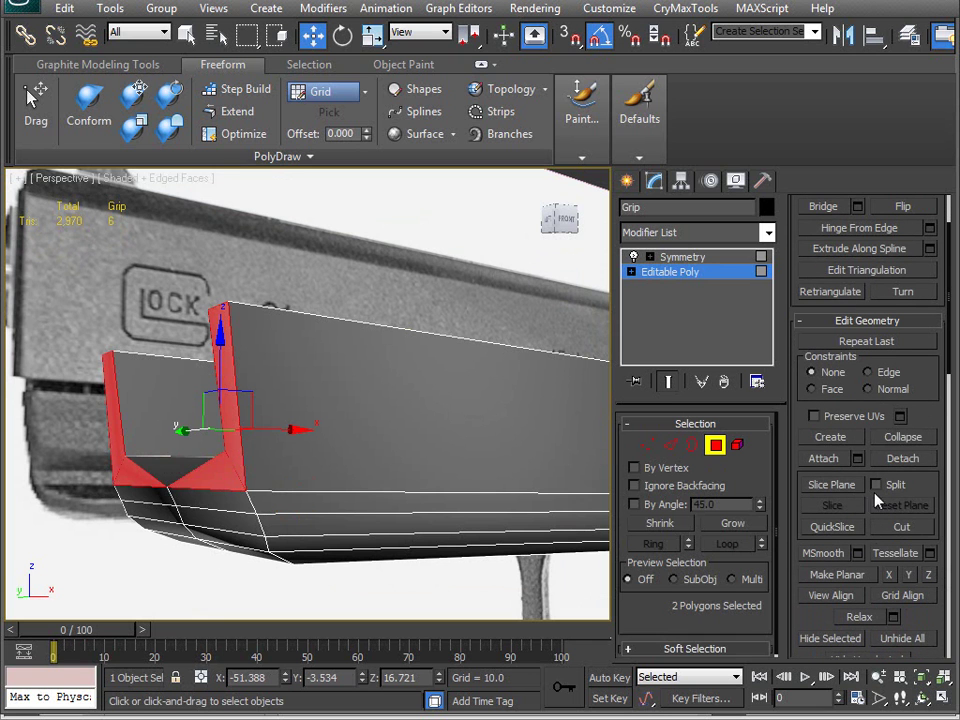
Set the Y coordinate of the front end's centre vertex to 0 and check the vertex below it
{"action": "middle_click_drag", "start_coordinate": [497, 410], "coordinate": [440, 505], "text": "alt"}
{"action": "key", "text": "1"}
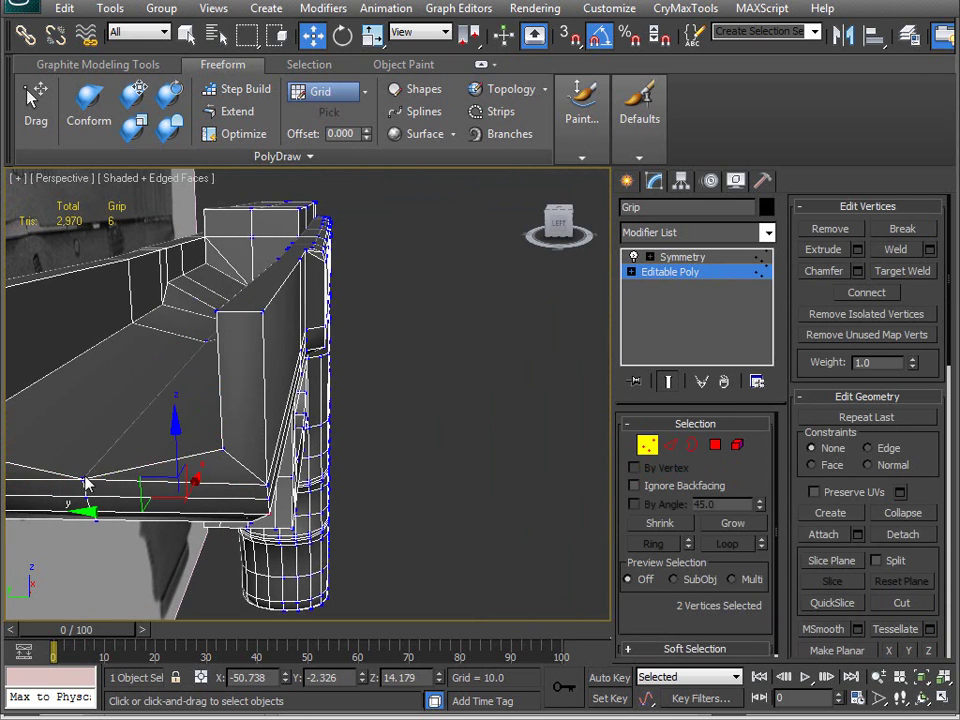
{"action": "left_click", "coordinate": [85, 485]}
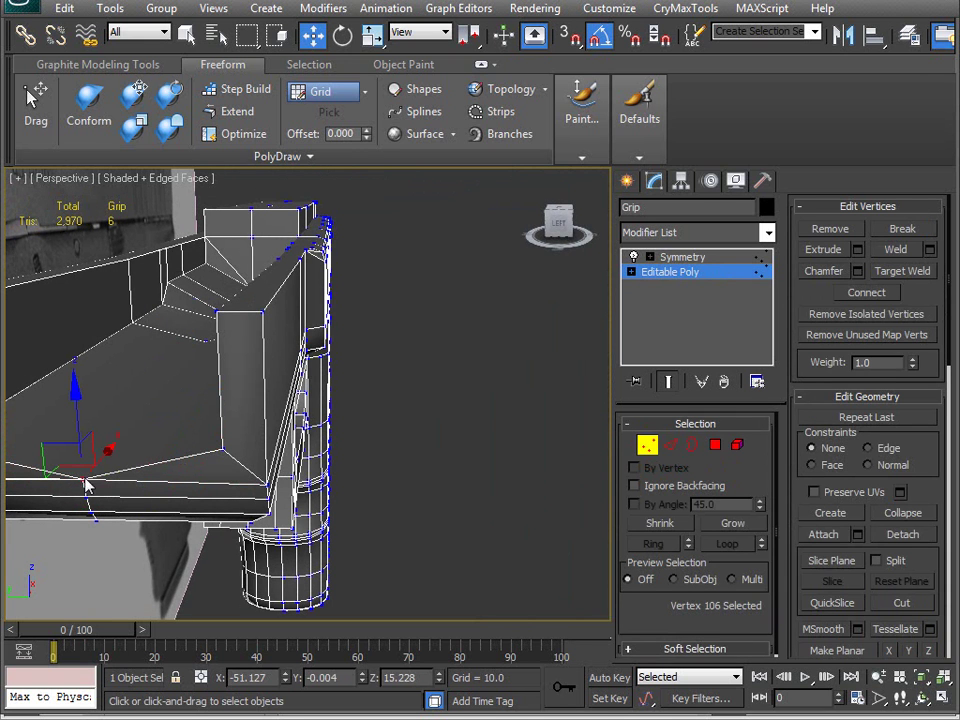
{"action": "right_click", "coordinate": [363, 681]}
{"action": "middle_click_drag", "start_coordinate": [196, 529], "coordinate": [135, 468], "text": "alt"}
{"action": "left_click", "coordinate": [193, 484]}
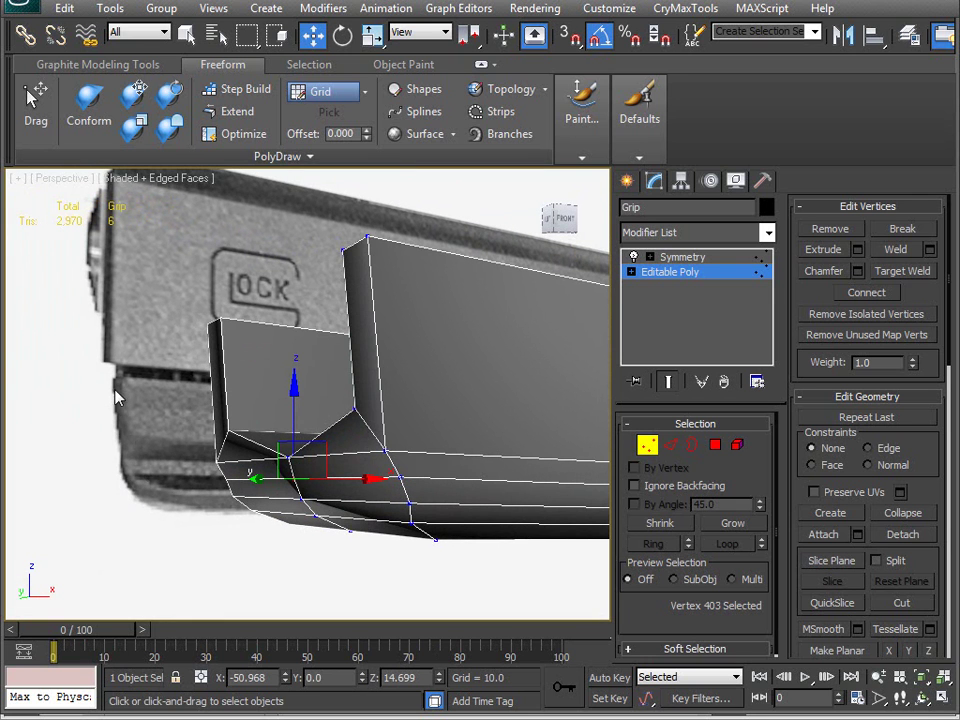
{"action": "mouse_move", "coordinate": [236, 497]}
{"action": "middle_mouse_down", "text": "alt"}
{"action": "mouse_move", "coordinate": [180, 499]}
{"action": "mouse_move", "coordinate": [229, 500]}
{"action": "middle_mouse_up", "text": "alt"}
Shift the front end's outer corner vertex and centre vertex back about 0.3 along X
{"action": "left_click", "coordinate": [366, 455]}
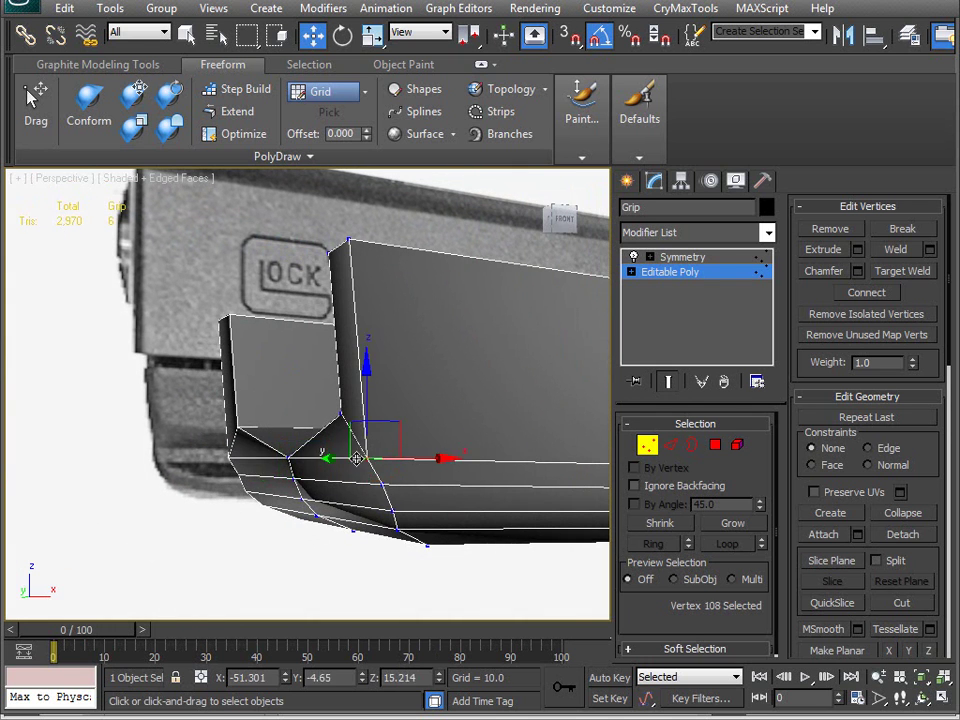
{"action": "left_click", "coordinate": [287, 455], "text": "ctrl"}
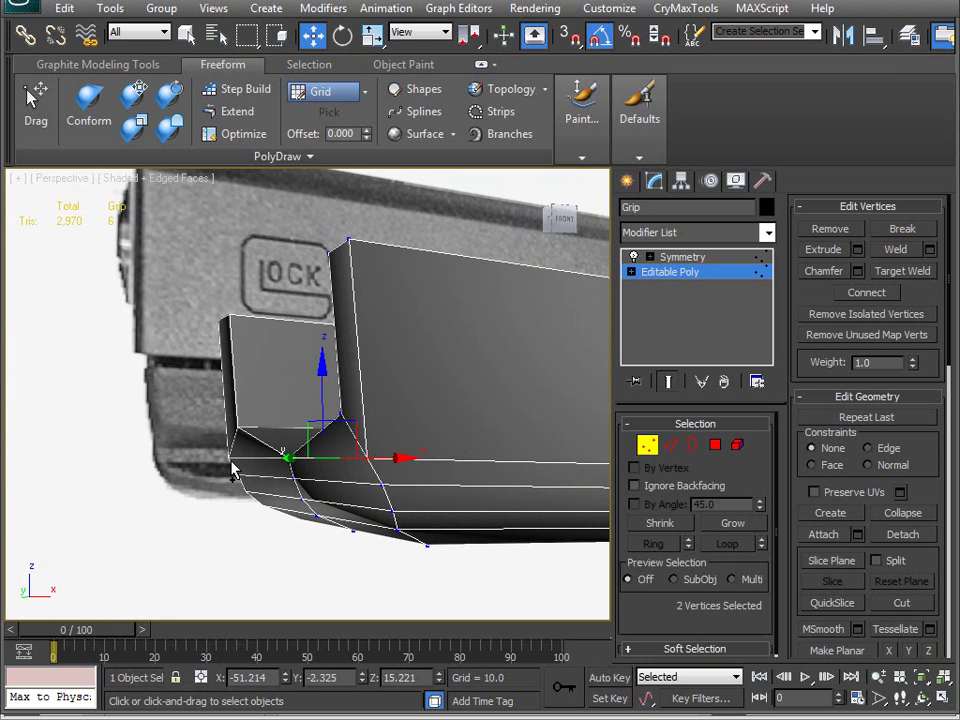
{"action": "middle_click_drag", "start_coordinate": [229, 460], "coordinate": [208, 471], "text": "alt"}
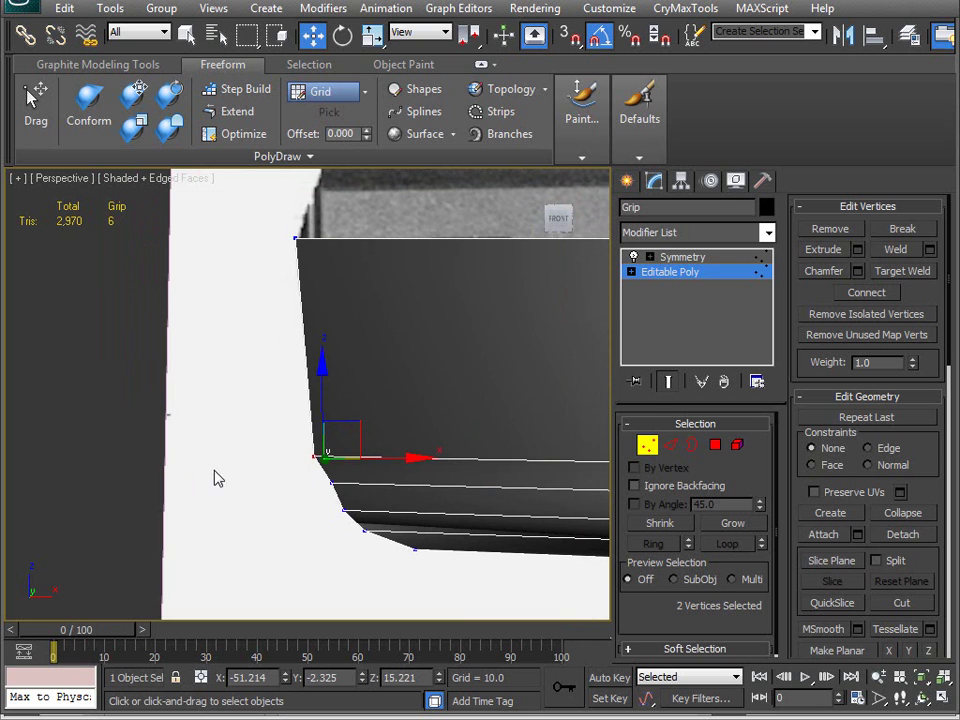
{"action": "left_click_drag", "start_coordinate": [401, 459], "coordinate": [414, 458]}
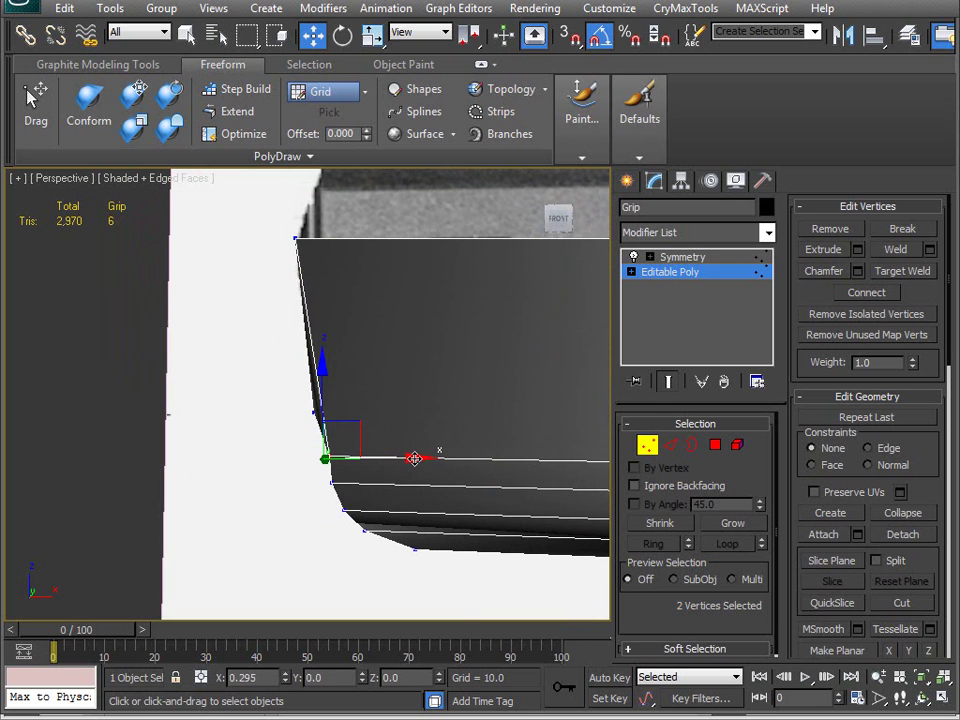
{"action": "middle_click_drag", "start_coordinate": [416, 458], "coordinate": [405, 515], "text": "alt"}
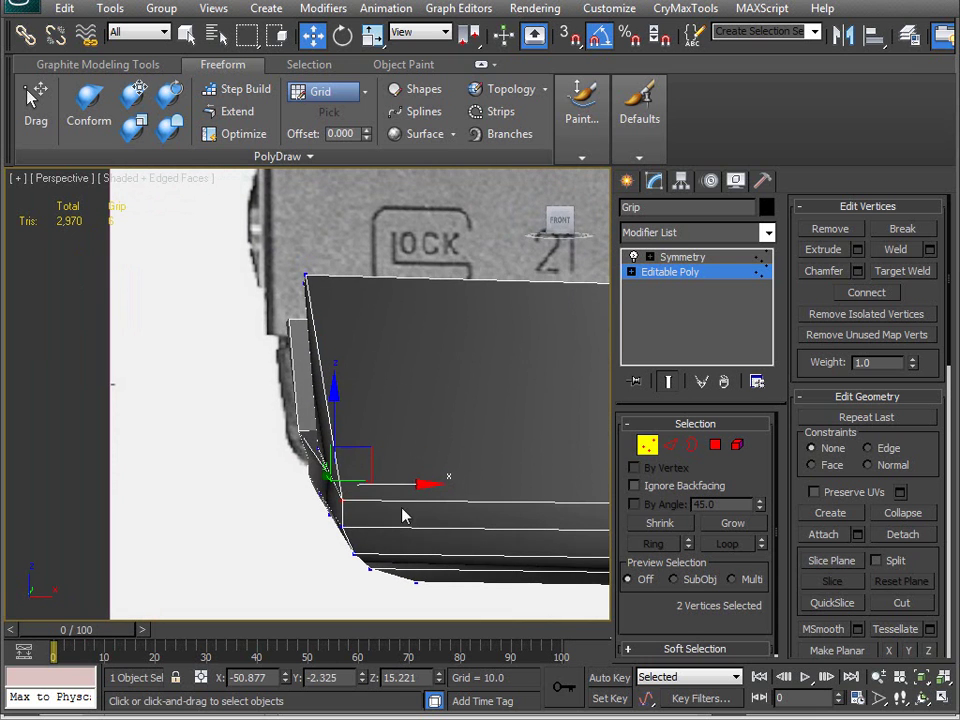
{"action": "middle_click_drag", "start_coordinate": [318, 458], "coordinate": [362, 460], "text": "alt"}
Move the inner corner vertex back along X in the Front wireframe view to line up with the slanted front edge
{"action": "middle_click_drag", "start_coordinate": [449, 540], "coordinate": [387, 420], "text": "alt"}
{"action": "left_click", "coordinate": [391, 404]}
{"action": "key", "text": "v"}
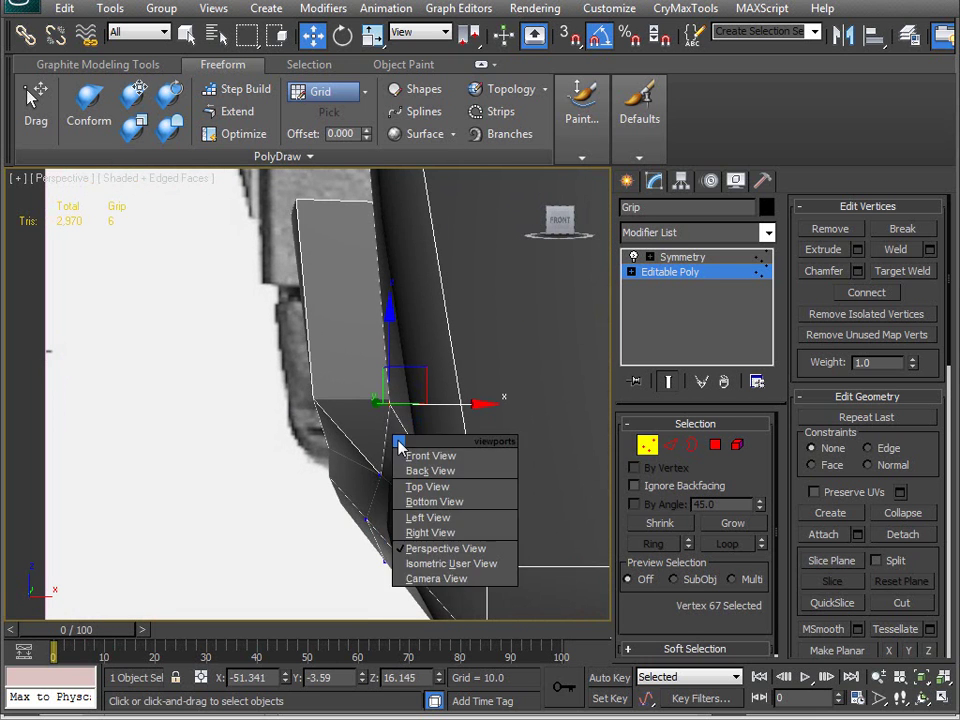
{"action": "left_click", "coordinate": [428, 454]}
{"action": "scroll", "coordinate": [303, 398], "scroll_direction": "up", "scroll_amount": 5}
{"action": "scroll", "coordinate": [315, 435], "scroll_direction": "up", "scroll_amount": 10}
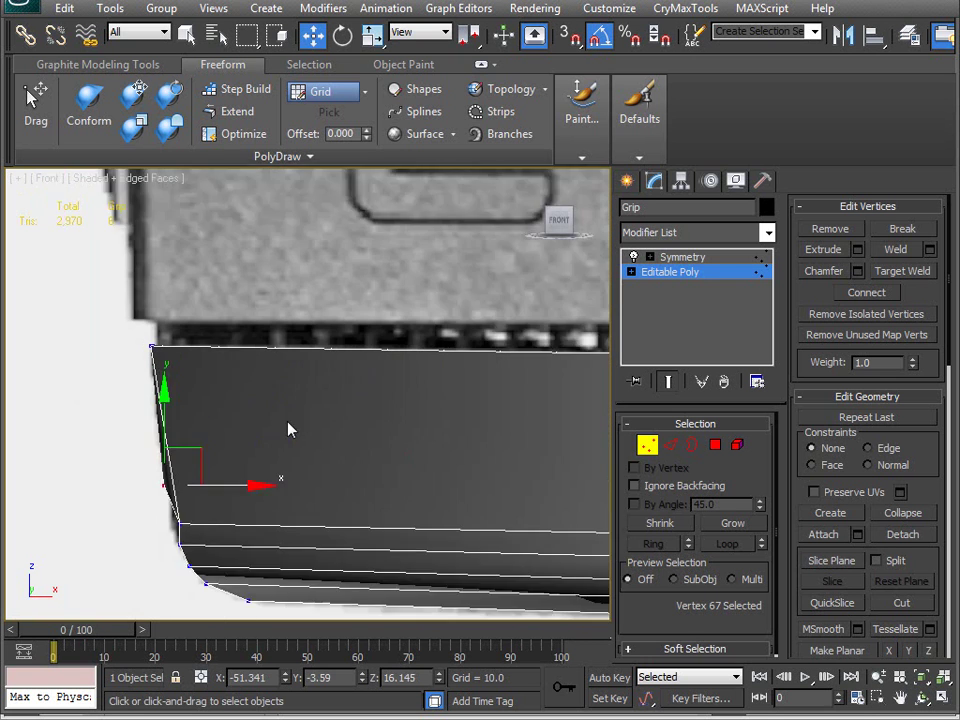
{"action": "middle_click_drag", "start_coordinate": [231, 497], "coordinate": [311, 487]}
{"action": "key", "text": "F3"}
{"action": "middle_click_drag", "start_coordinate": [262, 526], "coordinate": [315, 432]}
{"action": "scroll", "coordinate": [317, 426], "scroll_direction": "up", "scroll_amount": 3}
{"action": "middle_click_drag", "start_coordinate": [297, 507], "coordinate": [379, 441]}
{"action": "scroll", "coordinate": [379, 441], "scroll_direction": "up", "scroll_amount": 3}
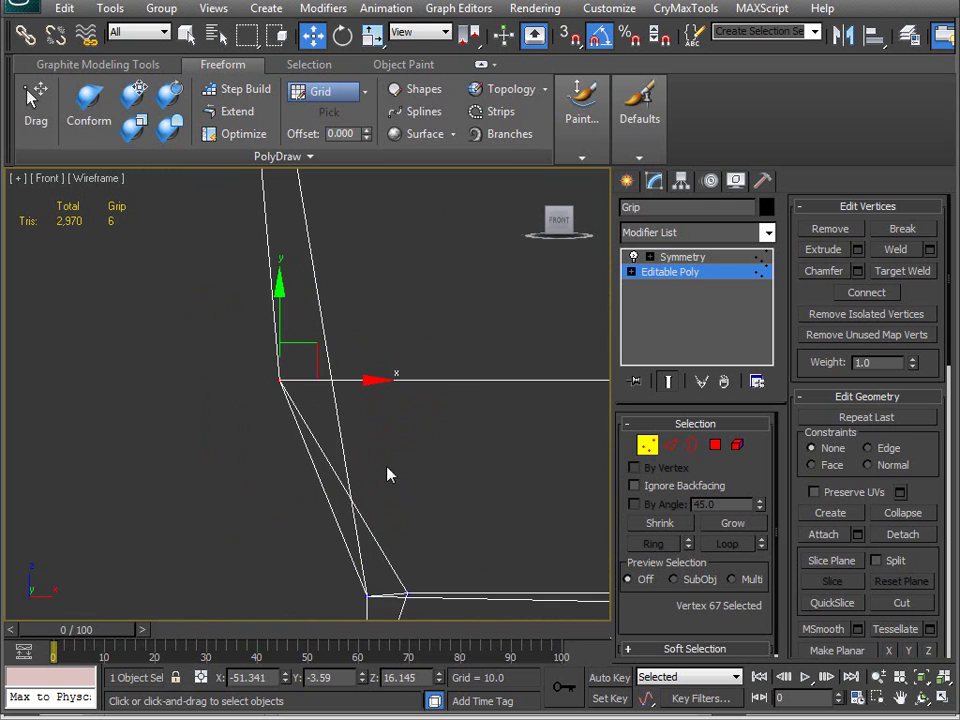
{"action": "left_click_drag", "start_coordinate": [301, 358], "coordinate": [354, 358]}
Align the front centre vertex with the outer corner vertex along X, and make both vertices planar in Z
{"action": "left_click", "coordinate": [330, 609]}
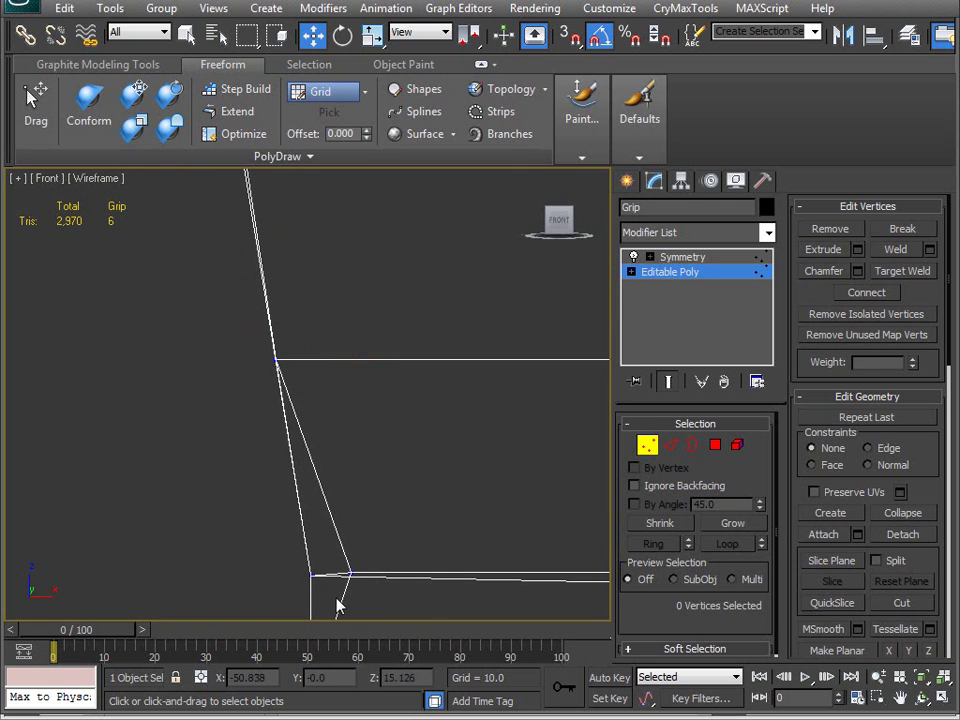
{"action": "left_click_drag", "start_coordinate": [327, 594], "coordinate": [327, 594]}
{"action": "left_click_drag", "start_coordinate": [427, 574], "coordinate": [386, 582]}
{"action": "middle_click_drag", "start_coordinate": [370, 586], "coordinate": [357, 520]}
{"action": "left_click_drag", "start_coordinate": [268, 479], "coordinate": [327, 538]}
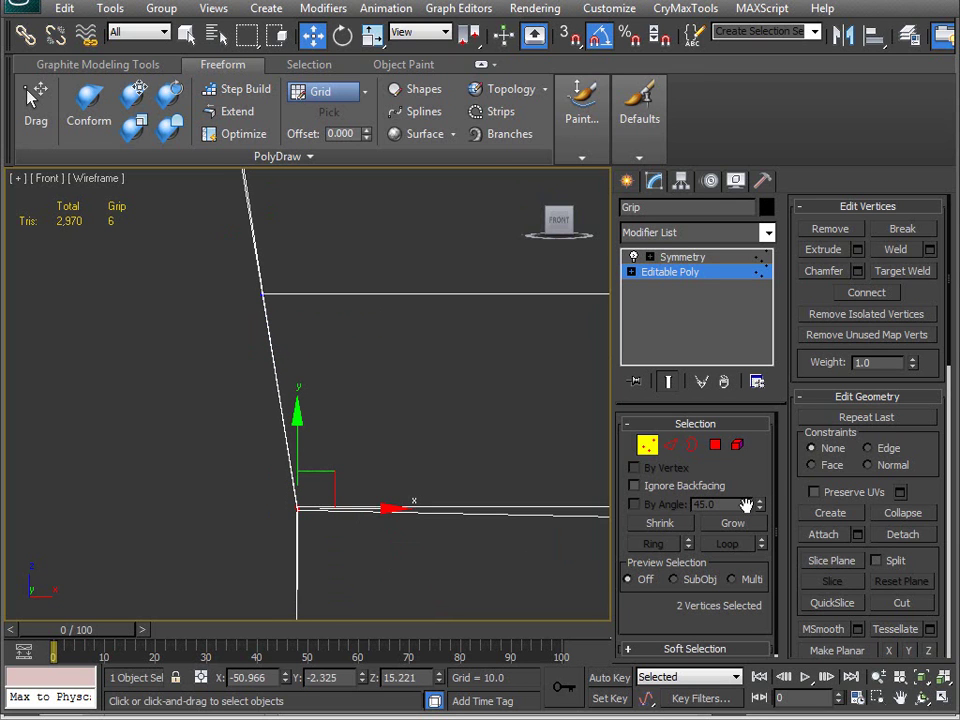
{"action": "left_click", "coordinate": [929, 651]}
Examine the aligned corner vertices close up in wireframe and in the shaded Perspective view, and select the front centre vertex
{"action": "middle_click_drag", "start_coordinate": [360, 546], "coordinate": [189, 484]}
{"action": "scroll", "coordinate": [204, 478], "scroll_direction": "down", "scroll_amount": 3}
{"action": "middle_click_drag", "start_coordinate": [424, 488], "coordinate": [336, 441]}
{"action": "scroll", "coordinate": [371, 424], "scroll_direction": "up", "scroll_amount": 6}
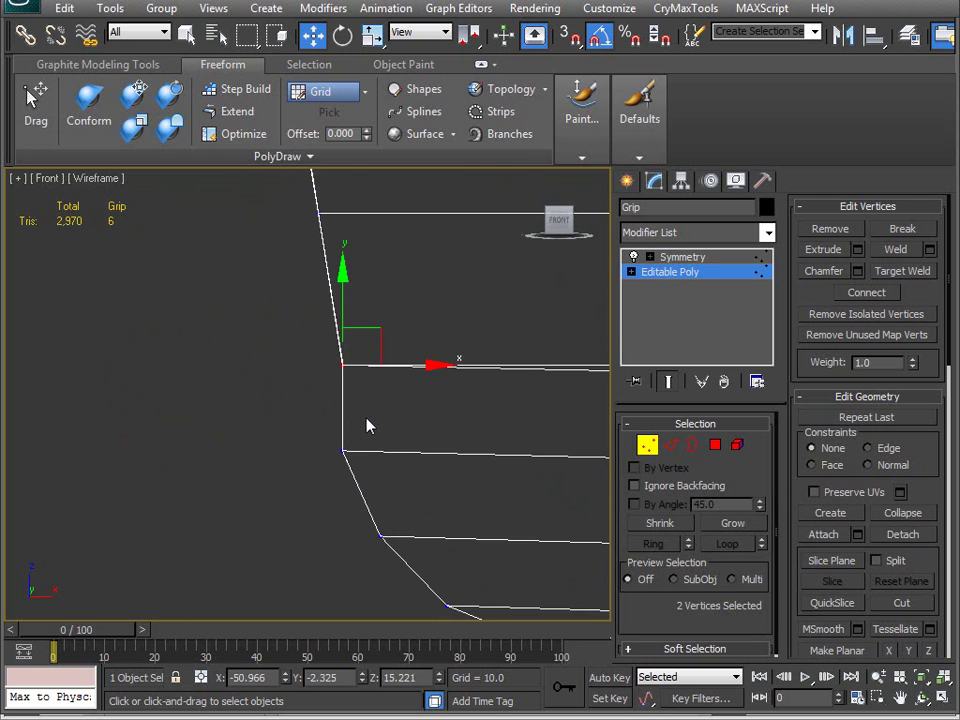
{"action": "middle_click_drag", "start_coordinate": [366, 284], "coordinate": [279, 504]}
{"action": "middle_click_drag", "start_coordinate": [325, 425], "coordinate": [332, 381]}
{"action": "key", "text": "r"}
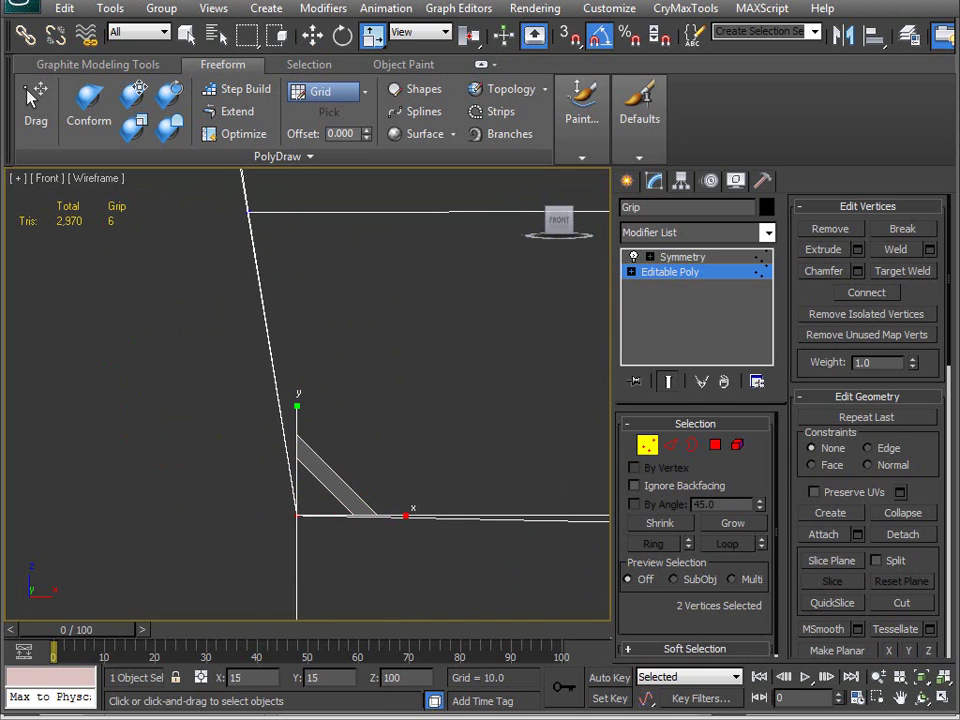
{"action": "key", "text": "v"}
{"action": "key", "text": "p"}
{"action": "mouse_move", "coordinate": [264, 332]}
{"action": "middle_mouse_down", "text": "alt"}
{"action": "mouse_move", "coordinate": [291, 343]}
{"action": "mouse_move", "coordinate": [250, 406]}
{"action": "mouse_move", "coordinate": [330, 339]}
{"action": "mouse_move", "coordinate": [310, 410]}
{"action": "mouse_move", "coordinate": [317, 444]}
{"action": "mouse_move", "coordinate": [505, 455]}
{"action": "mouse_move", "coordinate": [493, 508]}
{"action": "mouse_move", "coordinate": [422, 454]}
{"action": "mouse_move", "coordinate": [257, 454]}
{"action": "mouse_move", "coordinate": [325, 440]}
{"action": "mouse_move", "coordinate": [204, 435]}
{"action": "mouse_move", "coordinate": [231, 420]}
{"action": "mouse_move", "coordinate": [358, 452]}
{"action": "mouse_move", "coordinate": [280, 415]}
{"action": "middle_mouse_up", "text": "alt"}
{"action": "key", "text": "F3"}
{"action": "key", "text": "w"}
{"action": "left_click", "coordinate": [287, 407]}
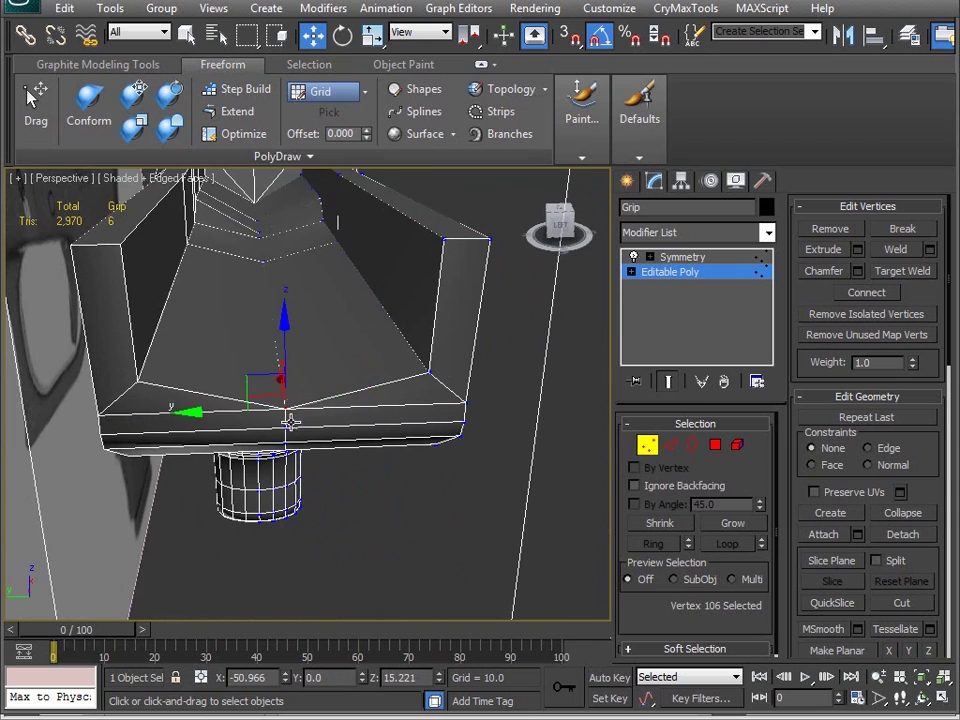
Inspect the frame's front end and underside from several angles against the reference photo
{"action": "middle_click_drag", "start_coordinate": [384, 518], "coordinate": [567, 366], "text": "alt"}
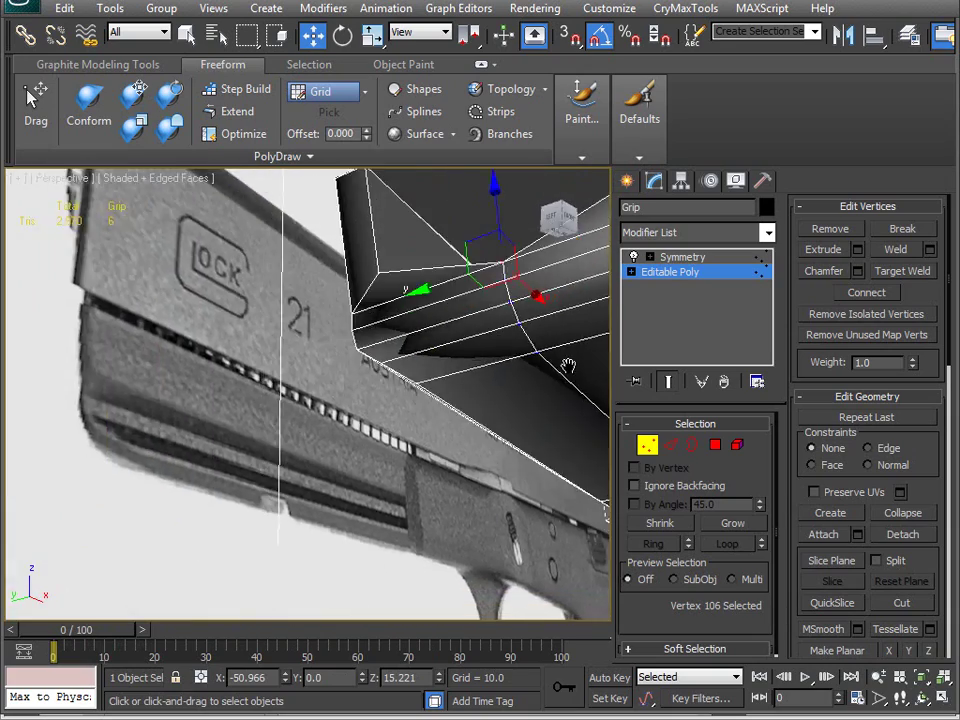
{"action": "middle_click_drag", "start_coordinate": [446, 533], "coordinate": [624, 467], "text": "alt"}
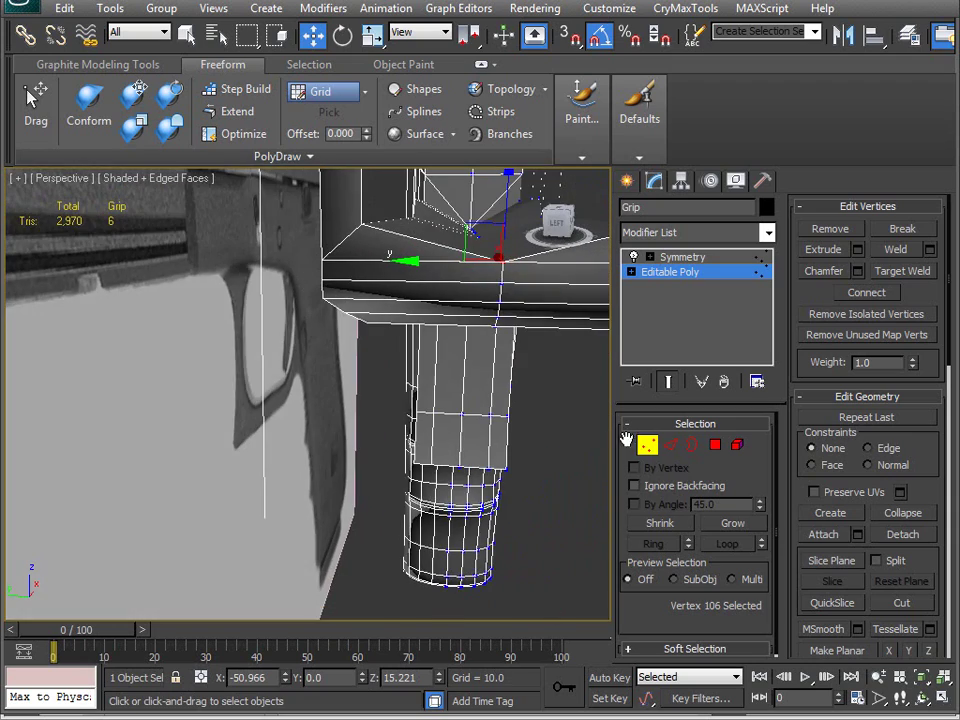
{"action": "middle_click_drag", "start_coordinate": [435, 402], "coordinate": [260, 431], "text": "alt"}
{"action": "middle_click_drag", "start_coordinate": [293, 432], "coordinate": [376, 440], "text": "alt"}
{"action": "middle_click_drag", "start_coordinate": [358, 396], "coordinate": [272, 431], "text": "alt"}
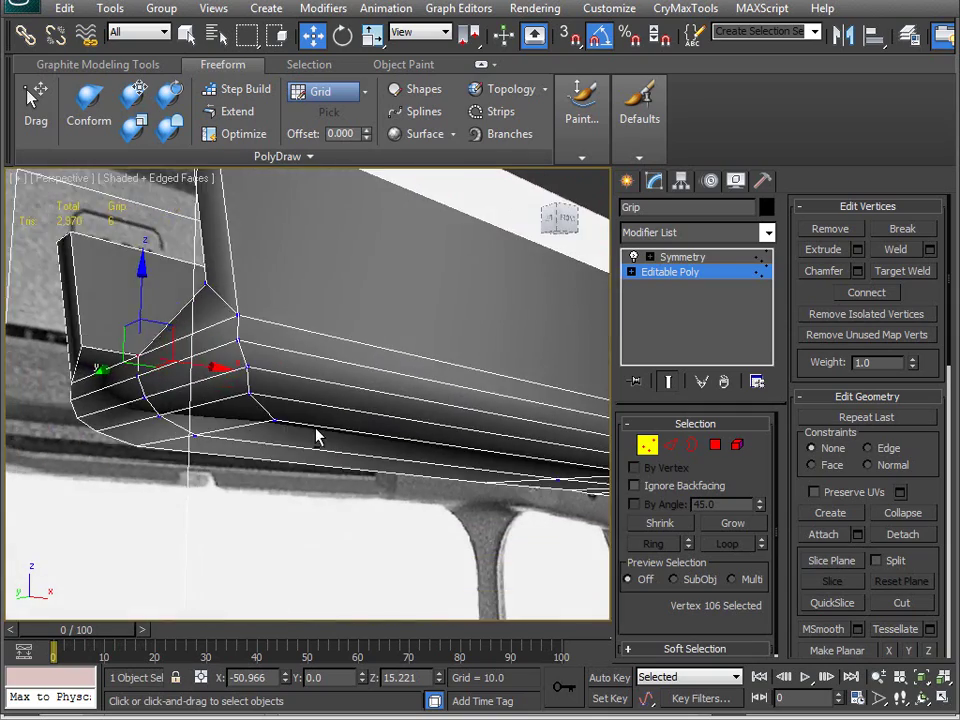
{"action": "middle_click_drag", "start_coordinate": [420, 431], "coordinate": [242, 418]}
{"action": "scroll", "coordinate": [242, 418], "scroll_direction": "down", "scroll_amount": 2}
{"action": "middle_click_drag", "start_coordinate": [407, 446], "coordinate": [254, 467], "text": "alt"}
{"action": "scroll", "coordinate": [326, 461], "scroll_direction": "down", "scroll_amount": 8}
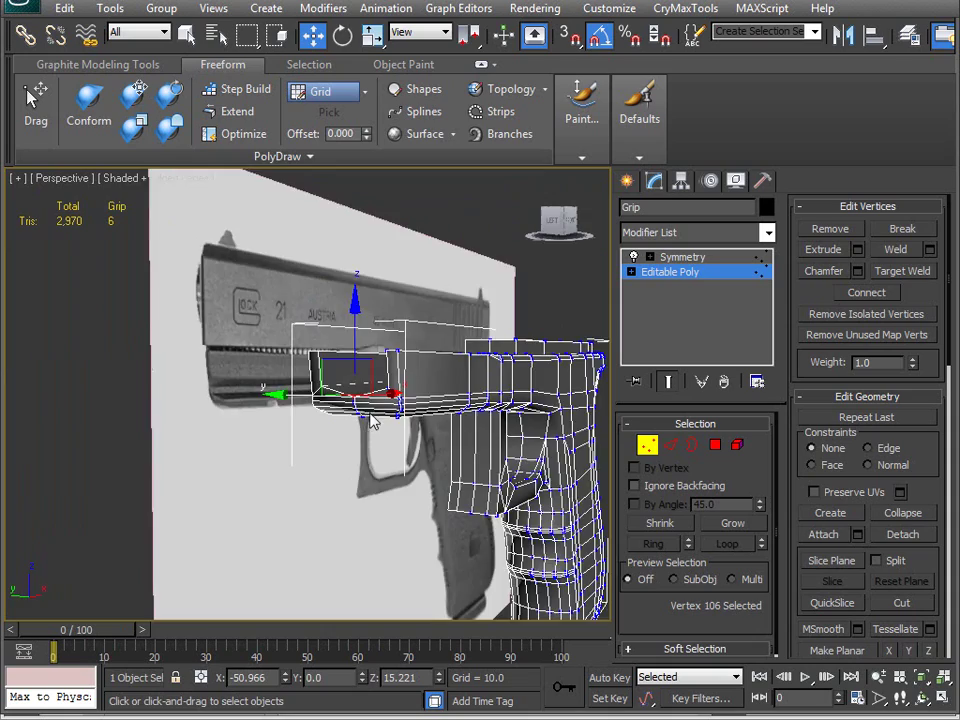
{"action": "middle_click_drag", "start_coordinate": [373, 422], "coordinate": [422, 406], "text": "alt"}
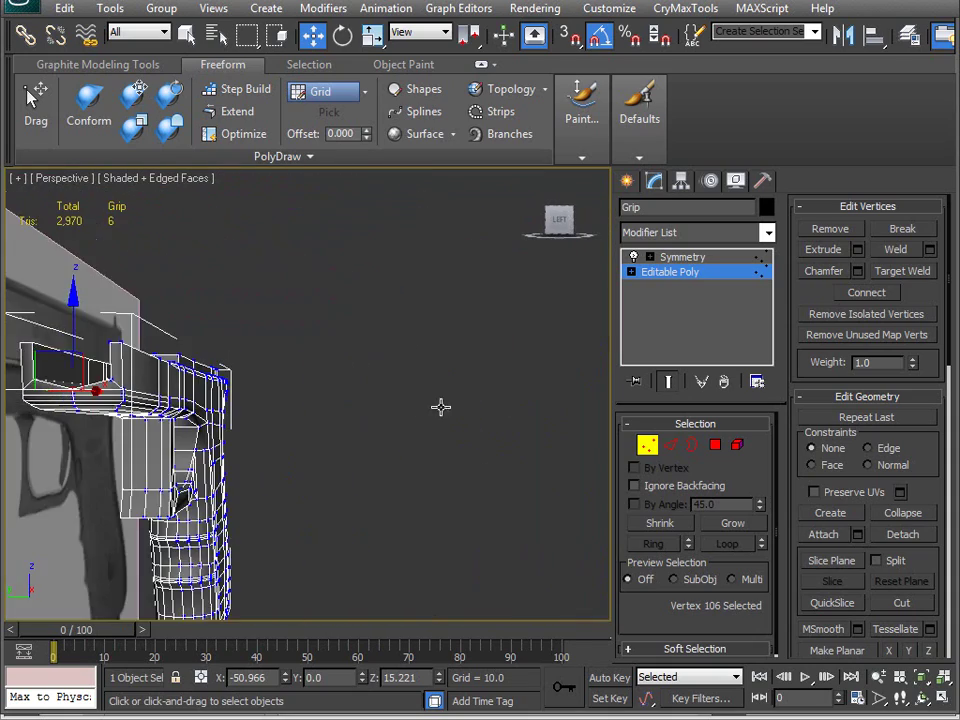
{"action": "middle_click_drag", "start_coordinate": [257, 417], "coordinate": [198, 453], "text": "alt"}
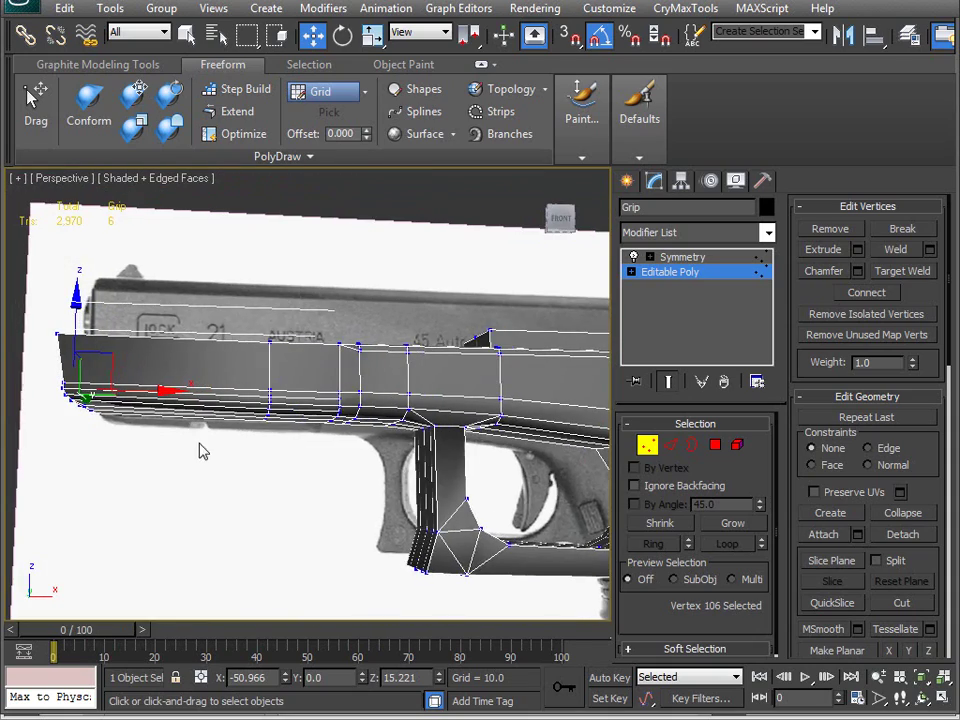
Try to make the vertices along the lower side of the front frame planar in Y, including the underside corner vertices
{"action": "left_click_drag", "start_coordinate": [345, 381], "coordinate": [346, 380]}
{"action": "key", "text": "z"}
{"action": "middle_click_drag", "start_coordinate": [313, 437], "coordinate": [316, 347], "text": "alt"}
{"action": "middle_click_drag", "start_coordinate": [232, 444], "coordinate": [307, 474]}
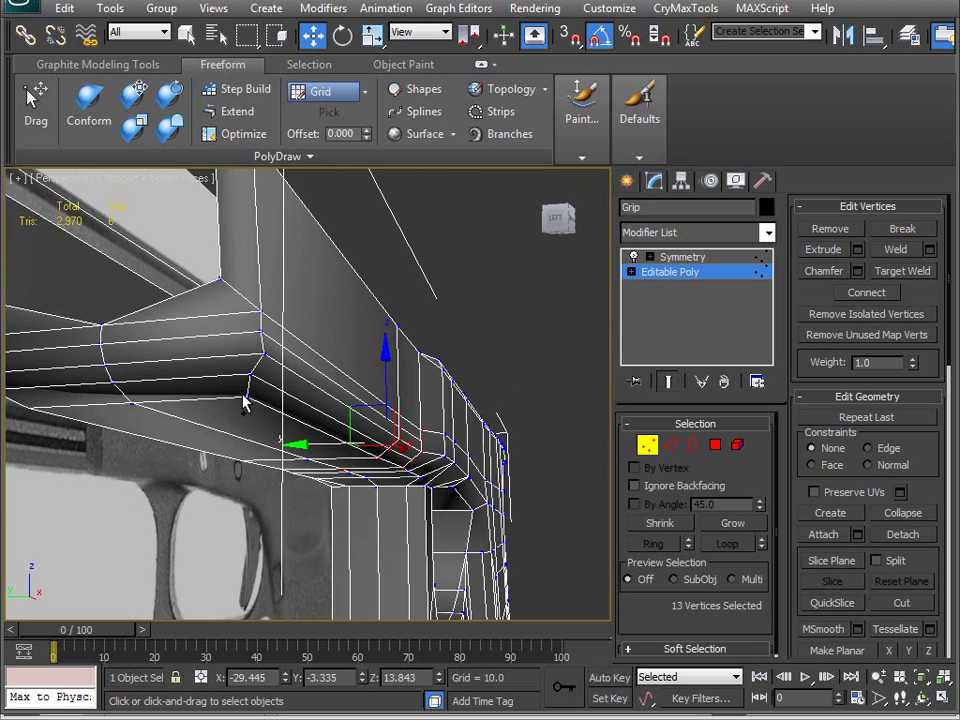
{"action": "left_click", "coordinate": [262, 311], "text": "ctrl"}
{"action": "middle_click_drag", "start_coordinate": [285, 350], "coordinate": [313, 366], "text": "alt"}
{"action": "middle_click_drag", "start_coordinate": [395, 492], "coordinate": [606, 473]}
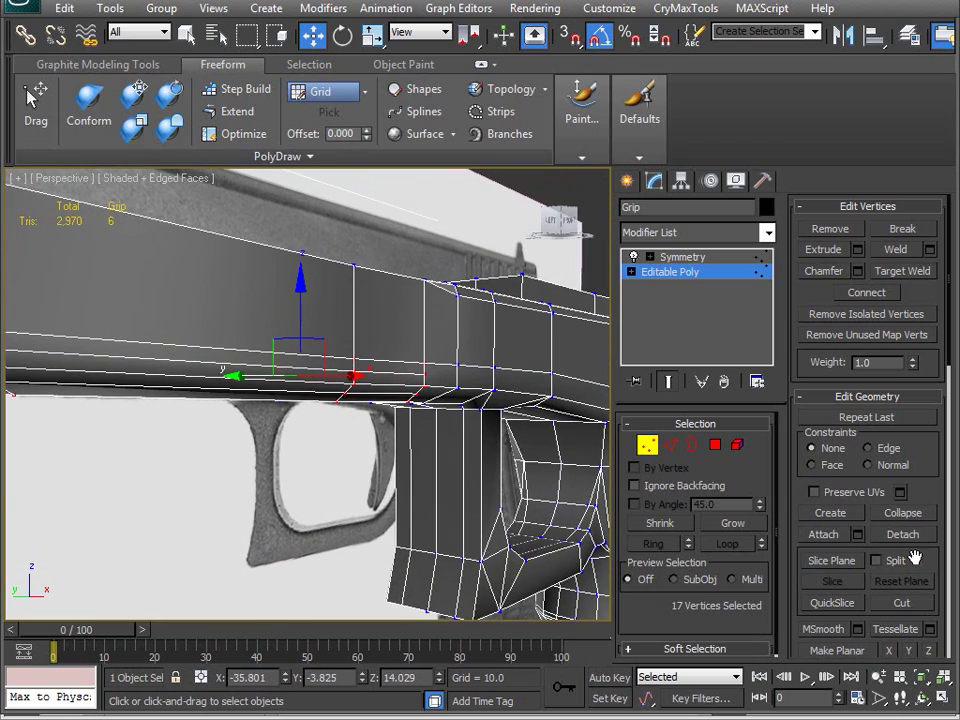
{"action": "middle_click_drag", "start_coordinate": [304, 429], "coordinate": [340, 446], "text": "alt"}
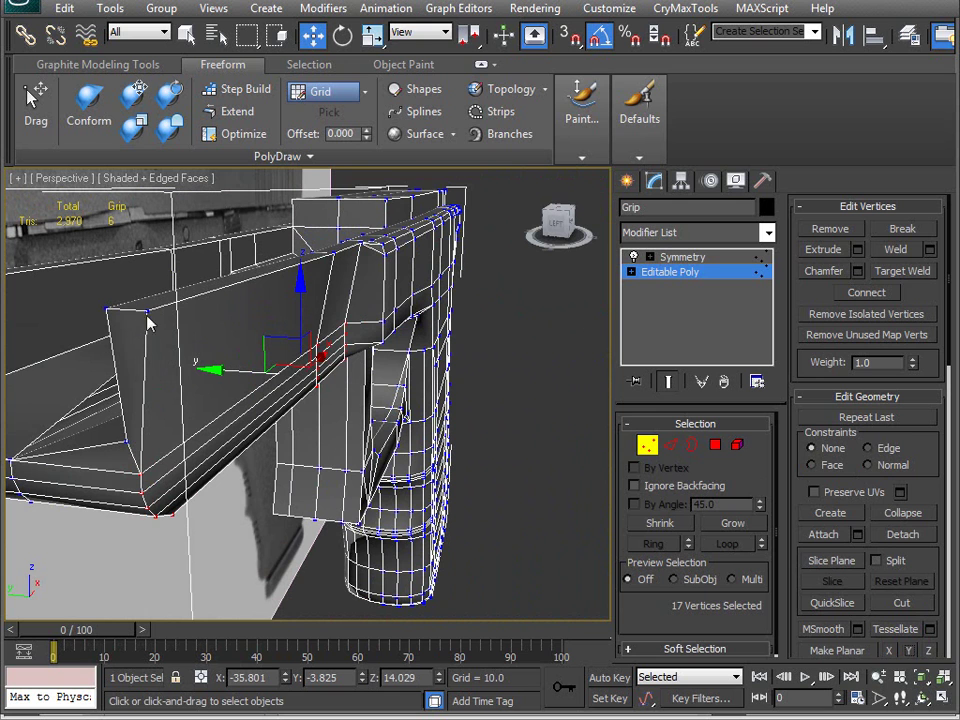
Compare the Y position of the upper side edge with that of the selected lower side vertices
{"action": "key", "text": "2"}
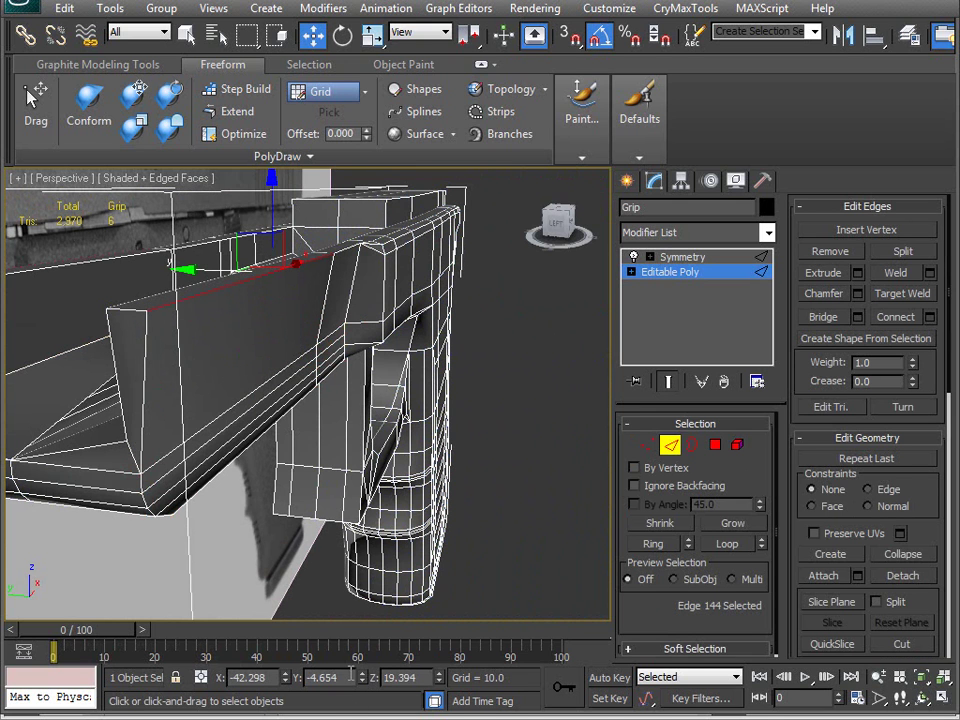
{"action": "middle_click_drag", "start_coordinate": [240, 560], "coordinate": [268, 443], "text": "alt"}
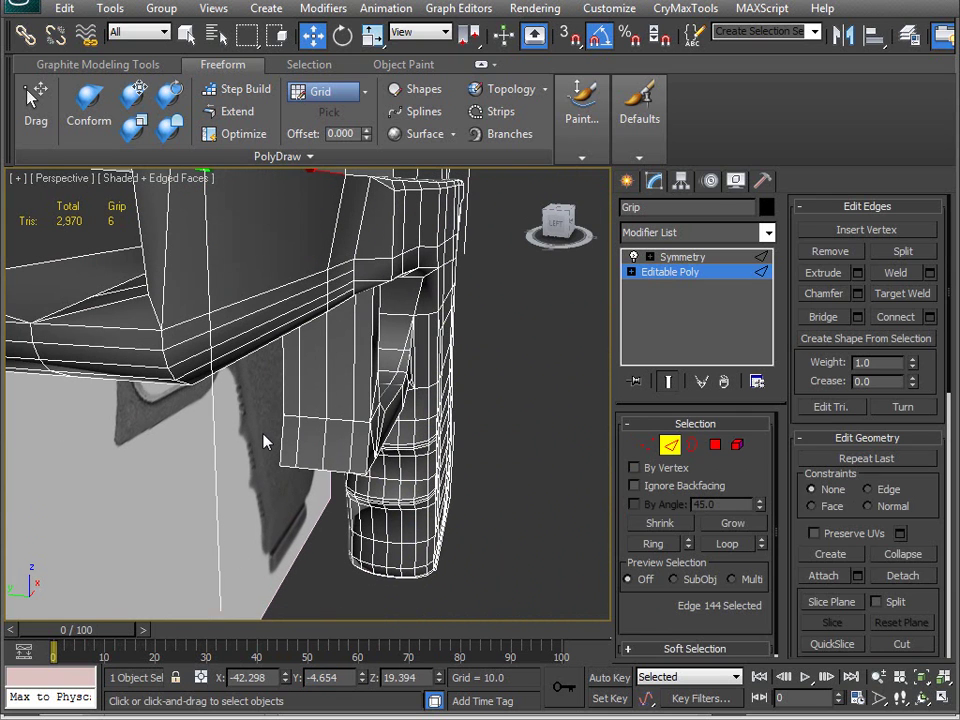
{"action": "key", "text": "1"}
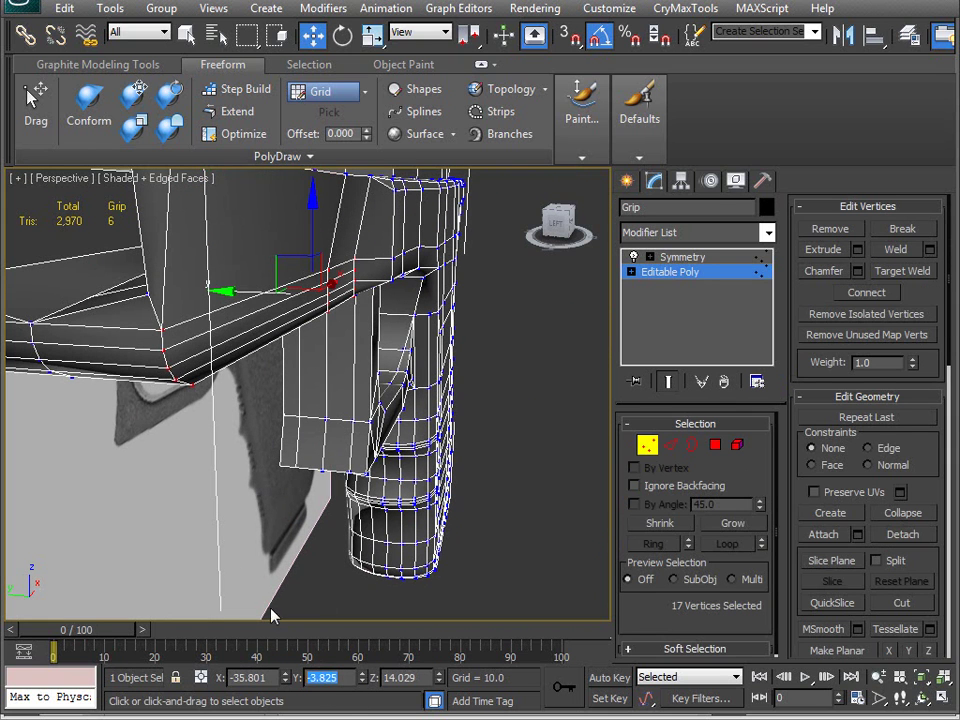
Reduce the selection to 15 lower side vertices of the front frame and make them planar in Y
{"action": "middle_click_drag", "start_coordinate": [372, 406], "coordinate": [350, 430], "text": "alt"}
{"action": "middle_click_drag", "start_coordinate": [220, 340], "coordinate": [728, 417], "text": "alt"}
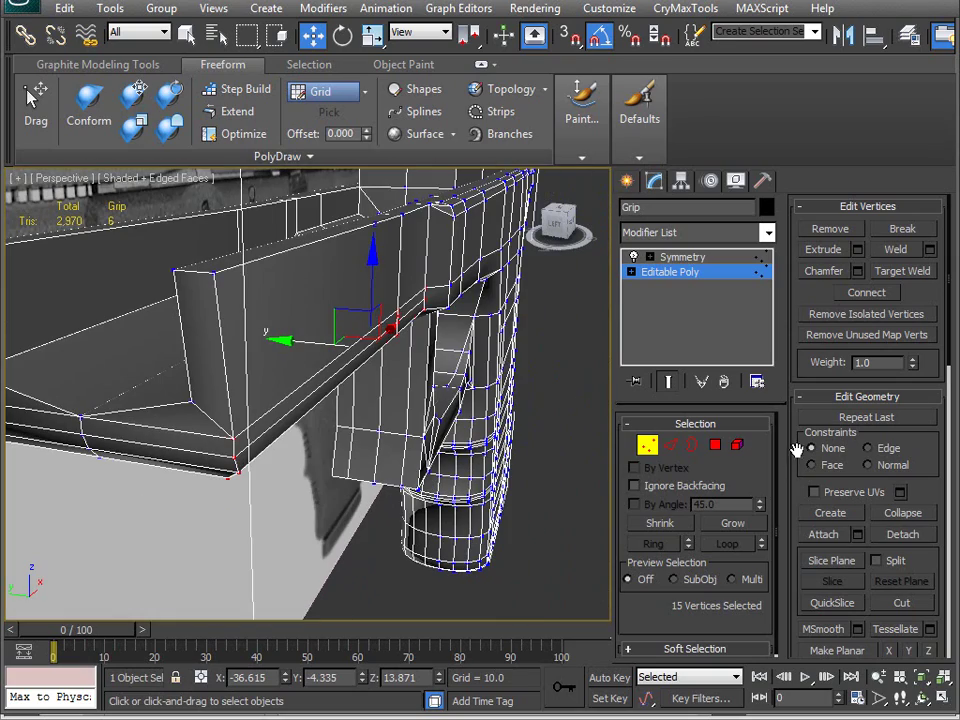
{"action": "middle_click_drag", "start_coordinate": [570, 540], "coordinate": [247, 444], "text": "alt"}
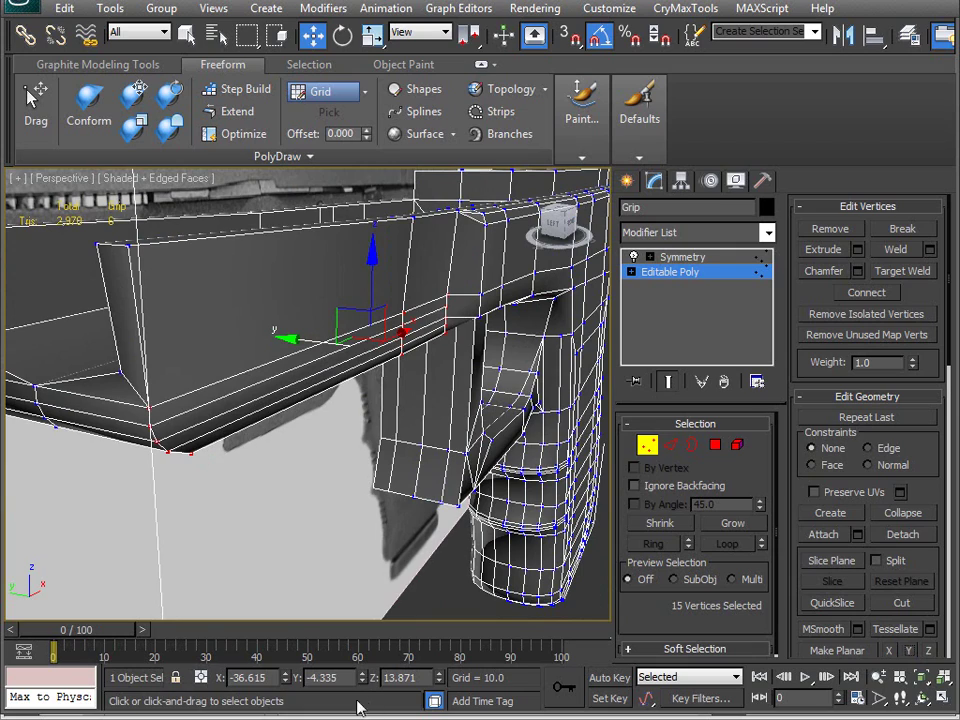
Select the four lengthwise edges on the lower front side and move them inward along Y by about 0.52 to form a groove
{"action": "middle_click_drag", "start_coordinate": [436, 438], "coordinate": [218, 357], "text": "alt"}
{"action": "middle_click_drag", "start_coordinate": [341, 439], "coordinate": [404, 511], "text": "alt"}
{"action": "mouse_move", "coordinate": [280, 460]}
{"action": "middle_mouse_down", "text": "alt"}
{"action": "mouse_move", "coordinate": [364, 493]}
{"action": "mouse_move", "coordinate": [235, 478]}
{"action": "mouse_move", "coordinate": [286, 481]}
{"action": "middle_mouse_up", "text": "alt"}
{"action": "middle_click_drag", "start_coordinate": [237, 428], "coordinate": [320, 408], "text": "alt"}
{"action": "key", "text": "2"}
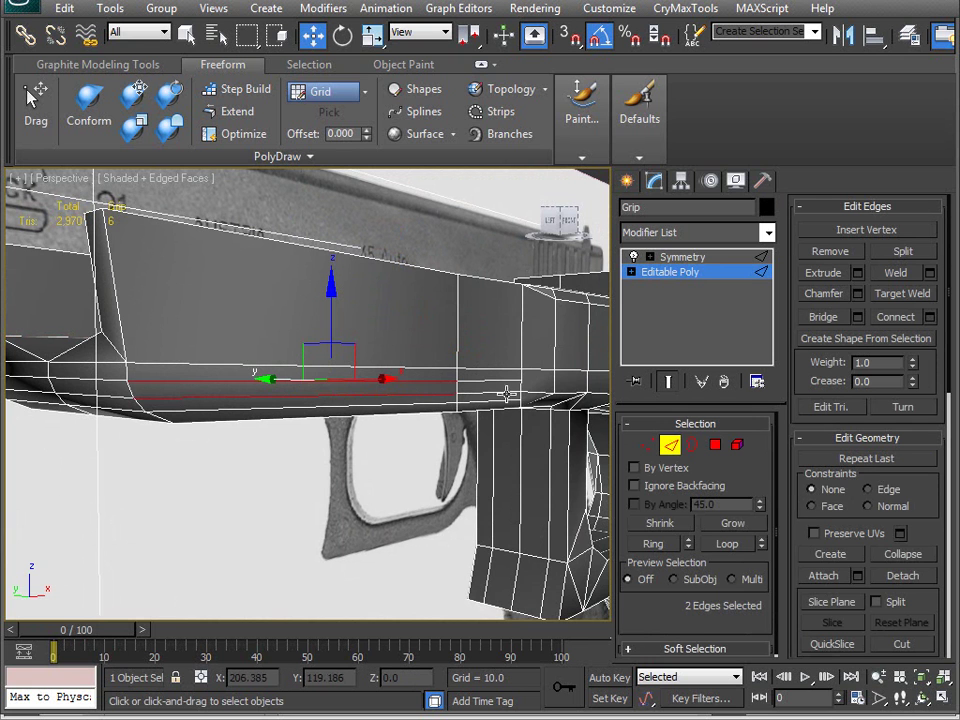
{"action": "middle_click_drag", "start_coordinate": [385, 428], "coordinate": [355, 394], "text": "alt"}
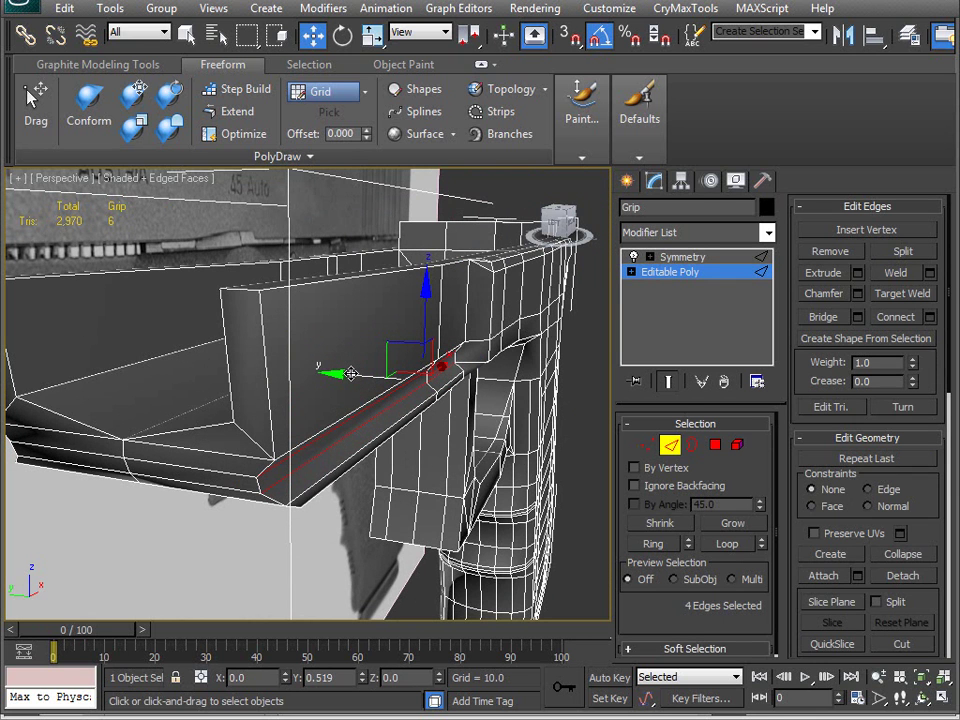
{"action": "middle_click_drag", "start_coordinate": [250, 407], "coordinate": [505, 426], "text": "alt"}
Remove the horizontal edge behind the groove's rear end and connect the vertices there vertically with the Optimize tool
{"action": "middle_click_drag", "start_coordinate": [505, 426], "coordinate": [212, 409]}
{"action": "scroll", "coordinate": [212, 409], "scroll_direction": "up", "scroll_amount": 5}
{"action": "middle_click_drag", "start_coordinate": [130, 388], "coordinate": [336, 386]}
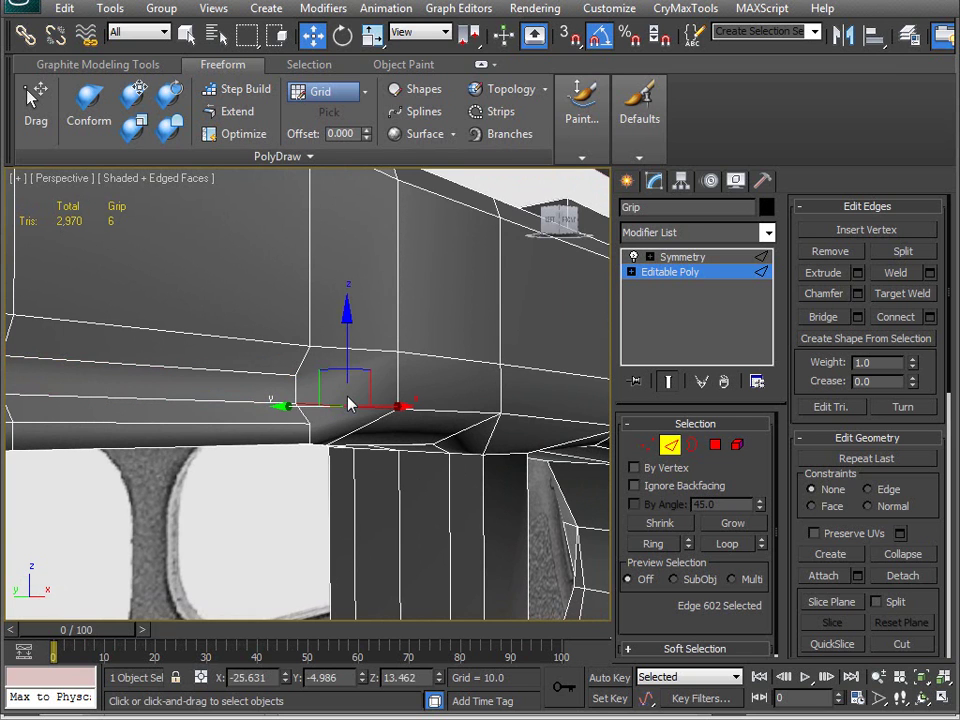
{"action": "left_click", "coordinate": [350, 403]}
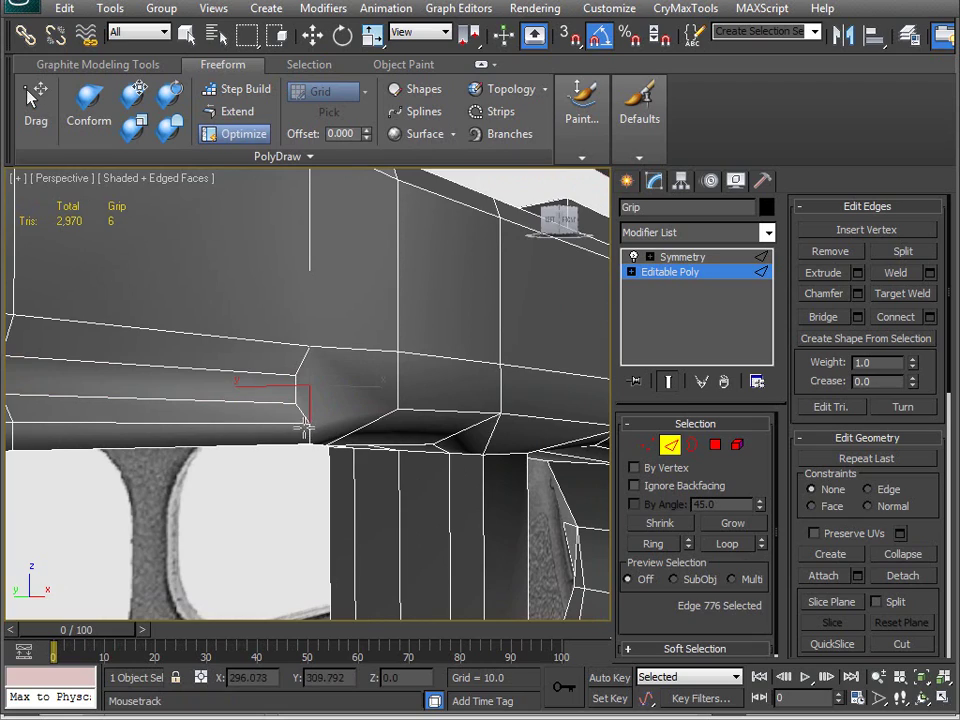
{"action": "middle_click_drag", "start_coordinate": [402, 404], "coordinate": [370, 425], "text": "alt"}
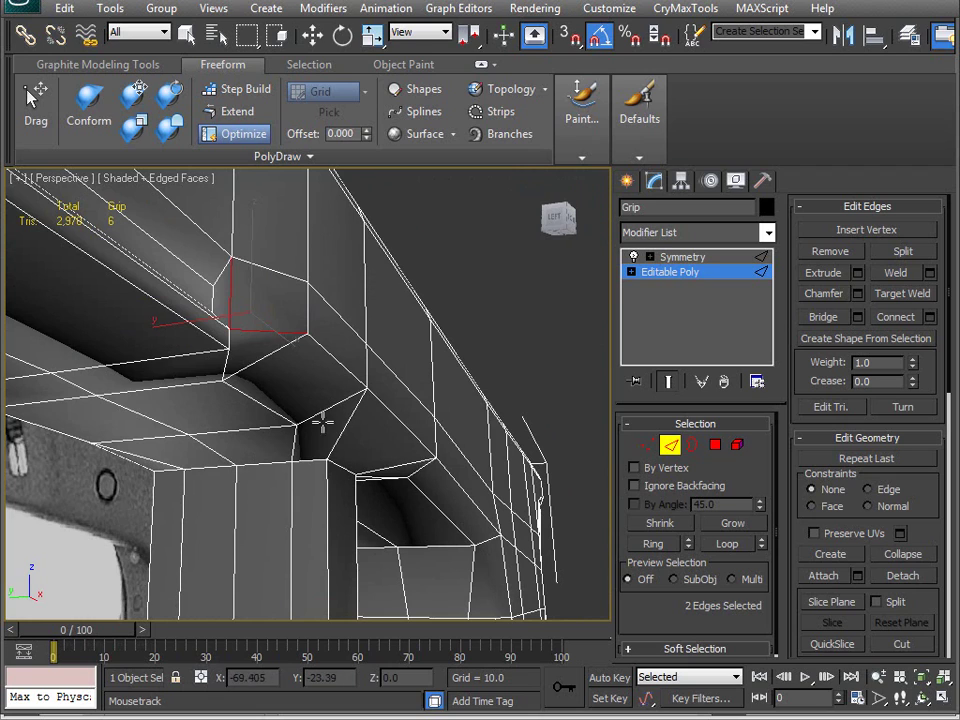
Connect the vertices on the frame's underside around the top of the trigger guard with the Optimize tool
{"action": "middle_click_drag", "start_coordinate": [362, 462], "coordinate": [377, 482], "text": "alt"}
{"action": "middle_click_drag", "start_coordinate": [282, 437], "coordinate": [287, 392], "text": "alt"}
{"action": "middle_click_drag", "start_coordinate": [234, 423], "coordinate": [421, 305], "text": "alt"}
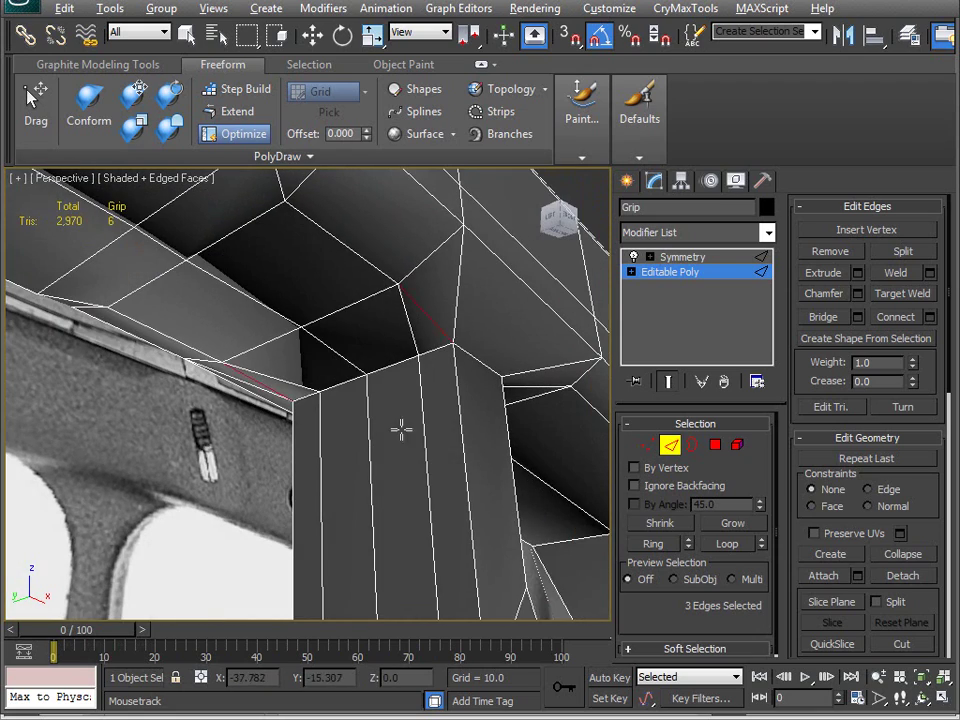
{"action": "middle_click_drag", "start_coordinate": [418, 437], "coordinate": [402, 386], "text": "alt"}
Move the short vertical edge at the groove's rear end forward along X, then deselect the mesh
{"action": "middle_click_drag", "start_coordinate": [393, 493], "coordinate": [365, 360]}
{"action": "scroll", "coordinate": [370, 425], "scroll_direction": "down", "scroll_amount": 4}
{"action": "scroll", "coordinate": [422, 336], "scroll_direction": "up", "scroll_amount": 3}
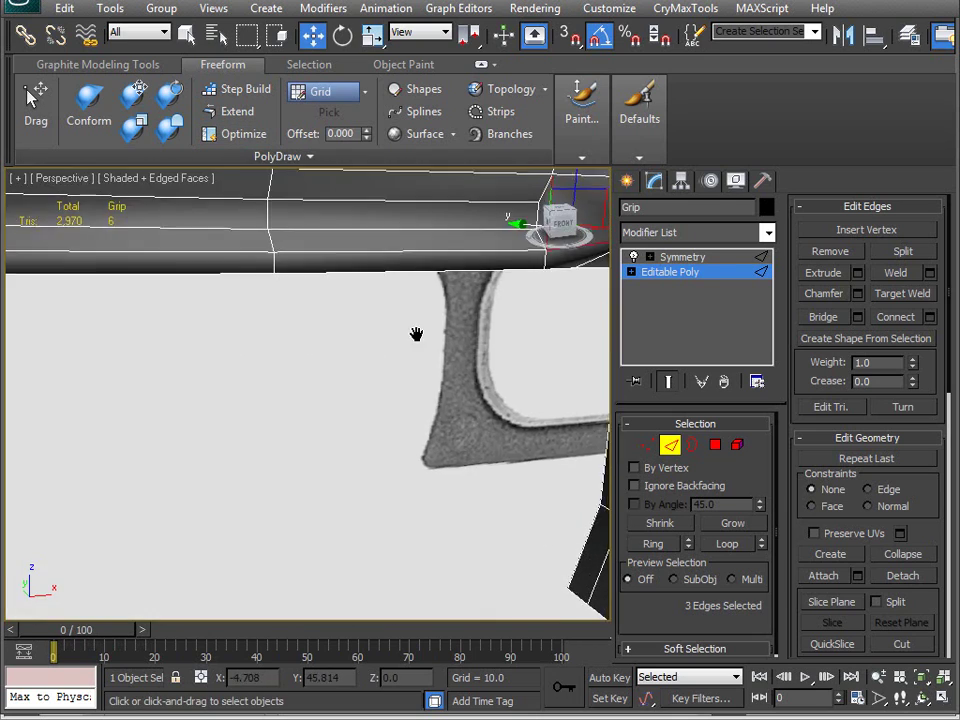
{"action": "scroll", "coordinate": [376, 410], "scroll_direction": "down", "scroll_amount": 2}
{"action": "middle_click_drag", "start_coordinate": [364, 429], "coordinate": [251, 392], "text": "alt"}
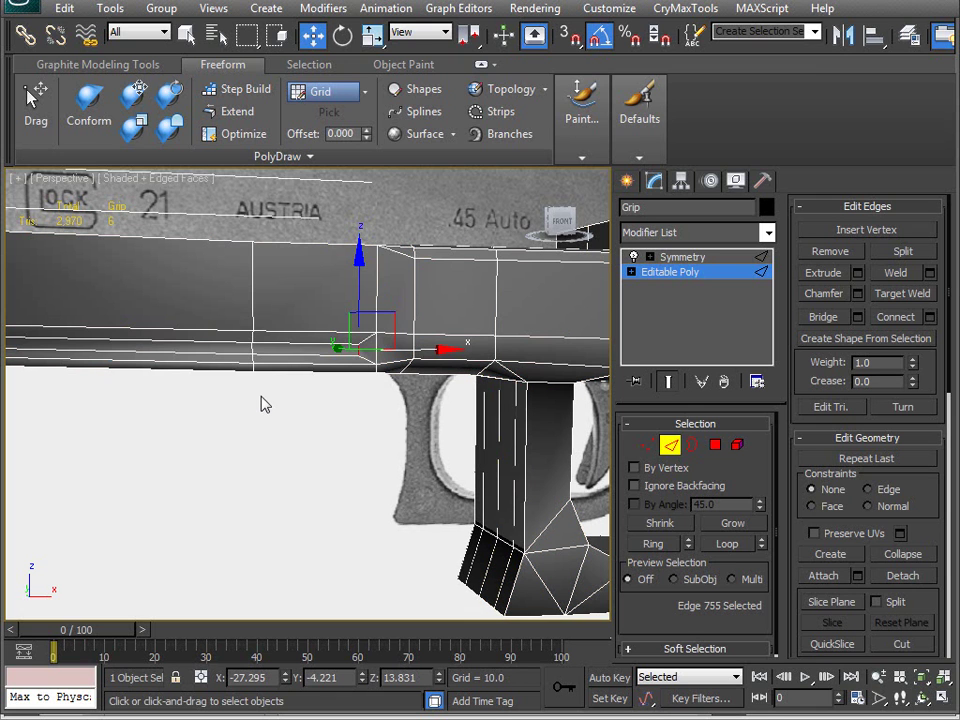
{"action": "left_click", "coordinate": [289, 474]}
Examine the groove's rear end and the frame's side step from several angles, with and without edges, against the reference photo
{"action": "middle_click_drag", "start_coordinate": [289, 474], "coordinate": [160, 384]}
{"action": "scroll", "coordinate": [231, 476], "scroll_direction": "down", "scroll_amount": 2}
{"action": "middle_click_drag", "start_coordinate": [243, 392], "coordinate": [287, 401], "text": "alt"}
{"action": "scroll", "coordinate": [268, 407], "scroll_direction": "up", "scroll_amount": 3}
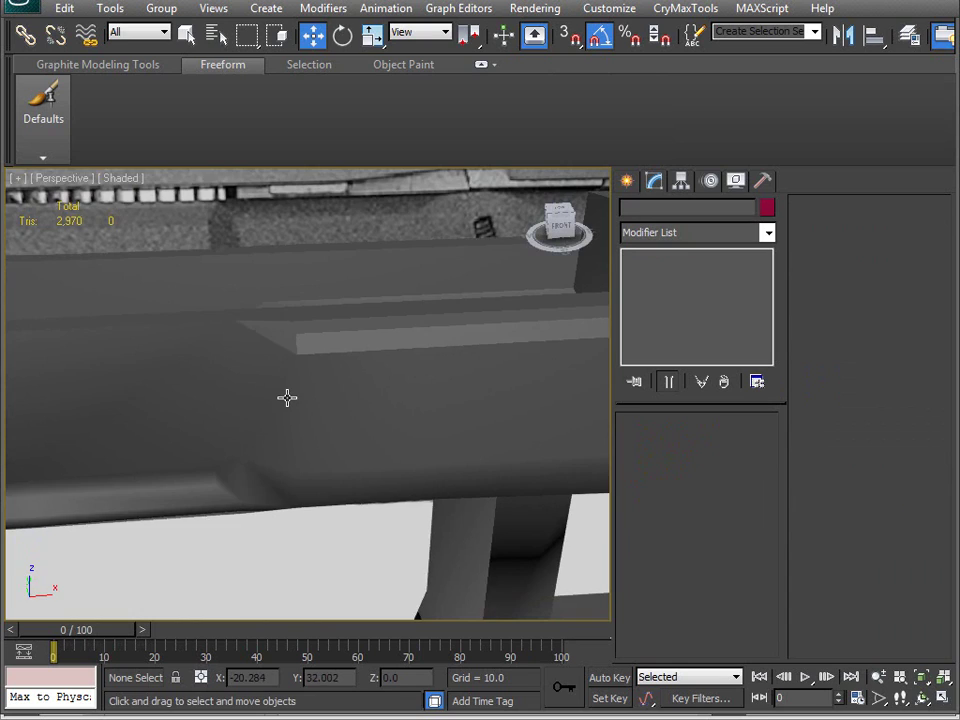
{"action": "key", "text": "F3"}
{"action": "key", "text": "F3"}
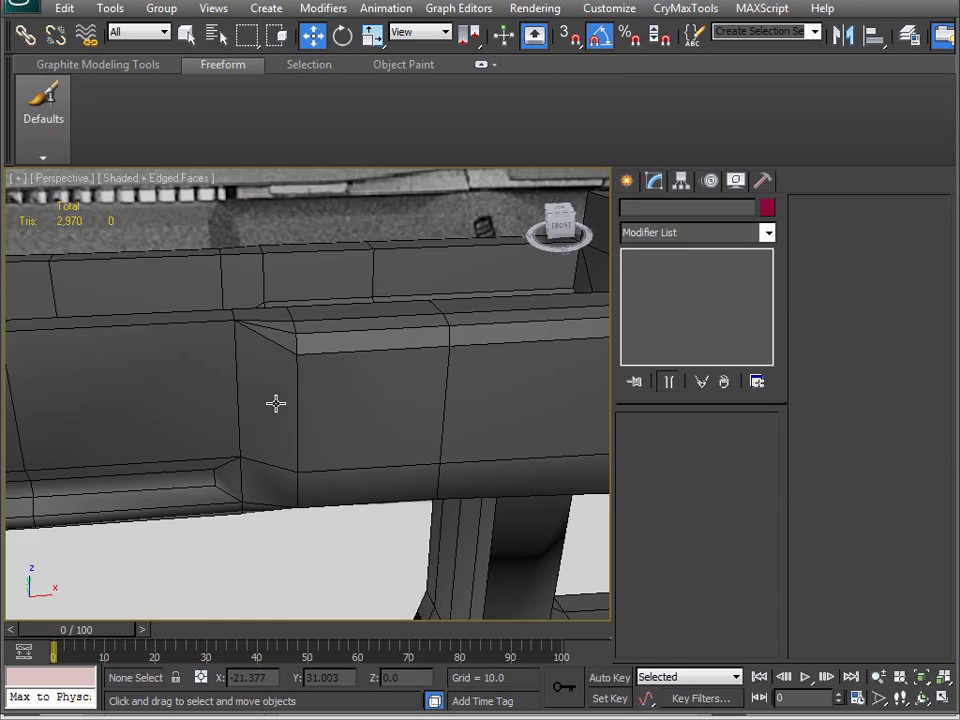
{"action": "middle_click_drag", "start_coordinate": [249, 409], "coordinate": [270, 433], "text": "alt"}
{"action": "middle_click_drag", "start_coordinate": [199, 431], "coordinate": [223, 373]}
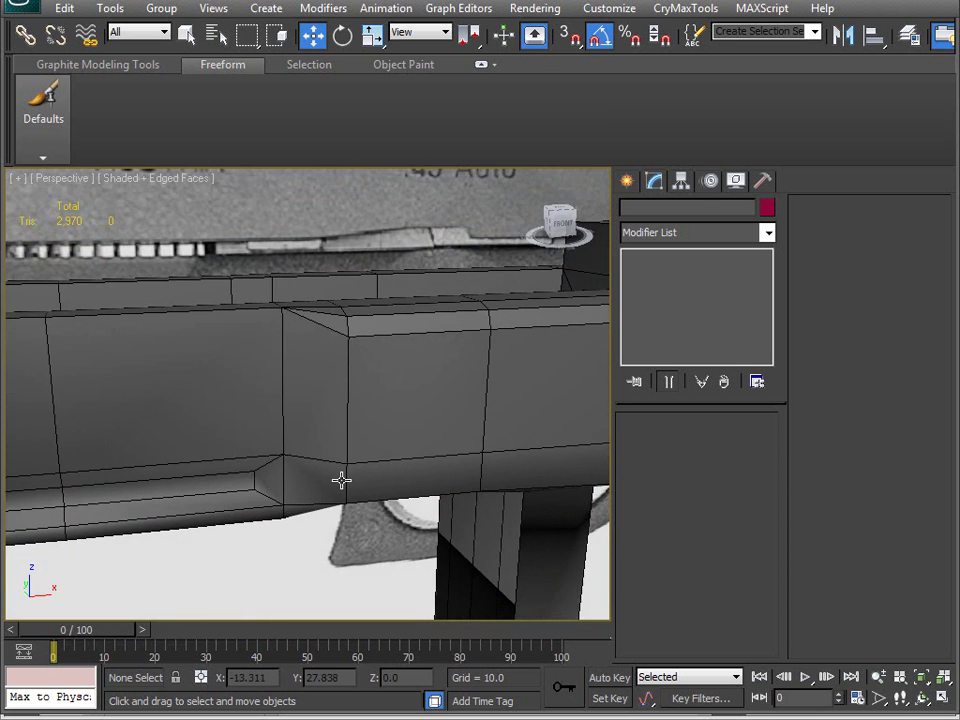
{"action": "middle_click_drag", "start_coordinate": [341, 481], "coordinate": [315, 382], "text": "alt"}
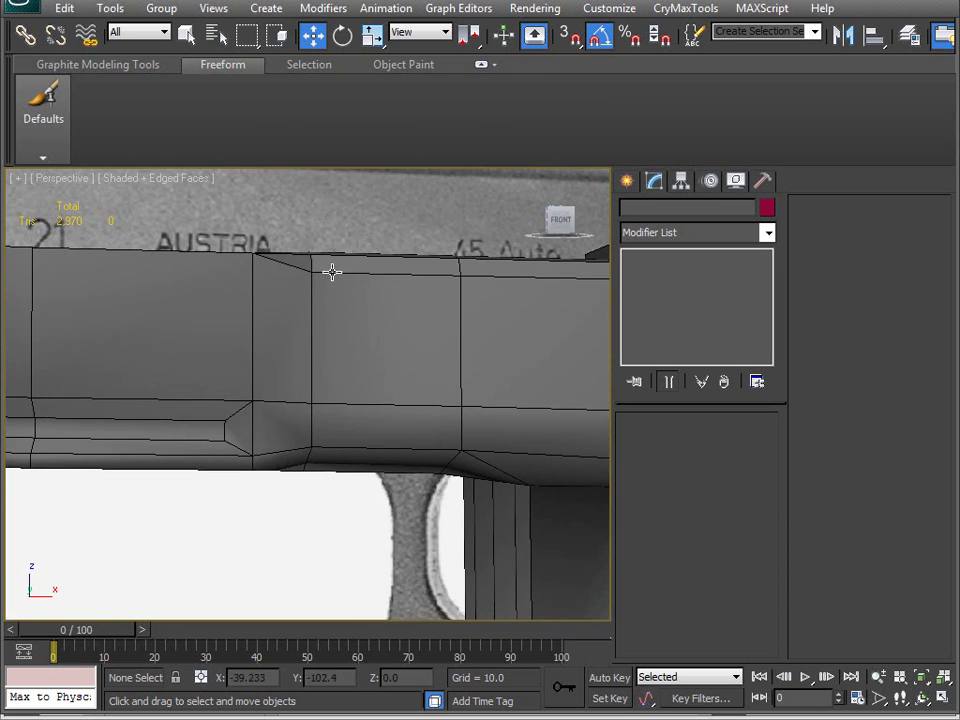
{"action": "mouse_move", "coordinate": [281, 467]}
{"action": "middle_mouse_down", "text": "alt"}
{"action": "mouse_move", "coordinate": [285, 497]}
{"action": "mouse_move", "coordinate": [274, 488]}
{"action": "middle_mouse_up", "text": "alt"}
{"action": "middle_click_drag", "start_coordinate": [265, 267], "coordinate": [268, 338]}
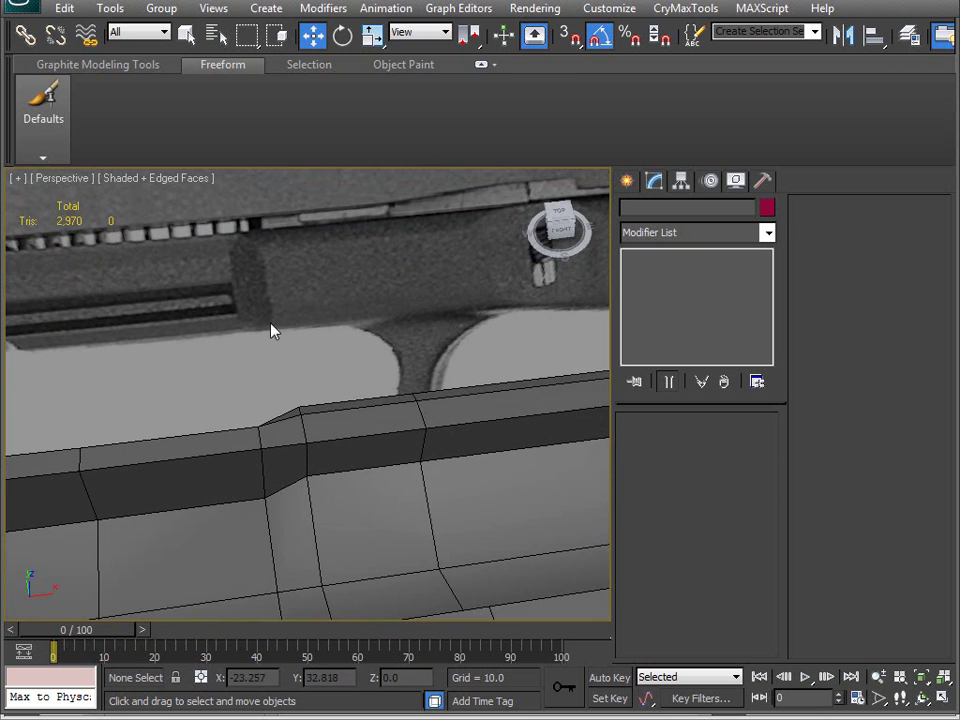
{"action": "middle_click_drag", "start_coordinate": [257, 473], "coordinate": [415, 393], "text": "alt"}
Save the scene file
{"action": "left_click", "coordinate": [24, 10]}
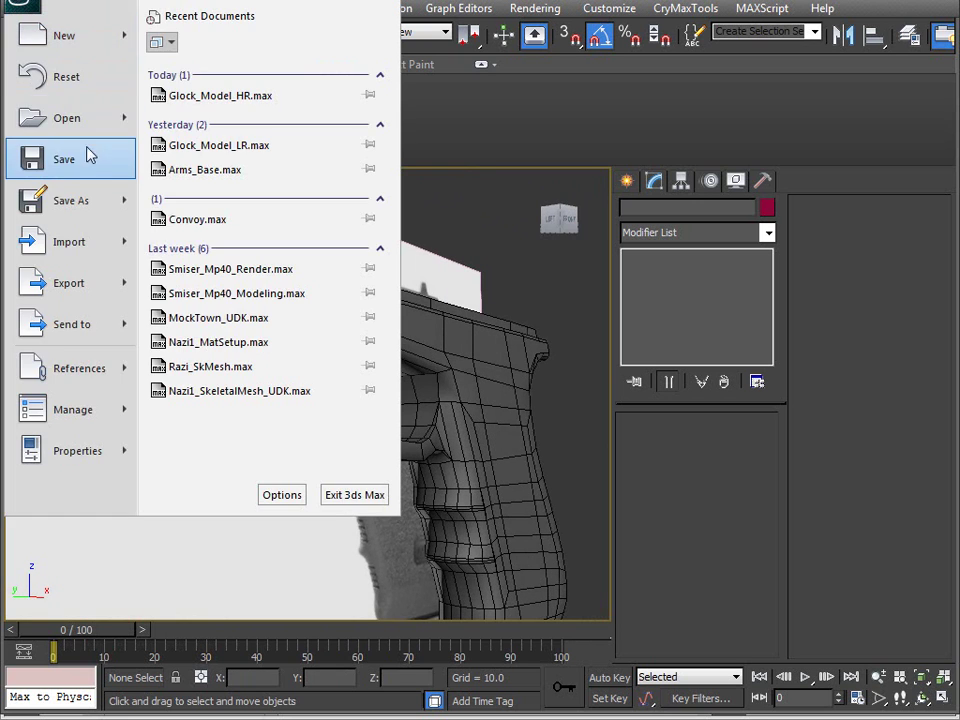
{"action": "left_click", "coordinate": [66, 161]}
{"action": "left_click", "coordinate": [43, 157]}
{"action": "middle_click_drag", "start_coordinate": [328, 368], "coordinate": [219, 381], "text": "alt"}
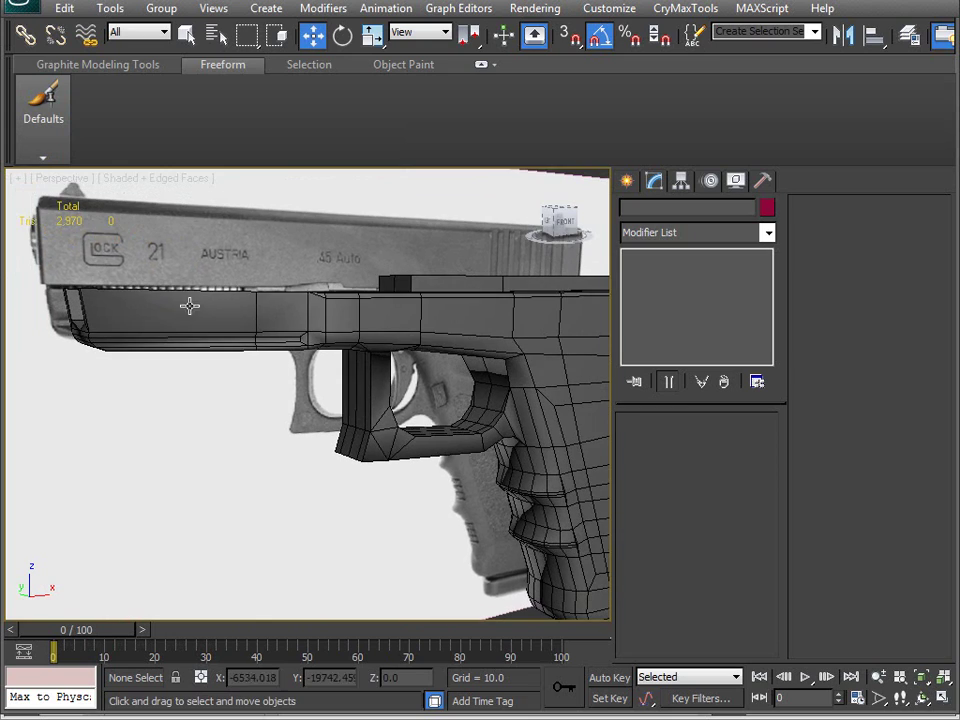
{"action": "middle_click_drag", "start_coordinate": [70, 232], "coordinate": [428, 506], "text": "alt"}
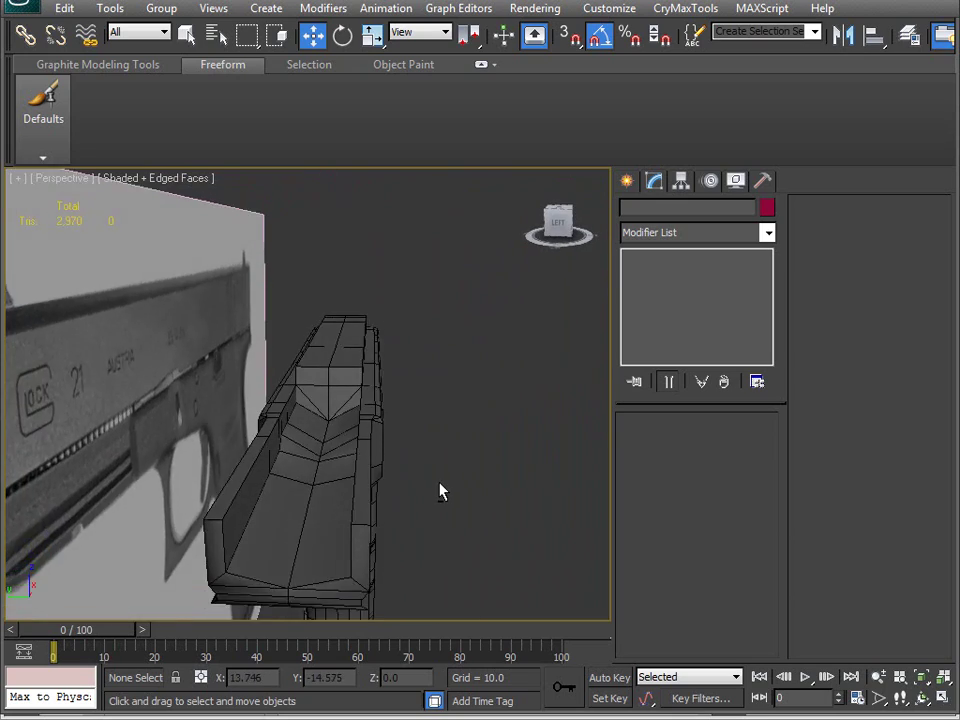